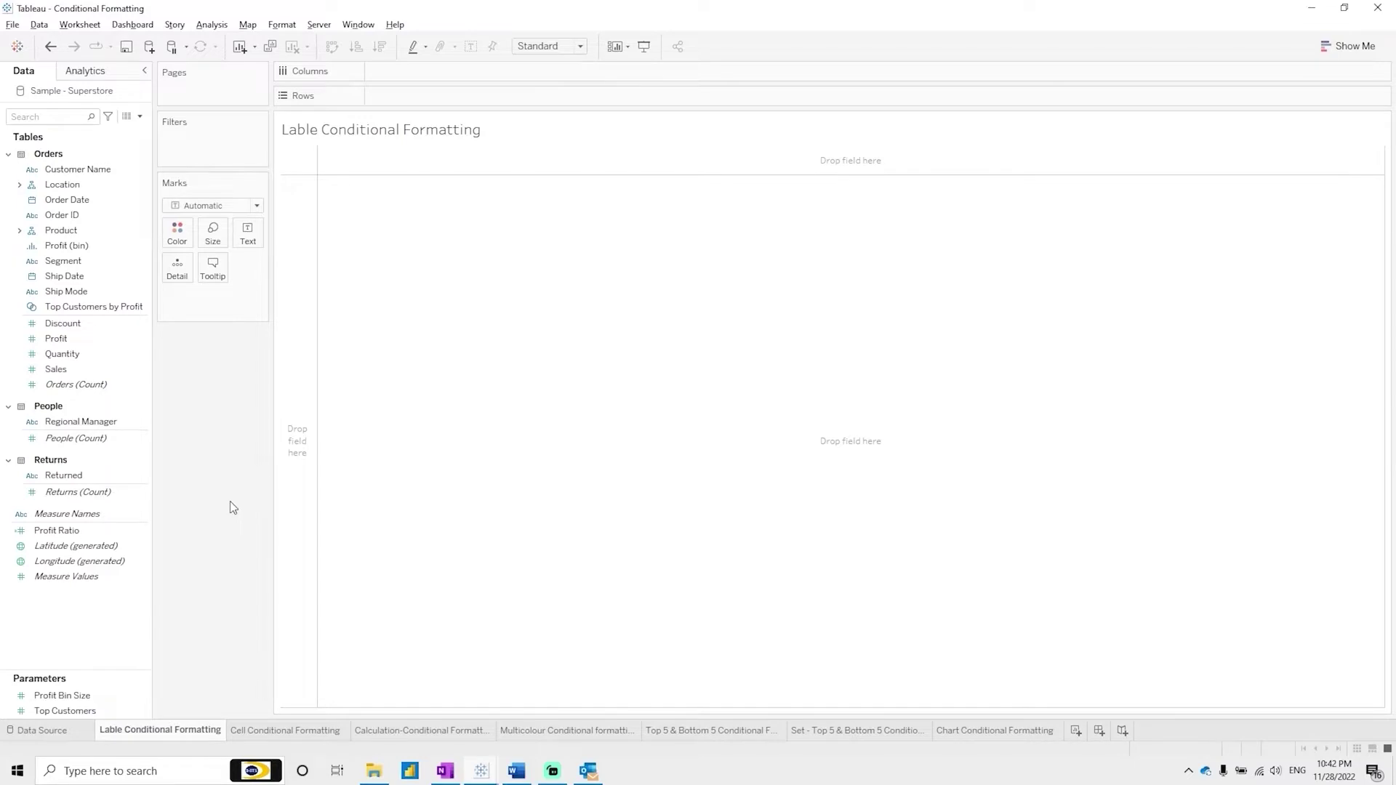
# Step: Place the Sub-Category field on Rows and fit the worksheet to Entire View
pyautogui.click(19, 230)
pyautogui.moveTo(81, 260); pyautogui.dragTo(425, 98)
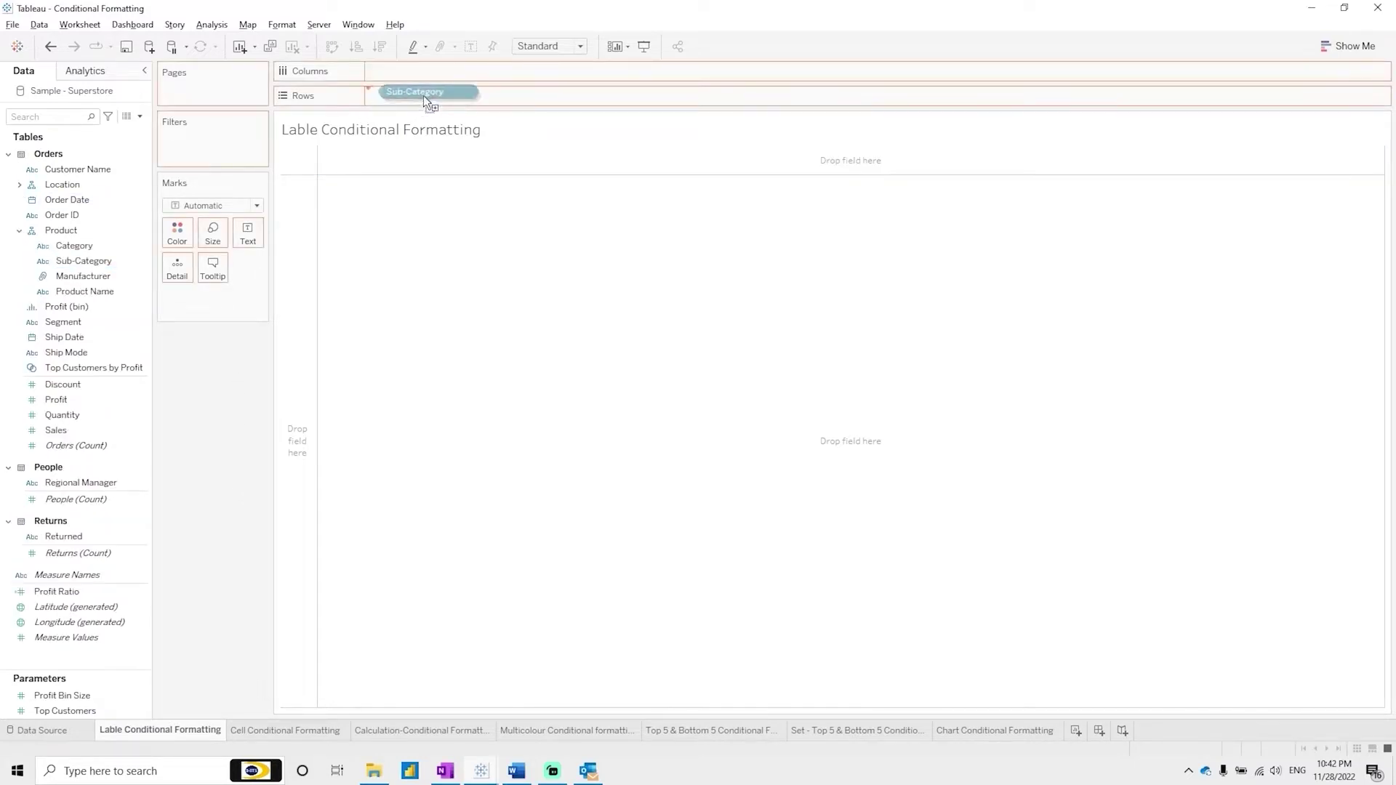
pyautogui.click(579, 47)
pyautogui.click(545, 96)
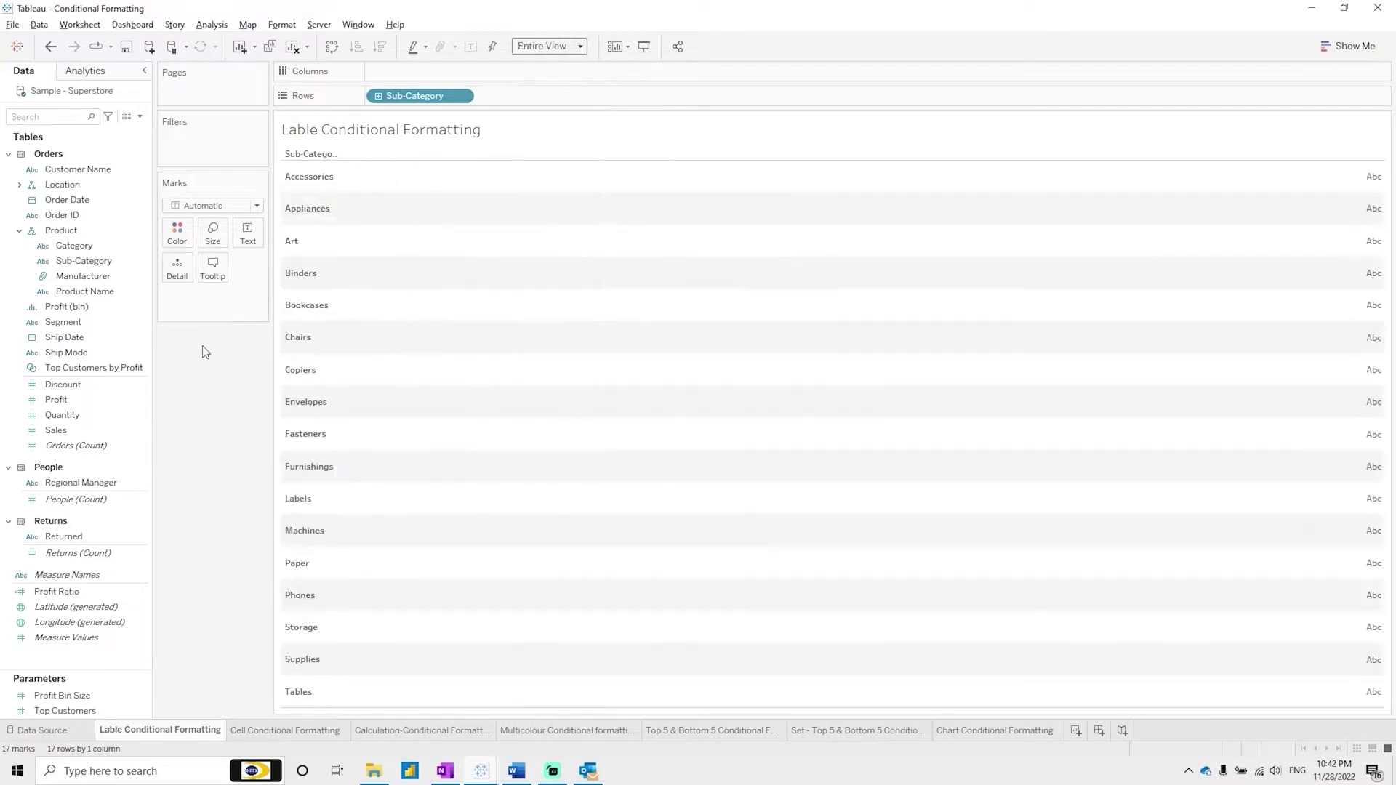
# Step: Lay out Order Date by year and Segment across Columns, and show Profit as the text values
pyautogui.moveTo(67, 200); pyautogui.dragTo(407, 73)
pyautogui.moveTo(63, 322); pyautogui.dragTo(509, 71)
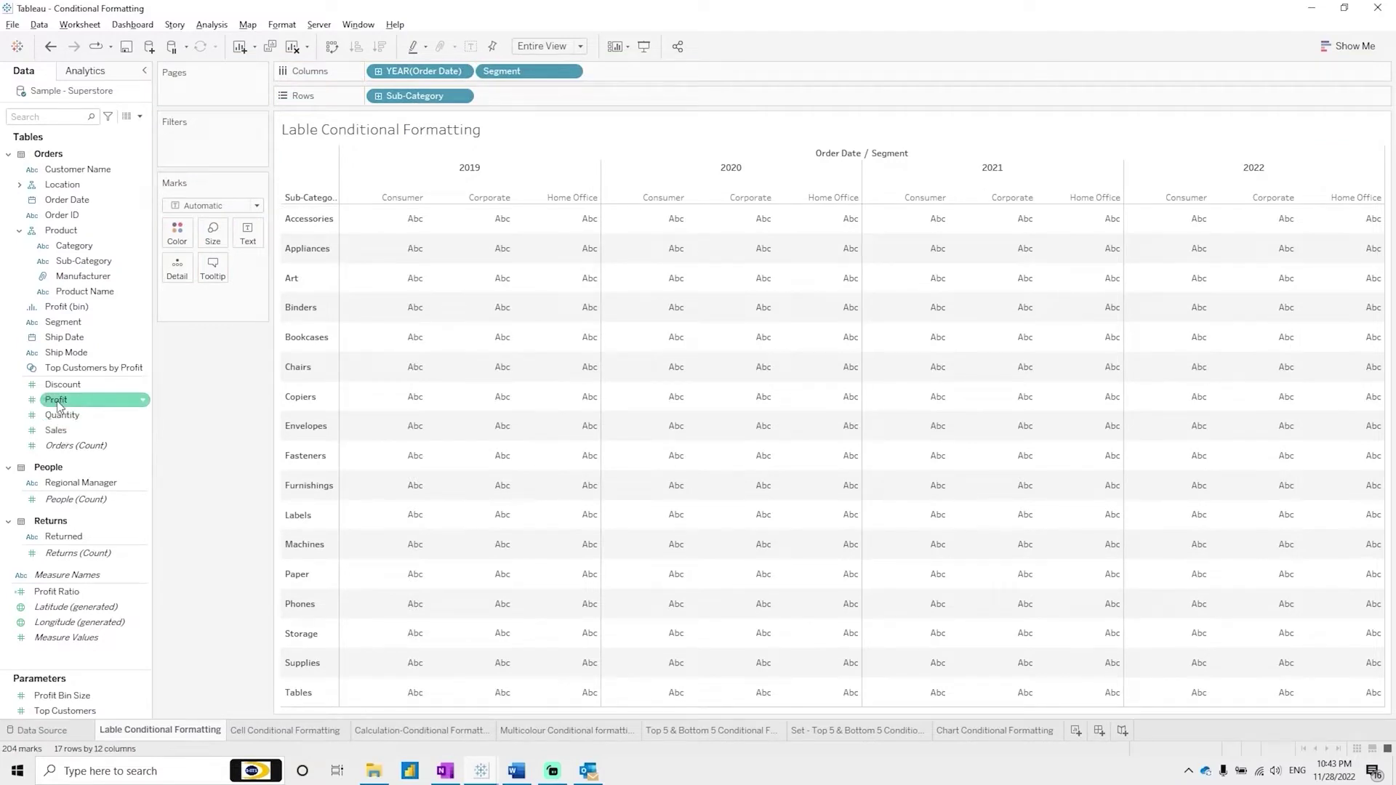
pyautogui.moveTo(58, 405); pyautogui.dragTo(247, 234)
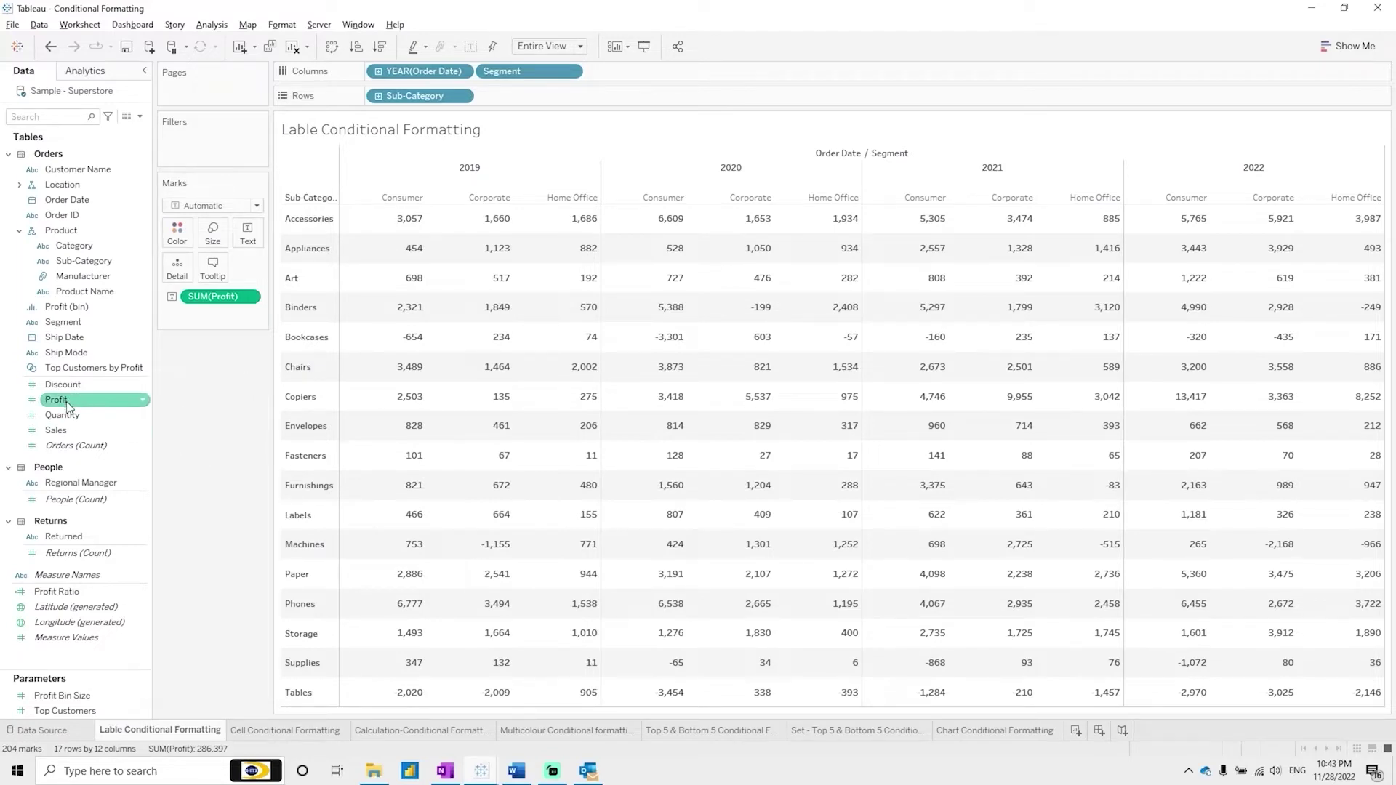
# Step: Colour the text values by Profit and apply the Red-Green Diverging palette
pyautogui.moveTo(56, 399); pyautogui.dragTo(178, 230)
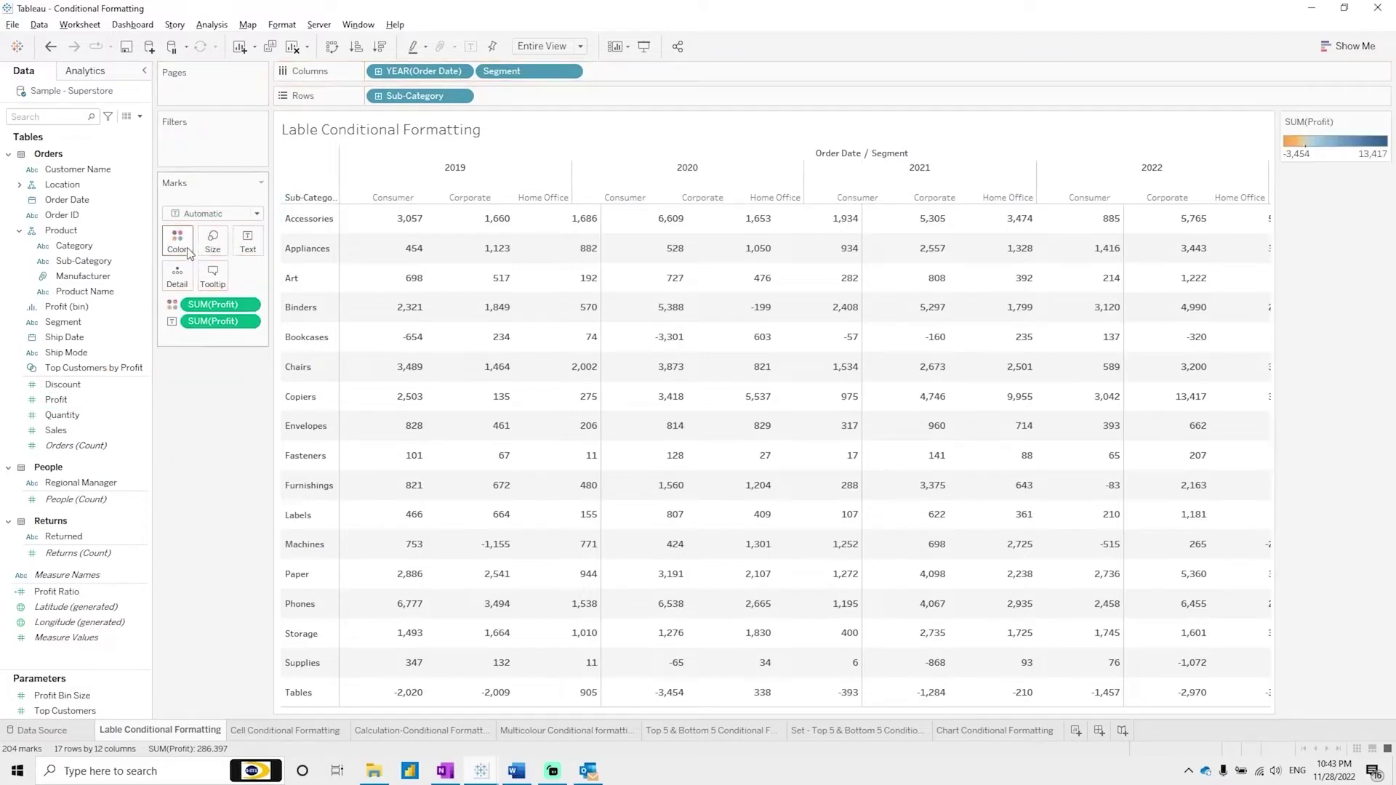
pyautogui.doubleClick(1303, 141)
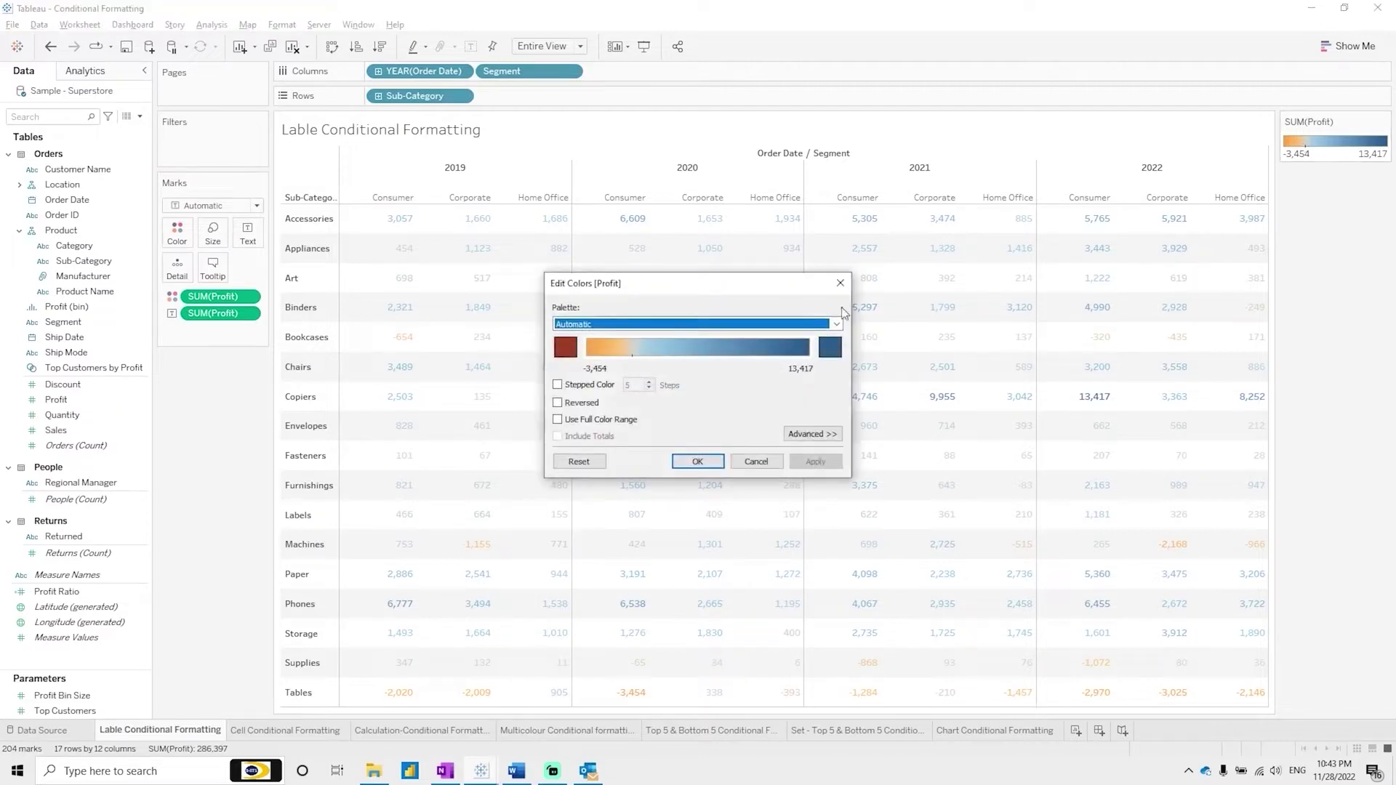
pyautogui.click(753, 325)
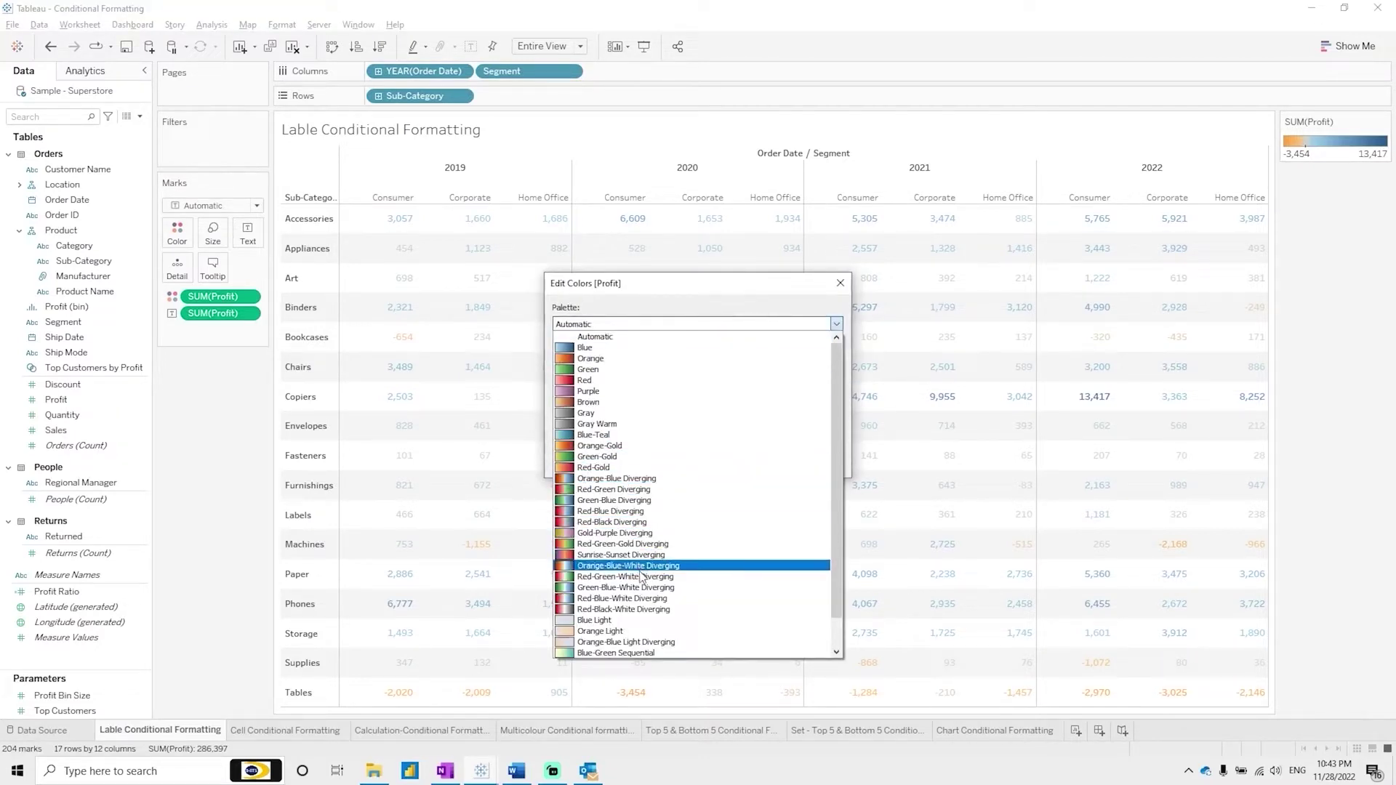
pyautogui.click(614, 490)
pyautogui.click(815, 463)
pyautogui.moveTo(689, 288); pyautogui.dragTo(1012, 216)
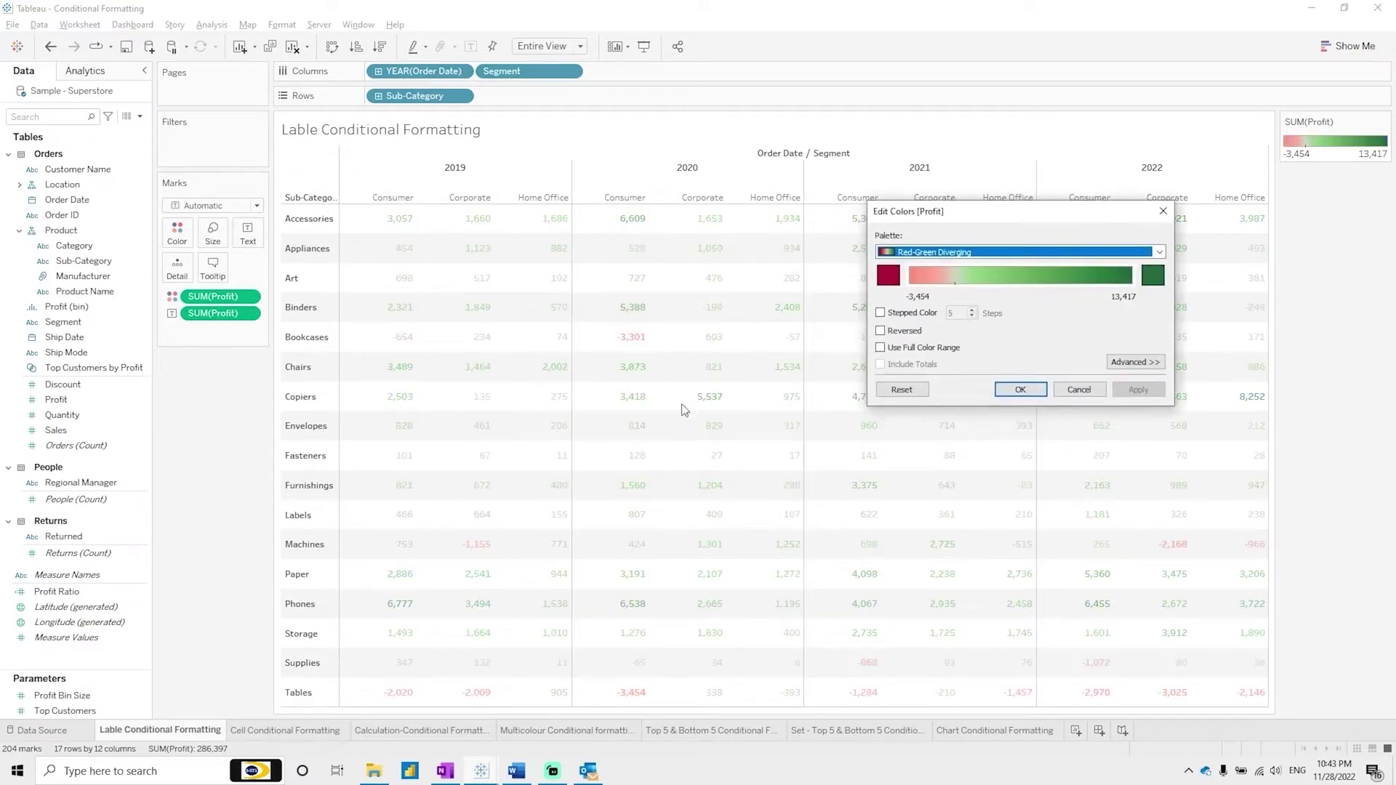
# Step: Limit the Profit colour scale to stepped colour with 2 steps and apply it
pyautogui.click(879, 313)
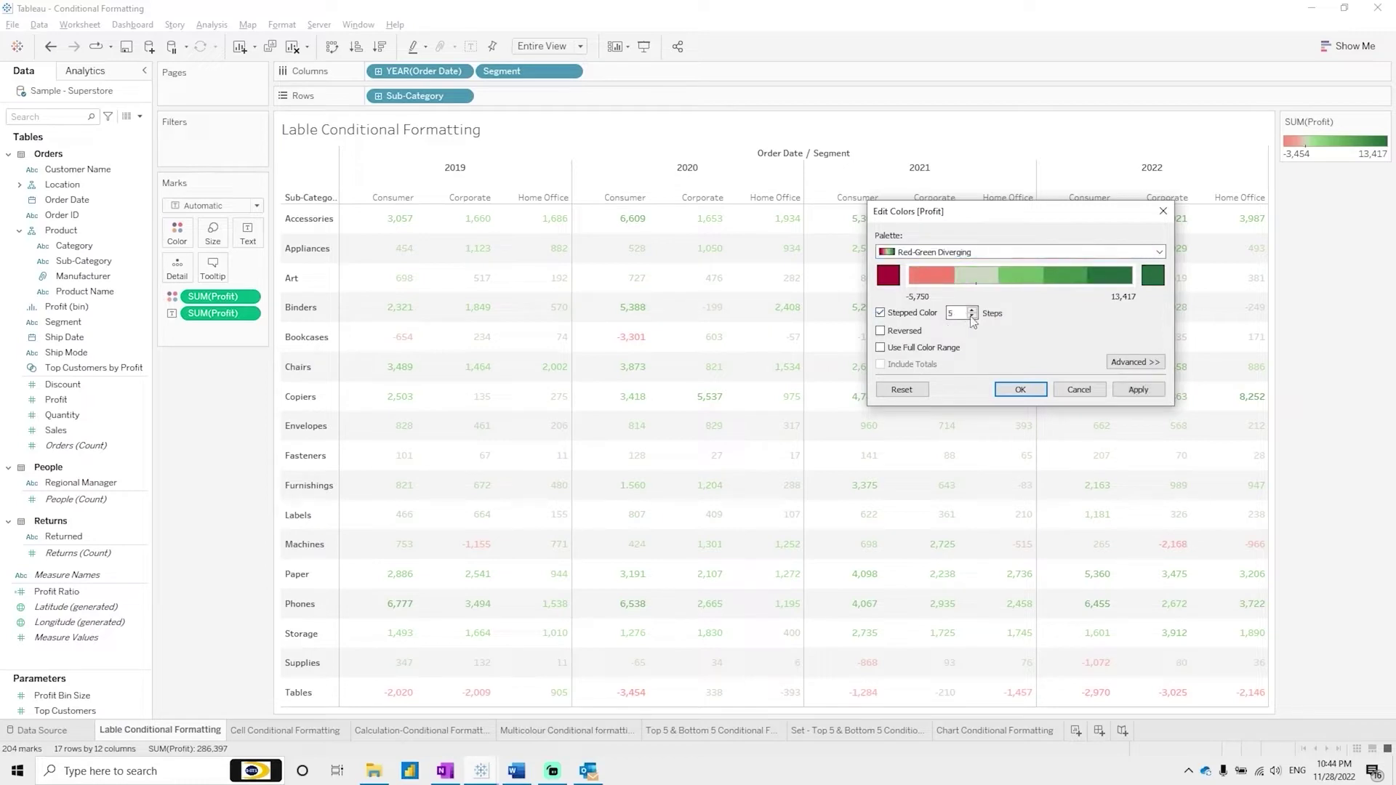
pyautogui.click(973, 317)
pyautogui.click(973, 317)
pyautogui.click(973, 317)
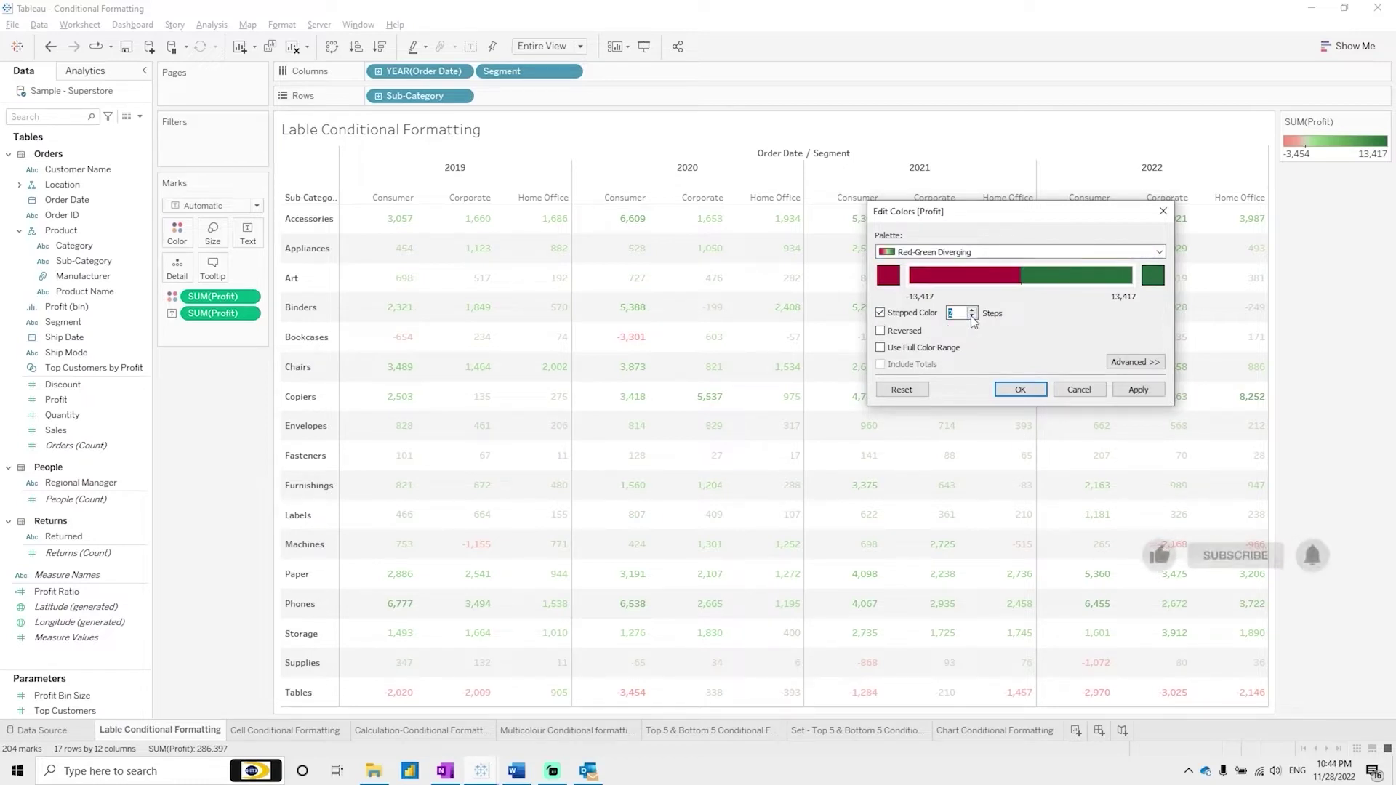
pyautogui.click(1137, 390)
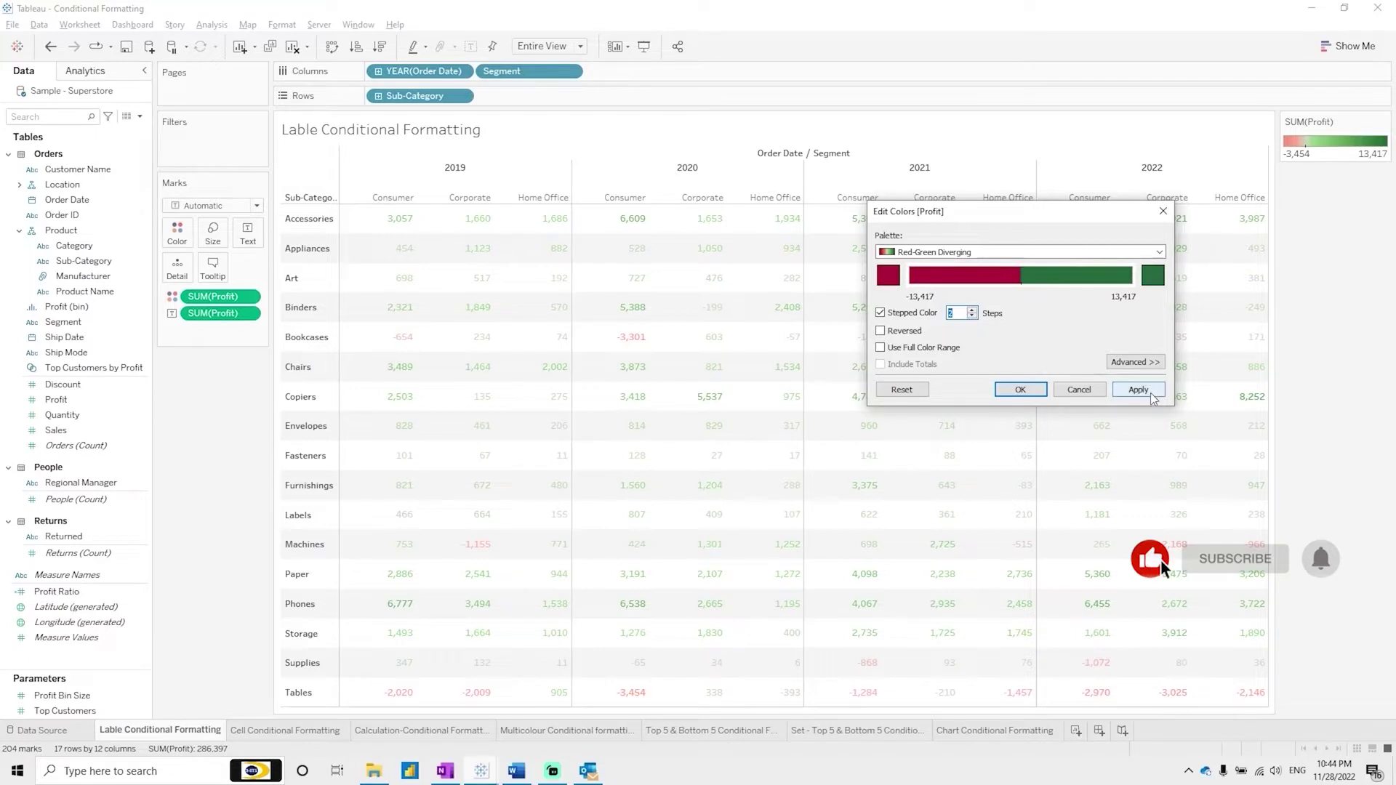
pyautogui.click(1020, 389)
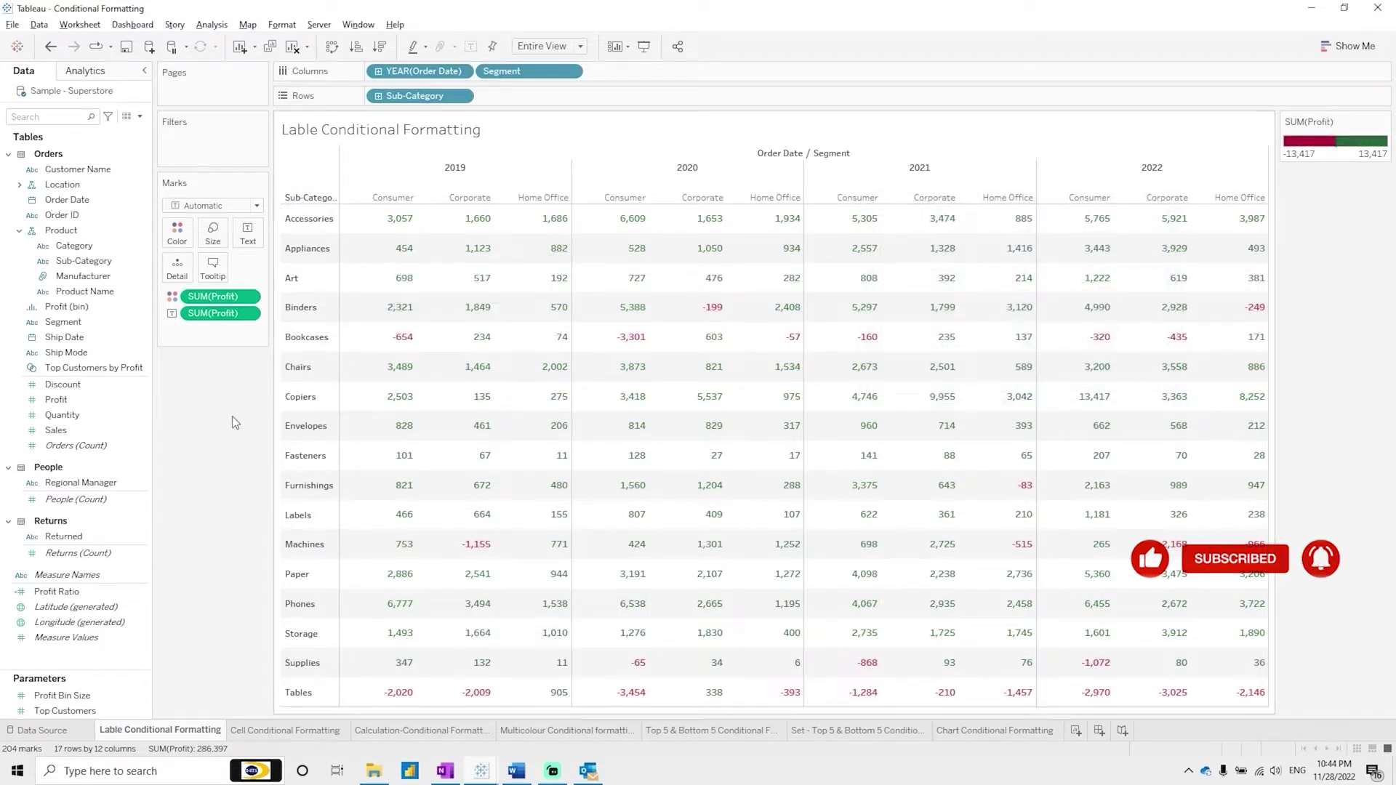
# Step: Set the centre of the Profit colour scale to 1,000 in the advanced colour options and apply it
pyautogui.click(188, 243)
pyautogui.click(207, 261)
pyautogui.click(813, 435)
pyautogui.click(582, 497)
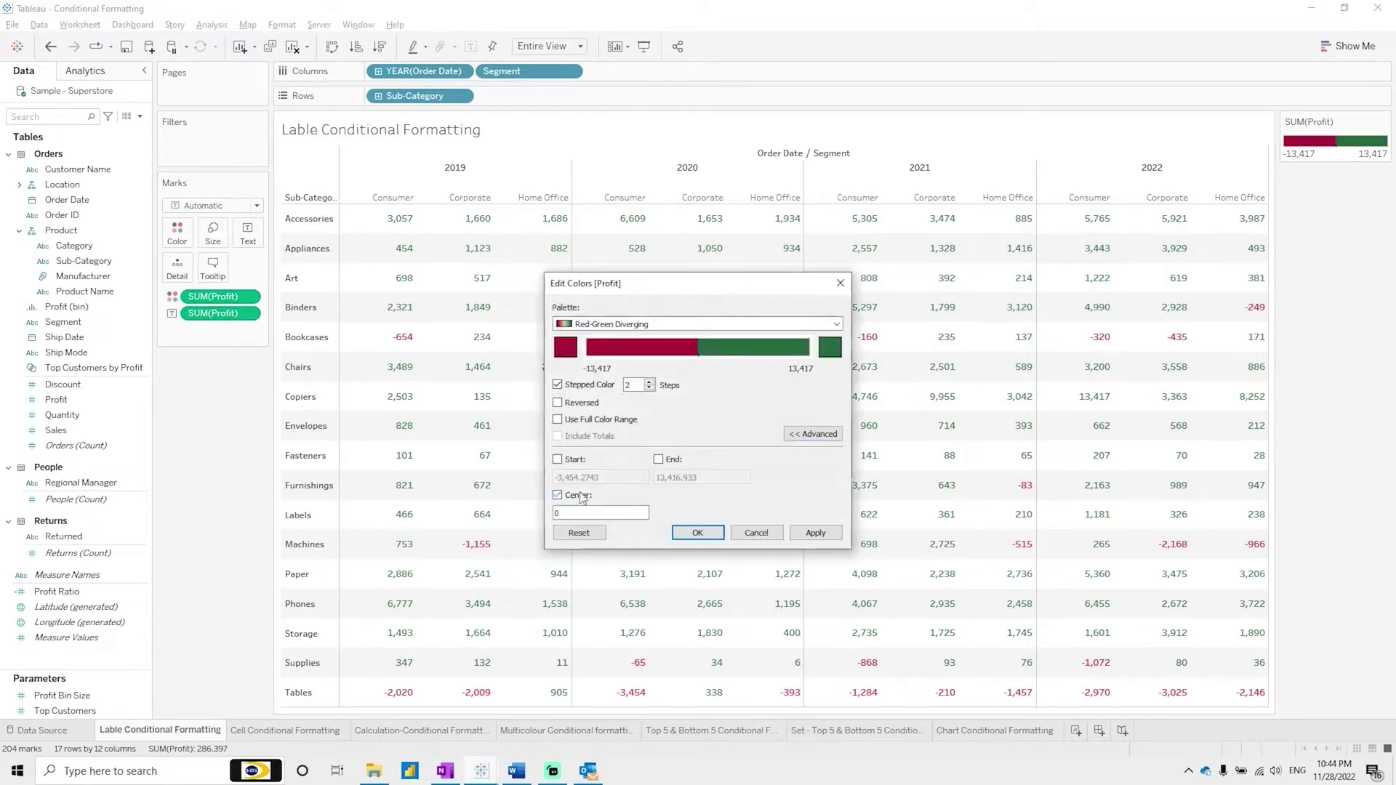
pyautogui.moveTo(678, 285); pyautogui.dragTo(1101, 218)
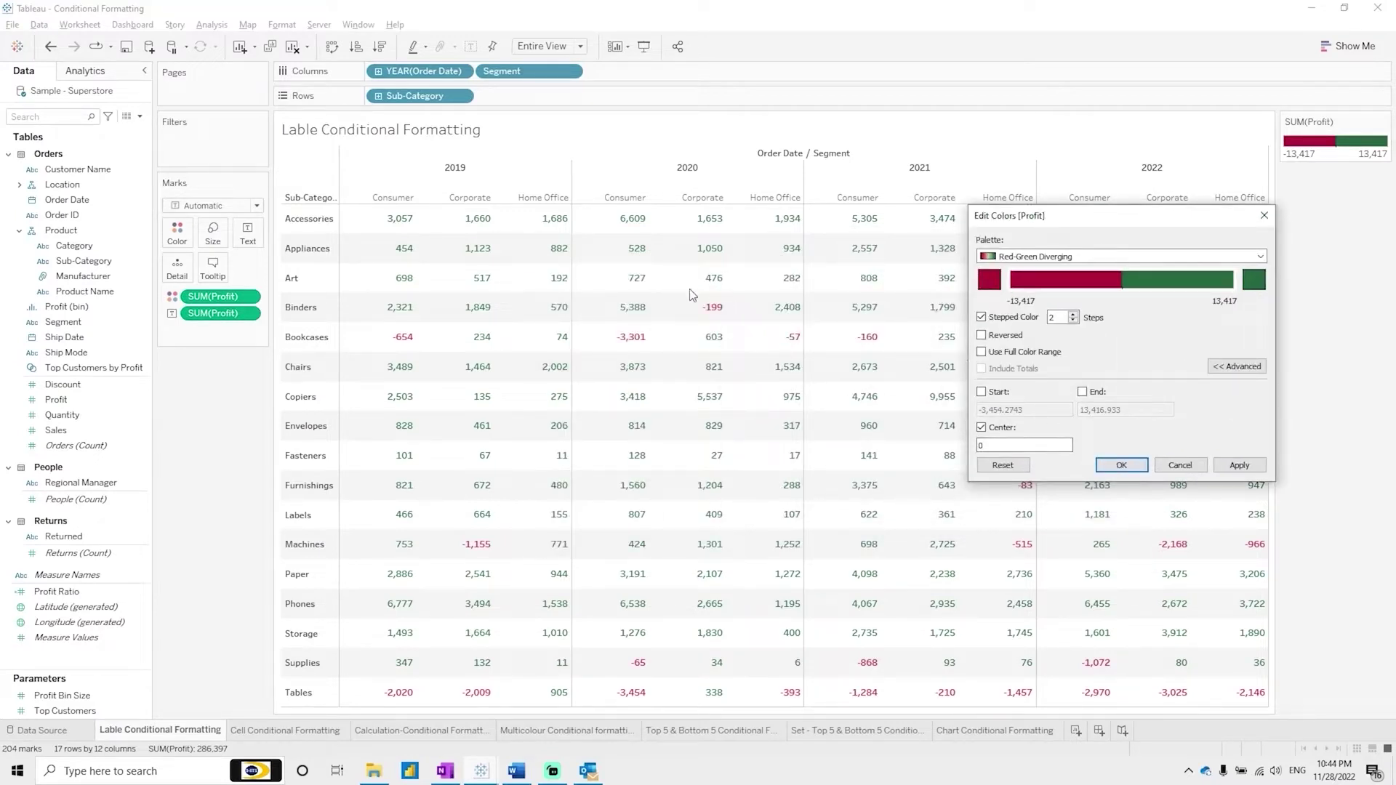
pyautogui.click(1007, 446)
pyautogui.click(1242, 465)
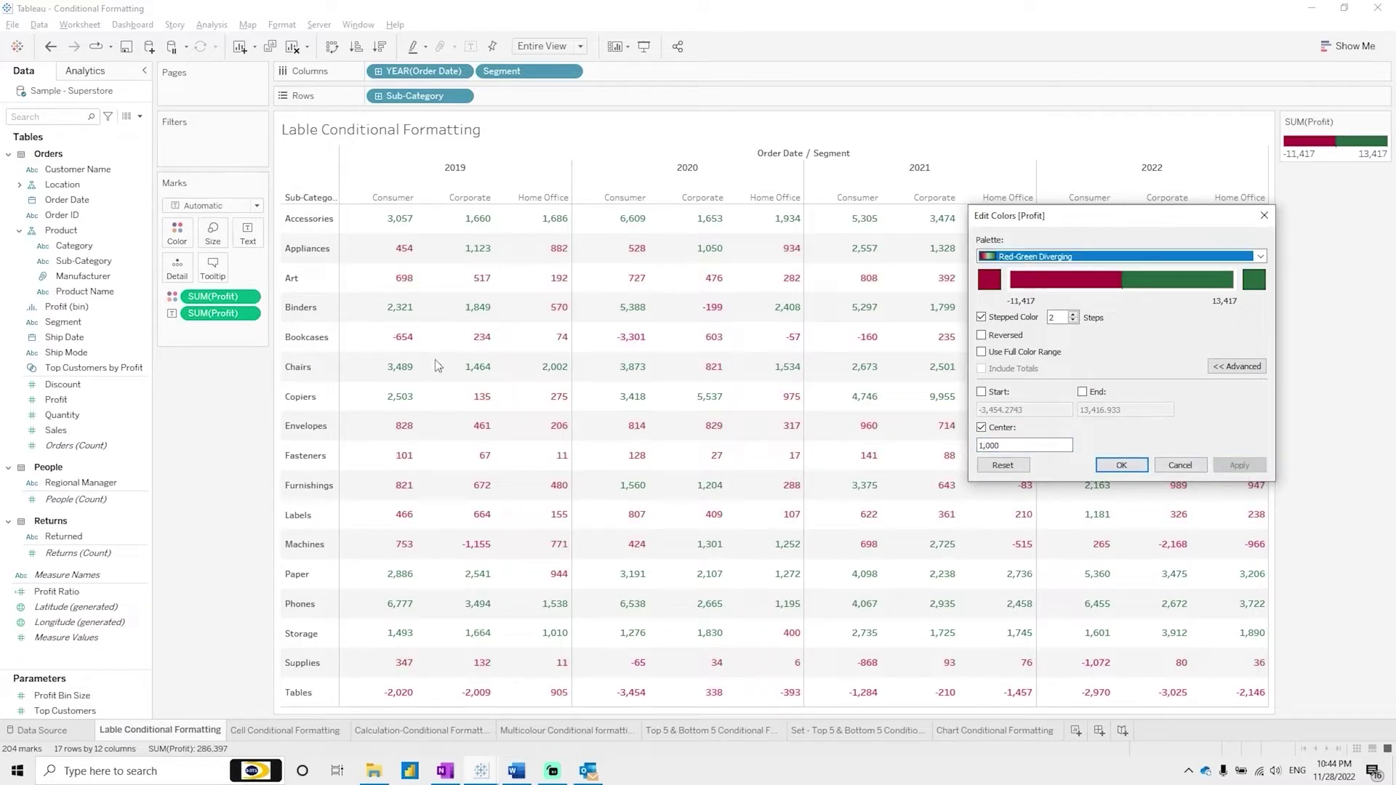
# Step: Set the centre of the Profit colour scale back to 0 and accept the colour settings
pyautogui.doubleClick(1017, 446)
pyautogui.press('BackSpace')
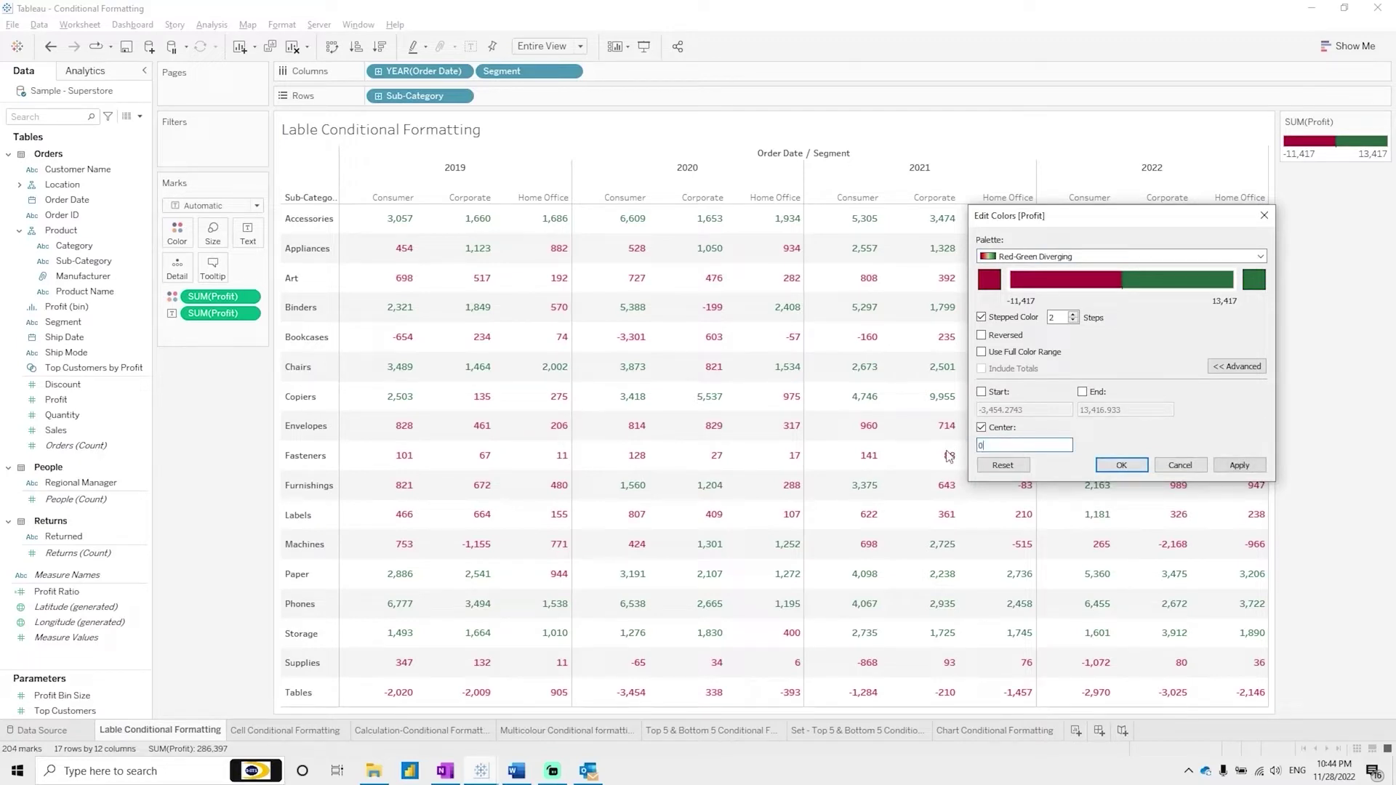
pyautogui.click(1242, 465)
pyautogui.click(1121, 465)
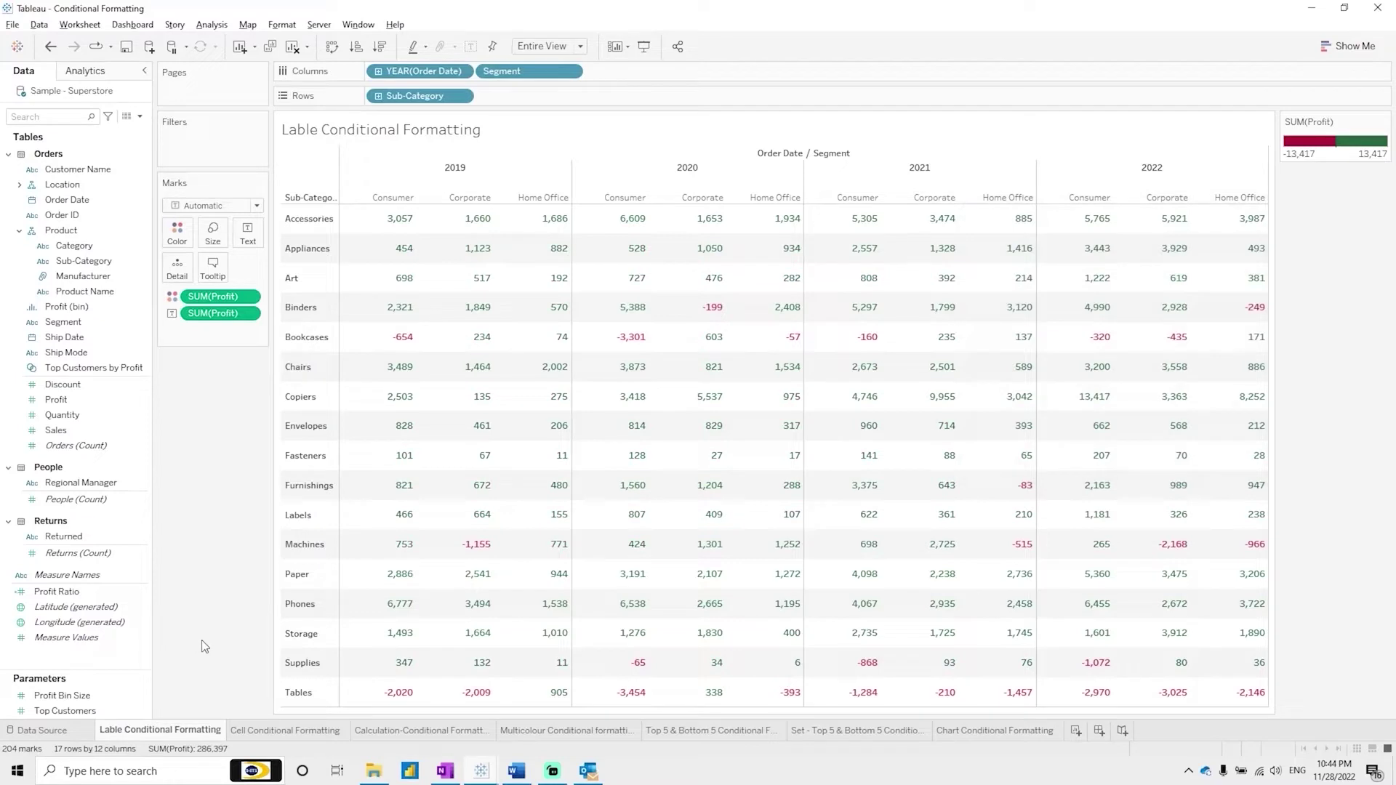
# Step: On the Cell Conditional Formatting sheet, build a Profit crosstab with Sub-Category in rows and Order Date year and Segment in columns
pyautogui.click(257, 731)
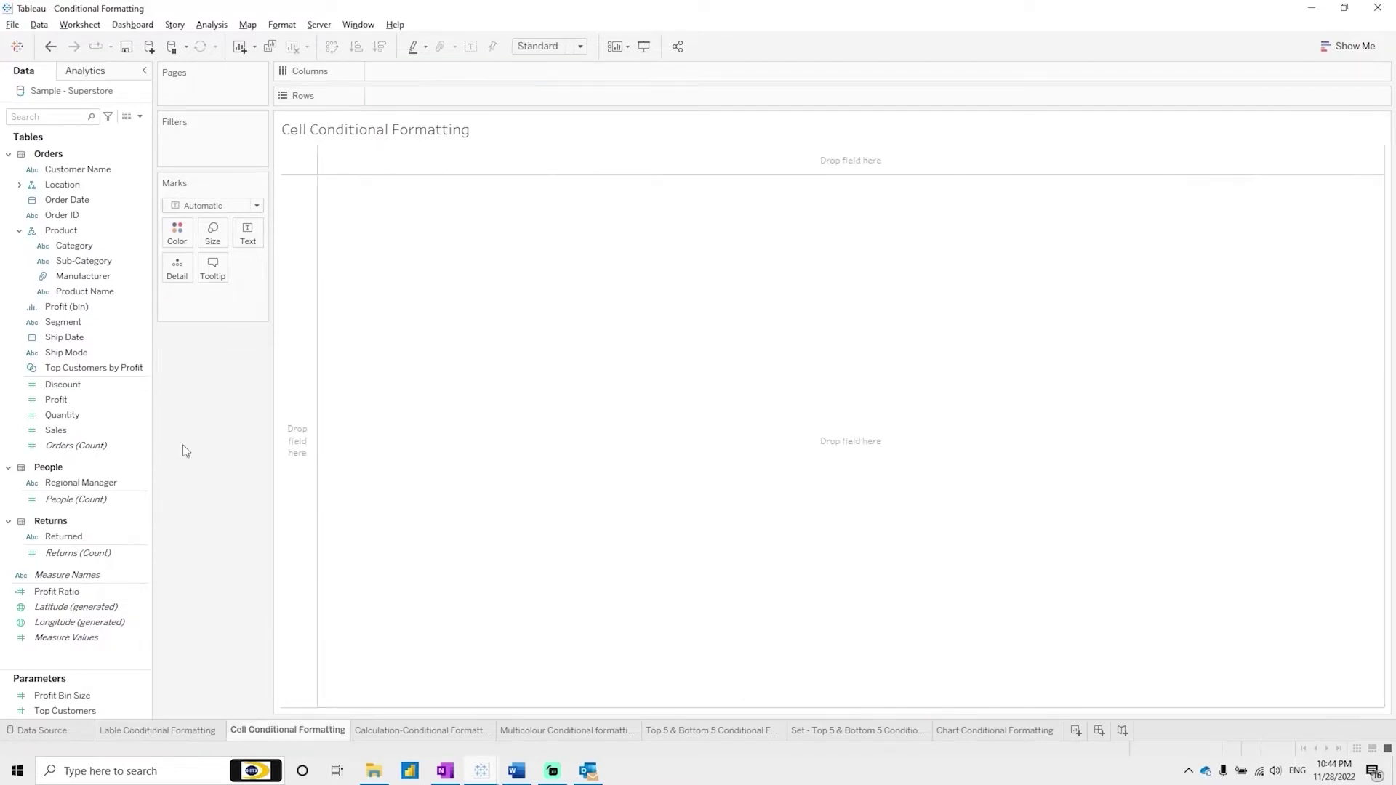
pyautogui.doubleClick(91, 263)
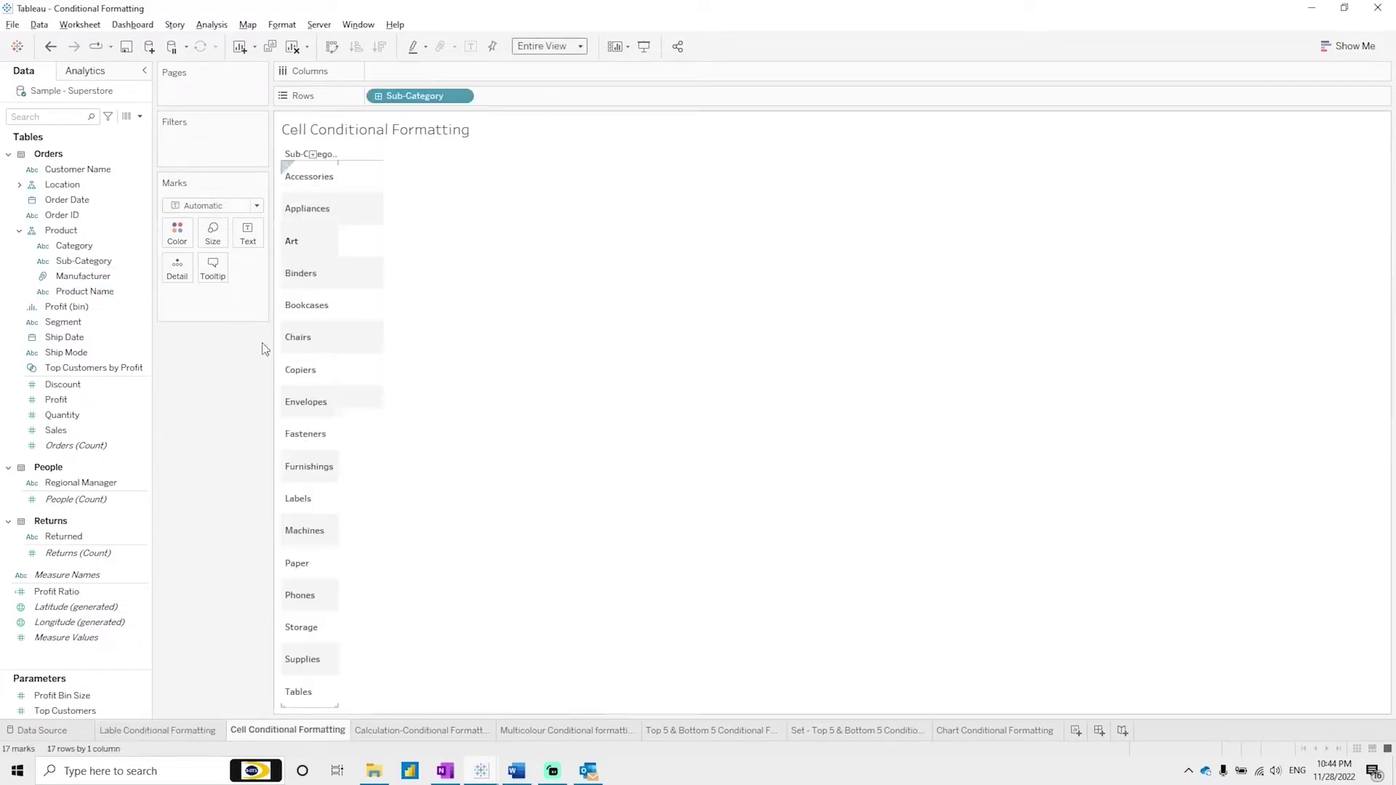
pyautogui.moveTo(69, 200); pyautogui.dragTo(467, 74)
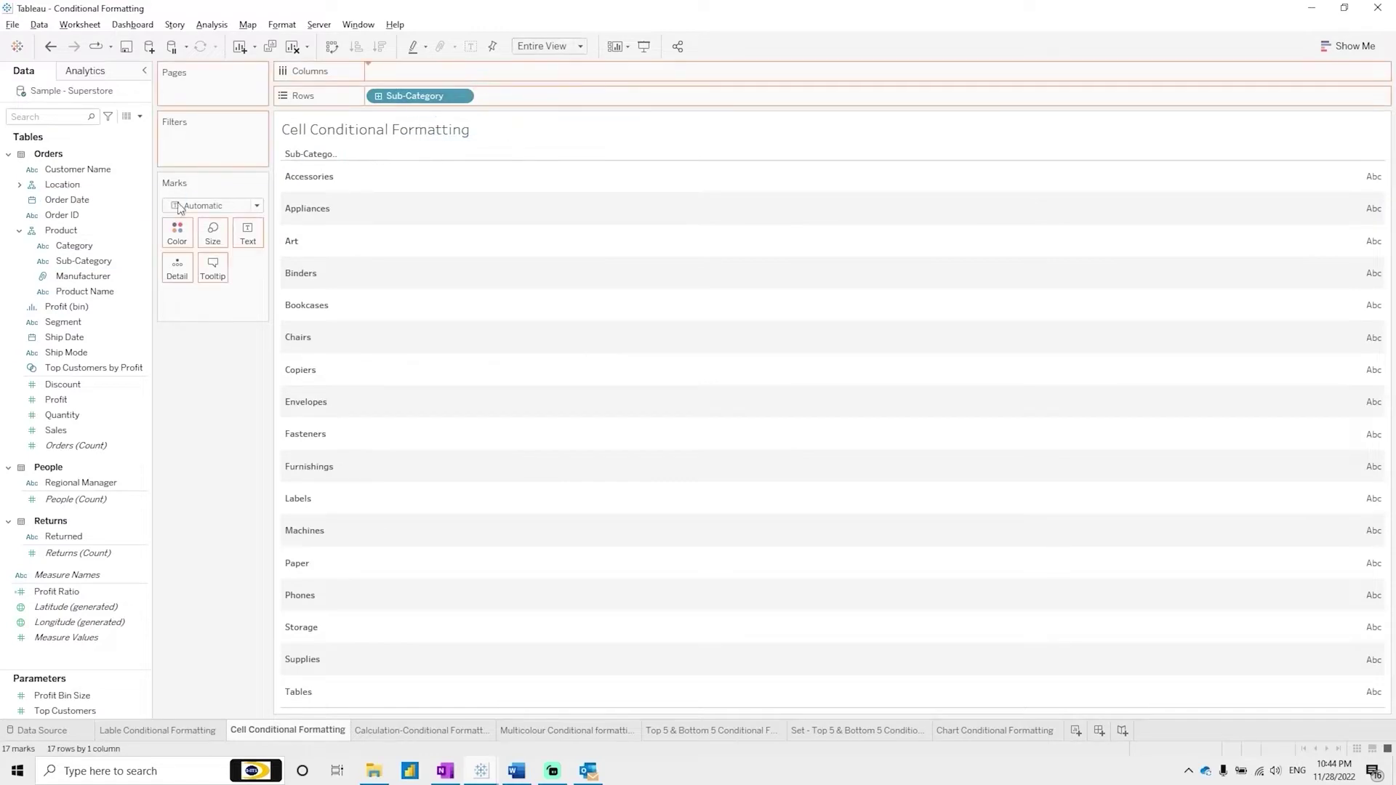
pyautogui.moveTo(66, 322); pyautogui.dragTo(509, 71)
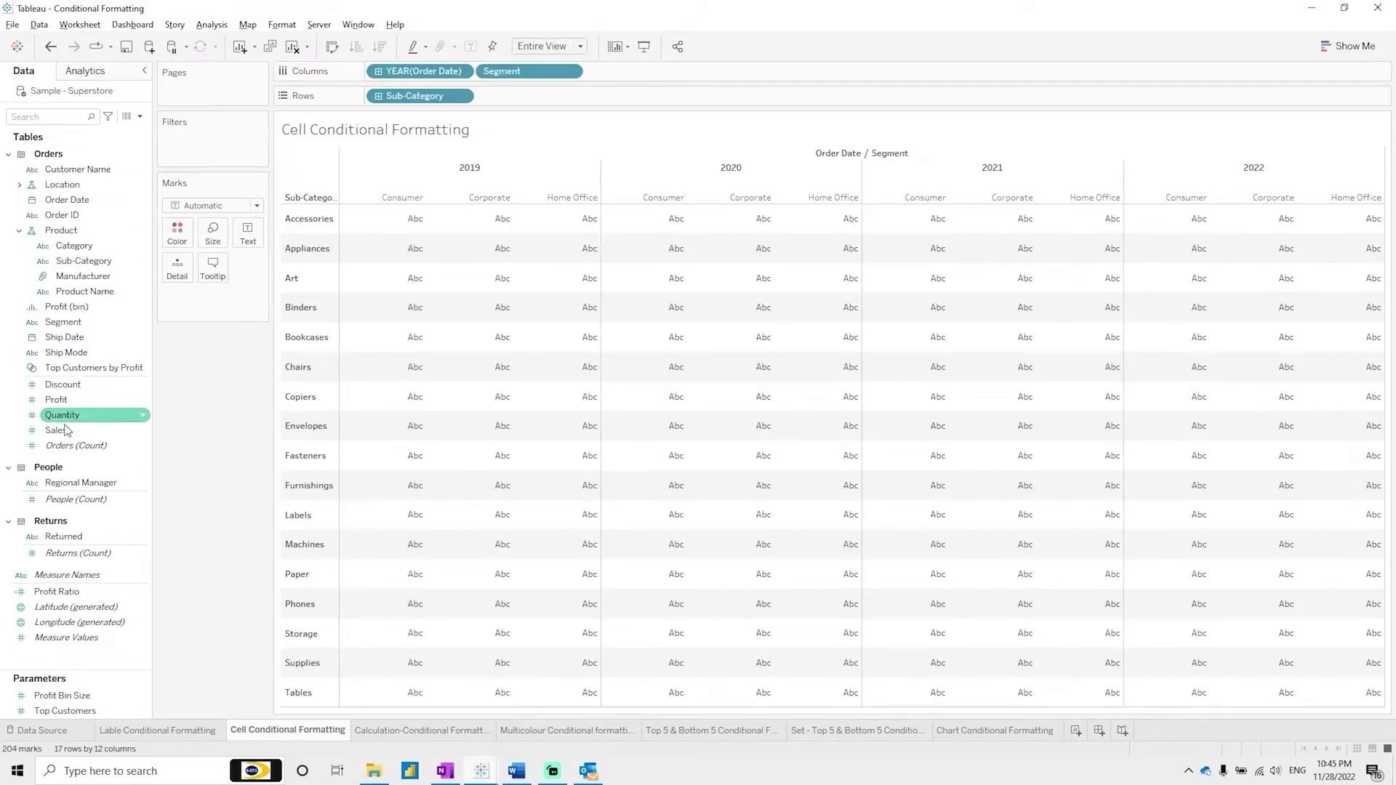
pyautogui.moveTo(64, 400); pyautogui.dragTo(590, 341)
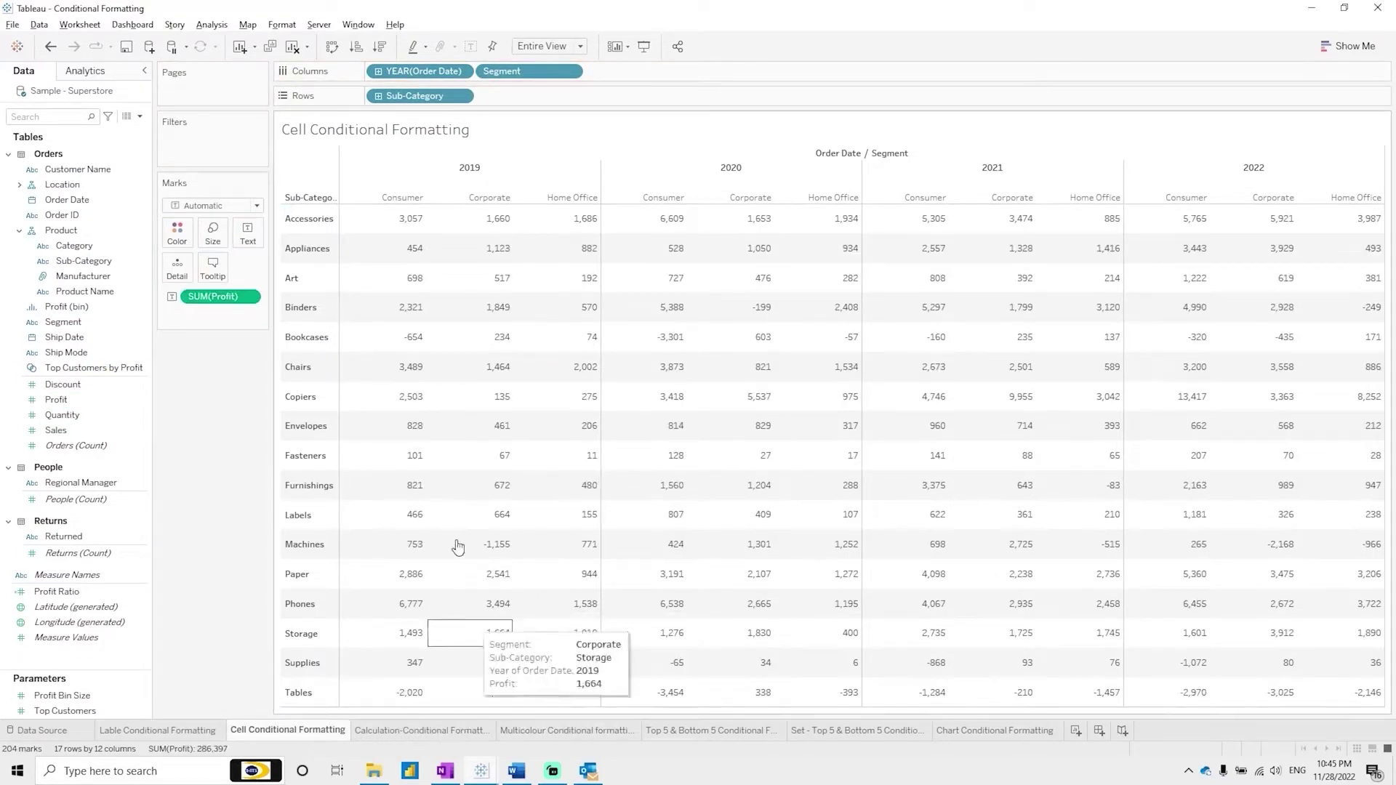
pyautogui.click(381, 451)
pyautogui.click(382, 452)
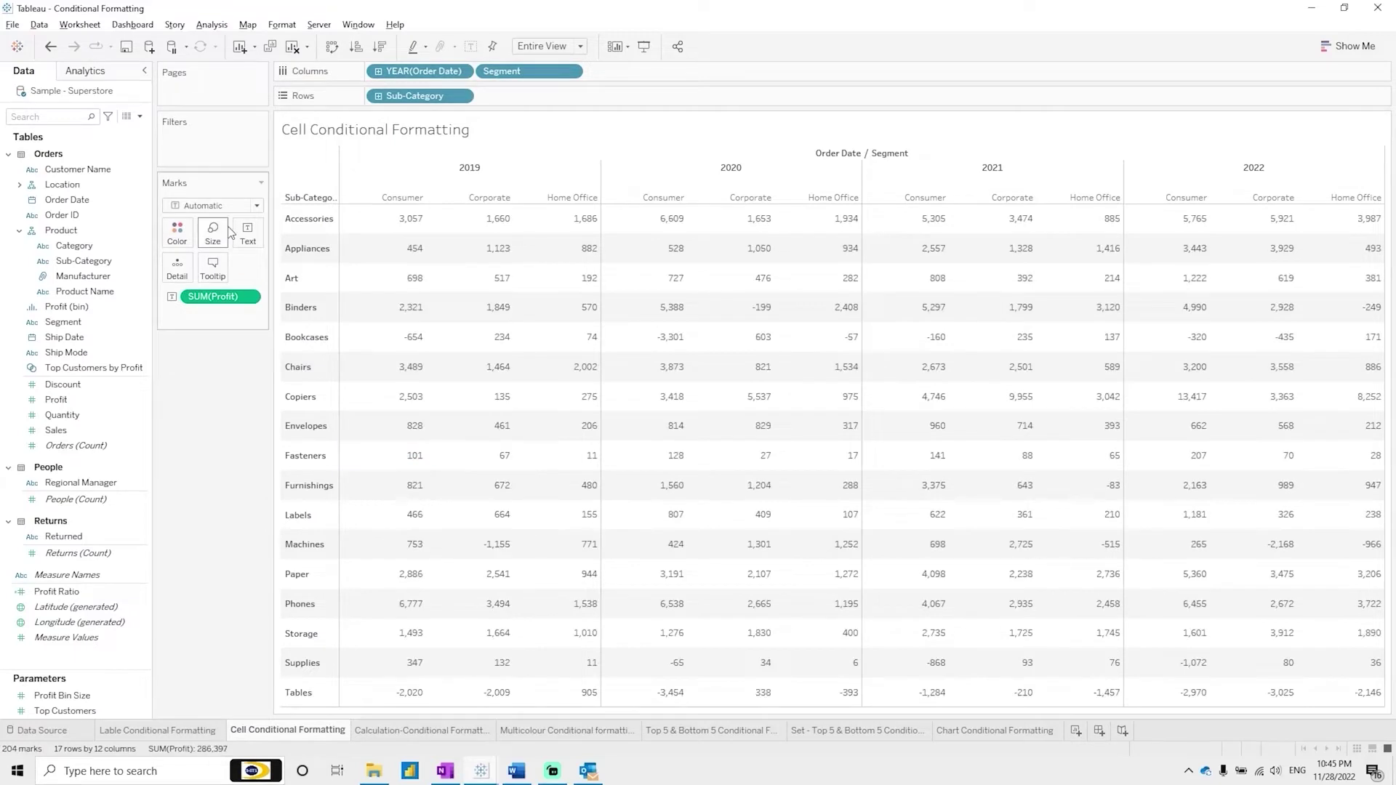
# Step: Colour the crosstab by Profit and change the mark type to Square to fill the cells
pyautogui.click(218, 206)
pyautogui.moveTo(56, 399); pyautogui.dragTo(179, 244)
pyautogui.click(218, 206)
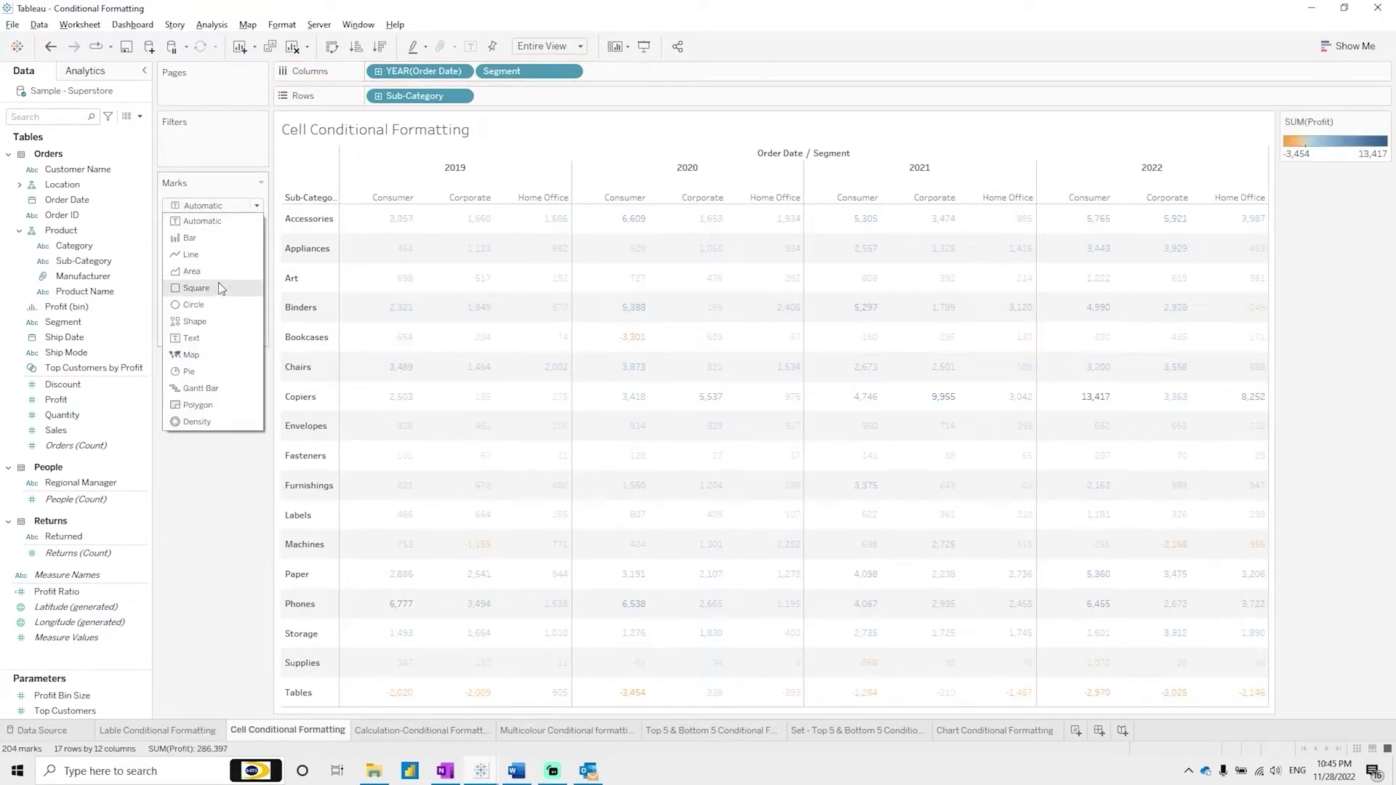
pyautogui.click(215, 289)
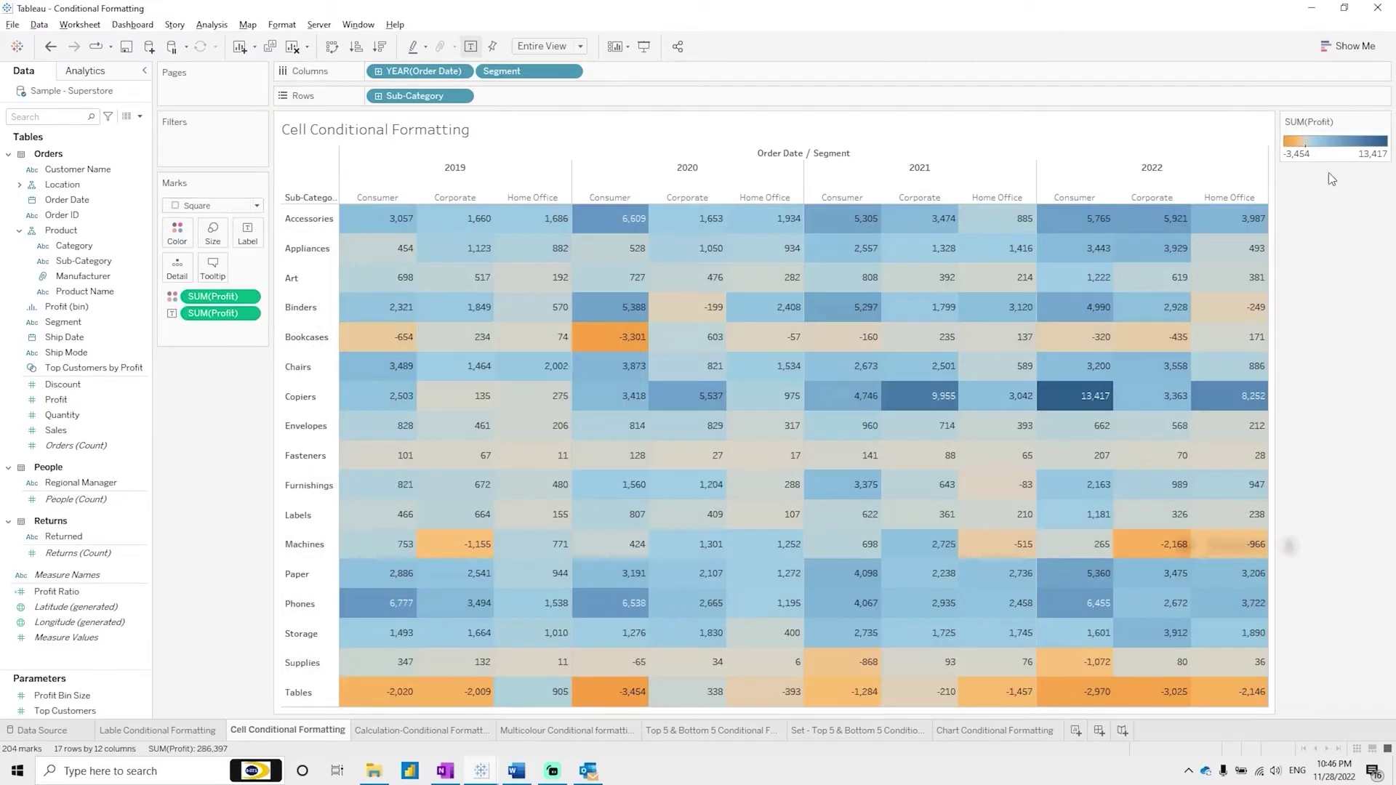
# Step: Set the cell colours to the Red-Green Diverging palette with stepped colour in 2 steps
pyautogui.doubleClick(1330, 148)
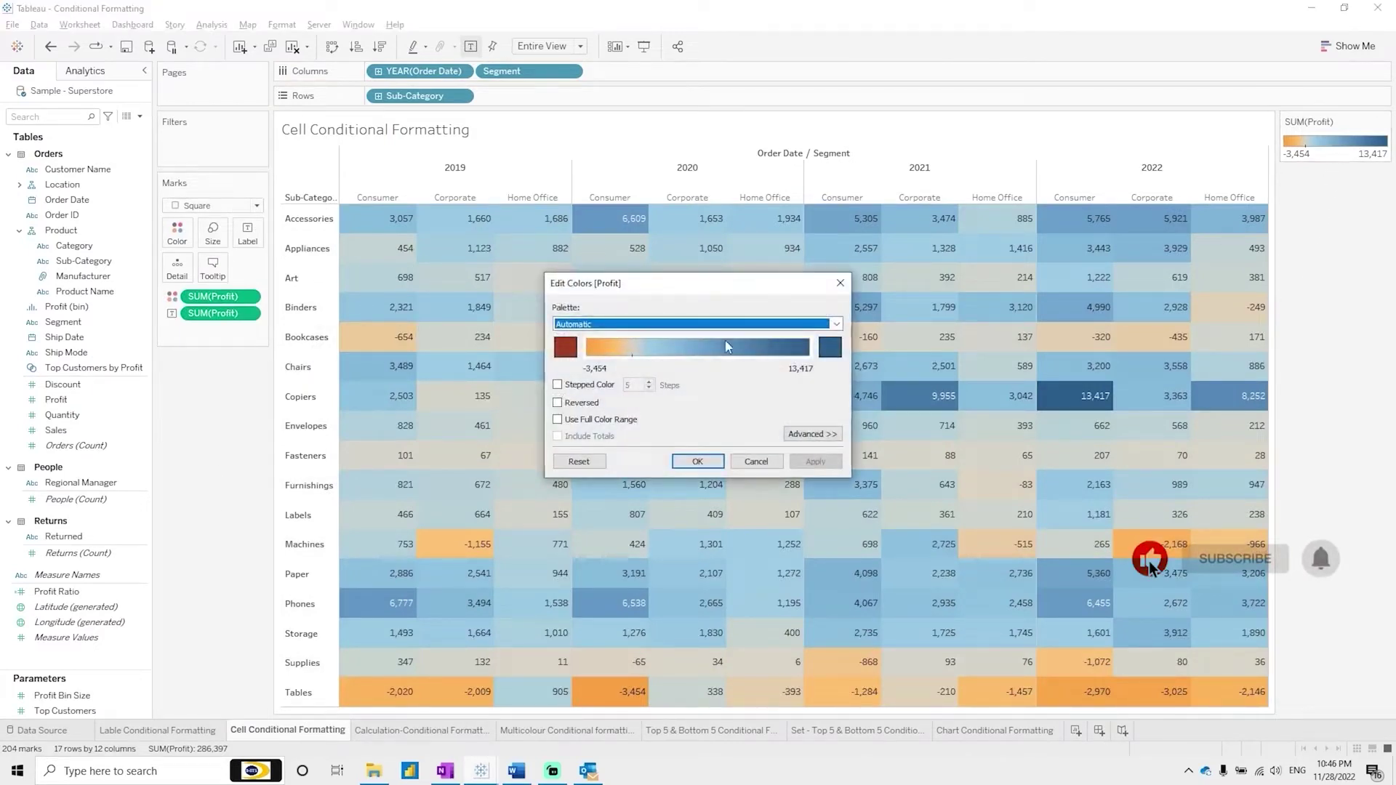
pyautogui.moveTo(757, 275); pyautogui.dragTo(1093, 222)
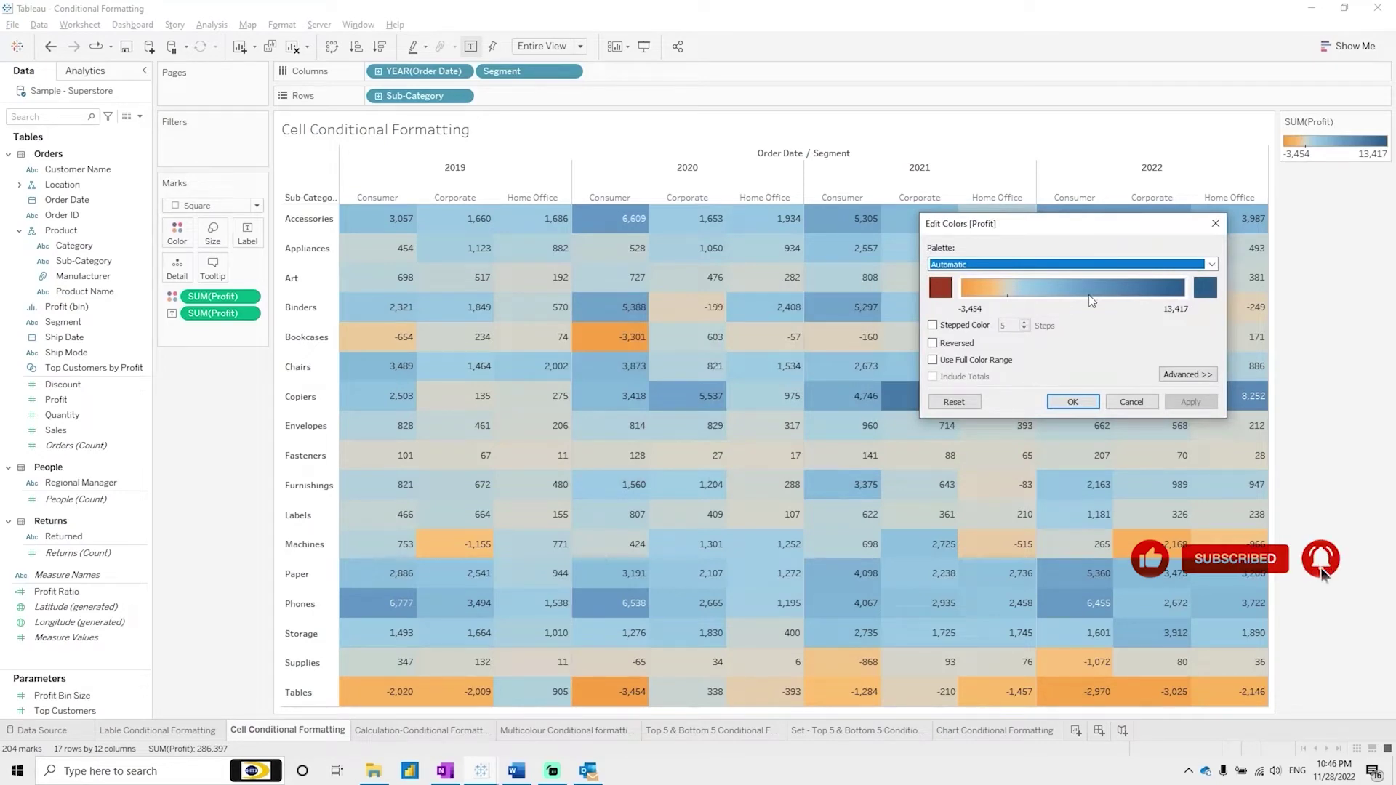
pyautogui.click(1047, 263)
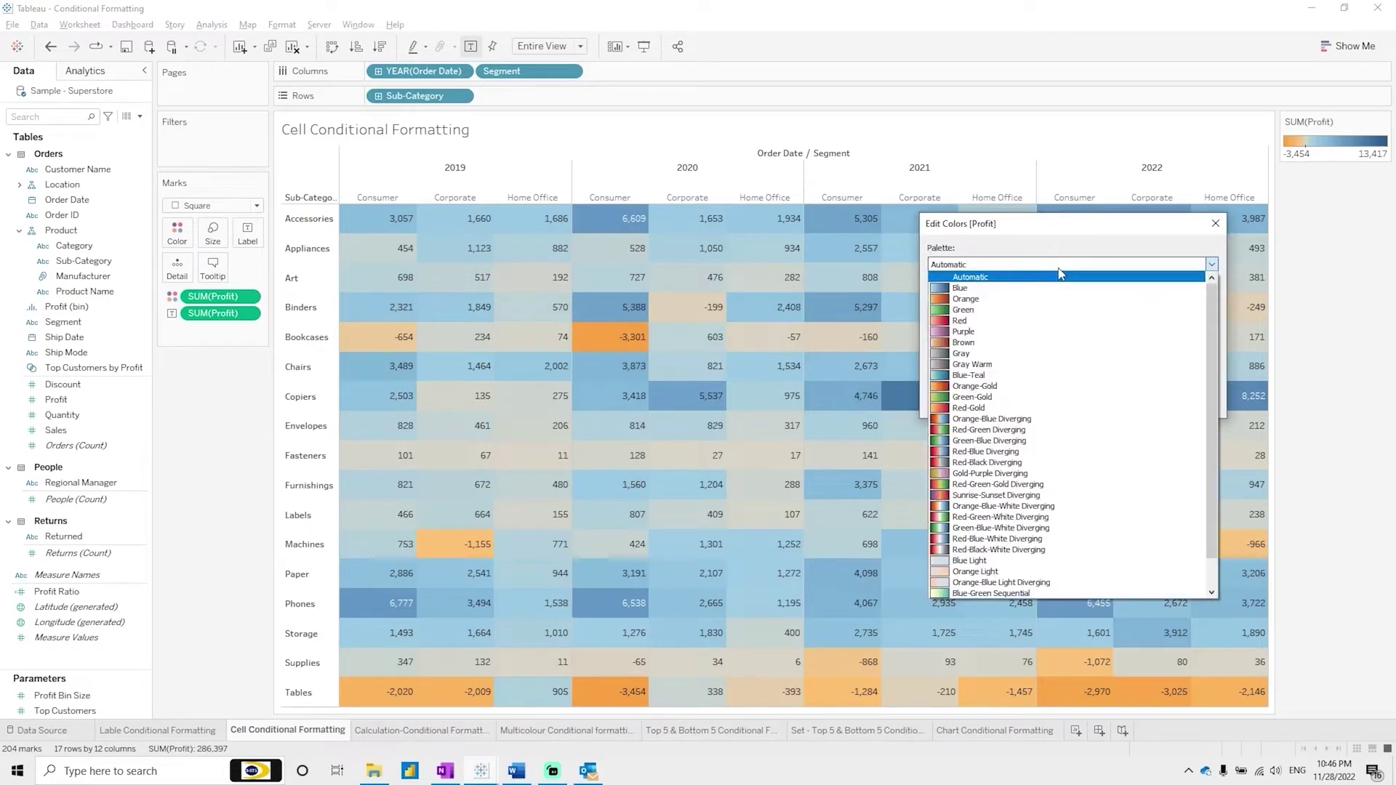
pyautogui.click(1001, 435)
pyautogui.click(933, 325)
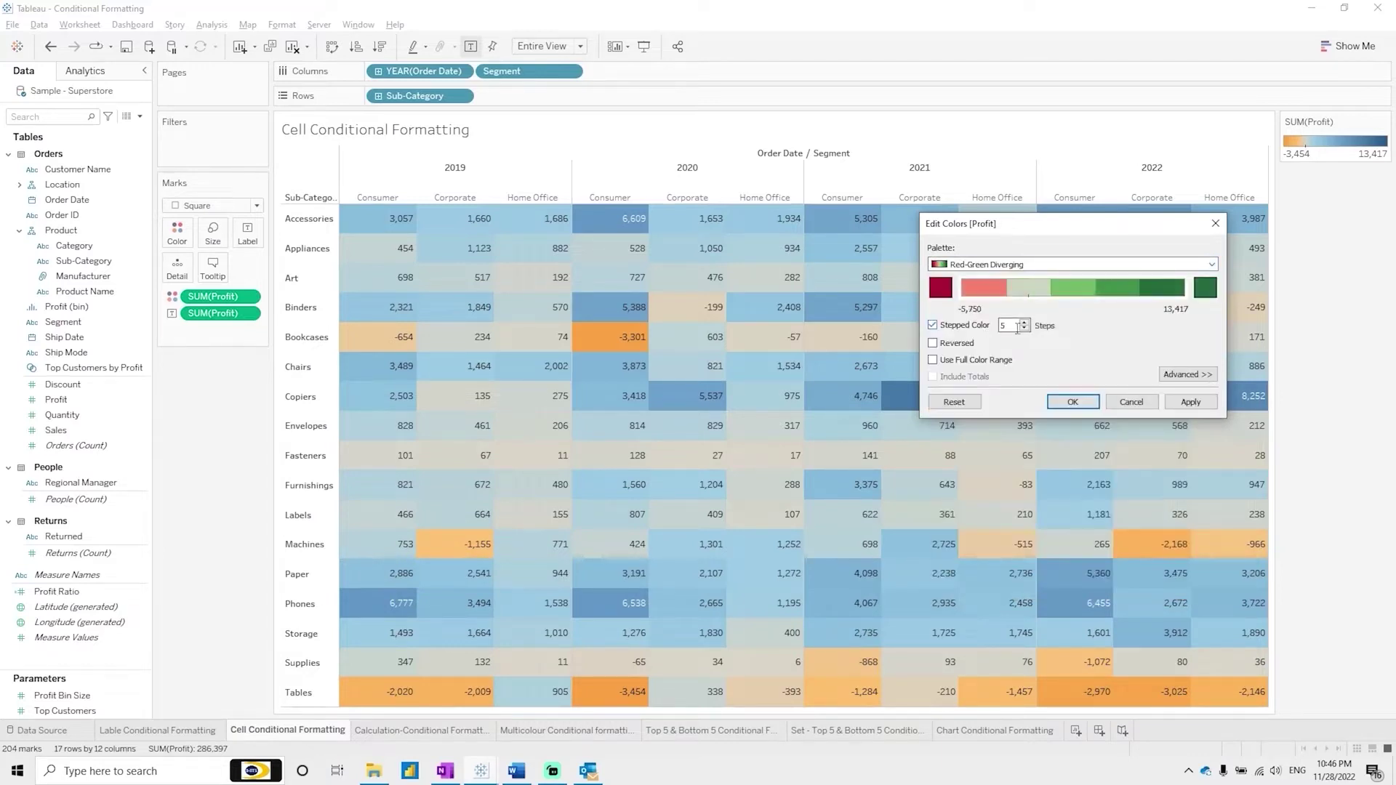
pyautogui.click(1025, 328)
pyautogui.click(1024, 328)
pyautogui.click(1025, 329)
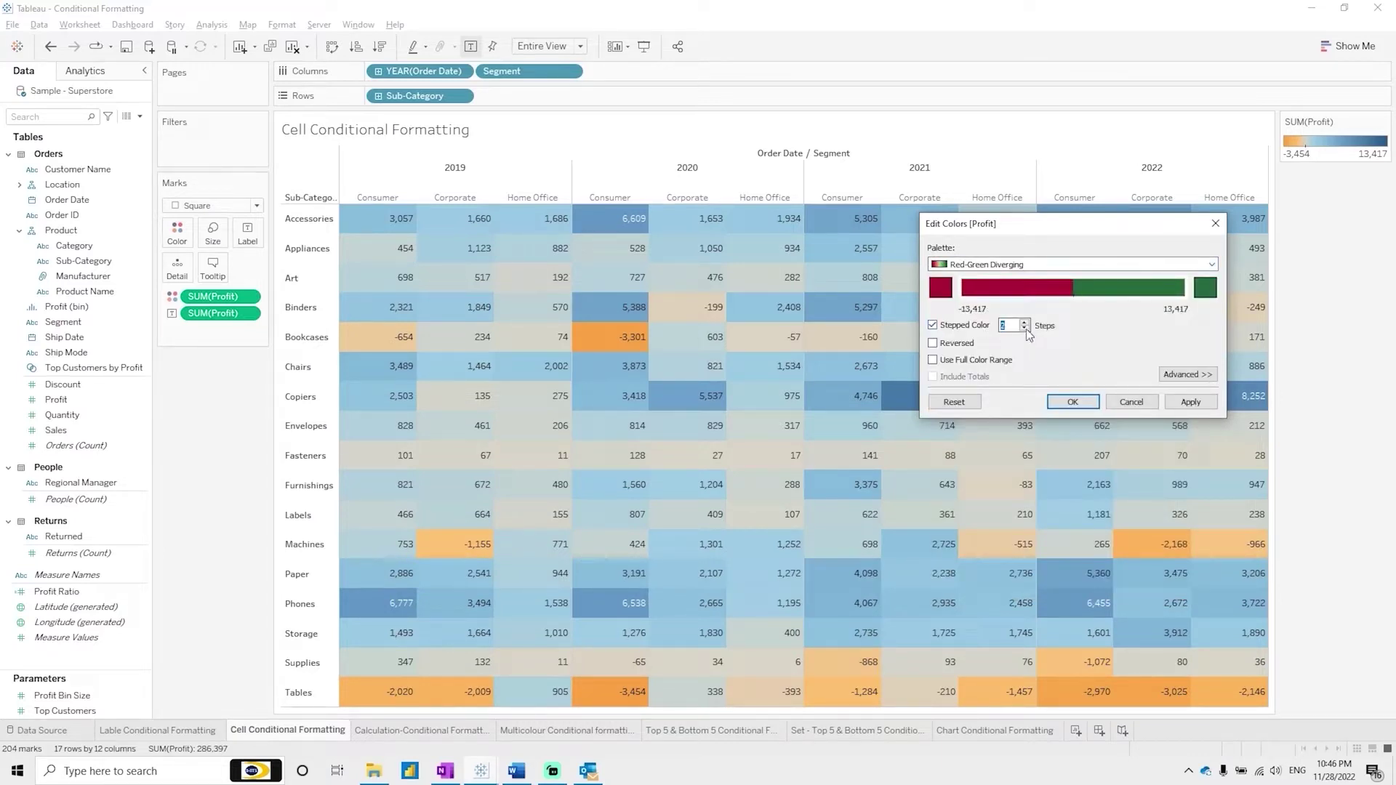
pyautogui.click(1072, 402)
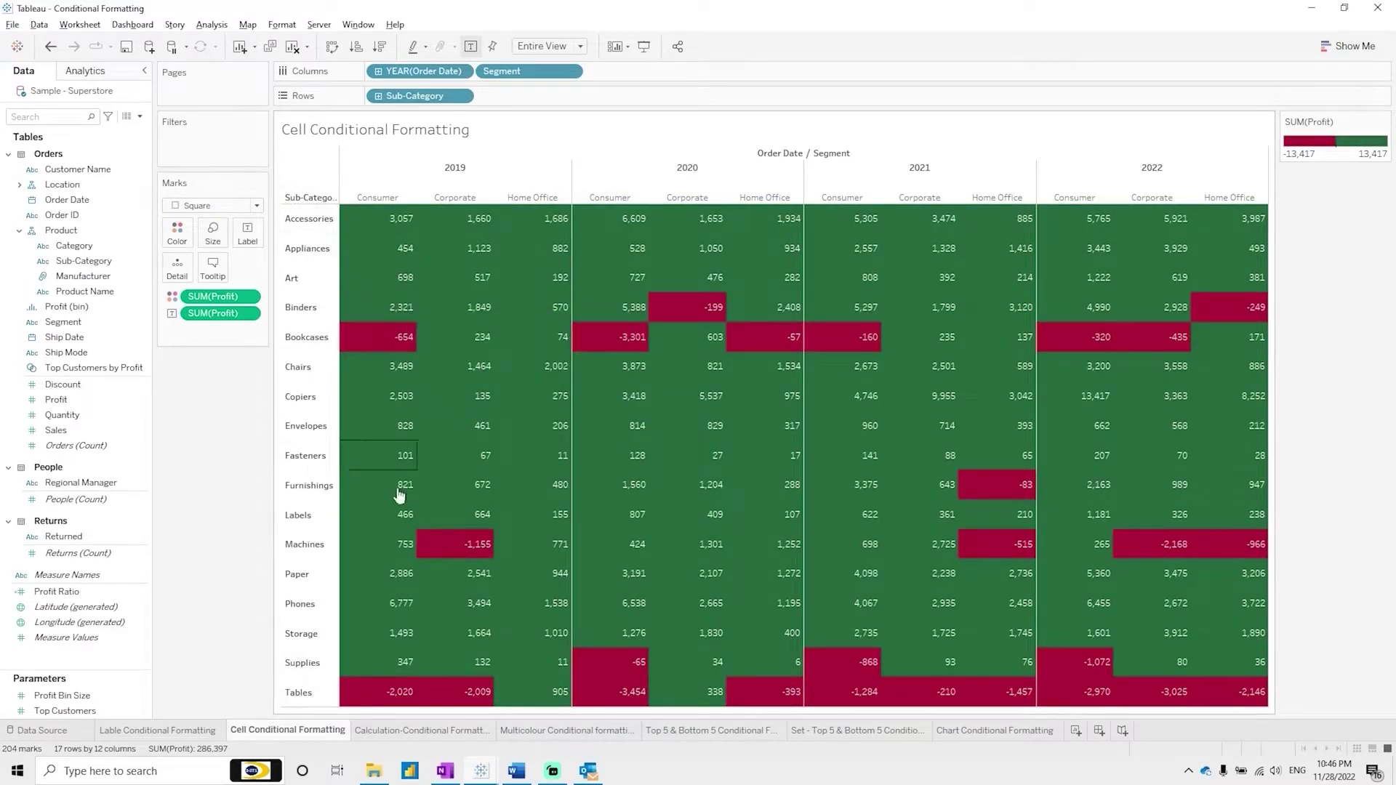
# Step: Add solid white cell borders to both the rows and the columns of the Profit crosstab
pyautogui.rightClick(484, 346)
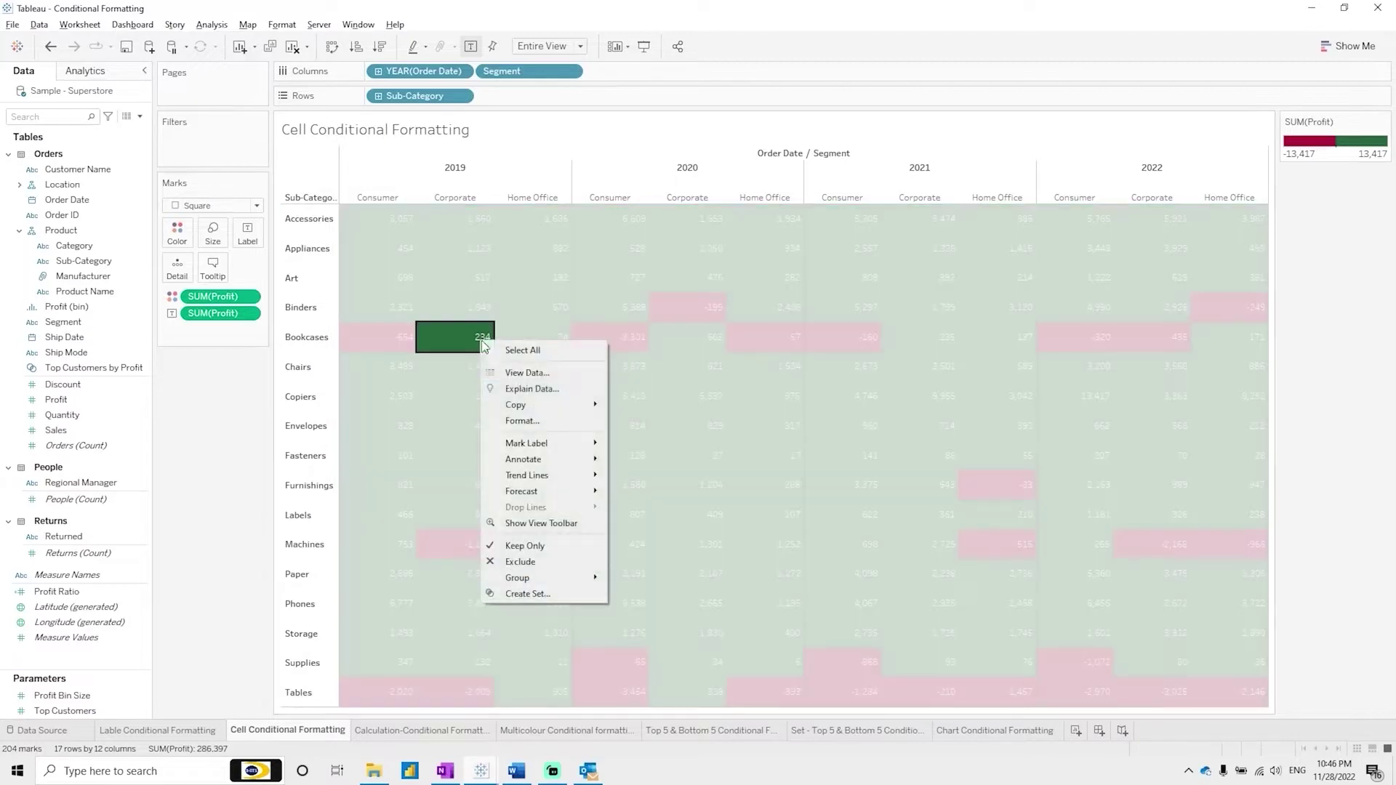
pyautogui.click(559, 413)
pyautogui.click(72, 97)
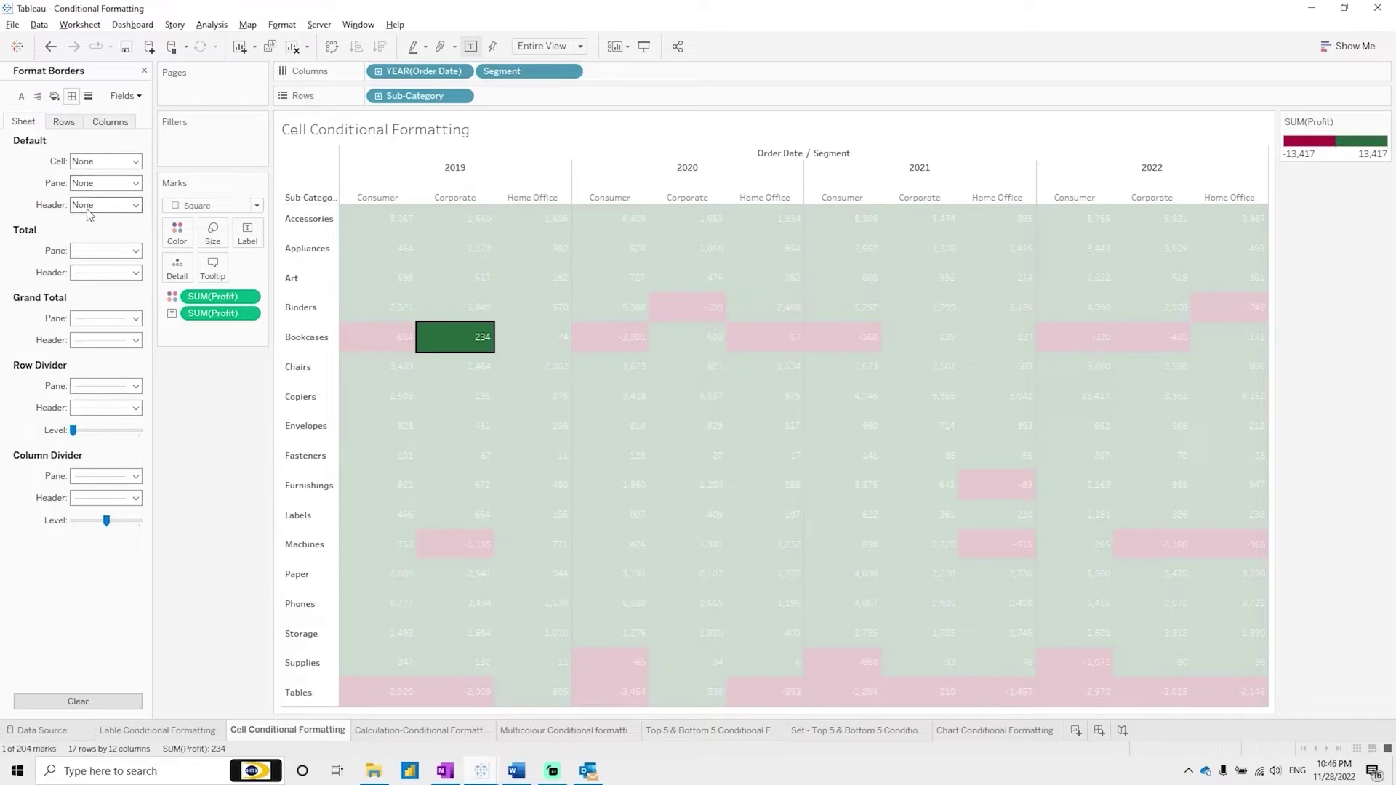
pyautogui.click(71, 124)
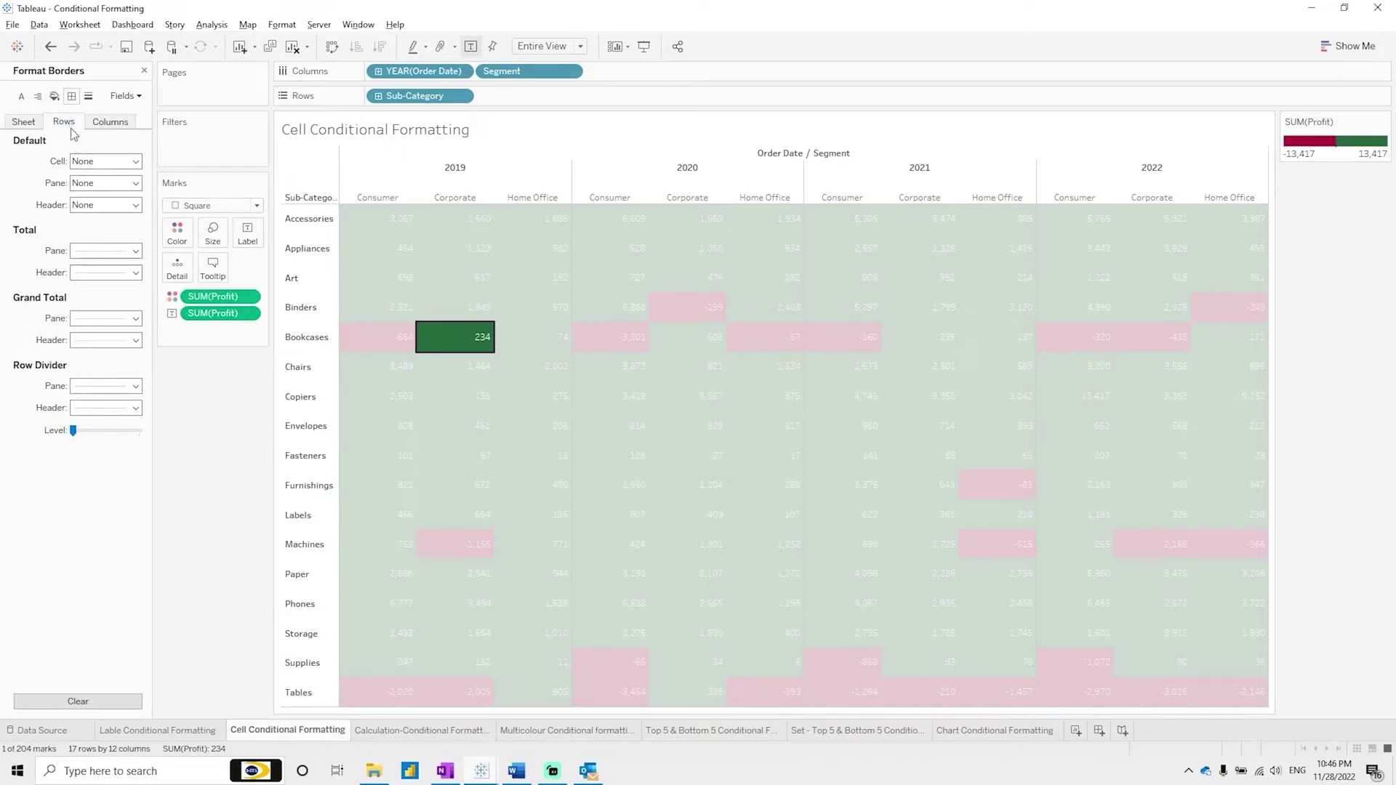
pyautogui.click(100, 164)
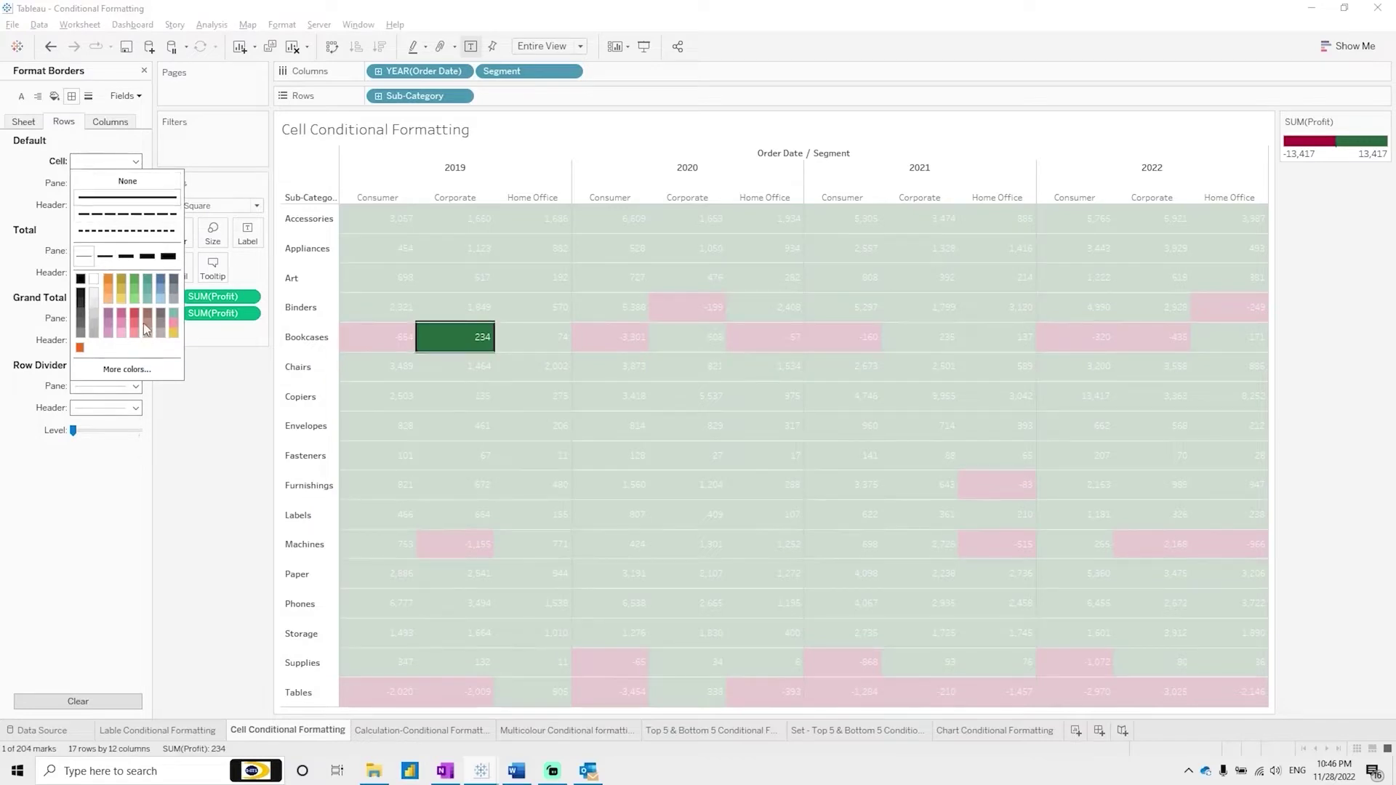
pyautogui.click(114, 124)
pyautogui.click(106, 161)
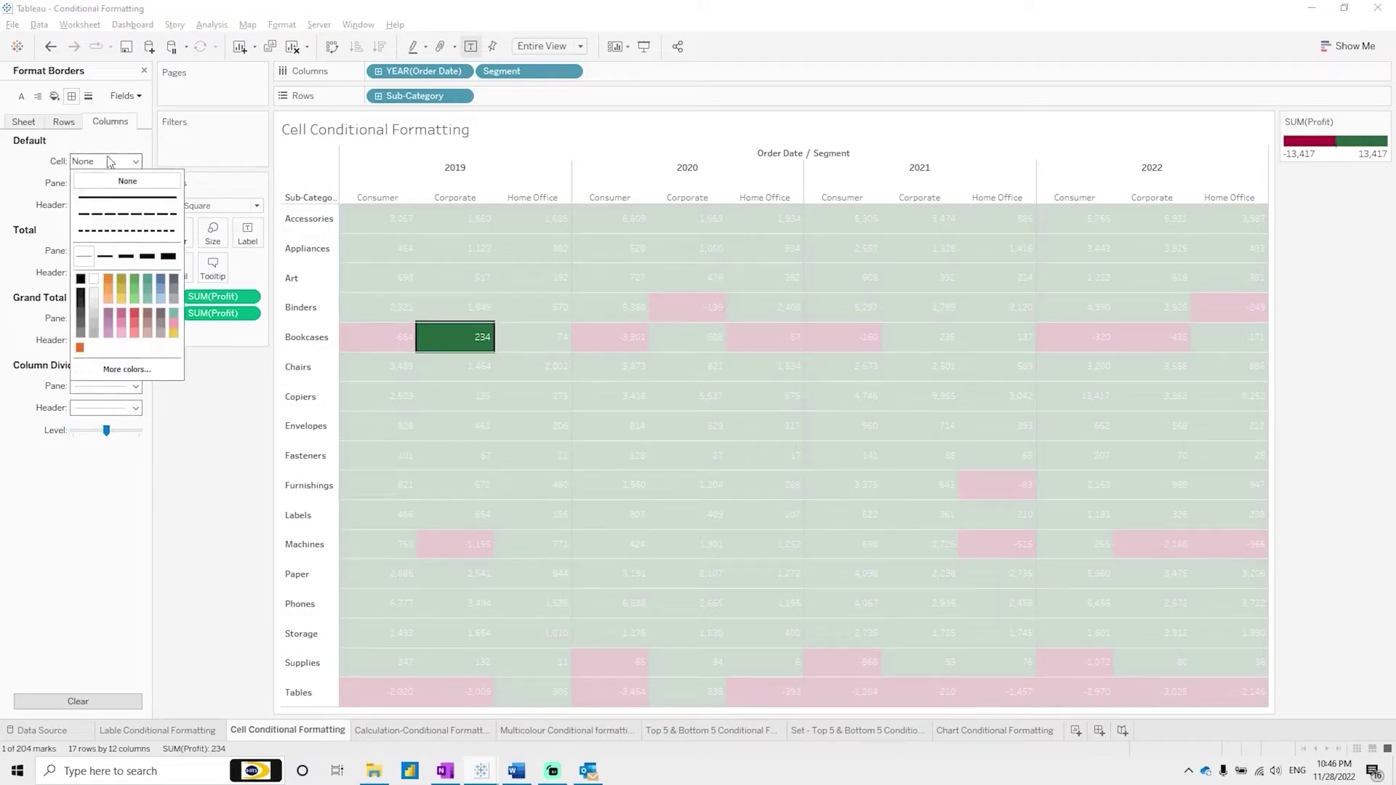
pyautogui.click(187, 536)
pyautogui.click(451, 341)
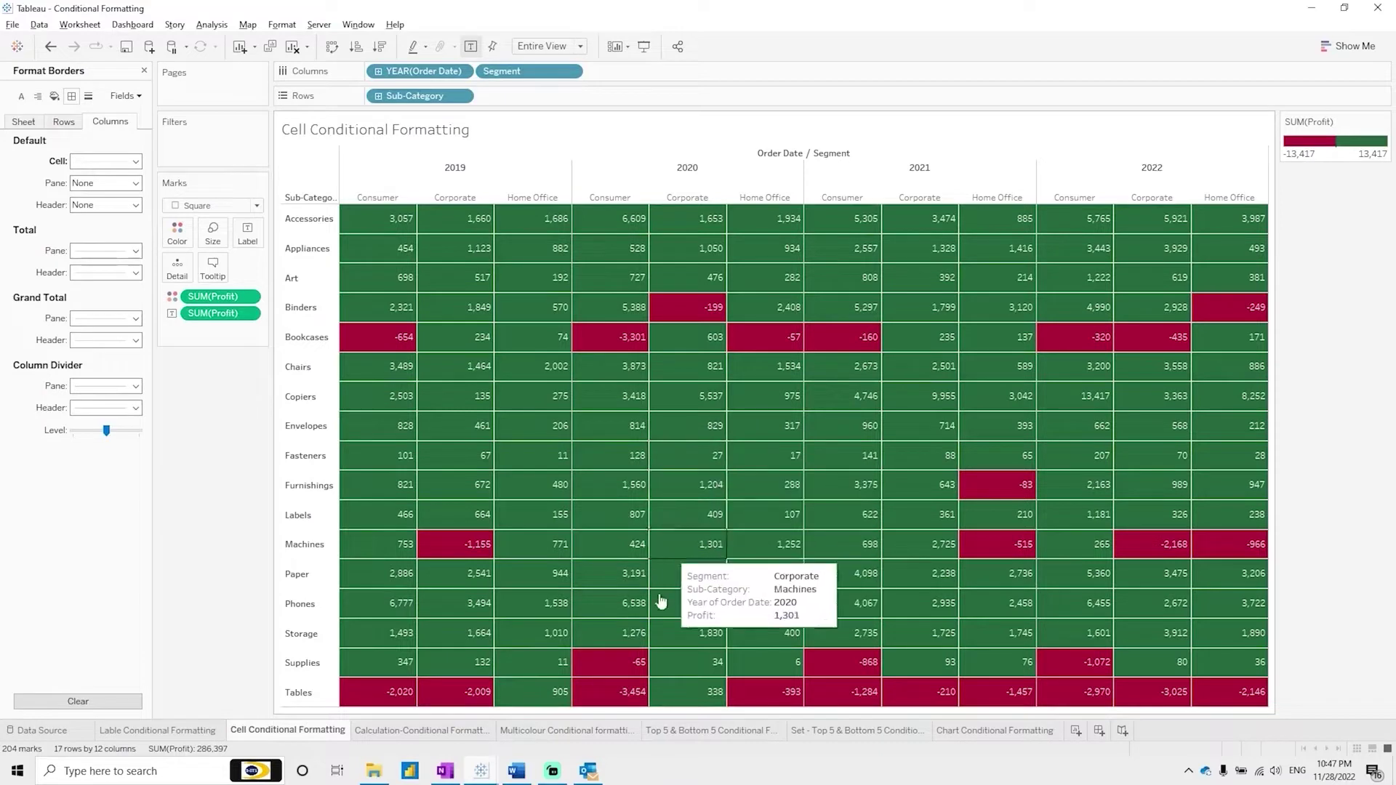
# Step: Centre the Profit labels horizontally within the crosstab cells
pyautogui.click(247, 234)
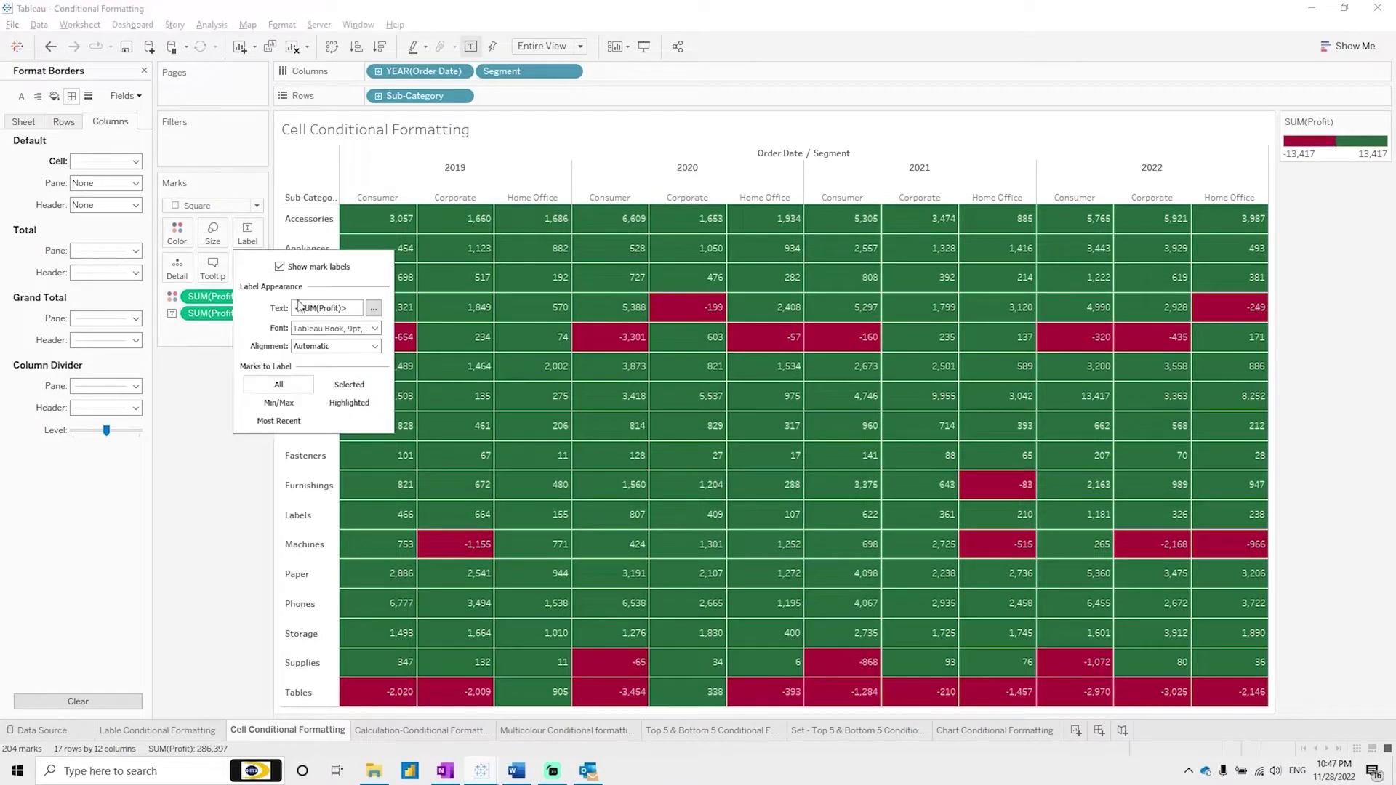
pyautogui.click(374, 346)
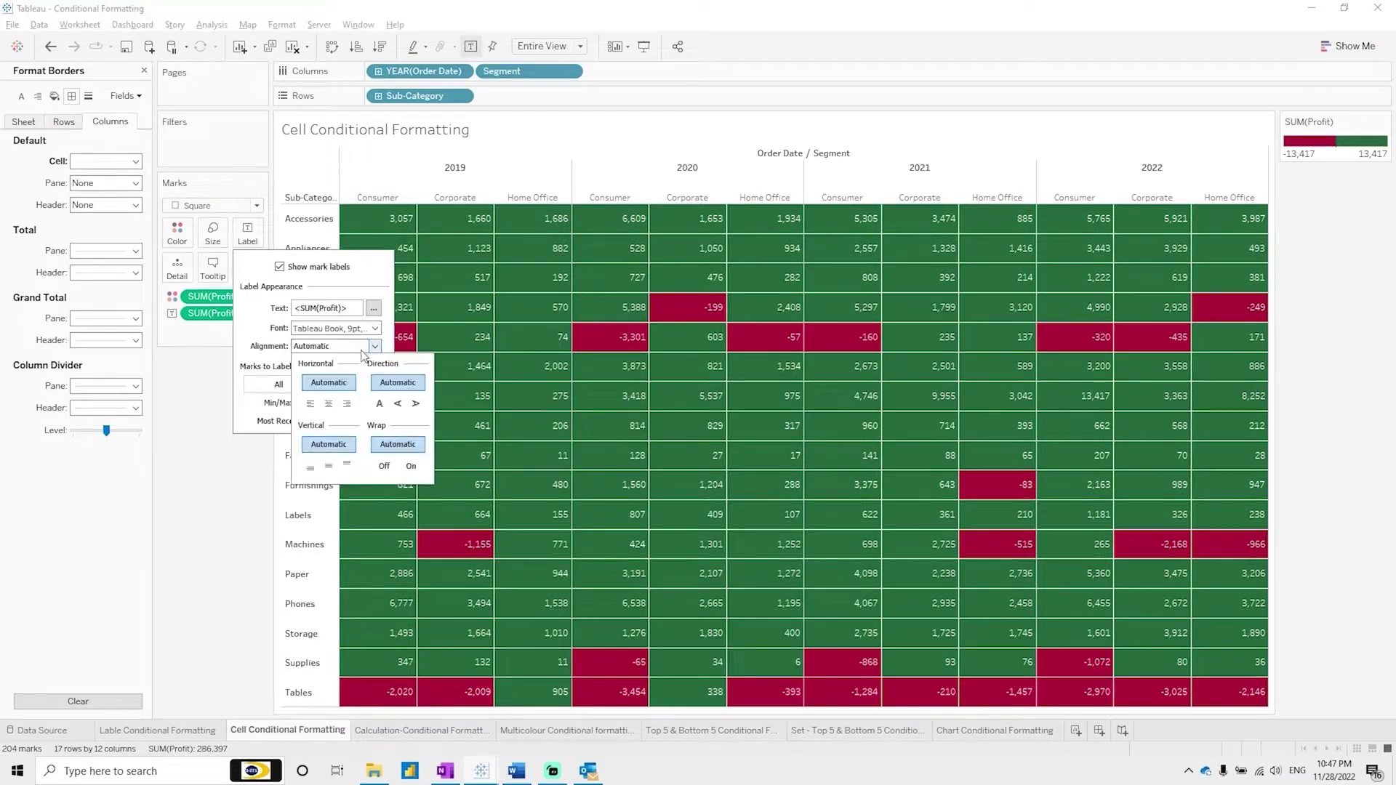
pyautogui.click(329, 404)
pyautogui.click(217, 511)
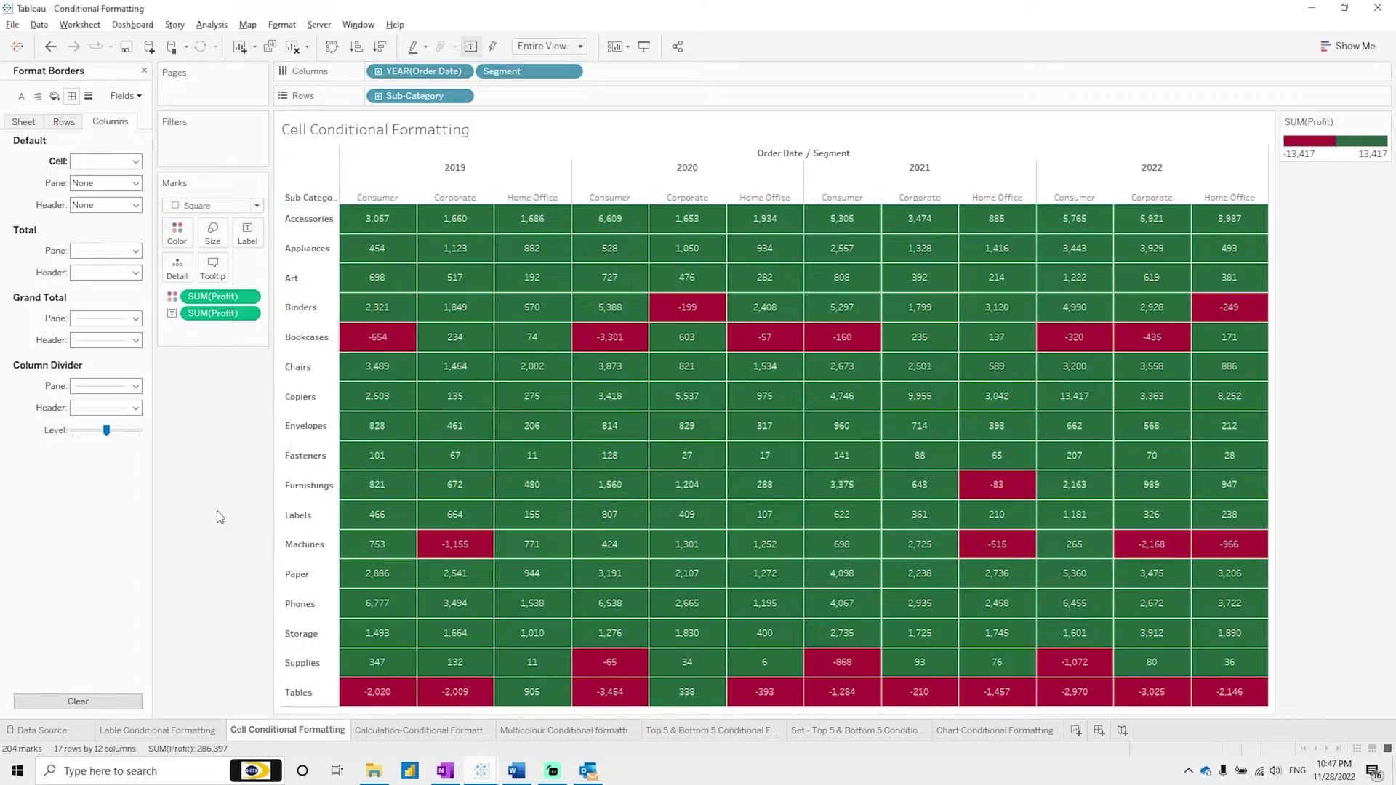
# Step: Format the <SUM(Profit)> label text as bold, size 12, and apply it
pyautogui.click(251, 235)
pyautogui.click(373, 308)
pyautogui.tripleClick(501, 402)
pyautogui.click(523, 375)
pyautogui.click(502, 375)
pyautogui.click(486, 426)
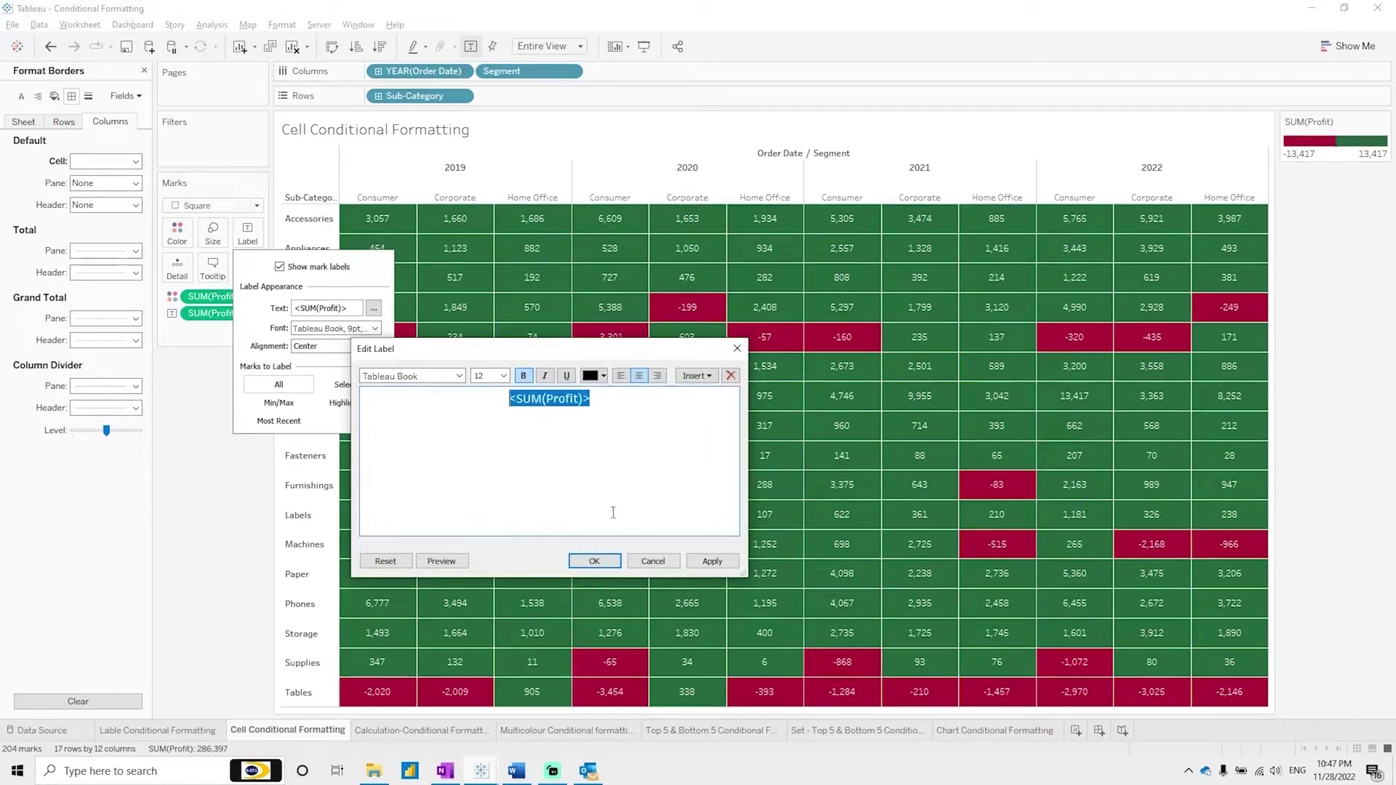
pyautogui.click(696, 562)
pyautogui.click(594, 560)
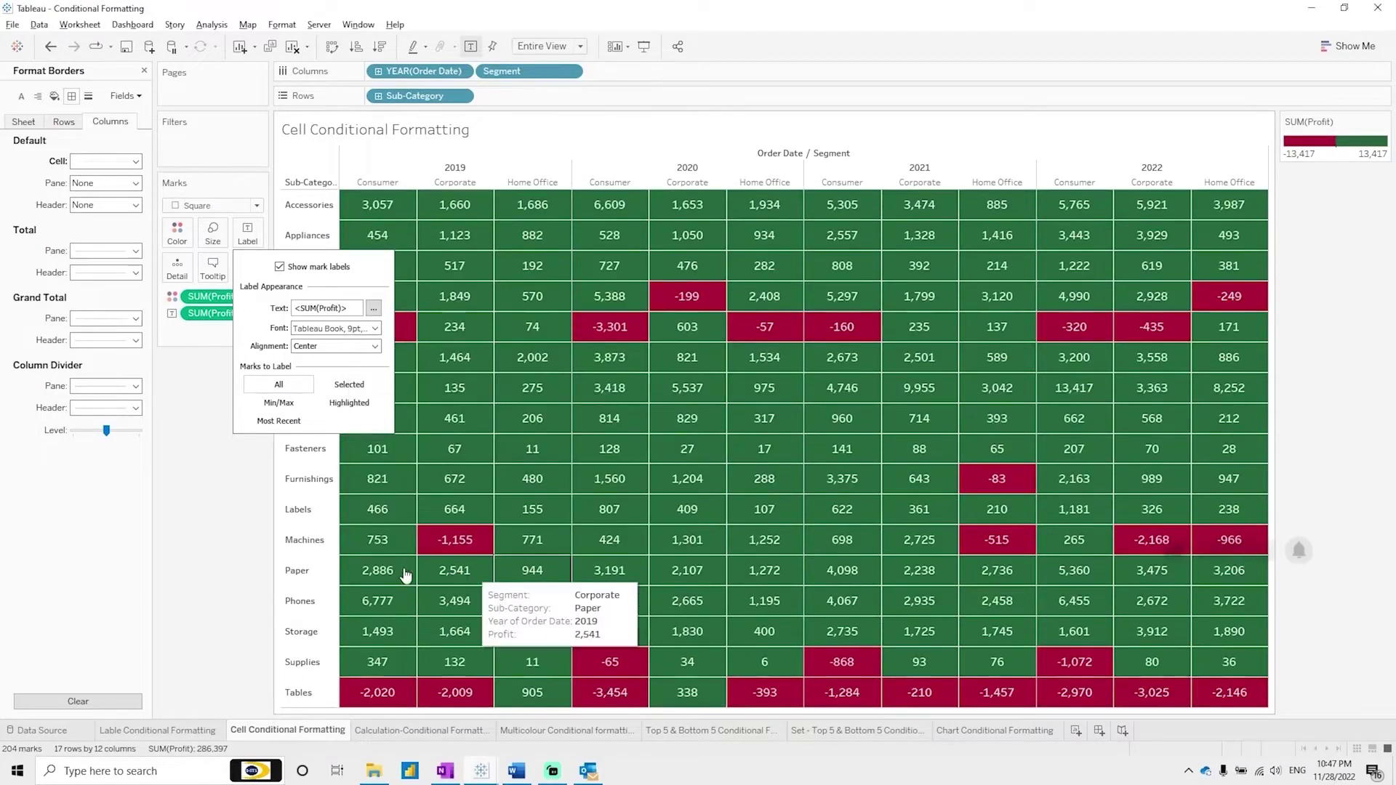
pyautogui.click(224, 487)
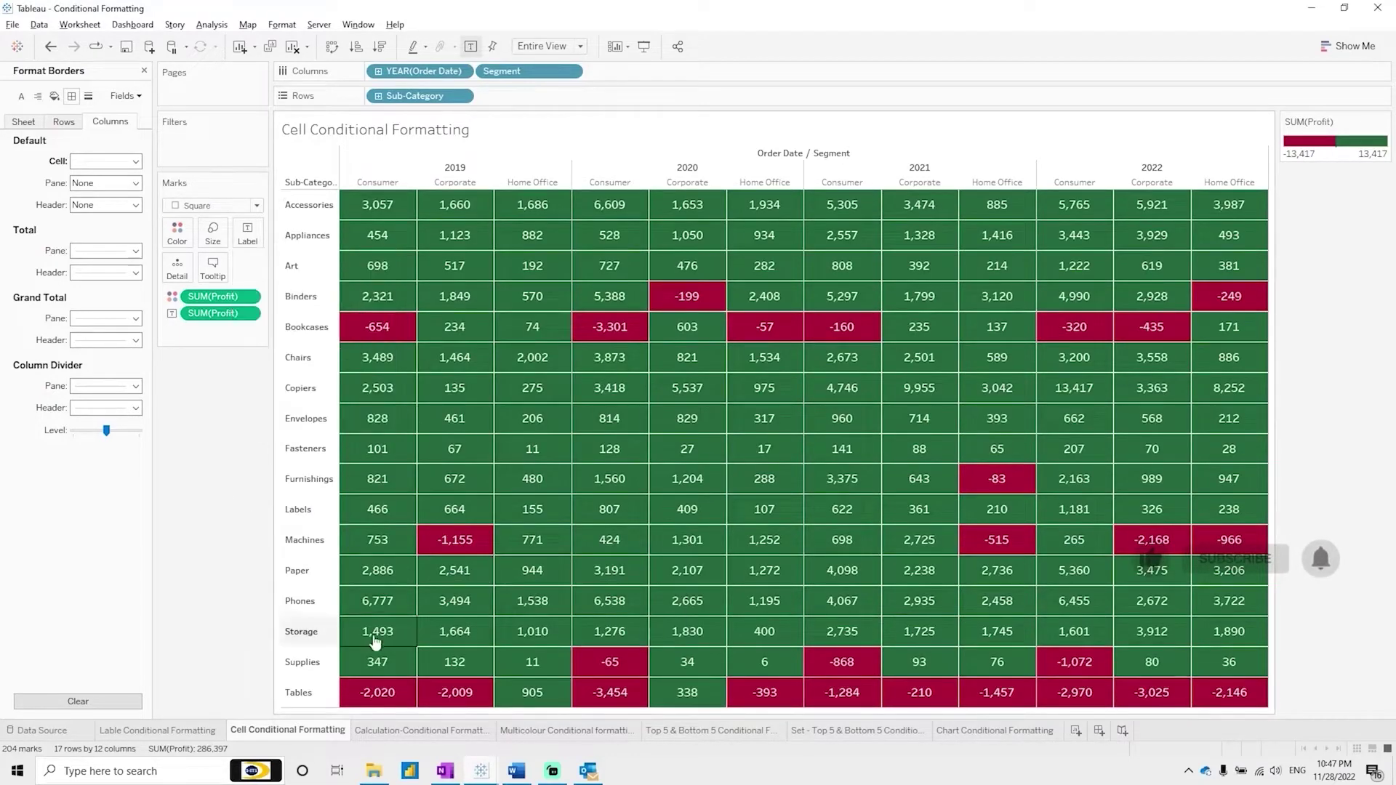
# Step: On the Calculation-Conditional Formatting sheet, fit to Entire View and build a Profit text crosstab with Order Date year and Segment in columns
pyautogui.click(438, 731)
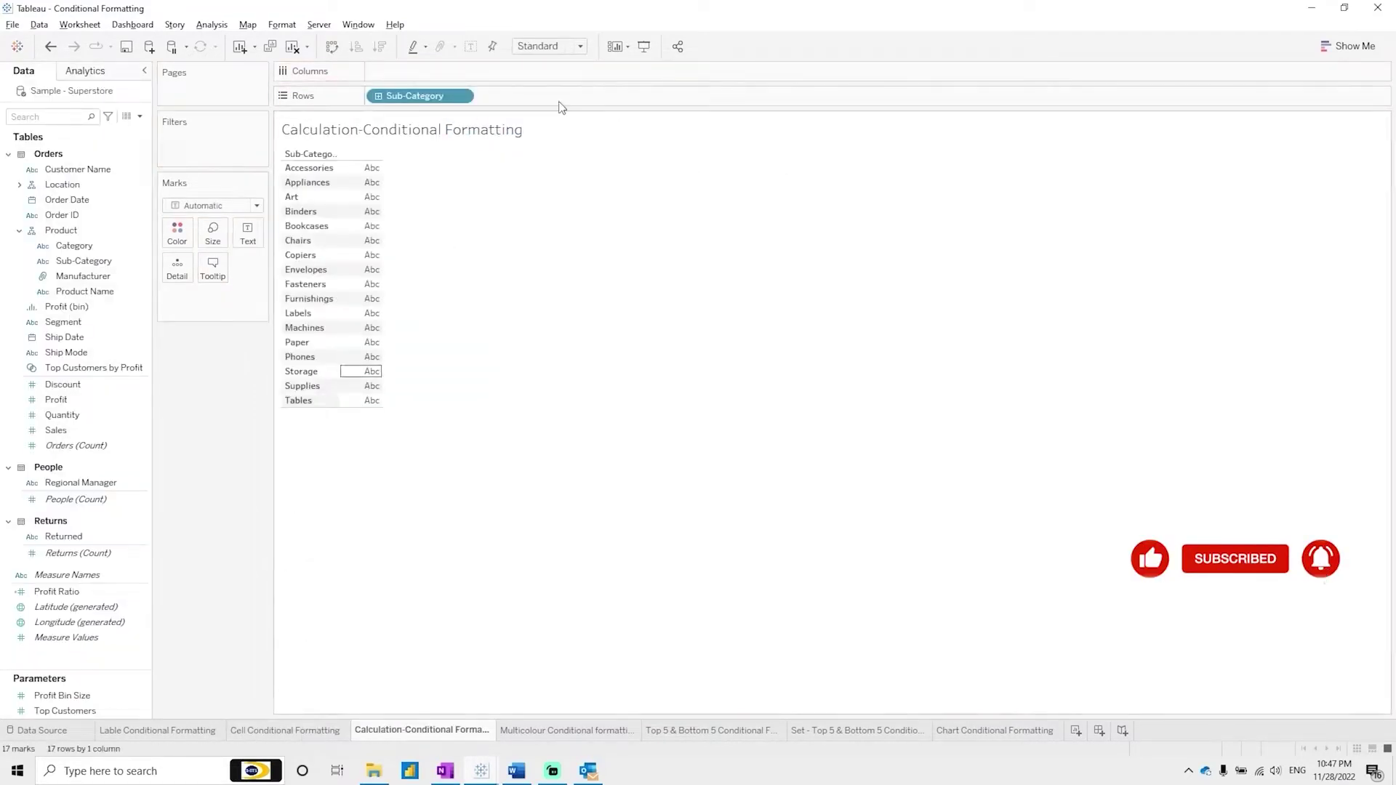
pyautogui.click(541, 47)
pyautogui.click(538, 102)
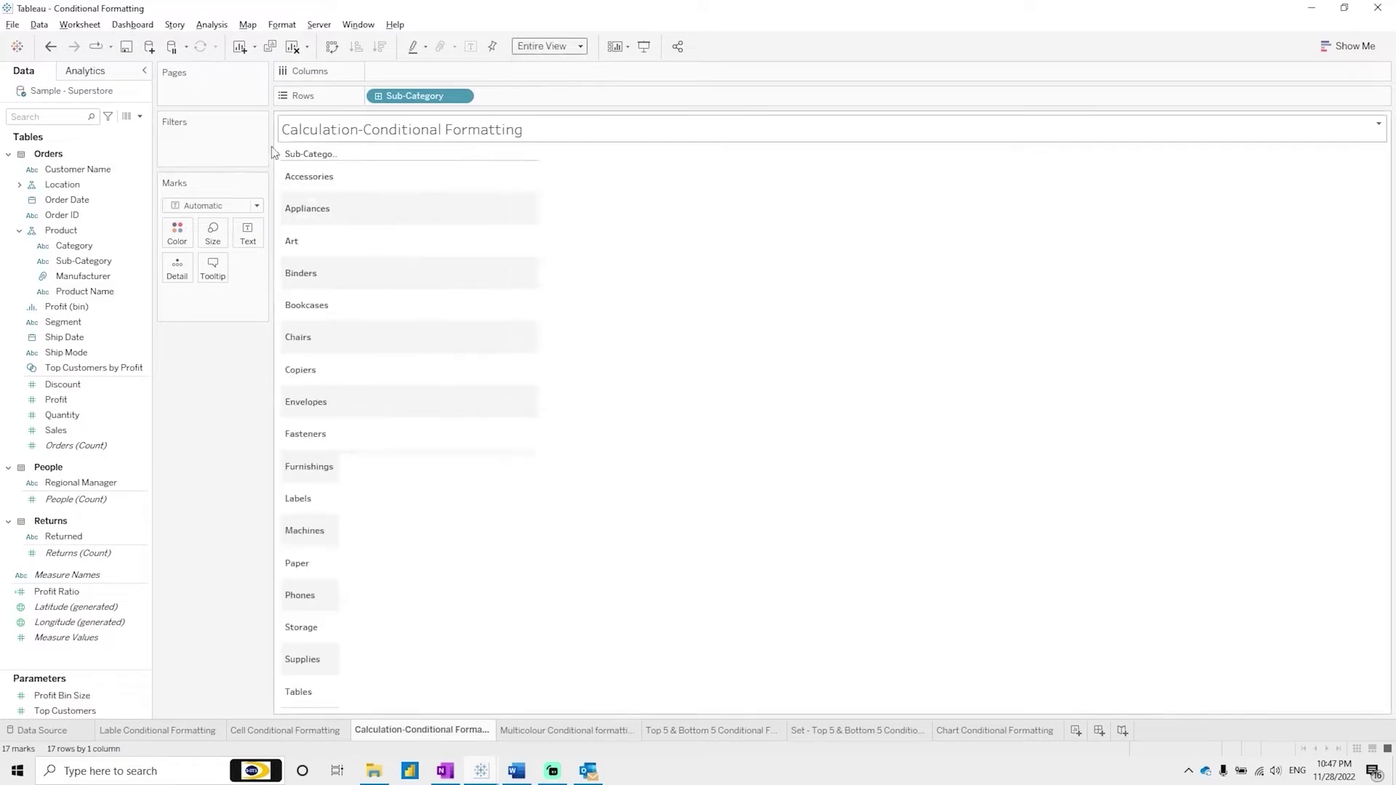
pyautogui.moveTo(67, 200); pyautogui.dragTo(473, 73)
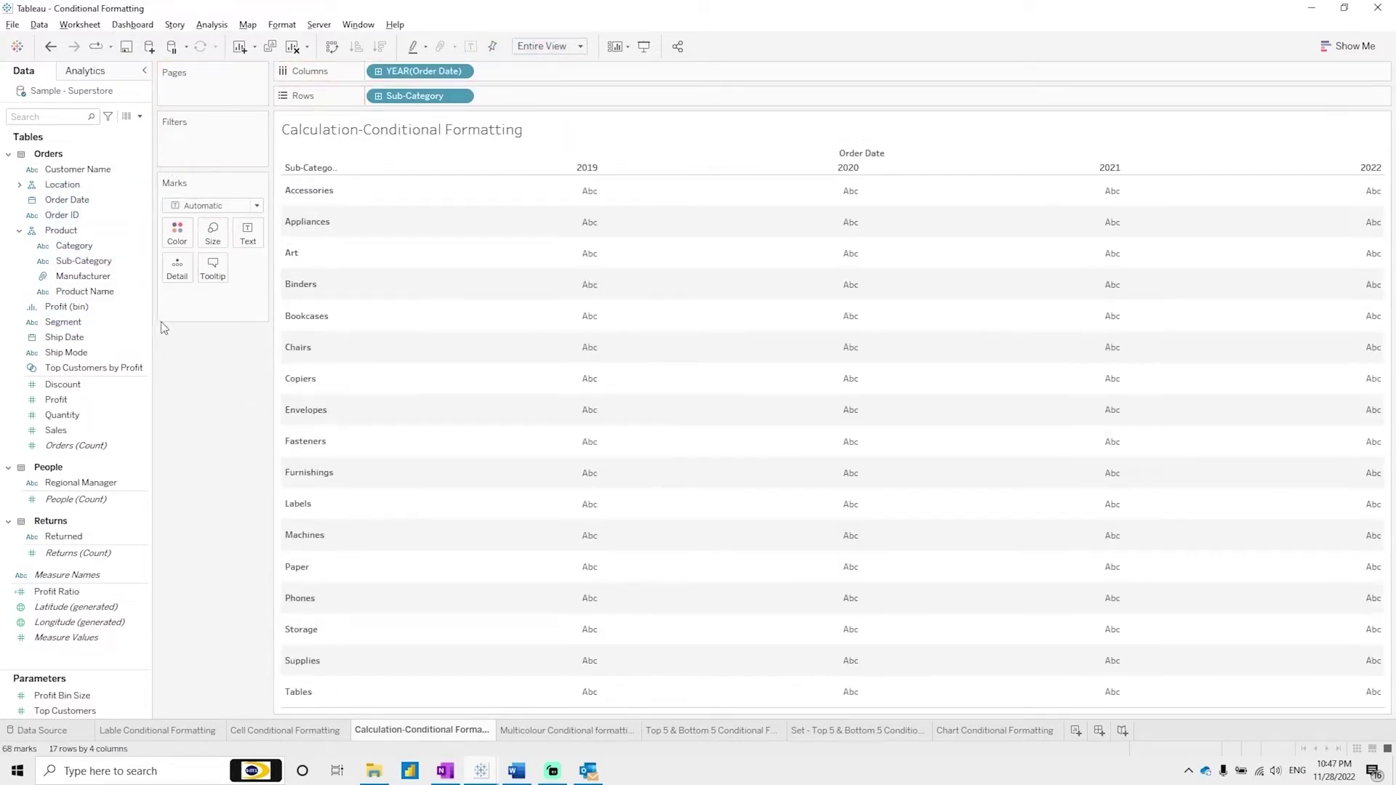
pyautogui.moveTo(67, 322); pyautogui.dragTo(528, 73)
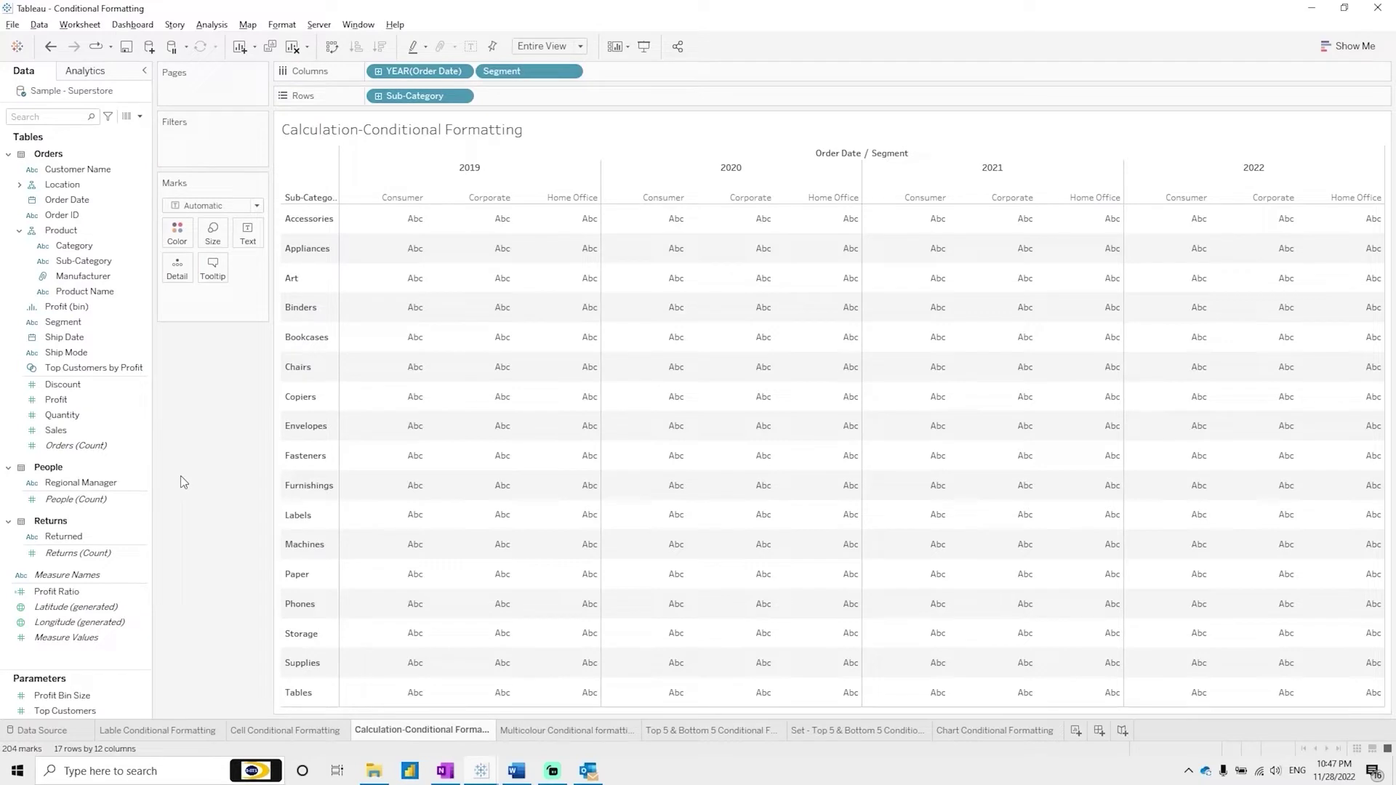
pyautogui.click(169, 730)
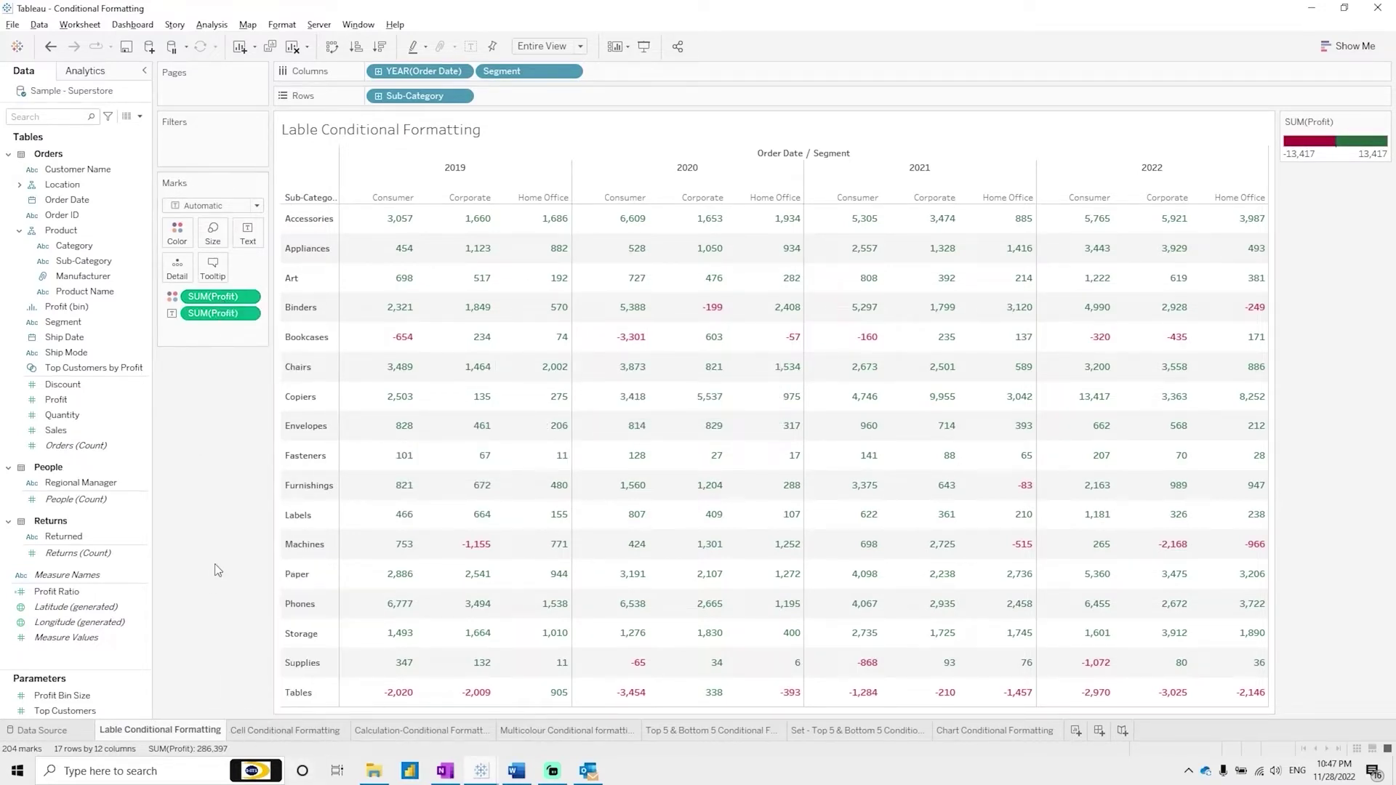
pyautogui.click(413, 733)
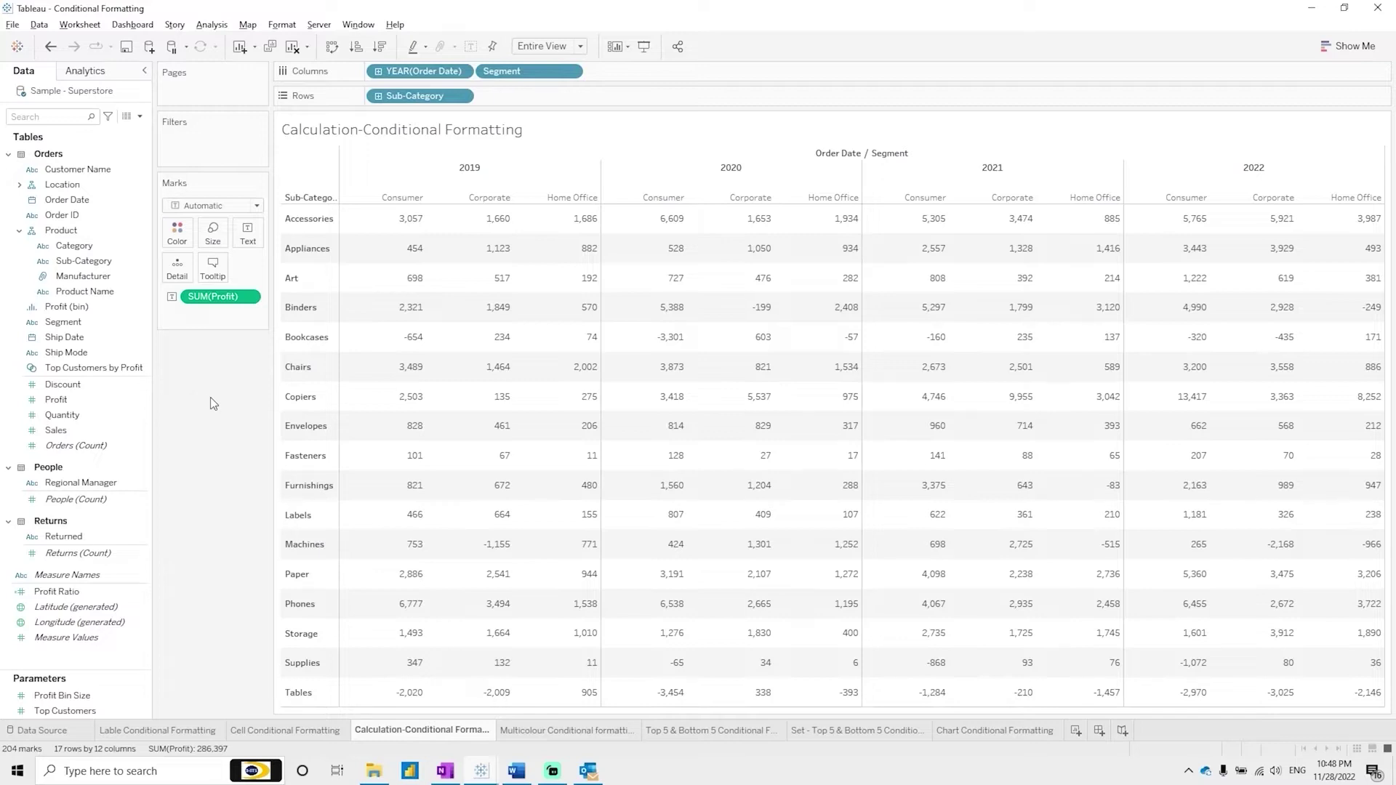
# Step: Create a calculated field named "Profit - Conditional Formatting"
pyautogui.click(140, 117)
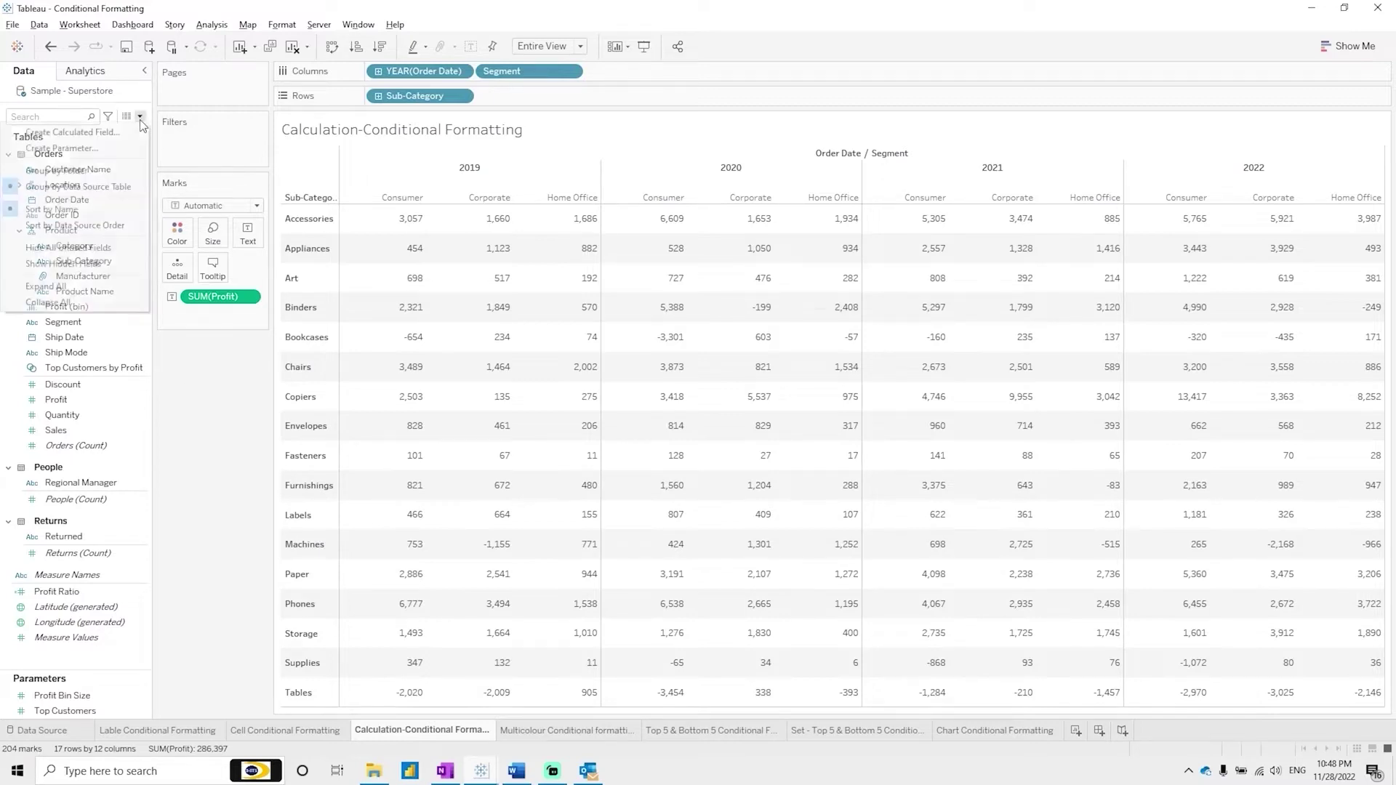
pyautogui.click(120, 133)
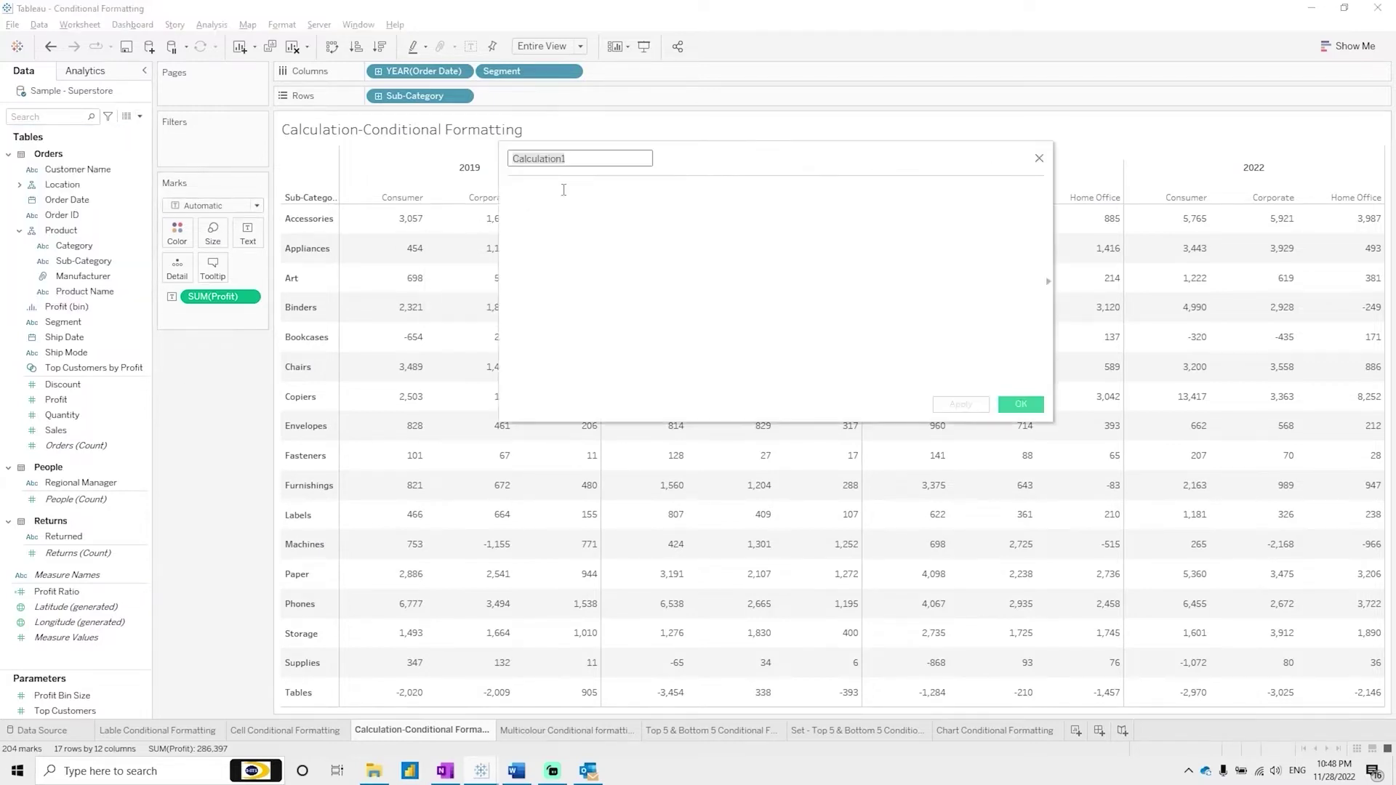
pyautogui.press('BackSpace')
pyautogui.write('Profit - COn')
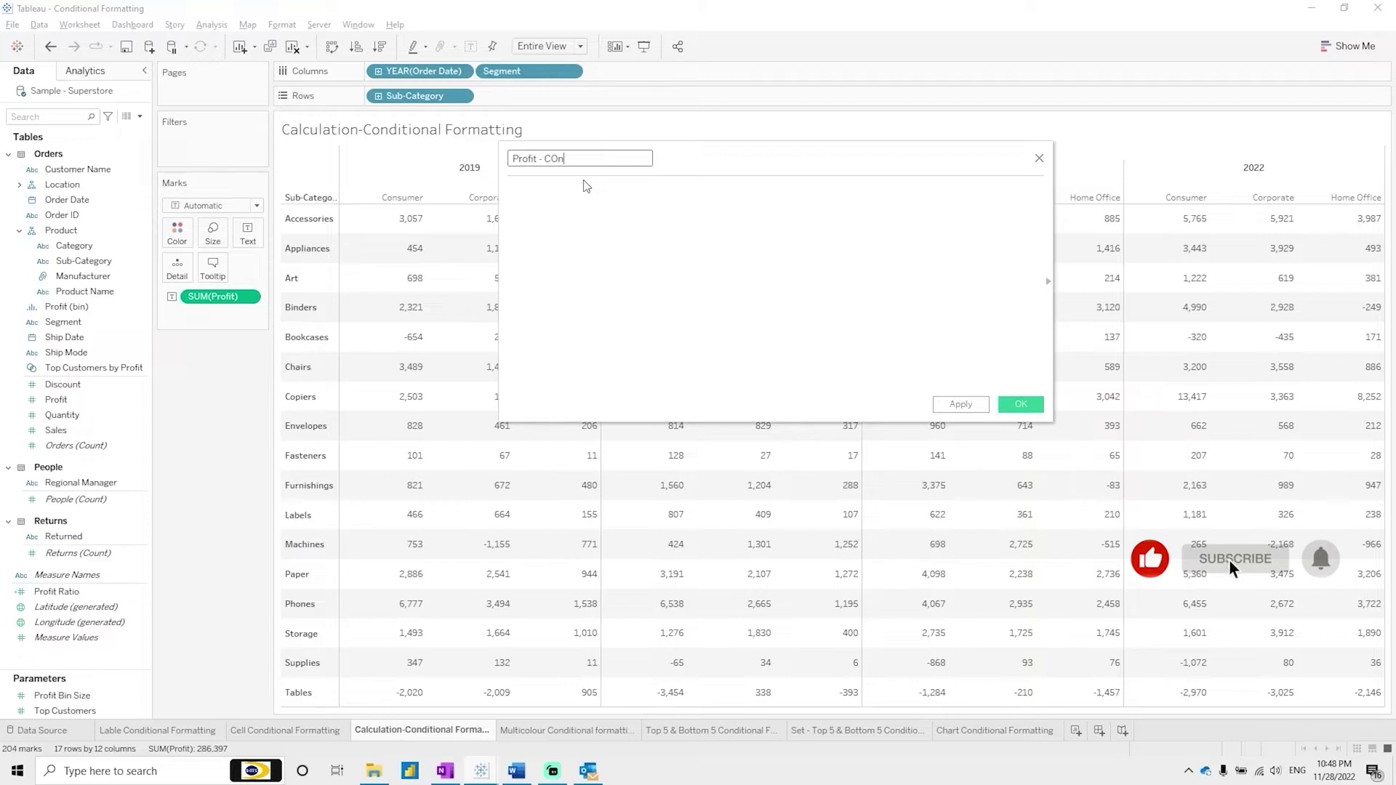
pyautogui.write('ditional Formatting')
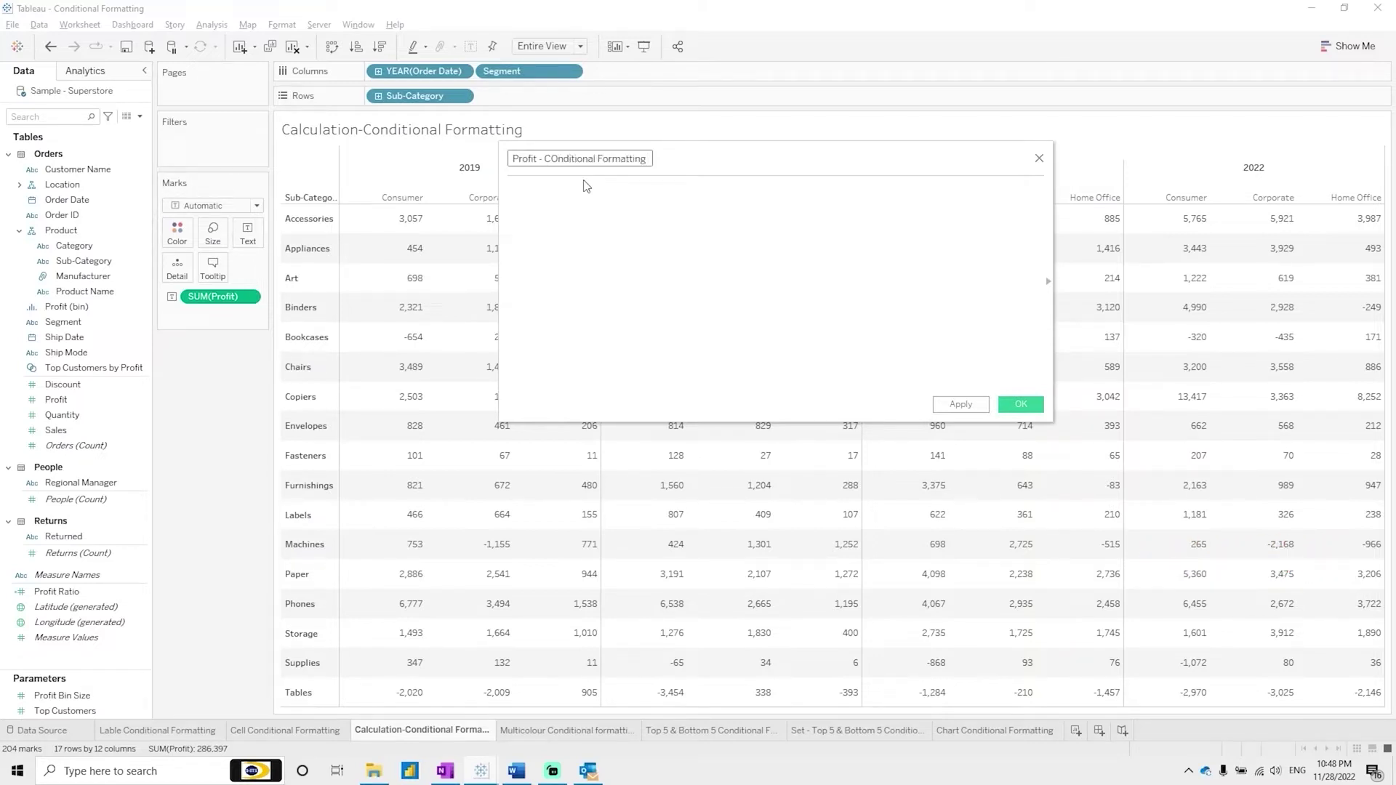
# Step: Write the formula's first condition: IF SUM([Profit])<0 then "Negative Profit"
pyautogui.click(696, 261)
pyautogui.write('if')
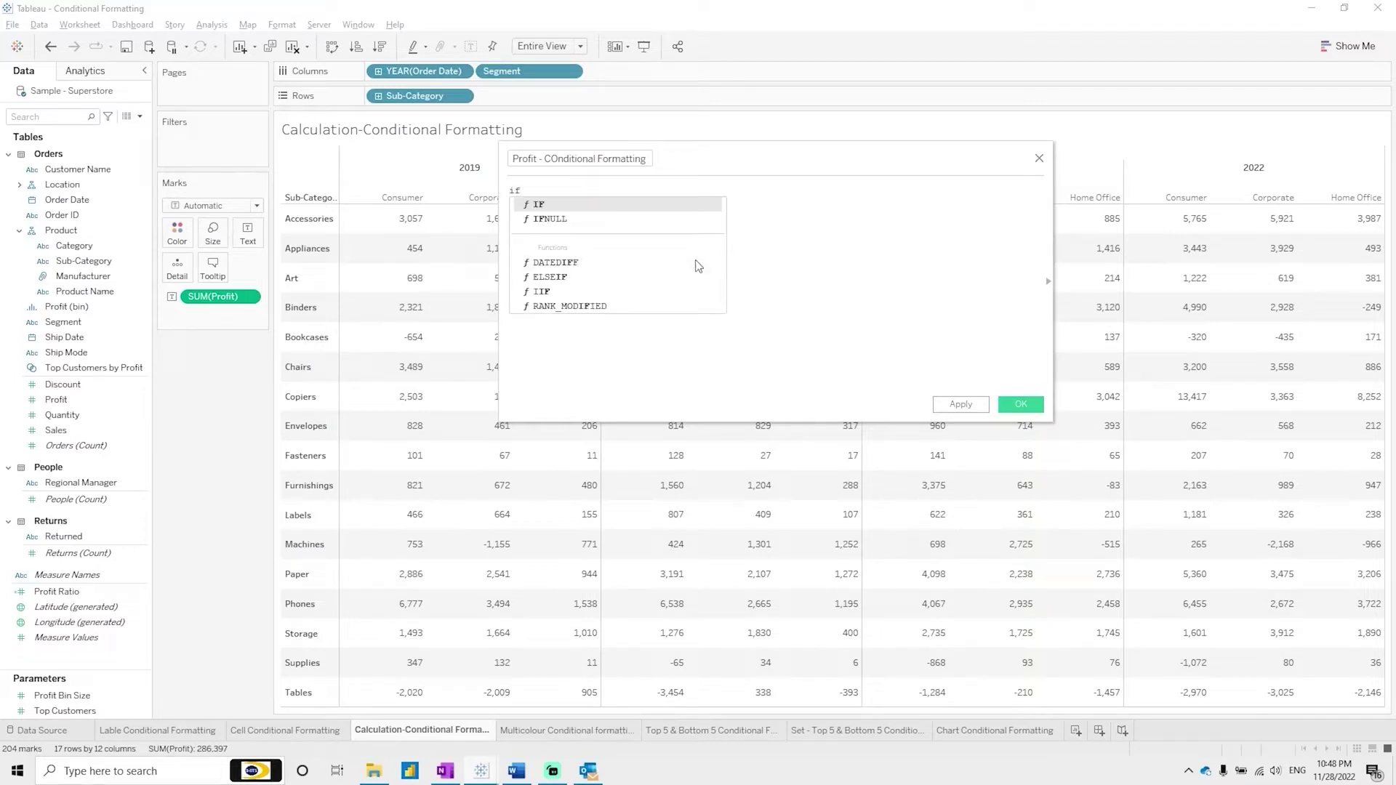
pyautogui.press('Return')
pyautogui.write('sum')
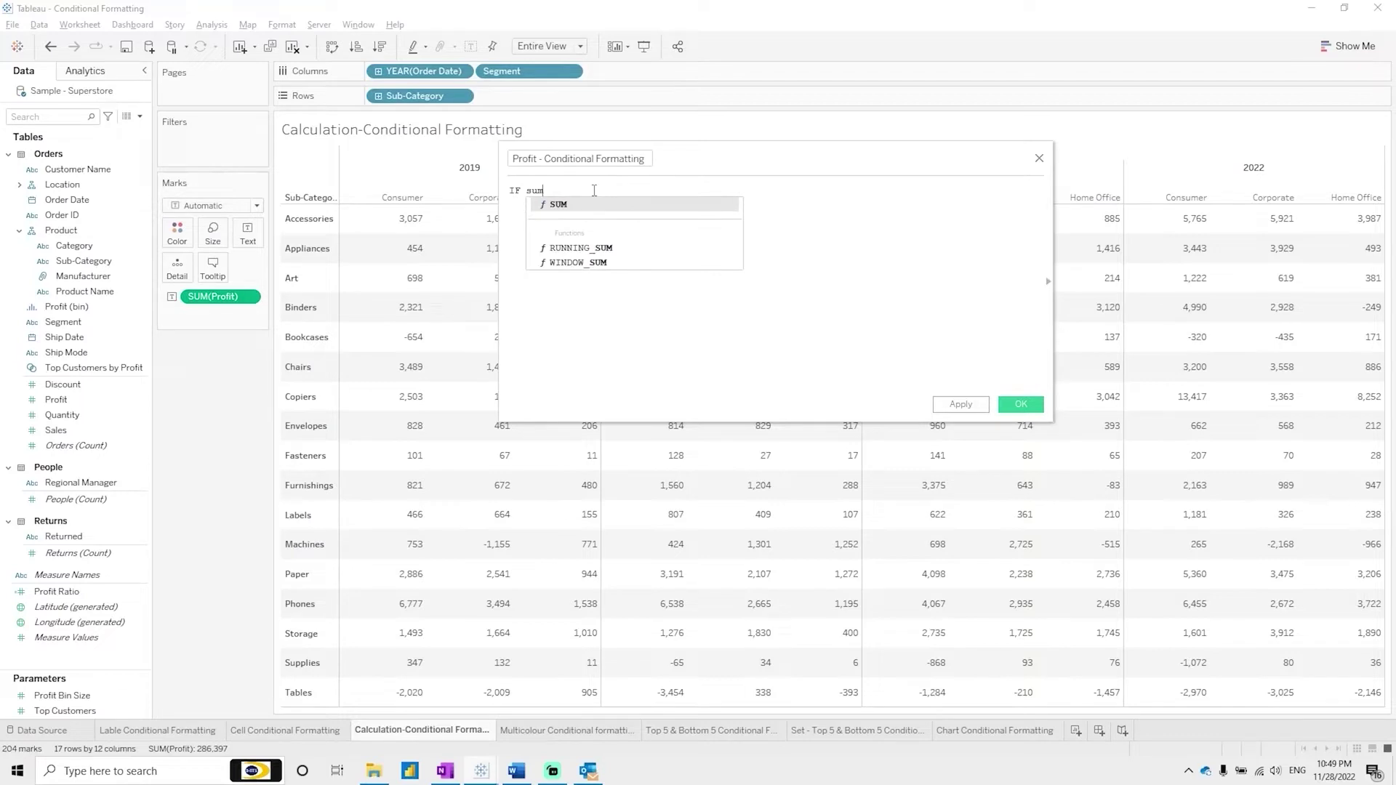
pyautogui.press('Return')
pyautogui.write('profit')
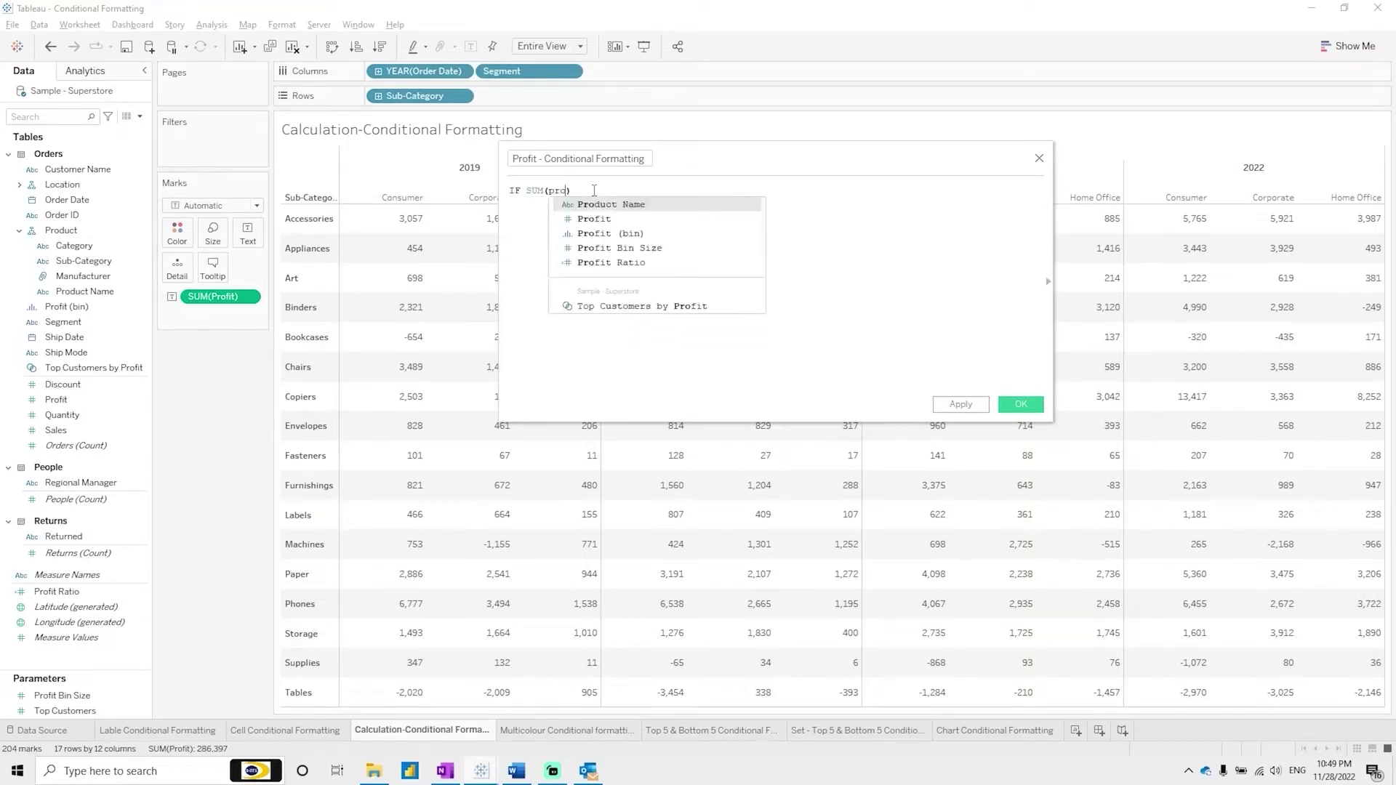
pyautogui.press('Return')
pyautogui.write('<0 then ""')
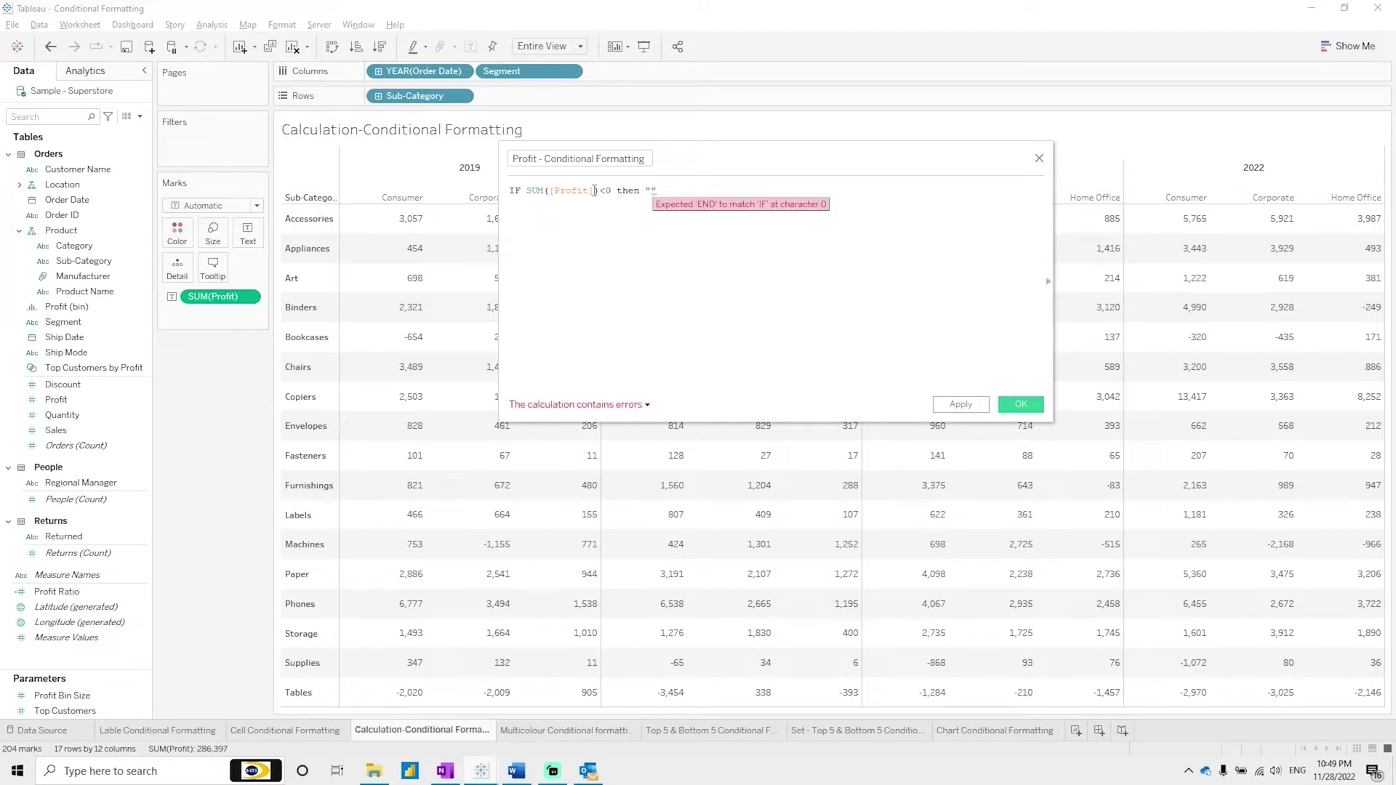
pyautogui.write('Negative ')
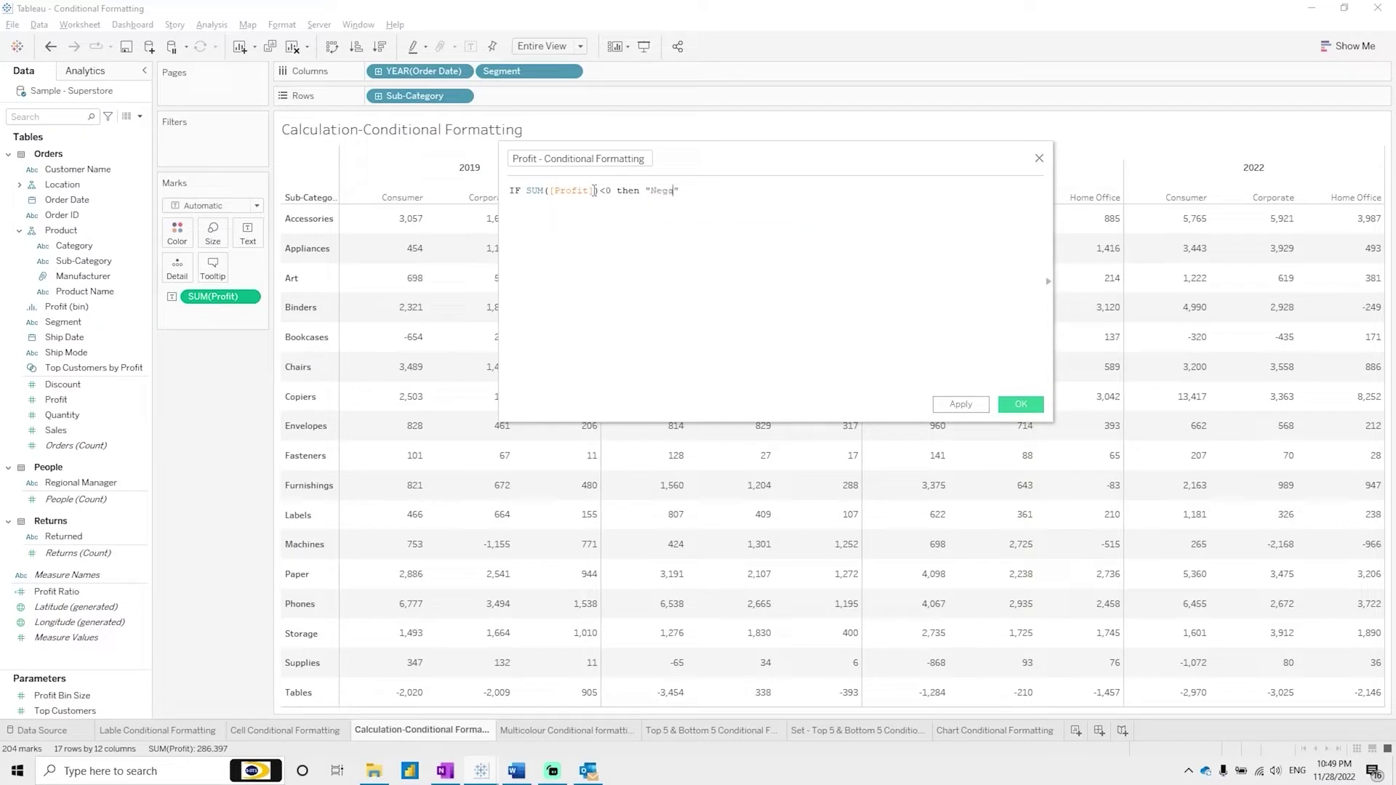
pyautogui.write('Profit')
# Step: Add a second condition line: ELSEIF SUM([Profit])>=0 and SUM([Profit])<=500 then "Low Profit"
pyautogui.press('Return')
pyautogui.write('elseif')
pyautogui.press('Return')
pyautogui.write('sum')
pyautogui.press('Return')
pyautogui.write('[profit')
pyautogui.press('Return')
pyautogui.write('>=0 and ')
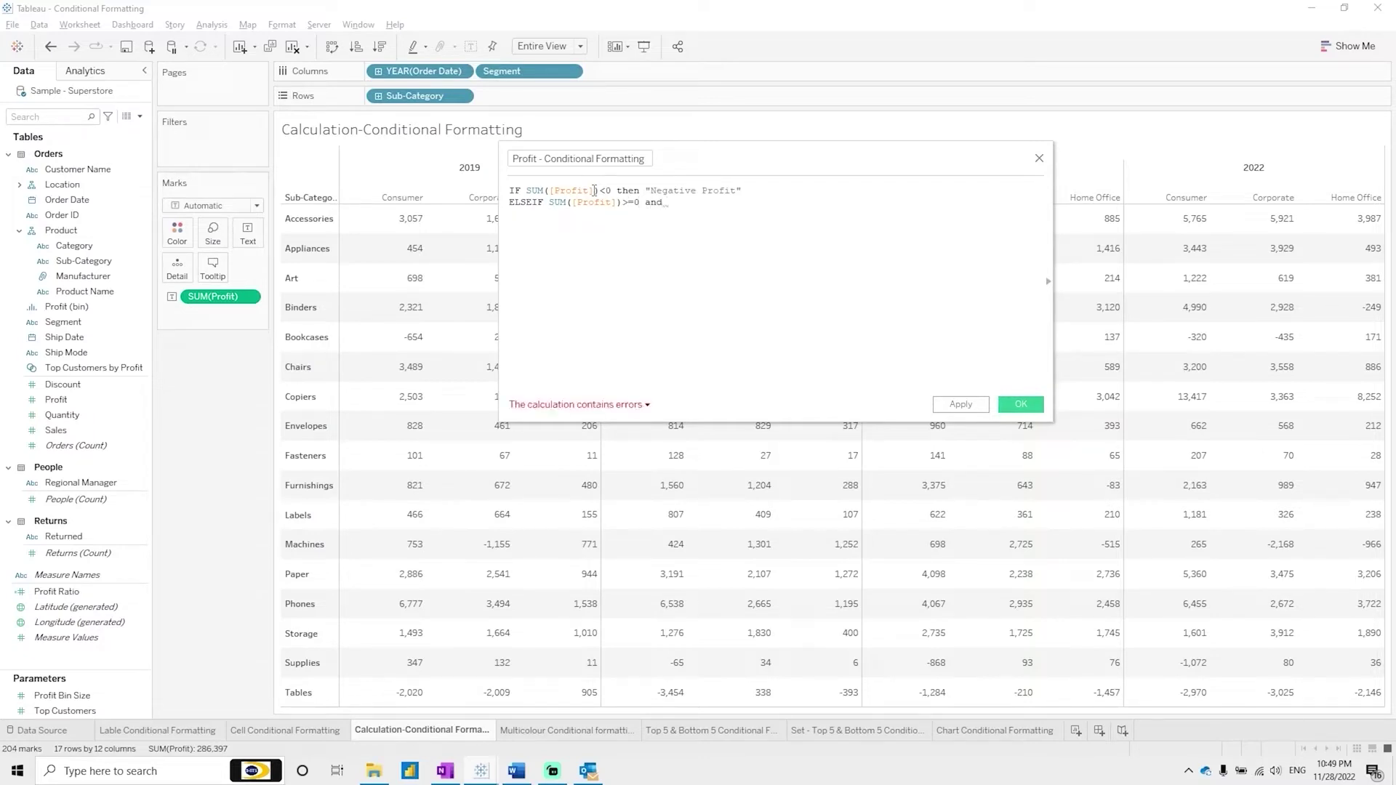
pyautogui.write('sum')
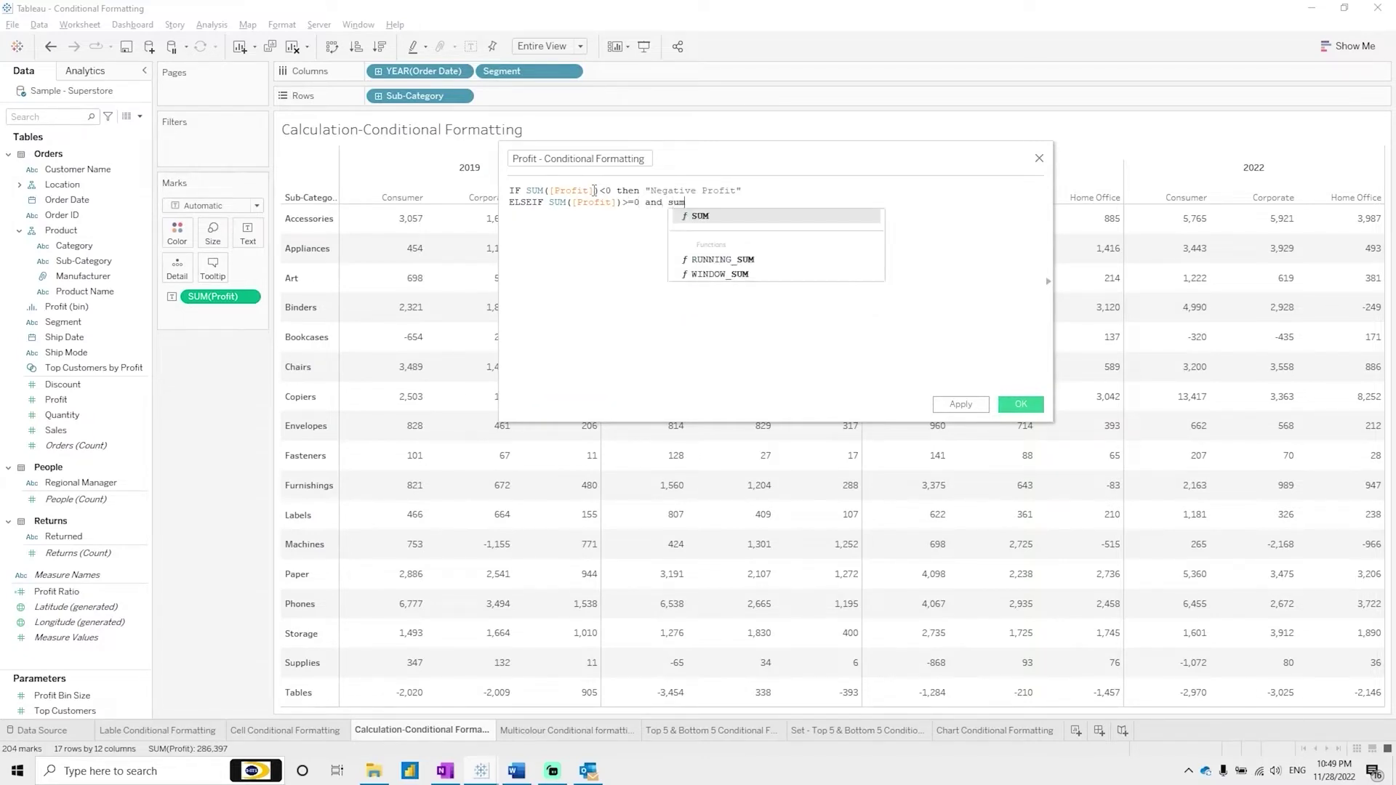
pyautogui.press('Return')
pyautogui.write('profi)')
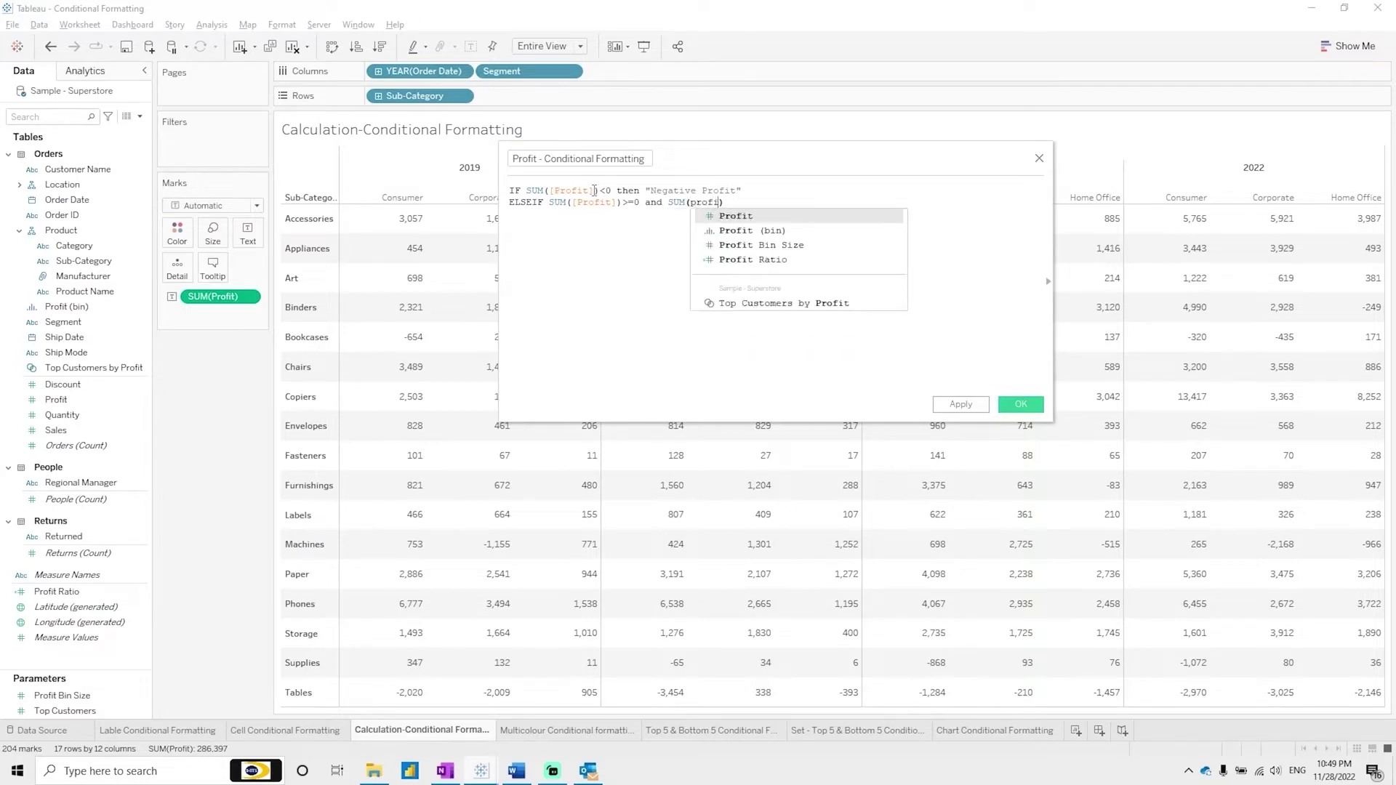
pyautogui.press('Return')
pyautogui.write('<=500 th')
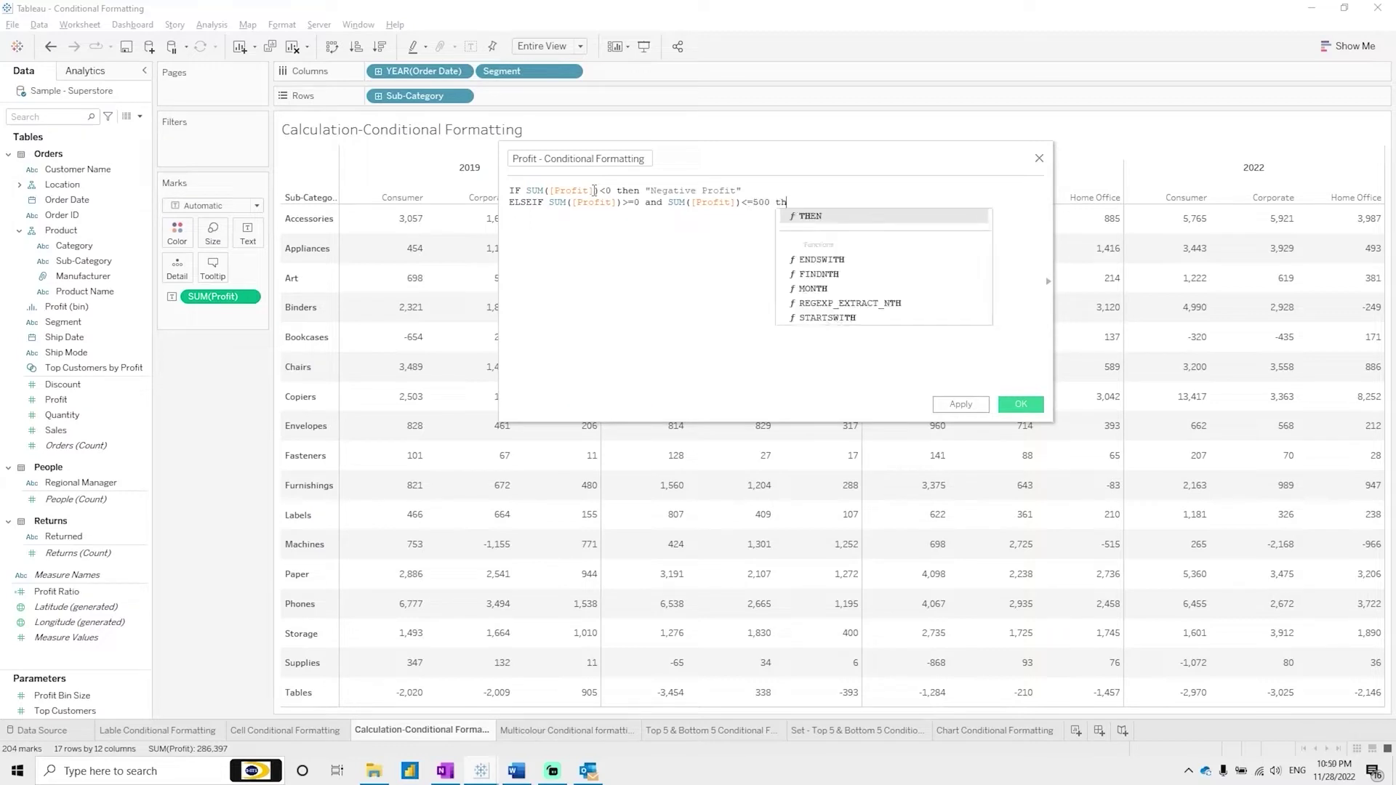
pyautogui.write('en ""')
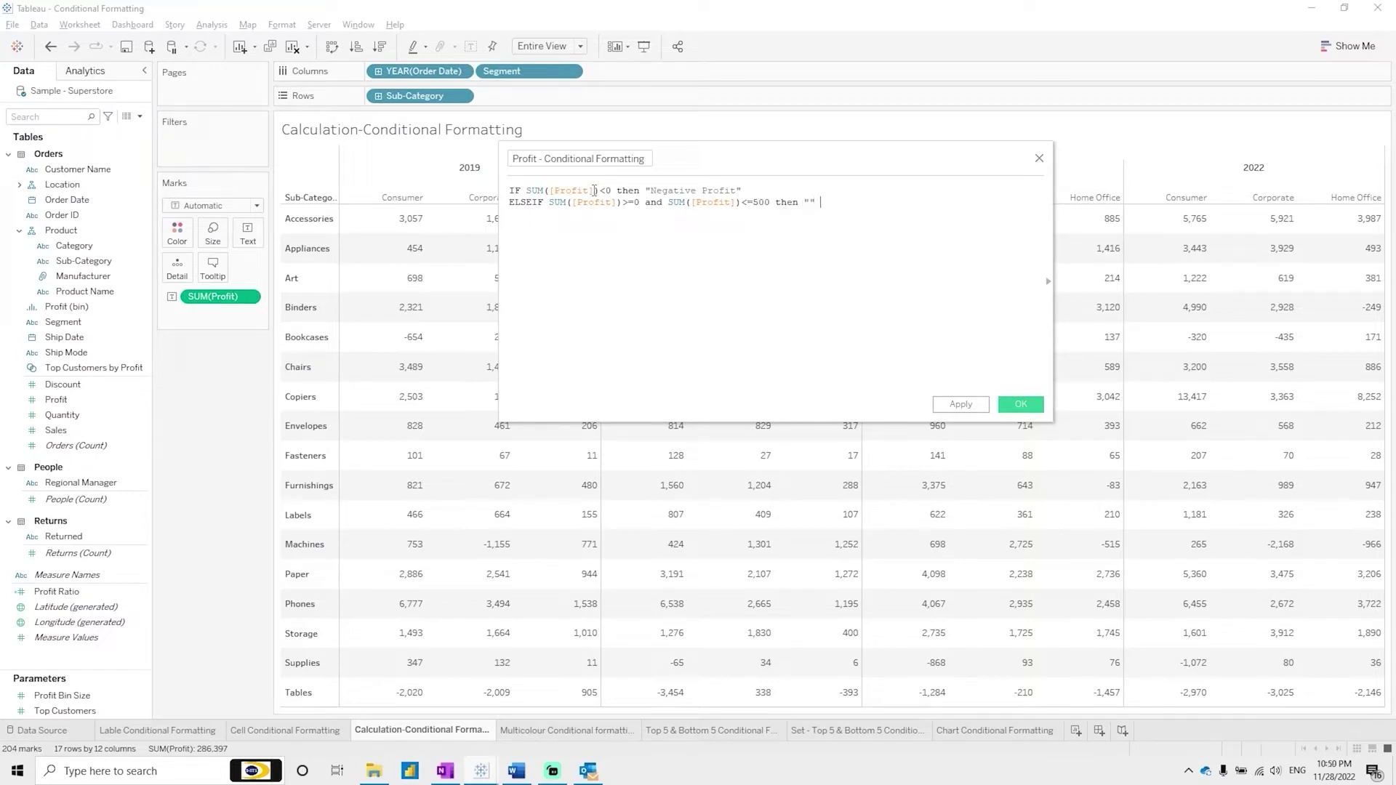
pyautogui.write('Low Profit')
# Step: Start a third condition line with ELSEIF SUM([Profit])>=500
pyautogui.press('Return')
pyautogui.write('ELSEIF SUM(p')
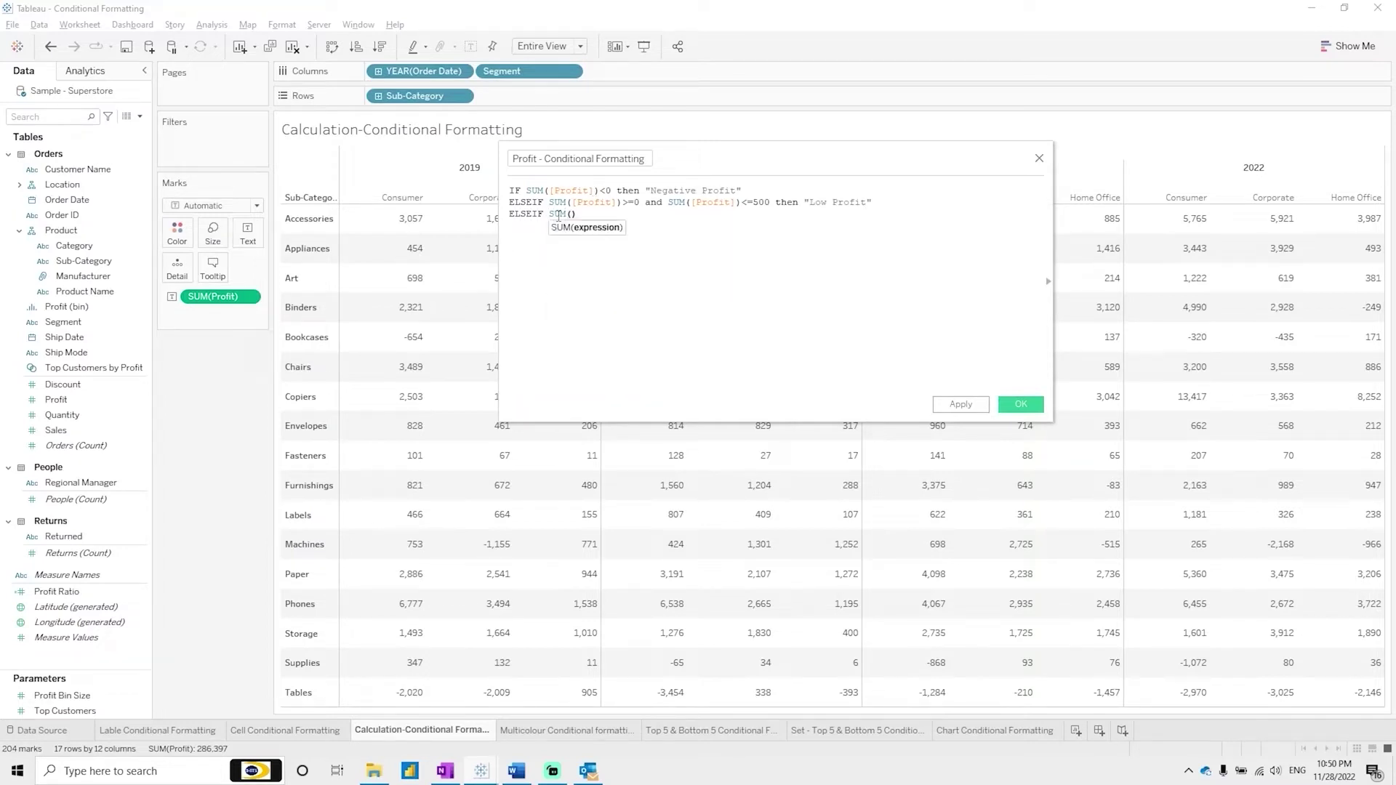
pyautogui.write('rofi')
pyautogui.press('Return')
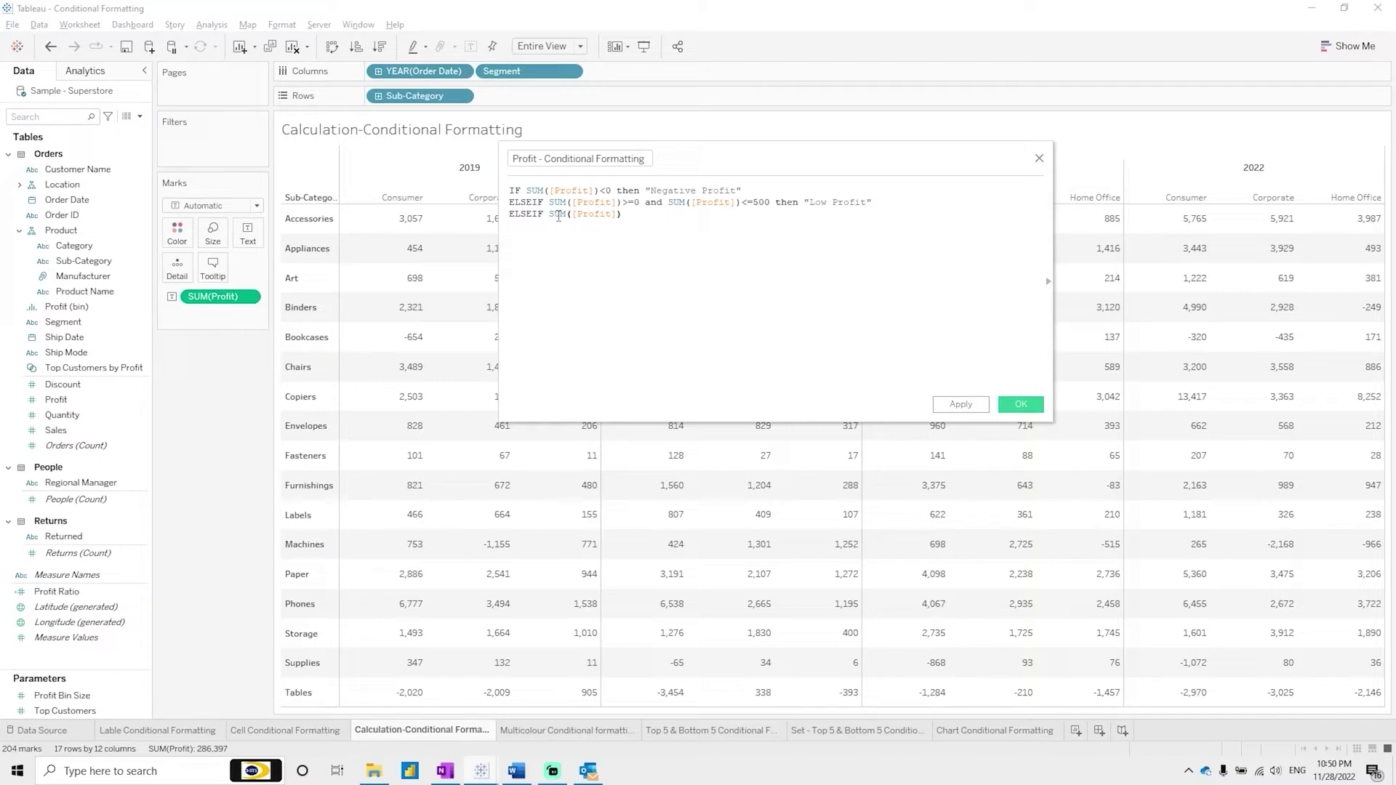
pyautogui.write('>=500')
# Step: Change the upper limit in the "Low Profit" condition to <500
pyautogui.press('Right')
pyautogui.press('Right')
pyautogui.press('Right')
pyautogui.press('Right')
pyautogui.press('Right')
pyautogui.press('Right')
pyautogui.press('Right')
pyautogui.press('Right')
pyautogui.press('Delete')
# Step: Extend the third condition with an upper limit: and SUM([Profit])<3000
pyautogui.write('and sum')
pyautogui.press('Return')
pyautogui.write('[prof')
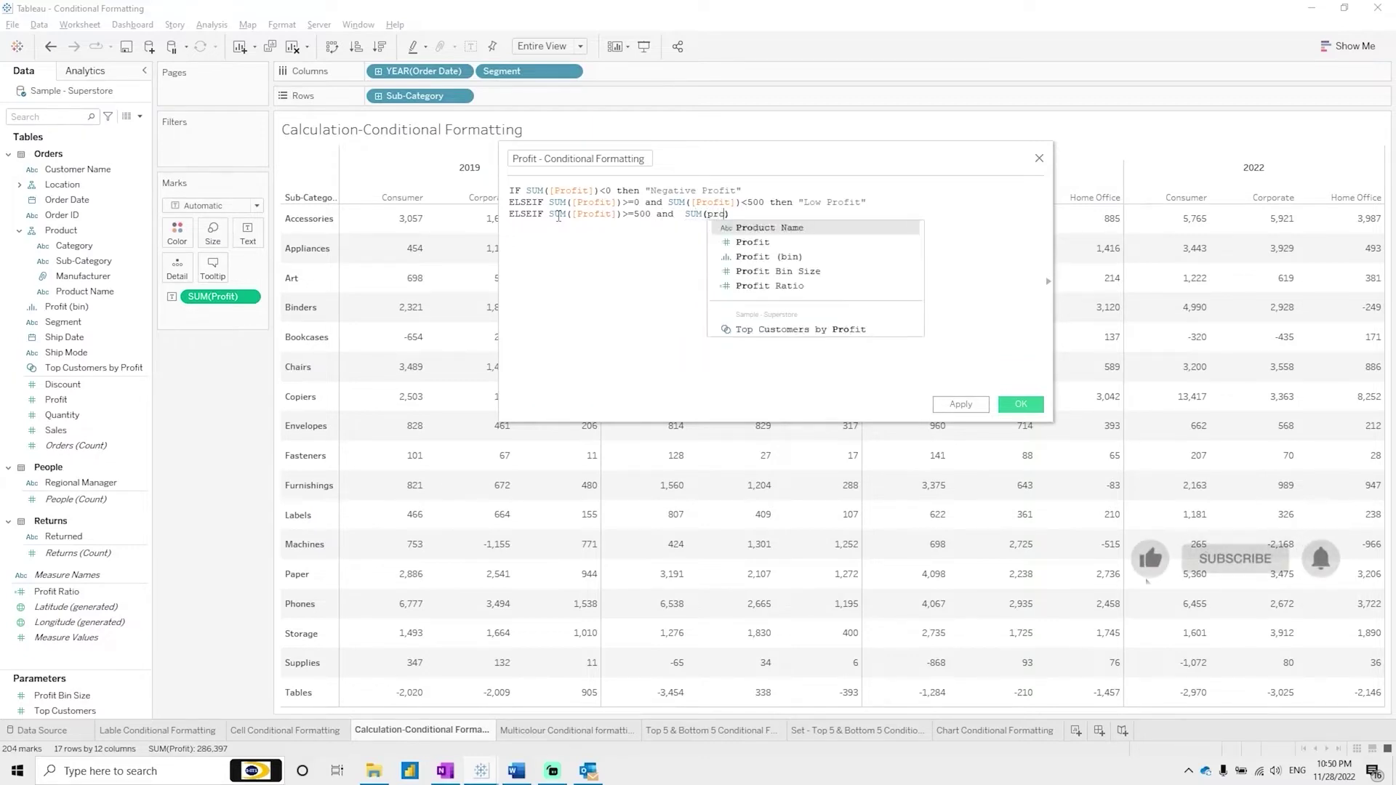
pyautogui.press('Return')
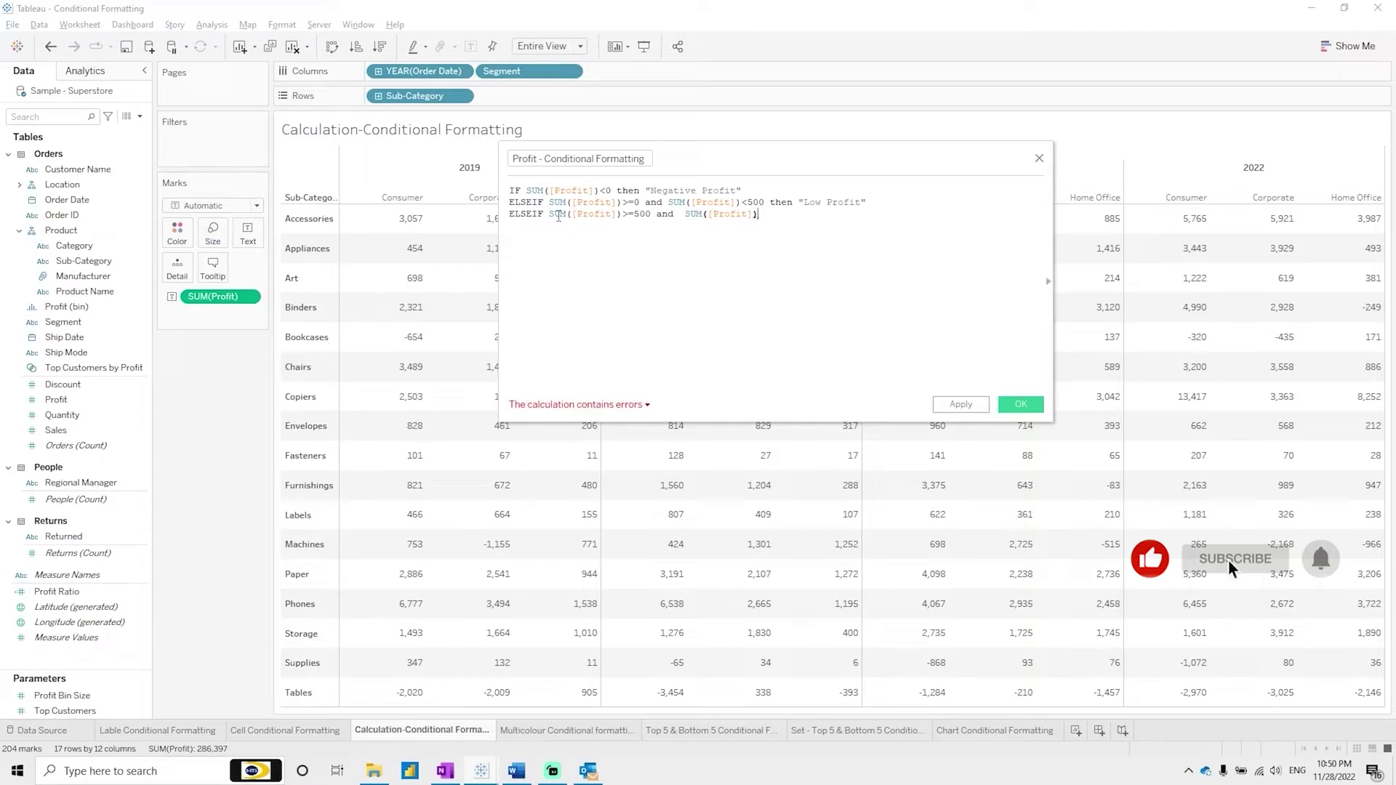
pyautogui.write('<30')
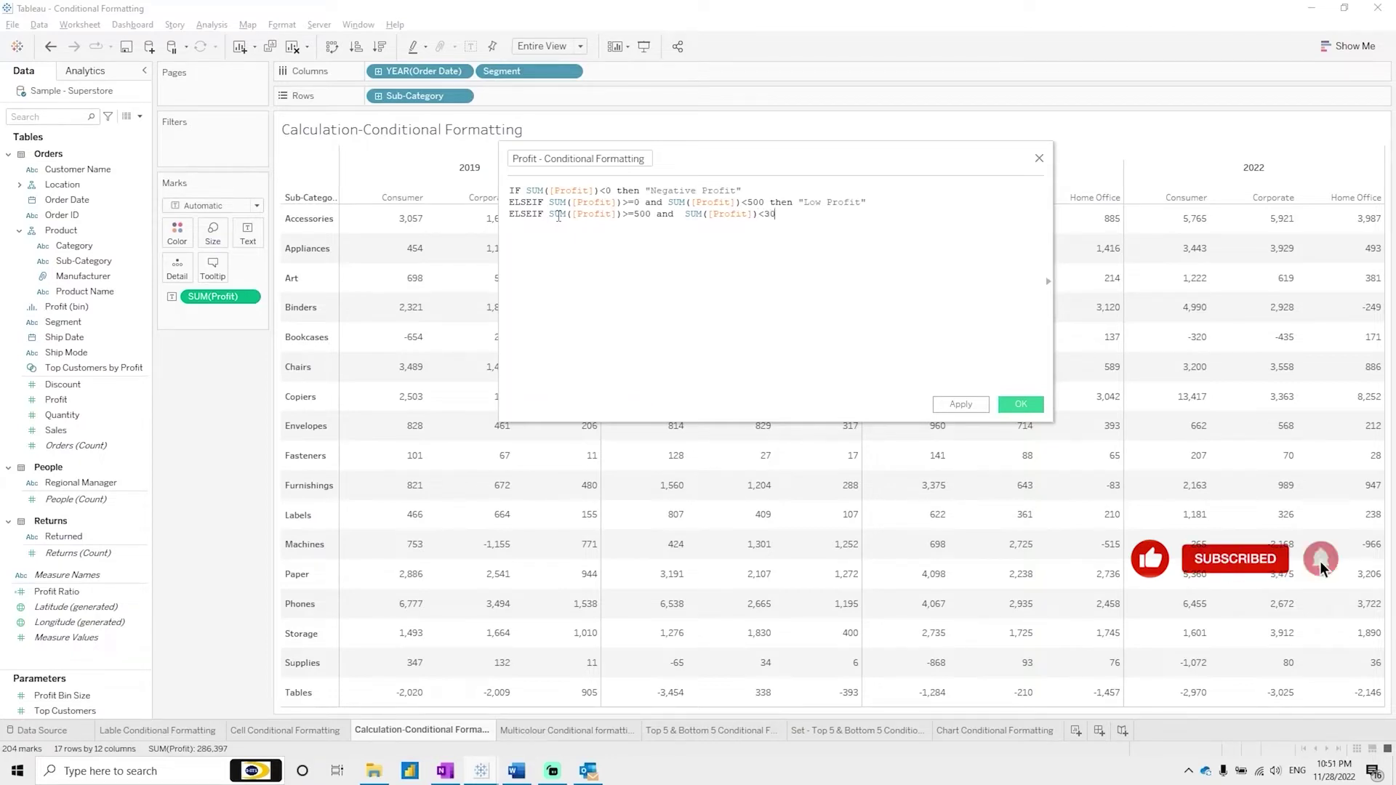
pyautogui.write('00 the')
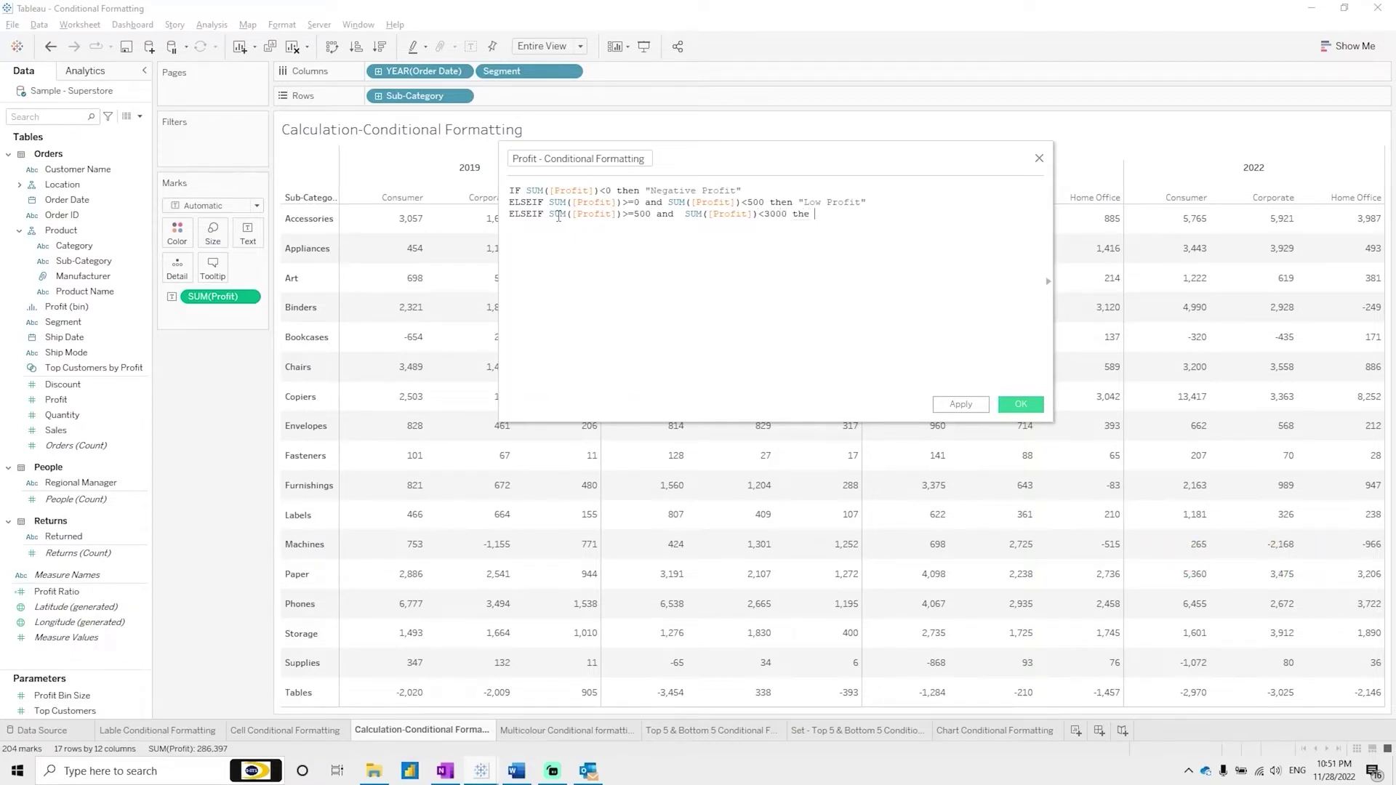
# Step: Finish the third condition with THEN "Avg Profit" and start a new formula line
pyautogui.press('BackSpace')
pyautogui.press('Return')
pyautogui.write('""')
pyautogui.write('Av')
pyautogui.write('g Profit')
pyautogui.press('End')
pyautogui.press('Return')
# Step: Add a fourth condition line: ELSEIF SUM([Profit])>=3000 then "High Profit"
pyautogui.write('else')
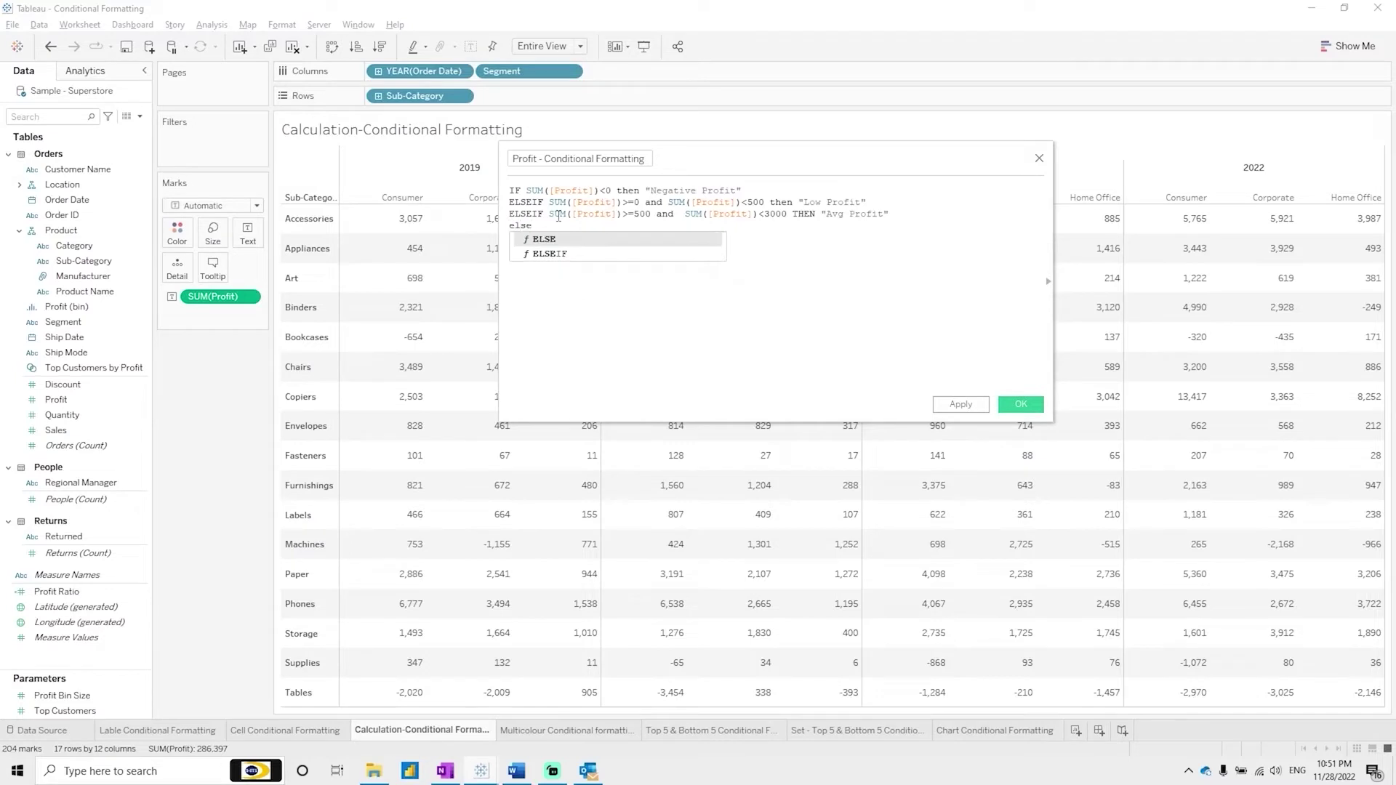
pyautogui.press('Return')
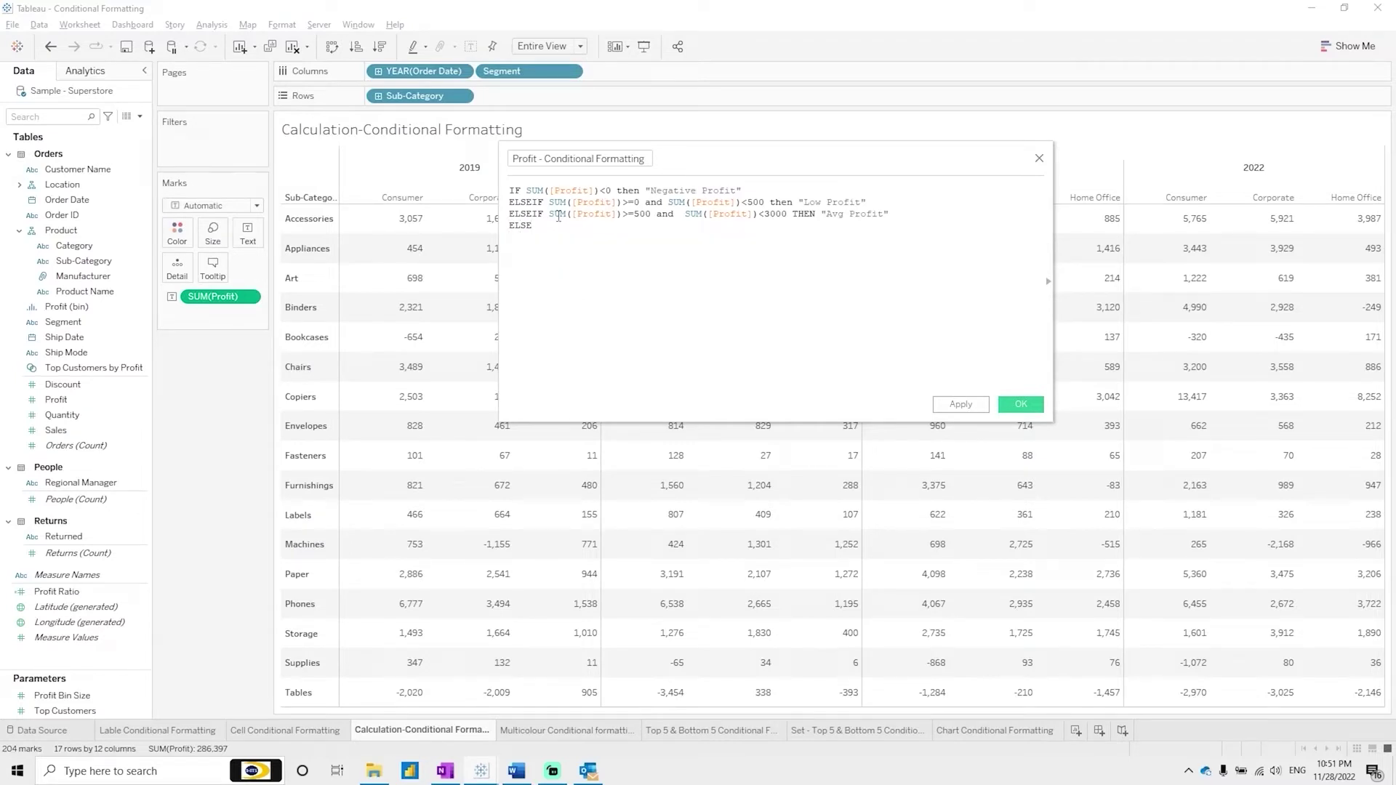
pyautogui.write('sum')
pyautogui.press('Return')
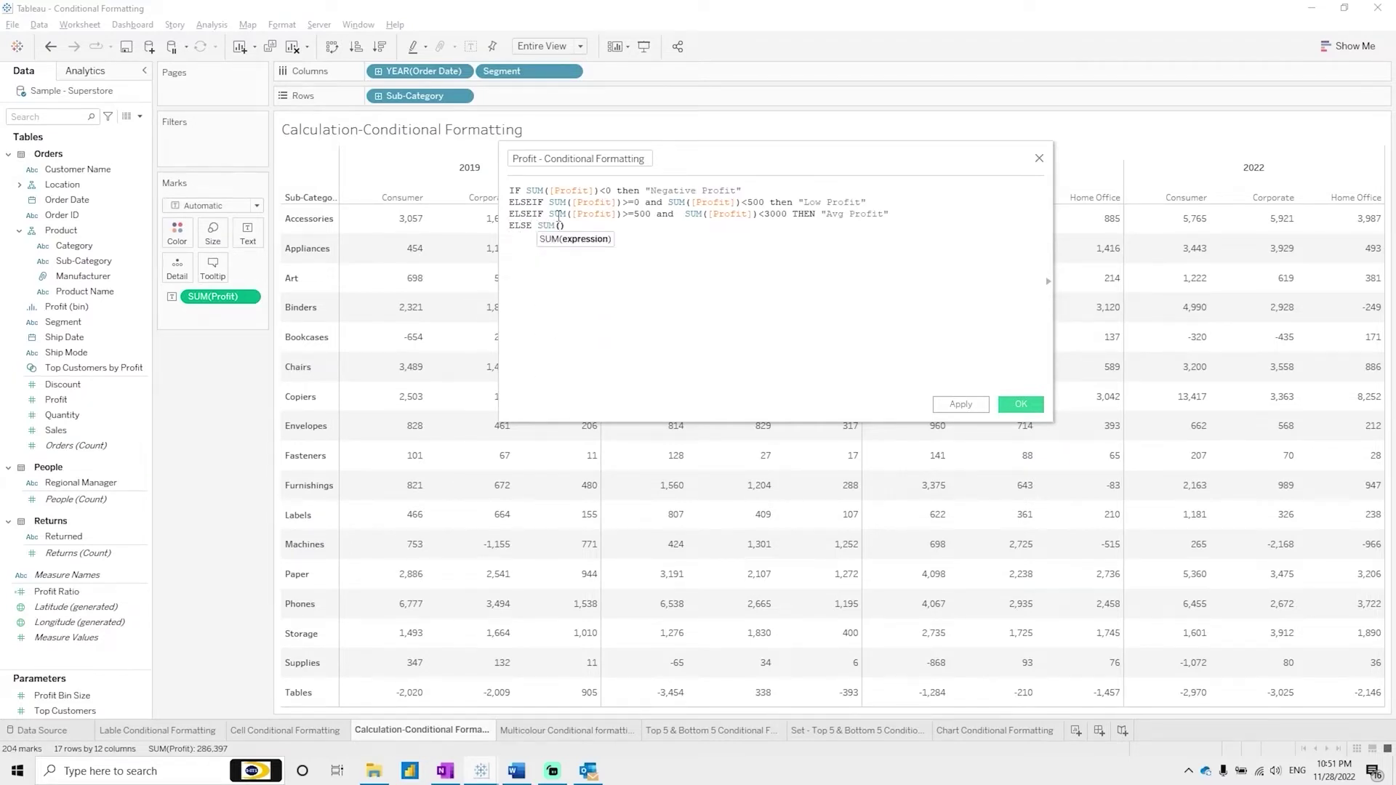
pyautogui.write('[profi')
pyautogui.press('Return')
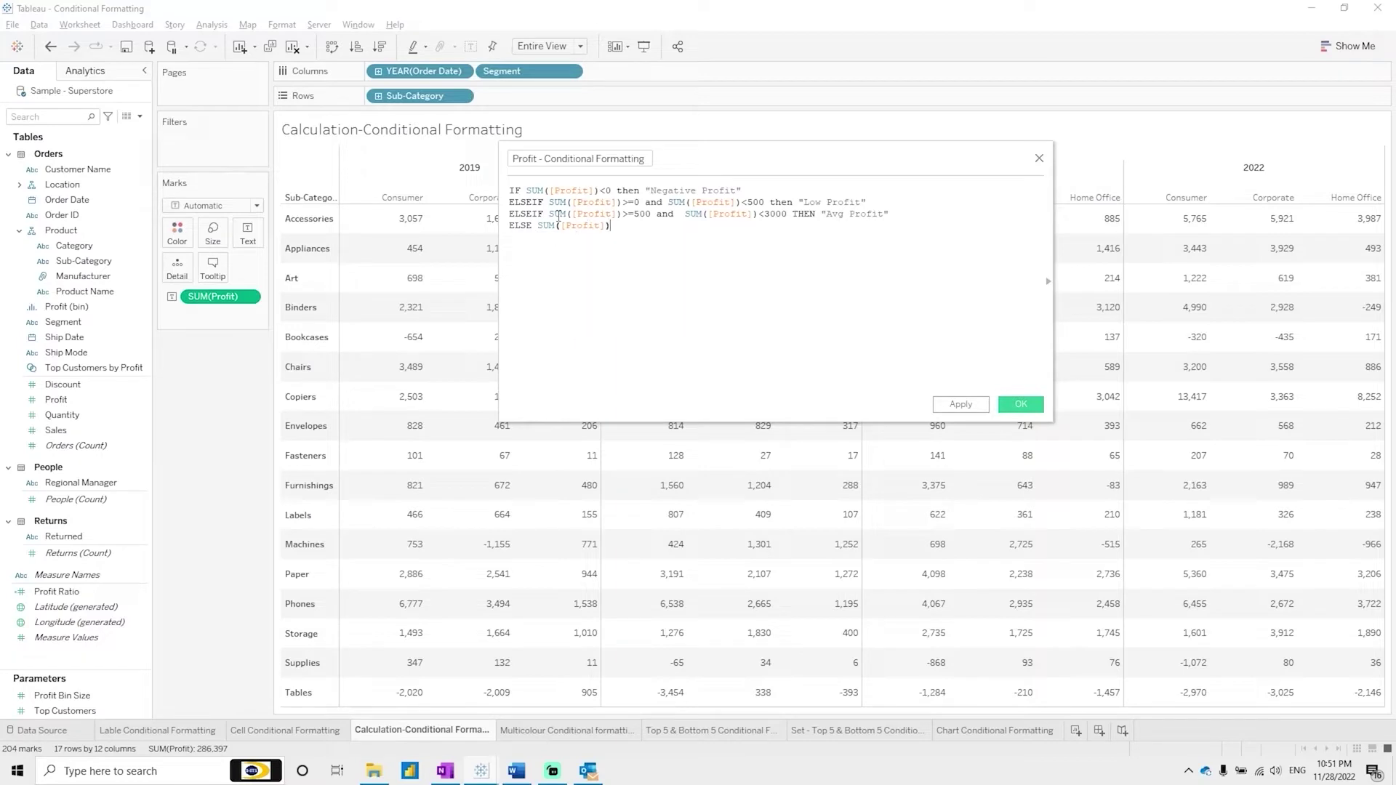
pyautogui.write('>=3000 then')
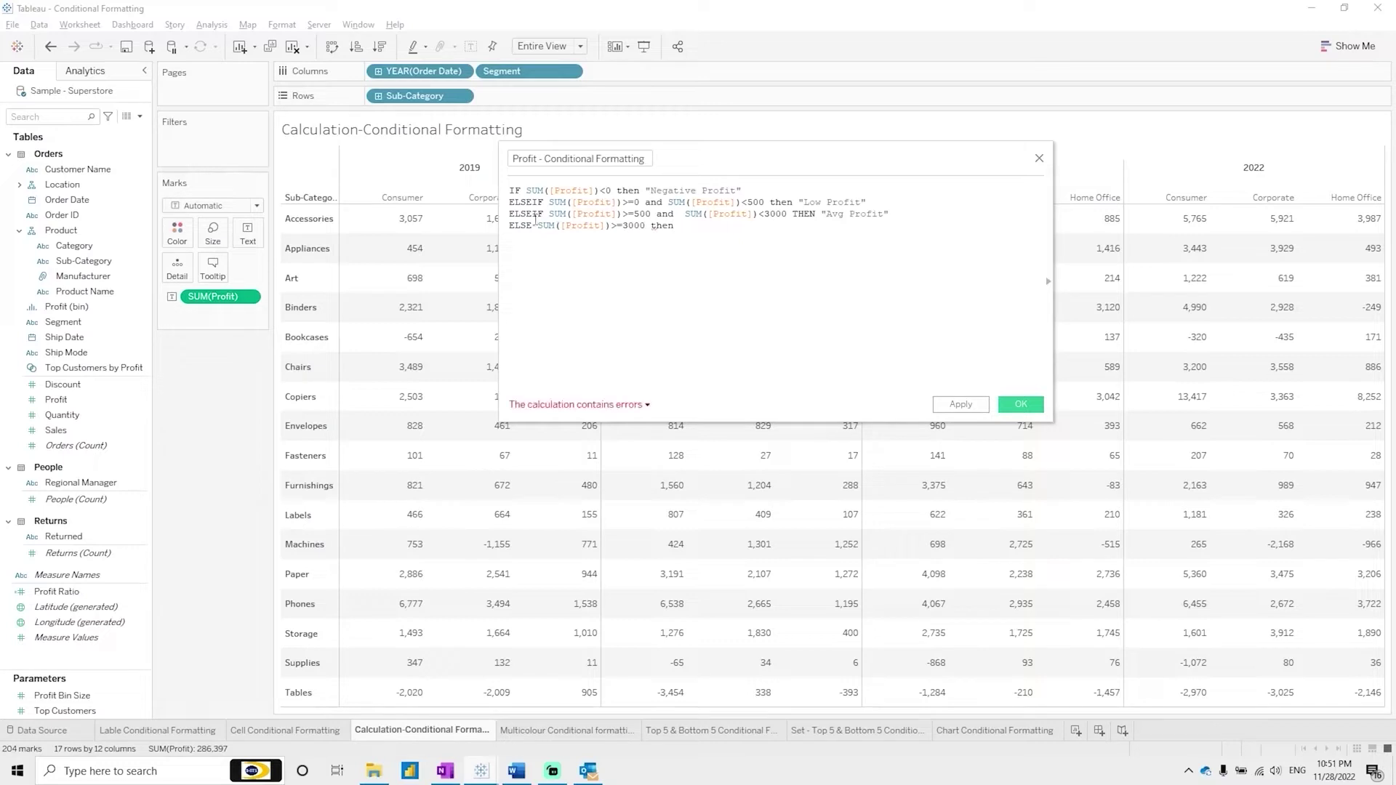
pyautogui.click(533, 225)
pyautogui.write('IF')
pyautogui.write('"')
pyautogui.write('High P')
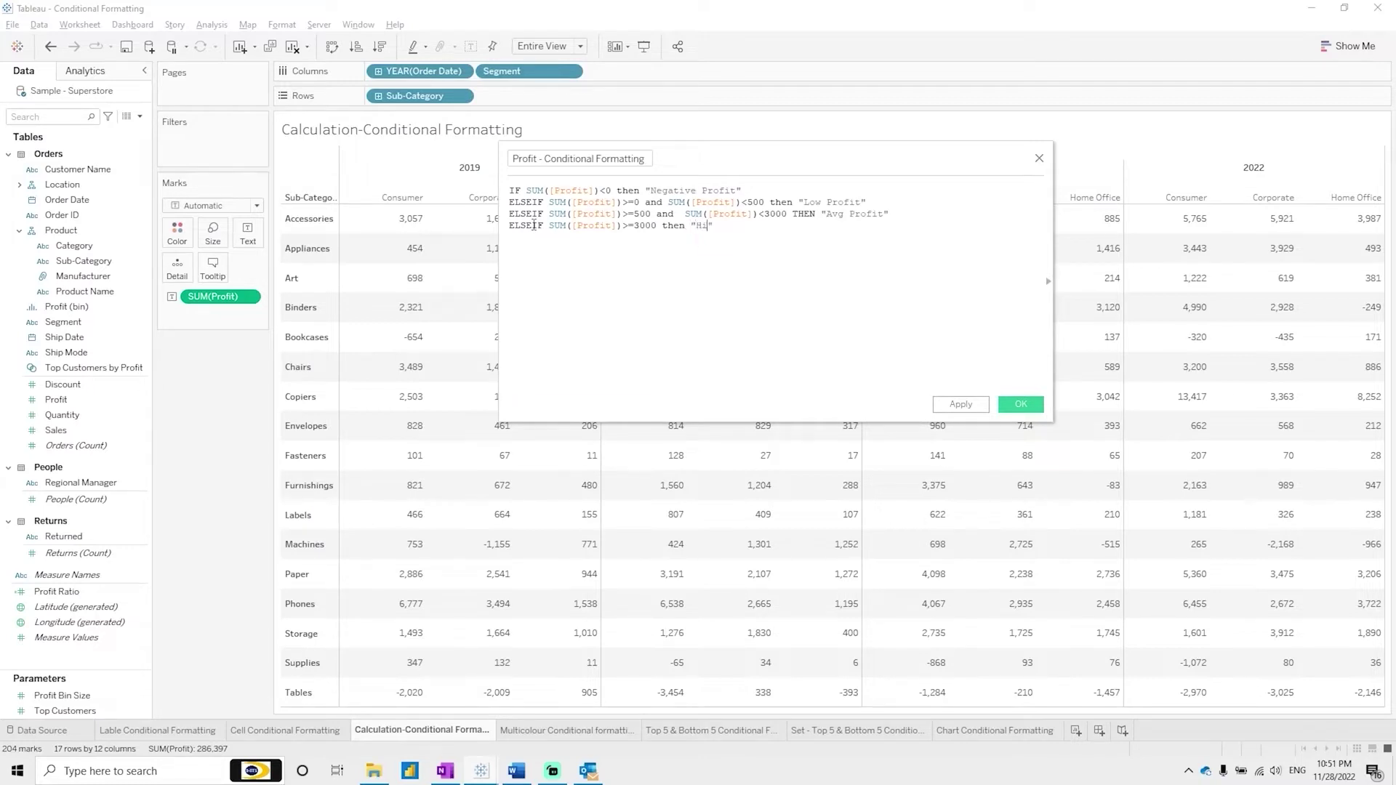
pyautogui.write('rofit')
# Step: Close the formula with END and save the Profit - Conditional Formatting calculated field
pyautogui.press('Return')
pyautogui.write('END')
pyautogui.click(961, 405)
pyautogui.click(1021, 404)
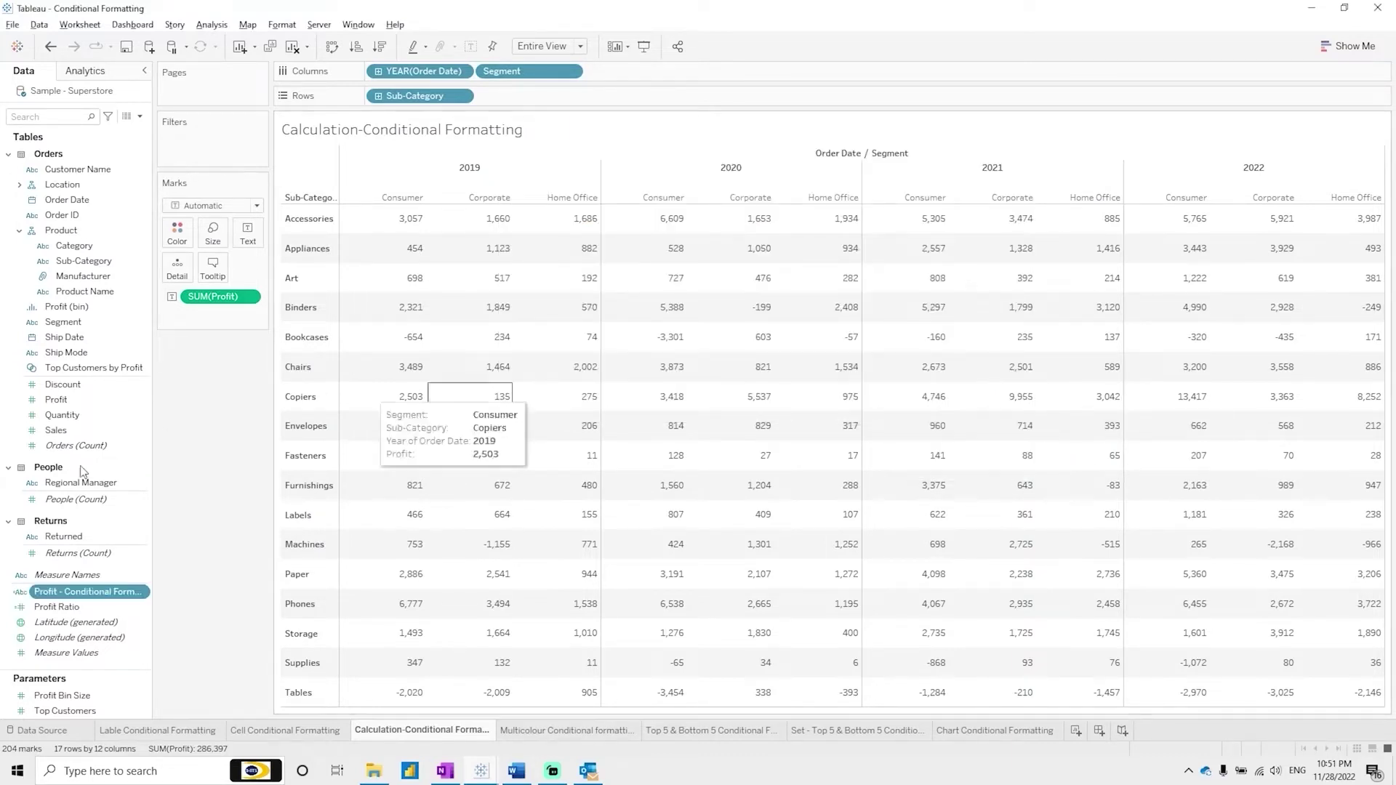
# Step: Colour the crosstab by the Profit - Conditional Formatting field, assigning red to Negative Profit and yellow to Low Profit
pyautogui.moveTo(66, 600); pyautogui.dragTo(182, 244)
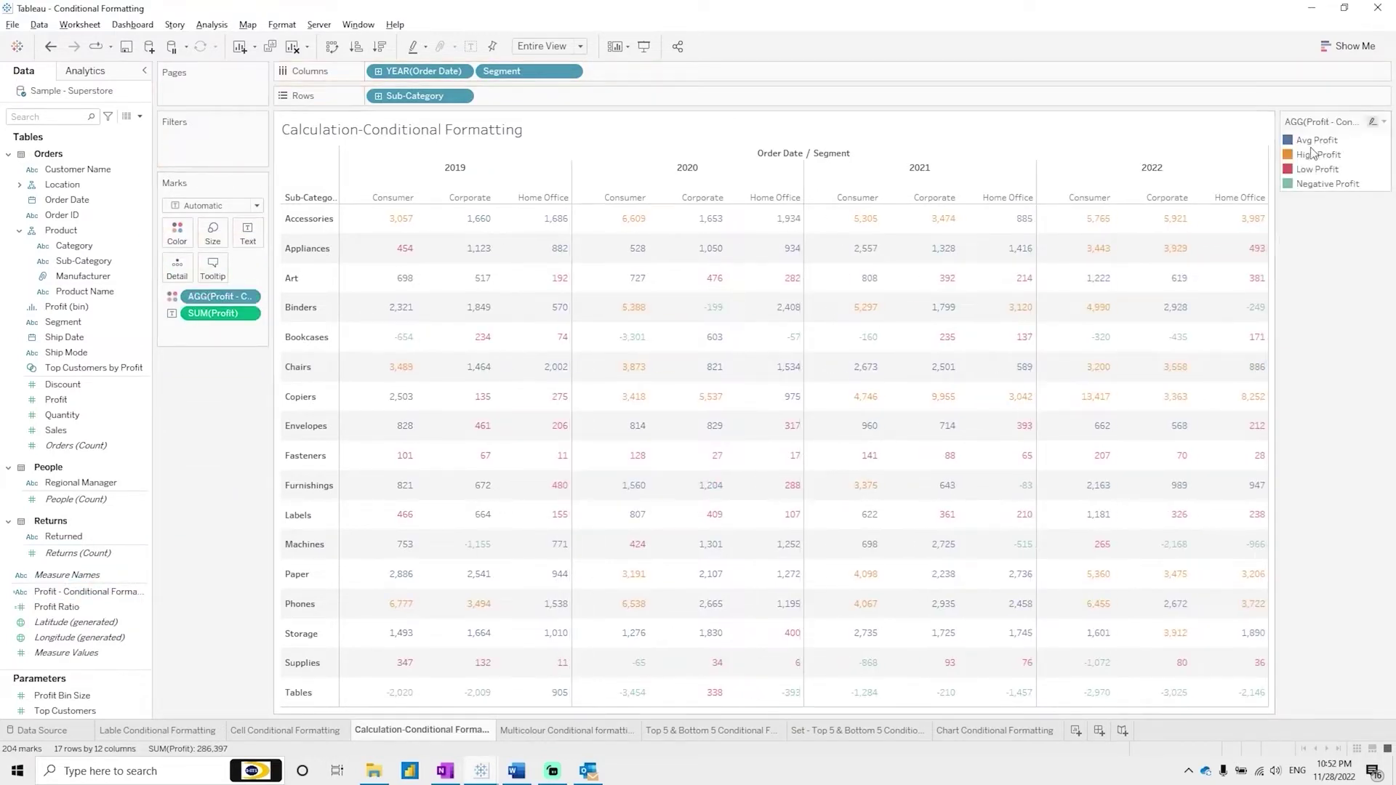
pyautogui.doubleClick(1315, 138)
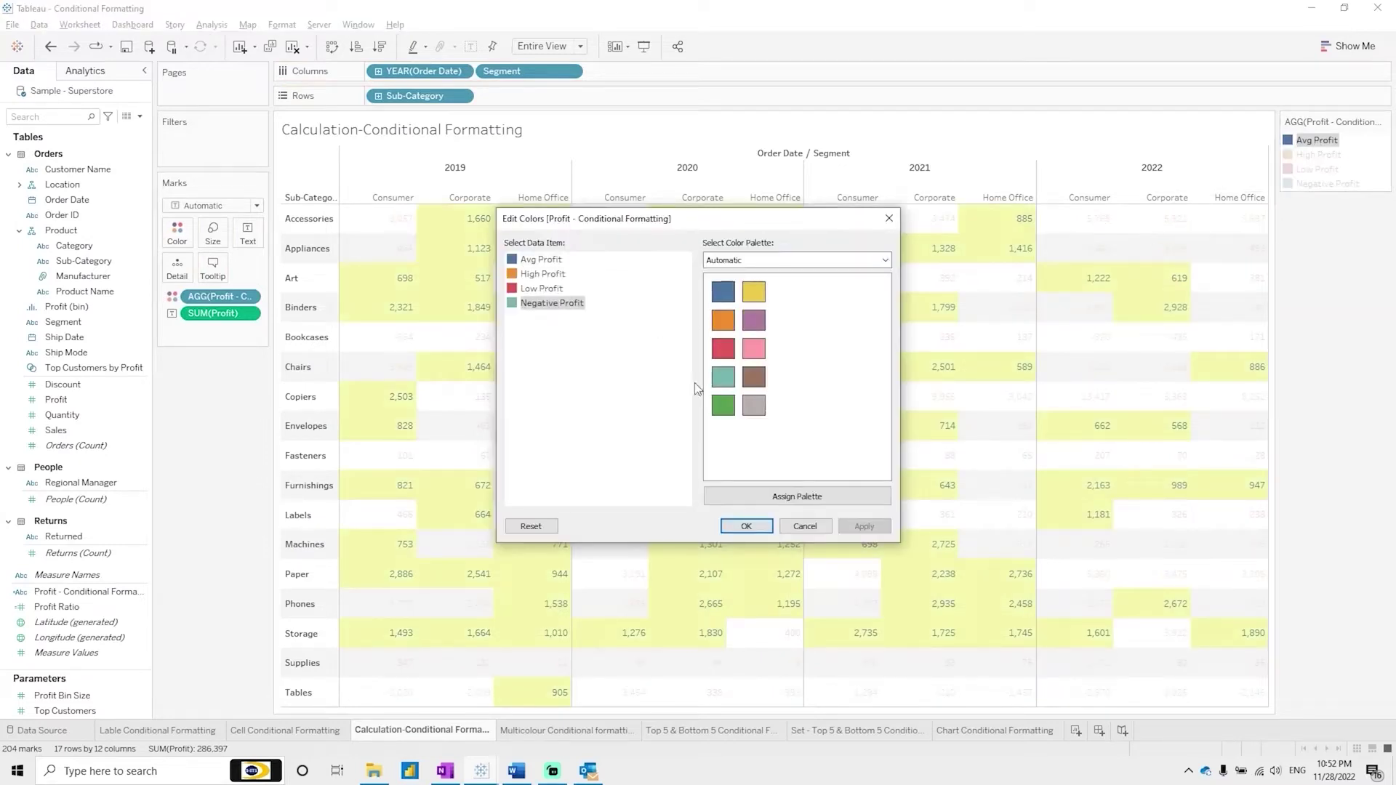
pyautogui.click(722, 349)
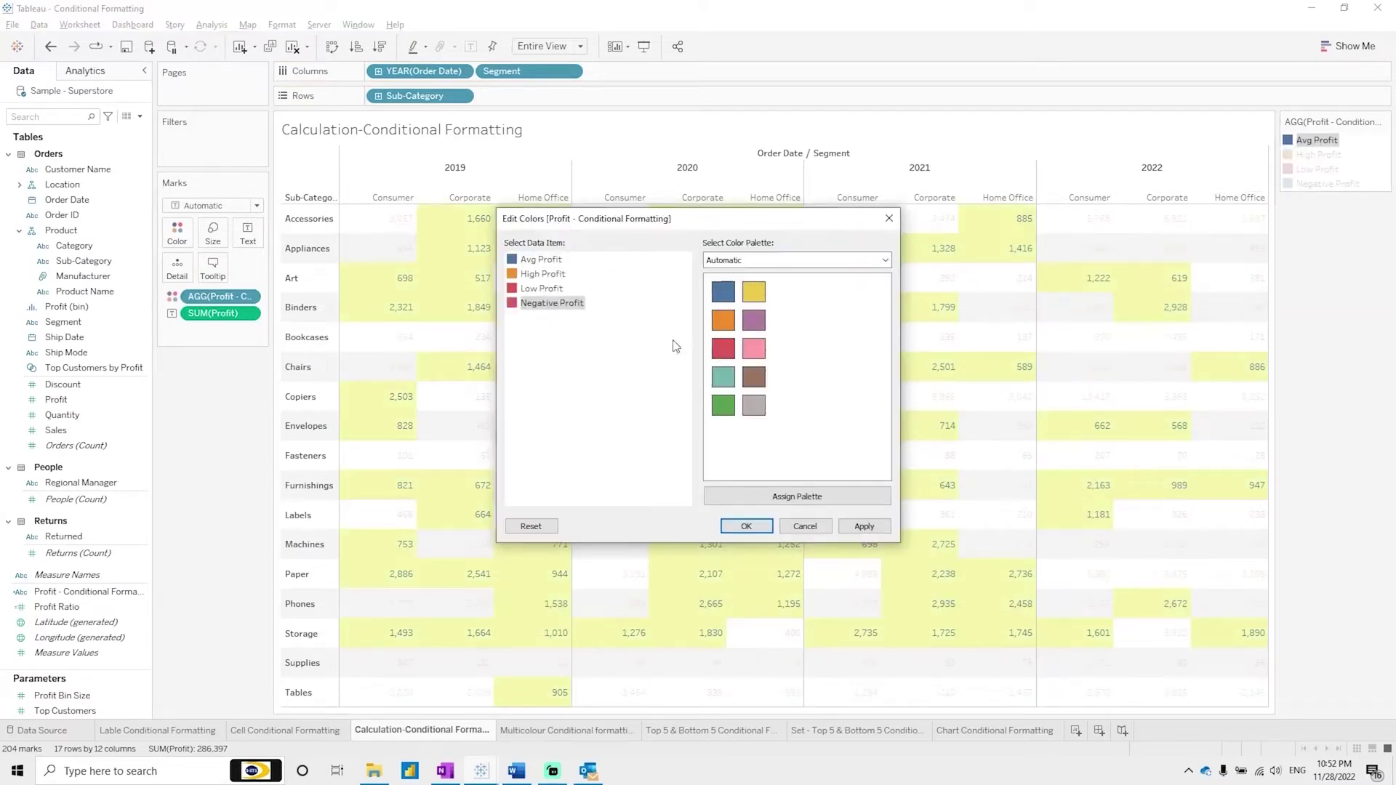
pyautogui.click(542, 288)
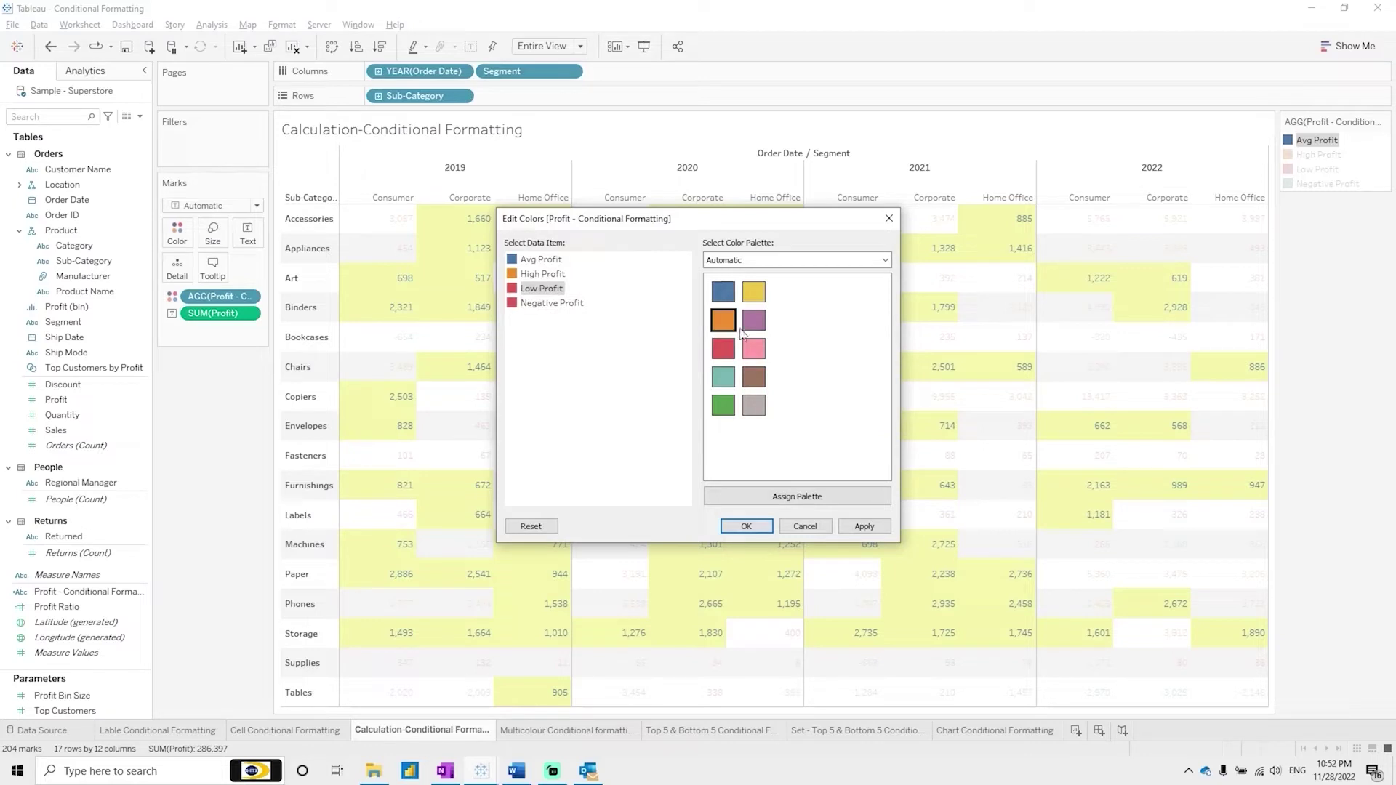
pyautogui.click(754, 291)
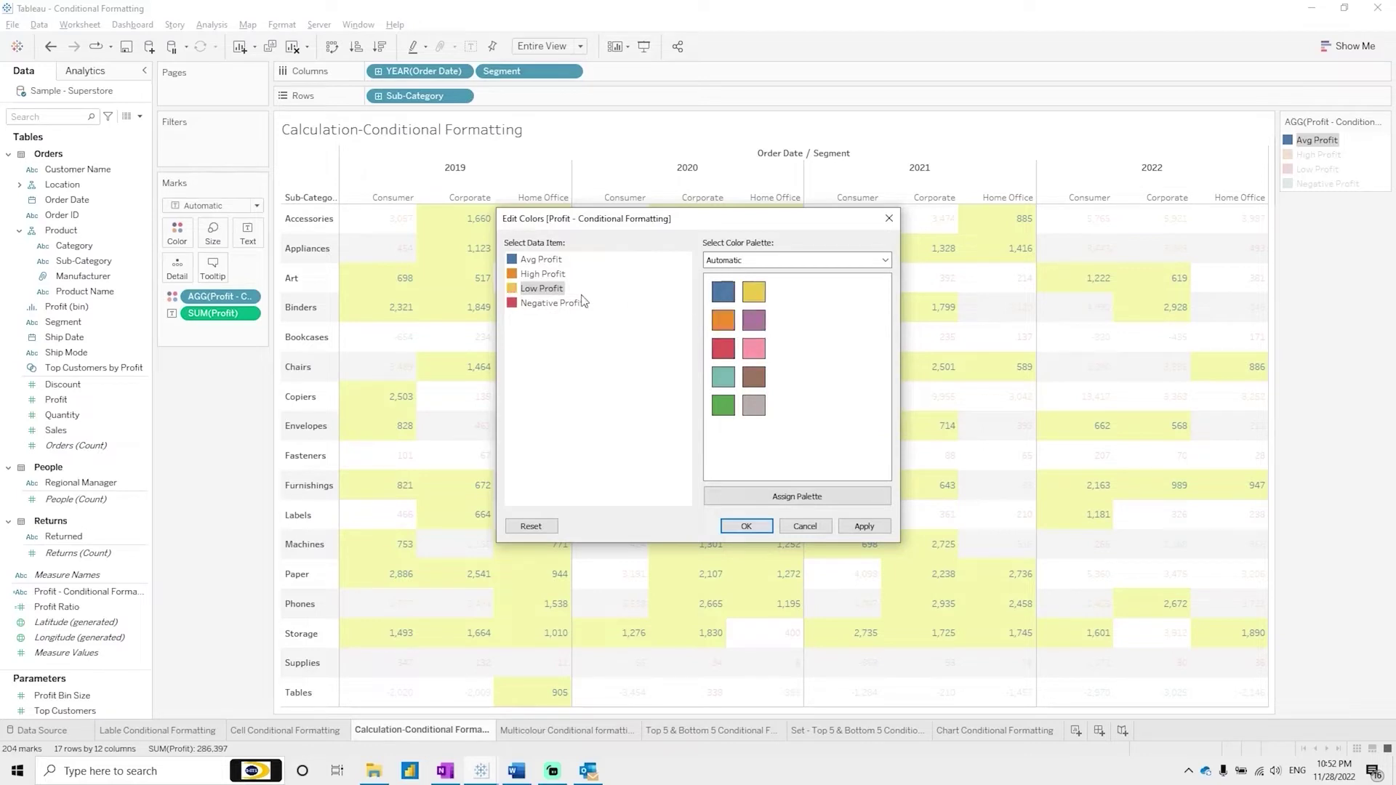
# Step: Assign green to High Profit, apply the colours, and move Avg Profit below High Profit in the legend
pyautogui.click(541, 260)
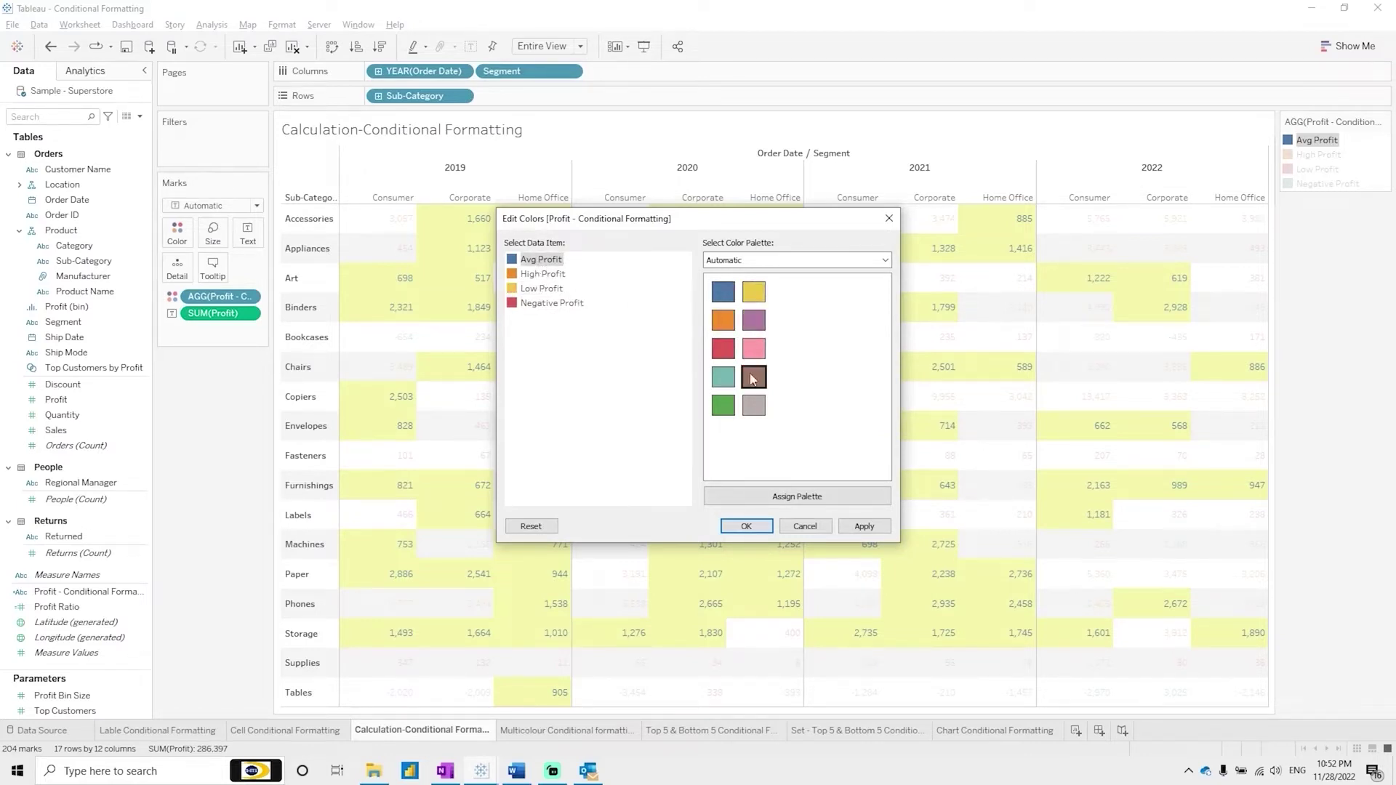
pyautogui.click(557, 276)
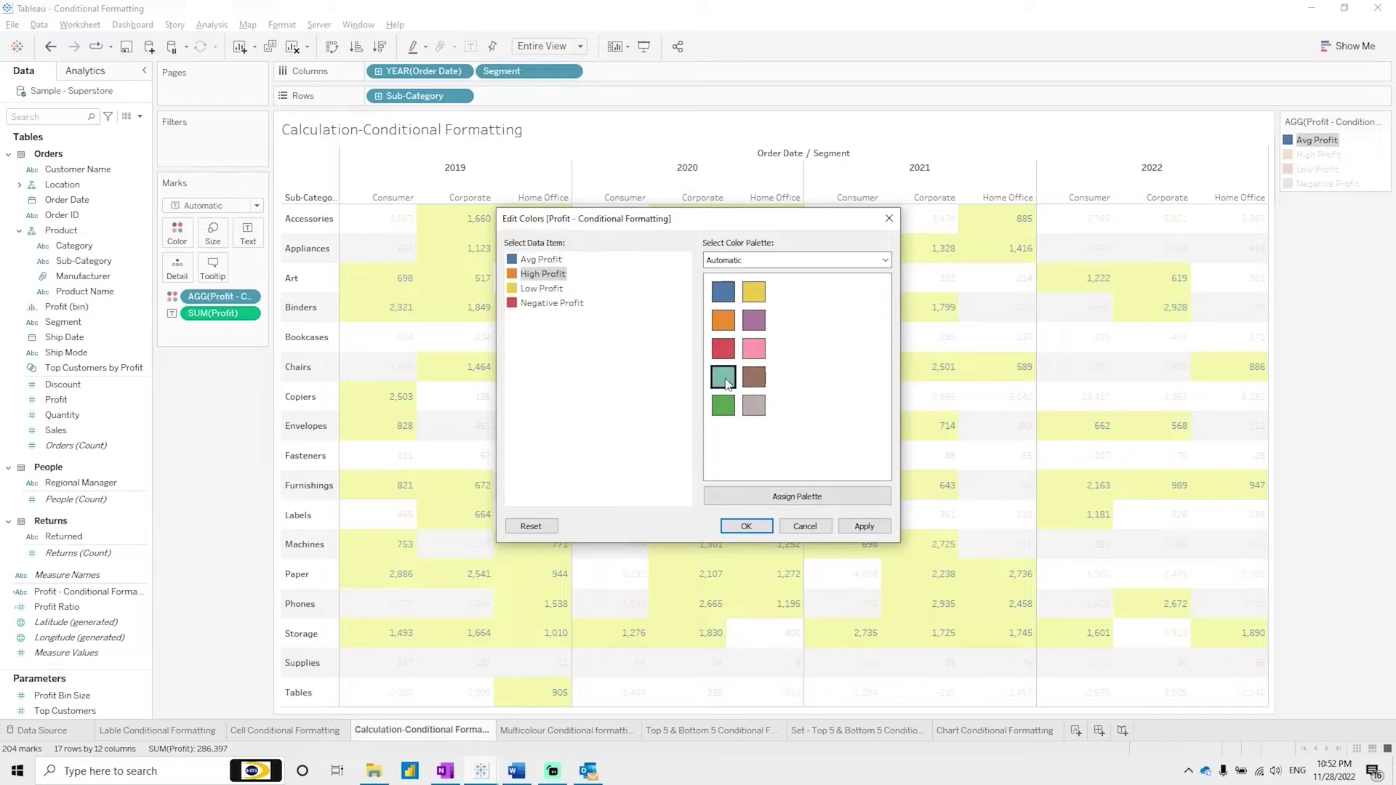
pyautogui.click(724, 405)
pyautogui.click(864, 526)
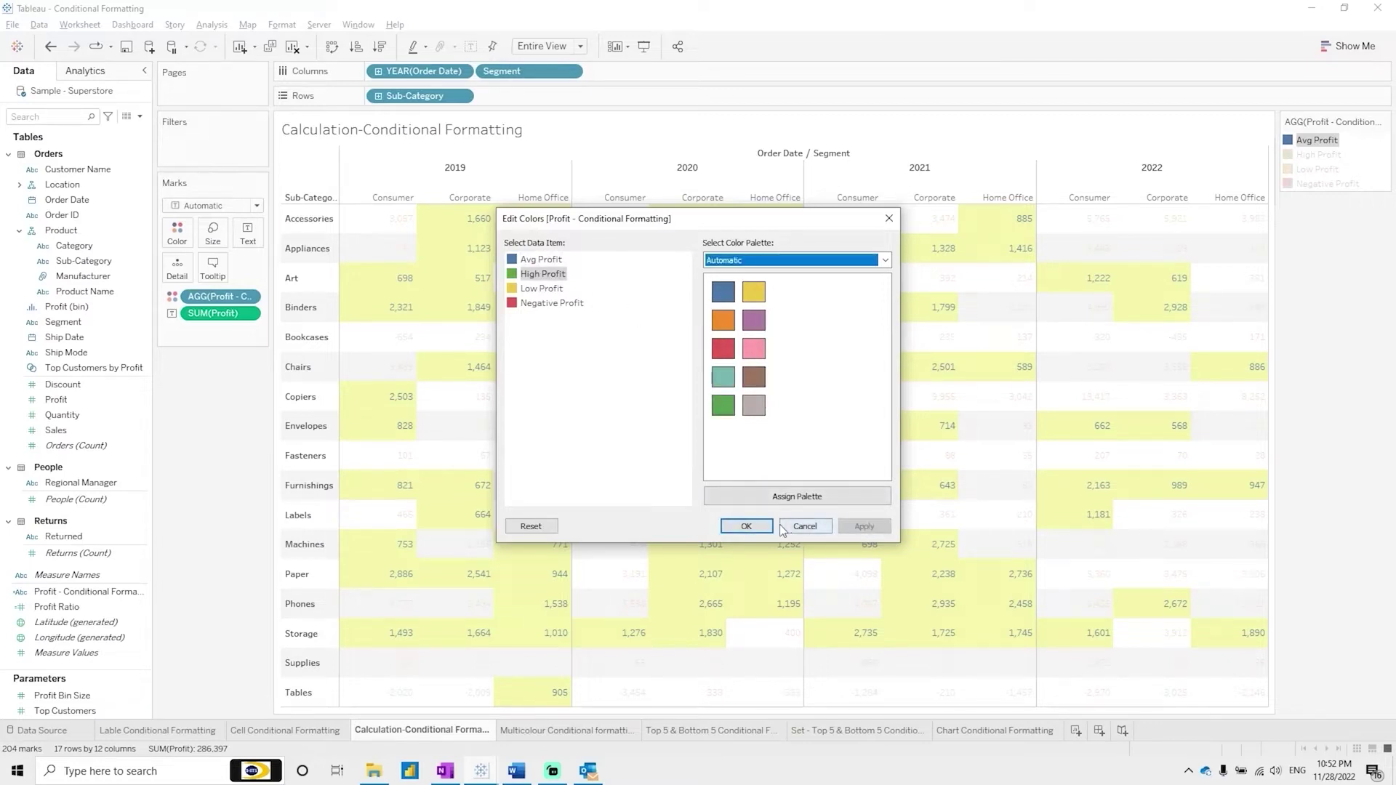
pyautogui.click(786, 527)
pyautogui.click(1317, 141)
pyautogui.moveTo(1317, 141); pyautogui.dragTo(1321, 165)
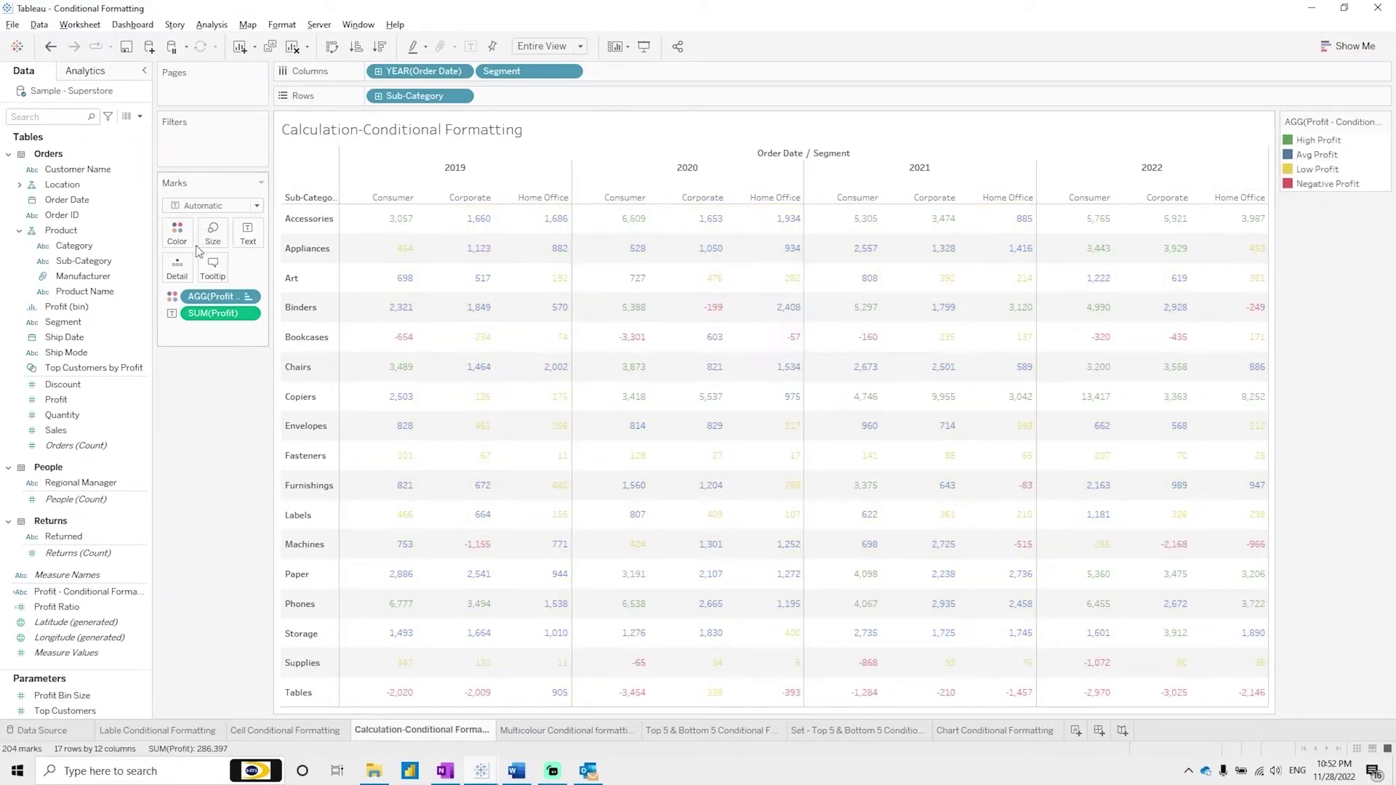
# Step: Format the SUM(Profit) label text as bold at size 11 and centre it horizontally
pyautogui.click(248, 231)
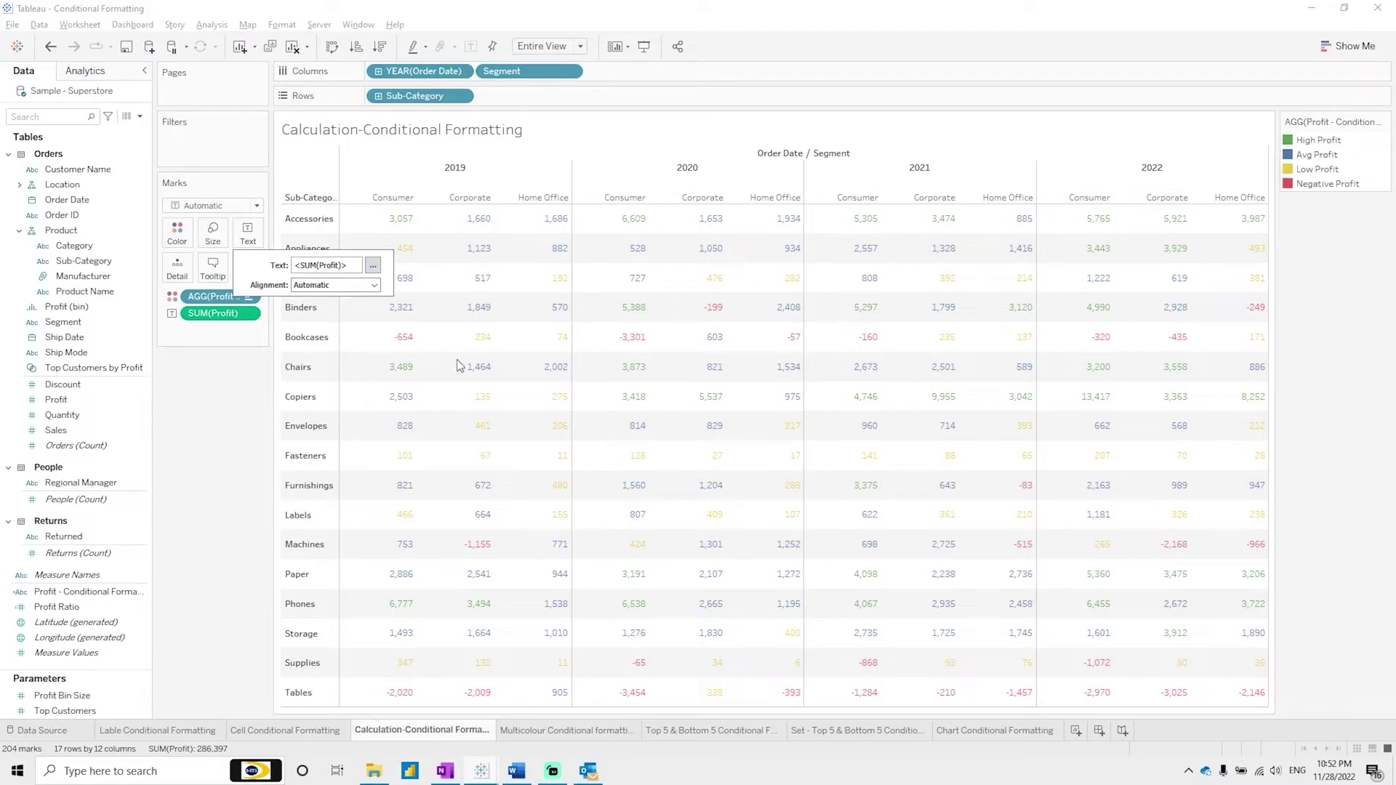
pyautogui.moveTo(580, 392); pyautogui.dragTo(448, 391)
pyautogui.click(524, 376)
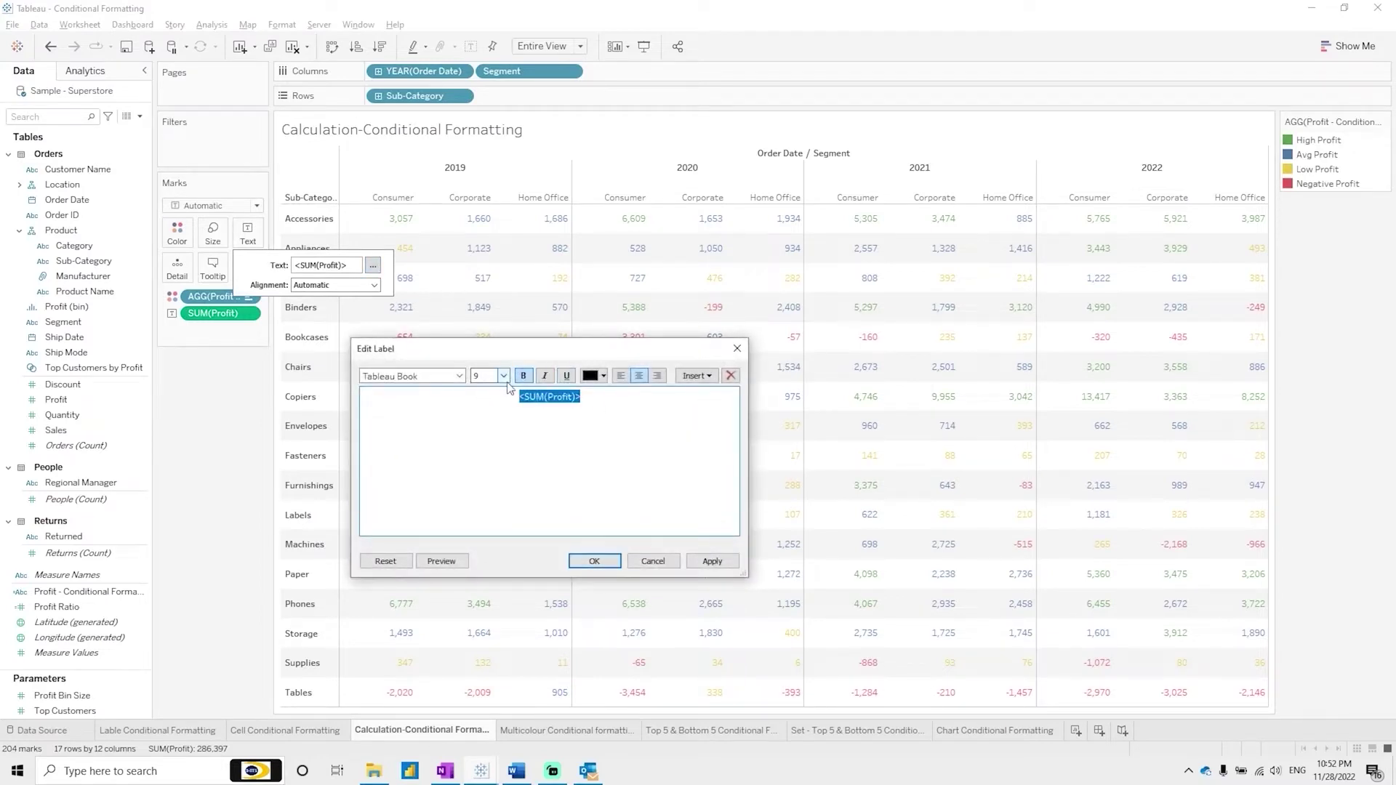
pyautogui.click(503, 376)
pyautogui.click(498, 419)
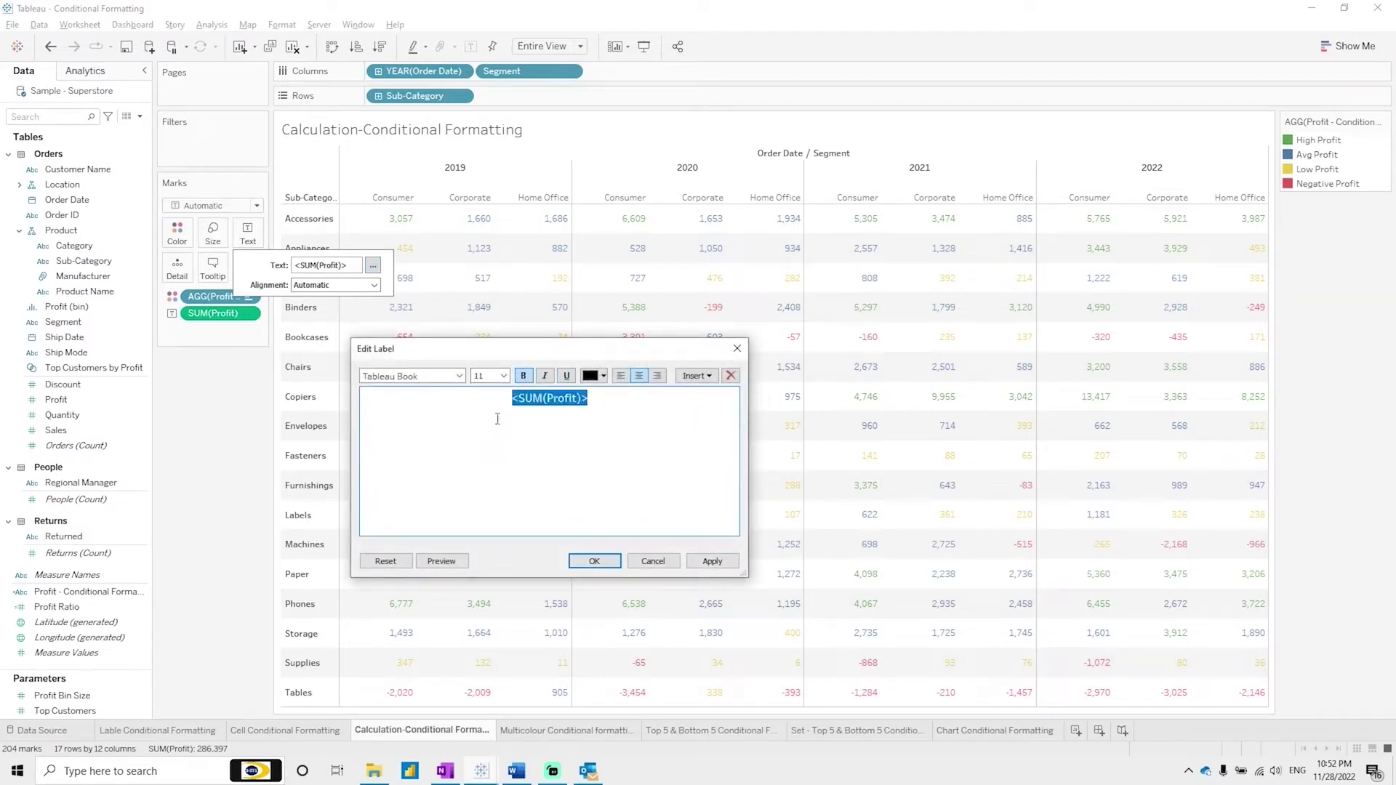
pyautogui.click(711, 561)
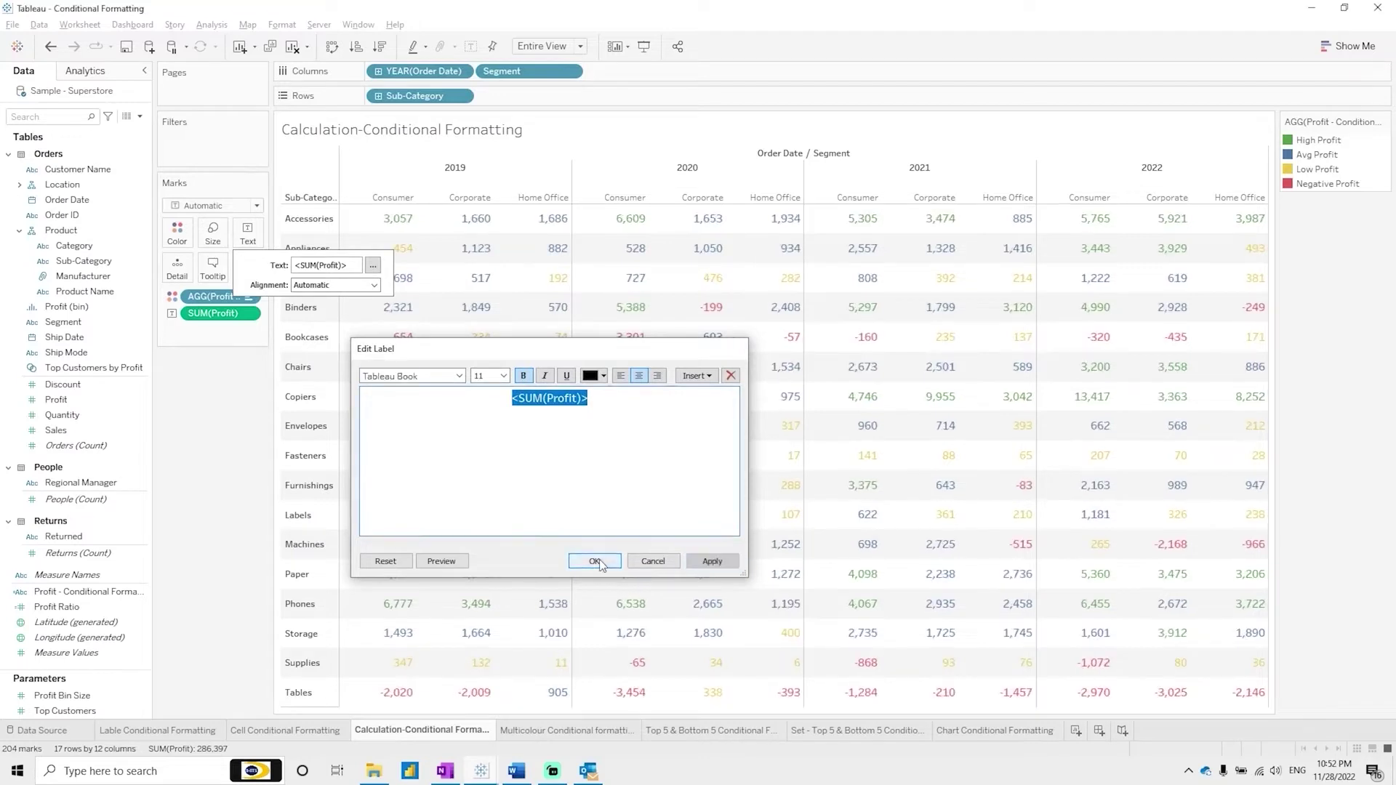
pyautogui.click(595, 561)
pyautogui.click(375, 286)
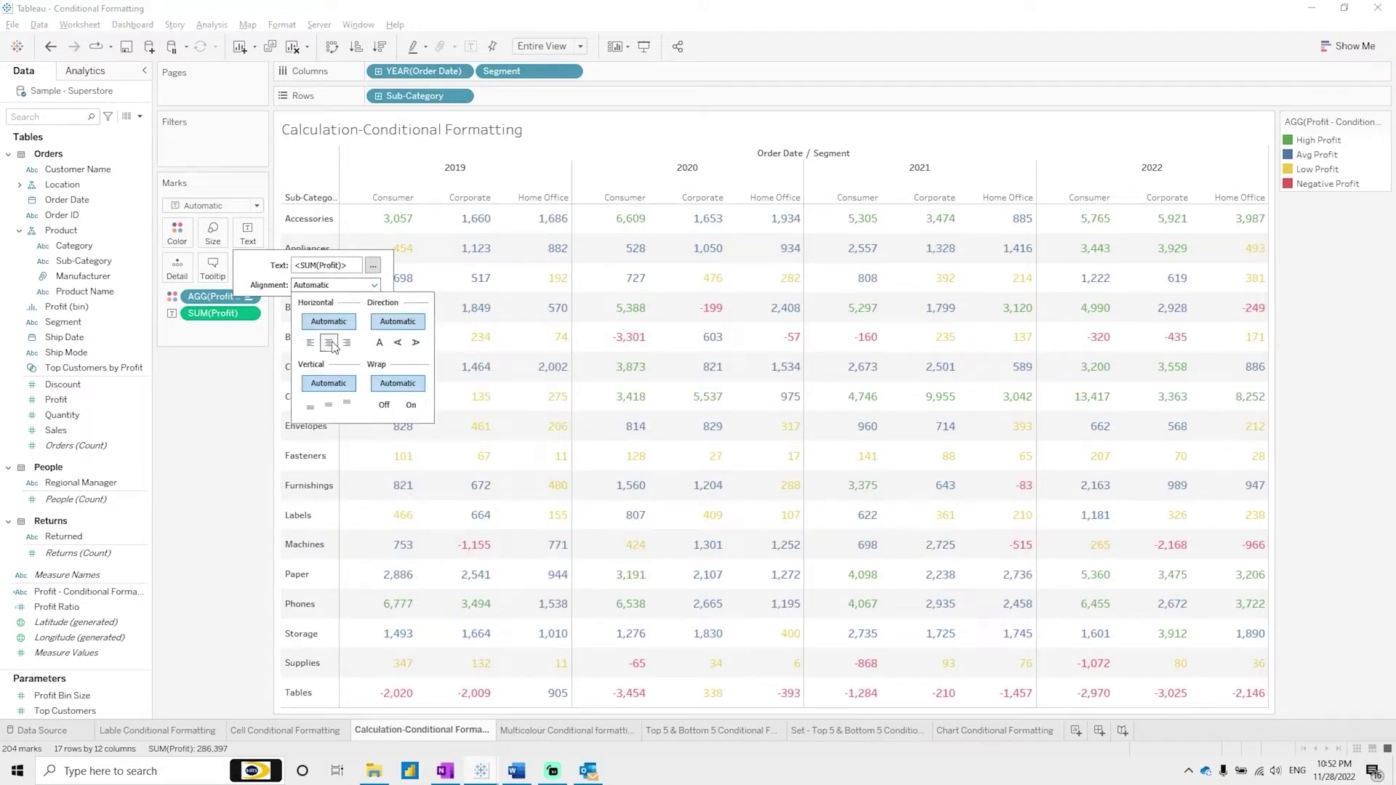
pyautogui.click(329, 343)
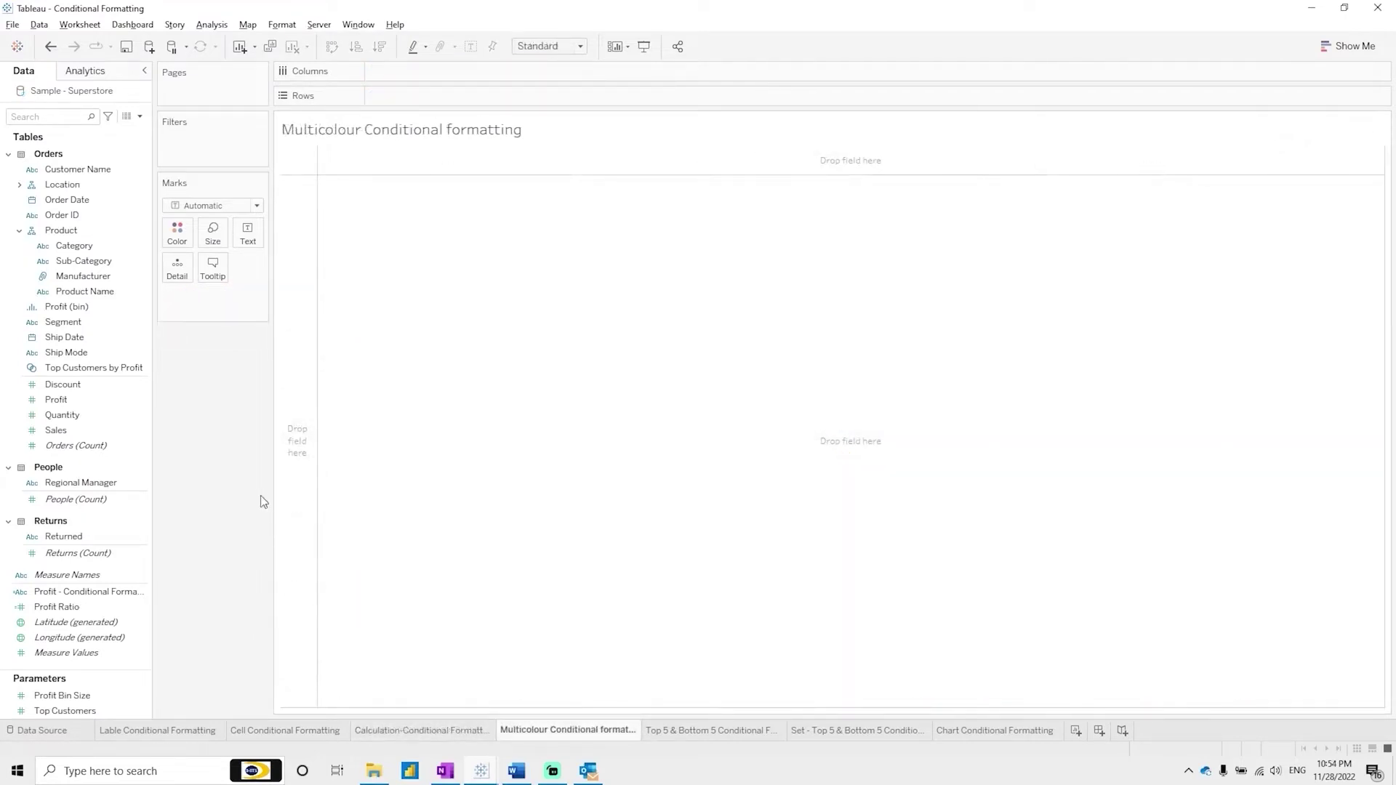
# Step: Place Sub-Category on Rows in the Multicolour Conditional formatting sheet and fit it to Entire View
pyautogui.click(109, 263)
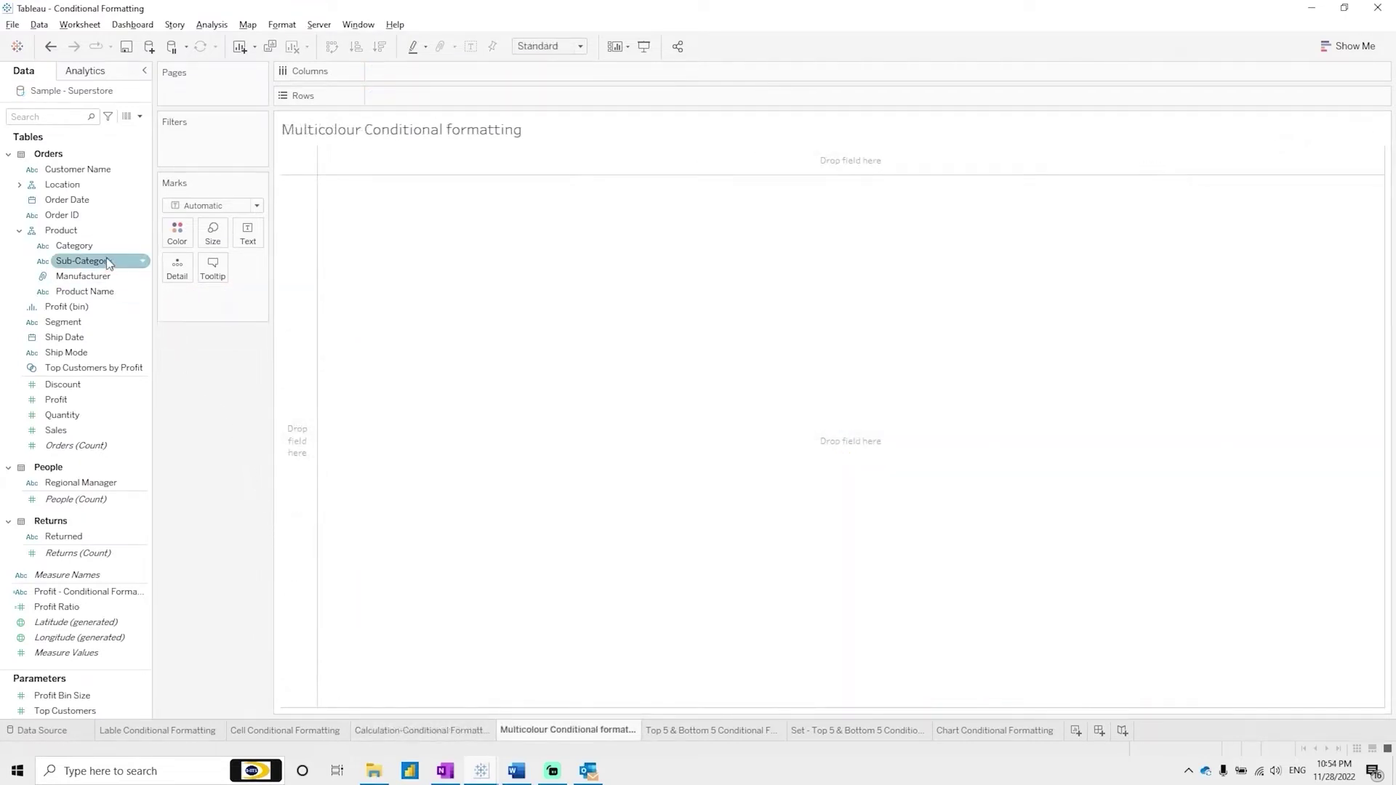
pyautogui.moveTo(86, 263); pyautogui.dragTo(553, 100)
pyautogui.click(581, 46)
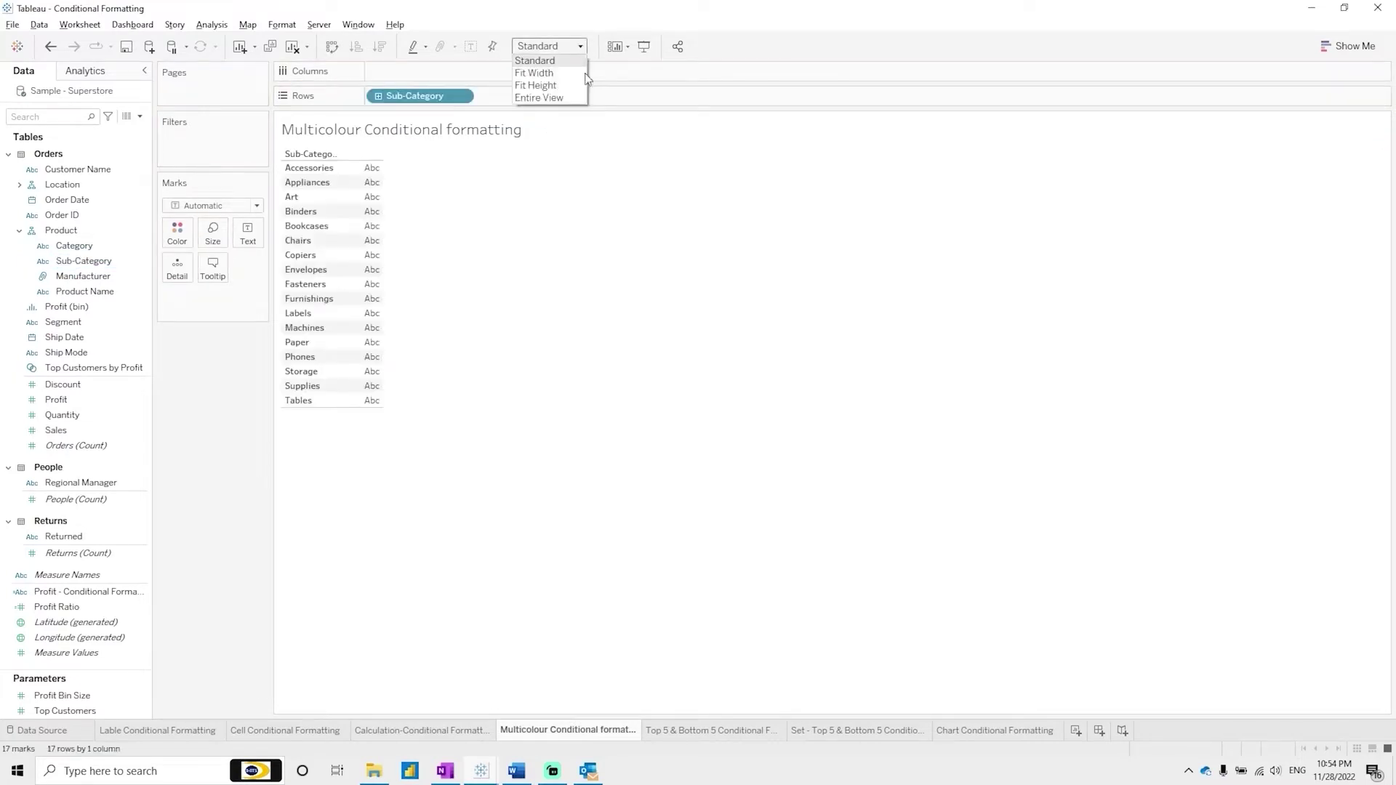
pyautogui.click(564, 99)
# Step: Create a calculated field named 0 with the formula 0
pyautogui.click(141, 117)
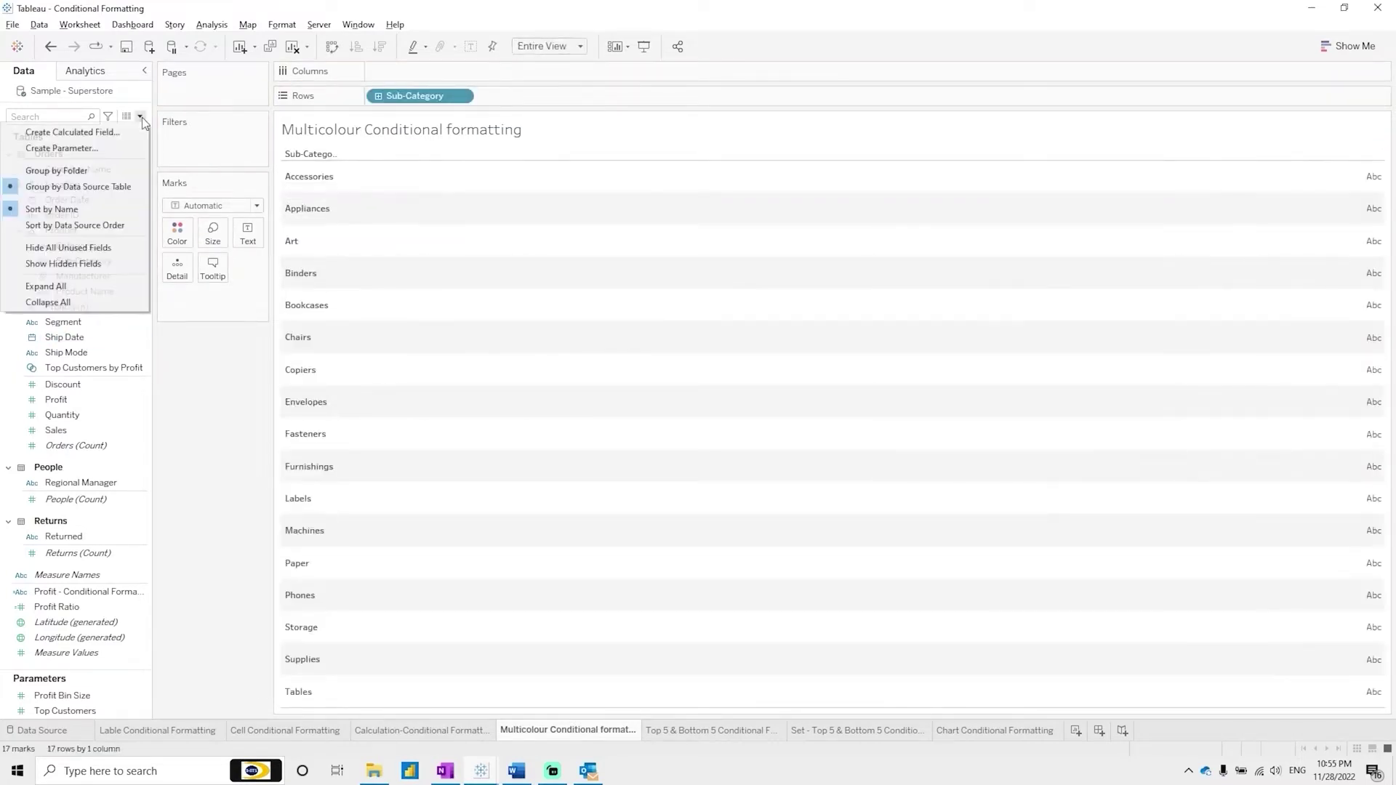
pyautogui.click(126, 135)
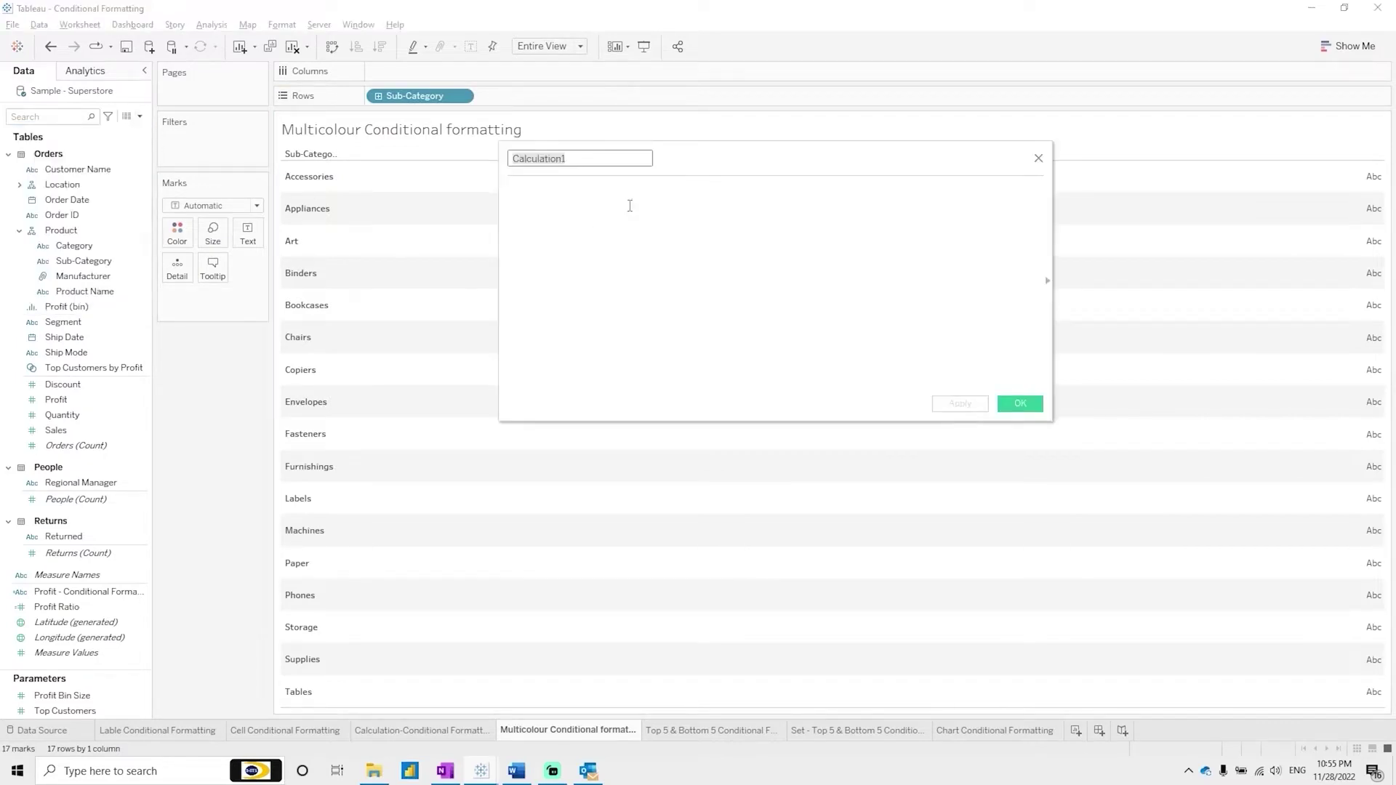
pyautogui.write('0')
pyautogui.press('Tab')
pyautogui.write('0')
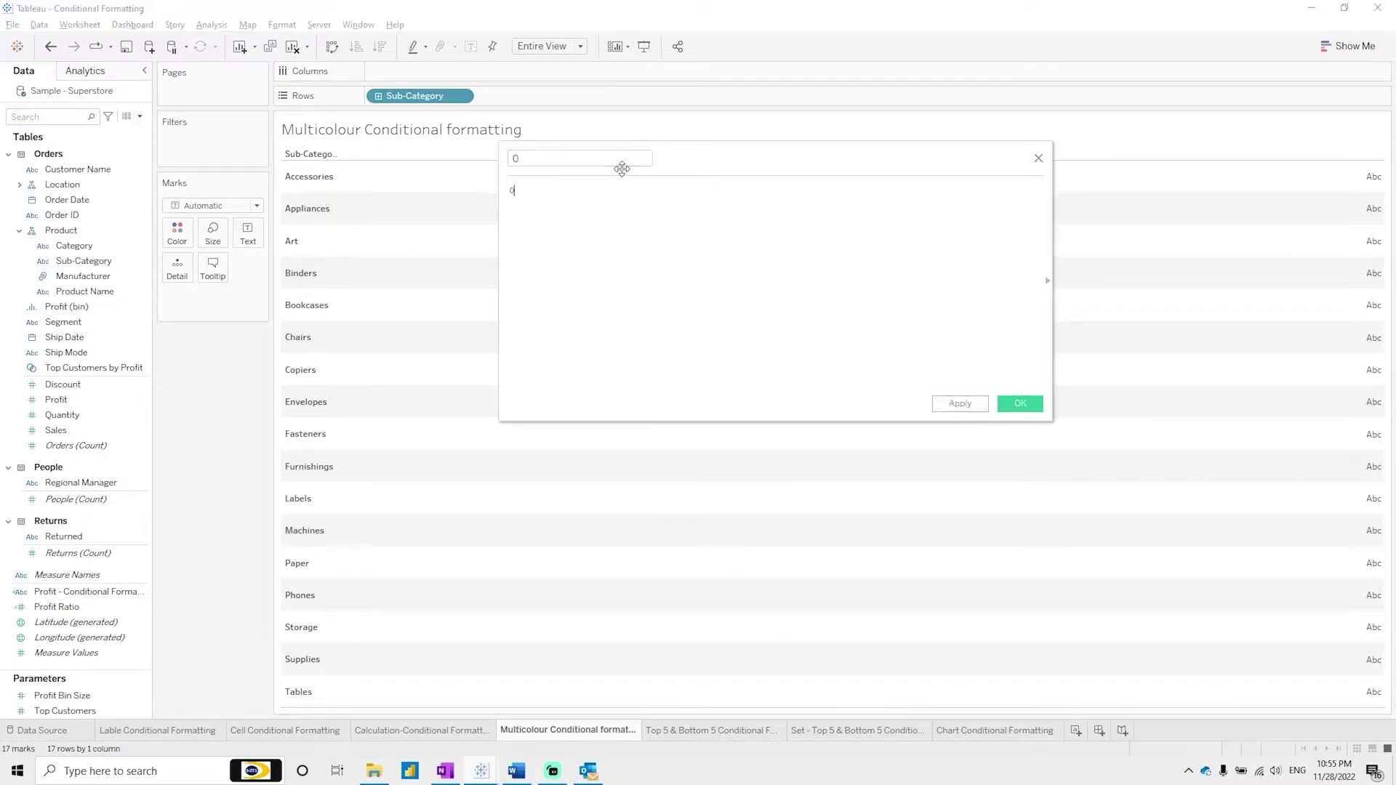
pyautogui.click(1021, 403)
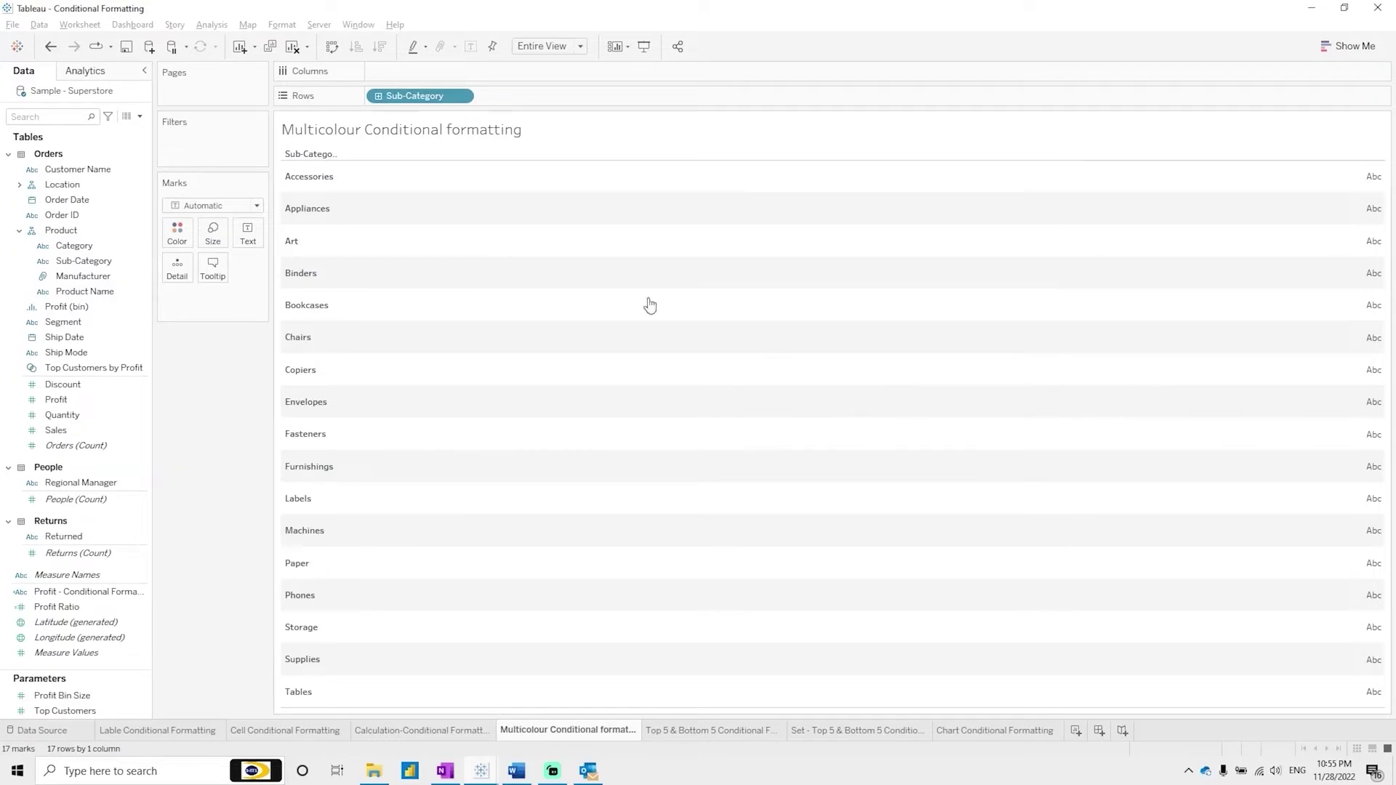
# Step: Create a calculated field named 1 with the formula 1 and place it on Columns
pyautogui.click(140, 118)
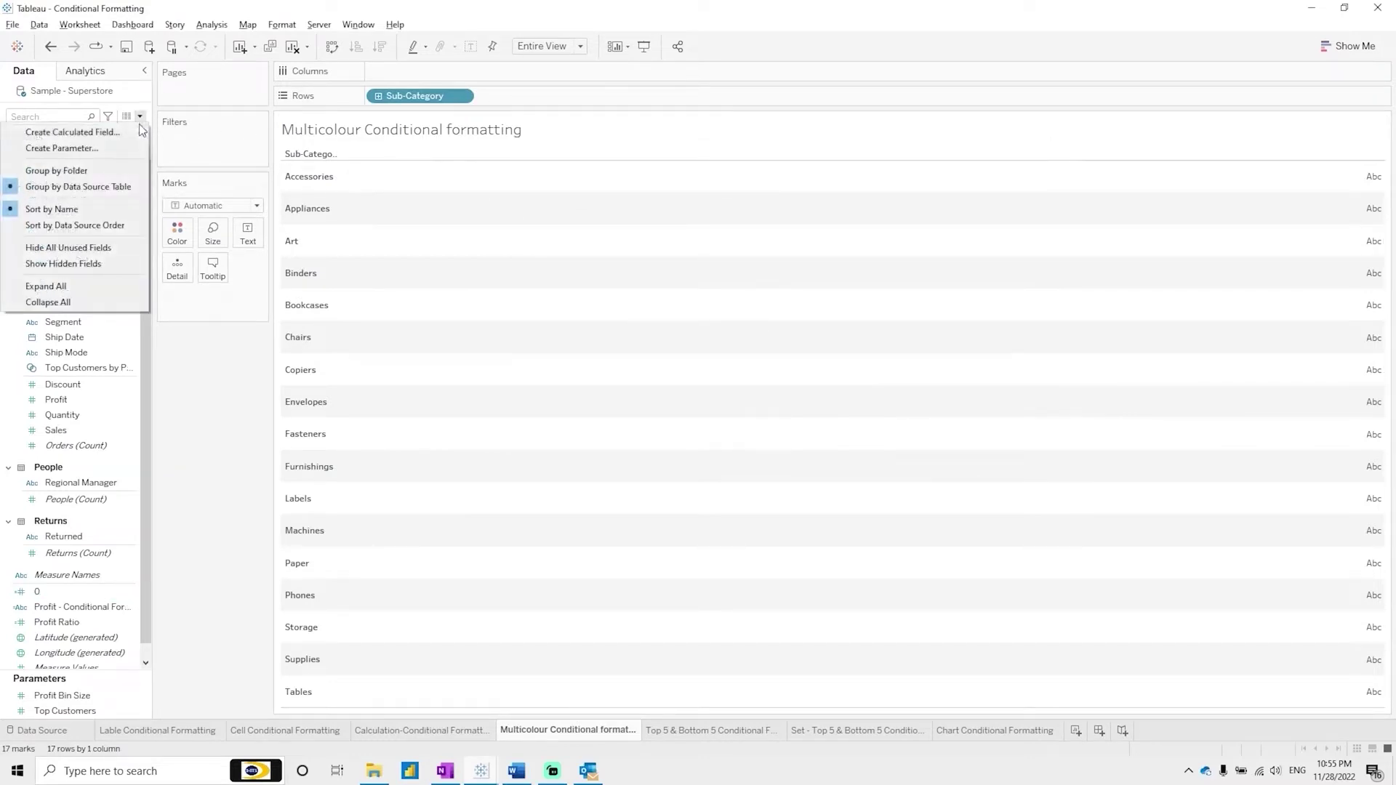
pyautogui.click(124, 133)
pyautogui.write('1')
pyautogui.click(602, 194)
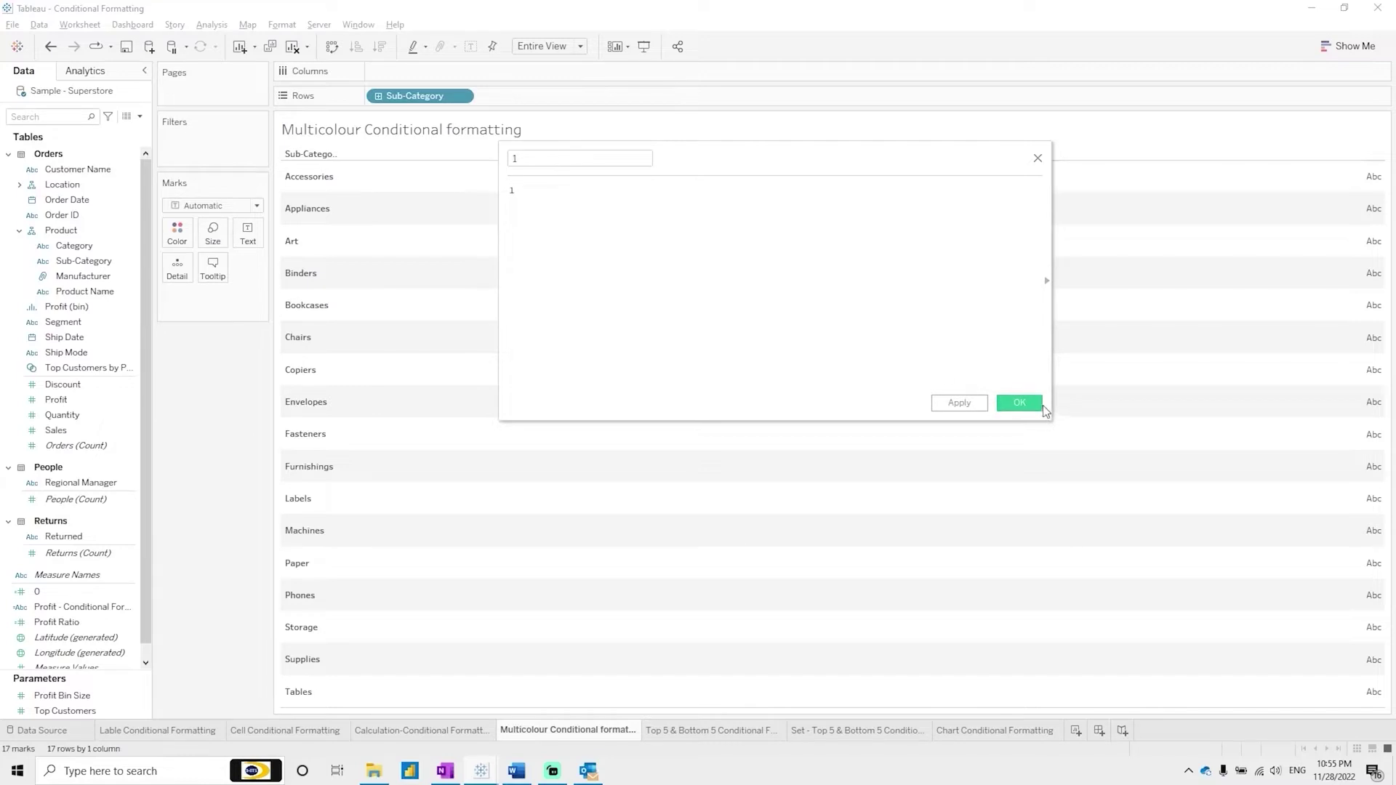
pyautogui.click(1041, 405)
pyautogui.moveTo(85, 597); pyautogui.dragTo(480, 71)
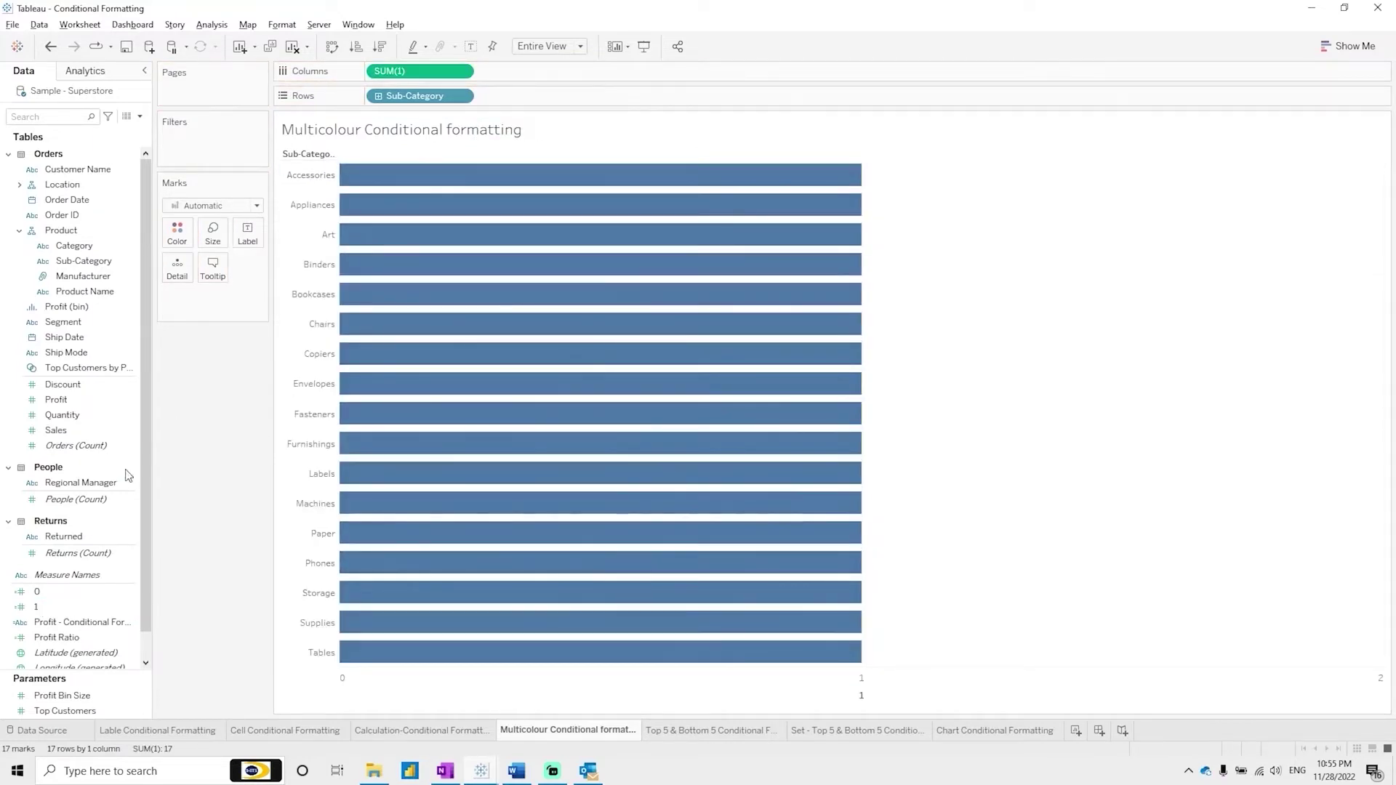
# Step: Label the bars with Sales and set the axis's major and minor tick marks to None
pyautogui.scroll(-1, 146, 435)
pyautogui.moveTo(56, 399); pyautogui.dragTo(249, 233)
pyautogui.rightClick(781, 688)
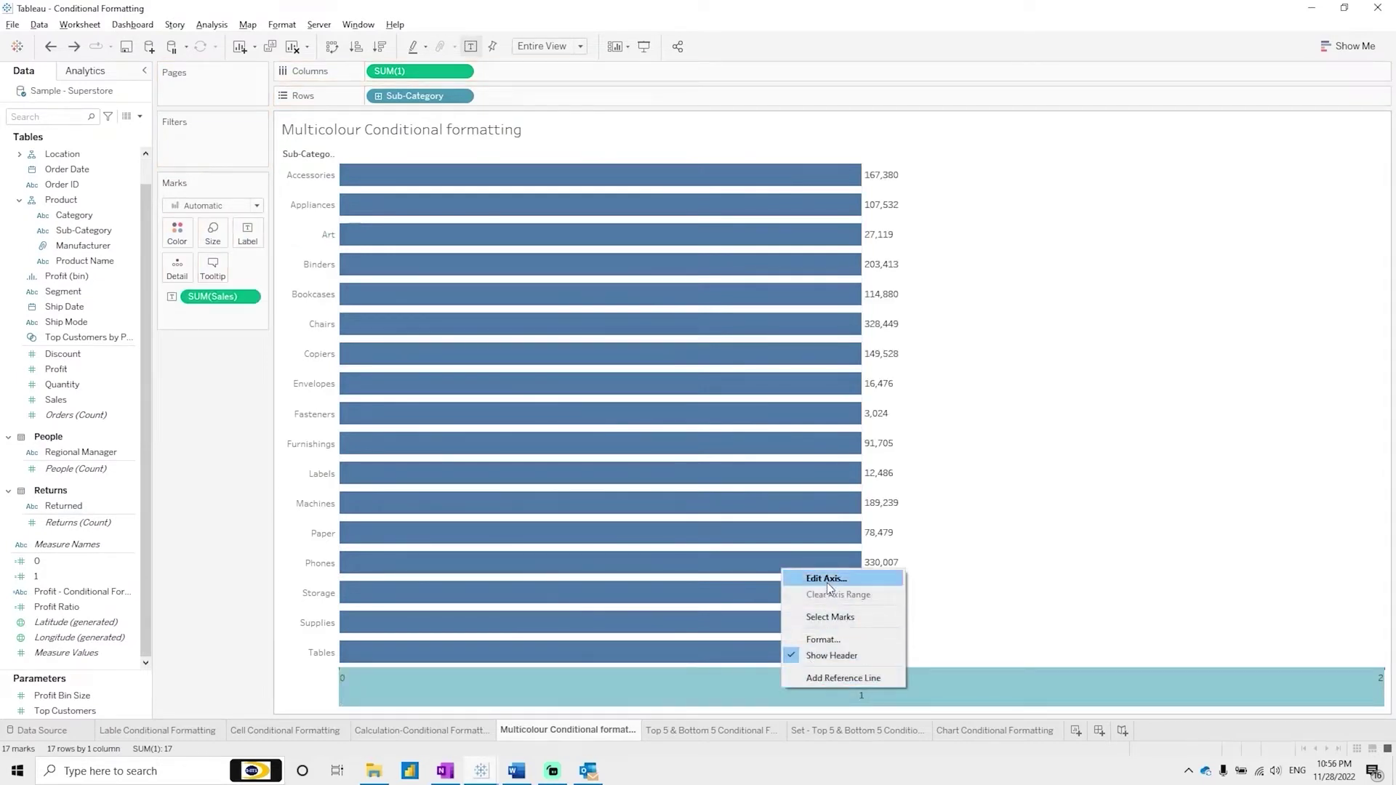
pyautogui.press('Escape')
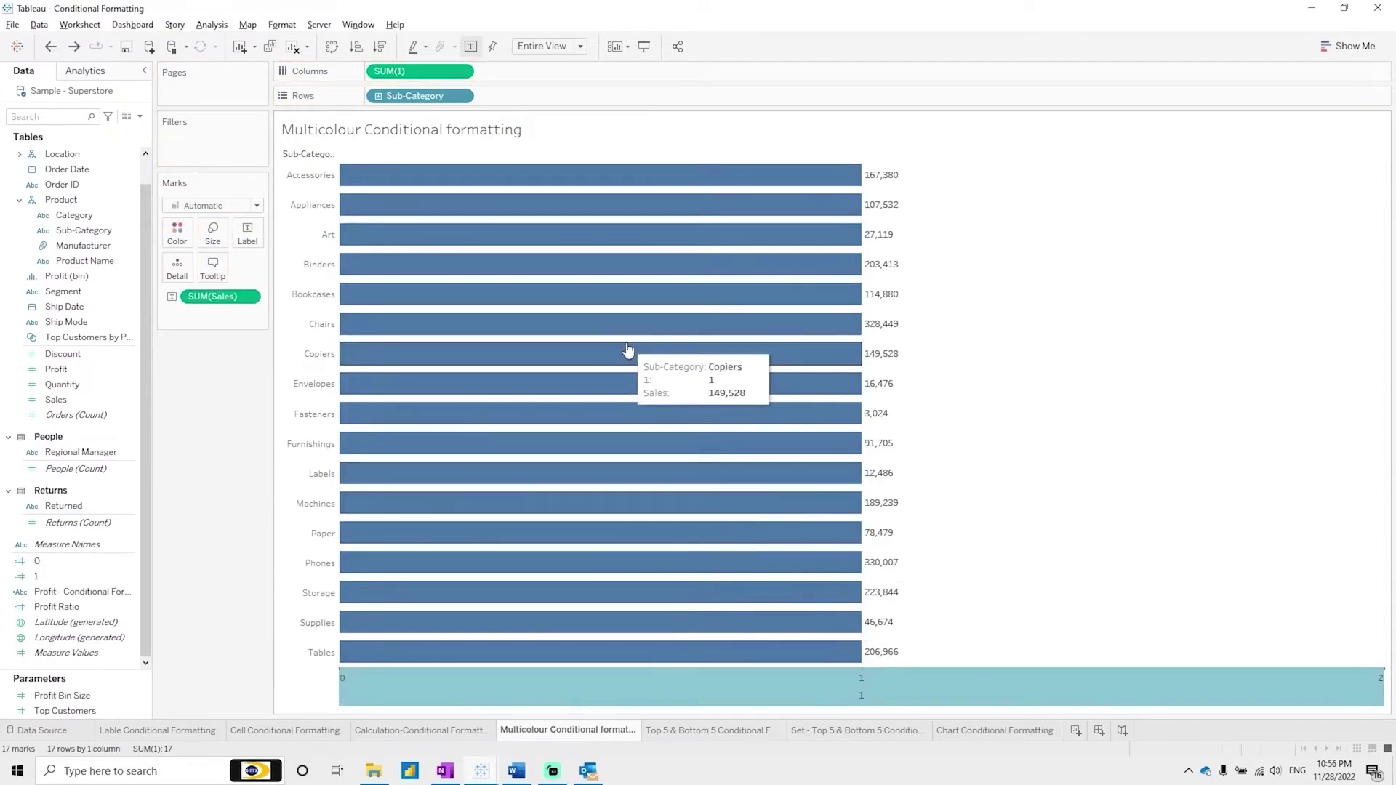
pyautogui.click(775, 178)
pyautogui.click(554, 257)
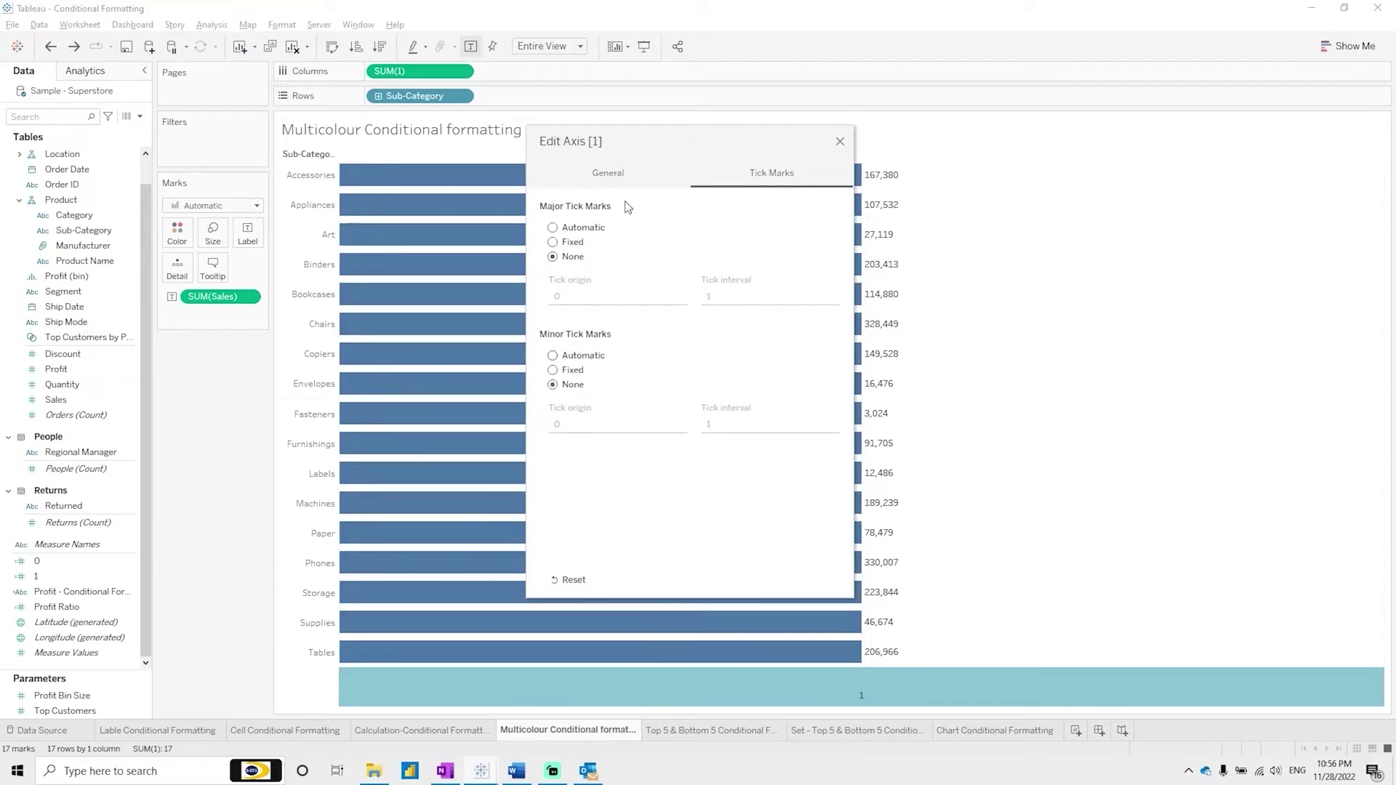
# Step: Fix the axis range from 0 to 1 and title the axis Sales
pyautogui.click(608, 174)
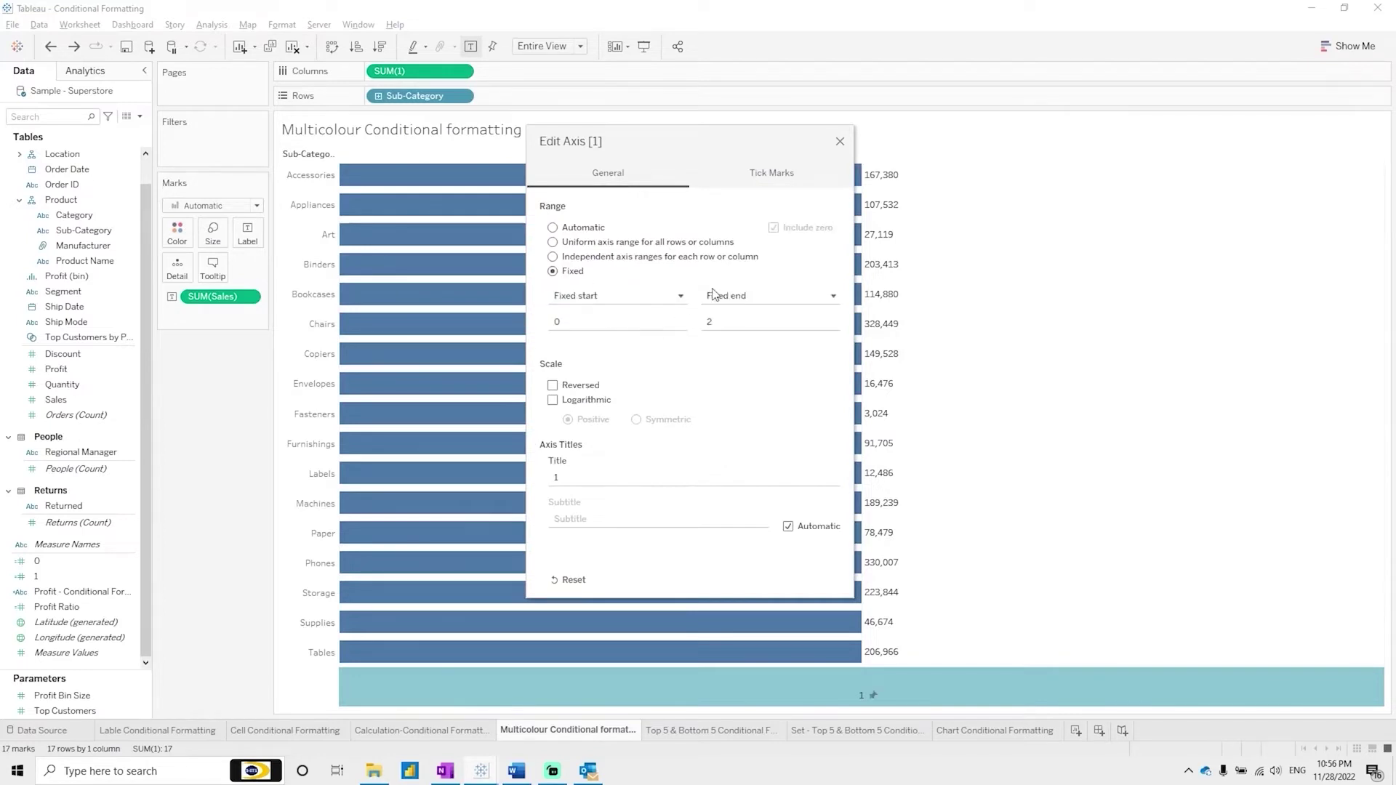
pyautogui.doubleClick(735, 327)
pyautogui.write('1')
pyautogui.click(636, 471)
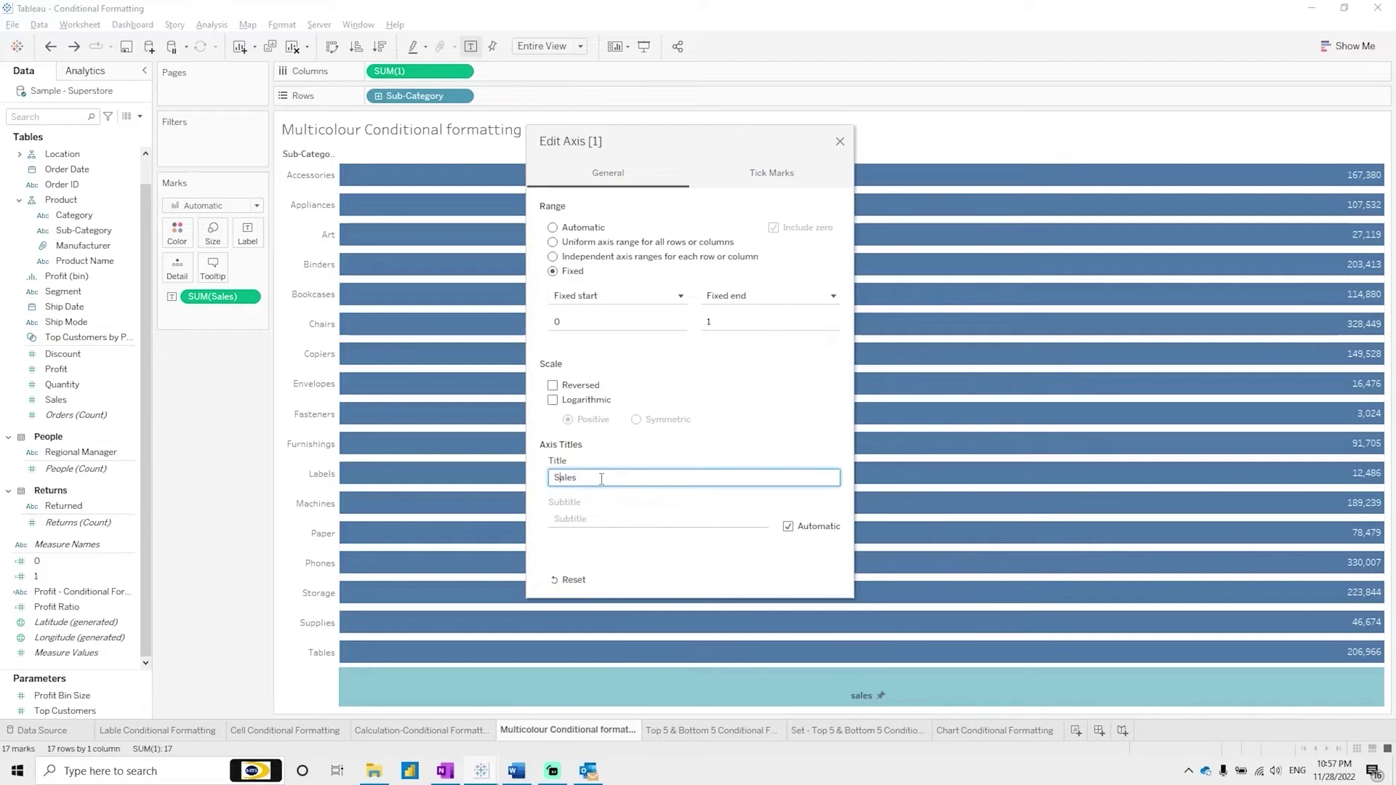
pyautogui.click(840, 141)
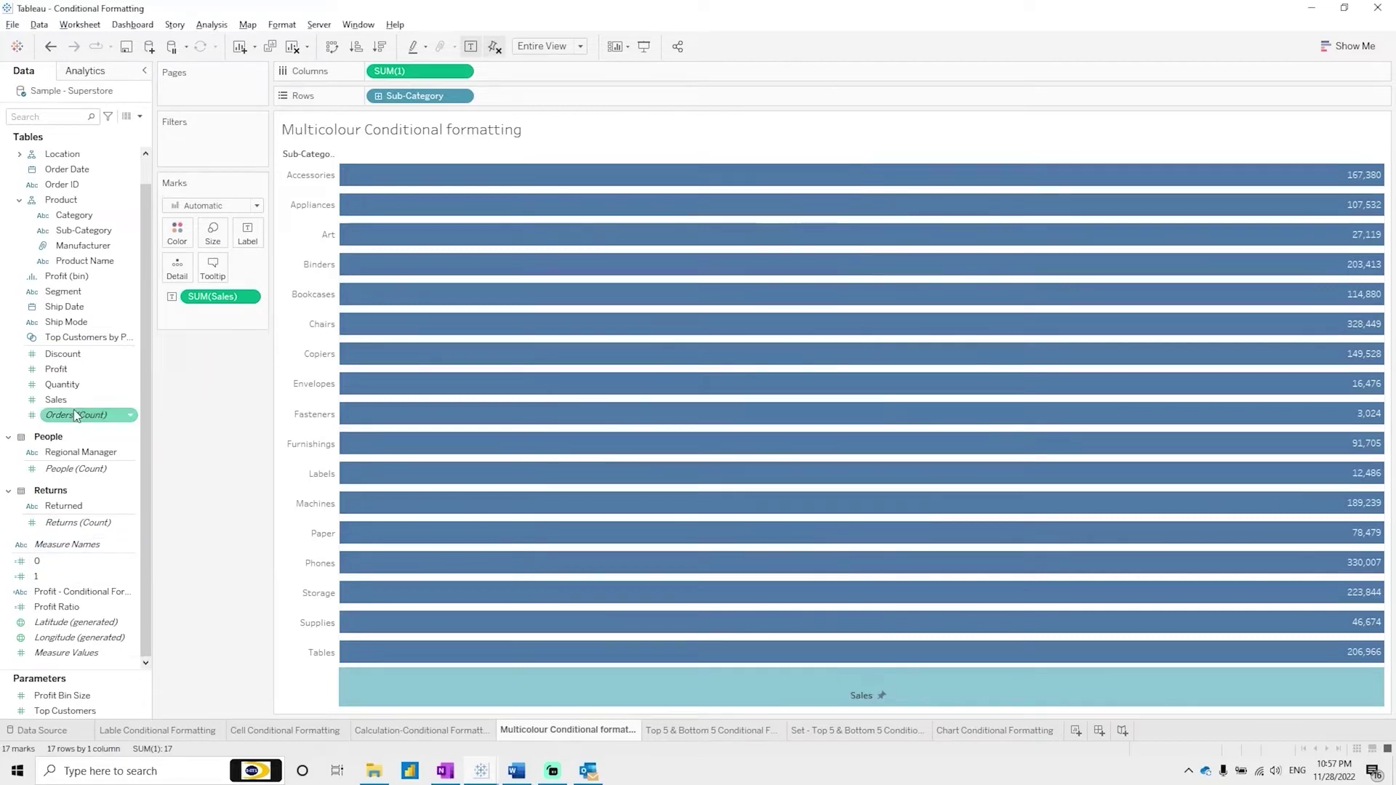
# Step: Colour the bars by Sales and add a second copy of field 1 to Columns
pyautogui.moveTo(56, 400); pyautogui.dragTo(194, 234)
pyautogui.moveTo(53, 580)
pyautogui.mouseDown()
pyautogui.moveTo(457, 205)
pyautogui.moveTo(561, 73)
pyautogui.mouseUp()
# Step: Set the second axis's major and minor tick marks to None
pyautogui.rightClick(993, 675)
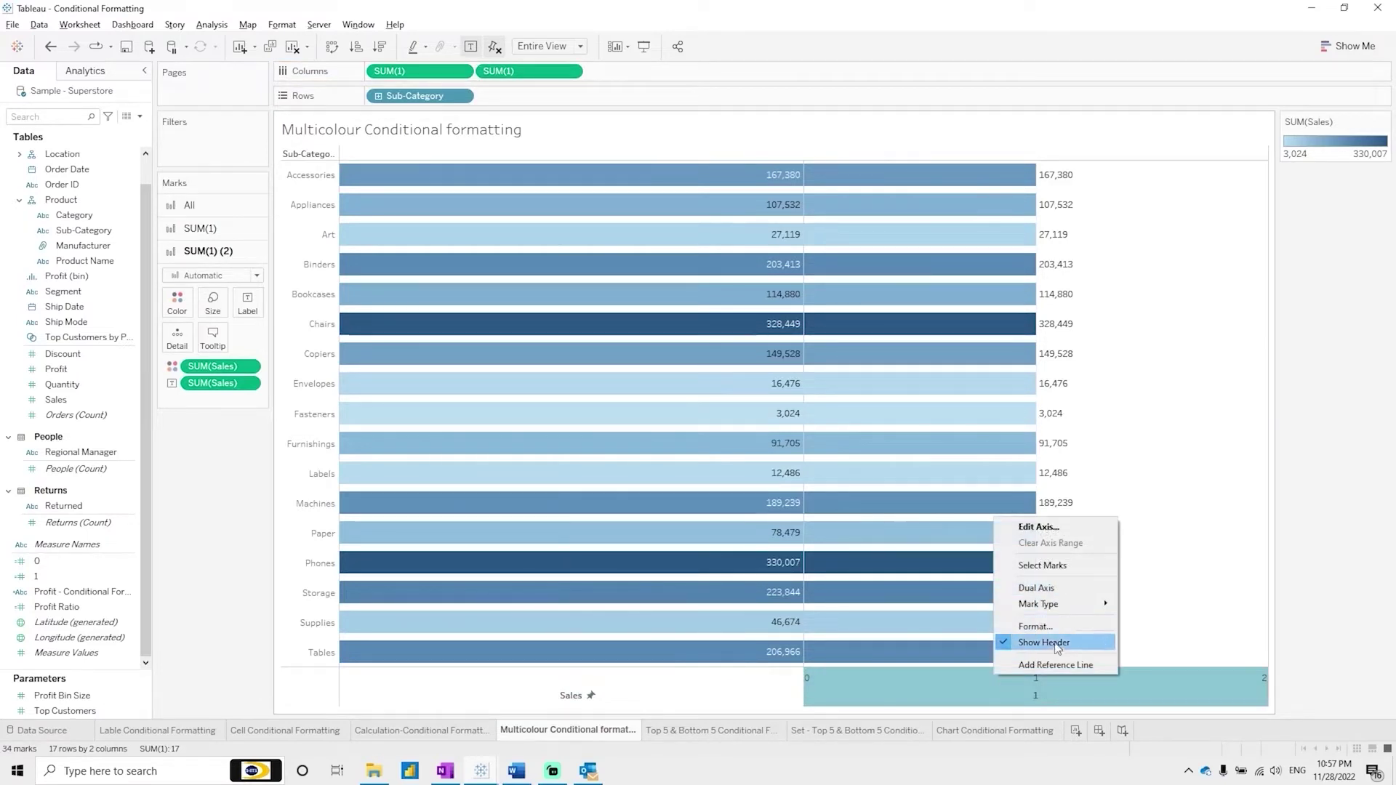
pyautogui.click(1044, 526)
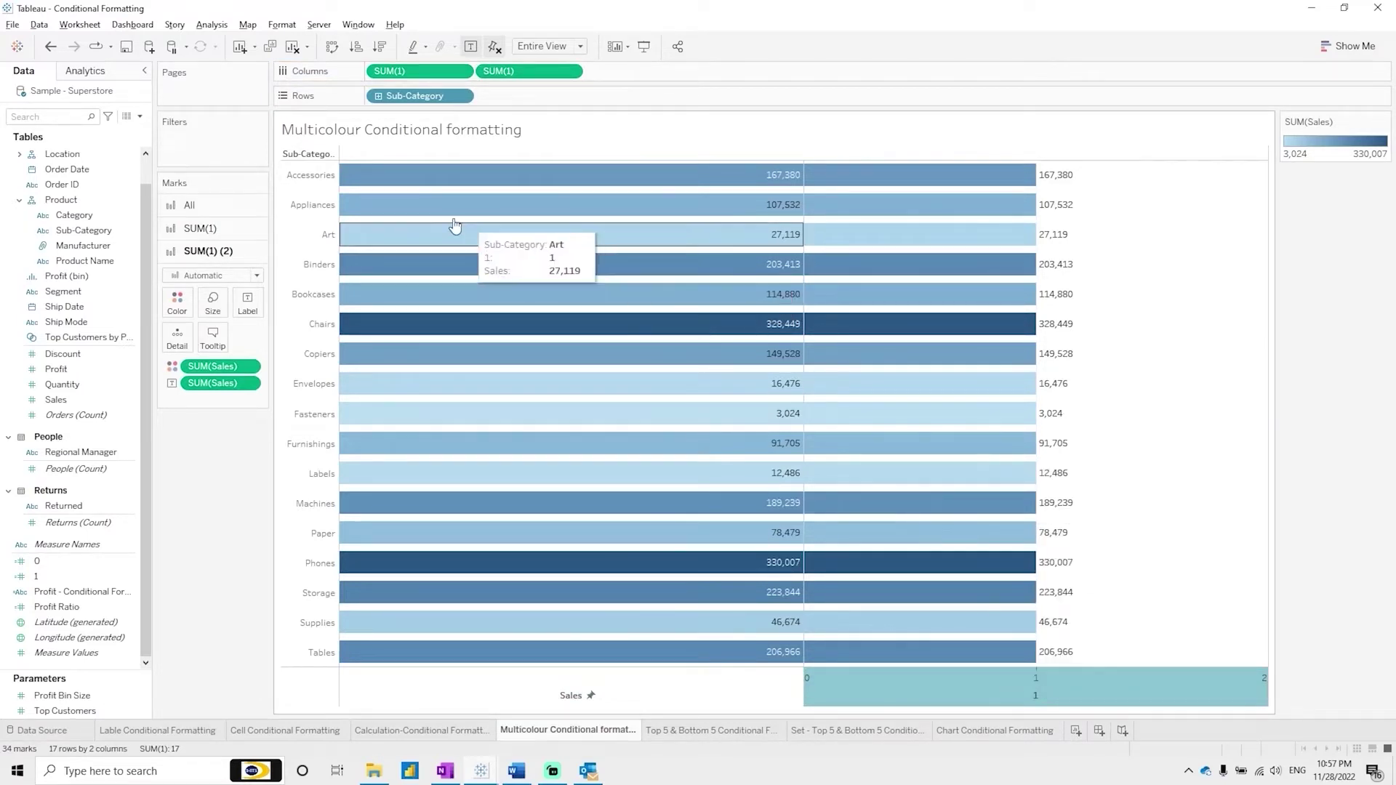
pyautogui.click(756, 177)
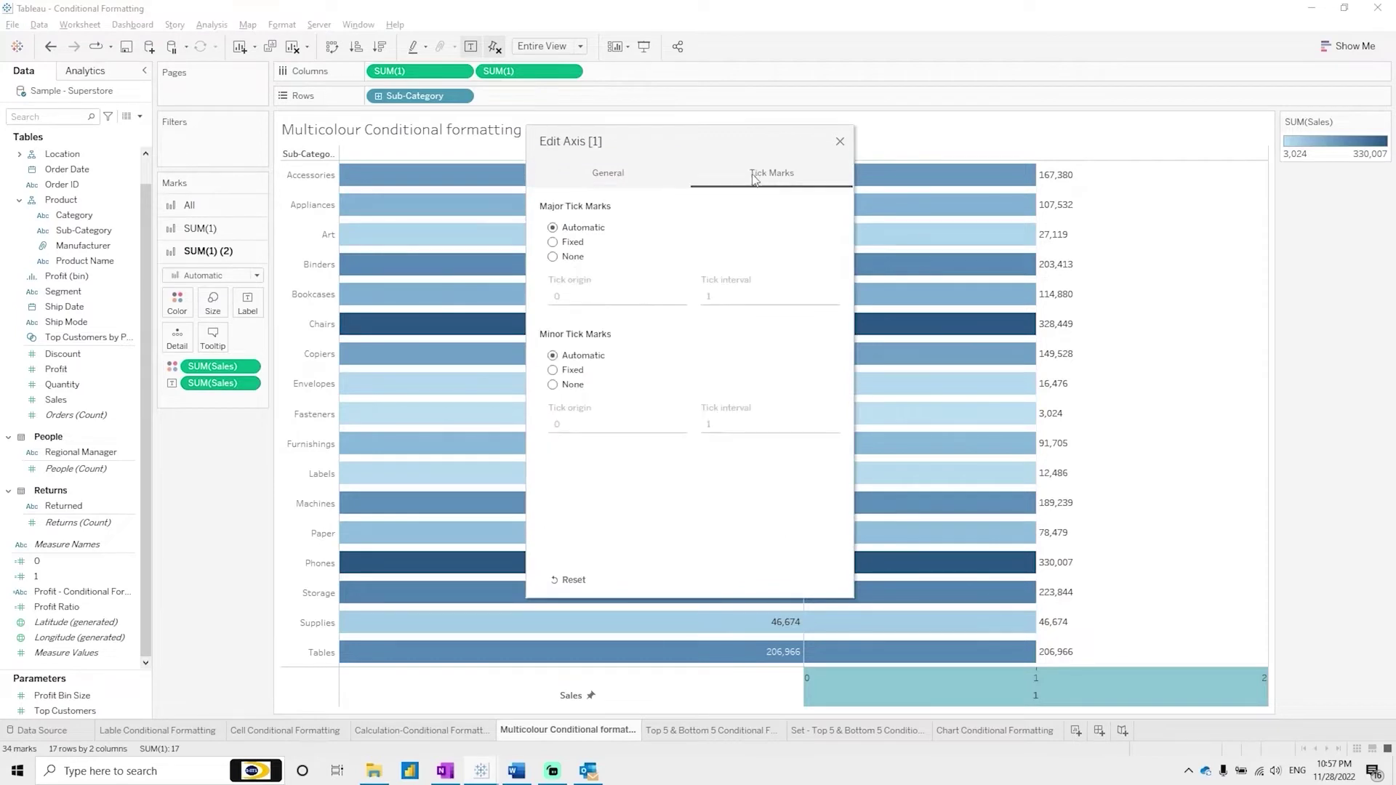
pyautogui.click(577, 259)
pyautogui.click(572, 384)
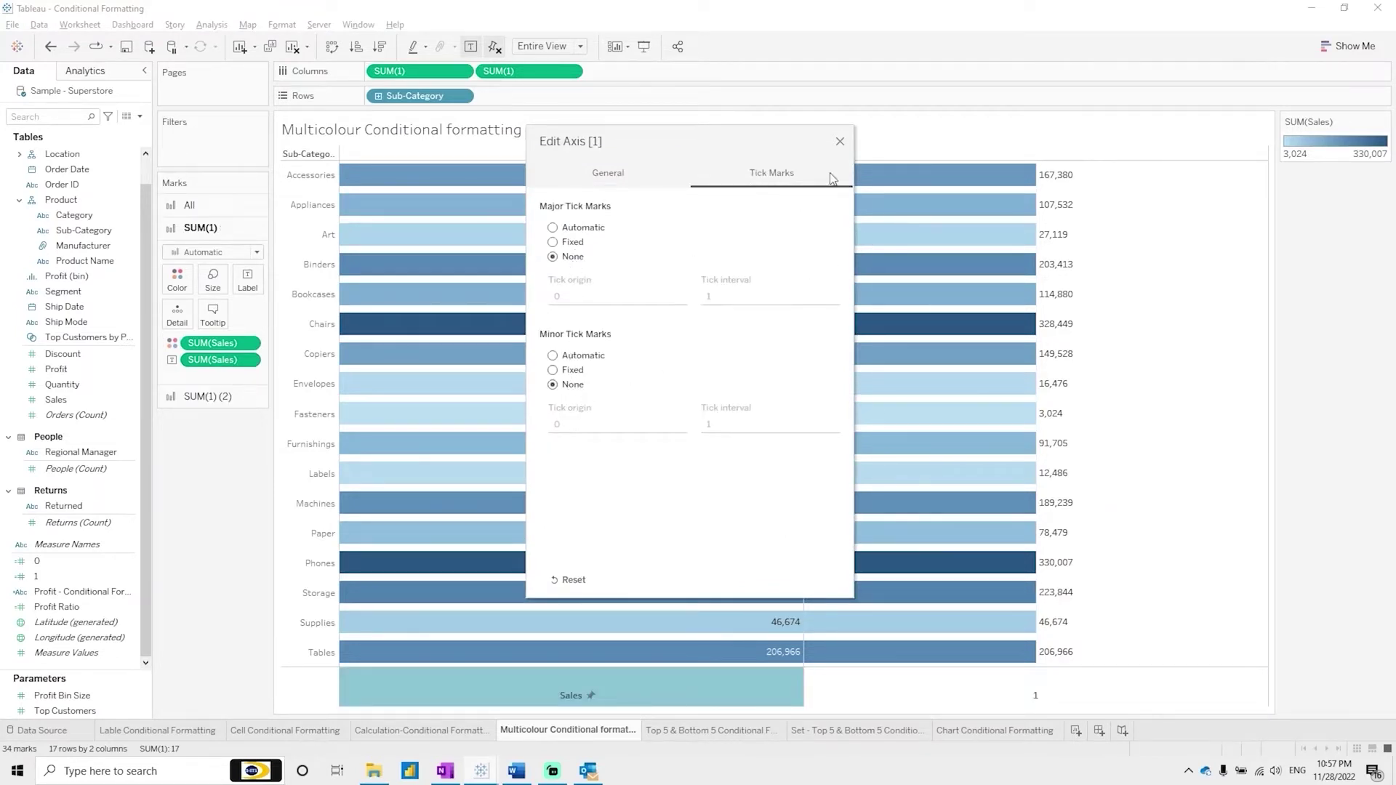
# Step: Fix the second axis's range from 0 to 1 and title it Profit
pyautogui.click(617, 181)
pyautogui.click(553, 270)
pyautogui.doubleClick(771, 322)
pyautogui.write('1')
pyautogui.doubleClick(593, 478)
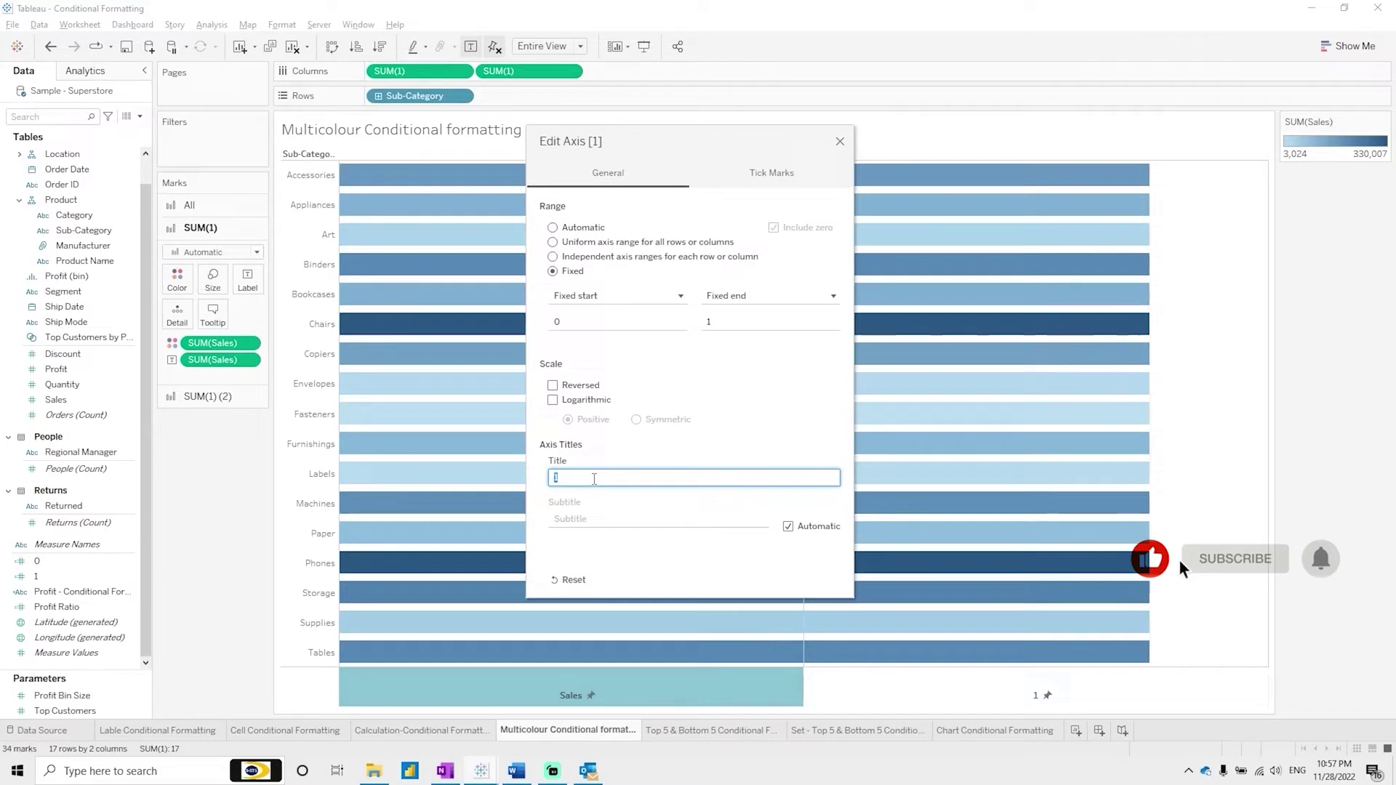
pyautogui.write('Profit')
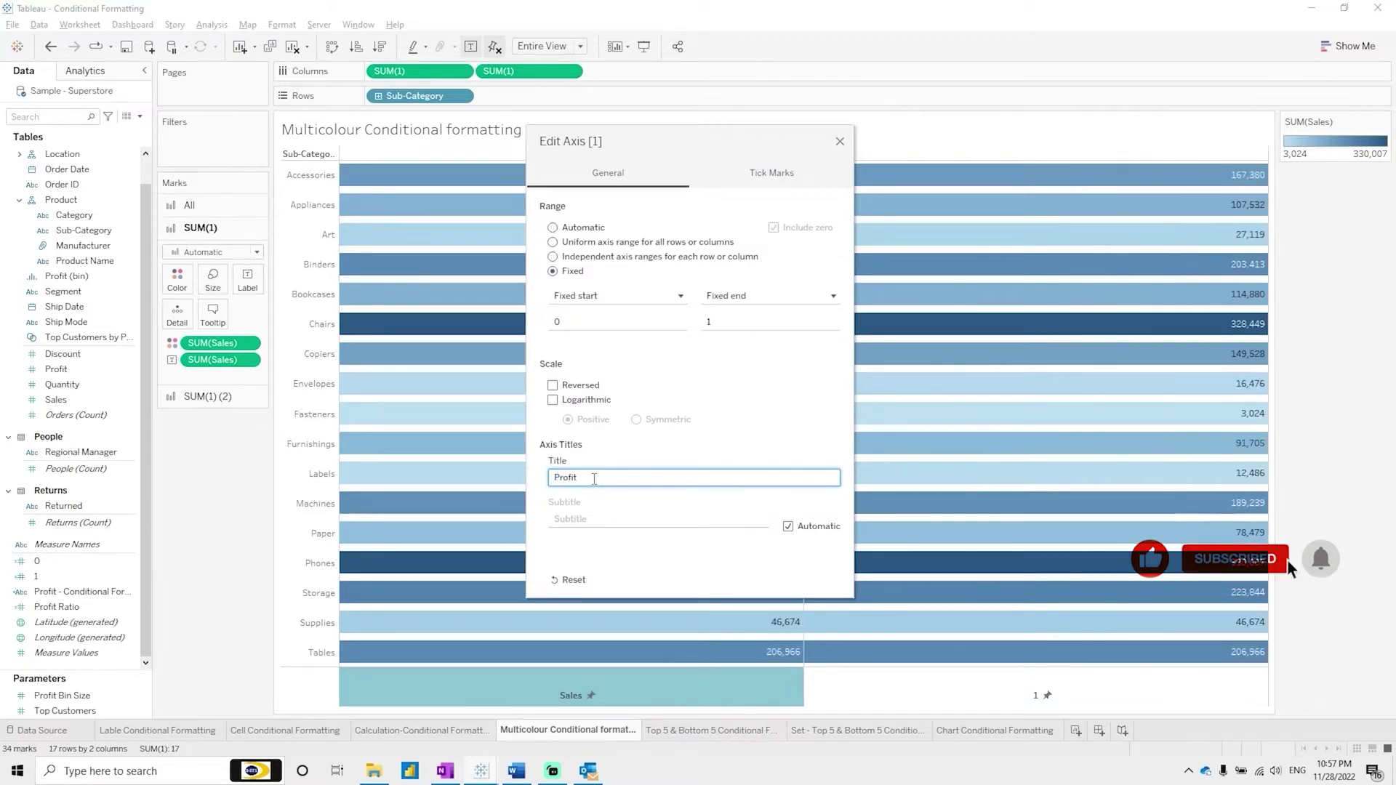
pyautogui.click(839, 138)
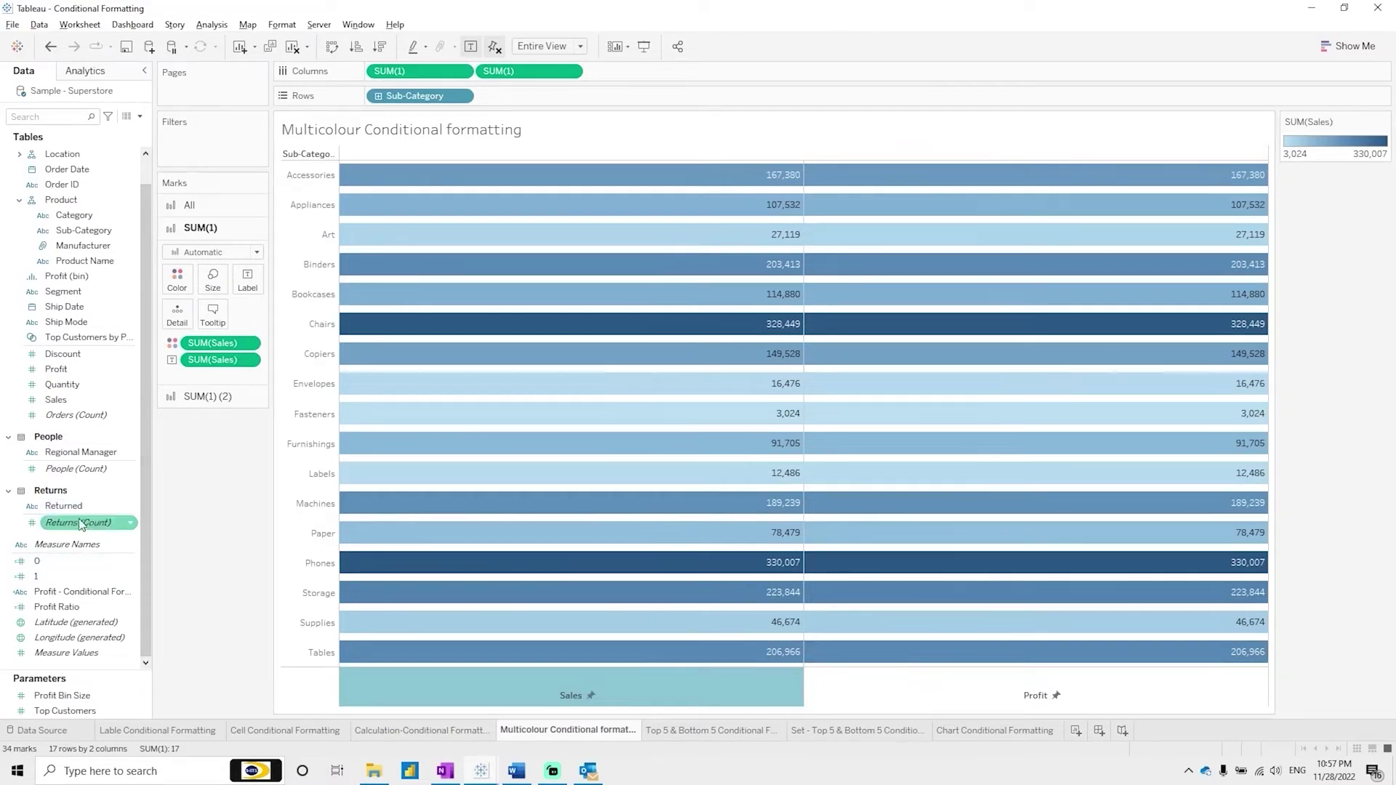
# Step: Try replacing the second SUM(1) on Columns with Profit, and undo the replacement
pyautogui.moveTo(67, 371); pyautogui.dragTo(517, 70)
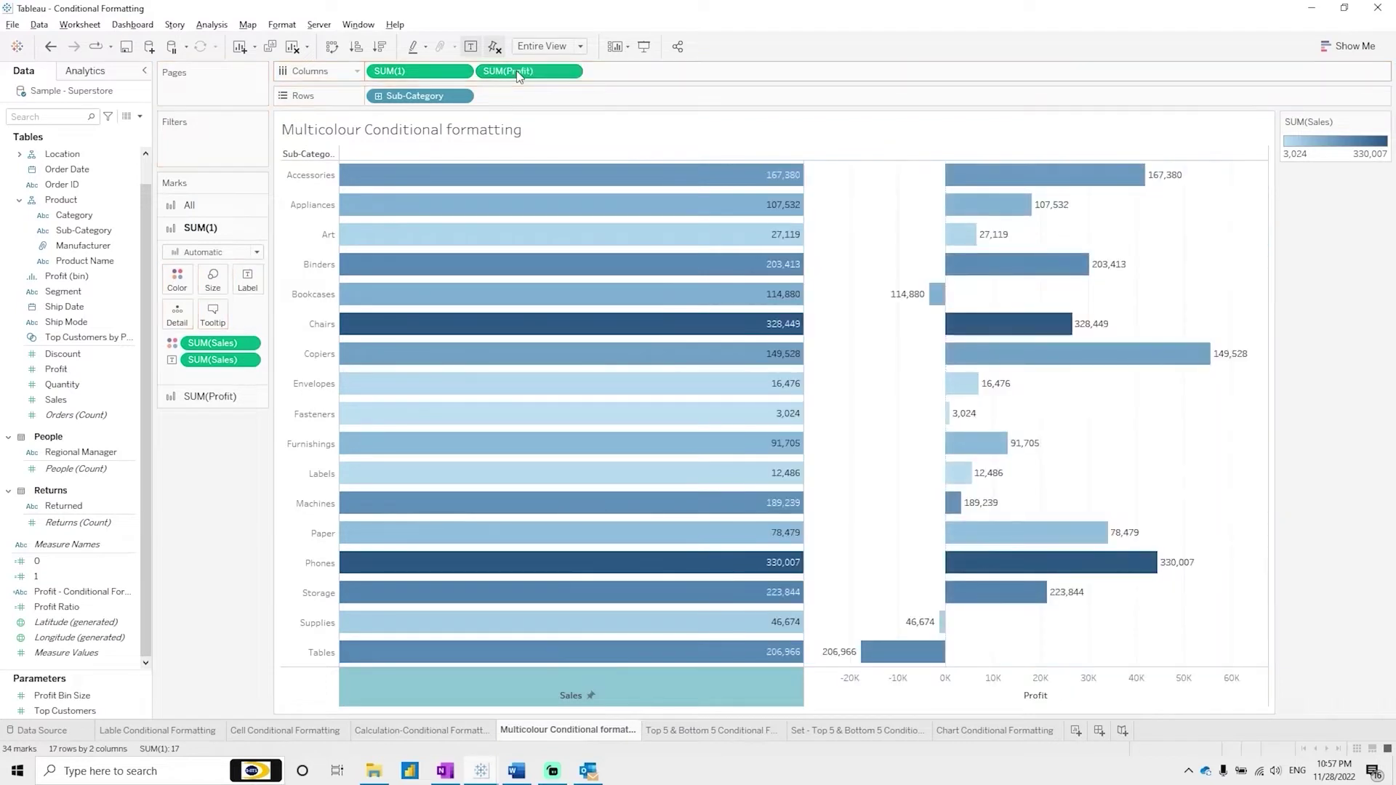
pyautogui.hotkey('ctrl', 'z')
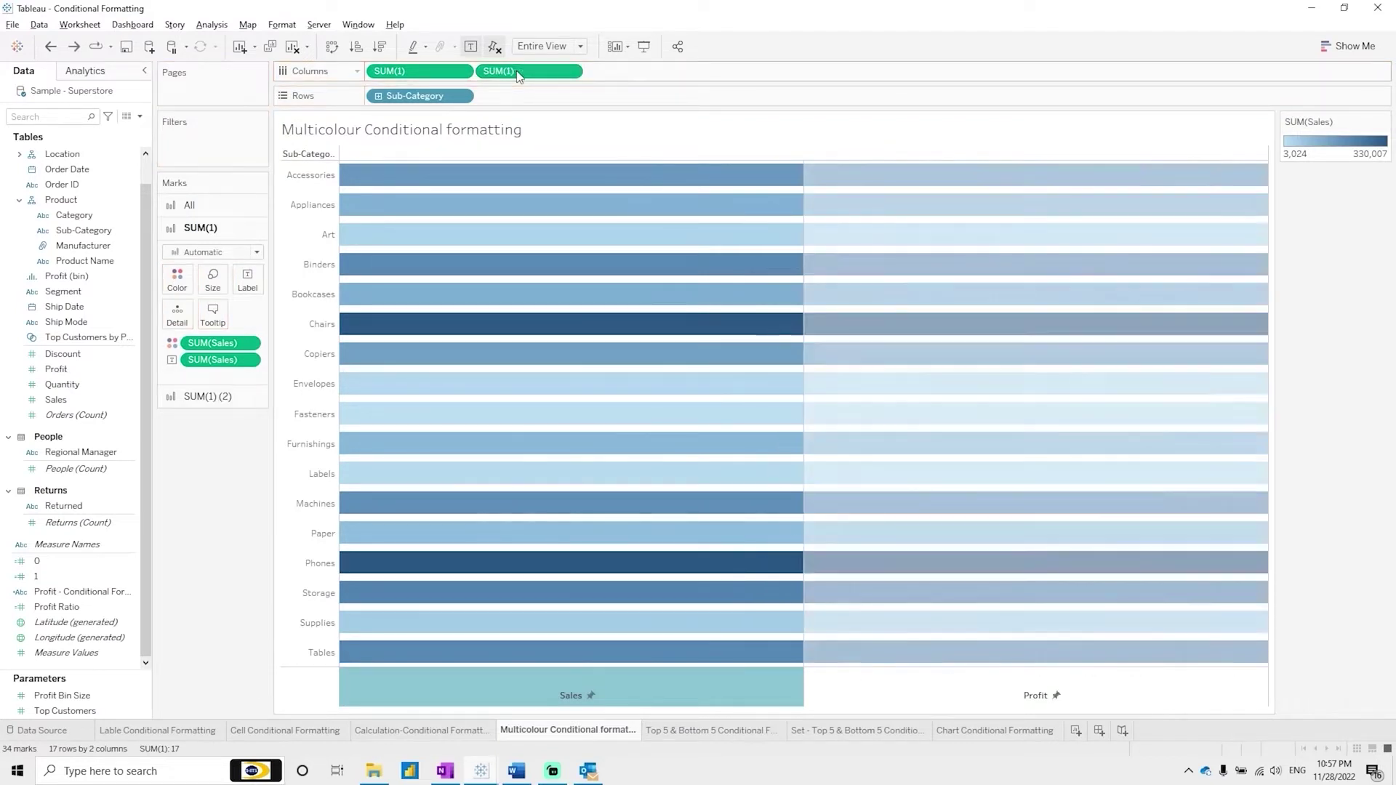
# Step: Colour and label the second column's bars by Profit in place of Sales
pyautogui.click(207, 396)
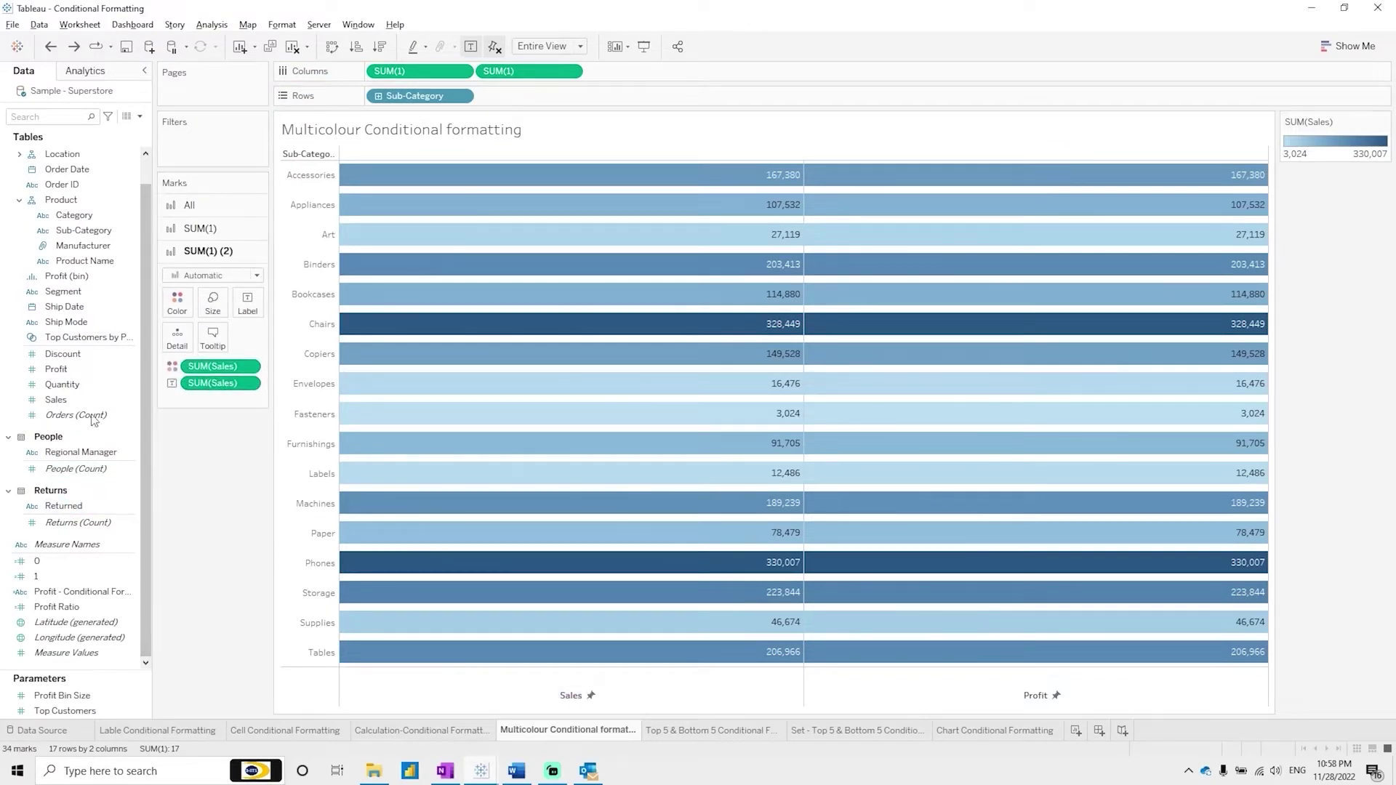
pyautogui.moveTo(59, 369); pyautogui.dragTo(208, 383)
pyautogui.moveTo(85, 374); pyautogui.dragTo(221, 371)
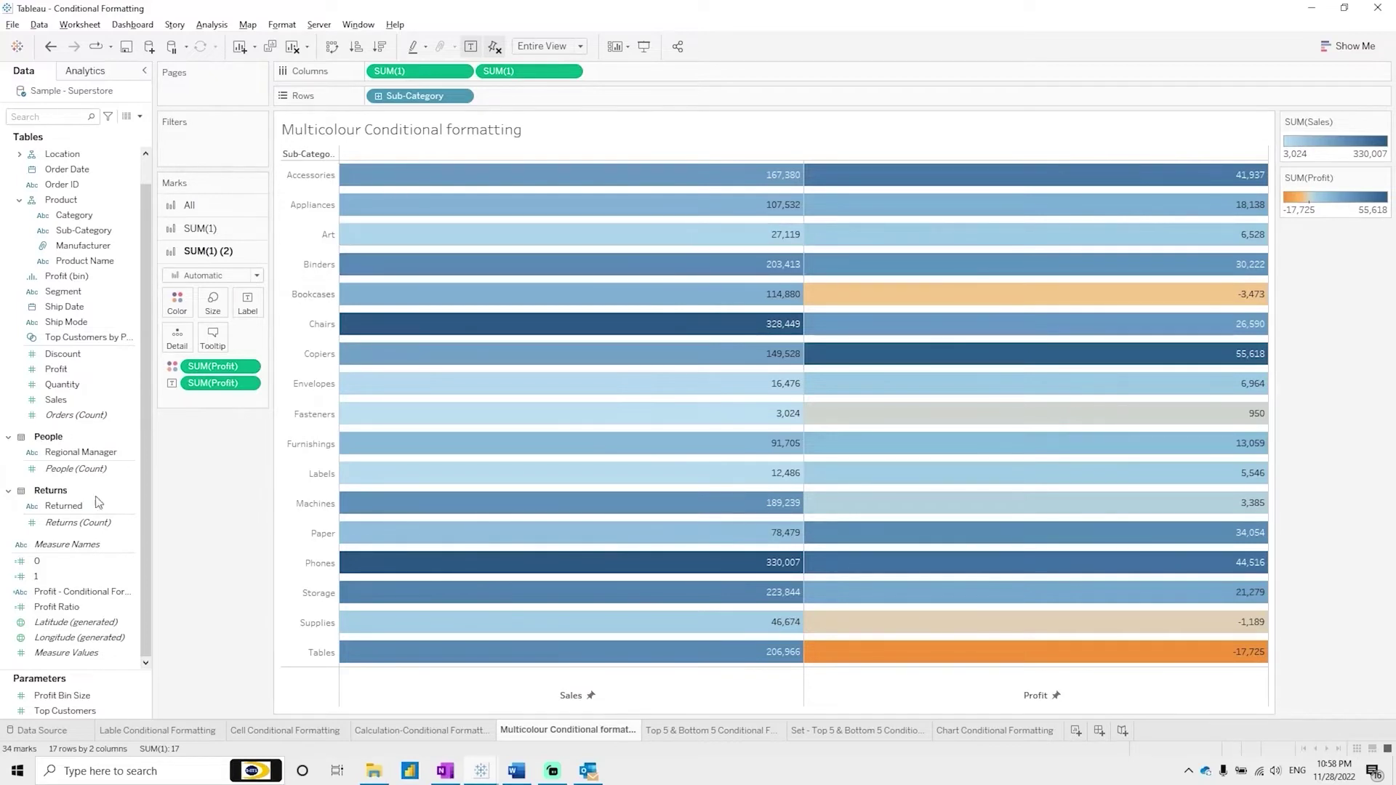
# Step: Add a third copy of field 1 to Columns and fix its axis range from 0 to 1
pyautogui.click(67, 577)
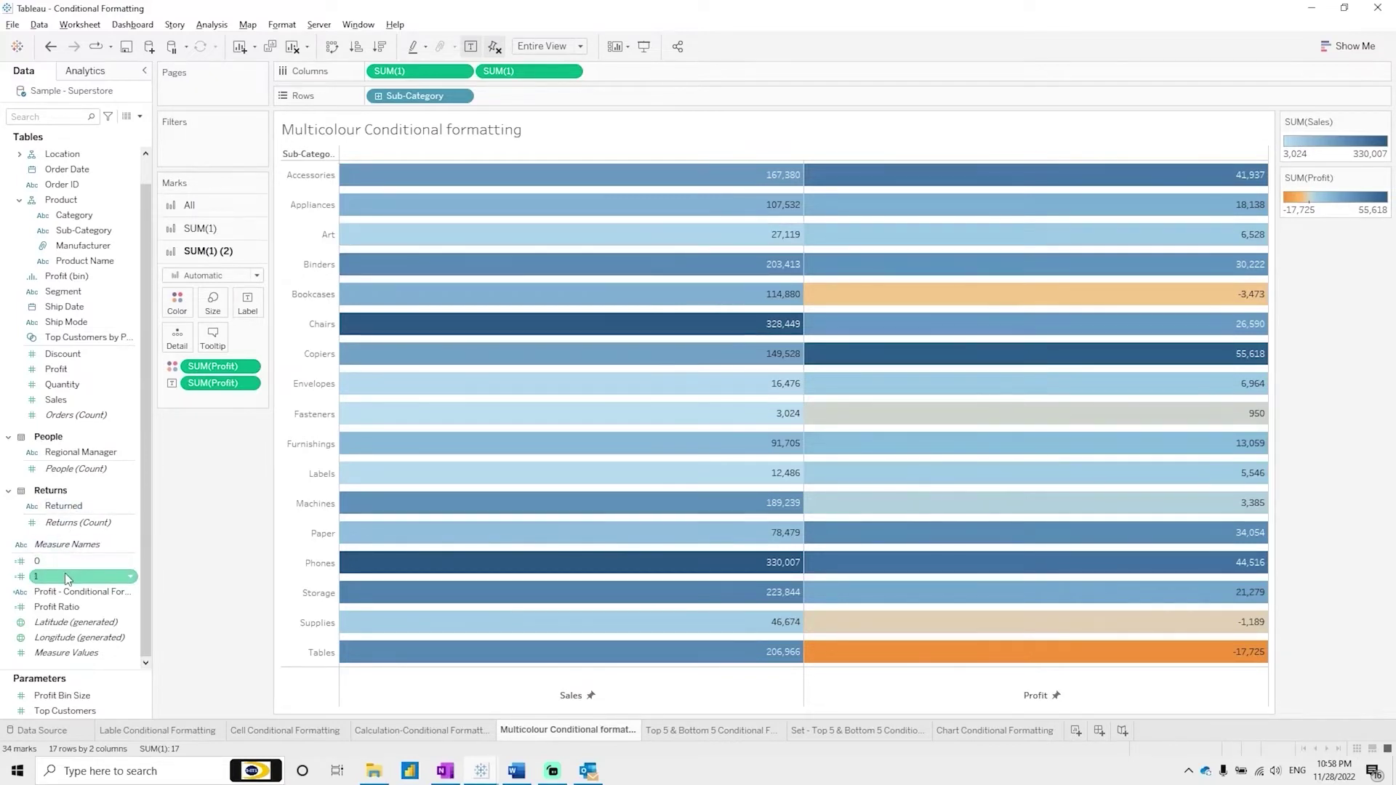
pyautogui.moveTo(68, 578); pyautogui.dragTo(701, 69)
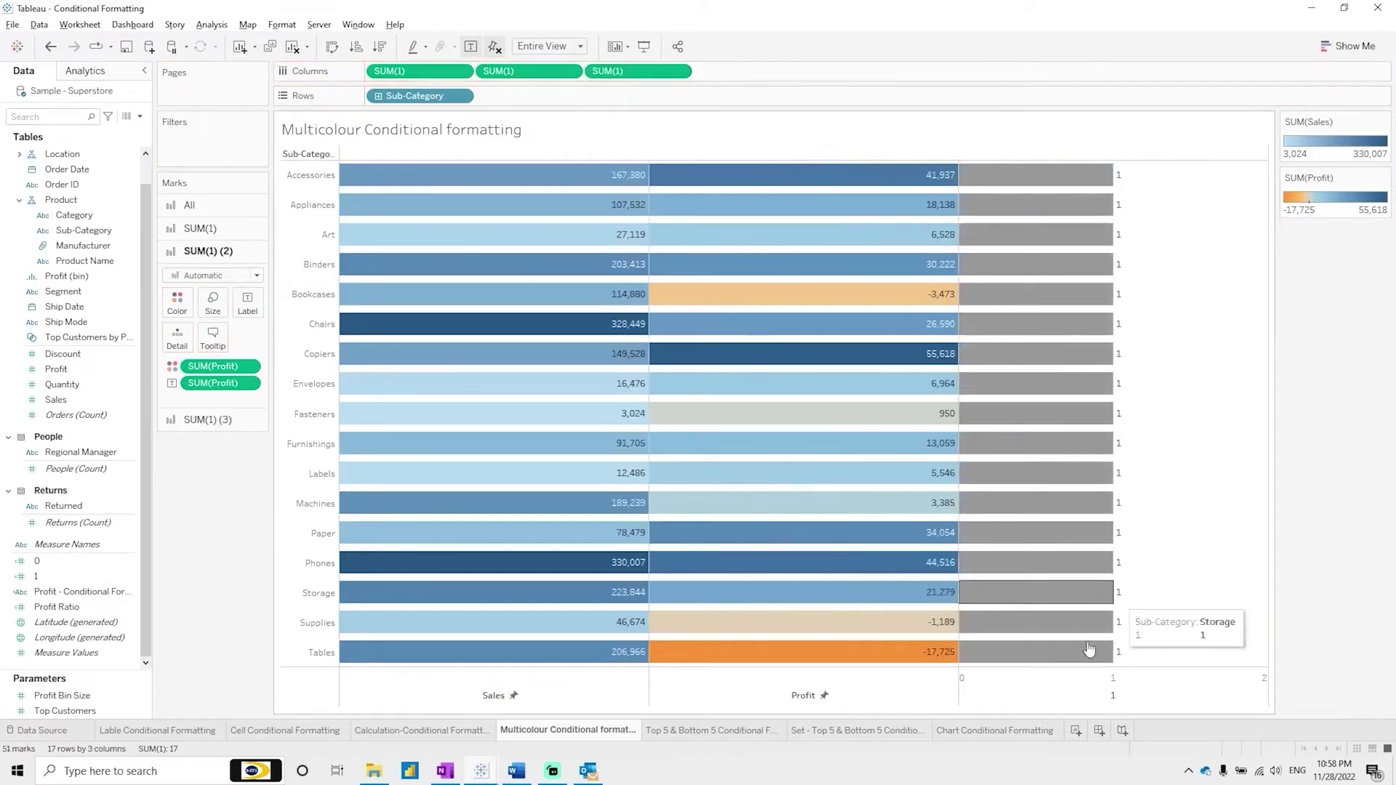
pyautogui.rightClick(1094, 687)
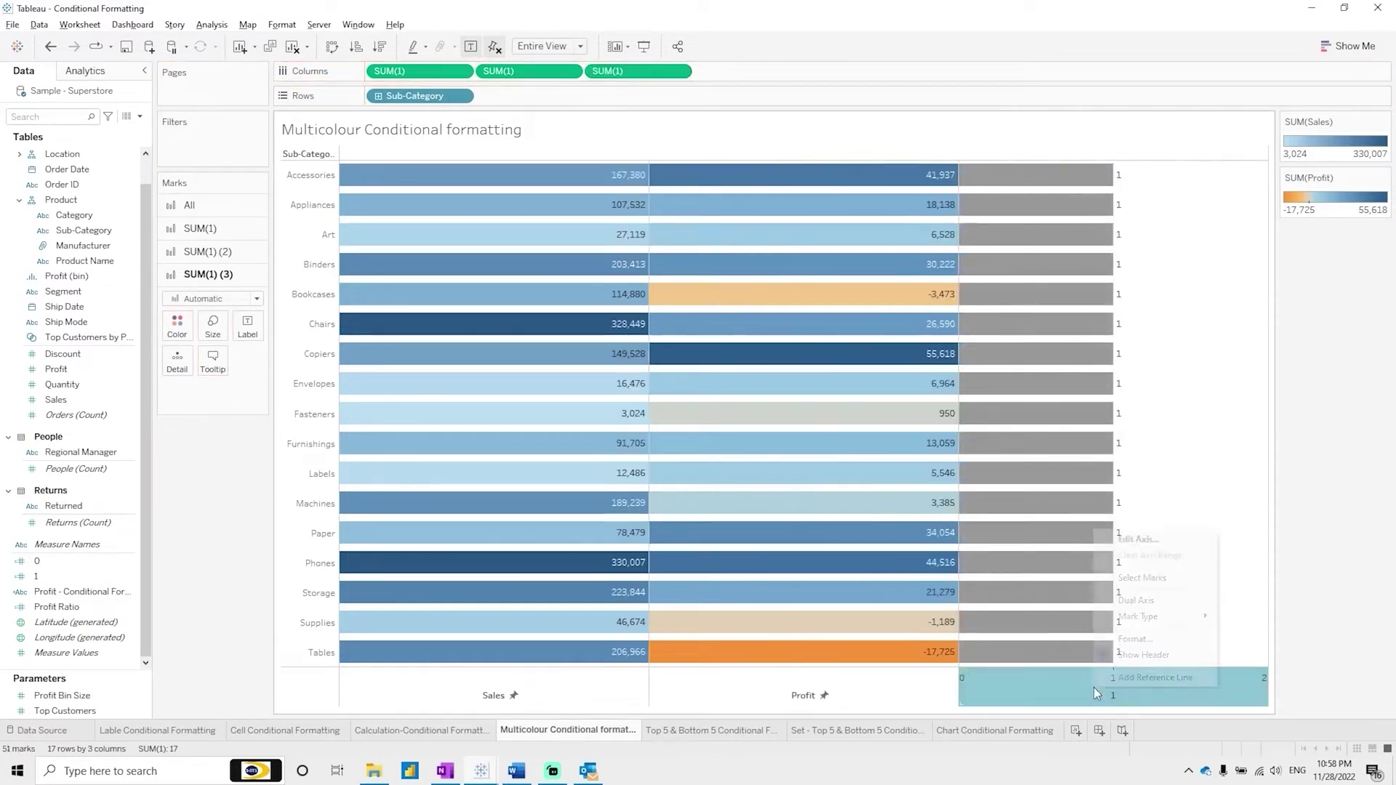
pyautogui.click(1154, 540)
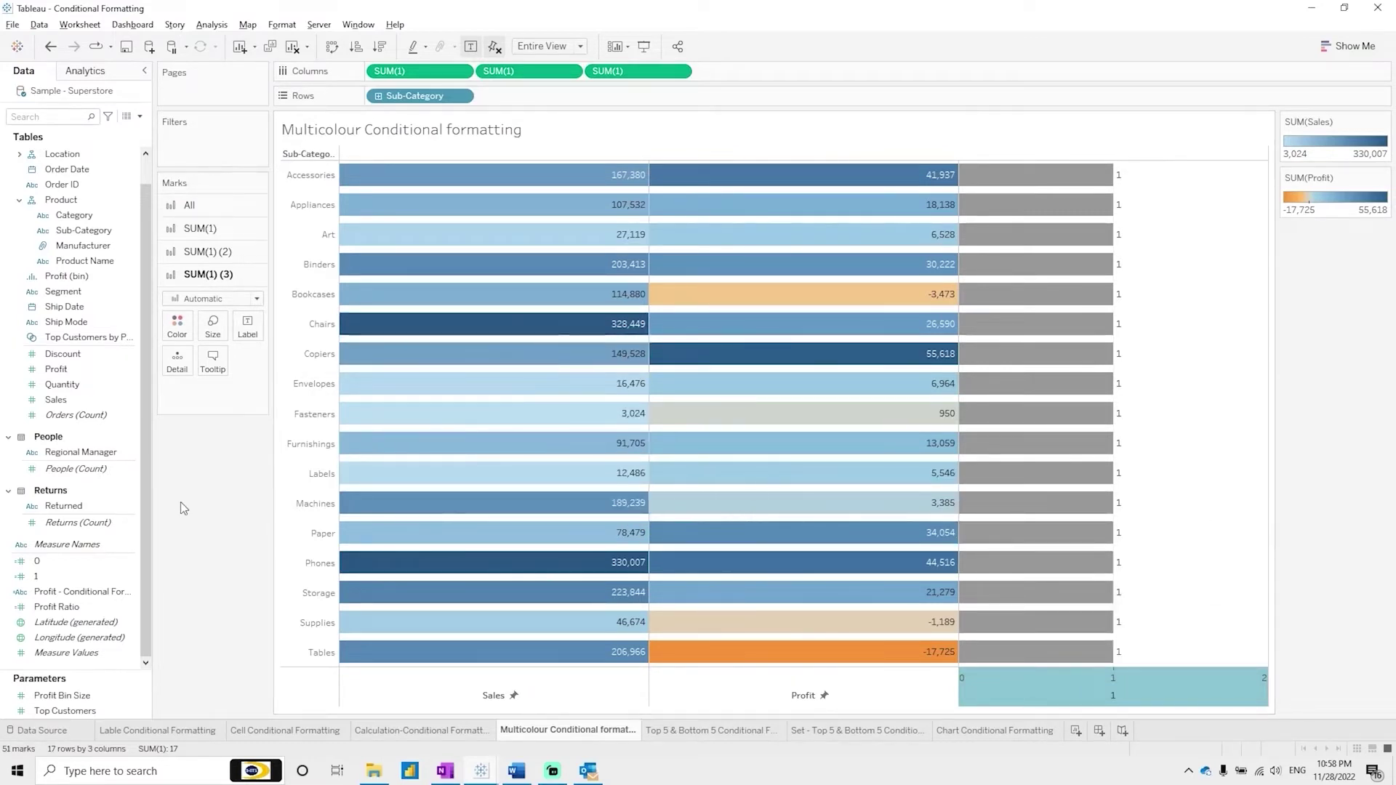
pyautogui.click(563, 273)
pyautogui.click(745, 323)
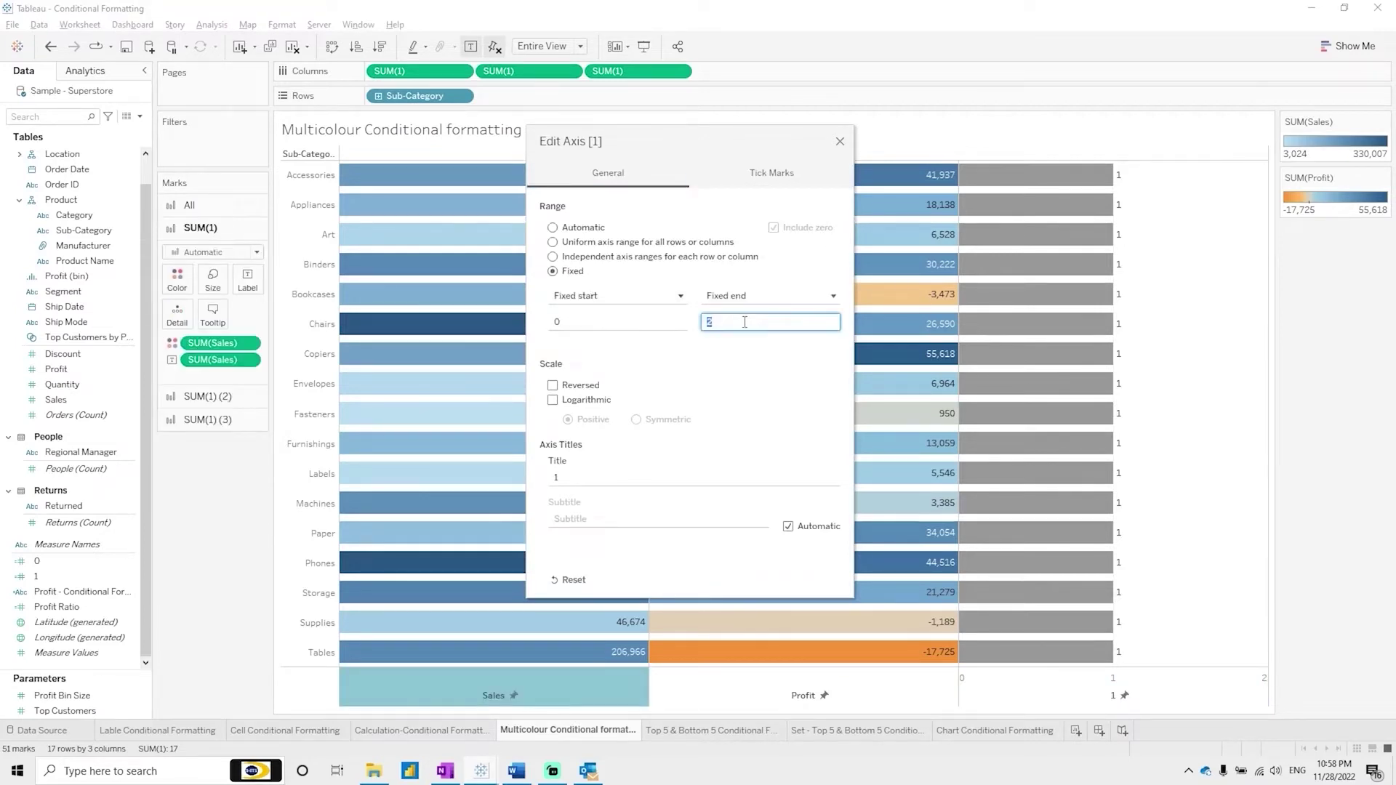
# Step: Title the third axis Quantity and set its major and minor tick marks to None
pyautogui.click(598, 477)
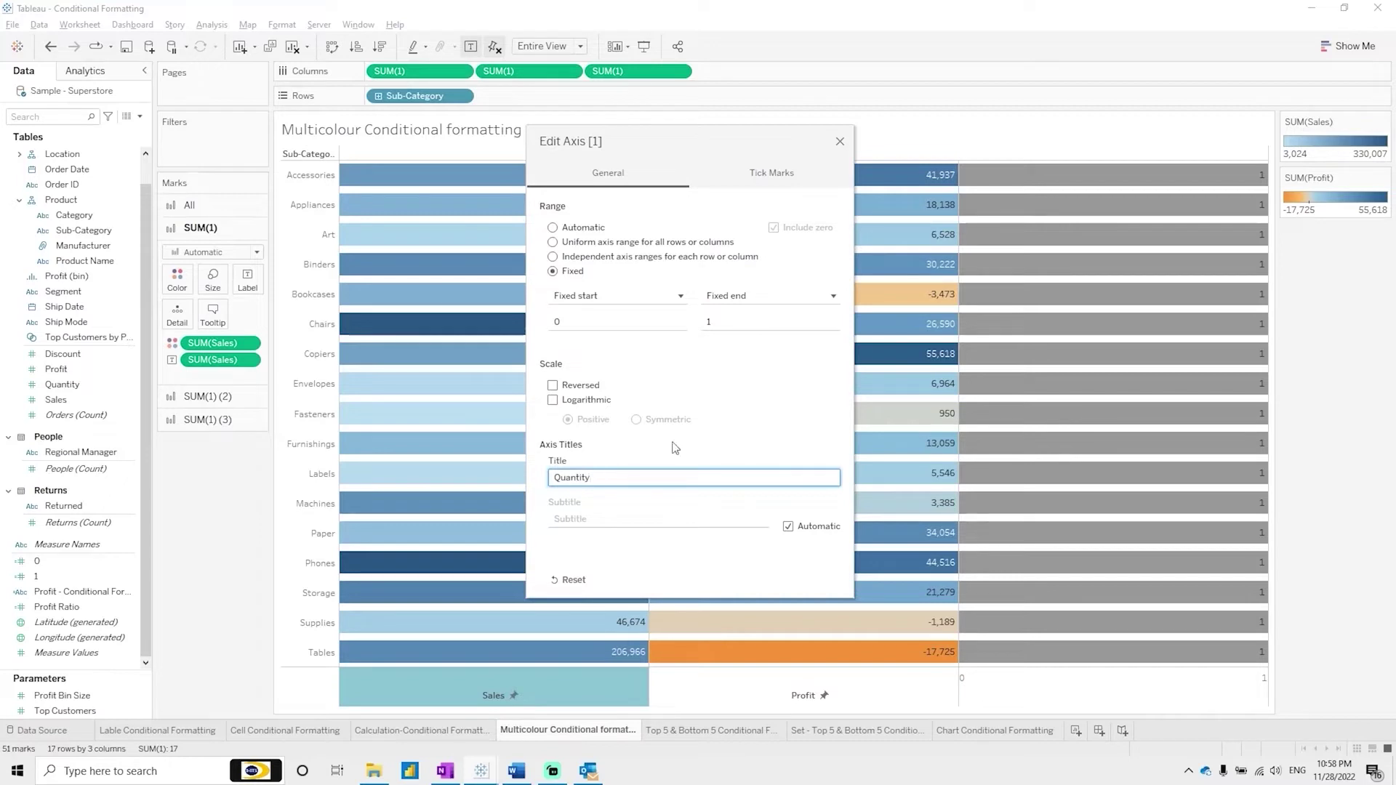
pyautogui.click(772, 173)
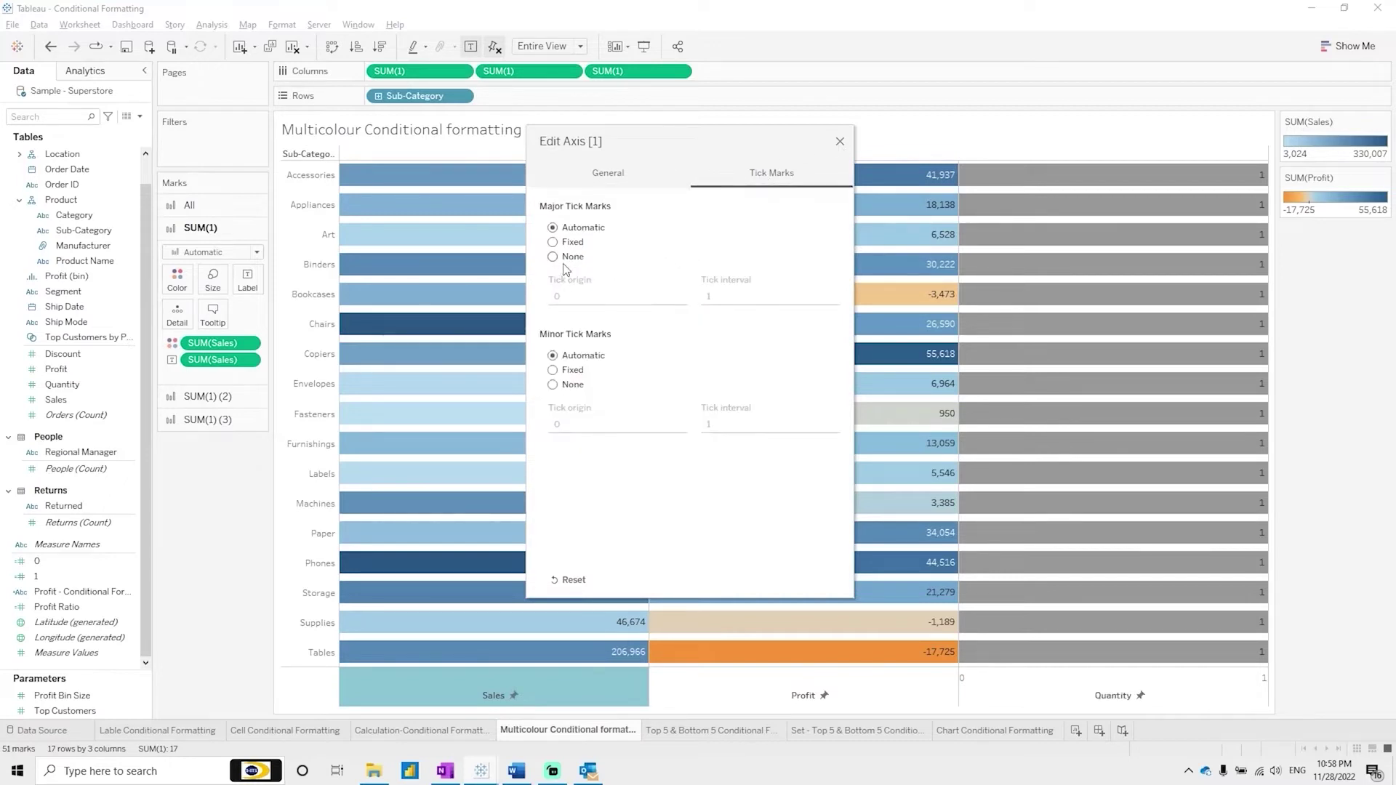
pyautogui.click(839, 143)
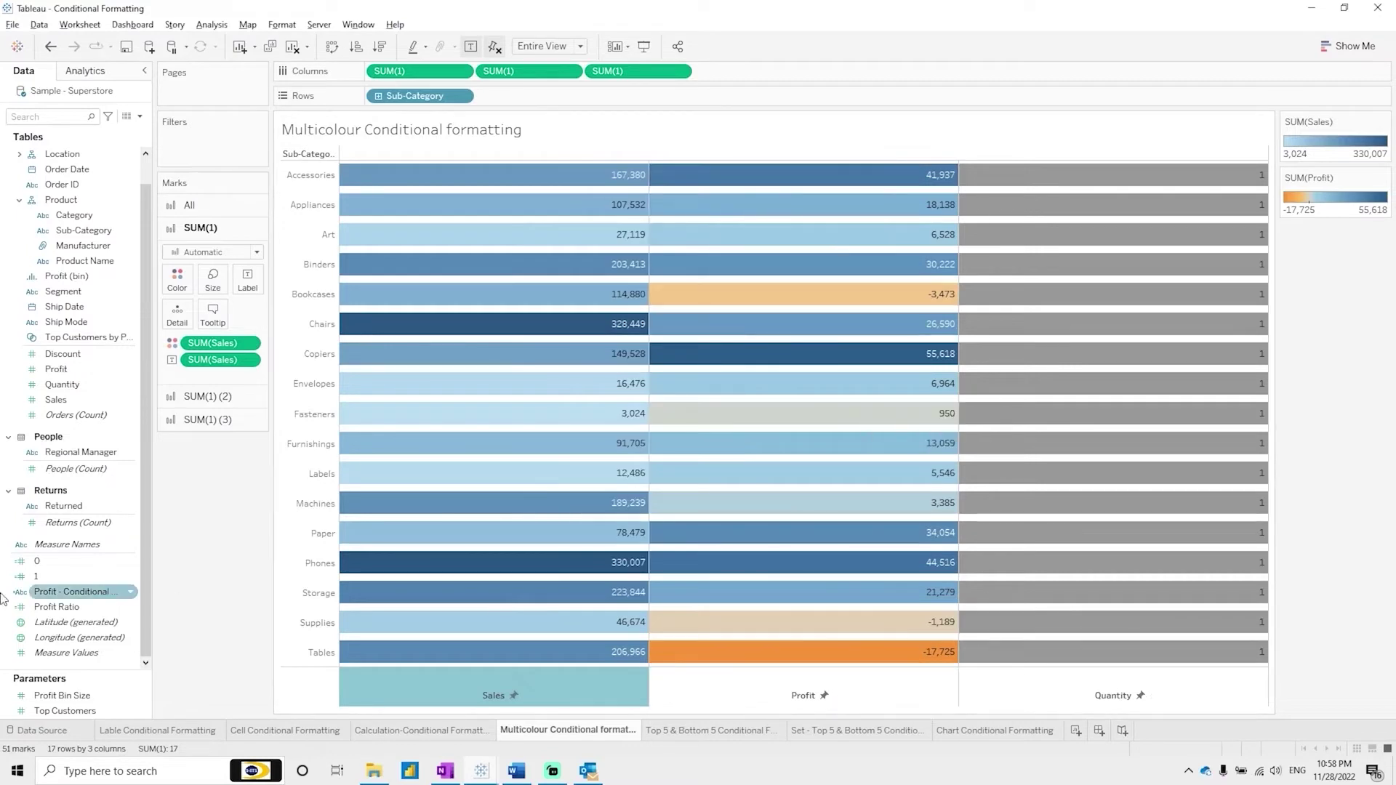
# Step: Colour and label the third column's bars by Quantity
pyautogui.click(62, 387)
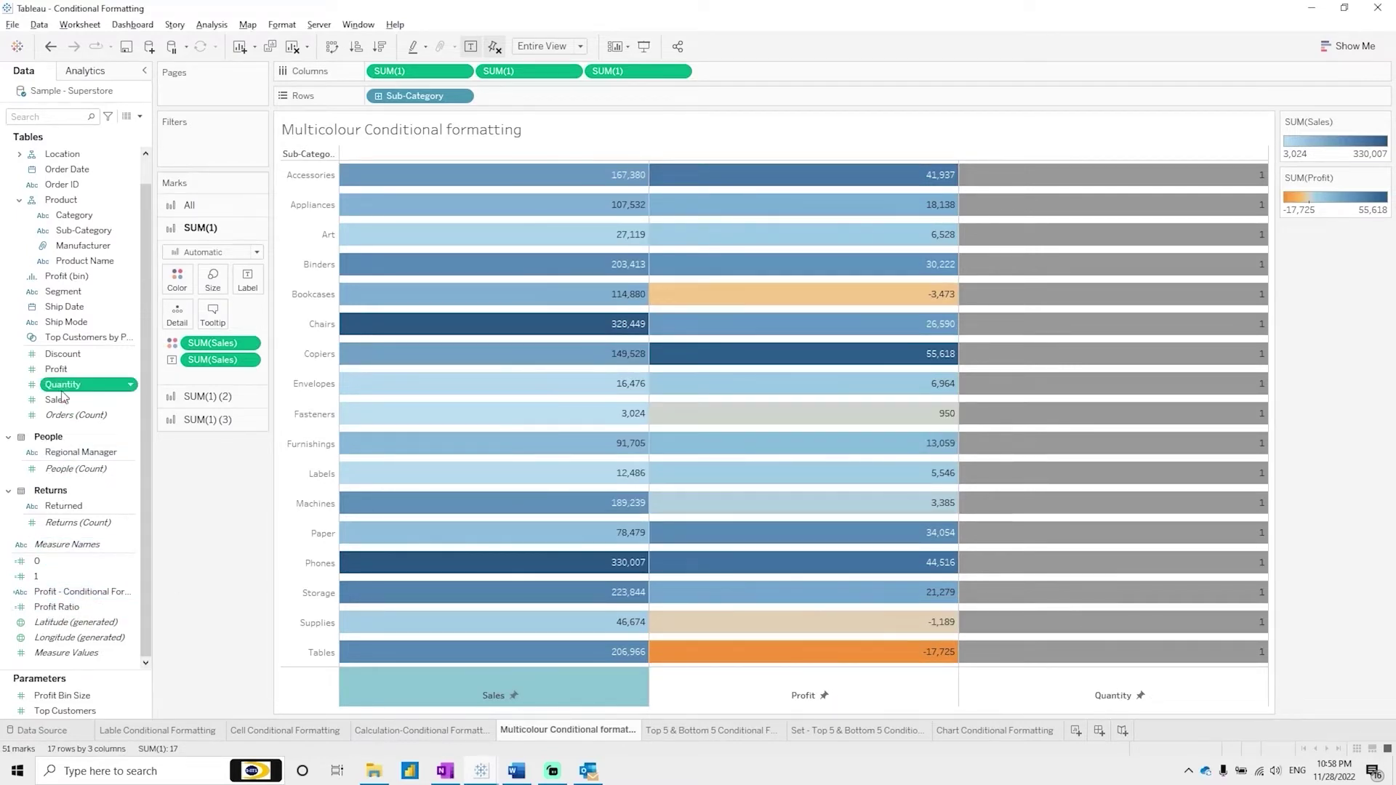
pyautogui.click(208, 420)
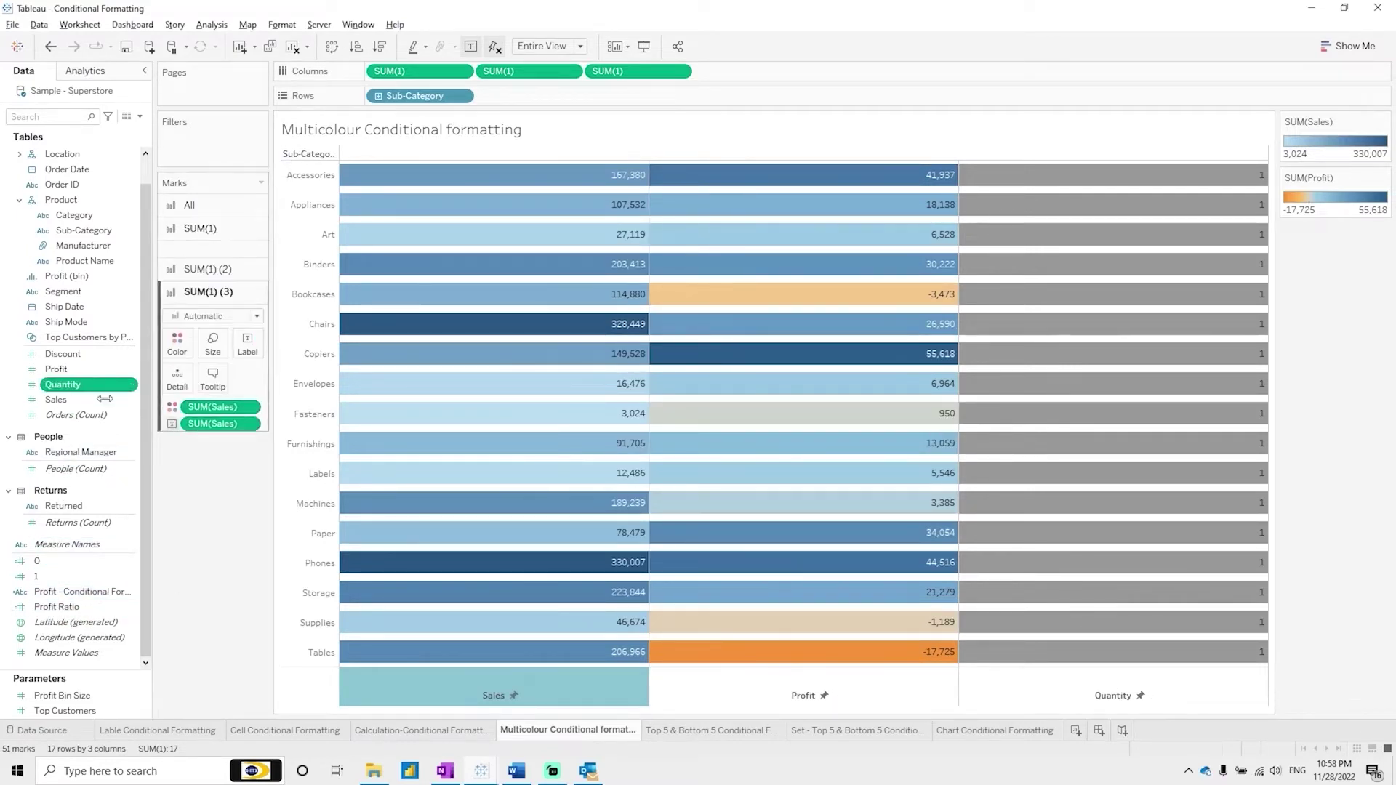
pyautogui.moveTo(63, 384)
pyautogui.mouseDown()
pyautogui.moveTo(137, 364)
pyautogui.moveTo(176, 326)
pyautogui.mouseUp()
pyautogui.moveTo(63, 384); pyautogui.dragTo(241, 328)
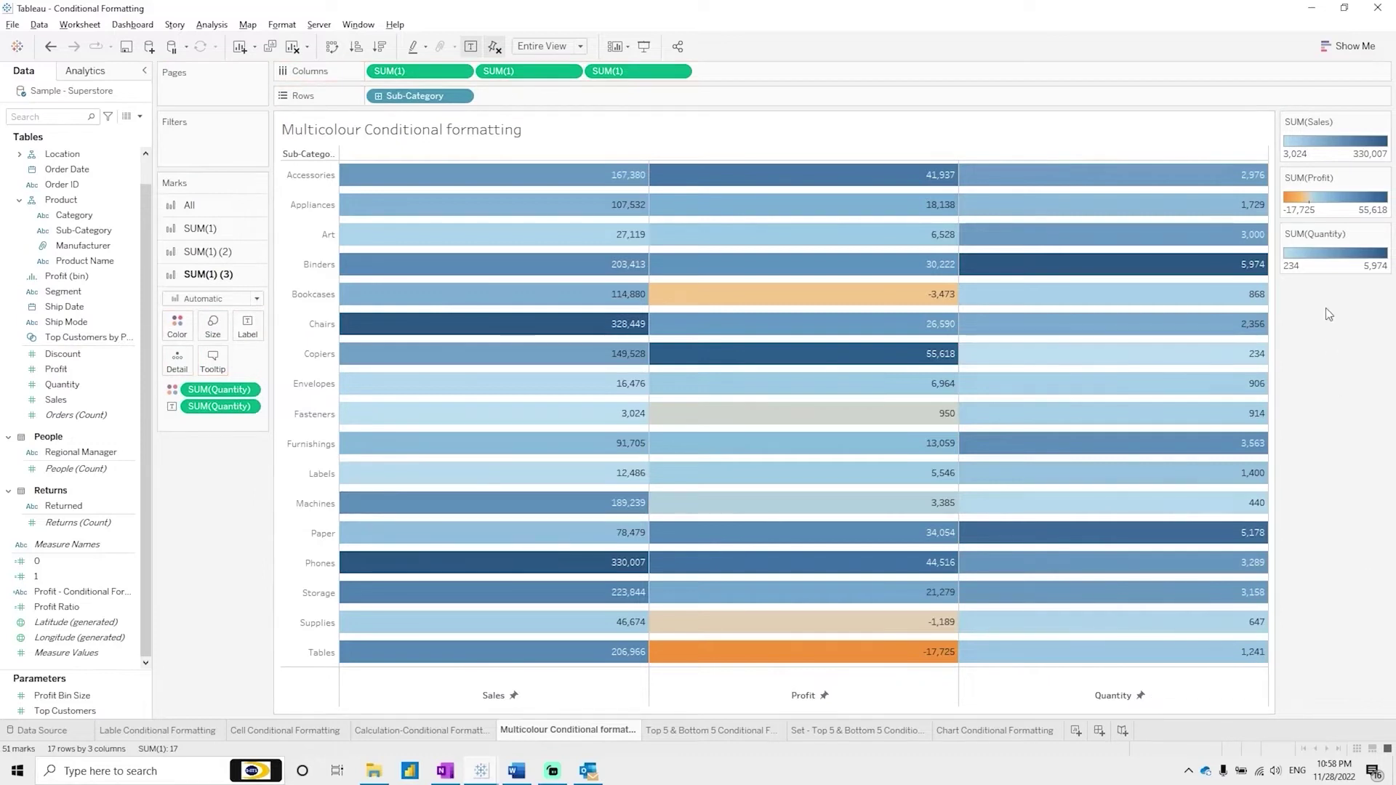
# Step: Apply the Green-Gold palette to the Sales colours
pyautogui.doubleClick(1350, 145)
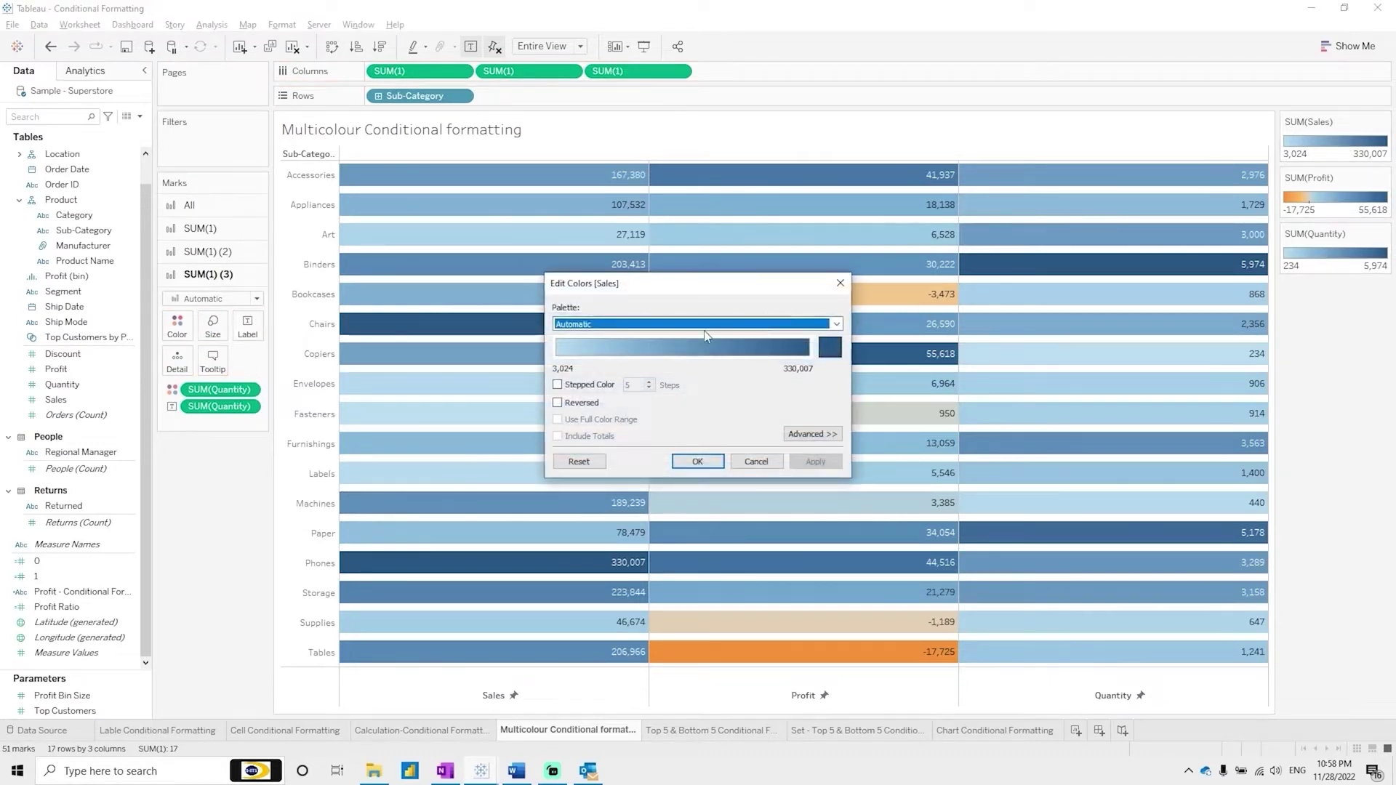
pyautogui.click(704, 326)
pyautogui.click(595, 454)
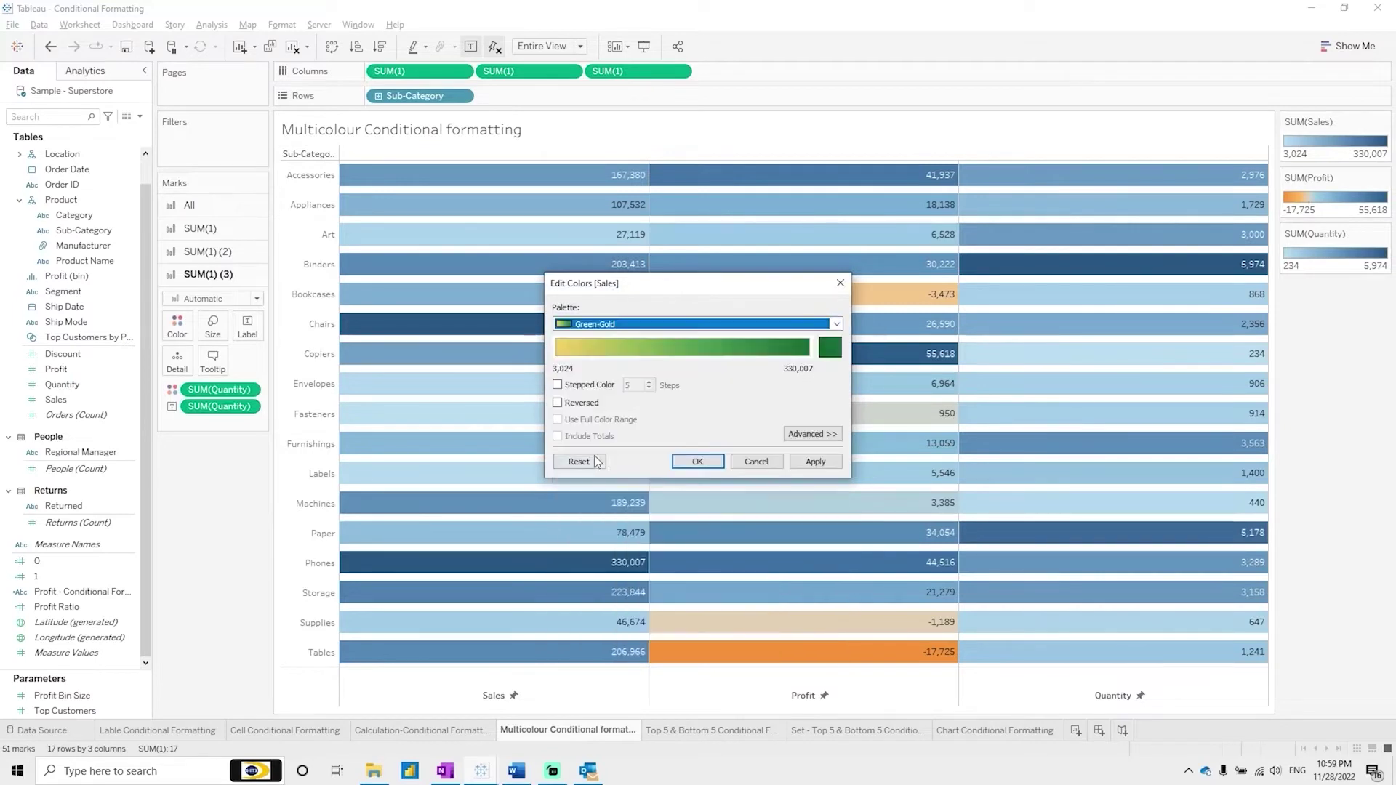
pyautogui.click(815, 462)
pyautogui.click(697, 462)
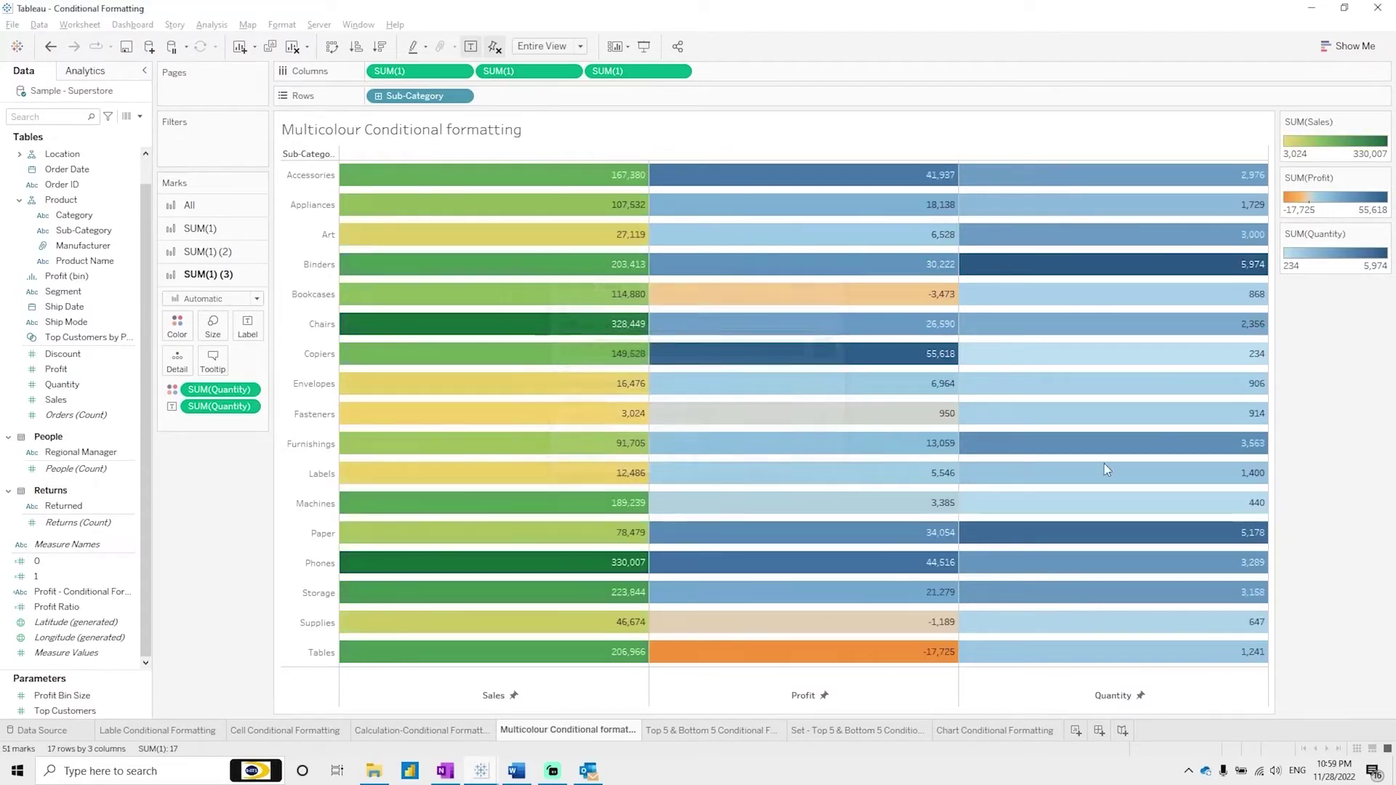
# Step: Apply the Blue-Green Sequential palette to the Quantity colours
pyautogui.doubleClick(1296, 258)
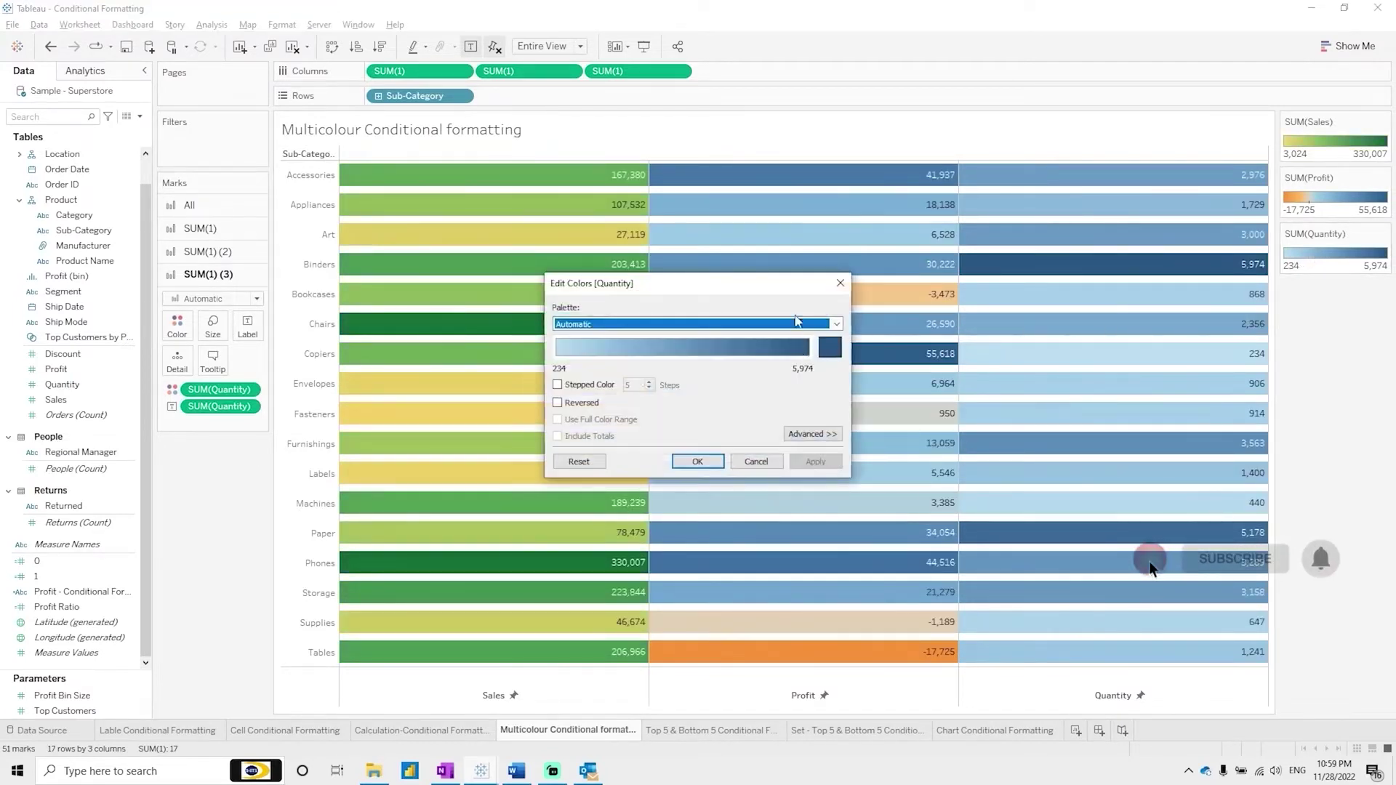
pyautogui.click(753, 328)
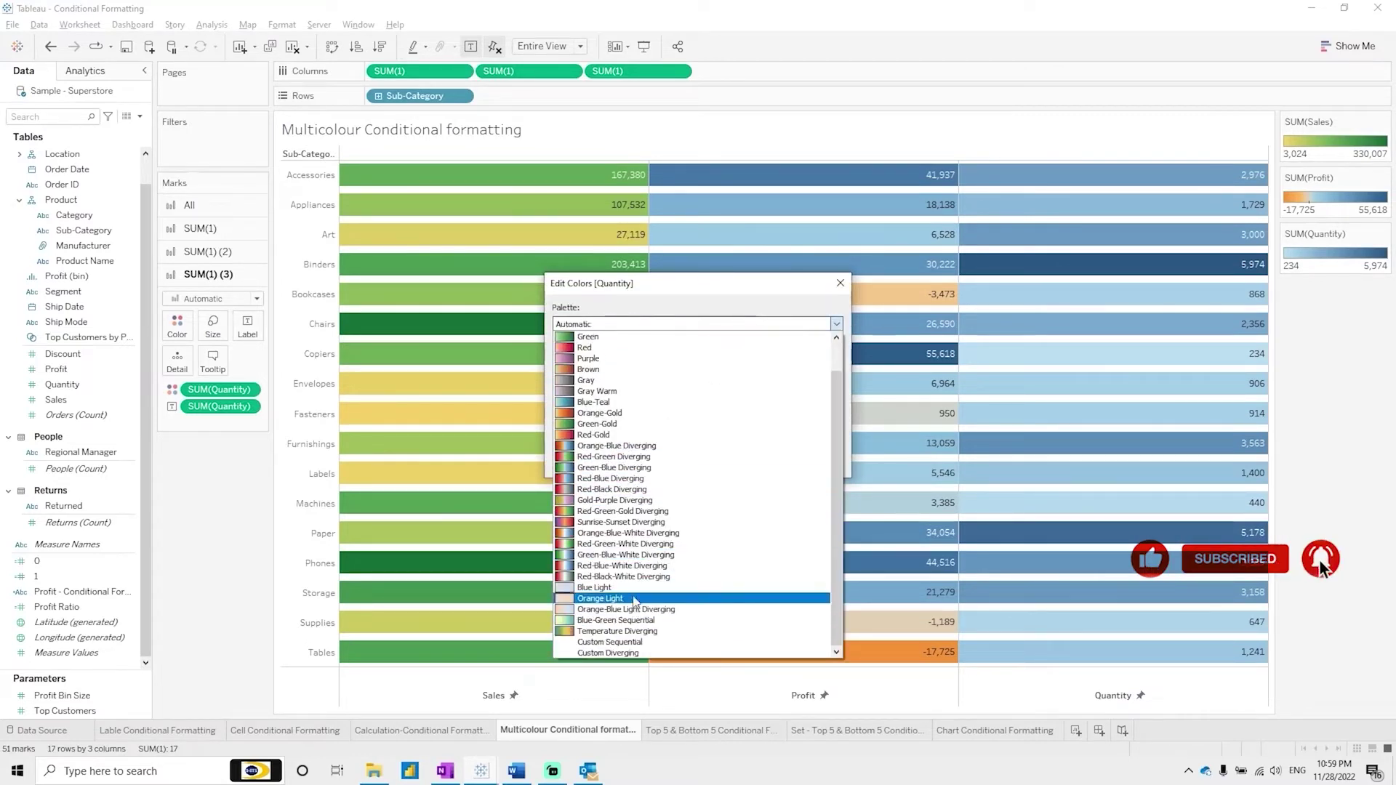
pyautogui.click(645, 502)
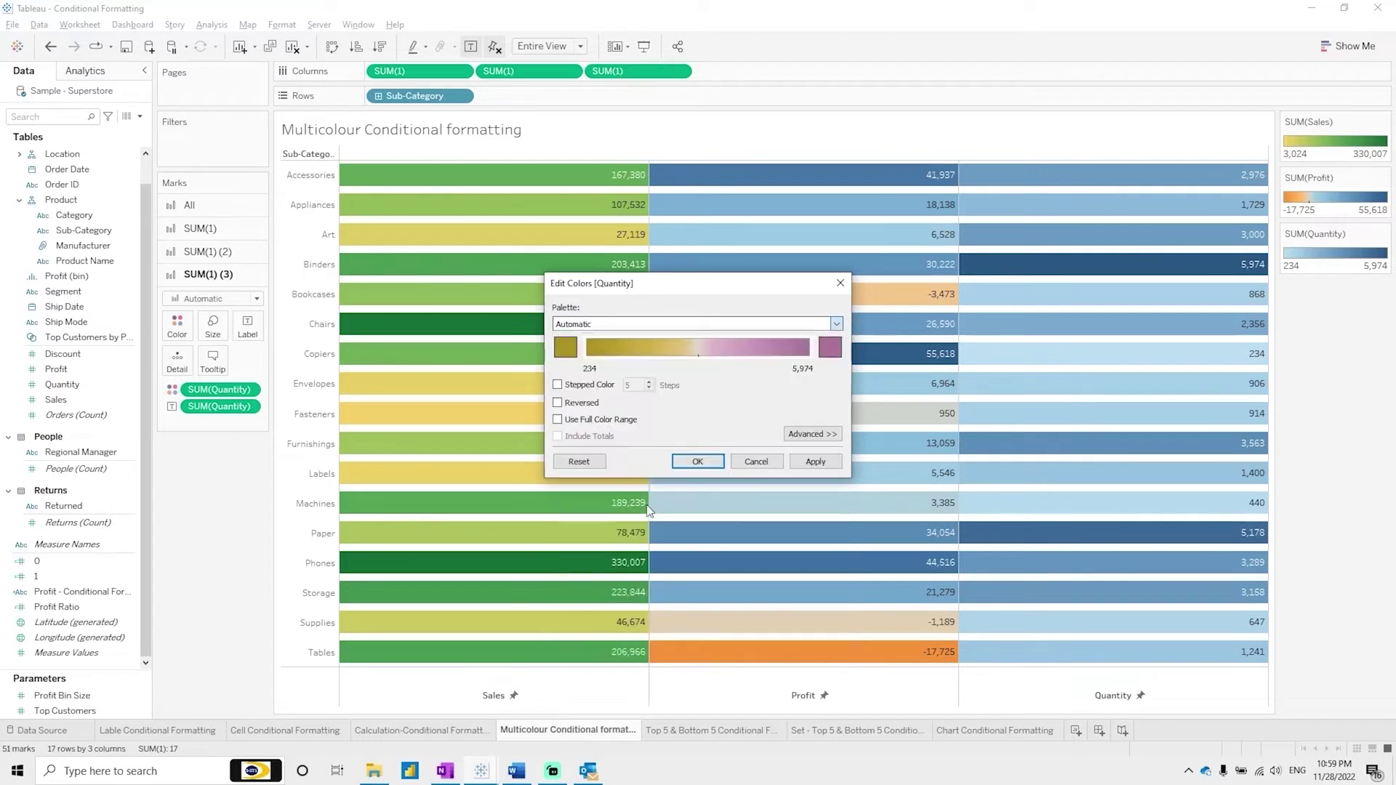
pyautogui.click(805, 325)
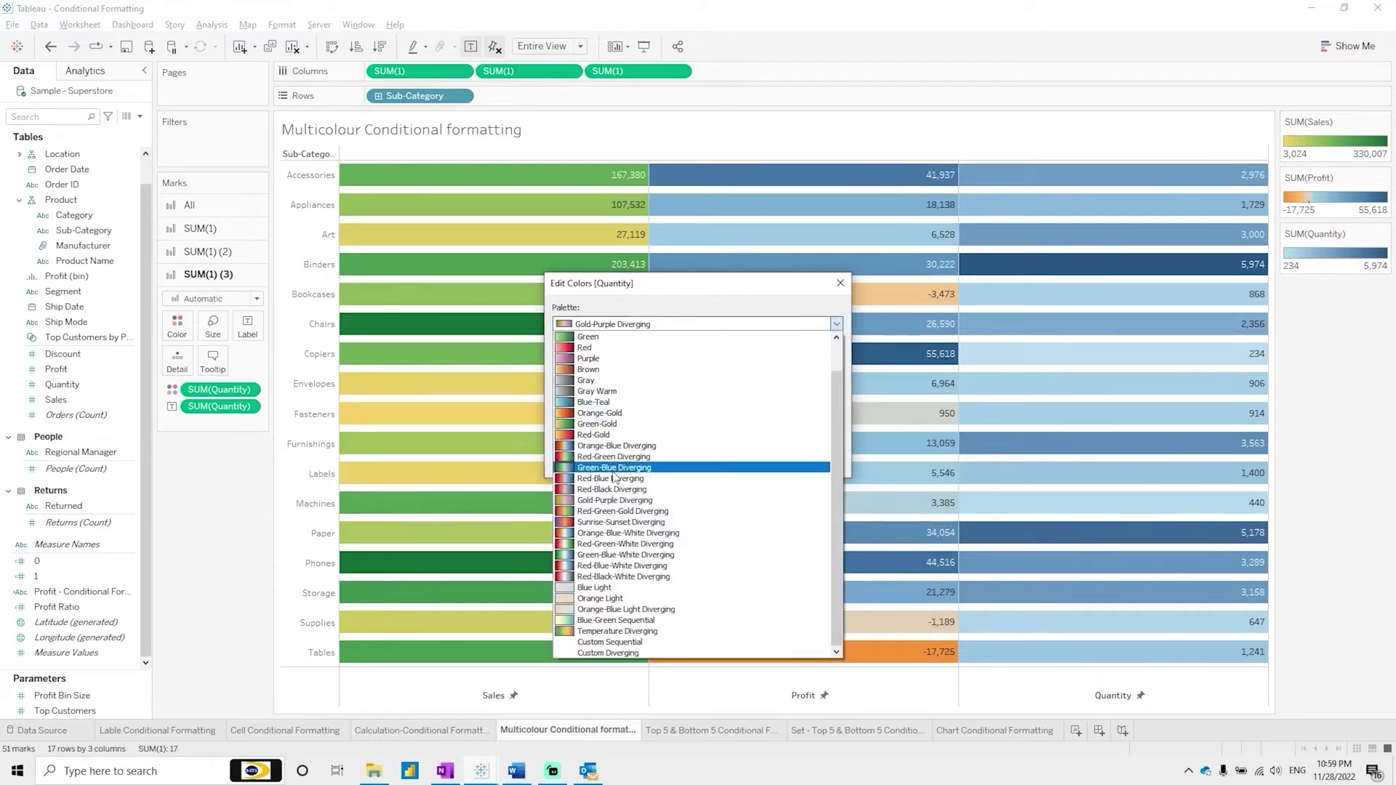
pyautogui.click(616, 620)
pyautogui.click(801, 462)
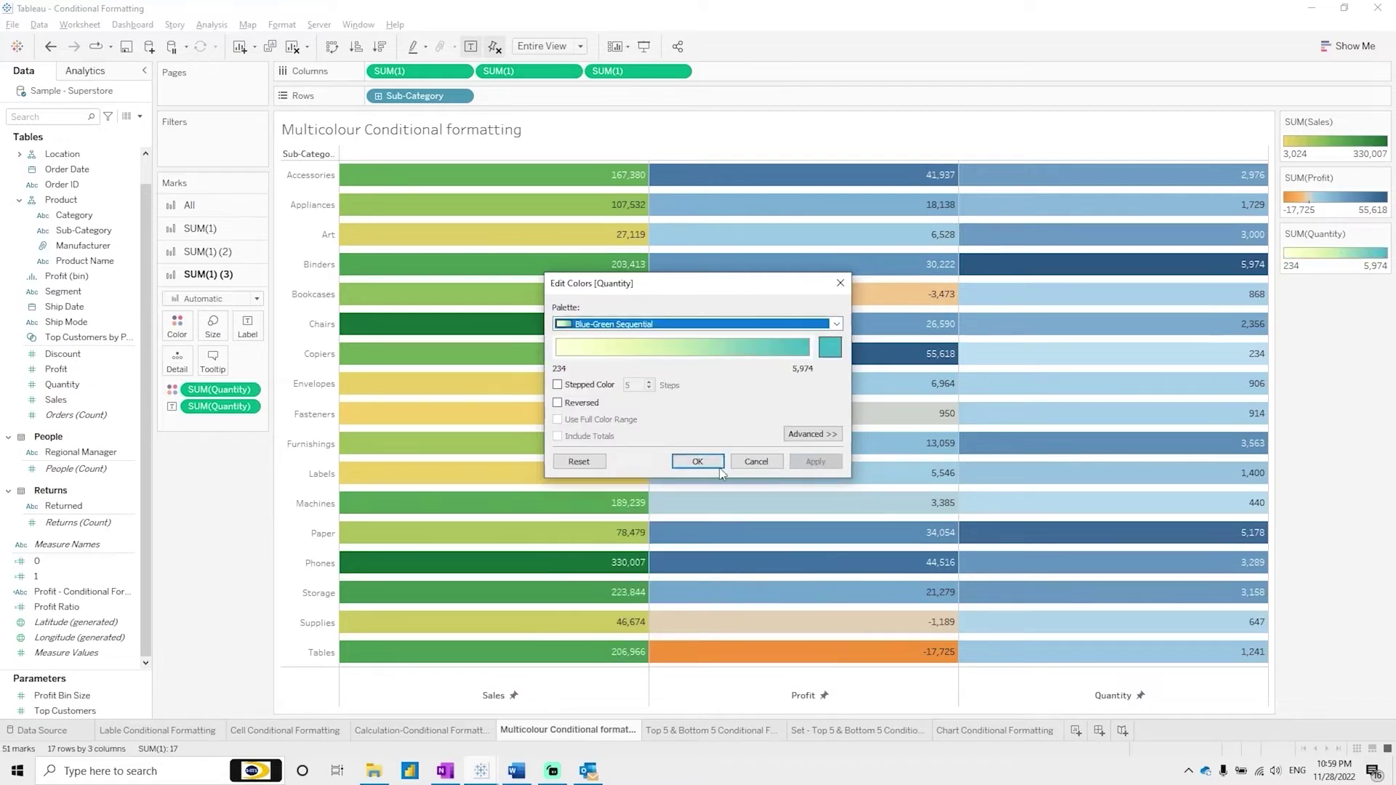
pyautogui.click(709, 461)
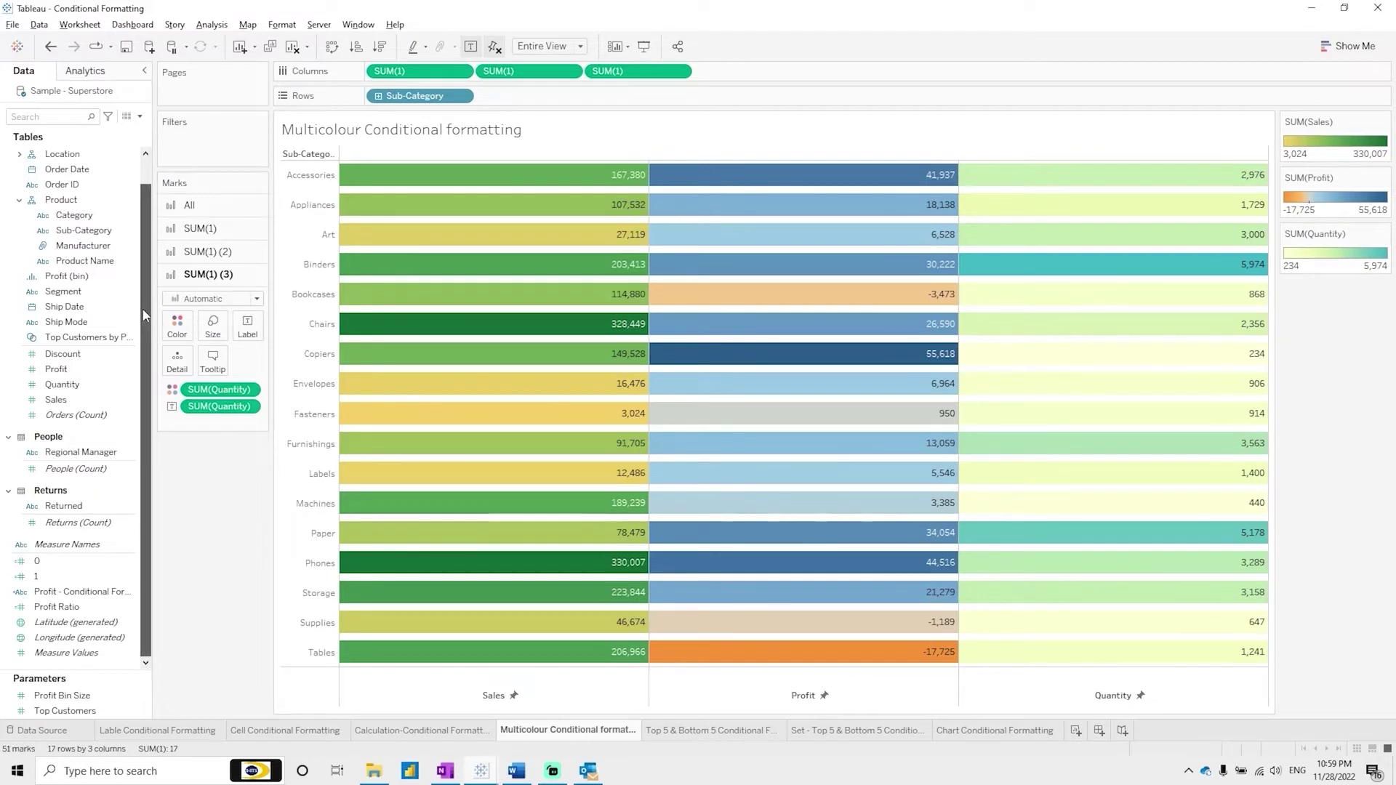
# Step: Review the formula of the Profit - Conditional Formatting calculated field and close it
pyautogui.click(104, 595)
pyautogui.rightClick(104, 595)
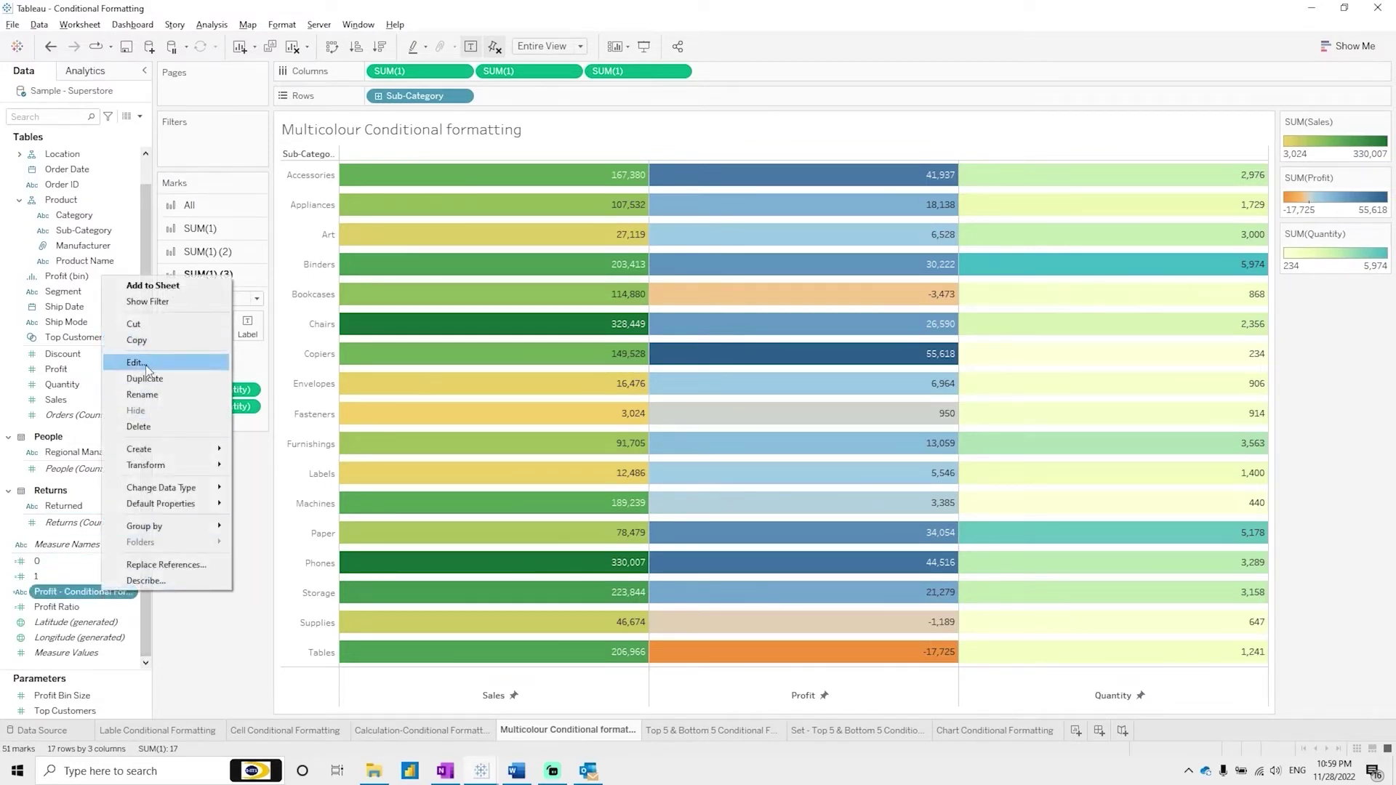
pyautogui.click(160, 368)
pyautogui.click(1018, 402)
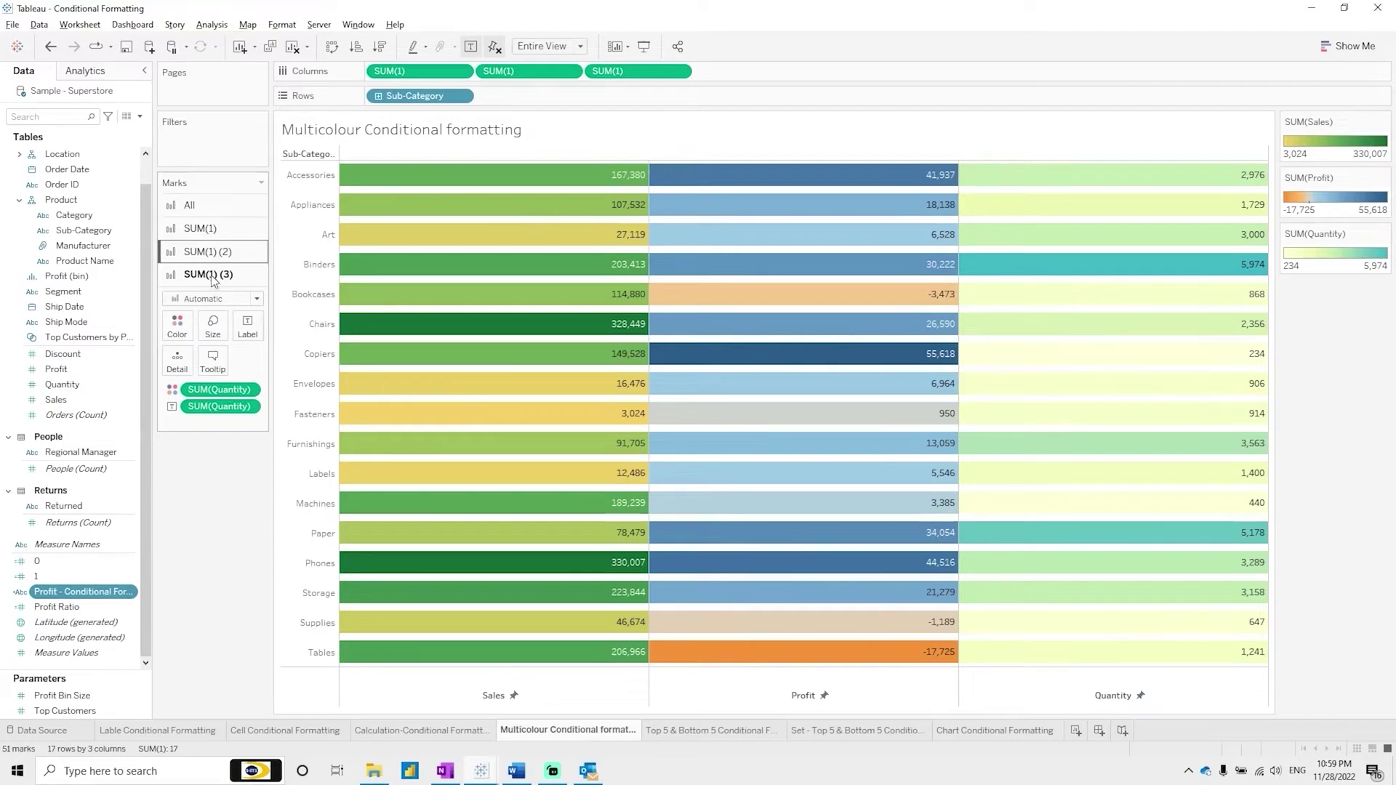
# Step: Colour the second column's Profit bars by the Profit - Conditional Formatting field and highlight categories in its legend
pyautogui.click(209, 251)
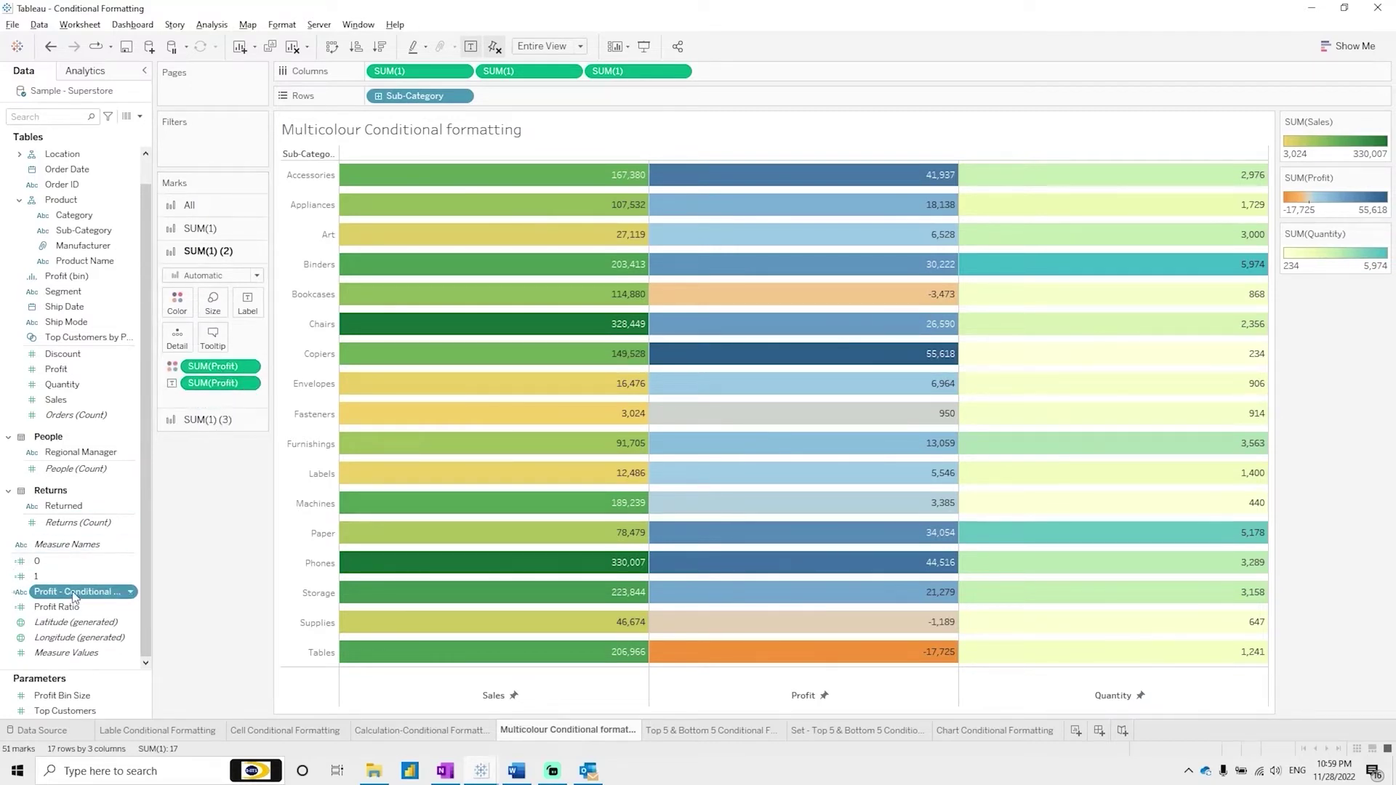
pyautogui.moveTo(75, 596); pyautogui.dragTo(186, 302)
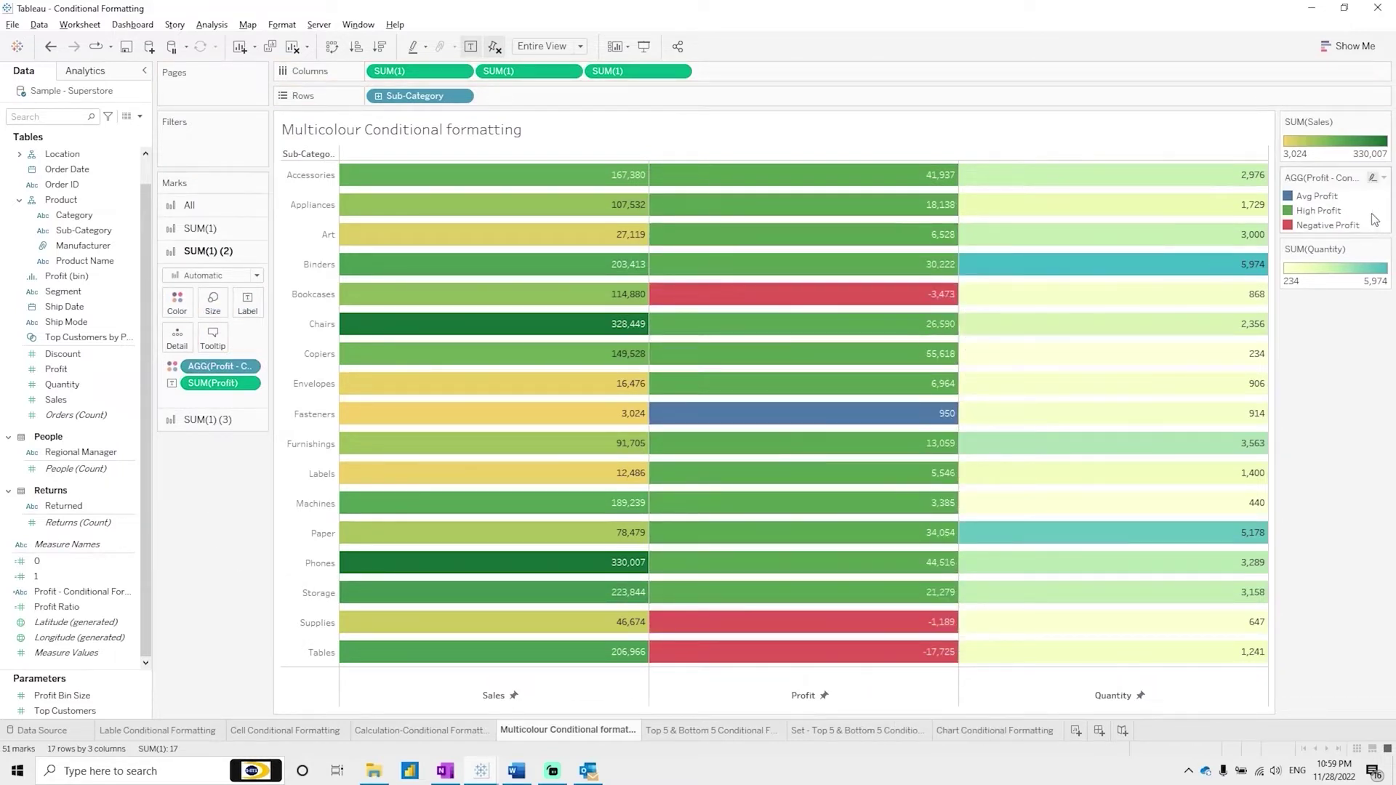
pyautogui.click(1336, 203)
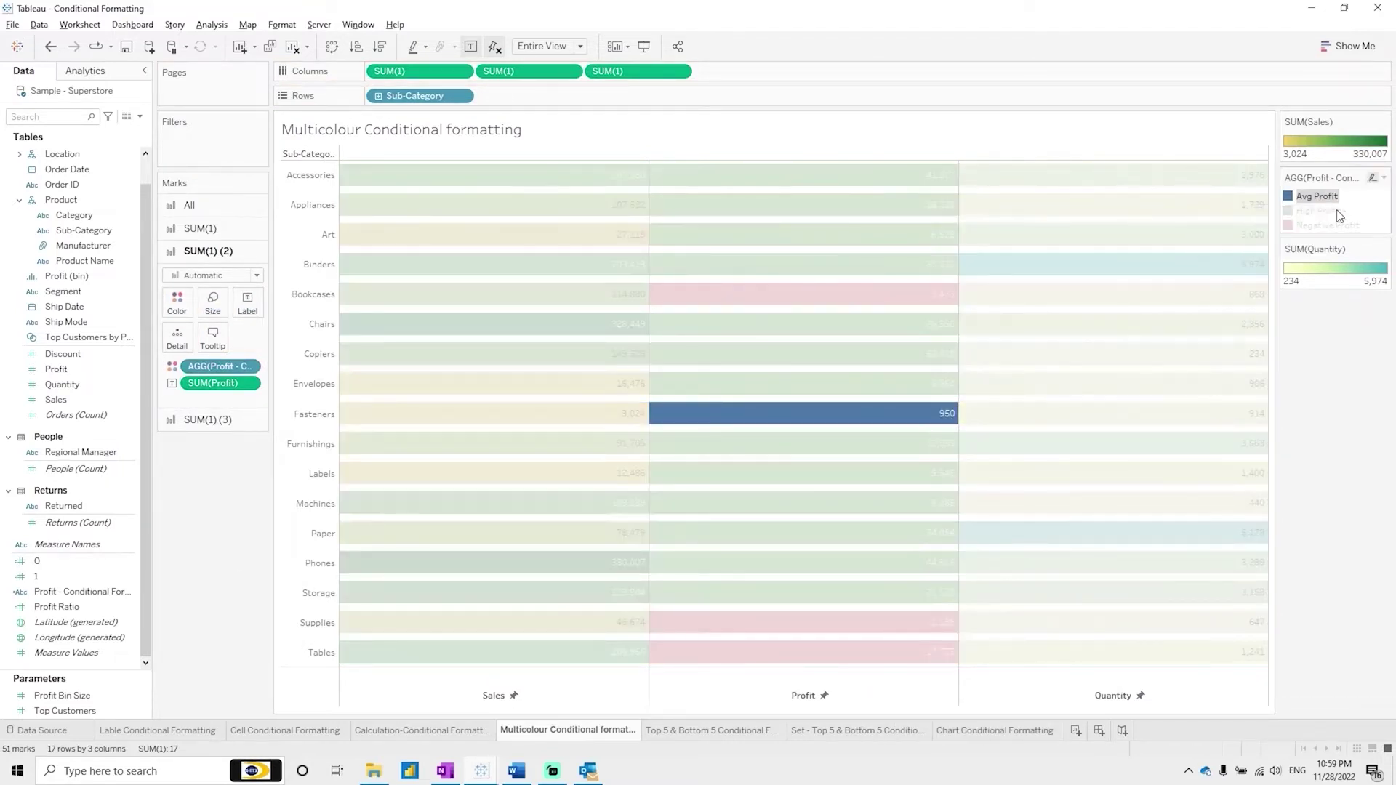
pyautogui.click(1339, 212)
pyautogui.click(1343, 211)
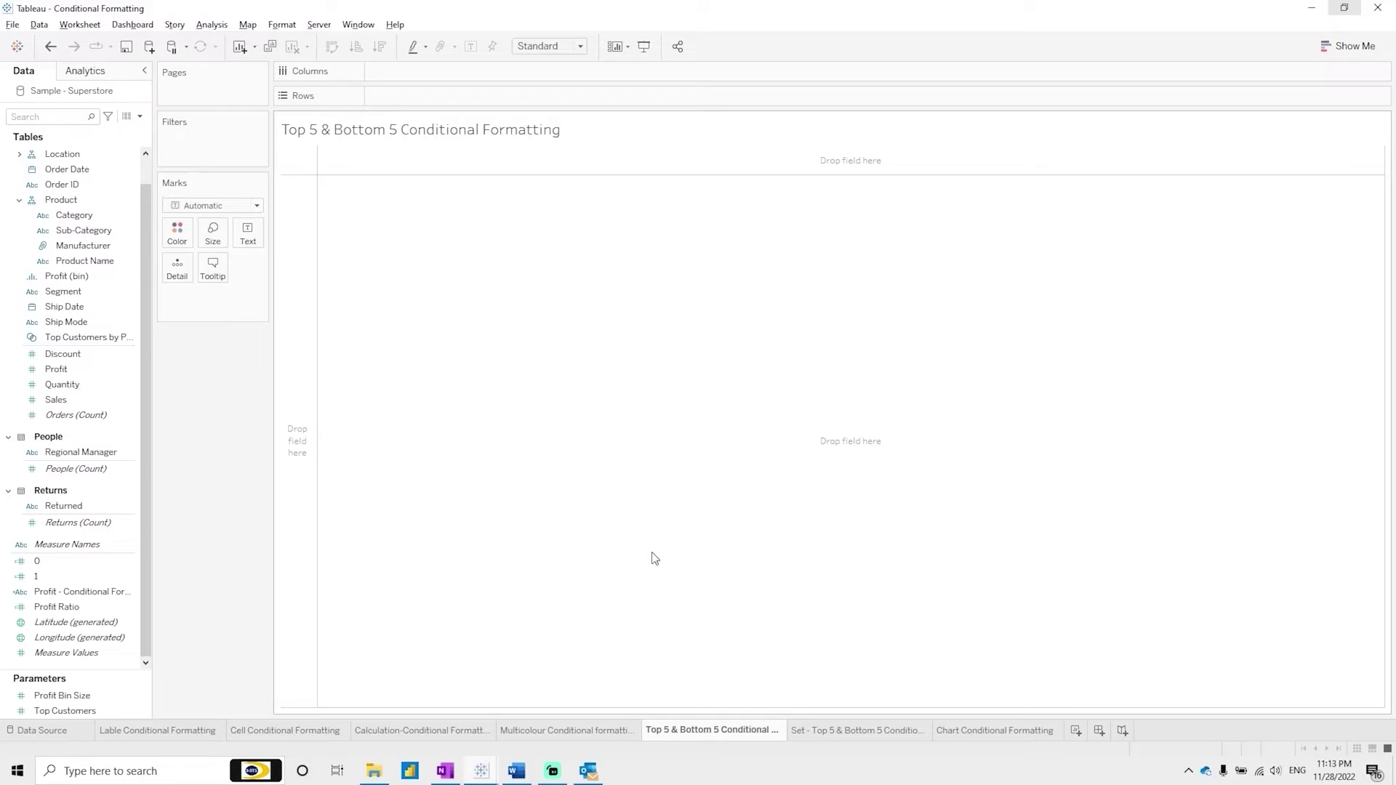
# Step: On the Top 5 & Bottom 5 Conditional Formatting sheet, chart Profit by Sub-Category as bars, fitted to Entire View and sorted descending
pyautogui.click(836, 732)
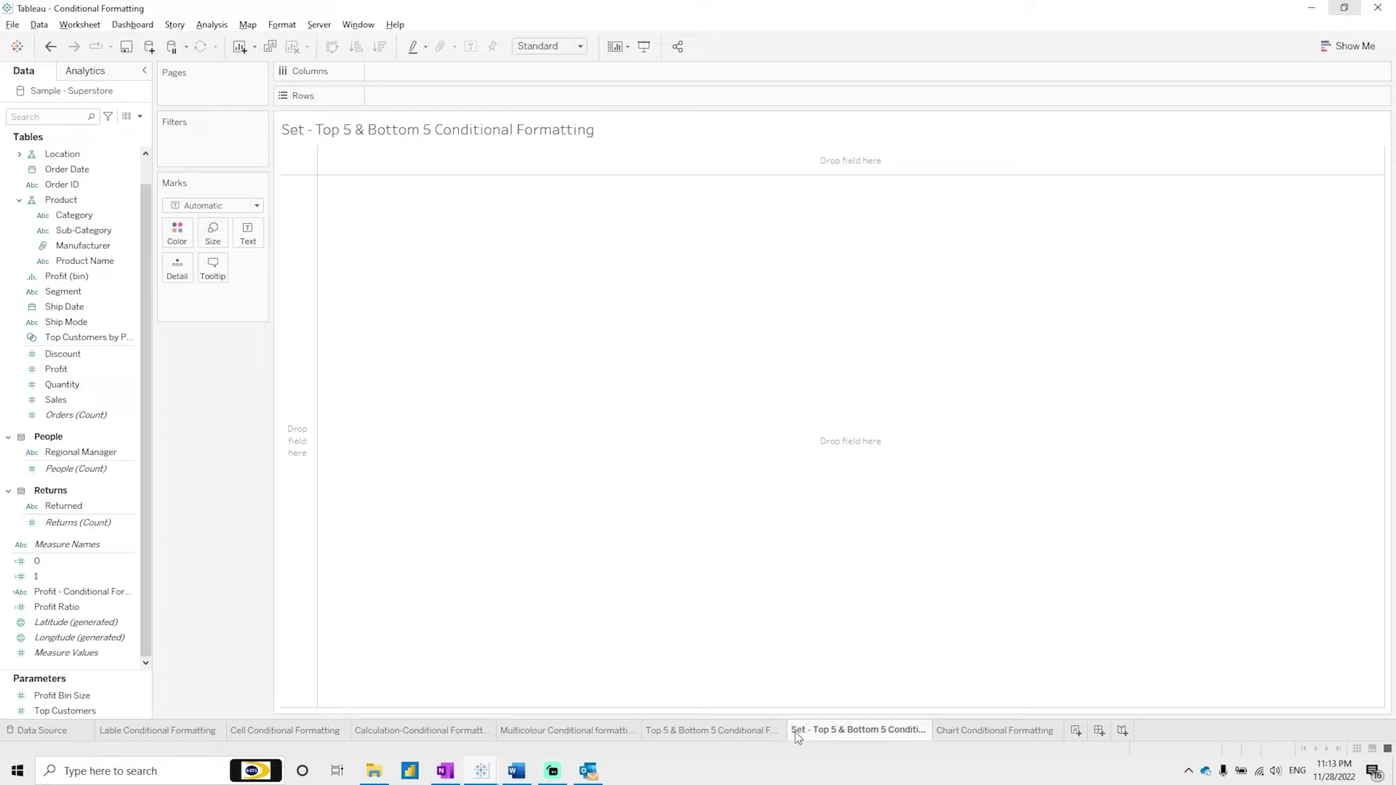
pyautogui.click(716, 735)
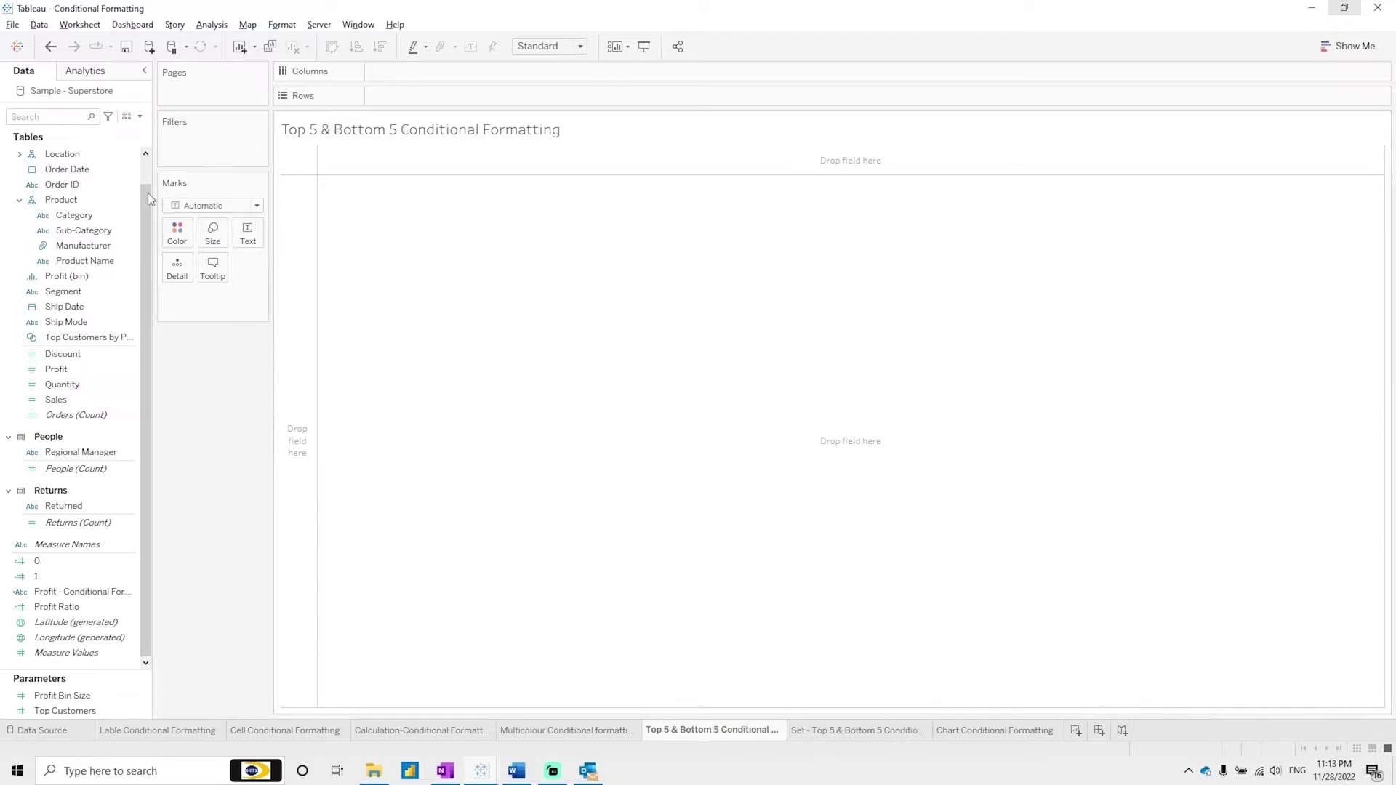
pyautogui.moveTo(84, 230); pyautogui.dragTo(437, 96)
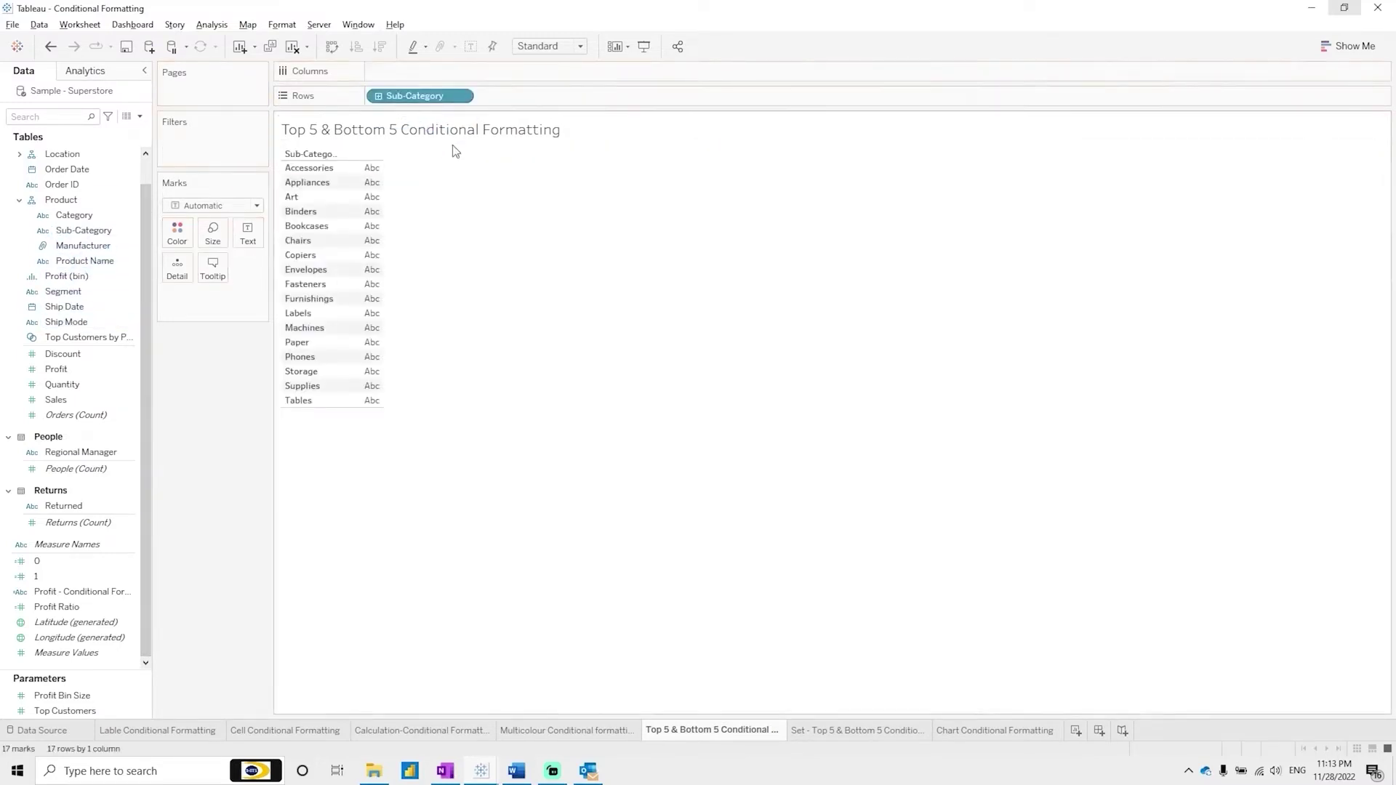
pyautogui.click(536, 49)
pyautogui.click(536, 98)
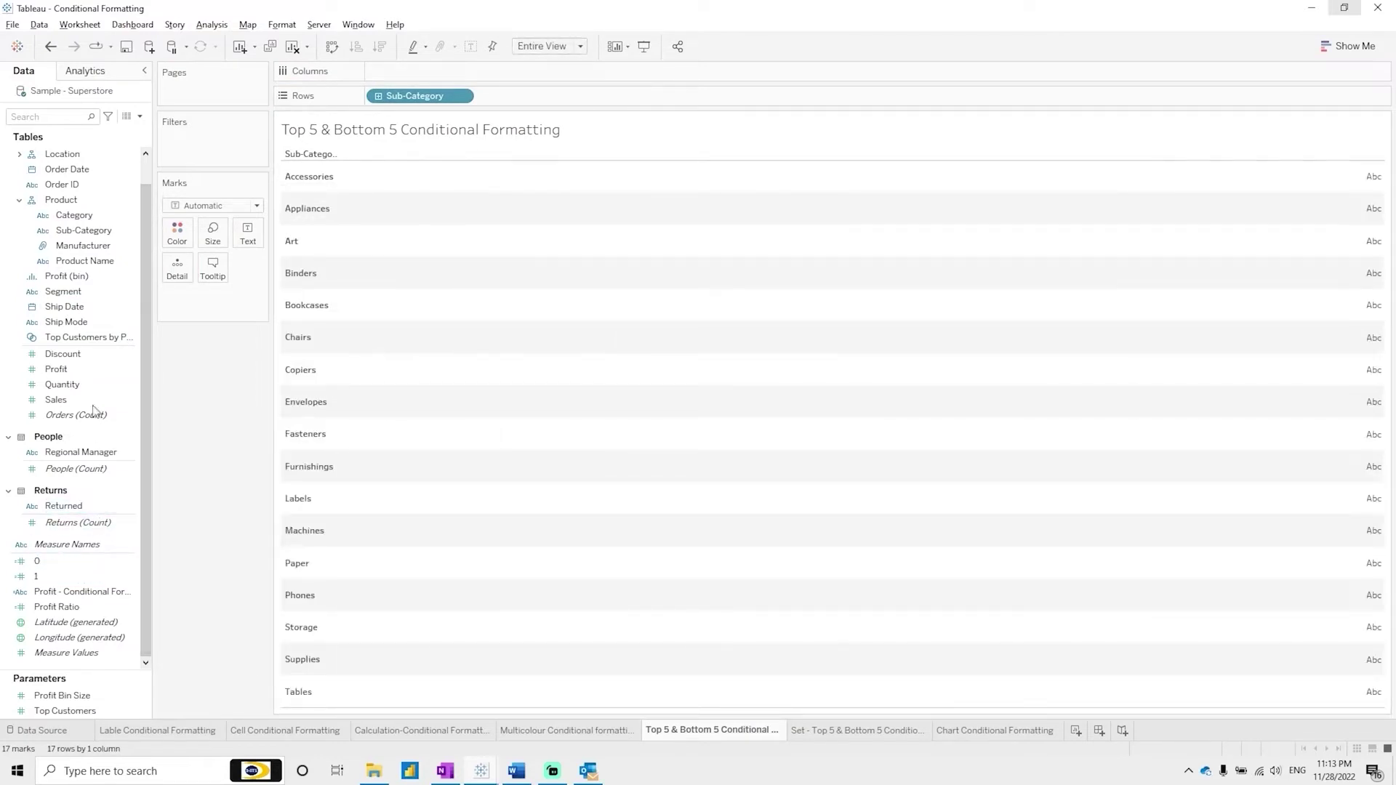
pyautogui.moveTo(66, 373); pyautogui.dragTo(482, 68)
pyautogui.click(380, 46)
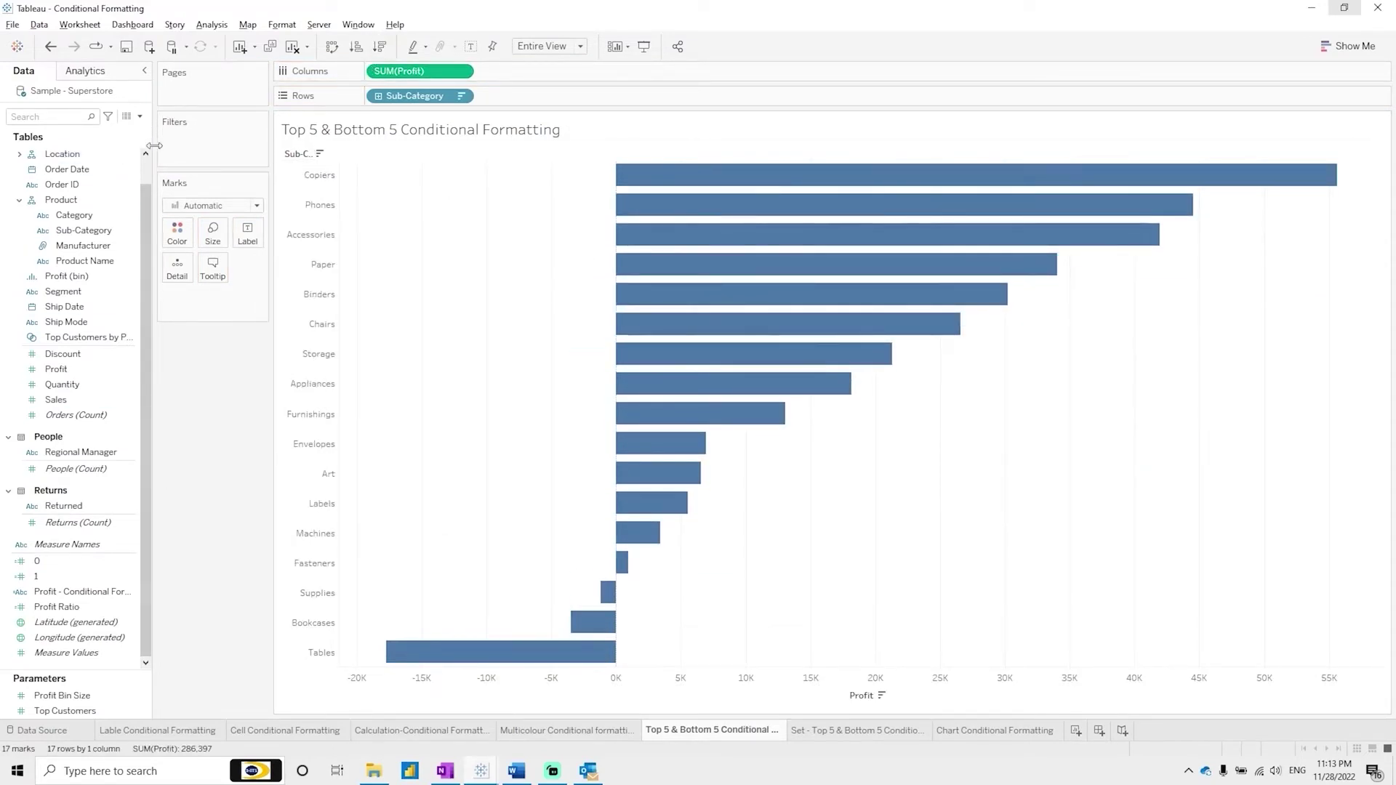
# Step: Create a calculated field named index with the formula INDEX()
pyautogui.moveTo(152, 135); pyautogui.dragTo(204, 134)
pyautogui.click(192, 117)
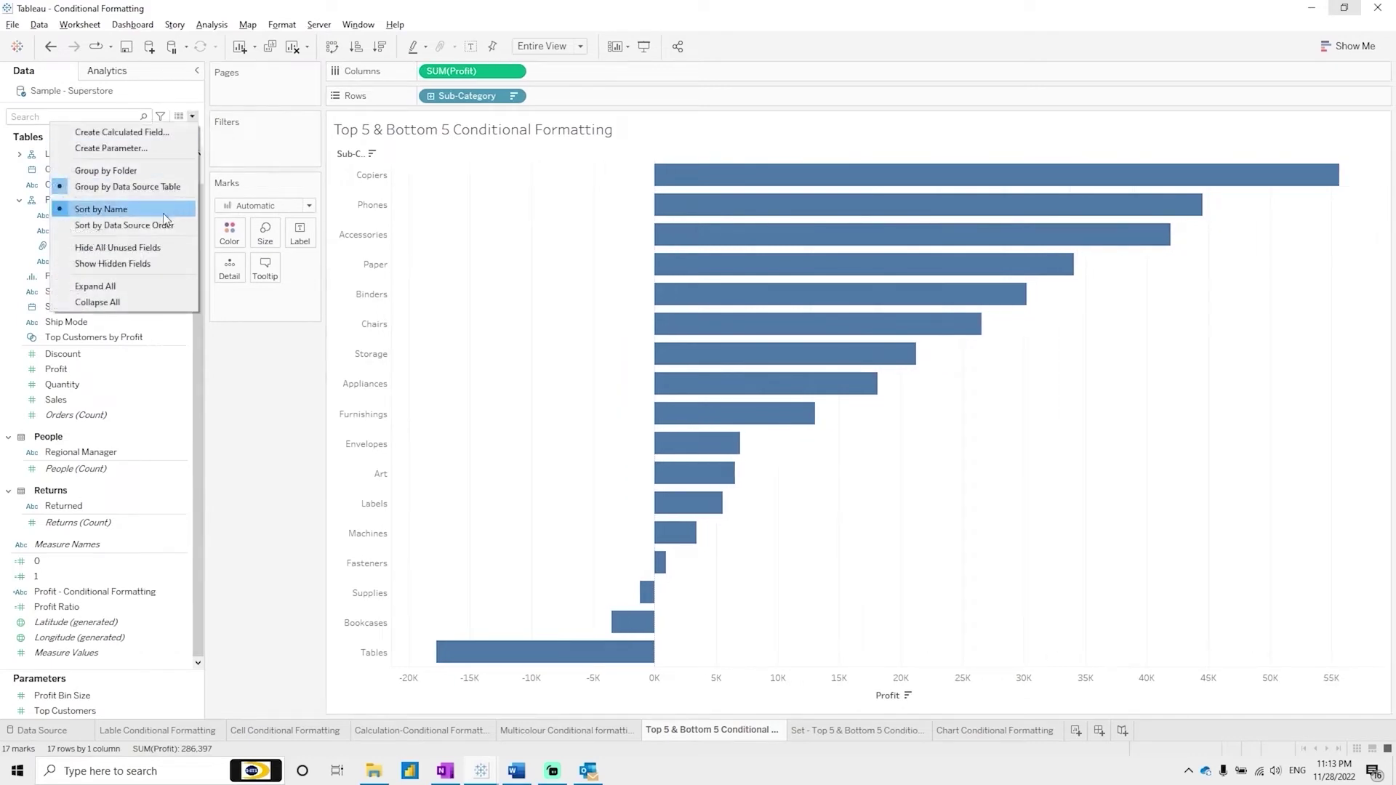
pyautogui.click(166, 133)
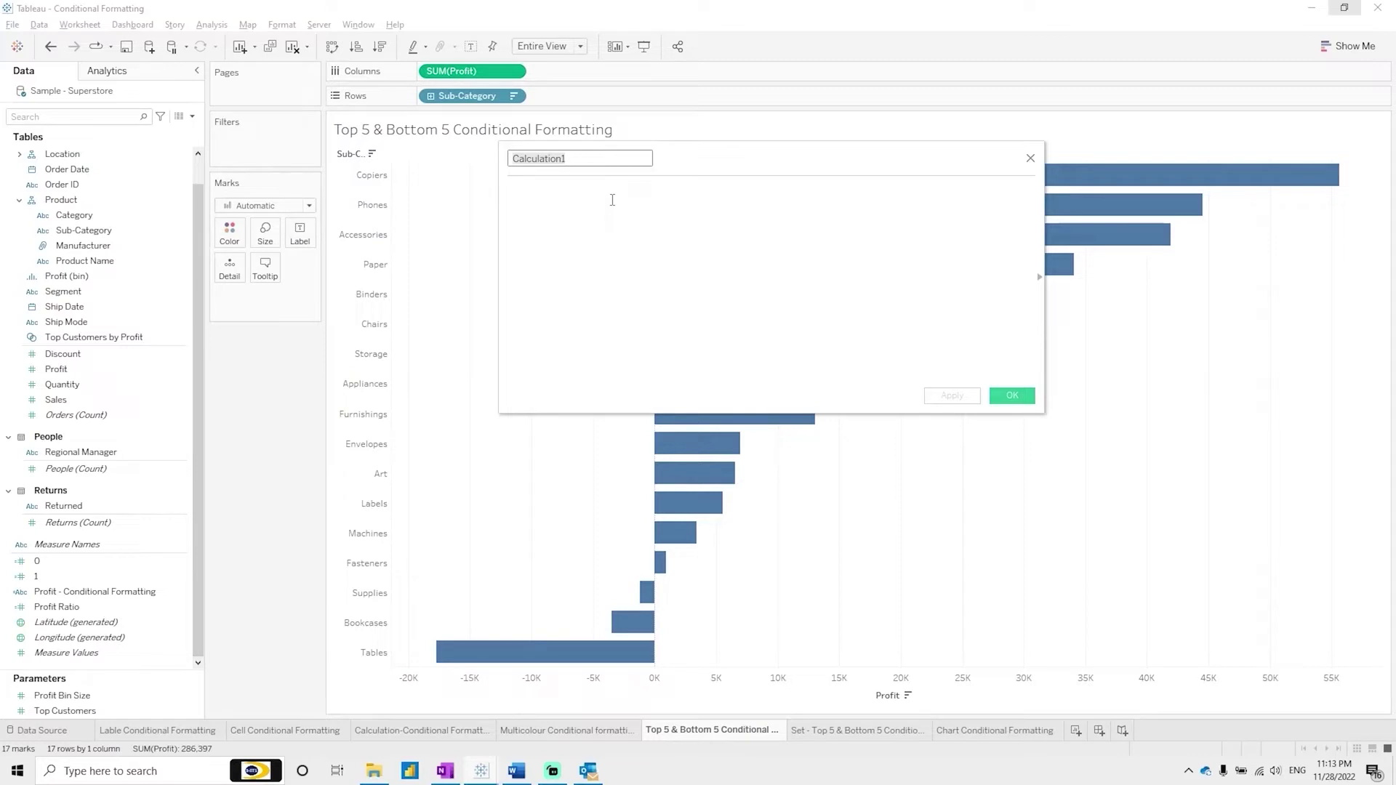
pyautogui.write('index')
pyautogui.click(612, 200)
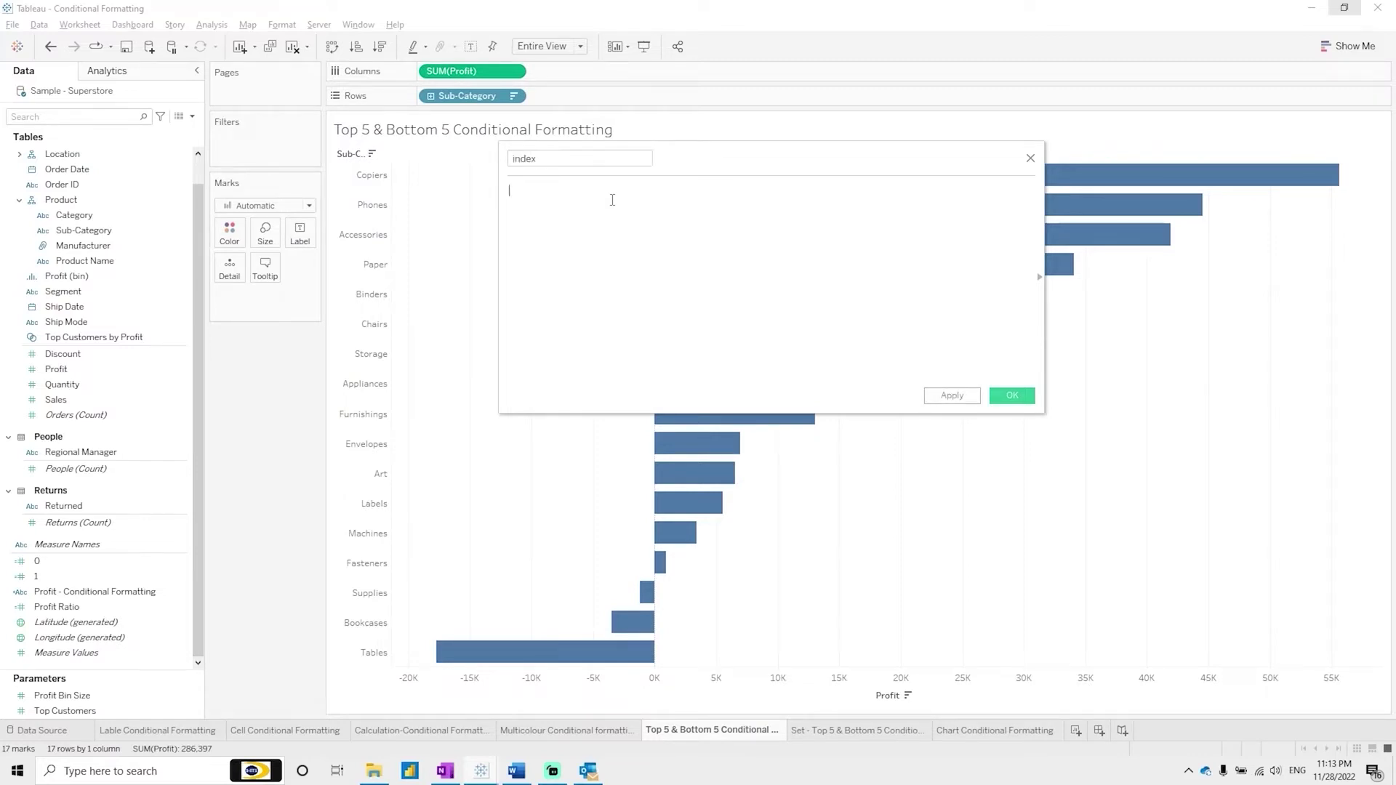
pyautogui.write('ind')
pyautogui.press('Return')
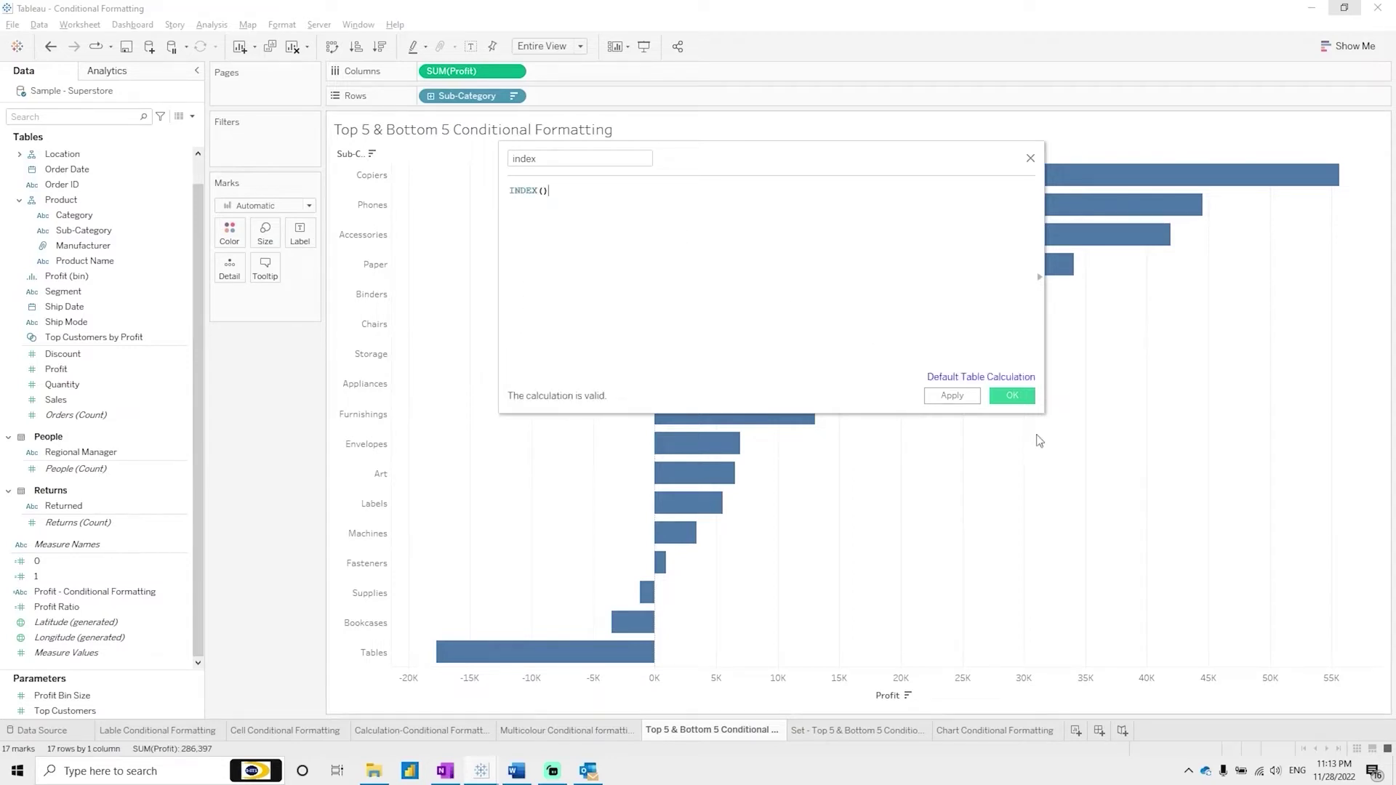
pyautogui.click(952, 395)
pyautogui.click(1011, 396)
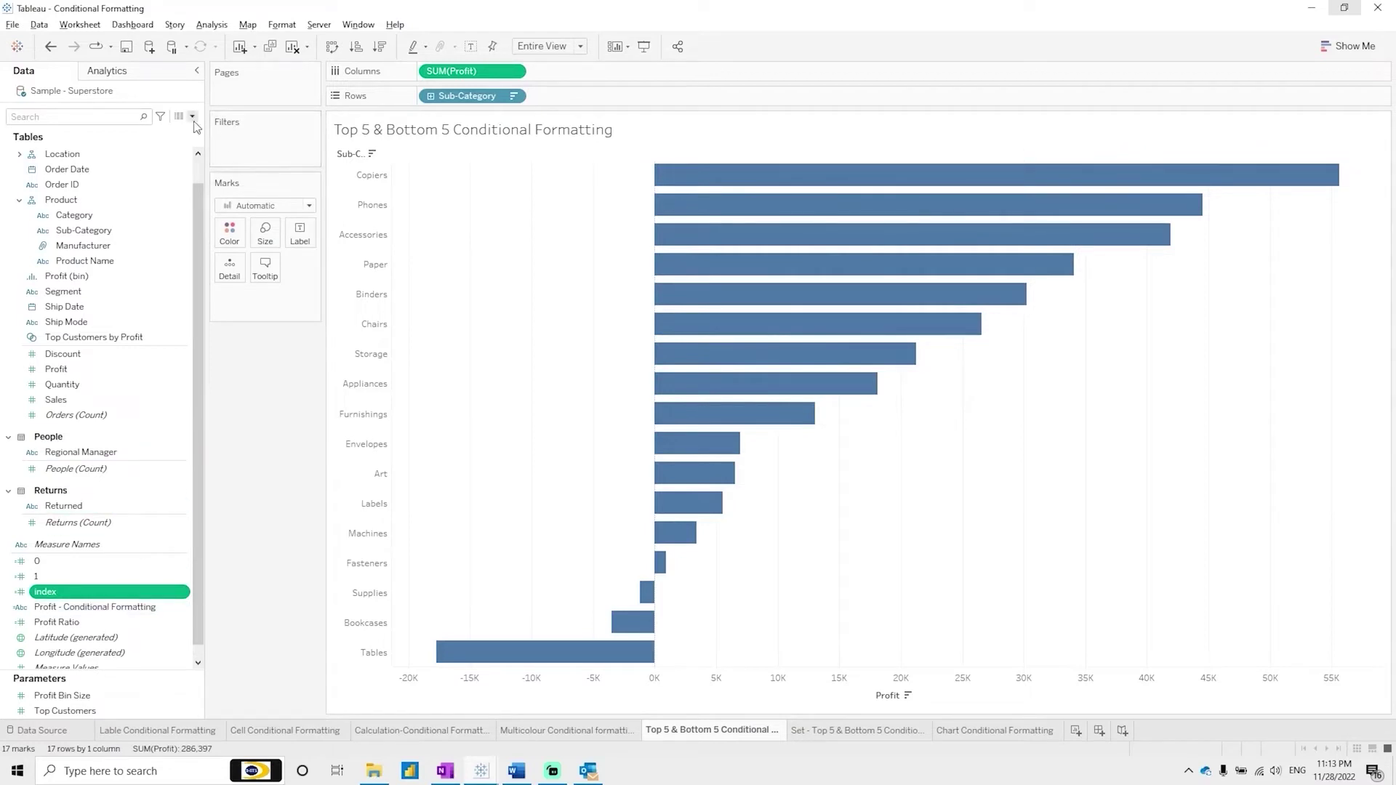
# Step: Preview index as a discrete field beside Sub-Category in Rows, and remove it from the view
pyautogui.moveTo(45, 591); pyautogui.dragTo(584, 101)
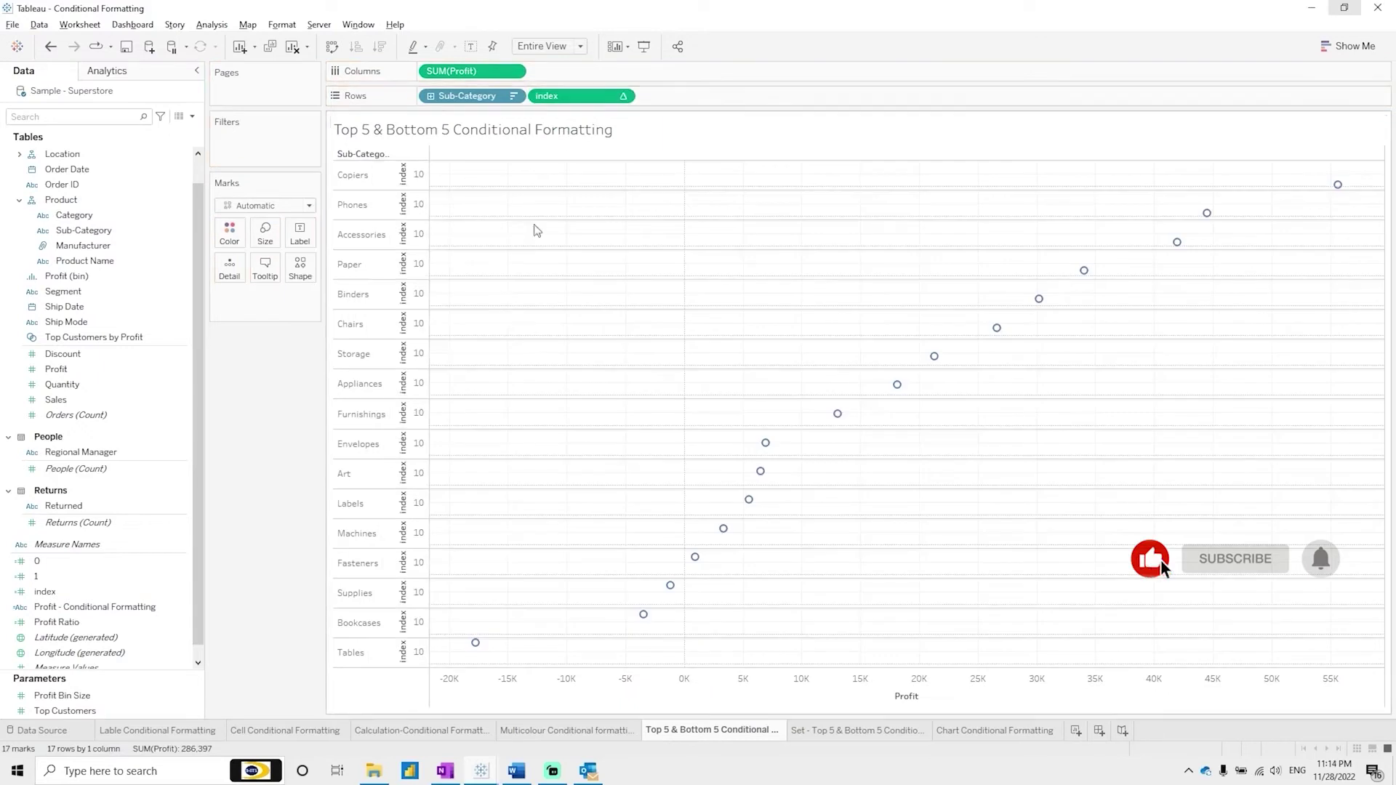
pyautogui.click(622, 96)
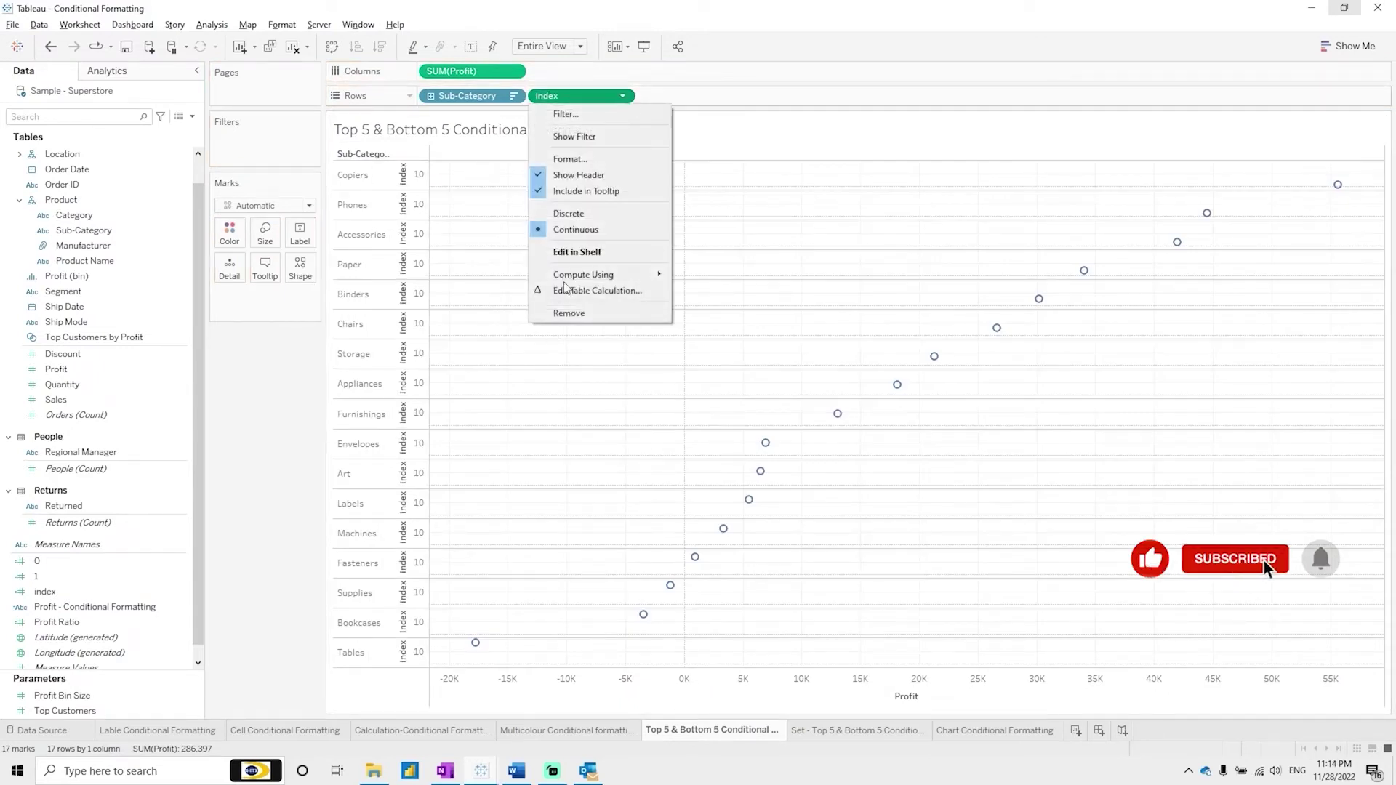
pyautogui.click(569, 213)
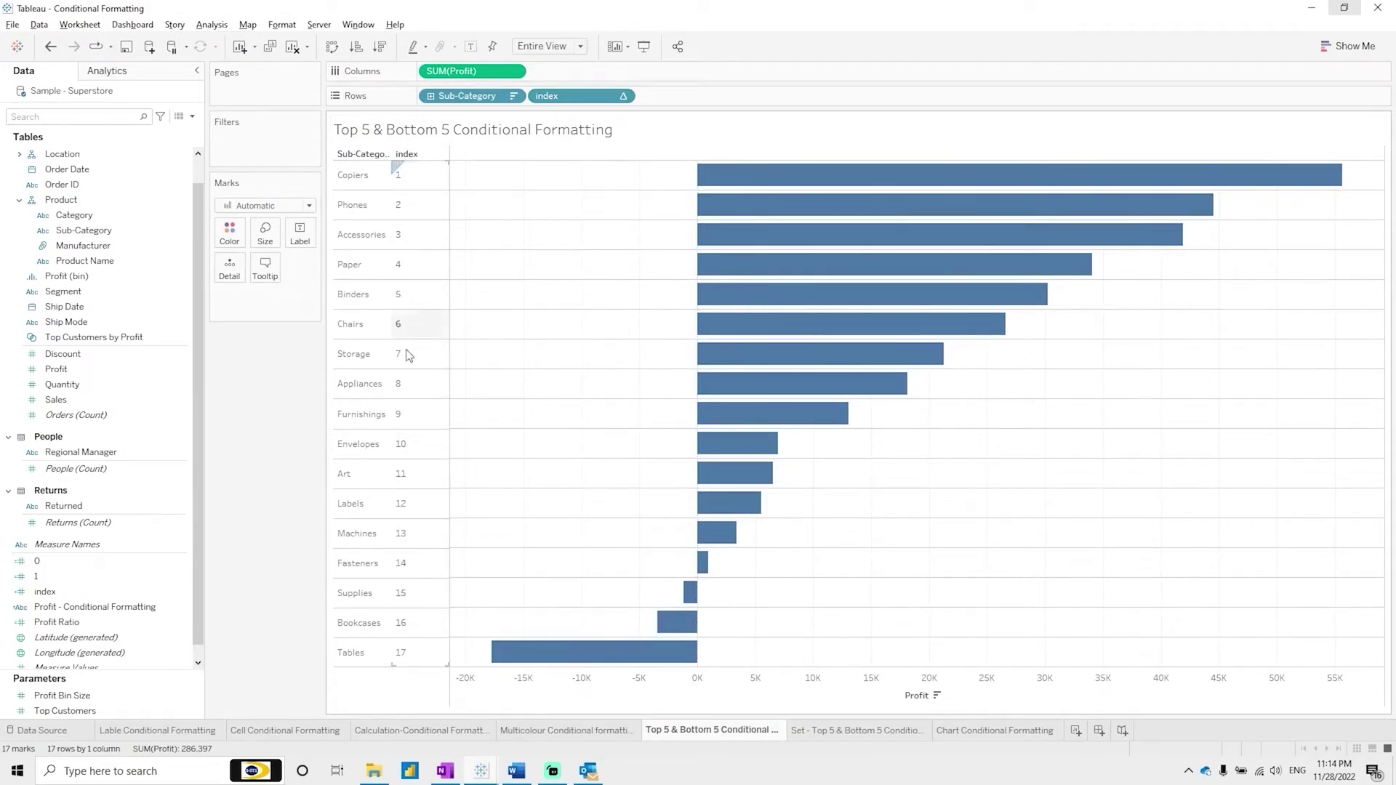
pyautogui.moveTo(562, 97); pyautogui.dragTo(263, 445)
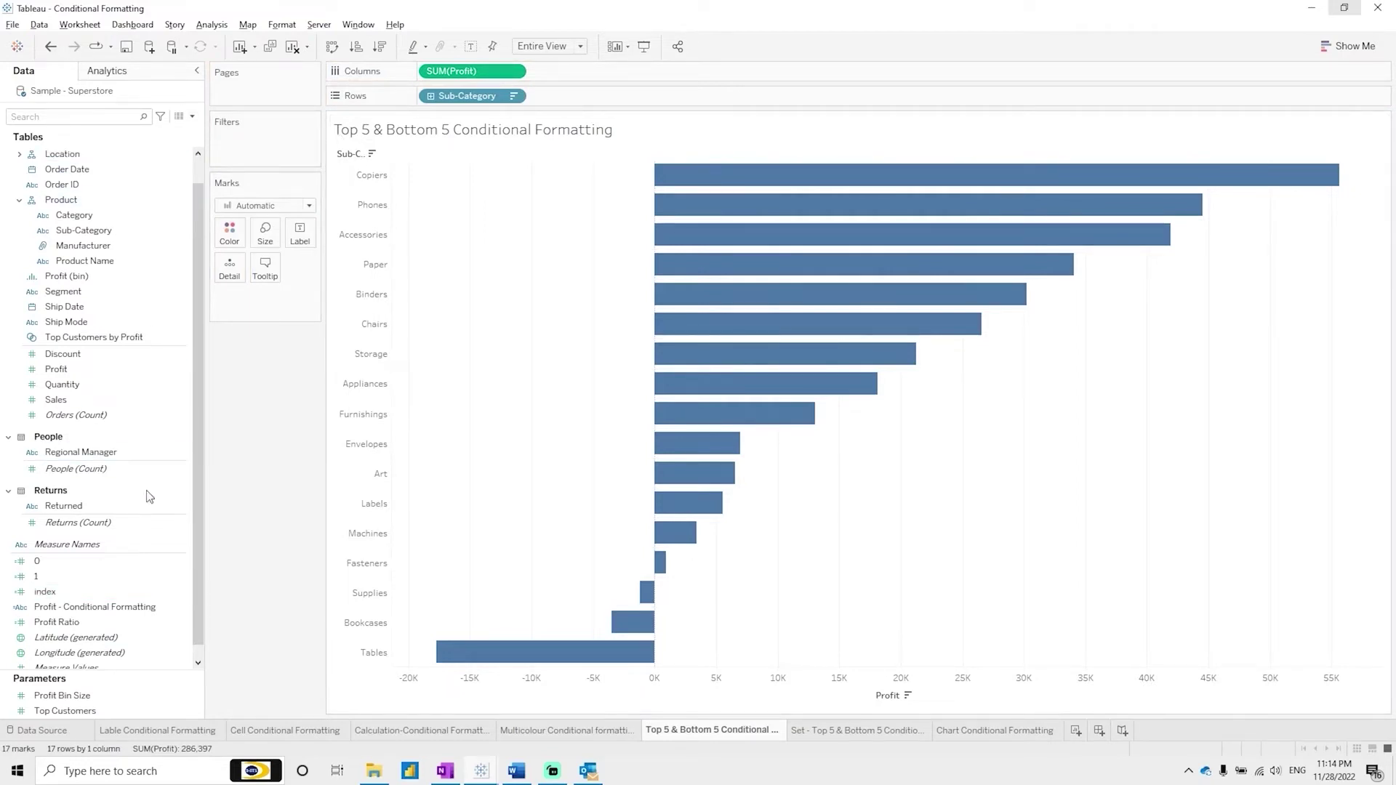
# Step: Create a calculated field named Last with the formula LAST()
pyautogui.click(193, 118)
pyautogui.click(182, 133)
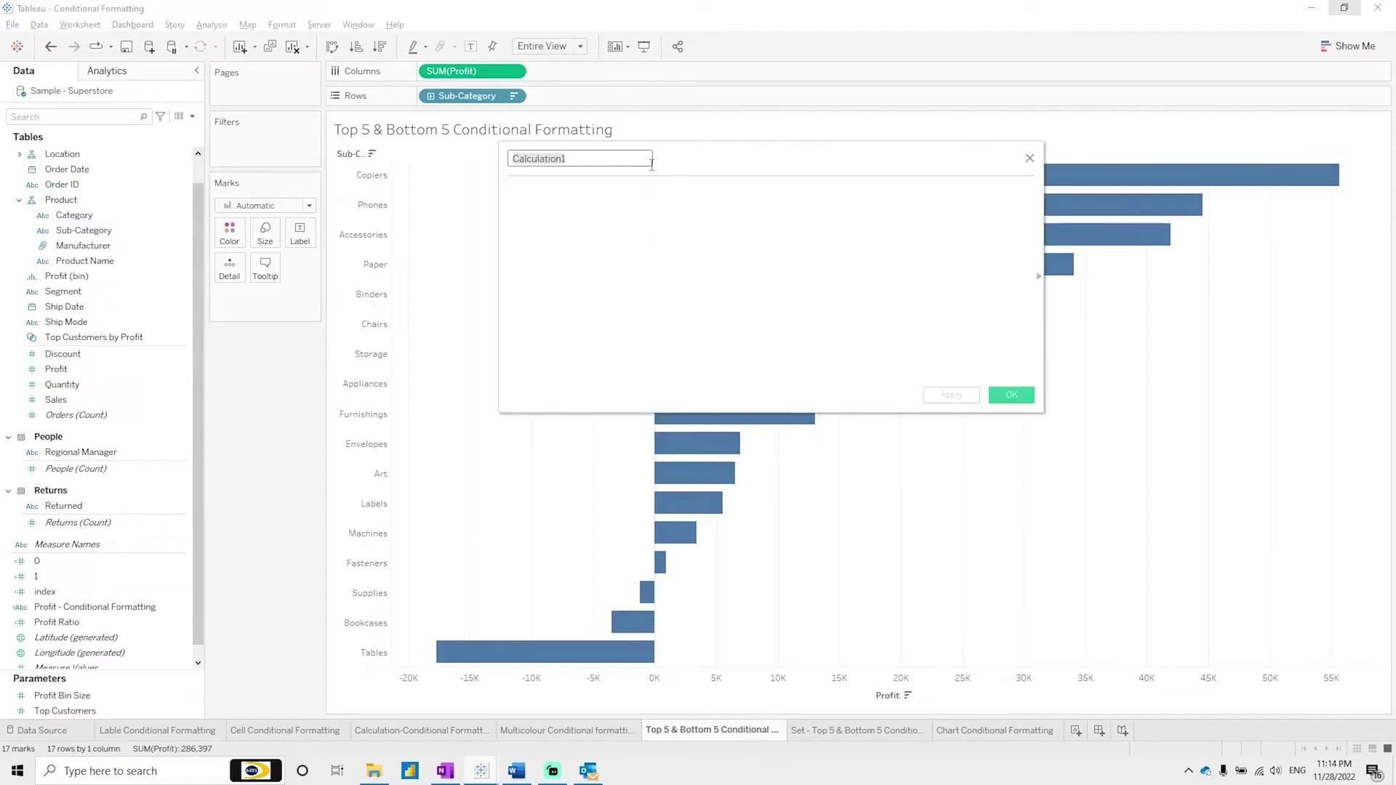
pyautogui.write('Las')
pyautogui.write('LAST()')
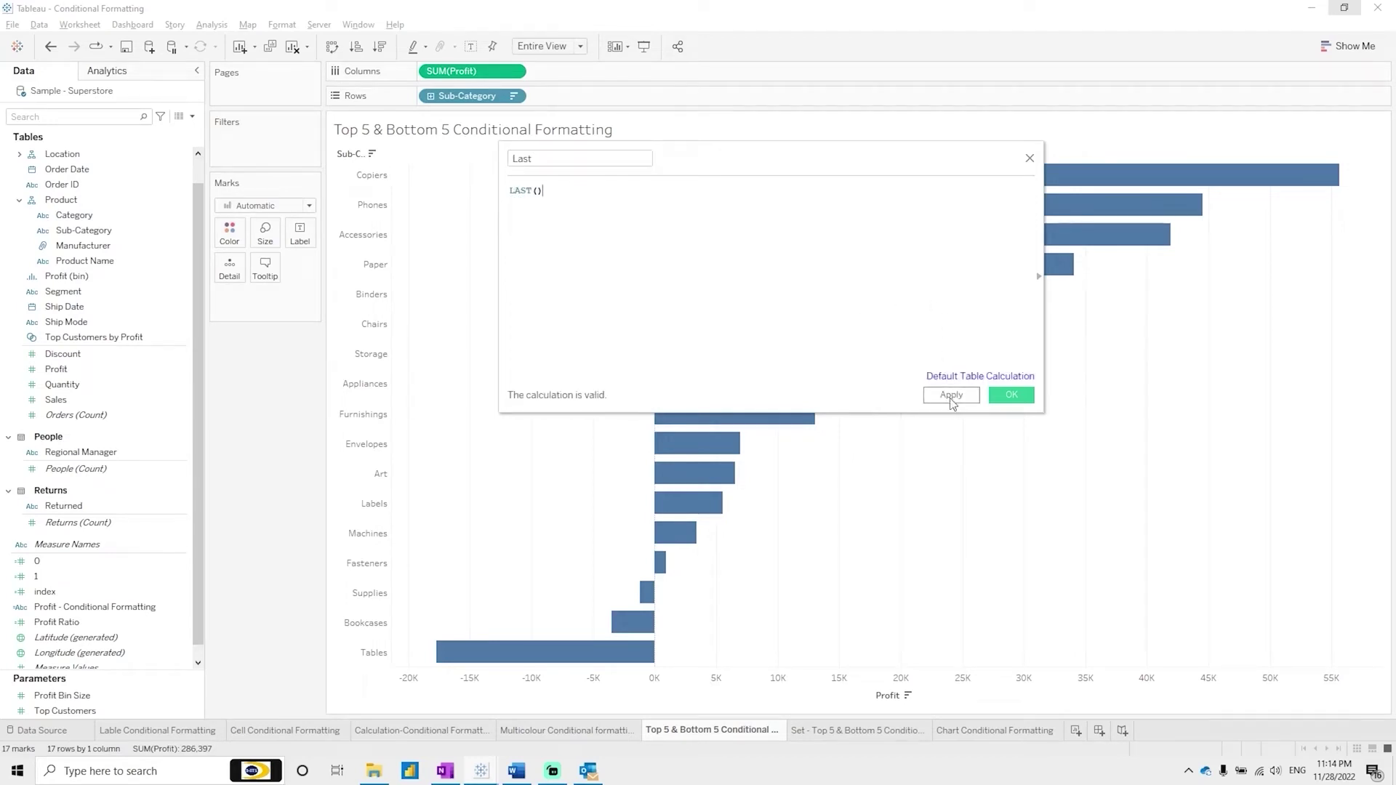
pyautogui.click(995, 399)
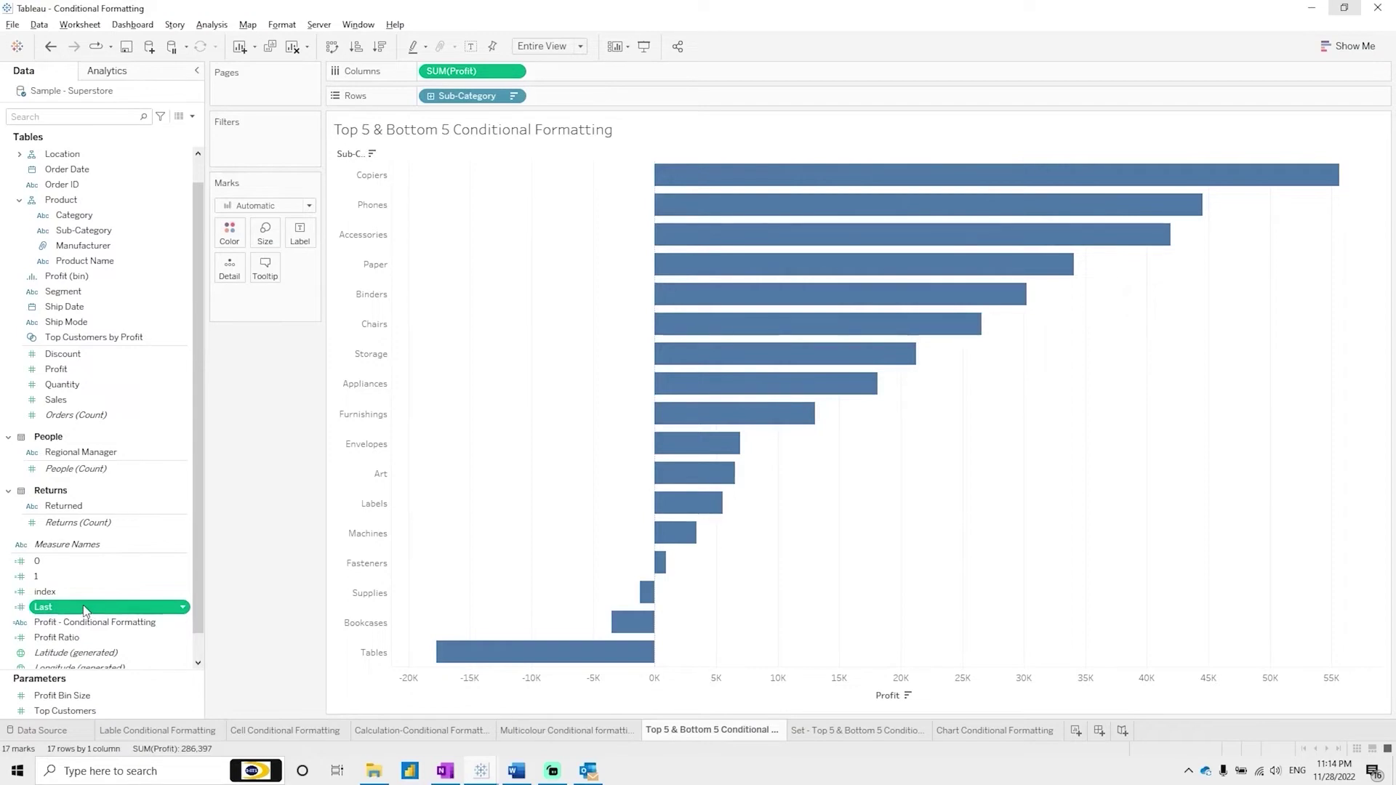
# Step: Add the Last field to Rows after Sub-Category and make it discrete
pyautogui.moveTo(91, 615); pyautogui.dragTo(611, 99)
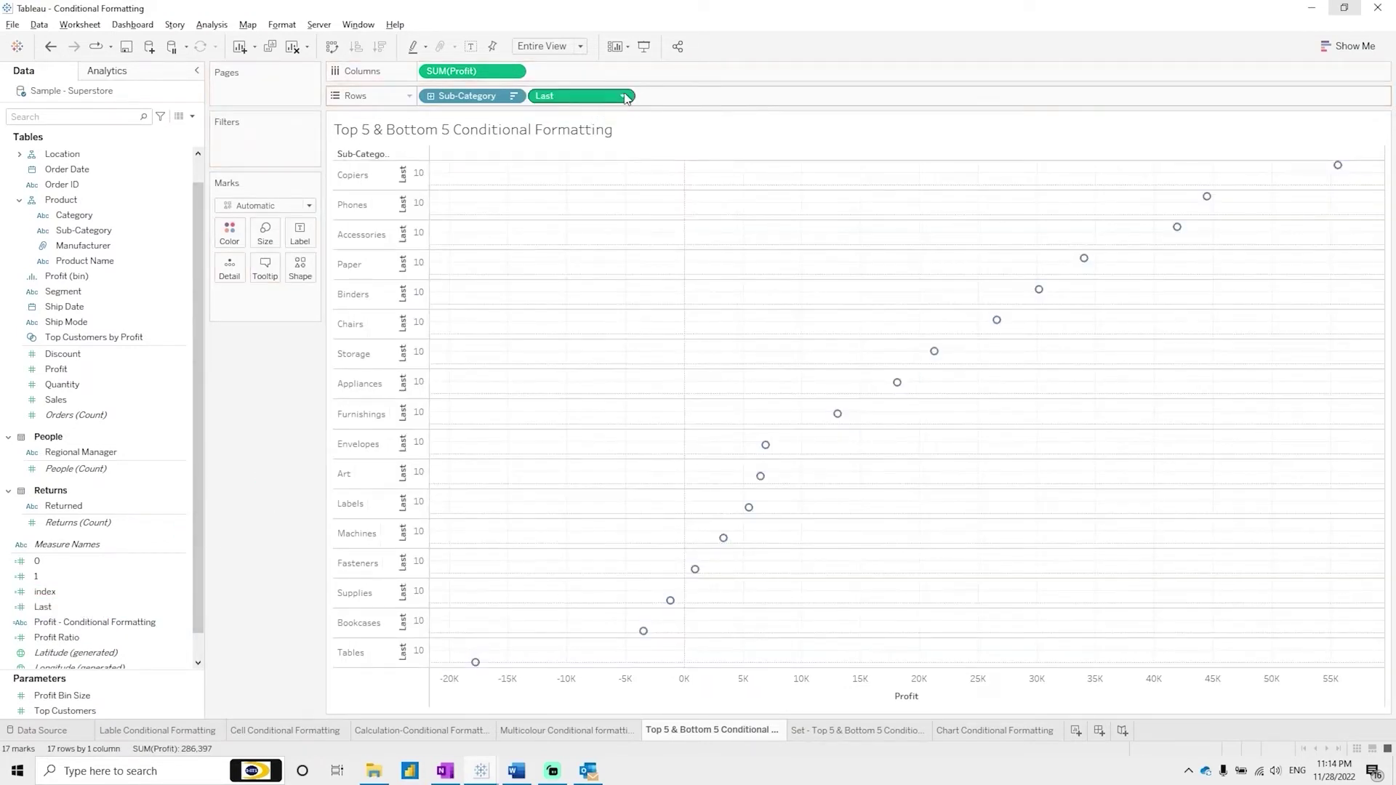
pyautogui.click(622, 96)
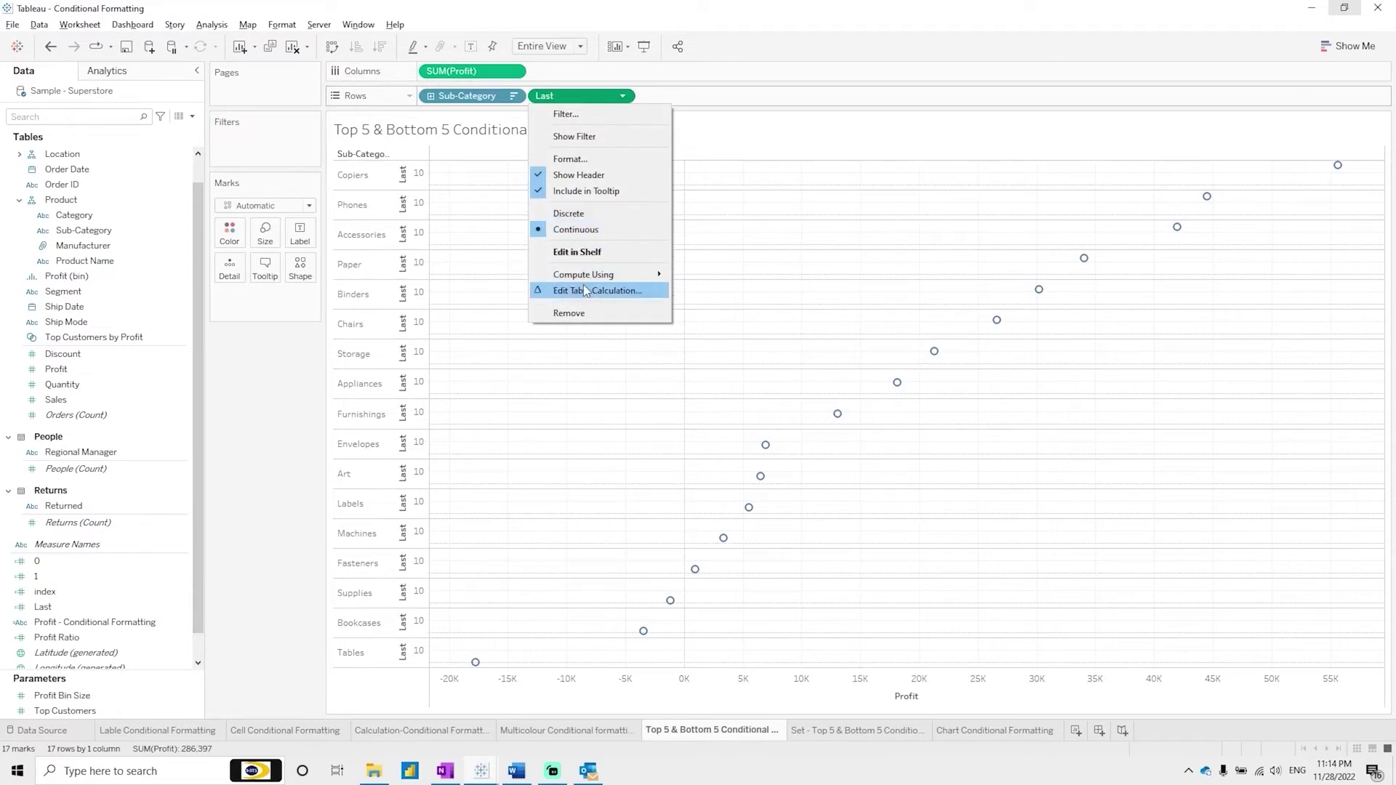
pyautogui.click(591, 213)
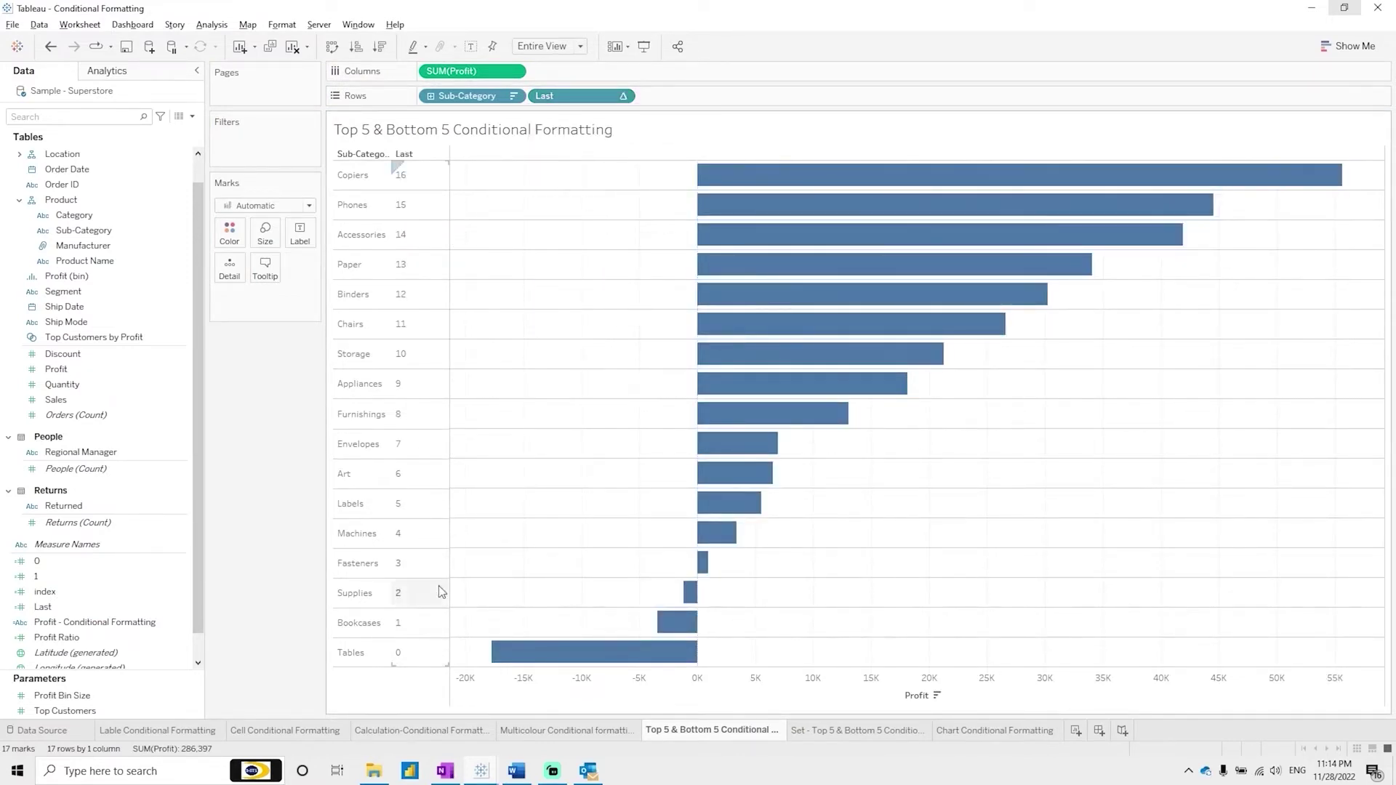
# Step: Add index to Rows as a discrete field after Last to compare both numberings, and remove both from the view
pyautogui.click(169, 577)
pyautogui.click(169, 589)
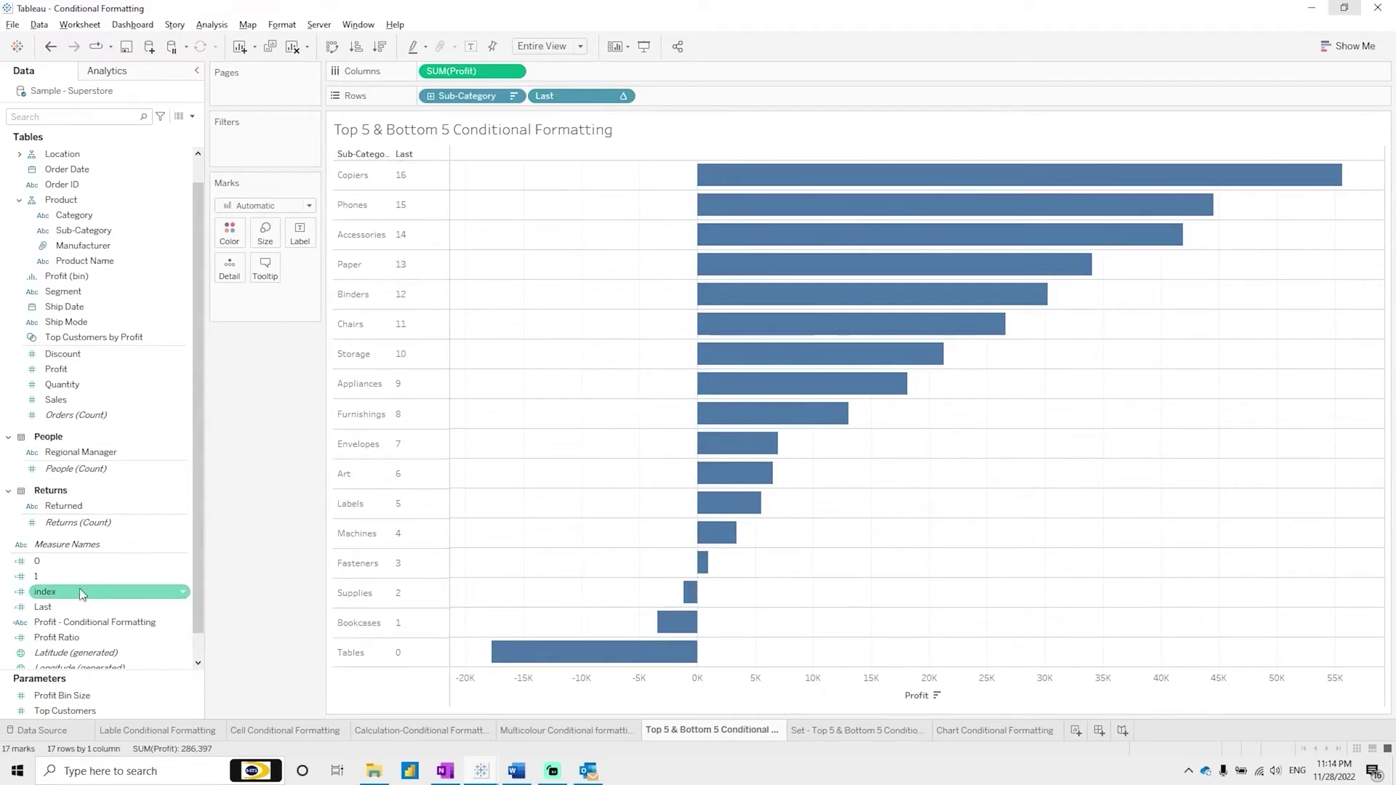
pyautogui.moveTo(74, 594); pyautogui.dragTo(691, 94)
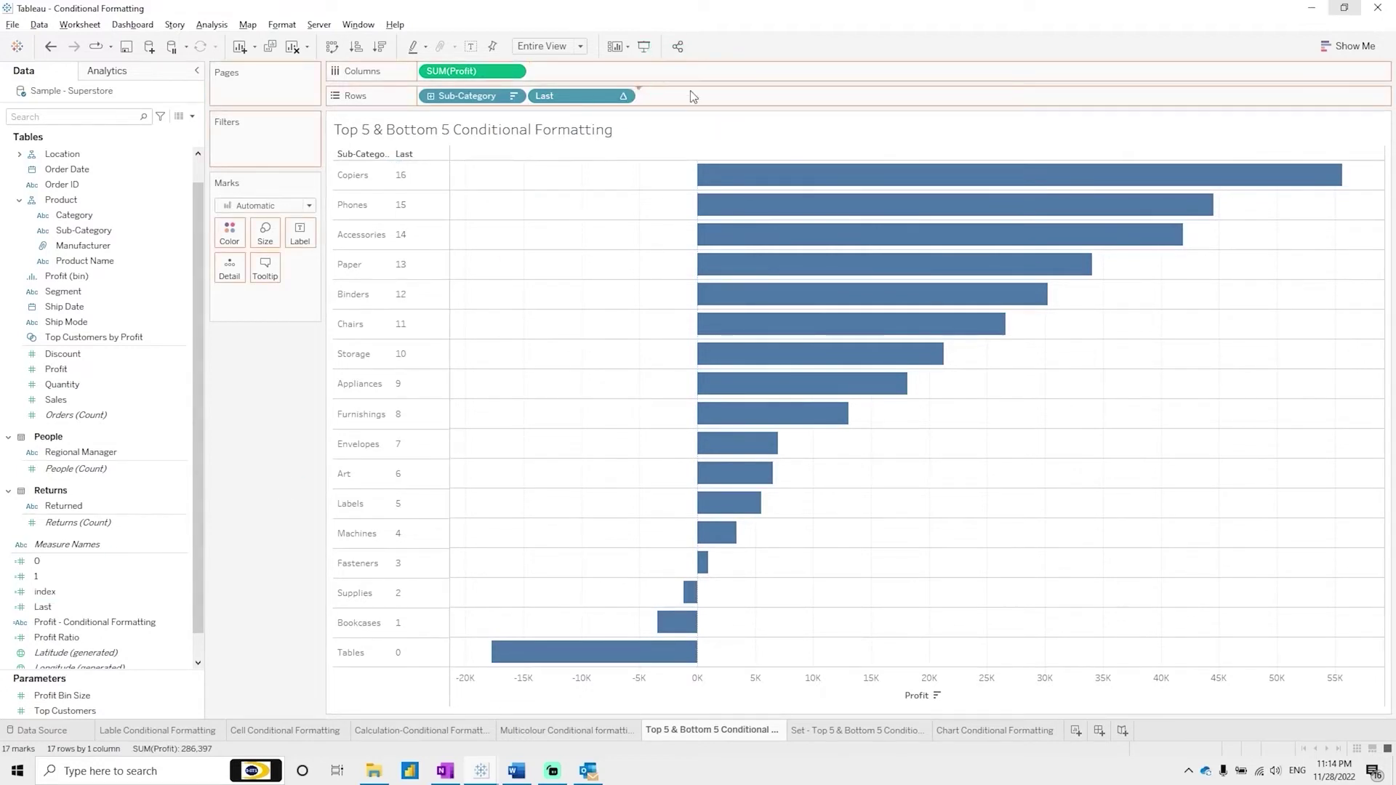
pyautogui.click(732, 98)
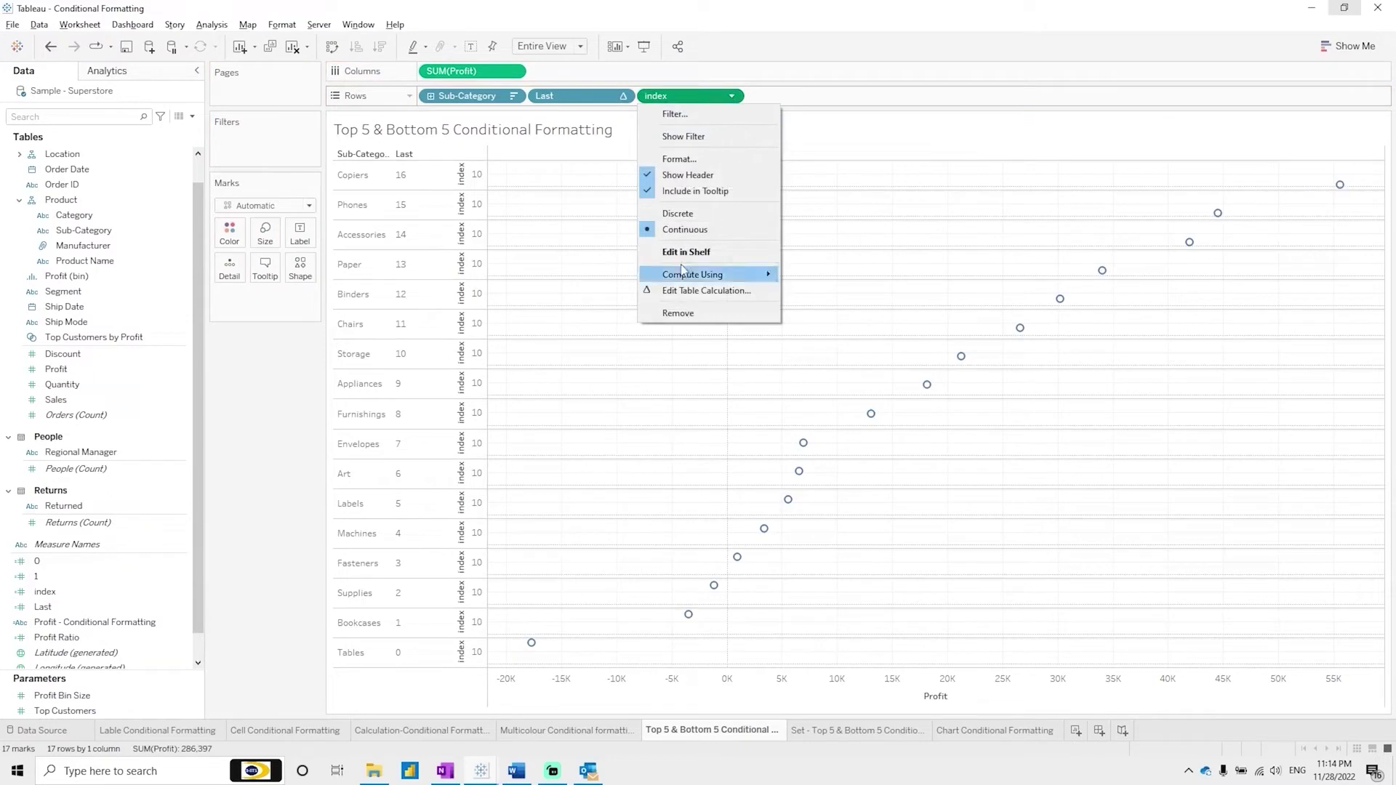
pyautogui.click(680, 214)
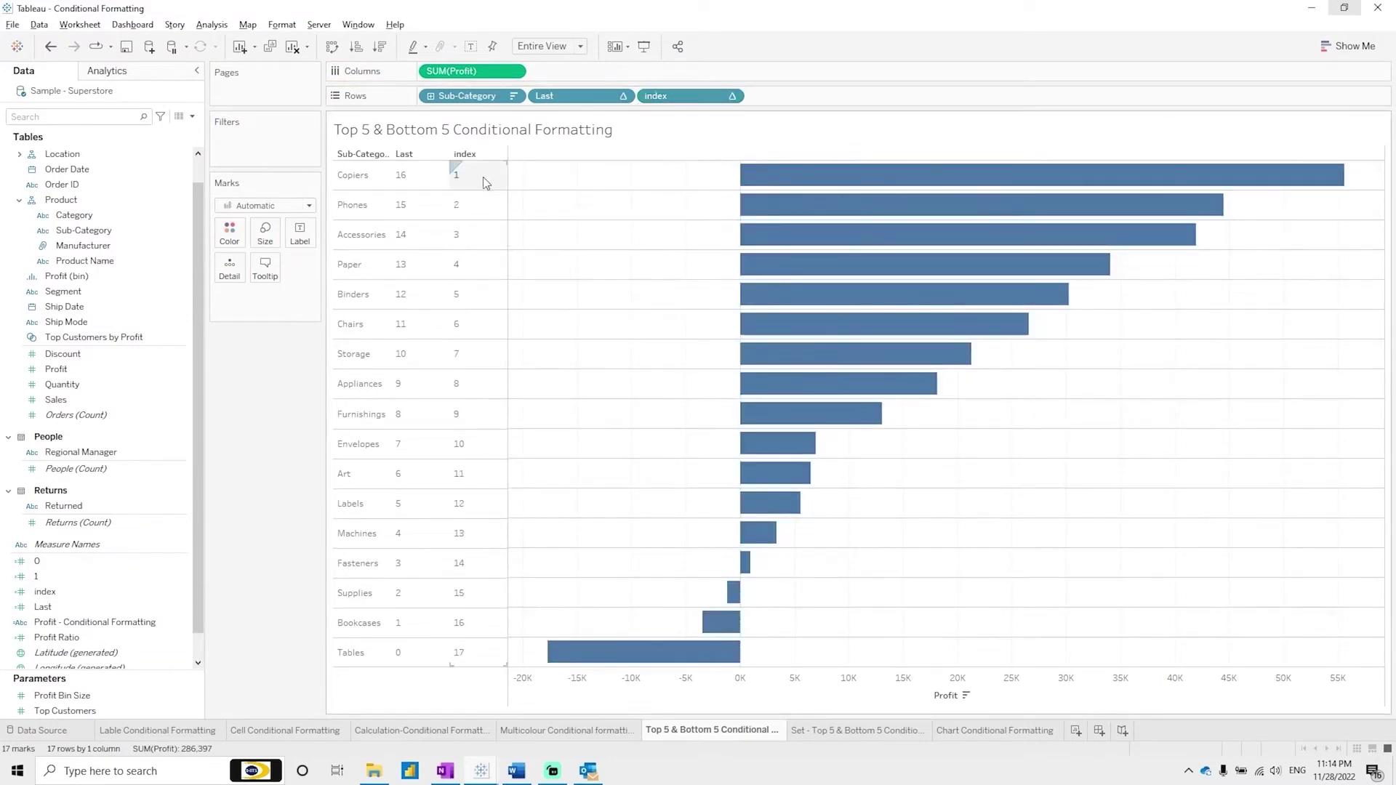
pyautogui.moveTo(672, 98); pyautogui.dragTo(120, 608)
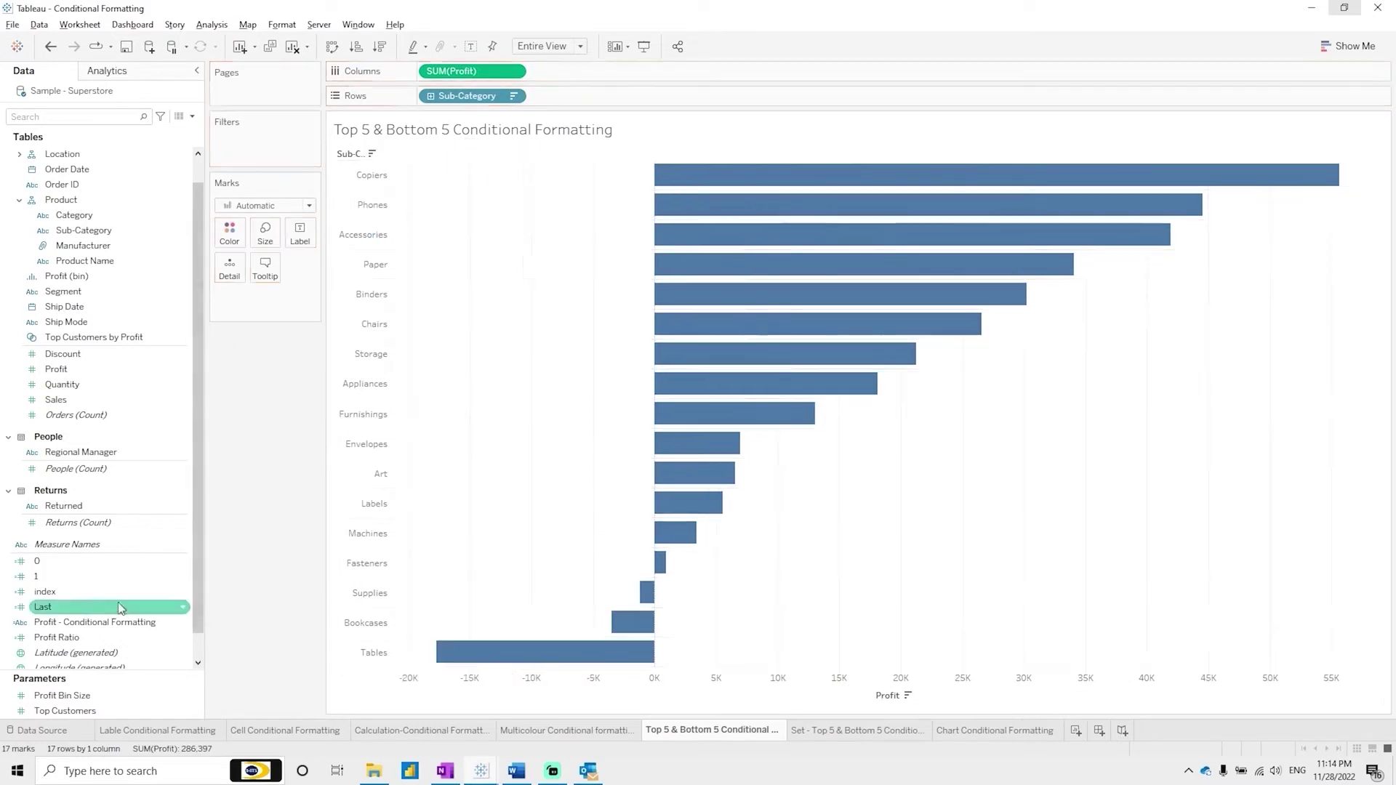
# Step: Create a calculated field named Top 5 with the formula [index]<5
pyautogui.click(96, 578)
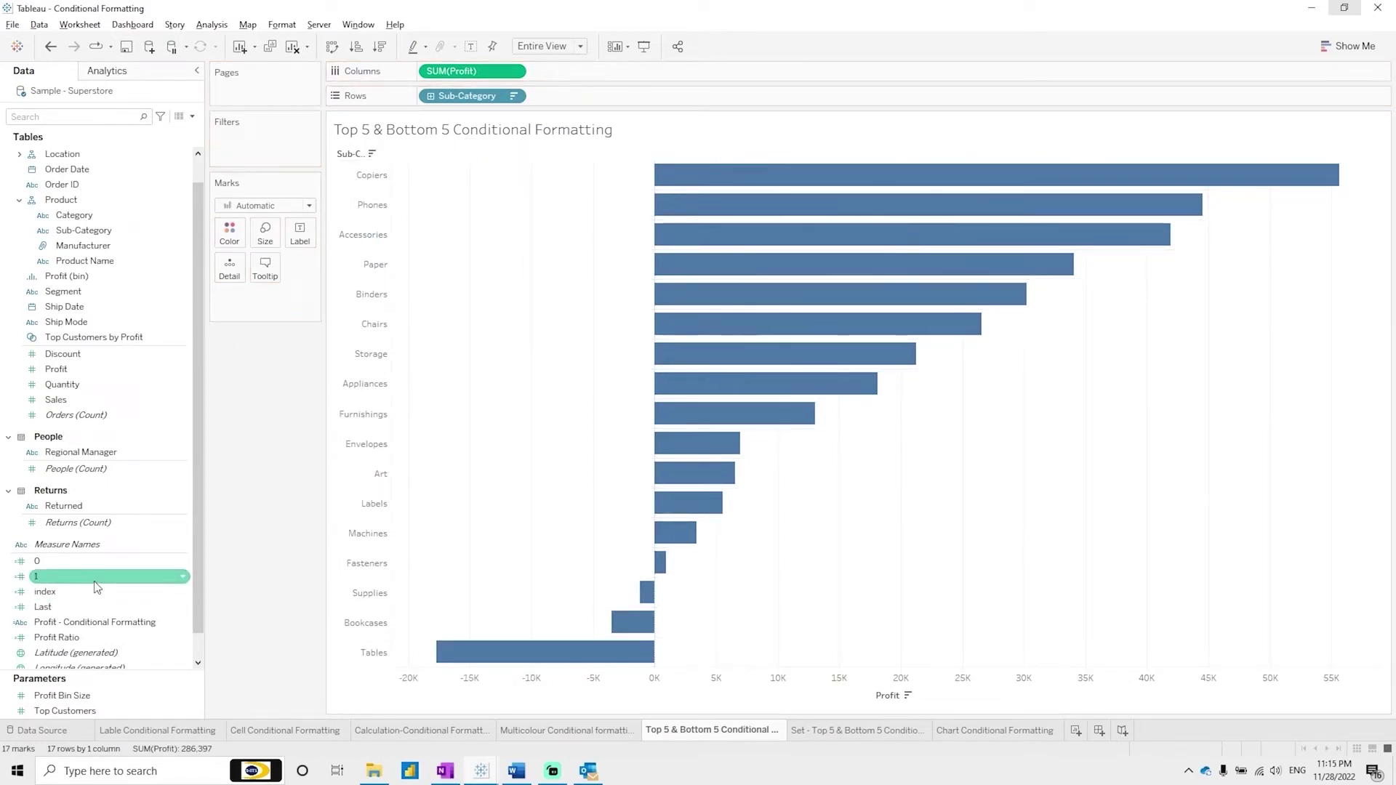
pyautogui.click(193, 117)
pyautogui.click(166, 129)
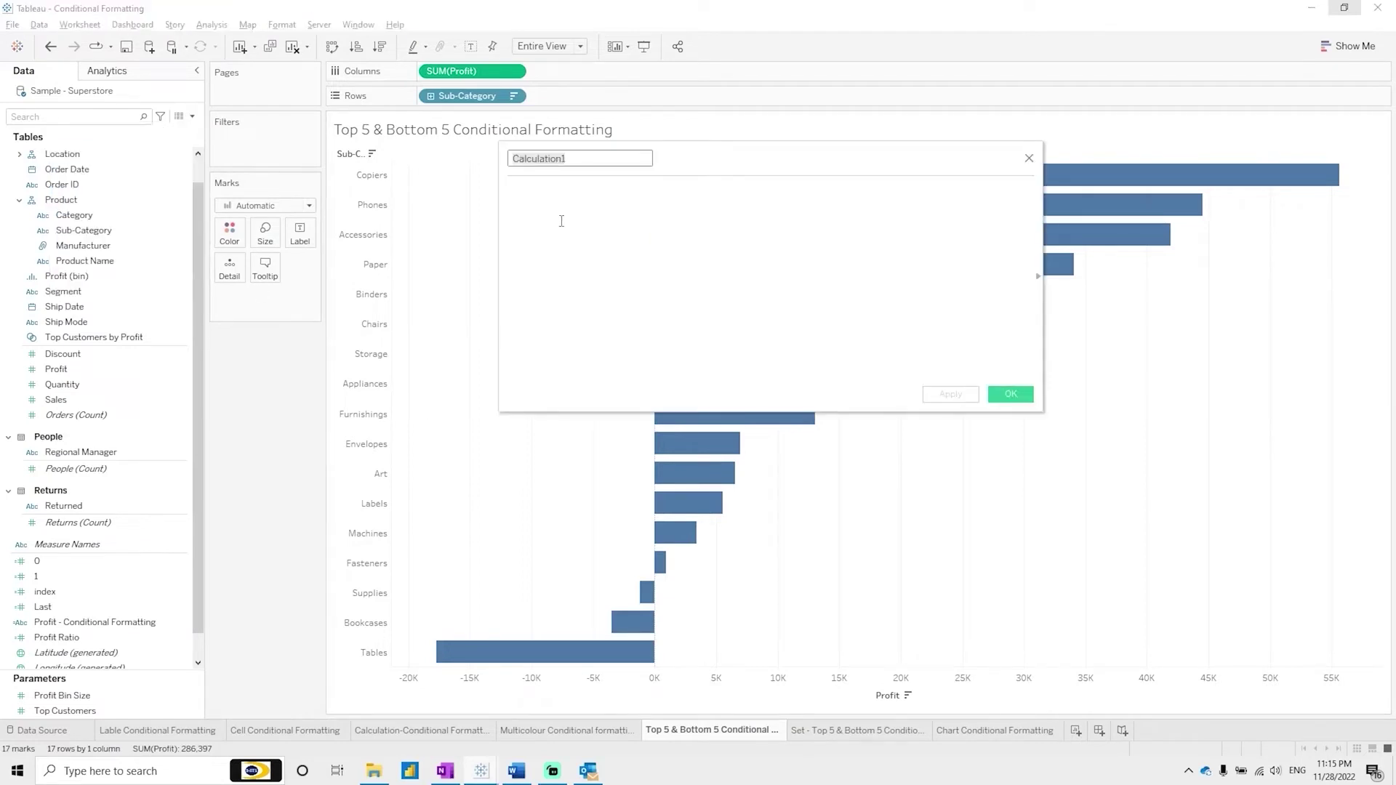
pyautogui.write('Top 5')
pyautogui.click(561, 221)
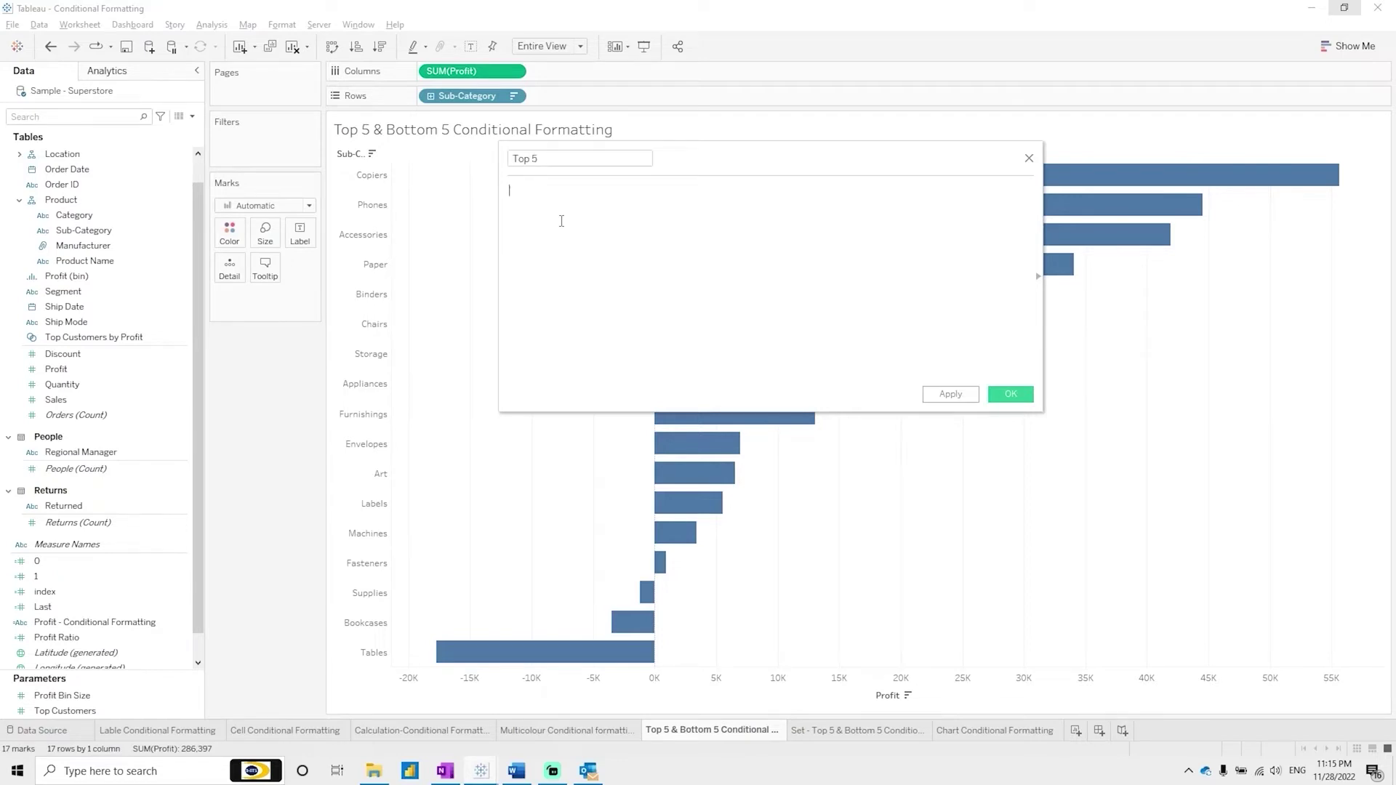
pyautogui.write('inde')
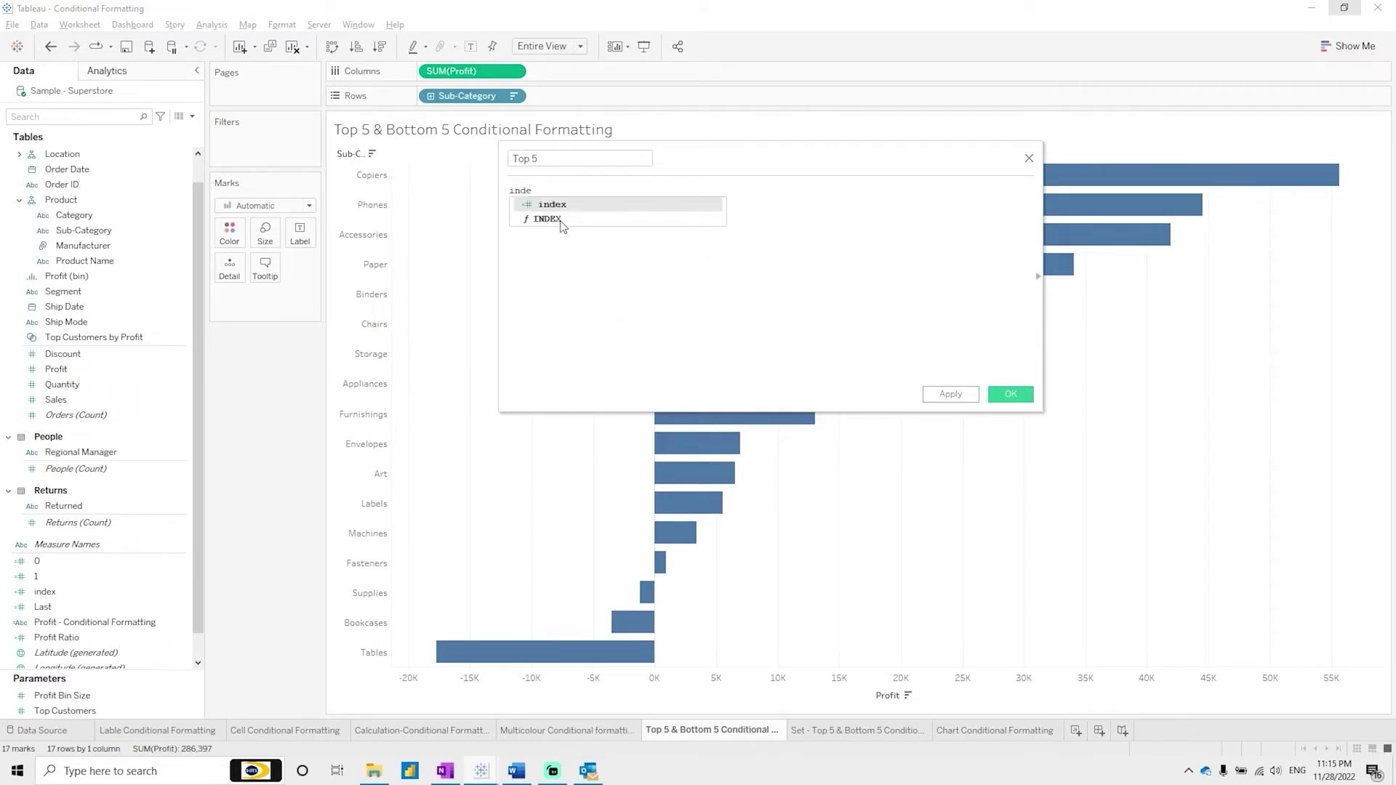
pyautogui.press('Return')
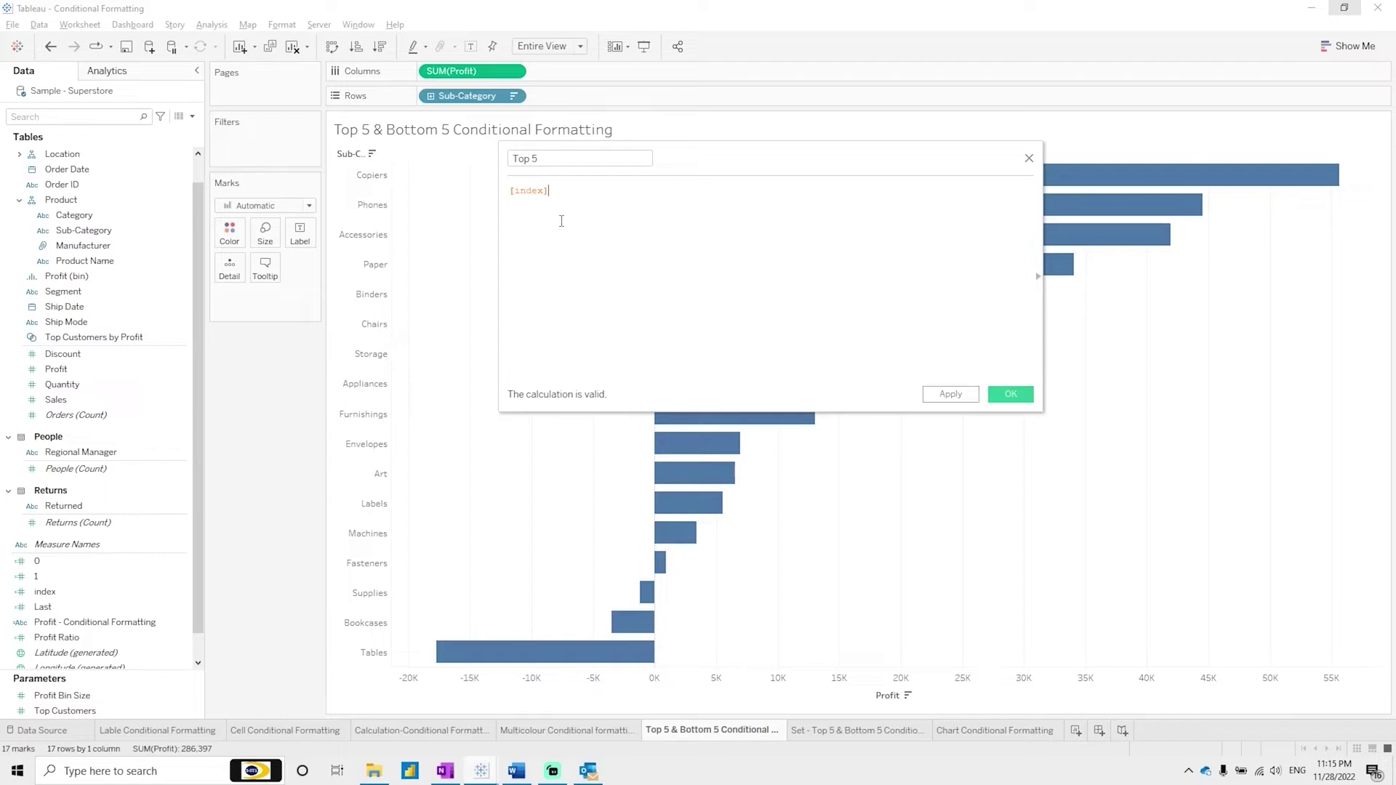
pyautogui.write('<5')
pyautogui.press('BackSpace')
pyautogui.click(1008, 396)
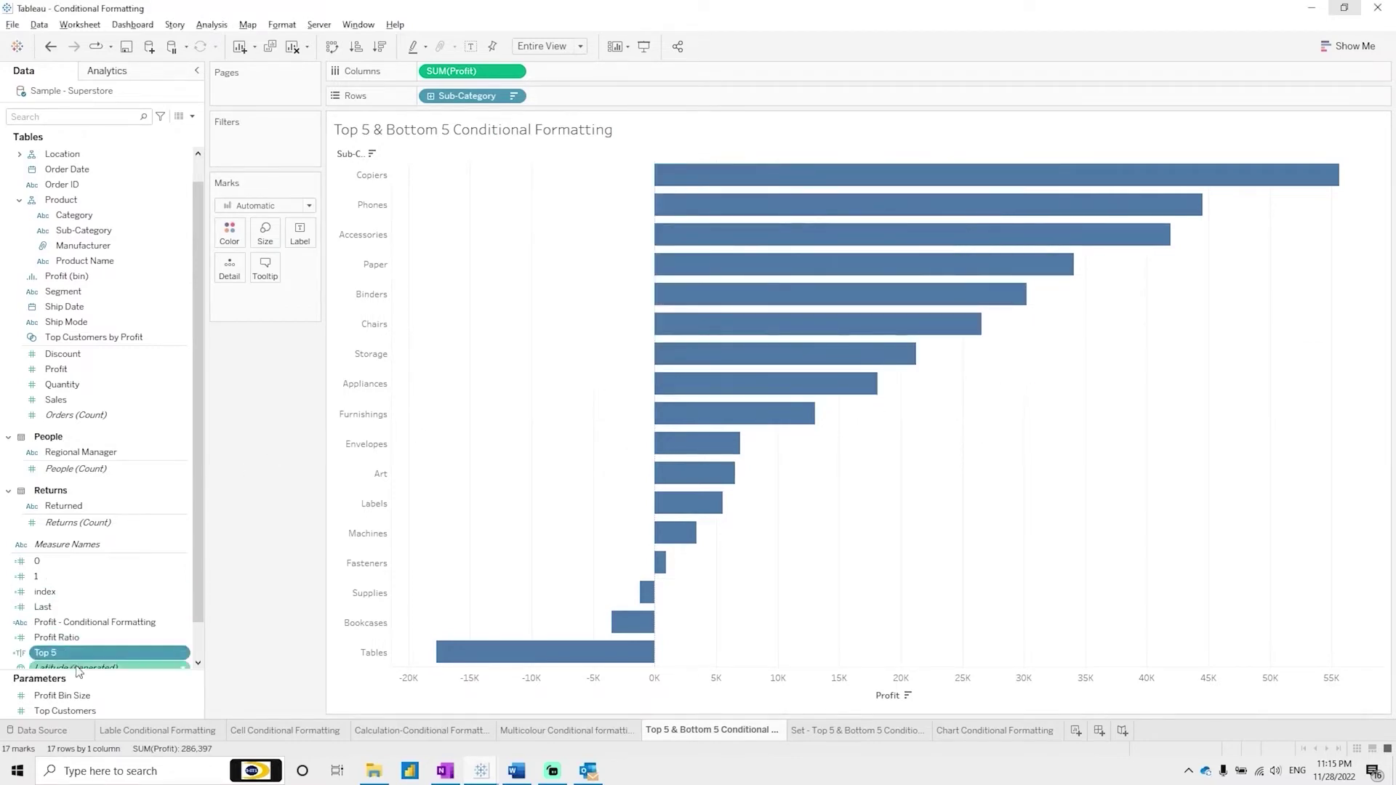
# Step: Color the profit bars by Top 5 and change the field's formula to [index]<=5
pyautogui.moveTo(72, 656); pyautogui.dragTo(234, 233)
pyautogui.moveTo(1134, 182)
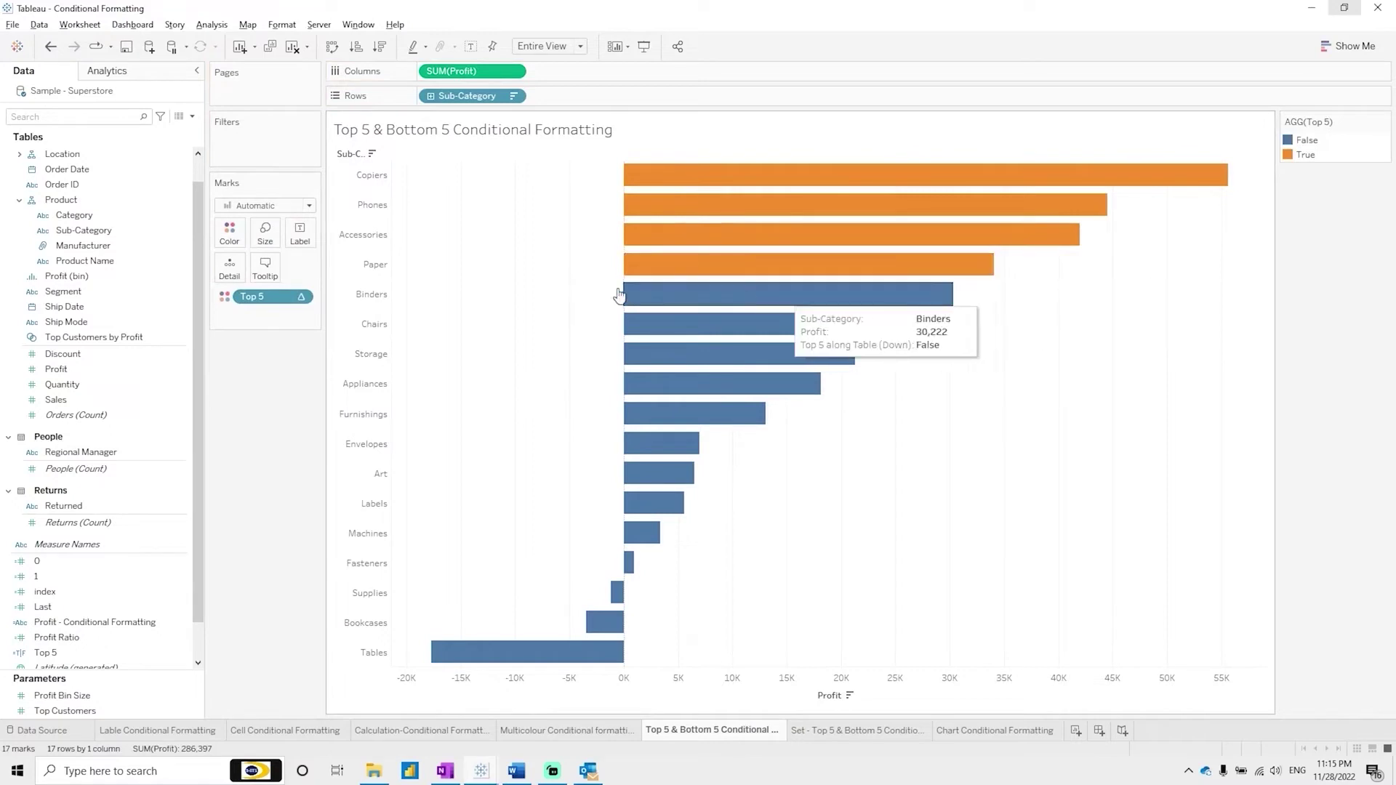
pyautogui.rightClick(58, 652)
pyautogui.click(119, 442)
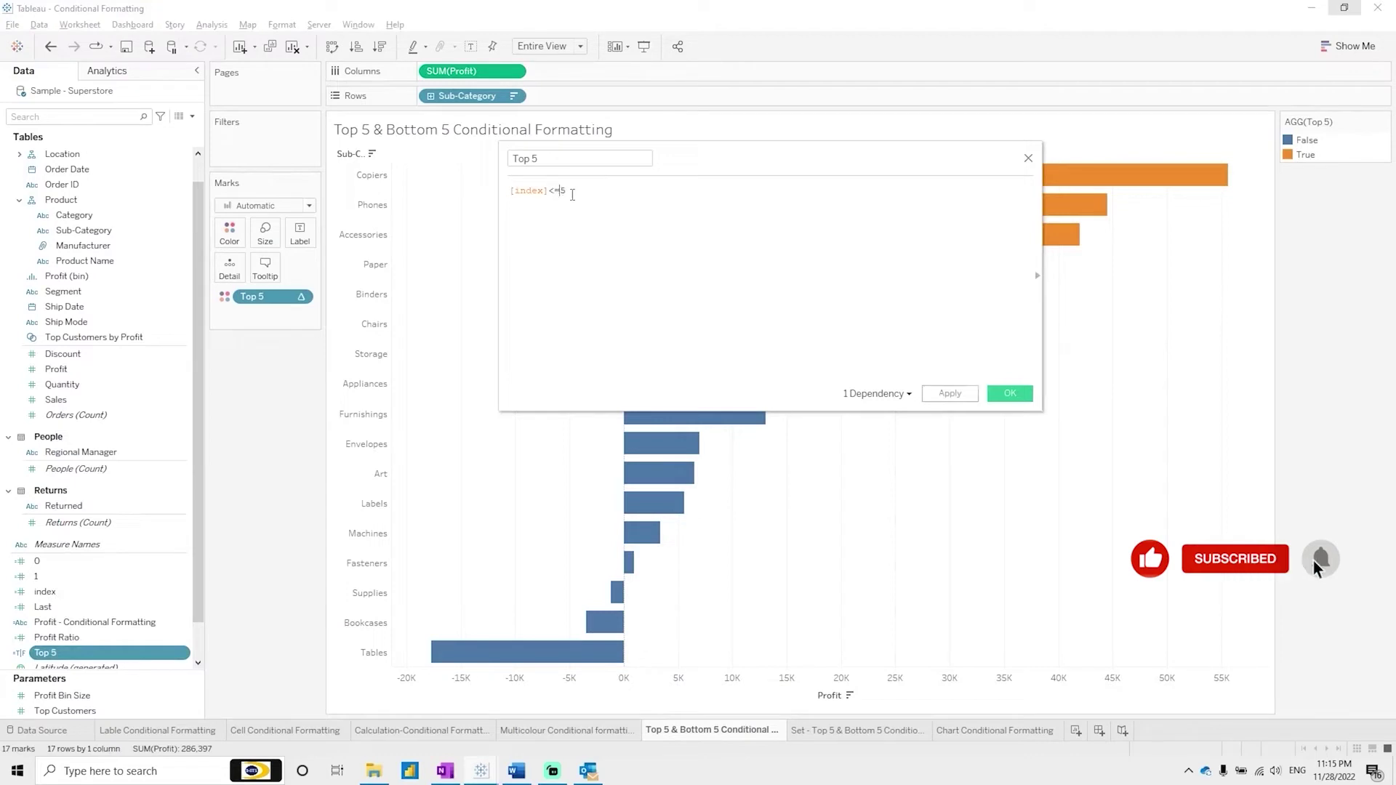
pyautogui.click(1010, 393)
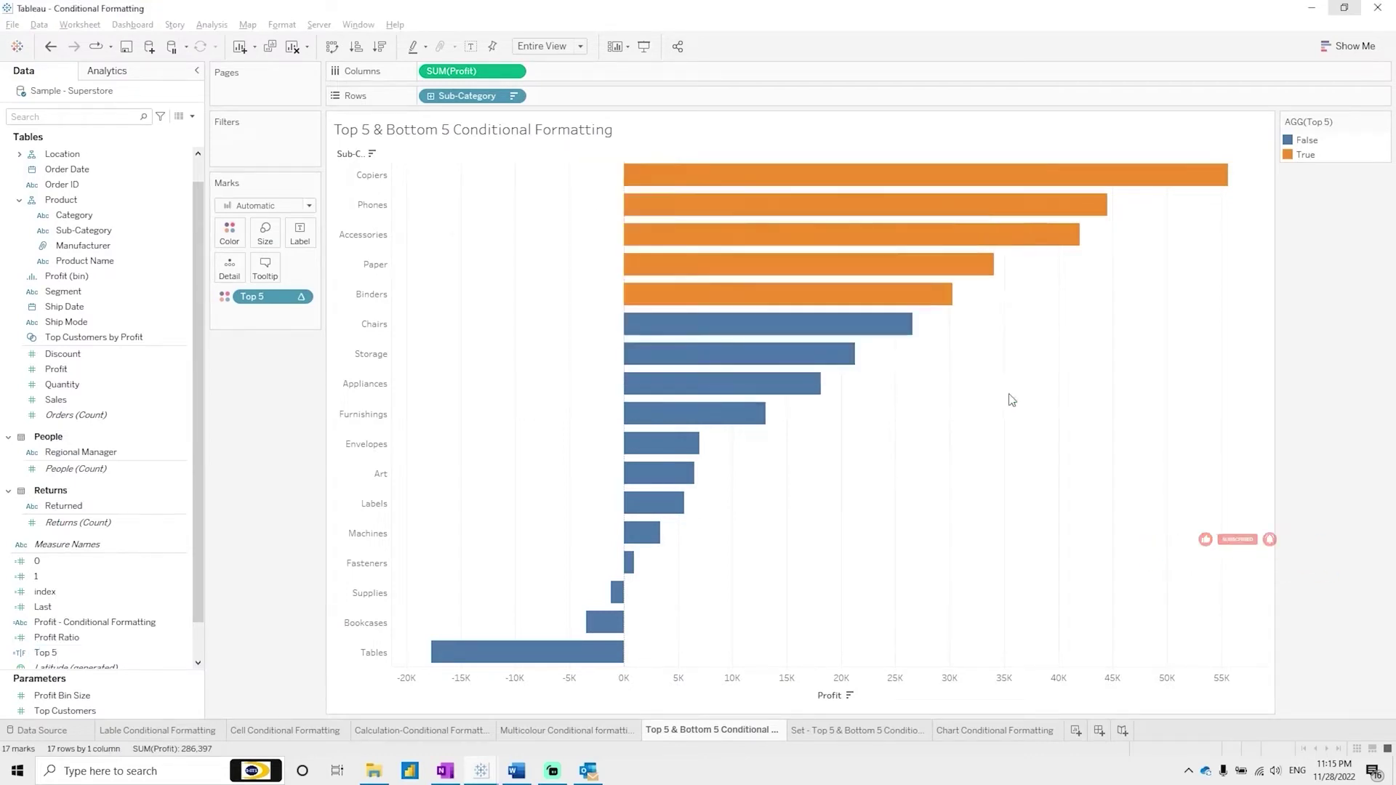
pyautogui.moveTo(1156, 182)
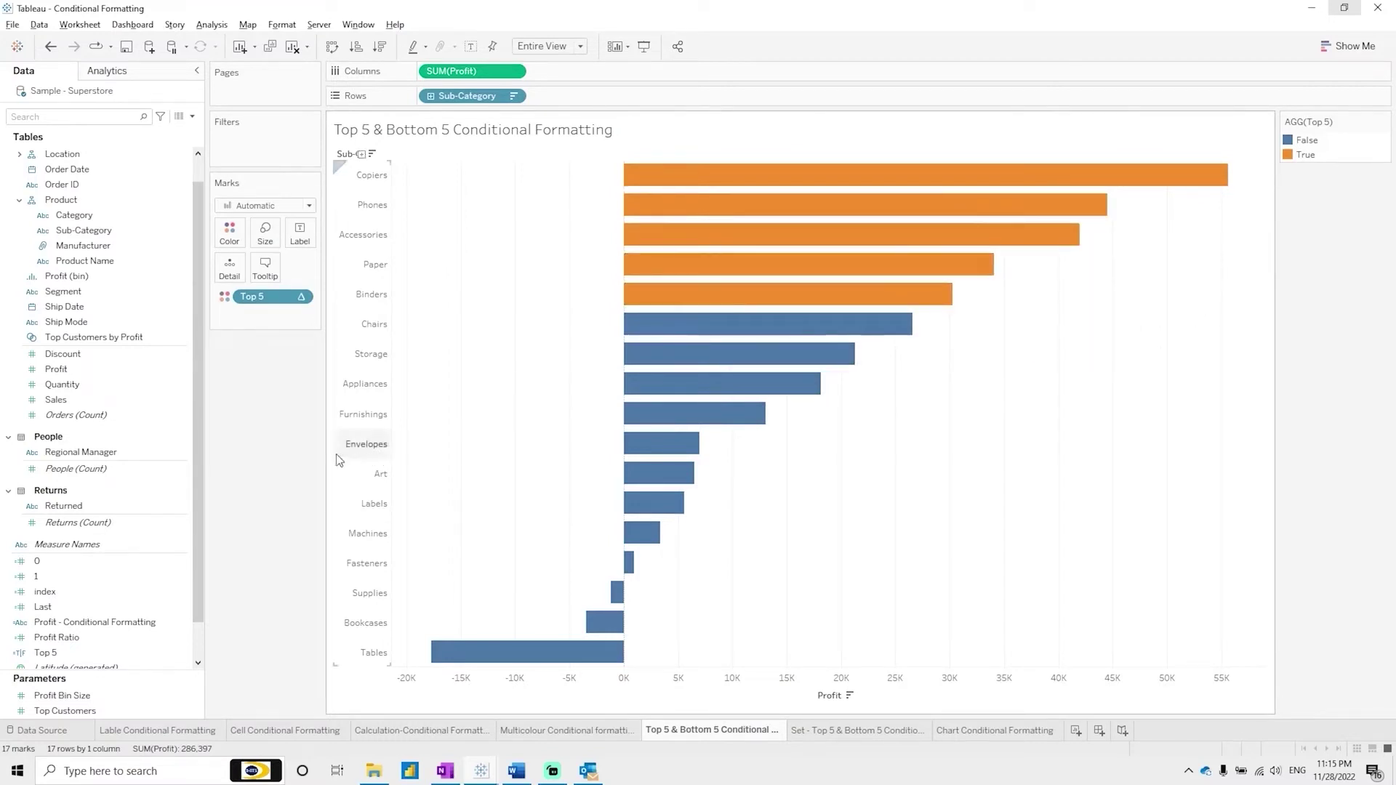
# Step: Create a calculated field named last 5 with the formula [Last]<=5
pyautogui.click(108, 654)
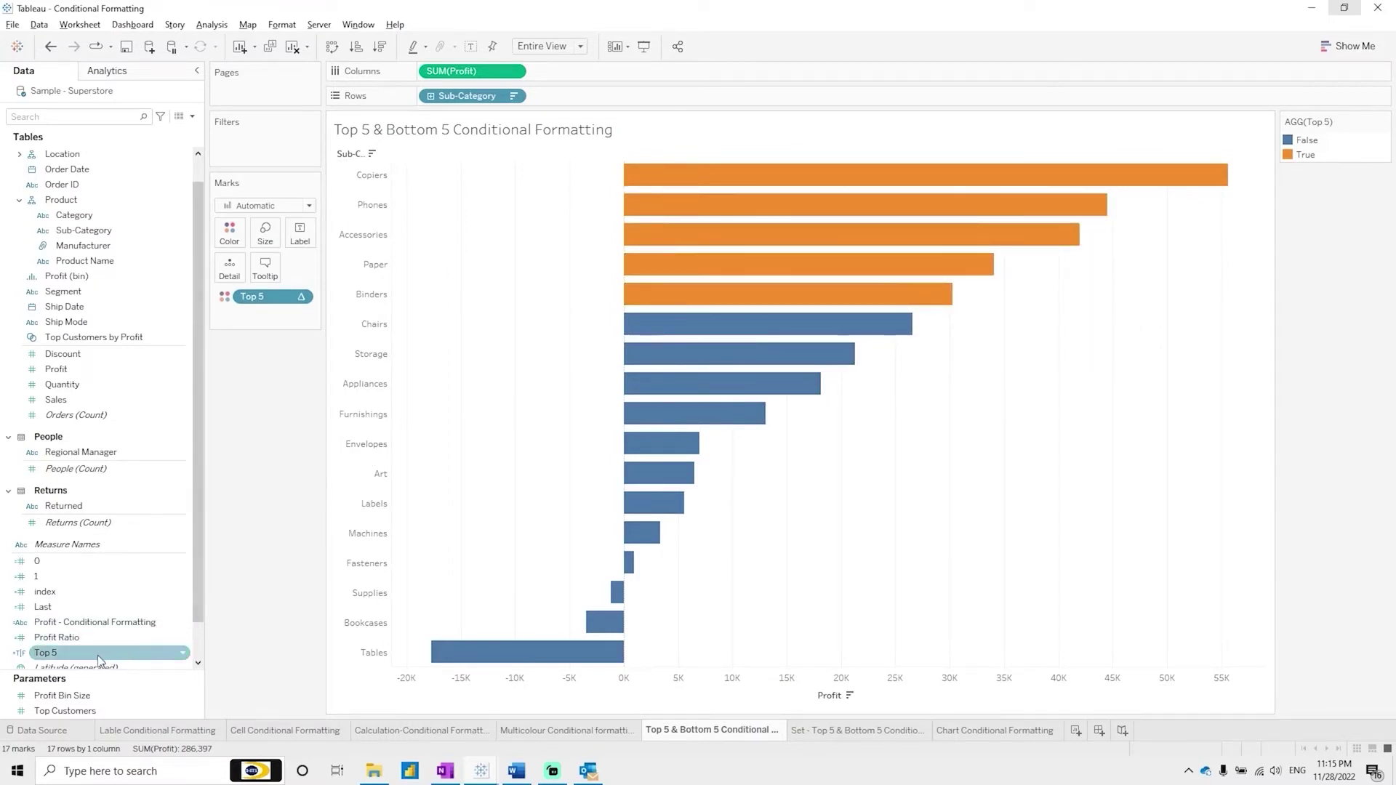
pyautogui.click(192, 116)
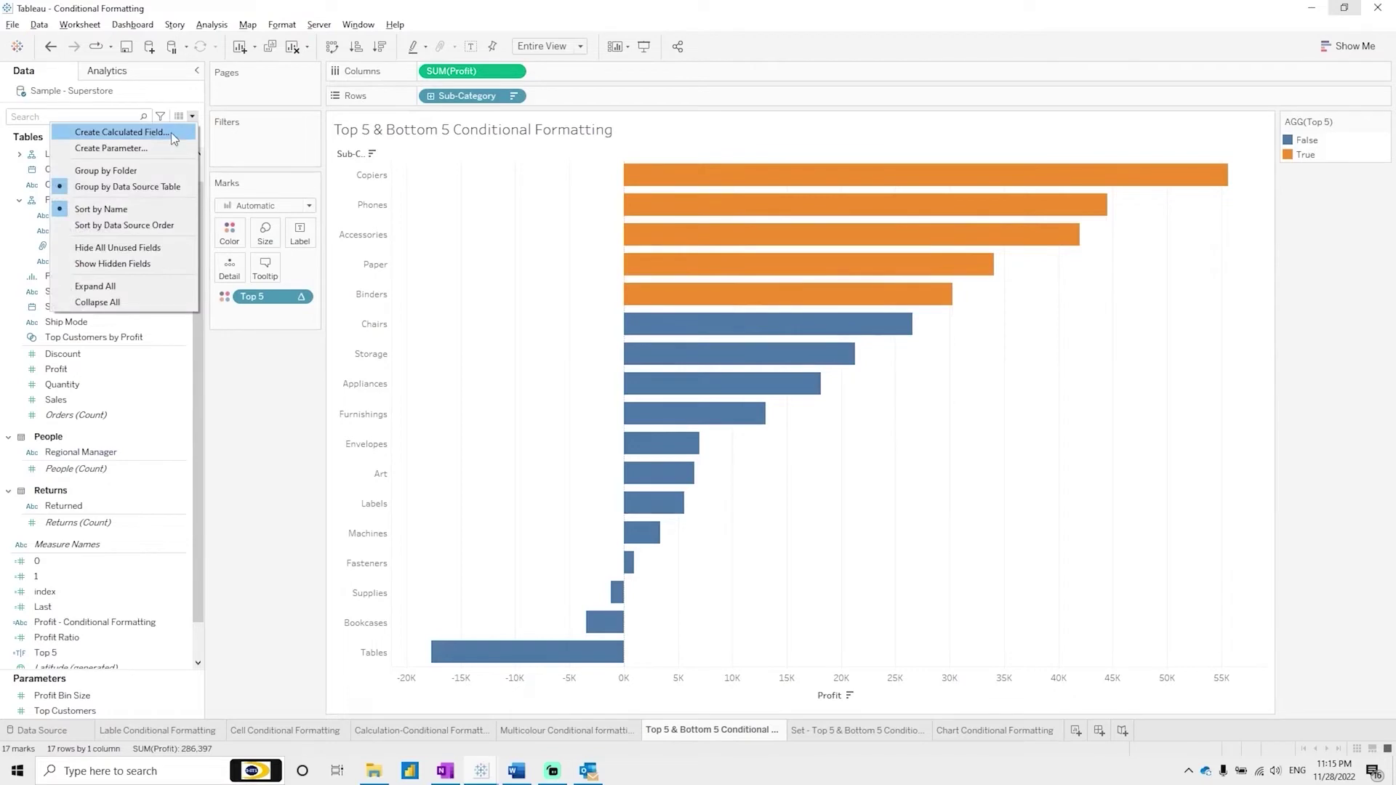
pyautogui.click(173, 133)
pyautogui.press('BackSpace')
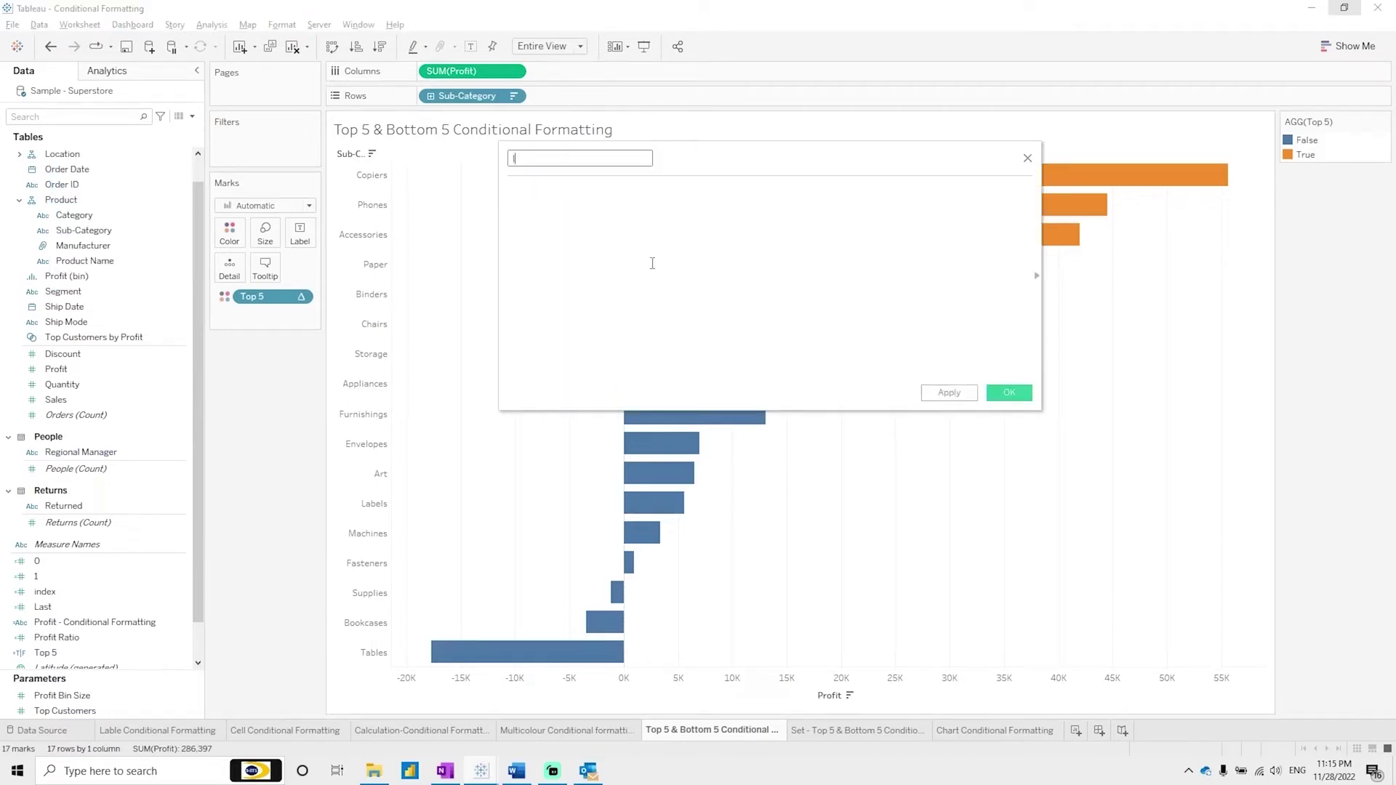
pyautogui.click(652, 263)
pyautogui.write('las')
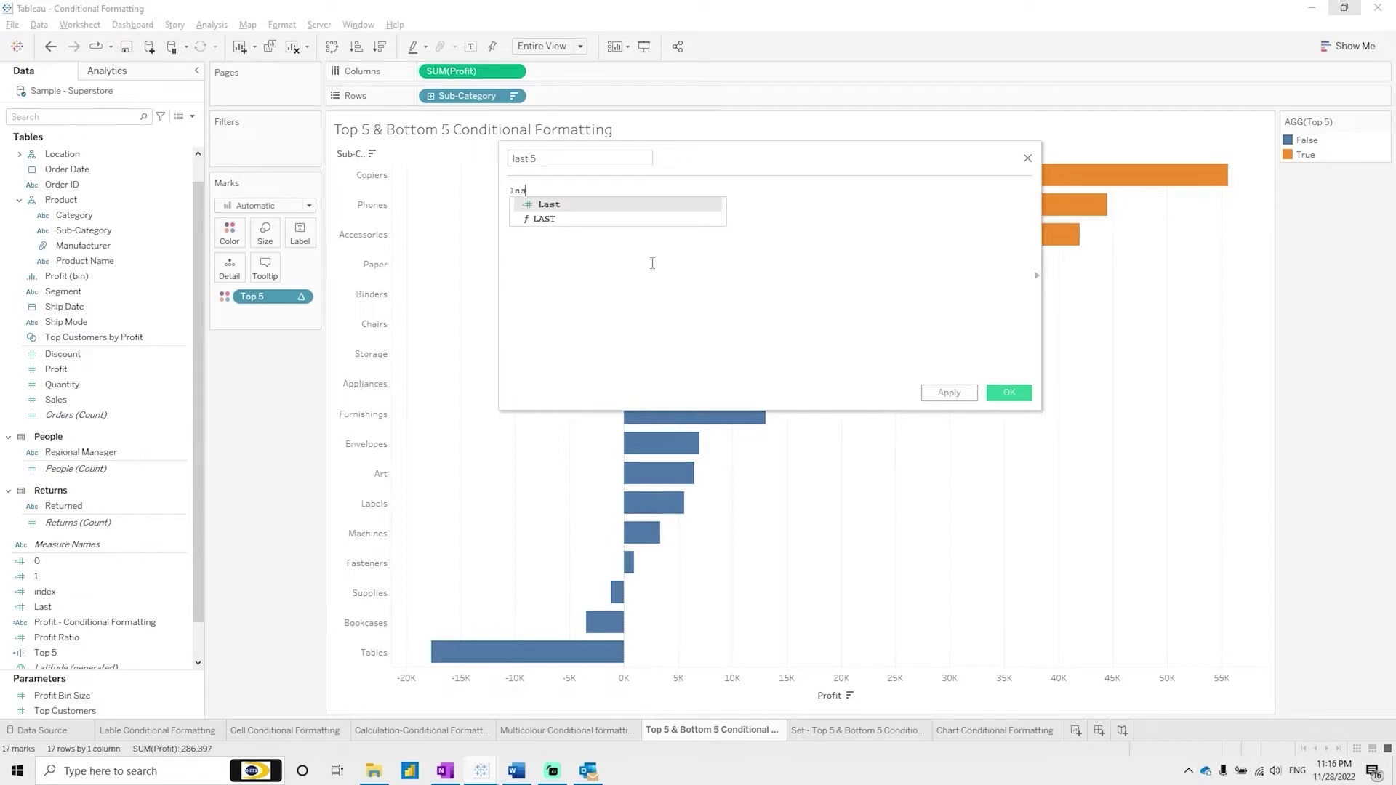
pyautogui.press('Return')
pyautogui.write('<=5')
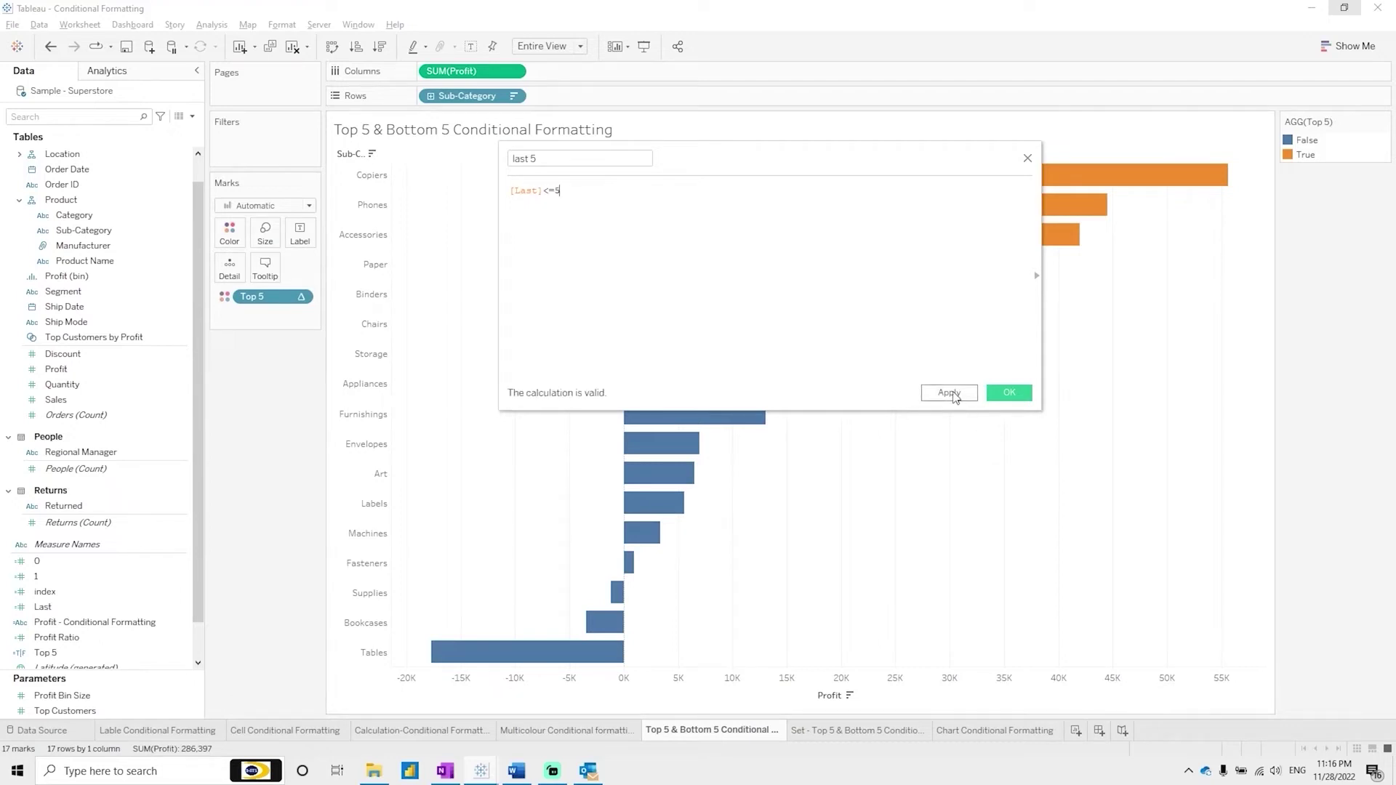
pyautogui.click(1007, 394)
# Step: Color the profit bars by last 5 instead and change the field's formula to [Last]<5
pyautogui.moveTo(45, 623); pyautogui.dragTo(225, 229)
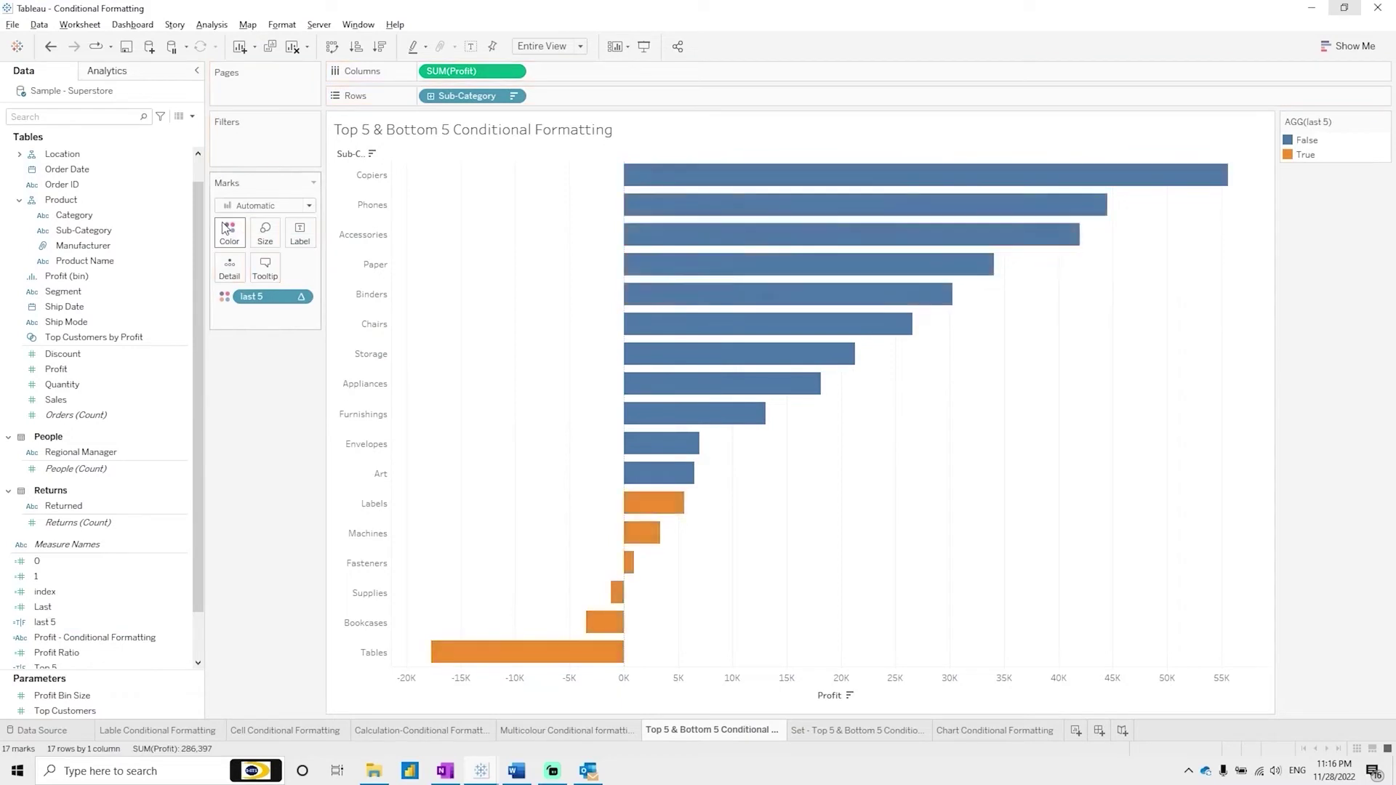
pyautogui.moveTo(644, 546)
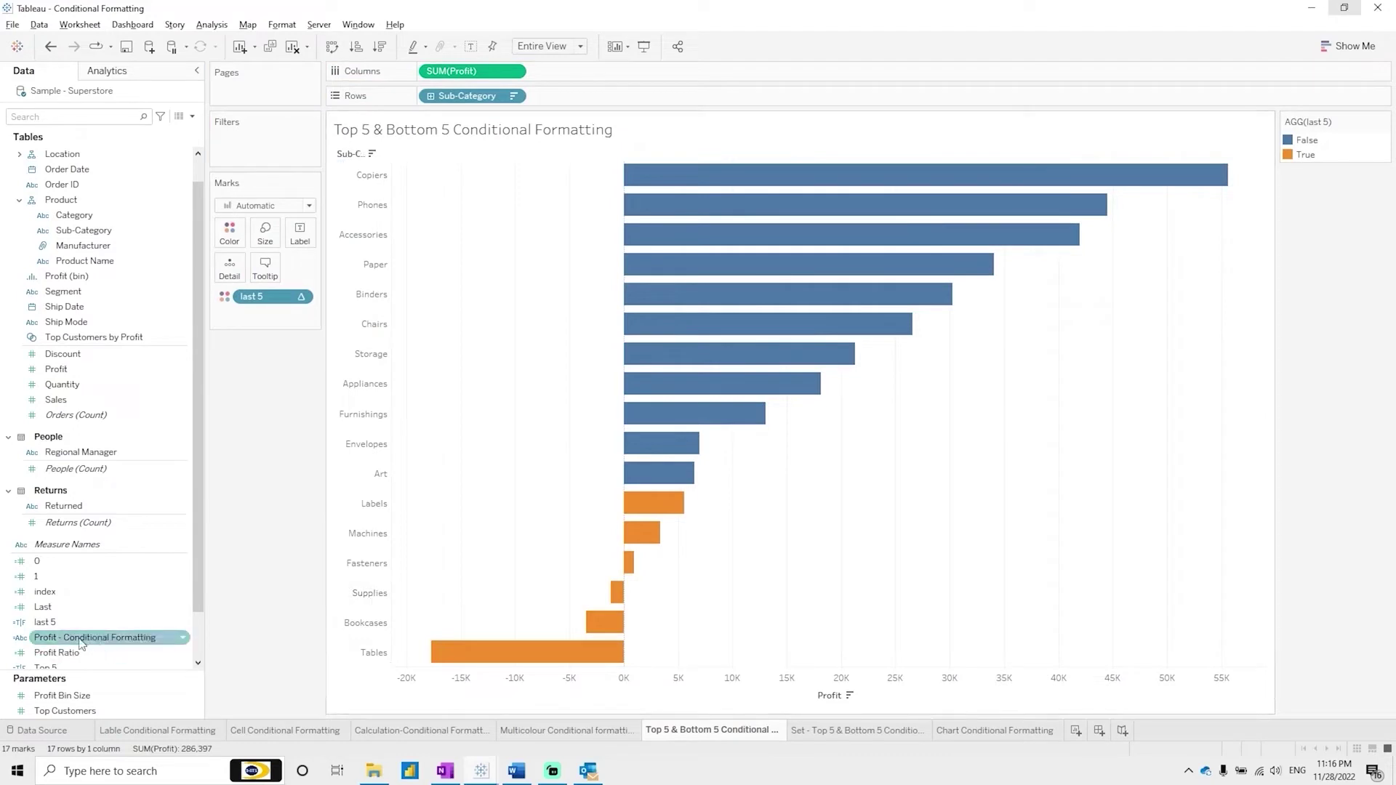
pyautogui.rightClick(45, 622)
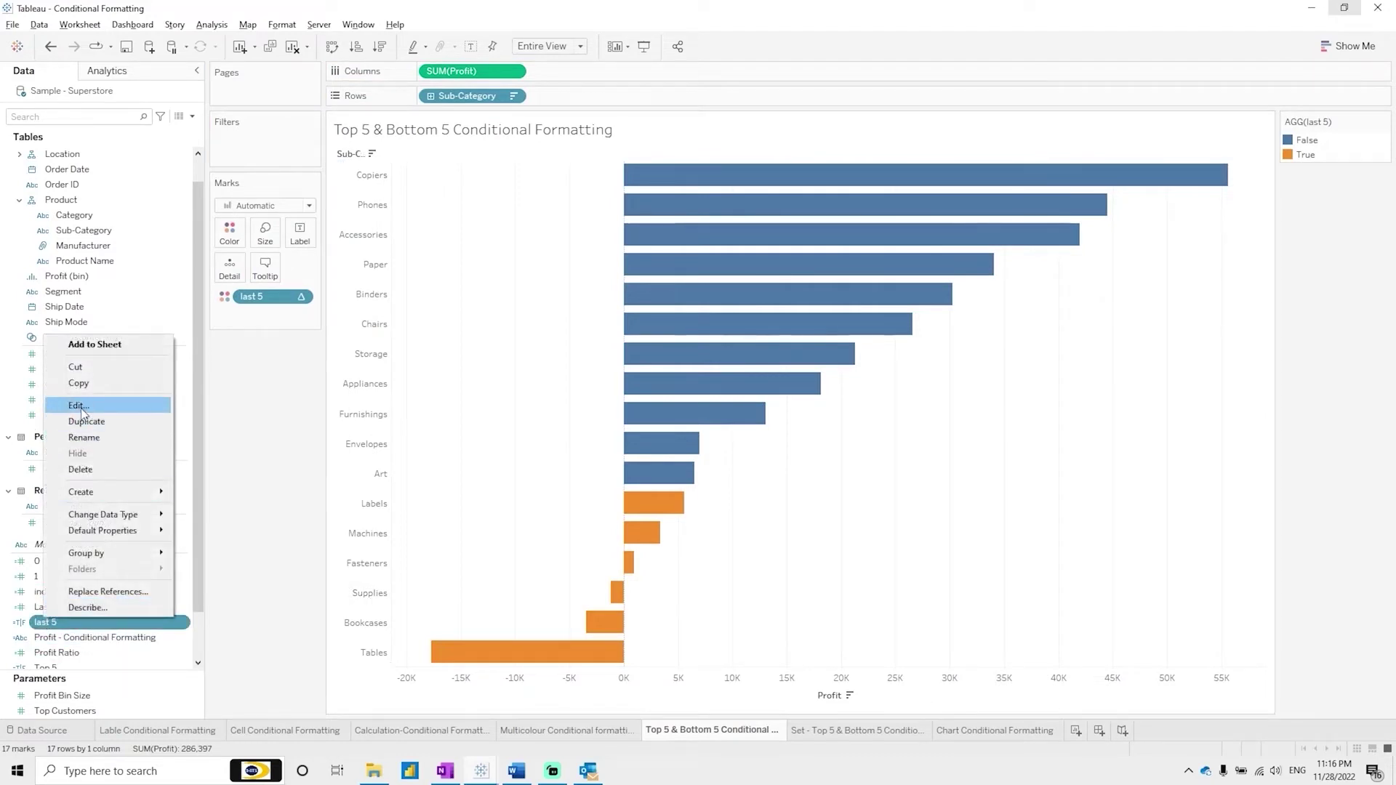
pyautogui.click(66, 410)
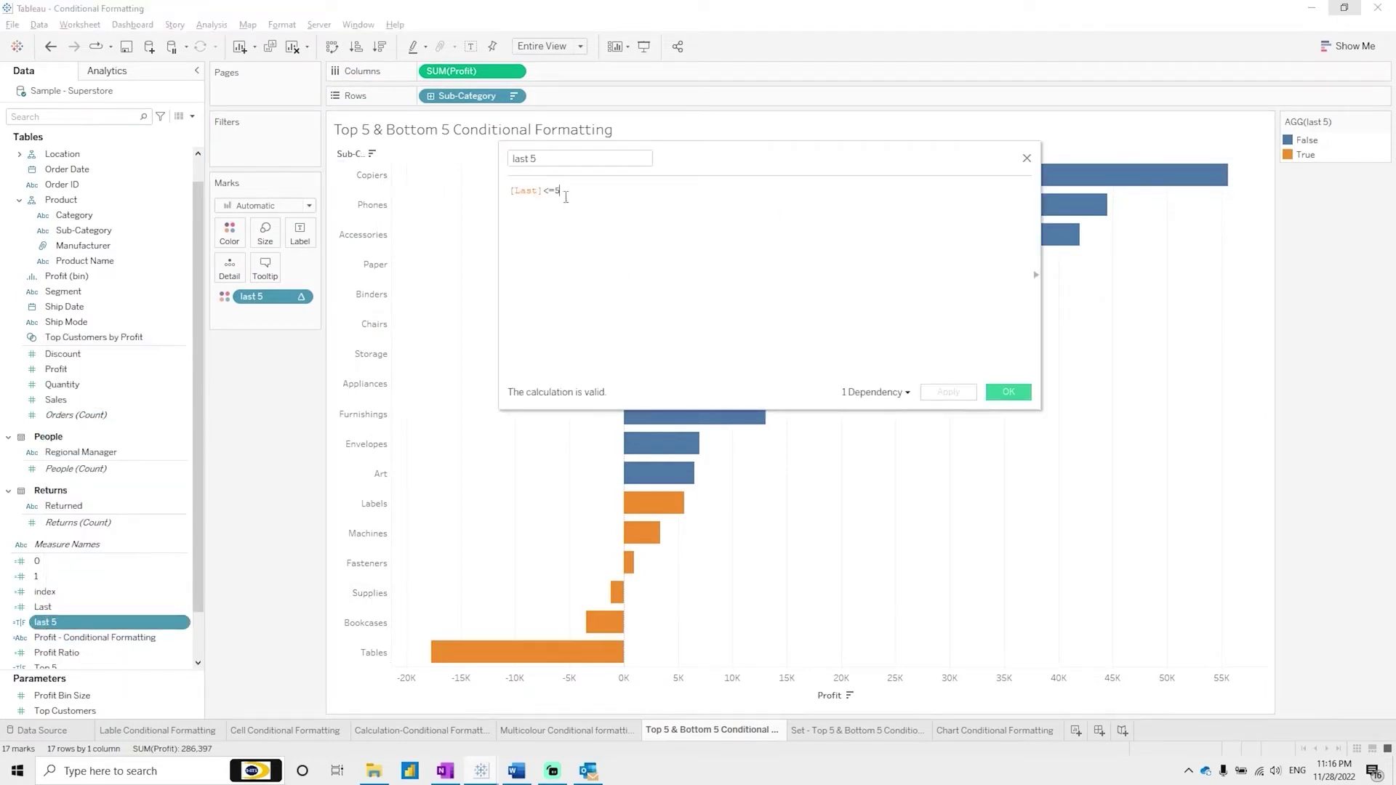
pyautogui.press('BackSpace')
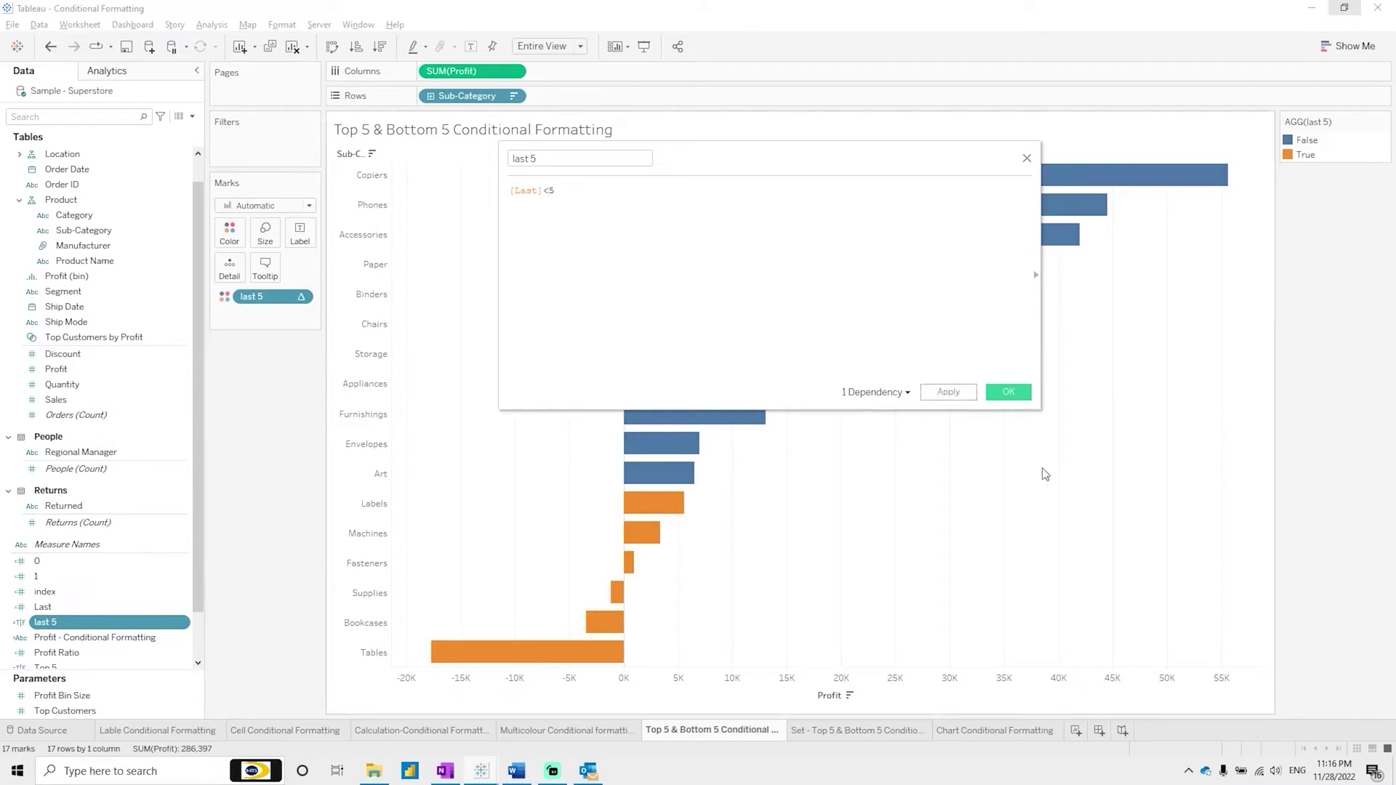
pyautogui.click(948, 393)
pyautogui.click(1007, 393)
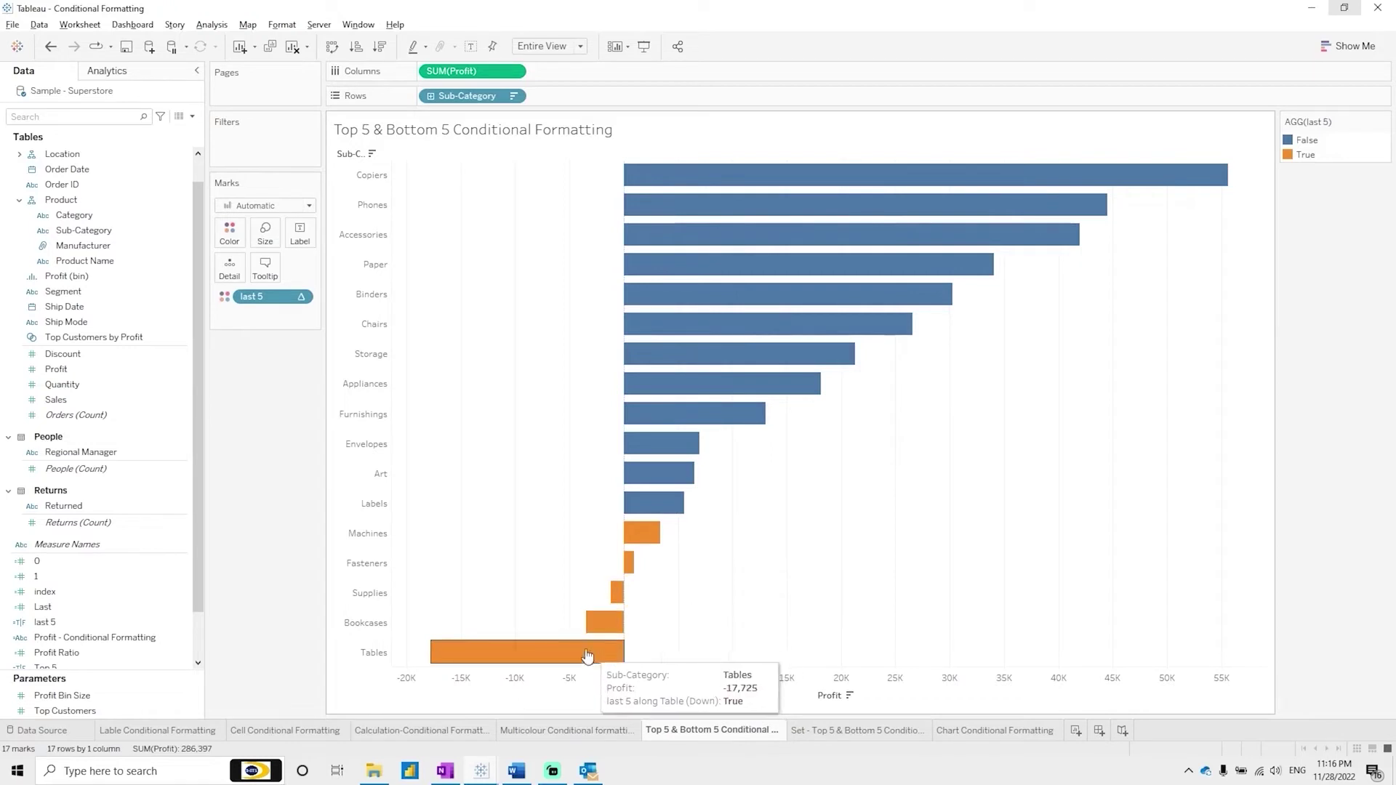
# Step: Clear the single color field from the marks and color the profit bars by last 5 and Top 5 together
pyautogui.moveTo(80, 611); pyautogui.dragTo(230, 240)
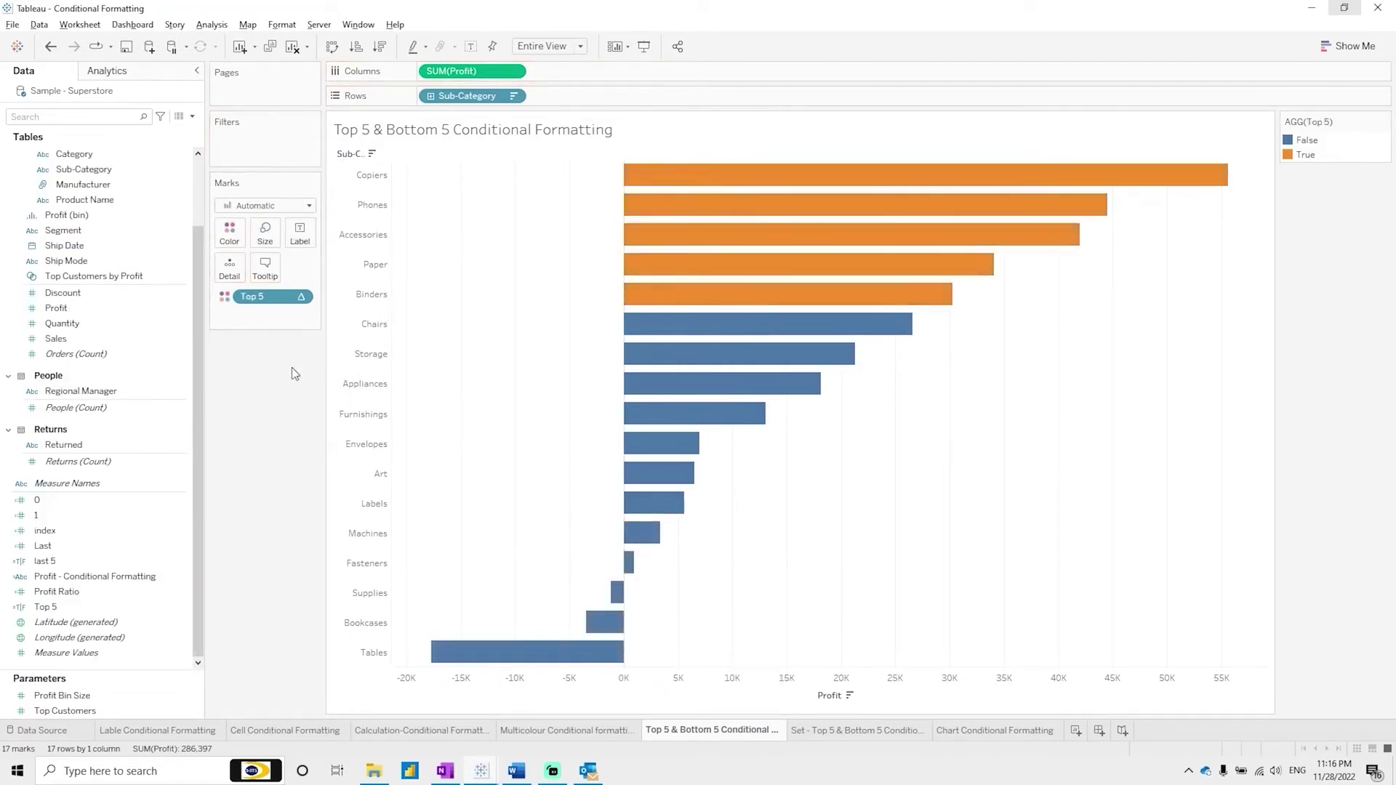
pyautogui.moveTo(273, 294); pyautogui.dragTo(255, 456)
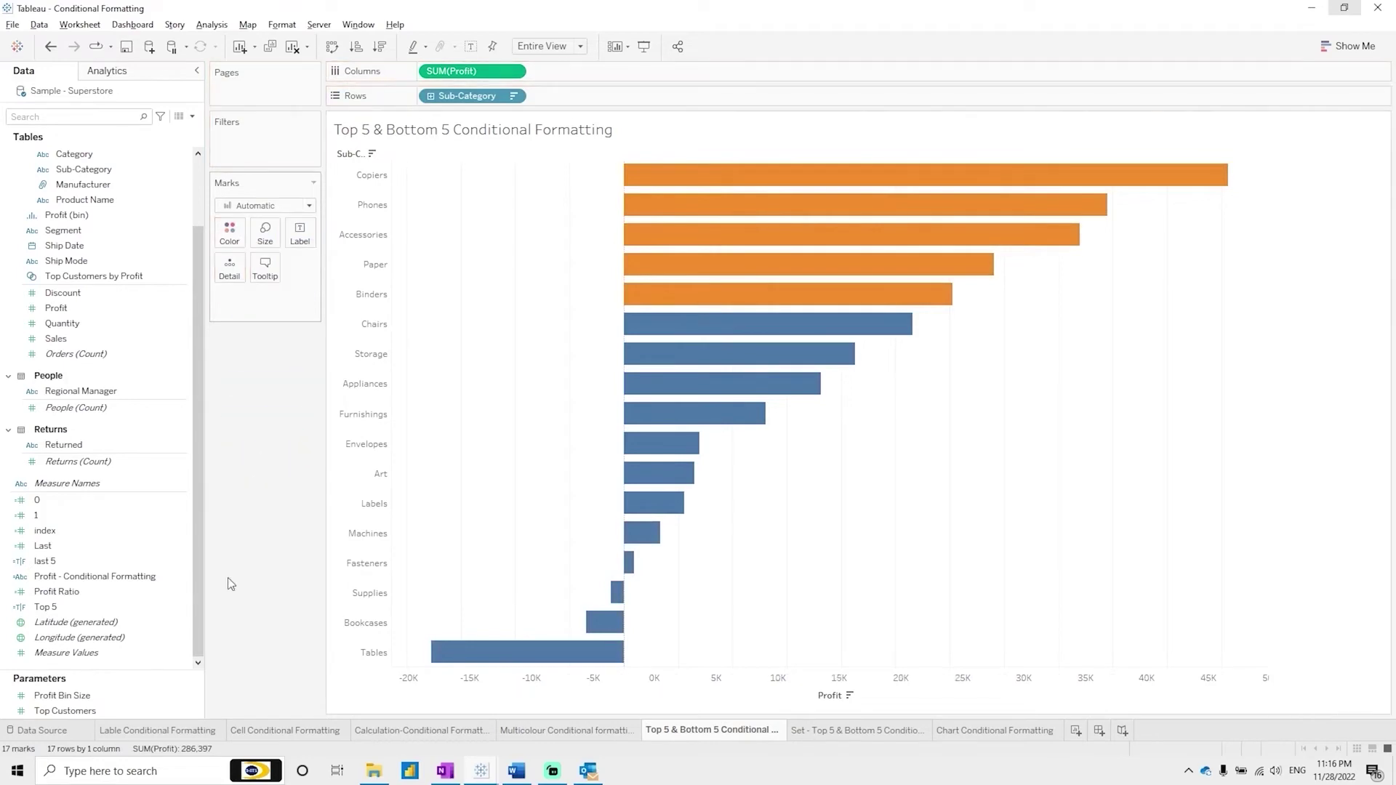
pyautogui.click(45, 615)
pyautogui.keyDown('ctrl'); pyautogui.click(51, 564); pyautogui.keyUp('ctrl')
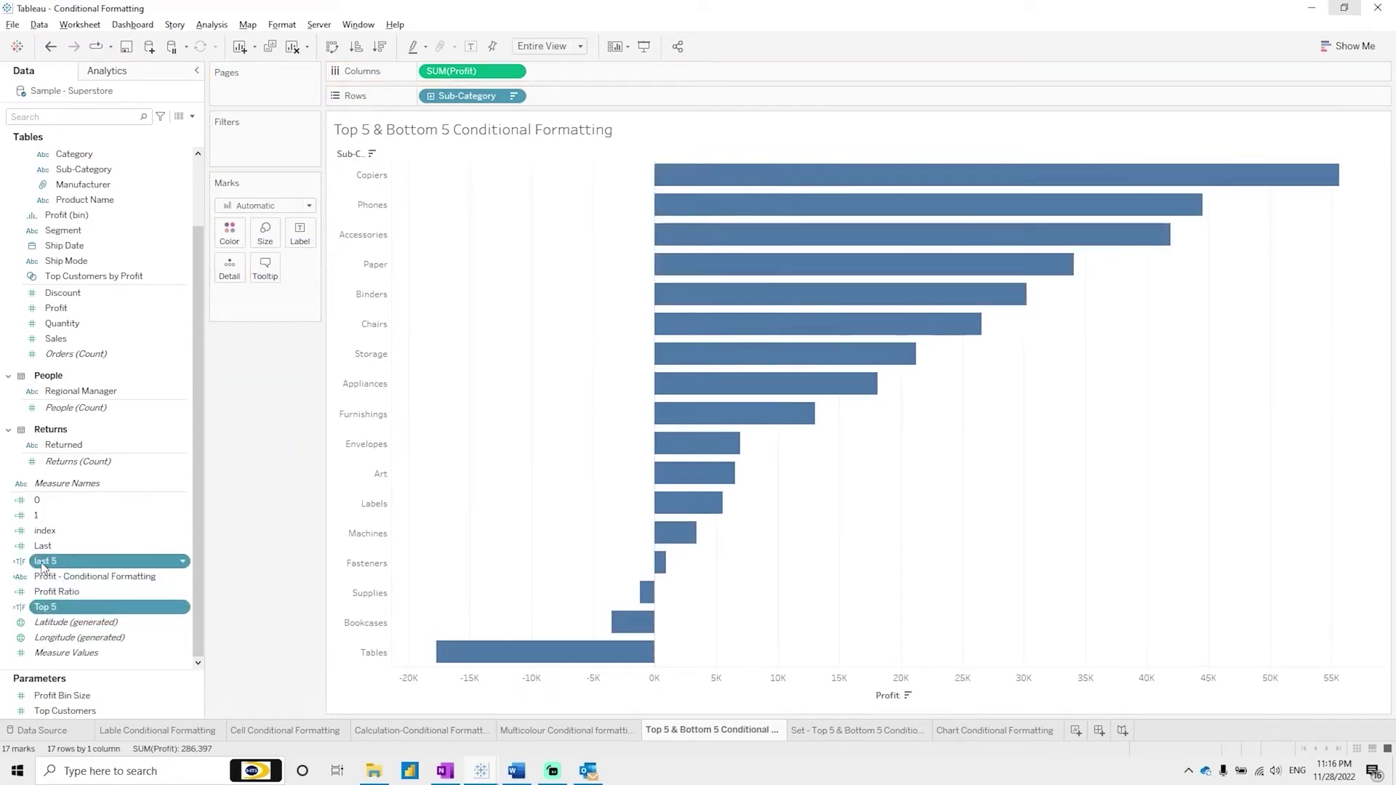
pyautogui.moveTo(42, 566); pyautogui.dragTo(240, 234)
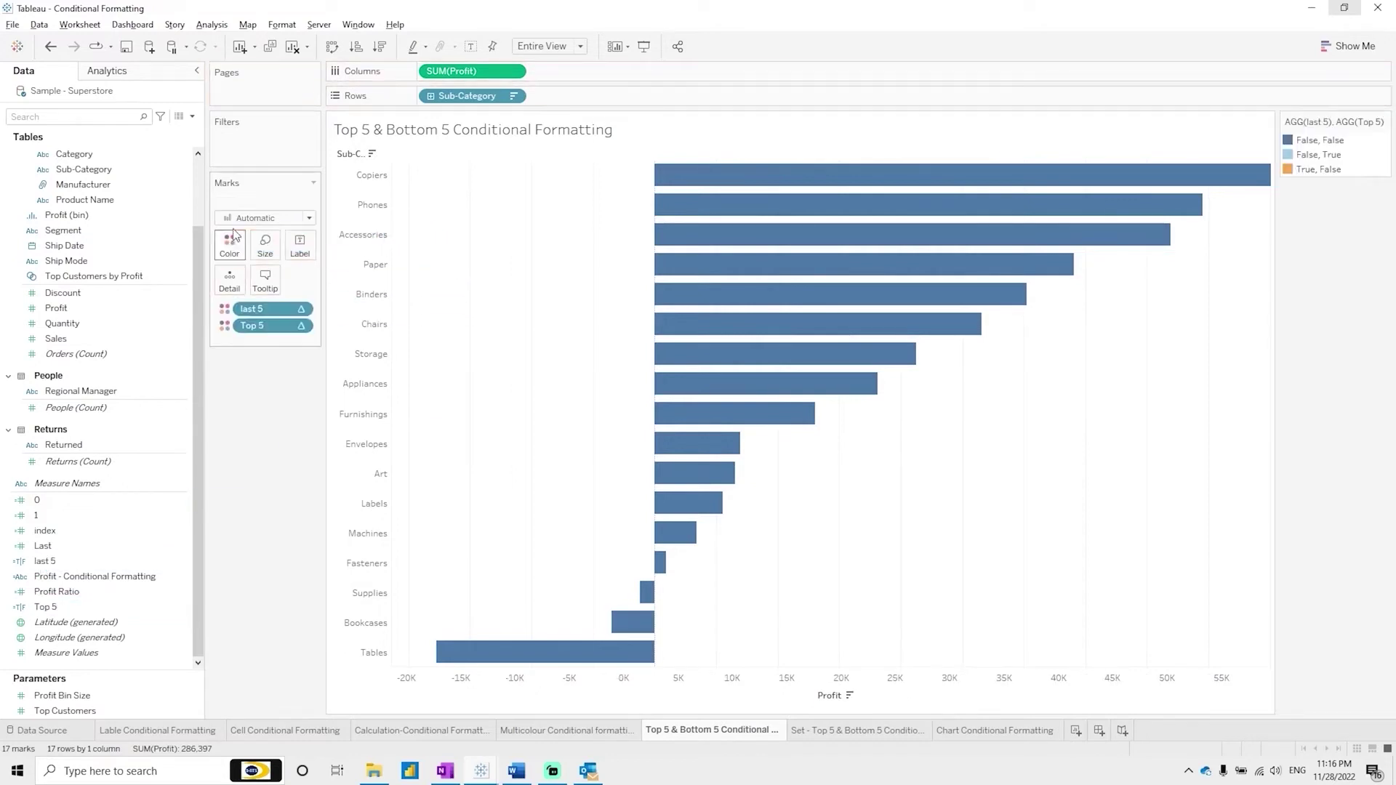
# Step: Set the color of the False, True combination to orange from the Automatic palette
pyautogui.doubleClick(1319, 154)
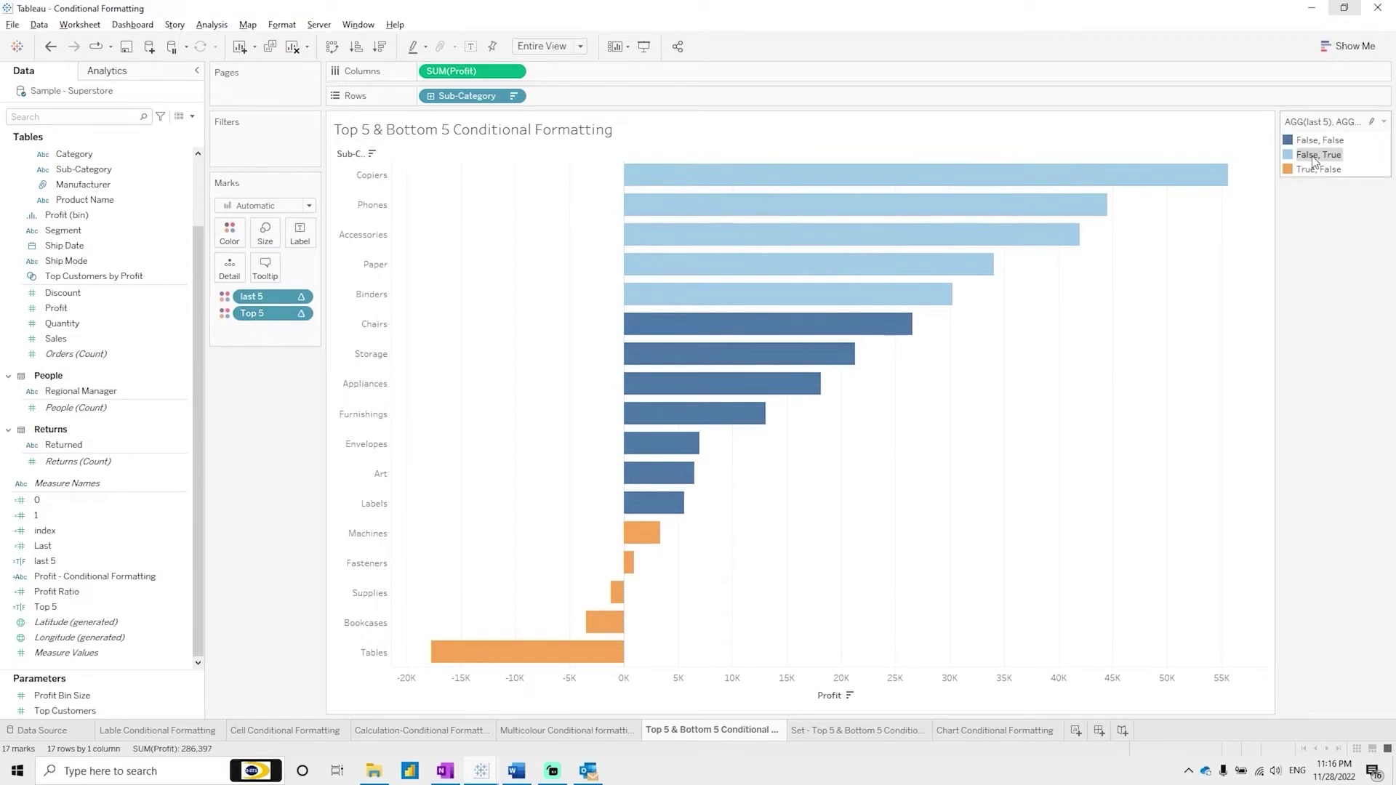
pyautogui.click(723, 320)
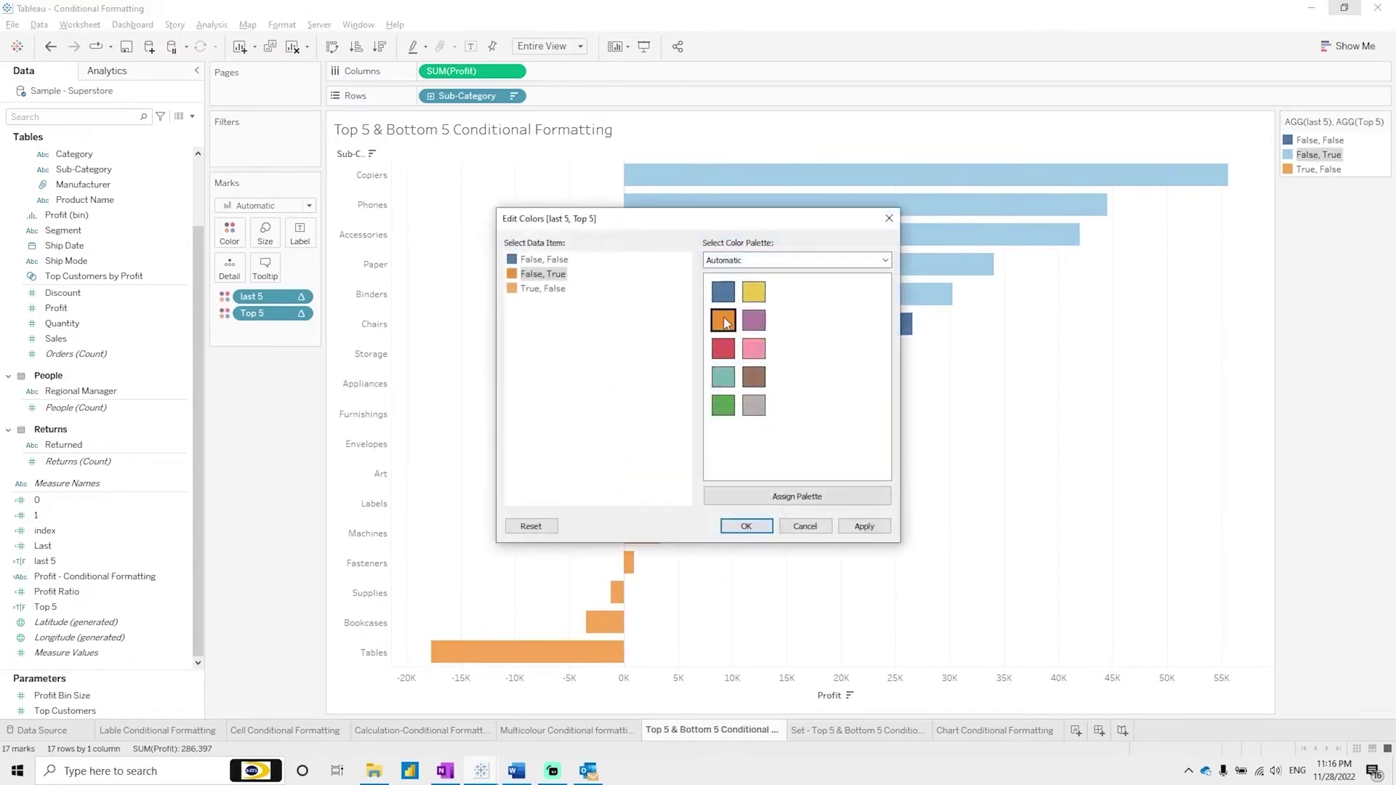
pyautogui.click(849, 523)
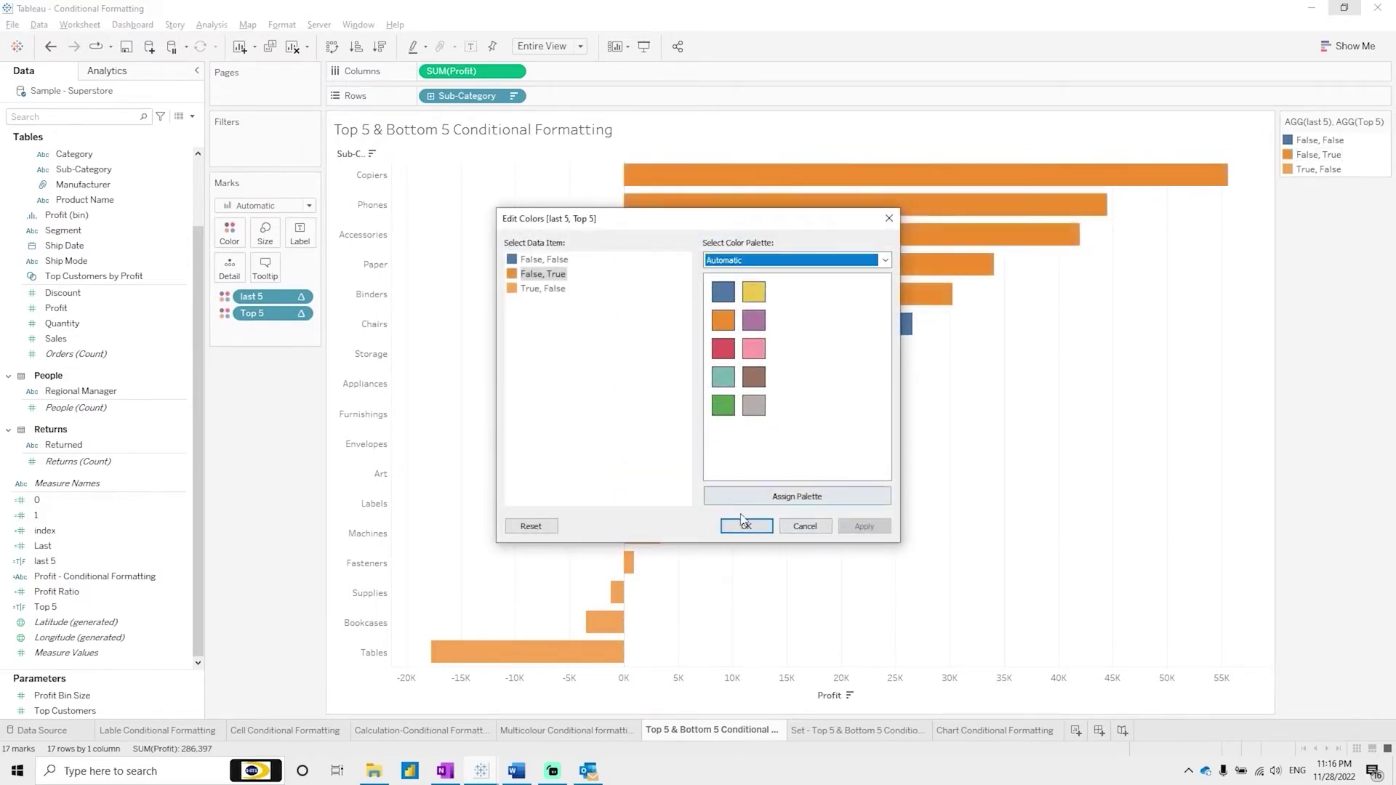
pyautogui.click(747, 526)
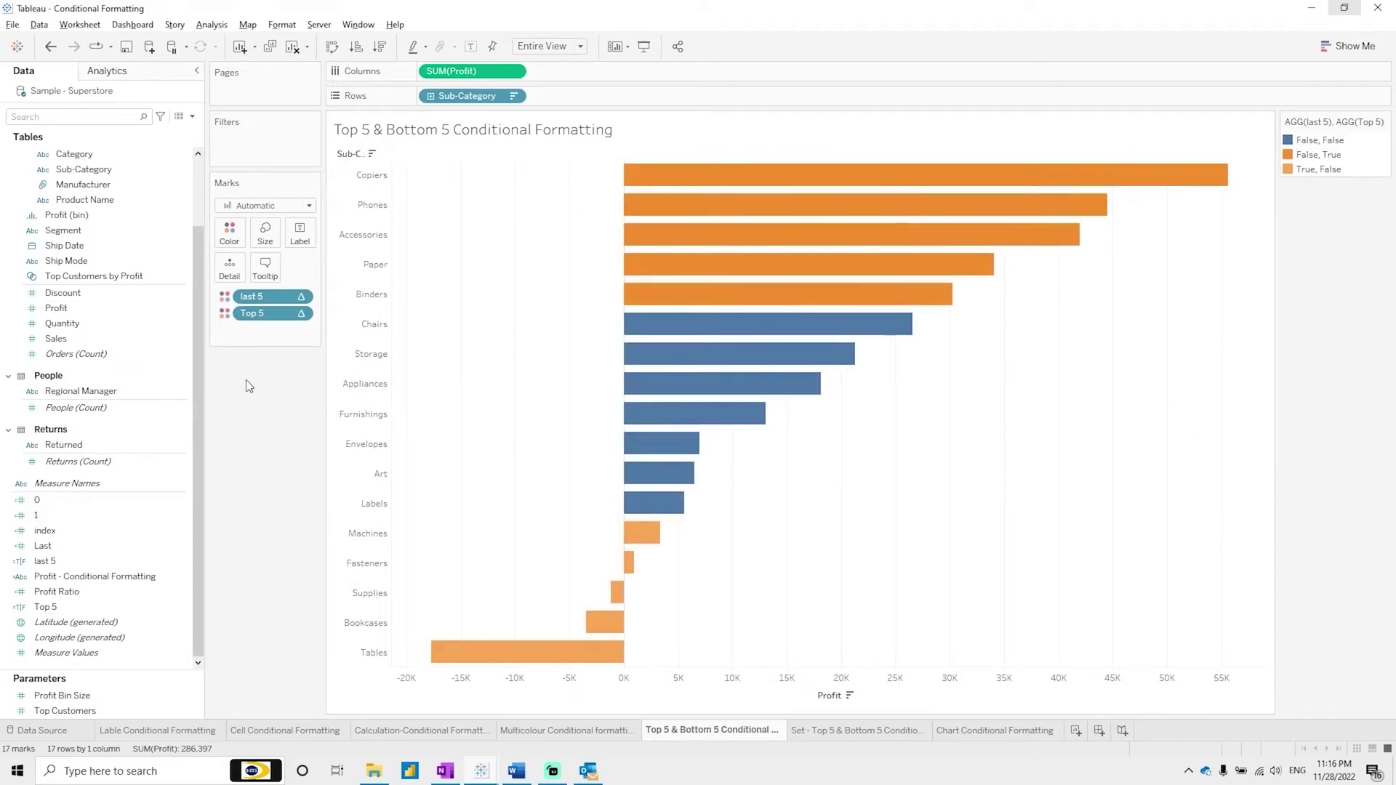
# Step: Create a calculated field named Top 5 & Bottom 5 with the formula [Top 5] or [last 5]
pyautogui.click(193, 116)
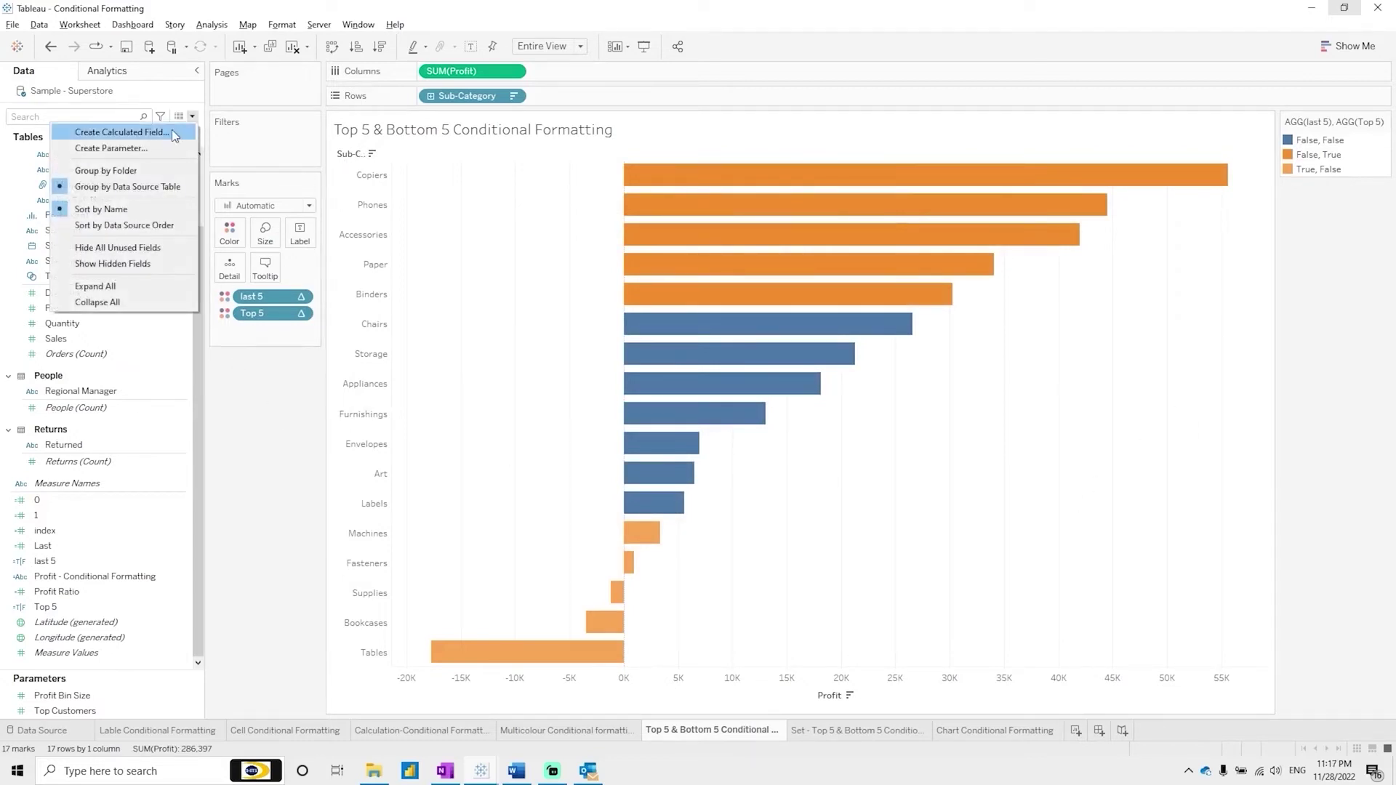
pyautogui.click(174, 134)
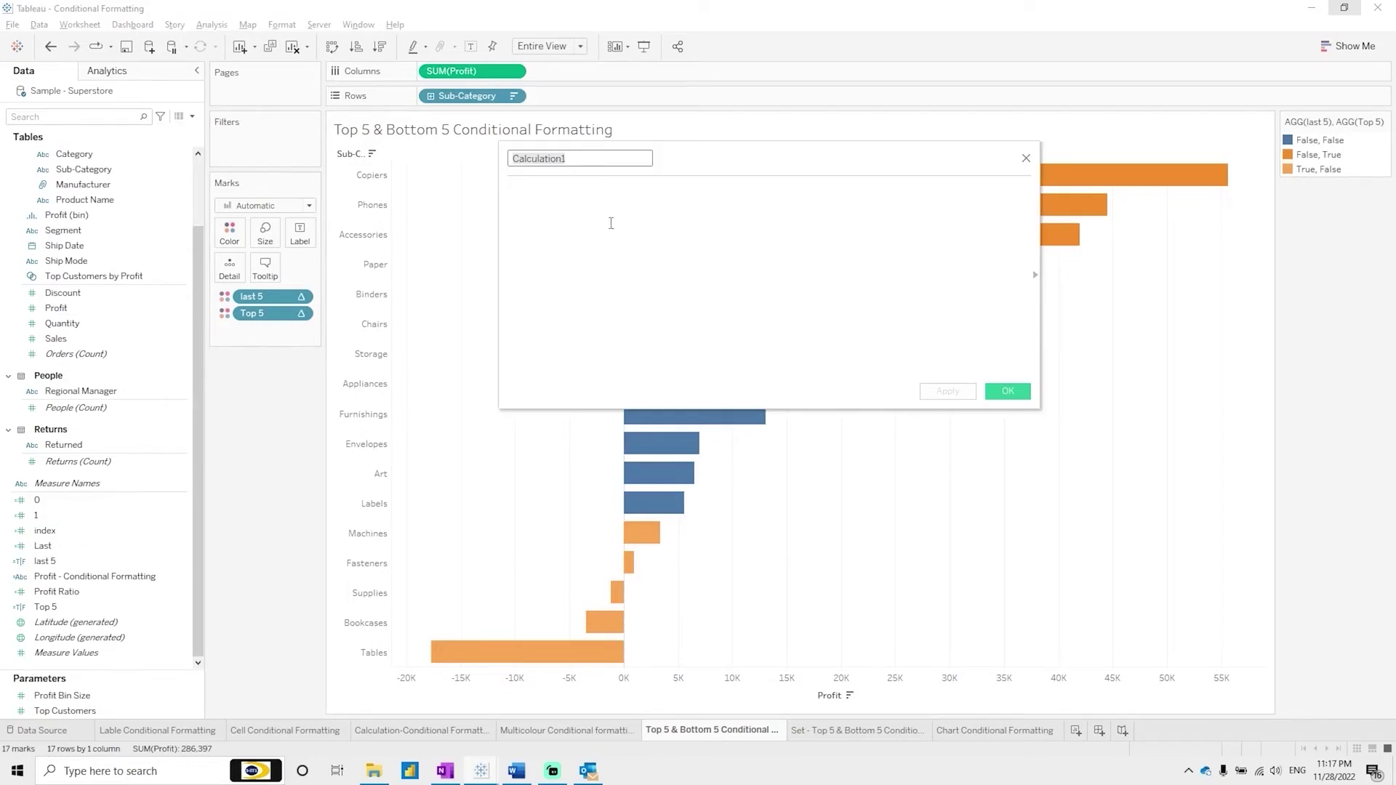
pyautogui.write('Top 5 & Bottom 5')
pyautogui.click(632, 209)
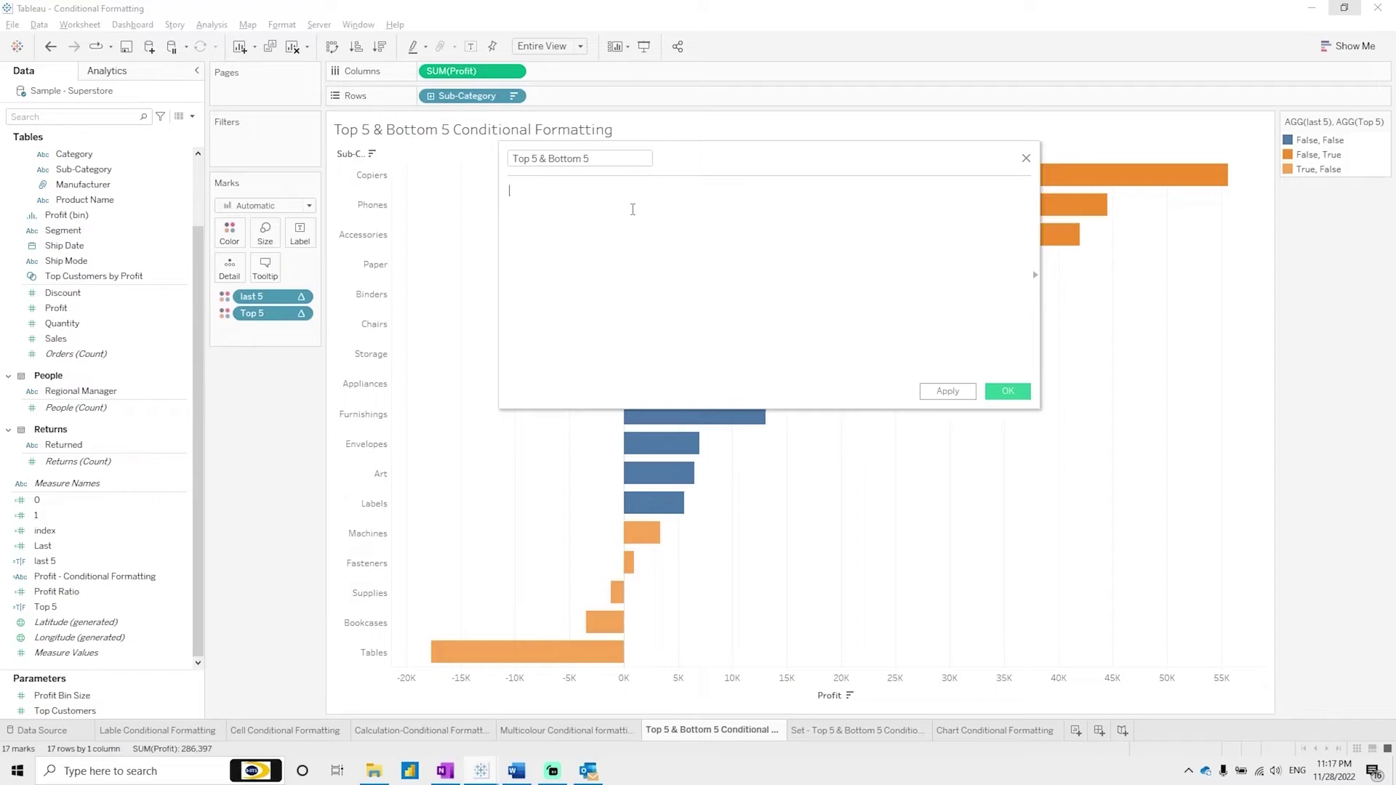
pyautogui.write('[Top')
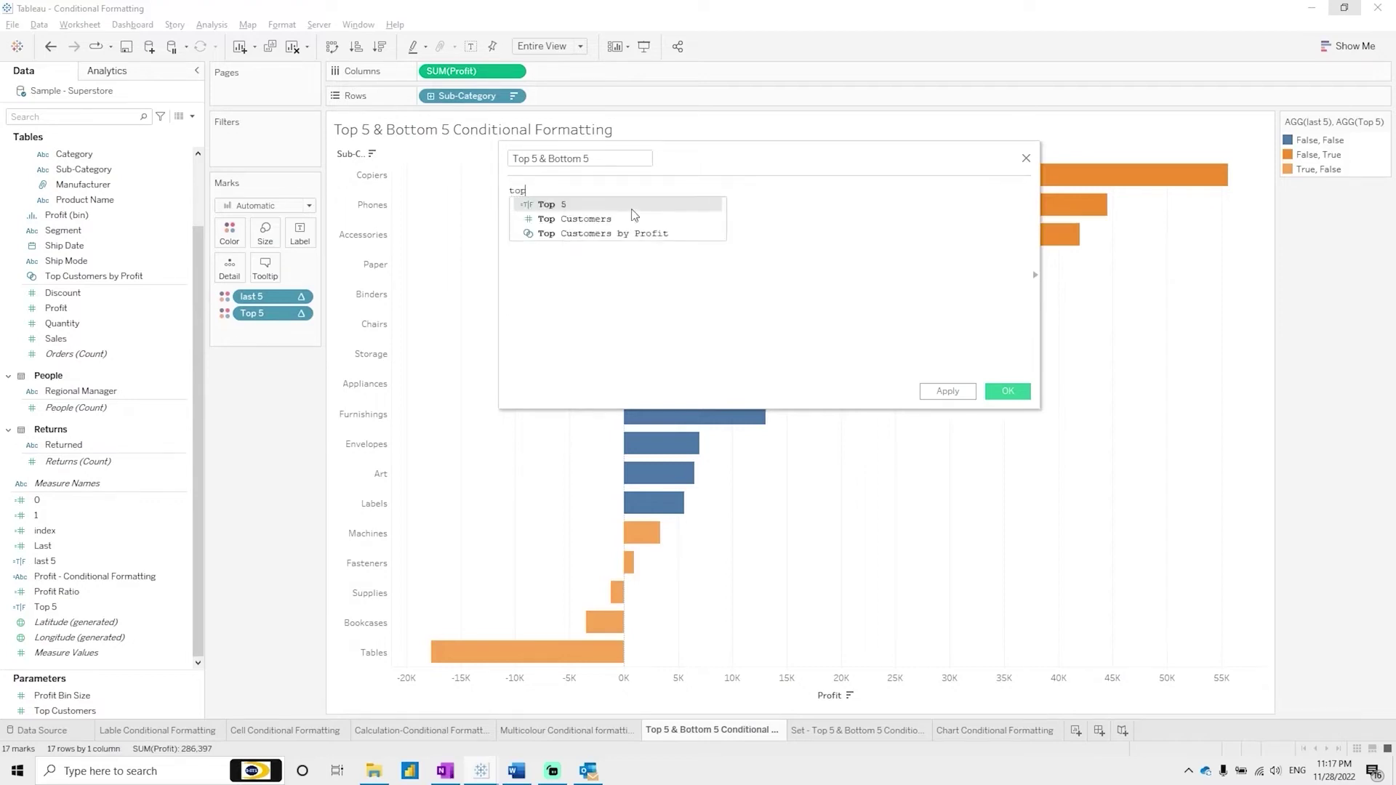
pyautogui.press('Return')
pyautogui.write('or bott')
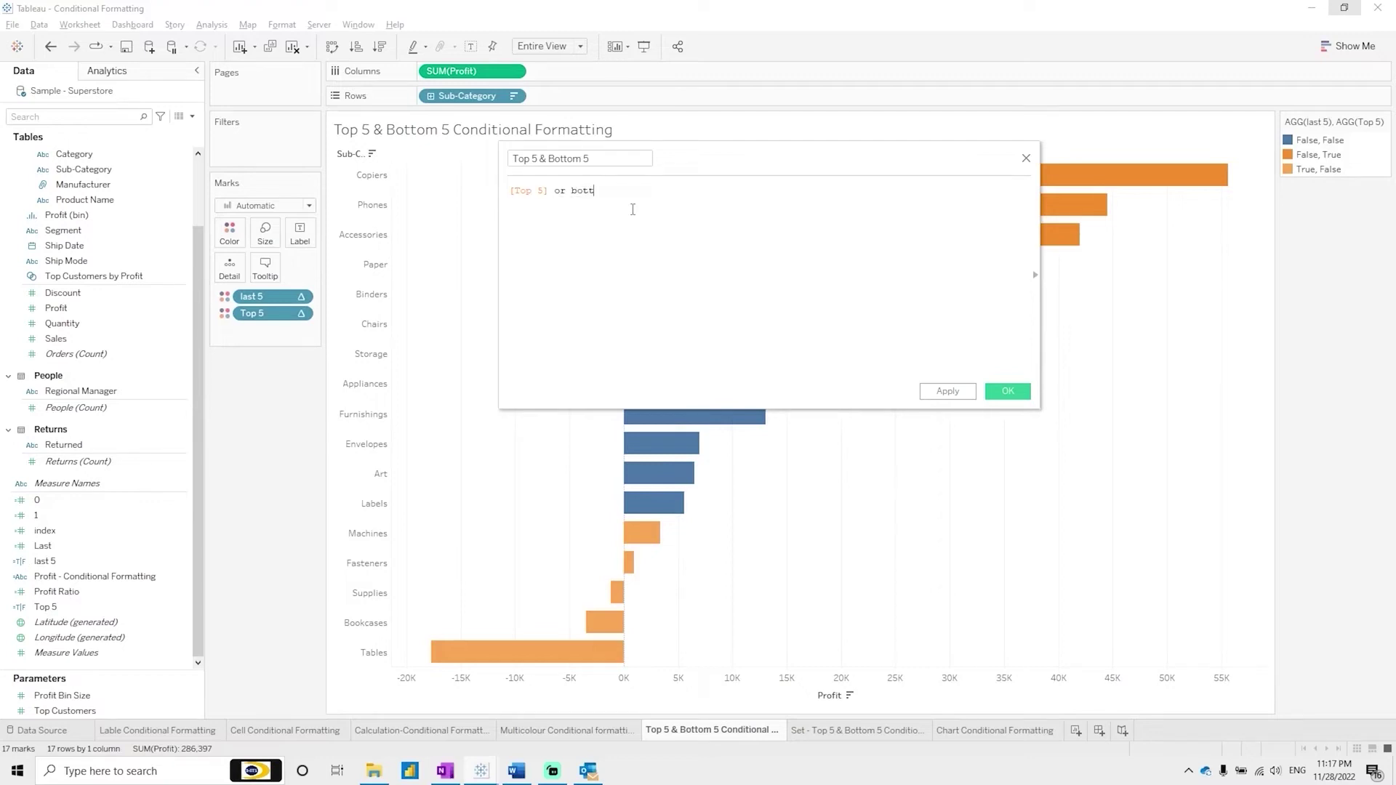
pyautogui.press('BackSpace')
pyautogui.press('BackSpace')
pyautogui.press('BackSpace')
pyautogui.press('BackSpace')
pyautogui.write('las')
pyautogui.press('Down')
pyautogui.press('Down')
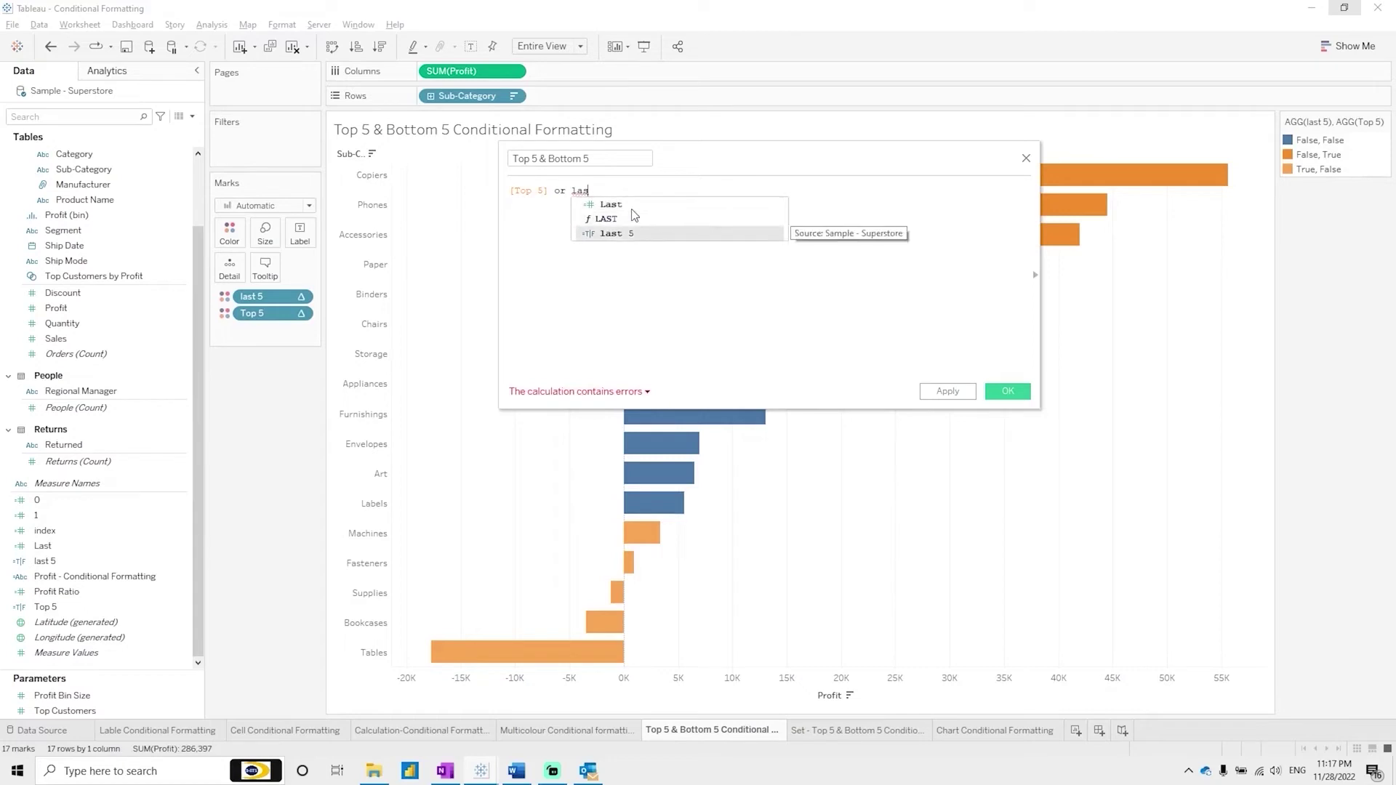
pyautogui.press('Return')
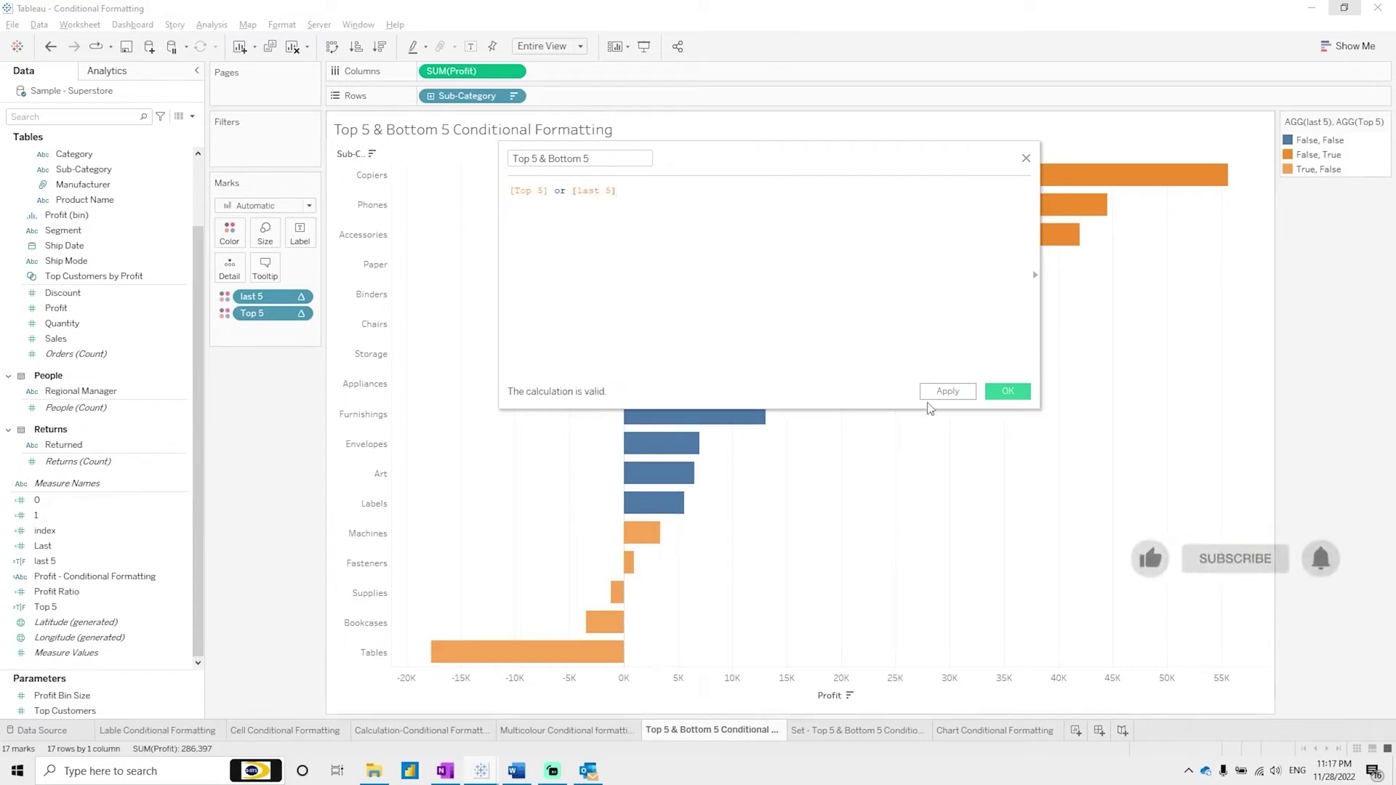
pyautogui.click(948, 391)
pyautogui.click(1008, 392)
# Step: Clear last 5 and Top 5 from the marks and color the profit bars by Top 5 & Bottom 5 instead
pyautogui.moveTo(260, 314); pyautogui.dragTo(87, 553)
pyautogui.click(68, 578)
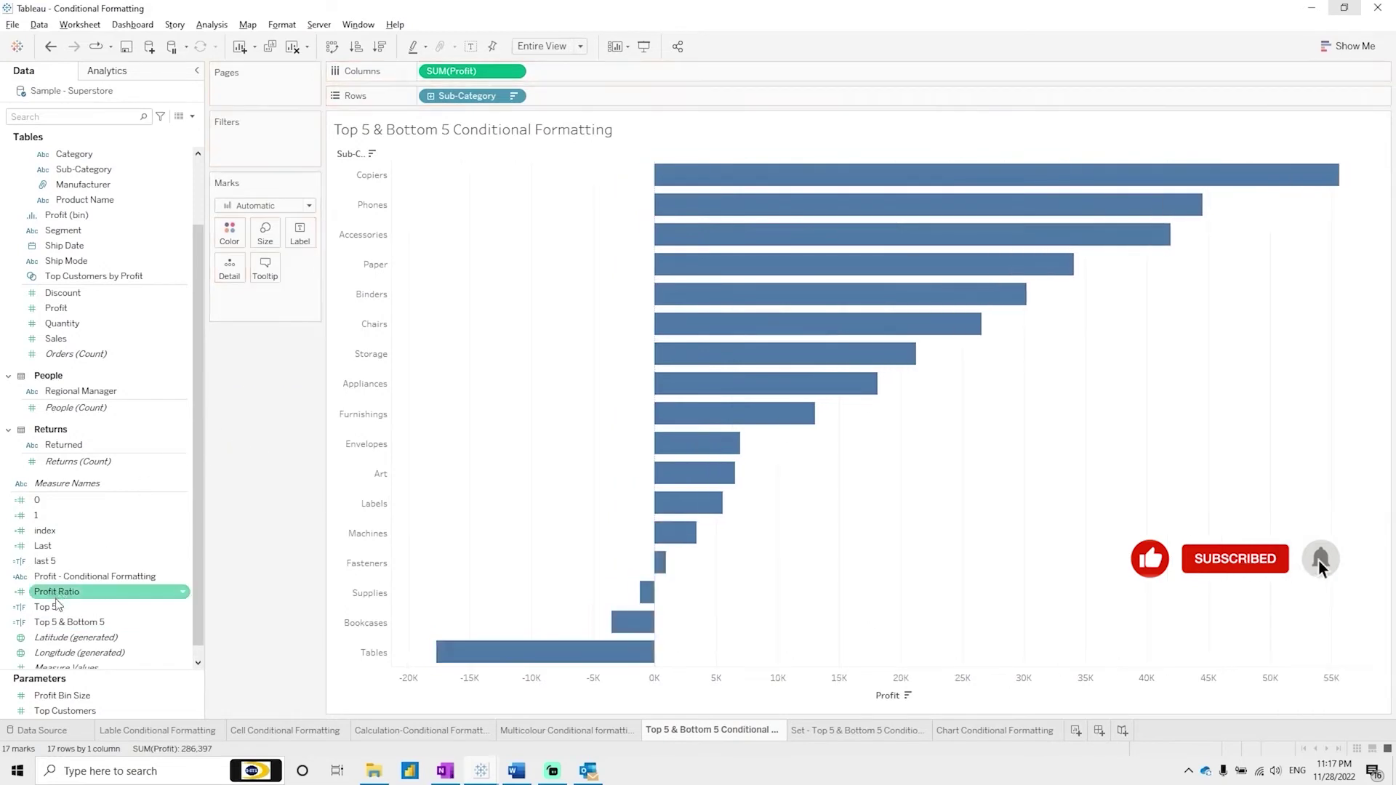
pyautogui.click(70, 627)
pyautogui.moveTo(70, 630); pyautogui.dragTo(242, 242)
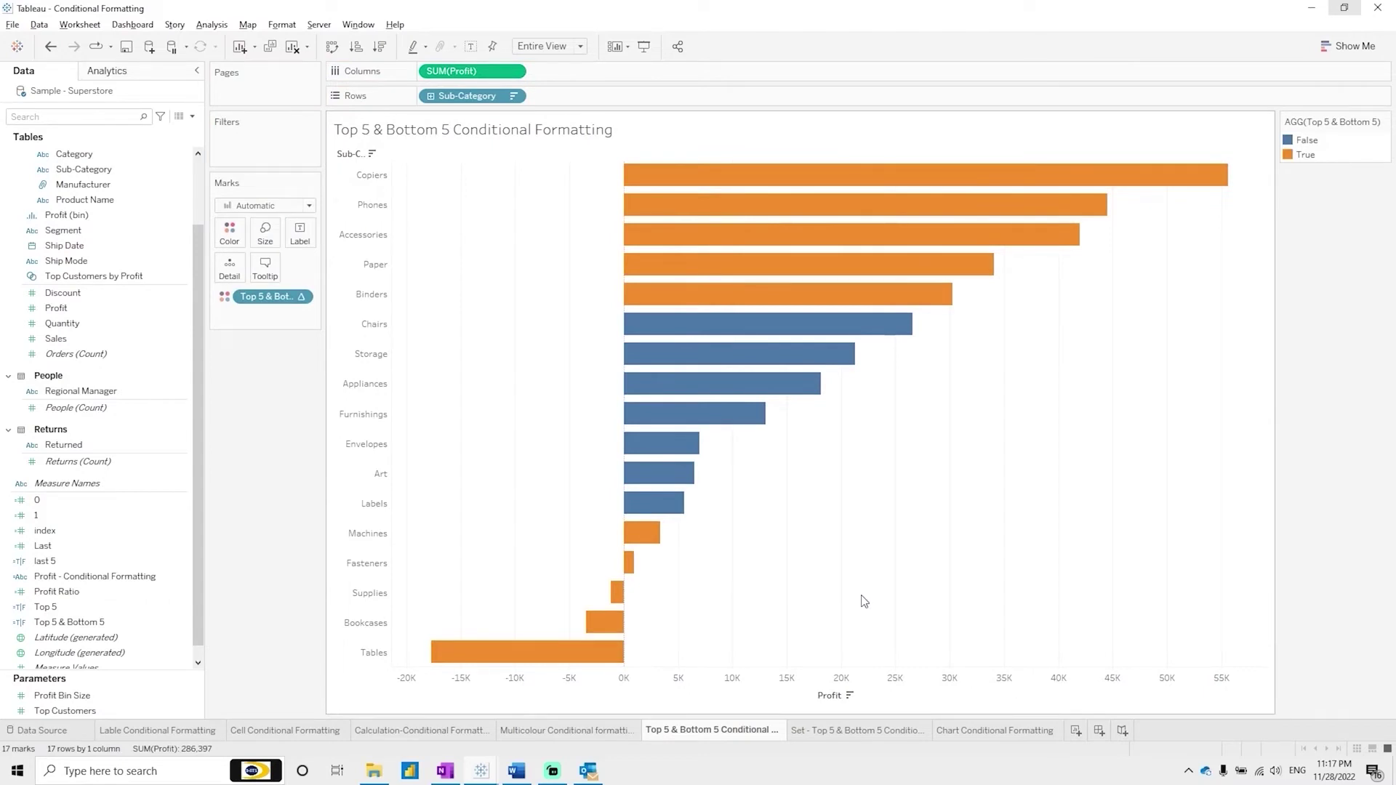
# Step: On the Set - Top 5 & Bottom 5 sheet, build a Profit by Sub-Category bar chart in Entire View, sorted descending by Profit
pyautogui.click(848, 731)
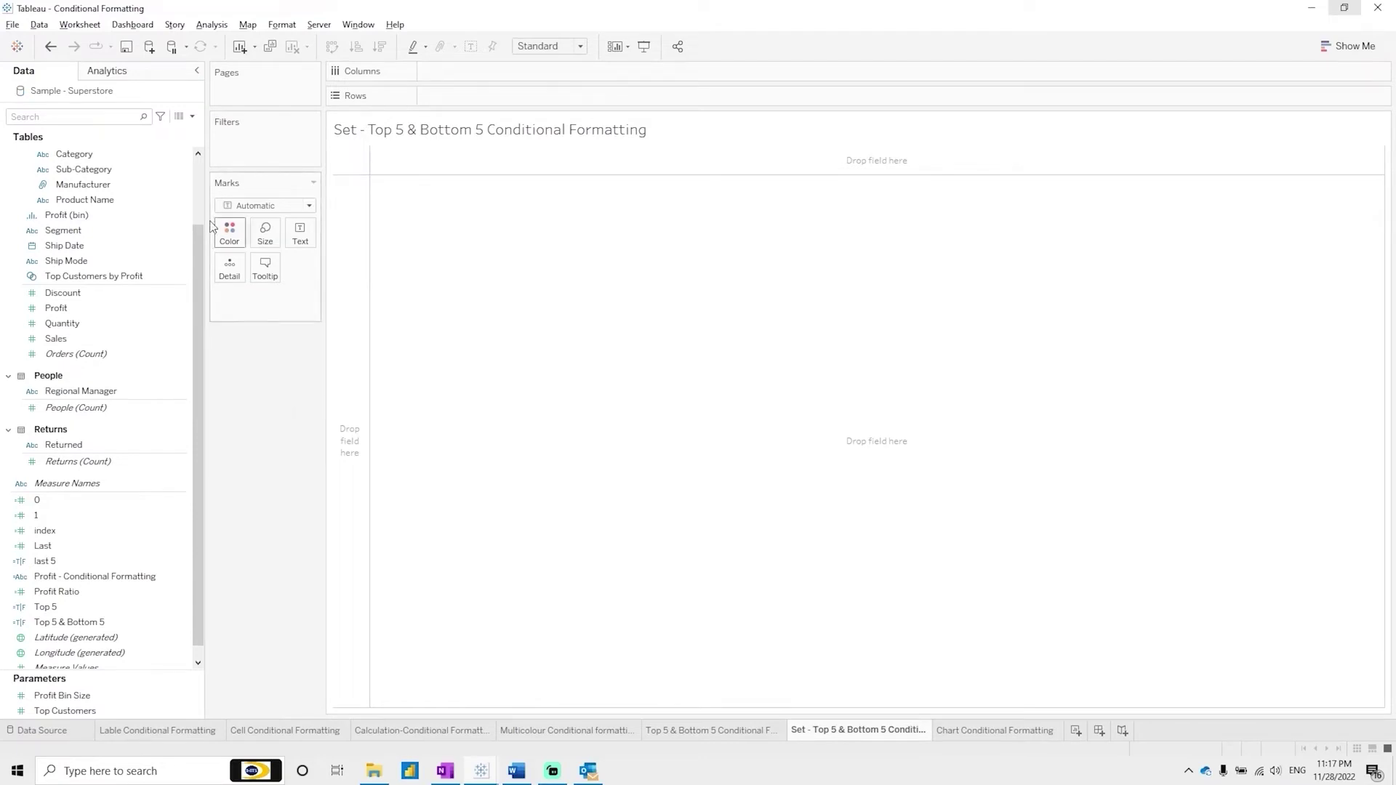
pyautogui.moveTo(91, 169); pyautogui.dragTo(500, 95)
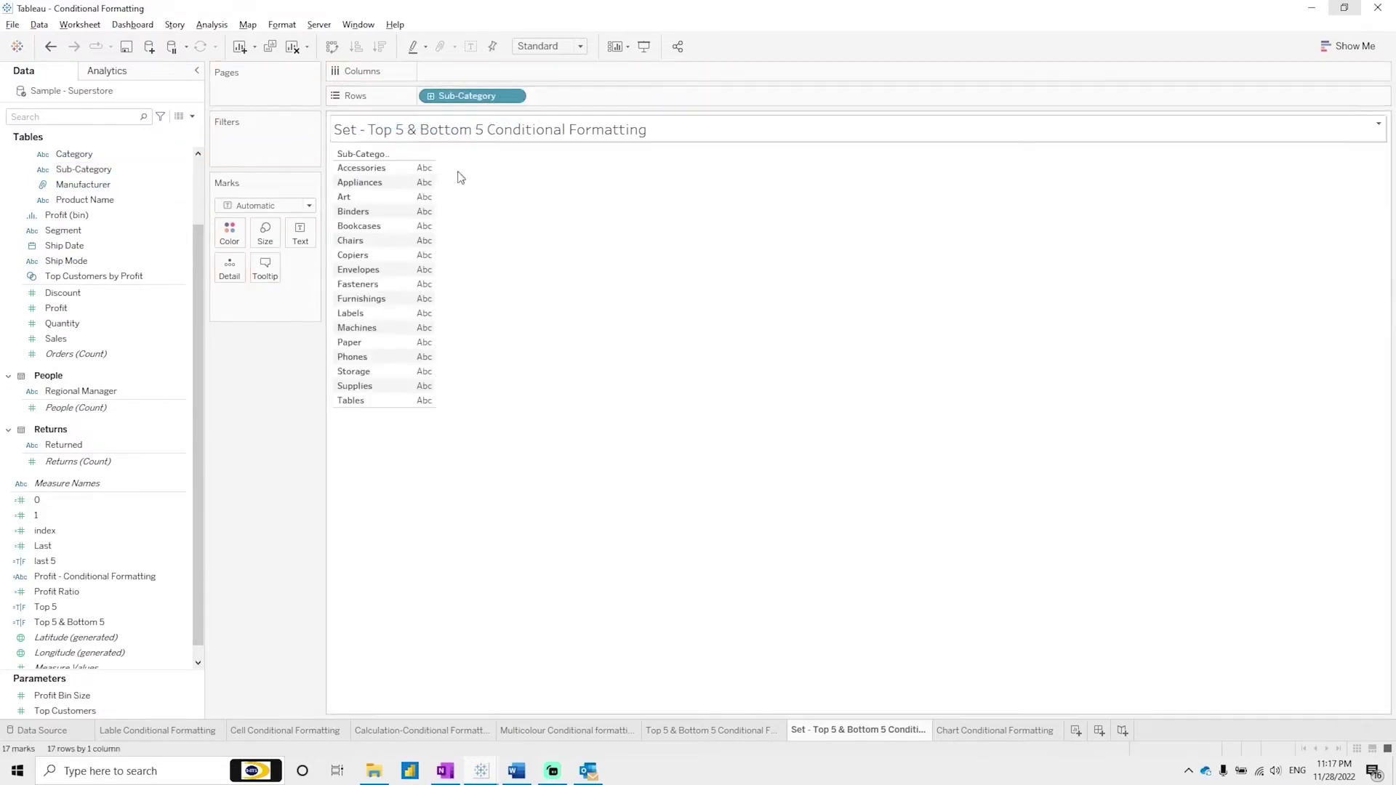
pyautogui.click(578, 48)
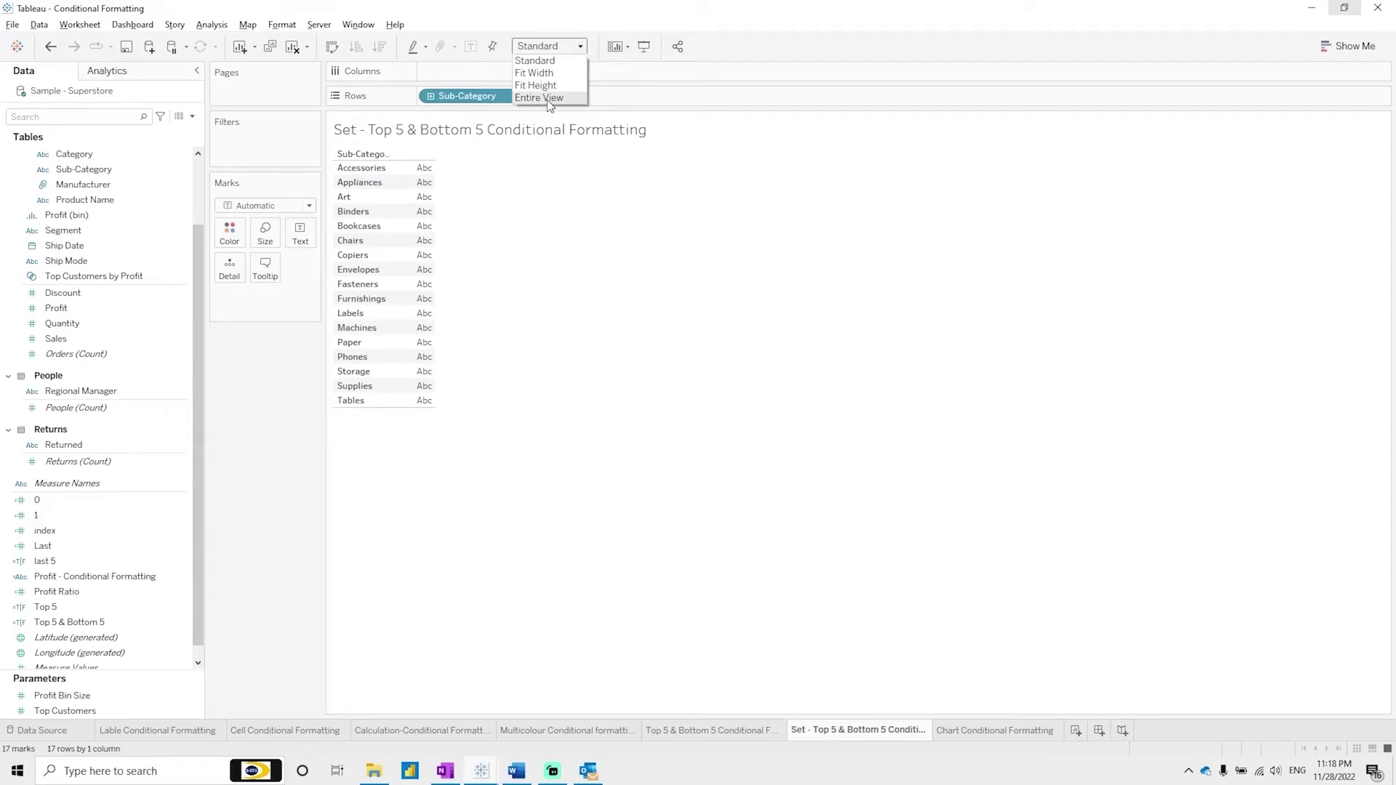
pyautogui.click(546, 99)
pyautogui.moveTo(58, 308); pyautogui.dragTo(442, 84)
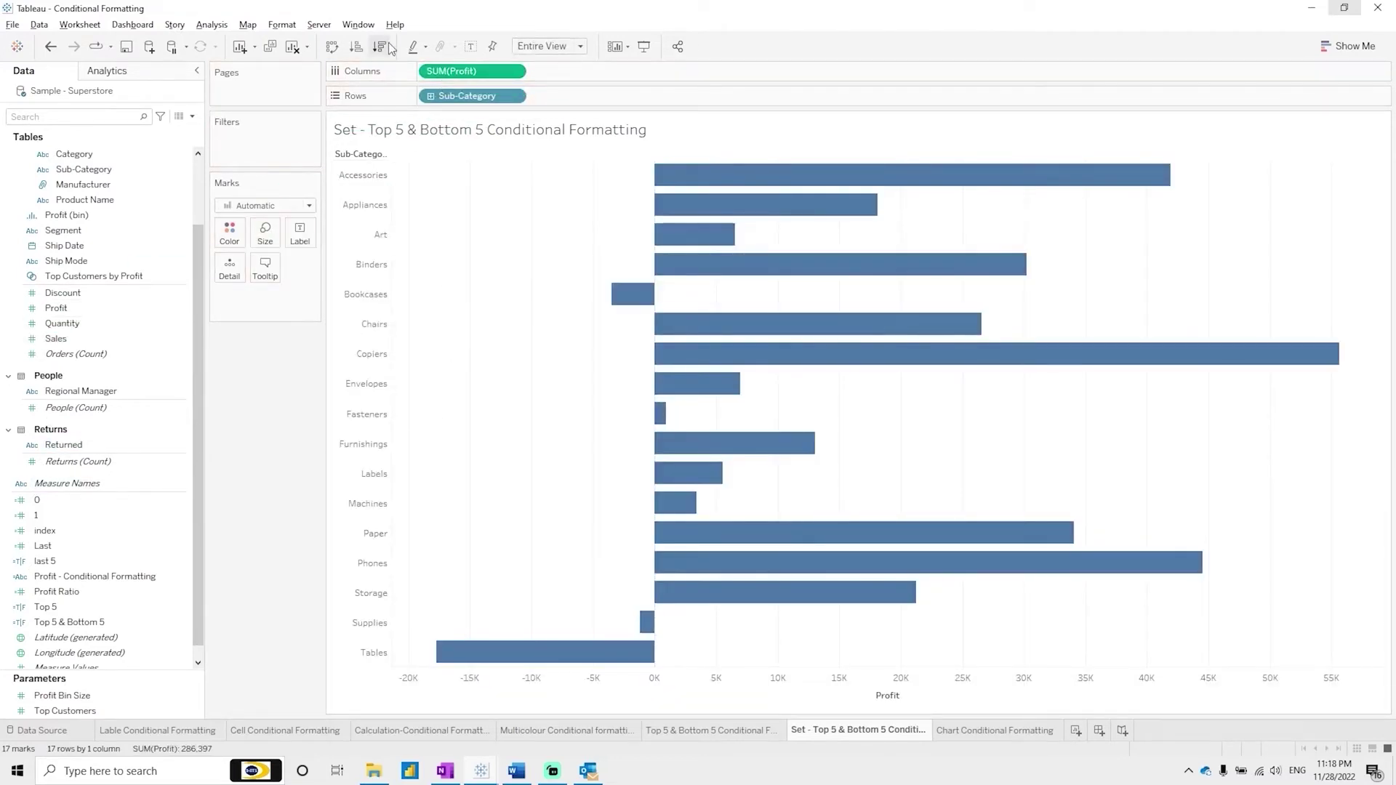
pyautogui.click(379, 46)
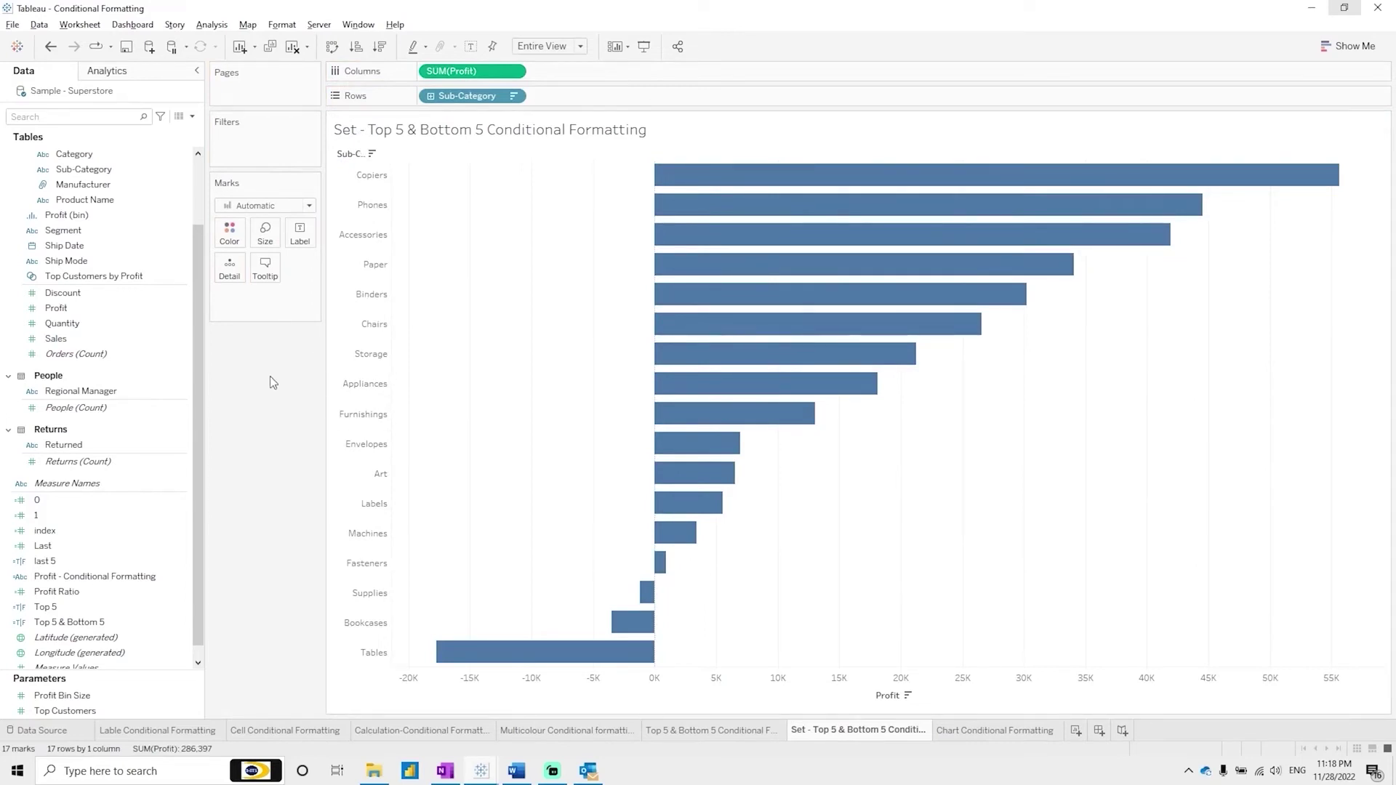
# Step: Start a new set on Sub-Category that keeps the top 5 by sum of Profit
pyautogui.click(56, 307)
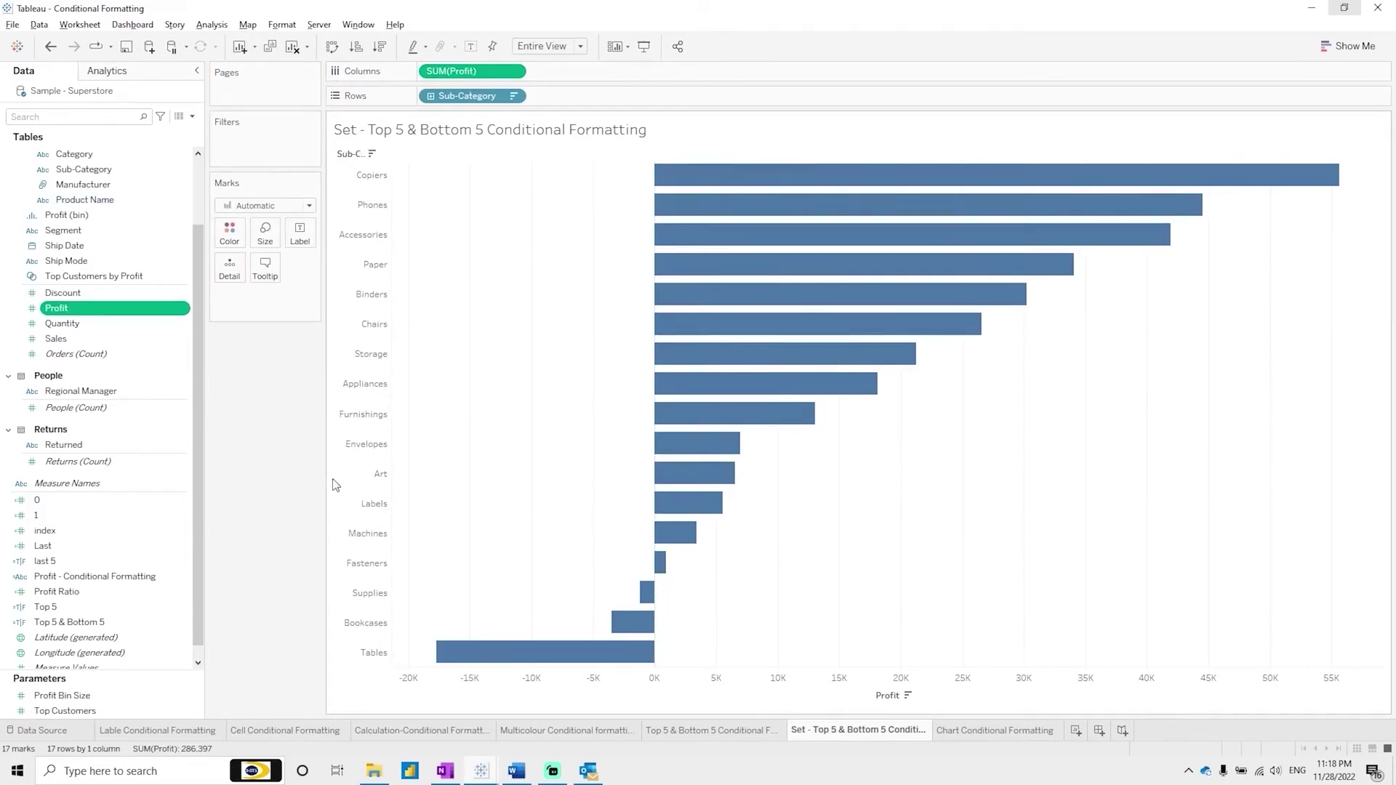
pyautogui.rightClick(99, 173)
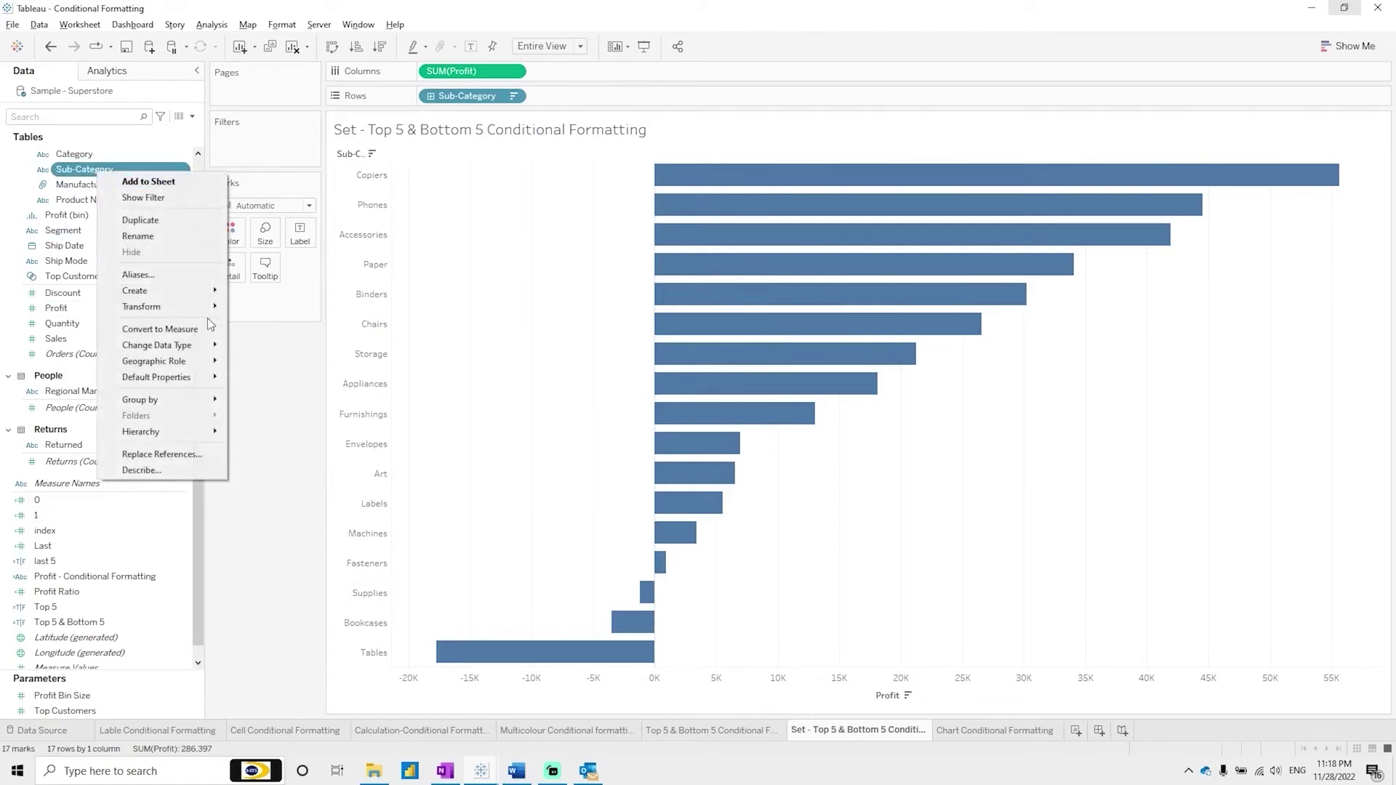
pyautogui.moveTo(203, 299)
pyautogui.click(258, 322)
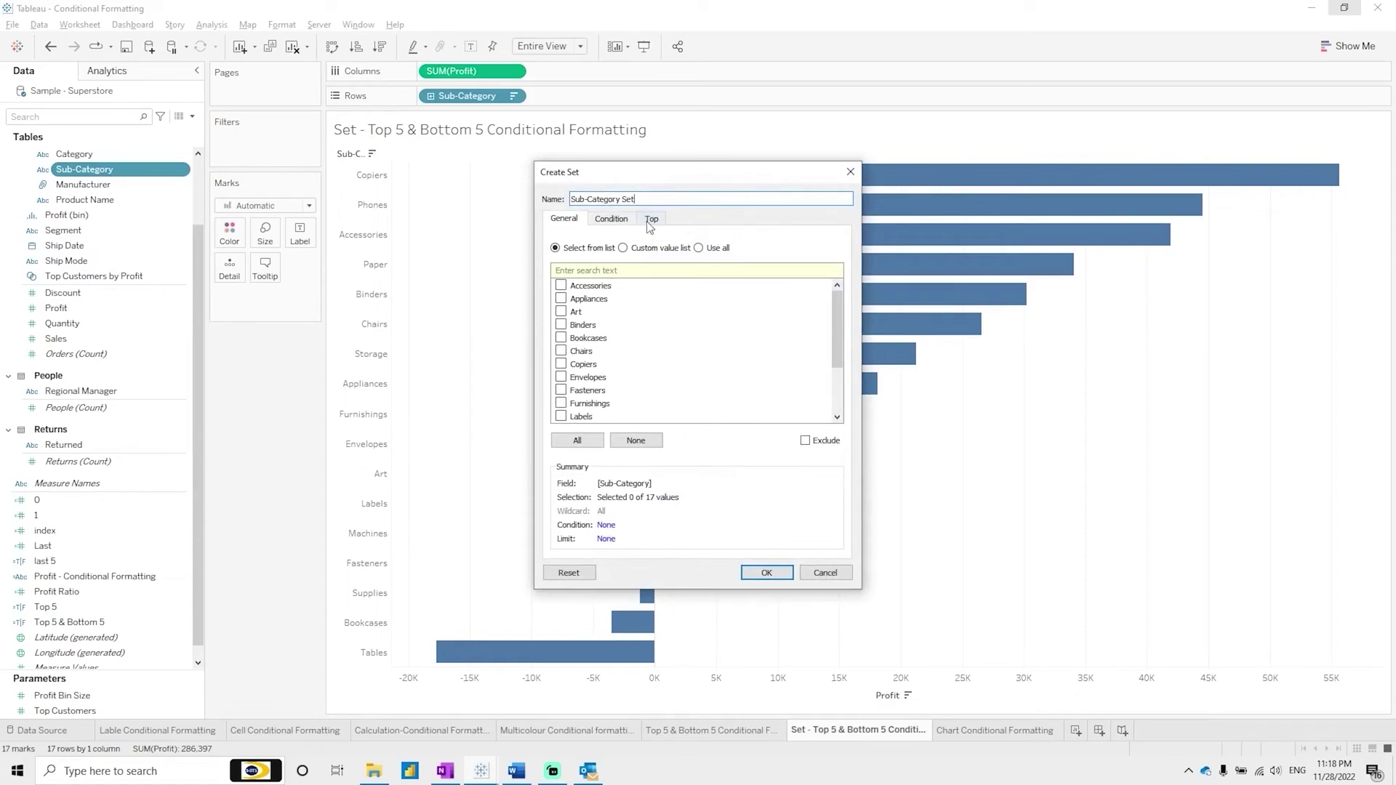
pyautogui.click(651, 220)
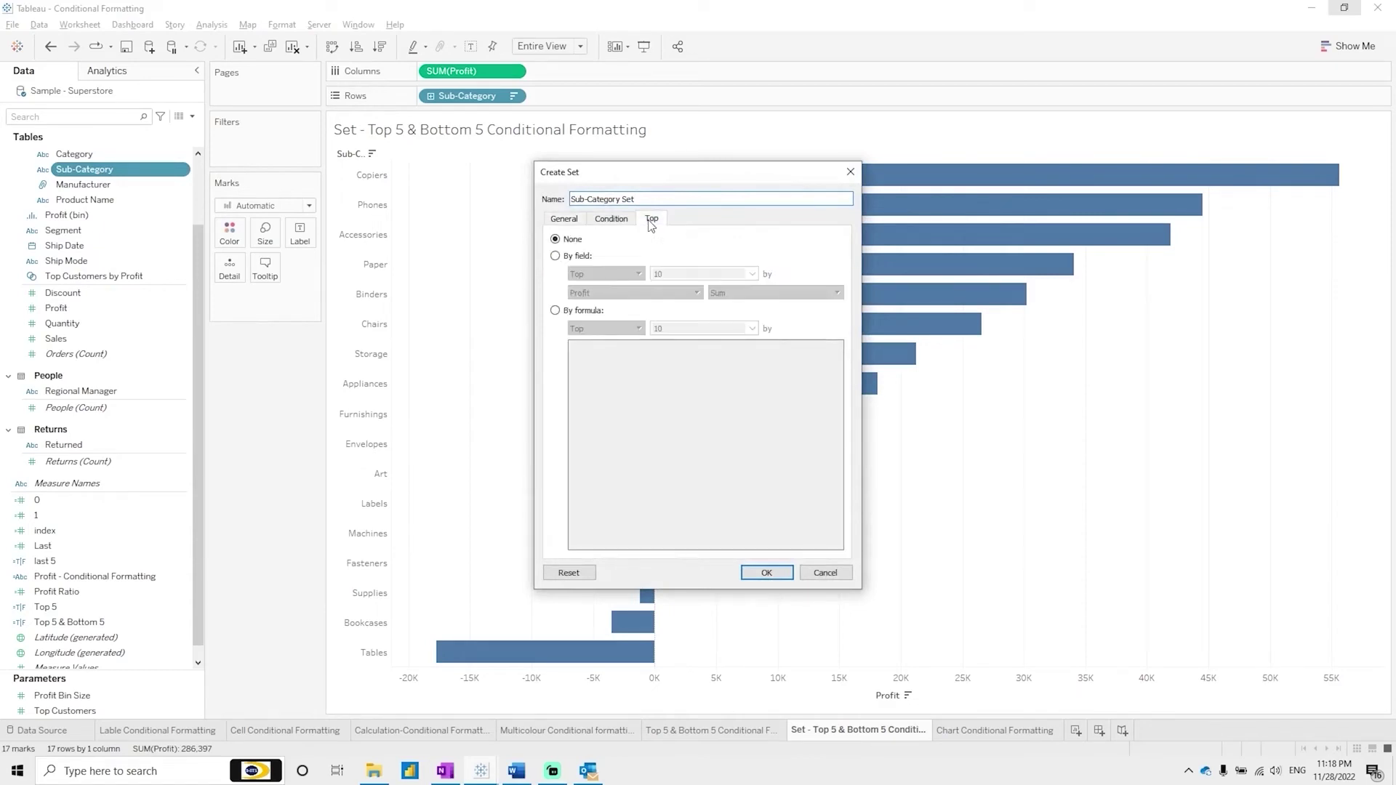
pyautogui.click(576, 258)
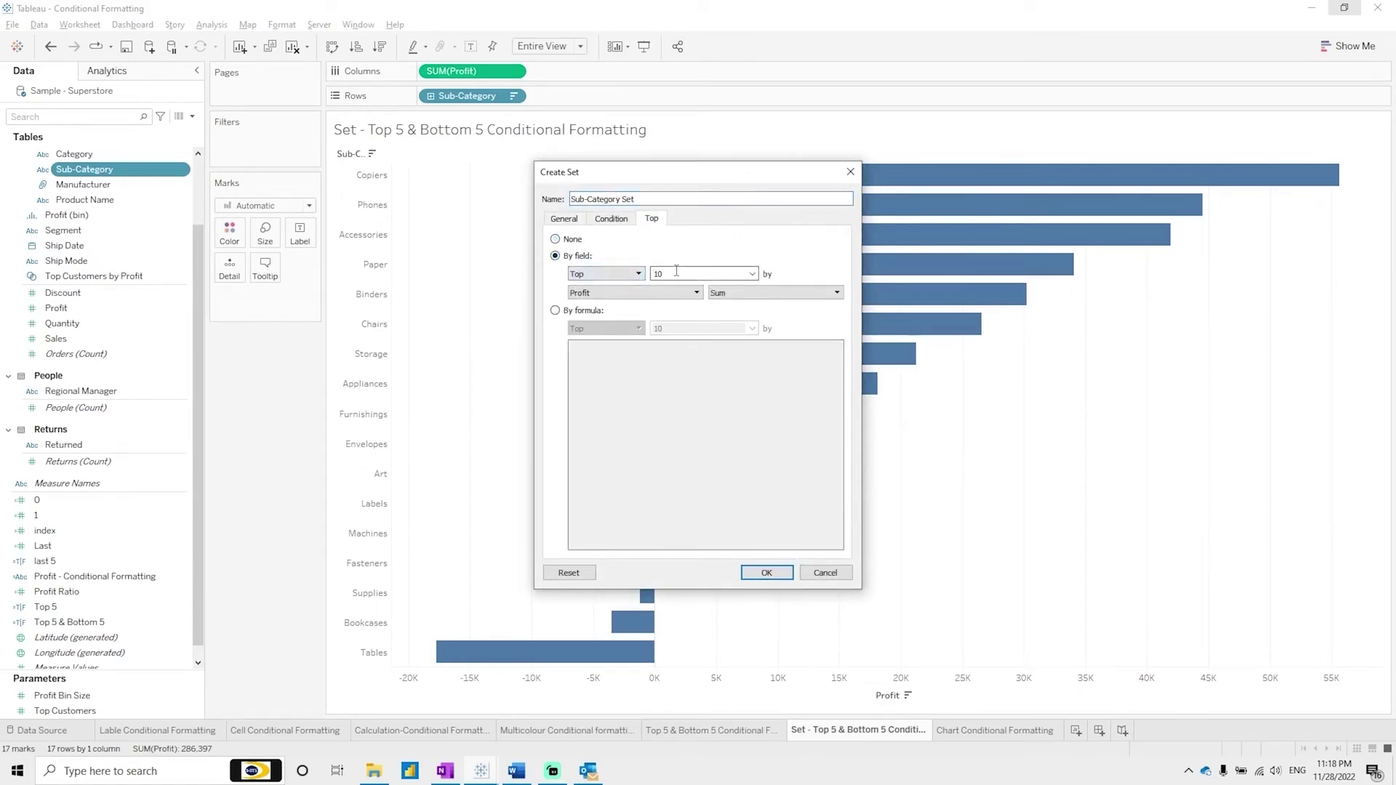
pyautogui.write('5')
pyautogui.click(631, 293)
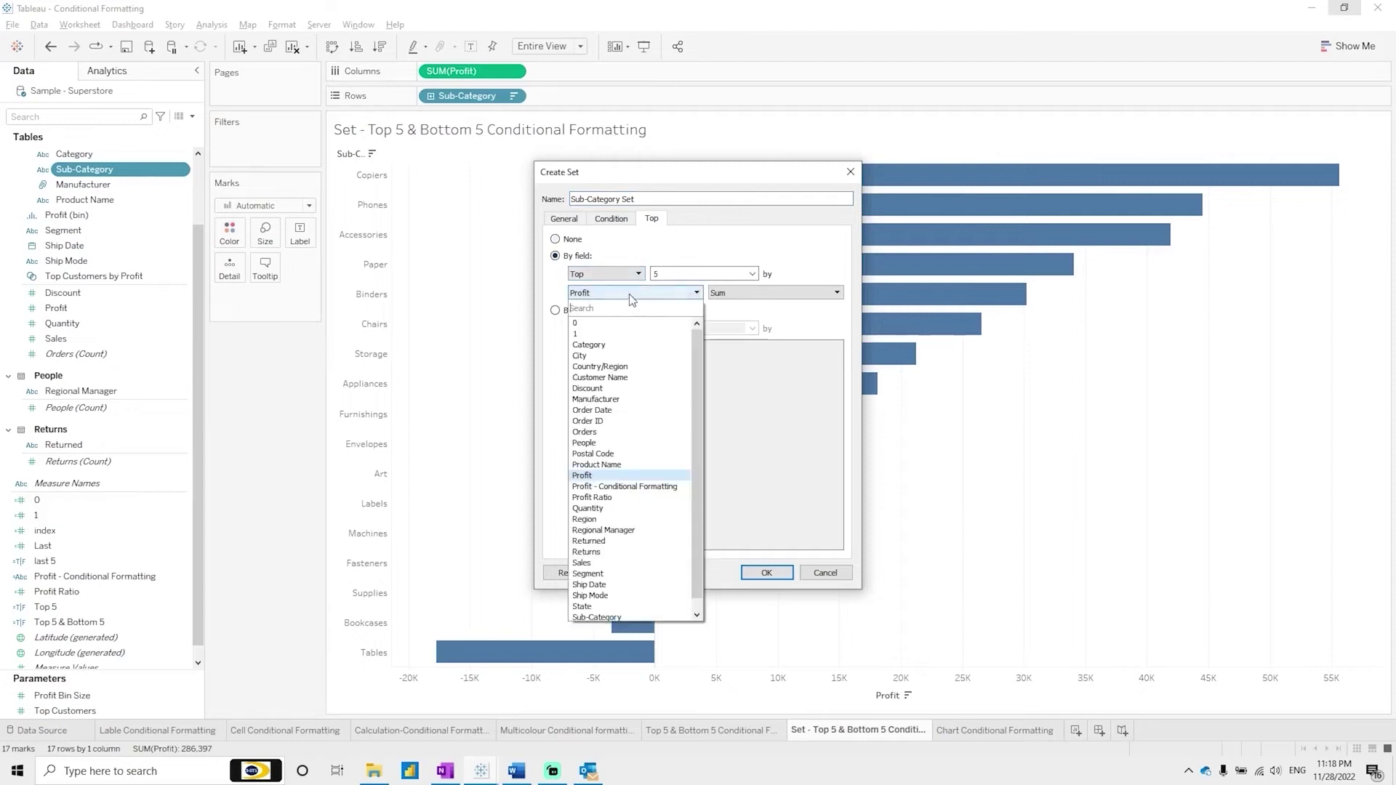
pyautogui.click(767, 253)
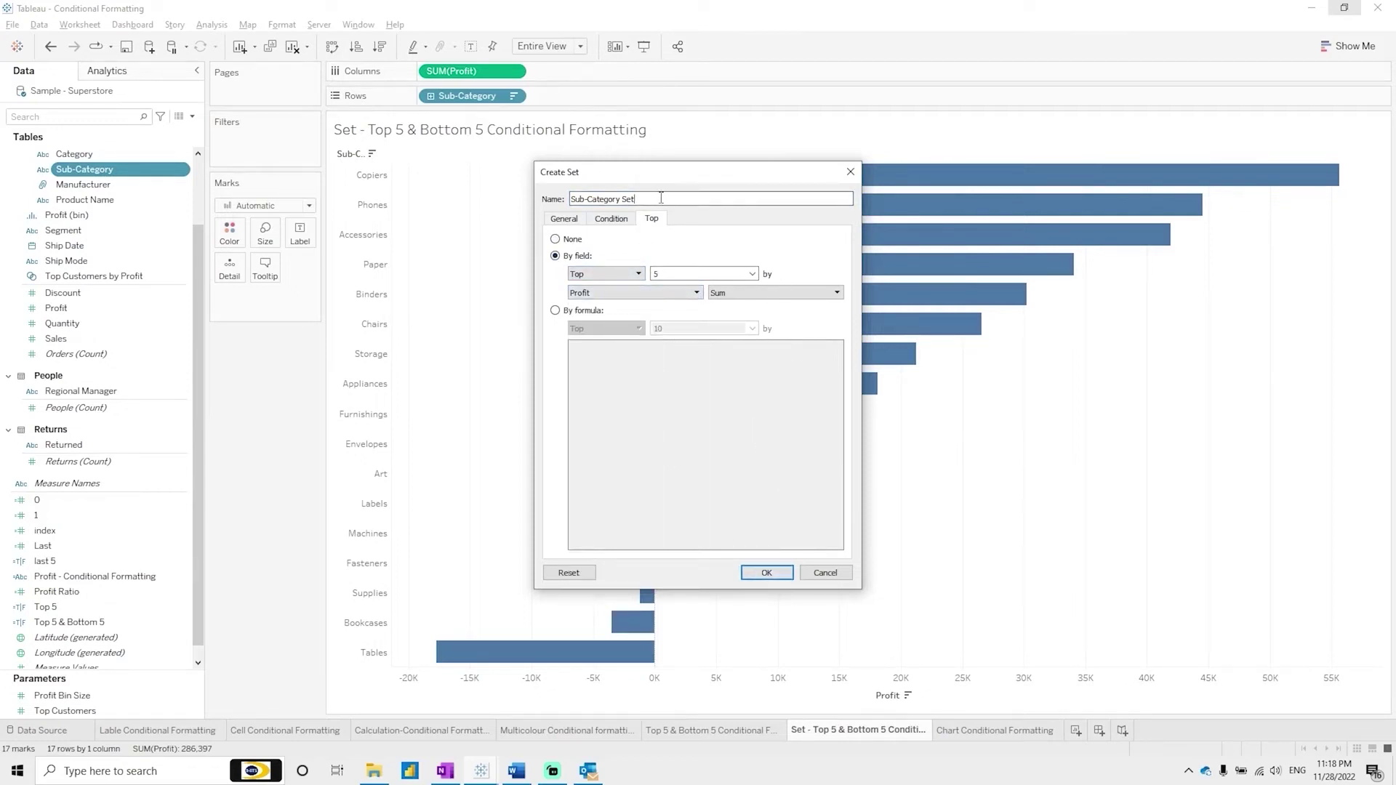
# Step: Name the set Top 5 - Sub Category and create it
pyautogui.press('BackSpace')
pyautogui.press('BackSpace')
pyautogui.press('BackSpace')
pyautogui.press('BackSpace')
pyautogui.press('BackSpace')
pyautogui.press('BackSpace')
pyautogui.press('BackSpace')
pyautogui.press('BackSpace')
pyautogui.press('BackSpace')
pyautogui.press('BackSpace')
pyautogui.press('BackSpace')
pyautogui.press('BackSpace')
pyautogui.write('S')
pyautogui.click(767, 573)
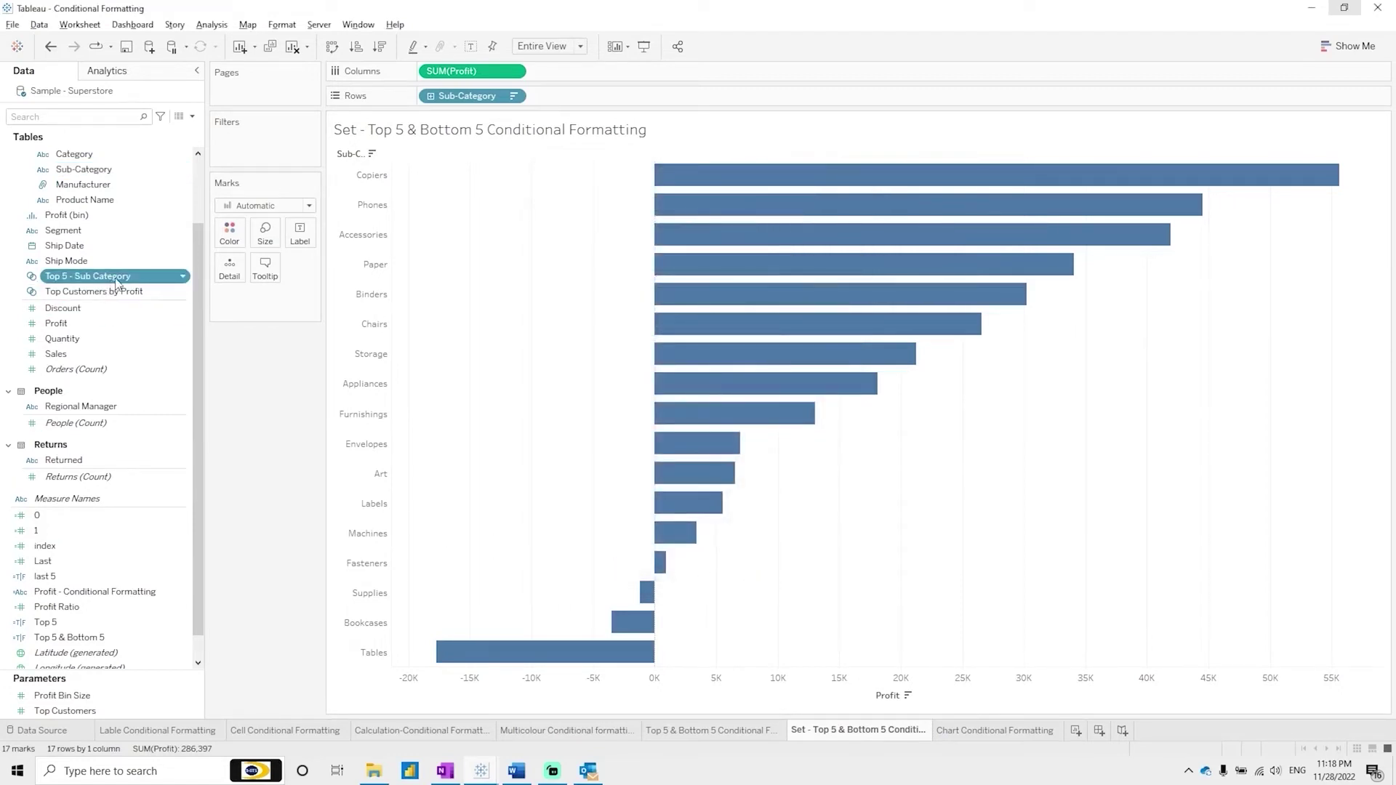
# Step: Create a second Sub-Category set named Bottom 5 - Sub-Category that keeps the bottom 5 by sum of Profit
pyautogui.click(96, 174)
pyautogui.rightClick(97, 174)
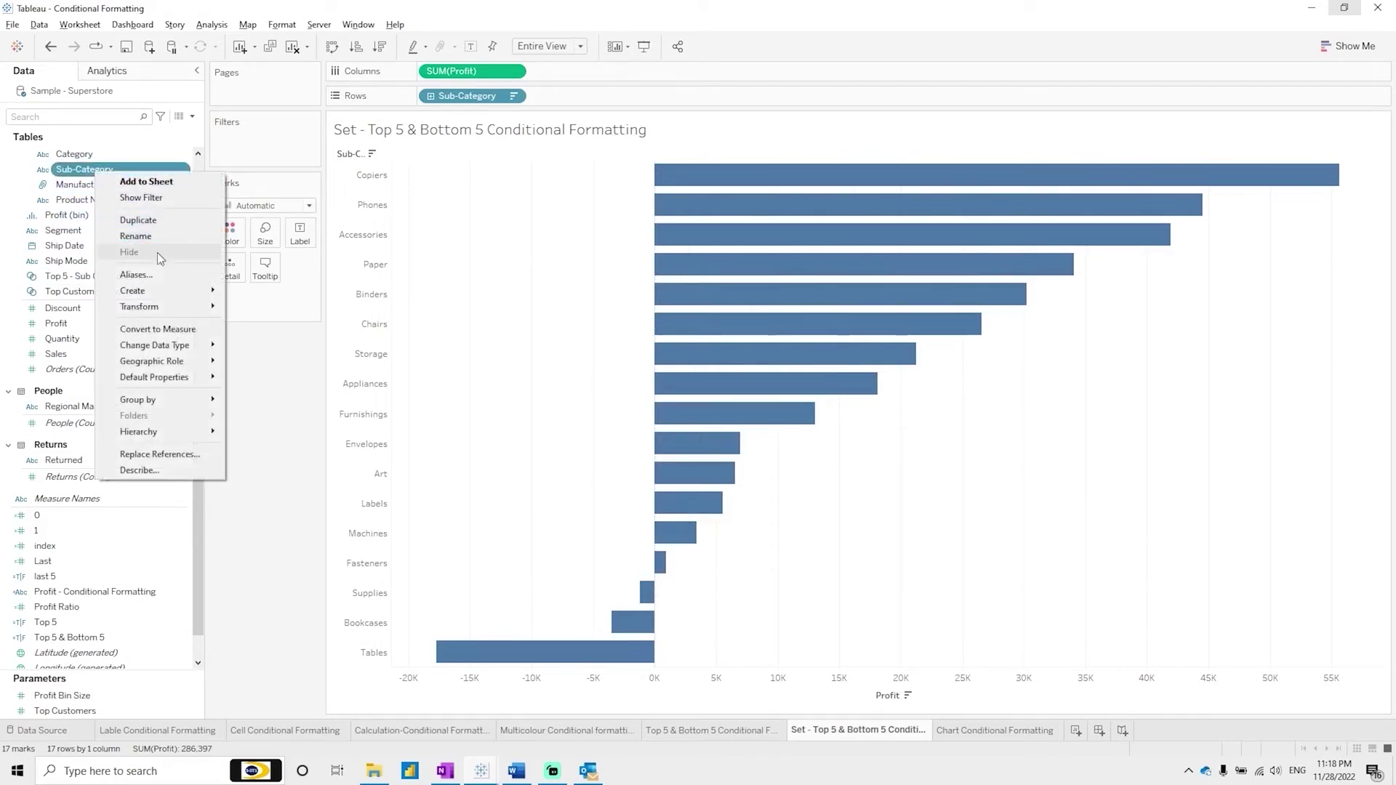
pyautogui.moveTo(163, 290)
pyautogui.click(301, 325)
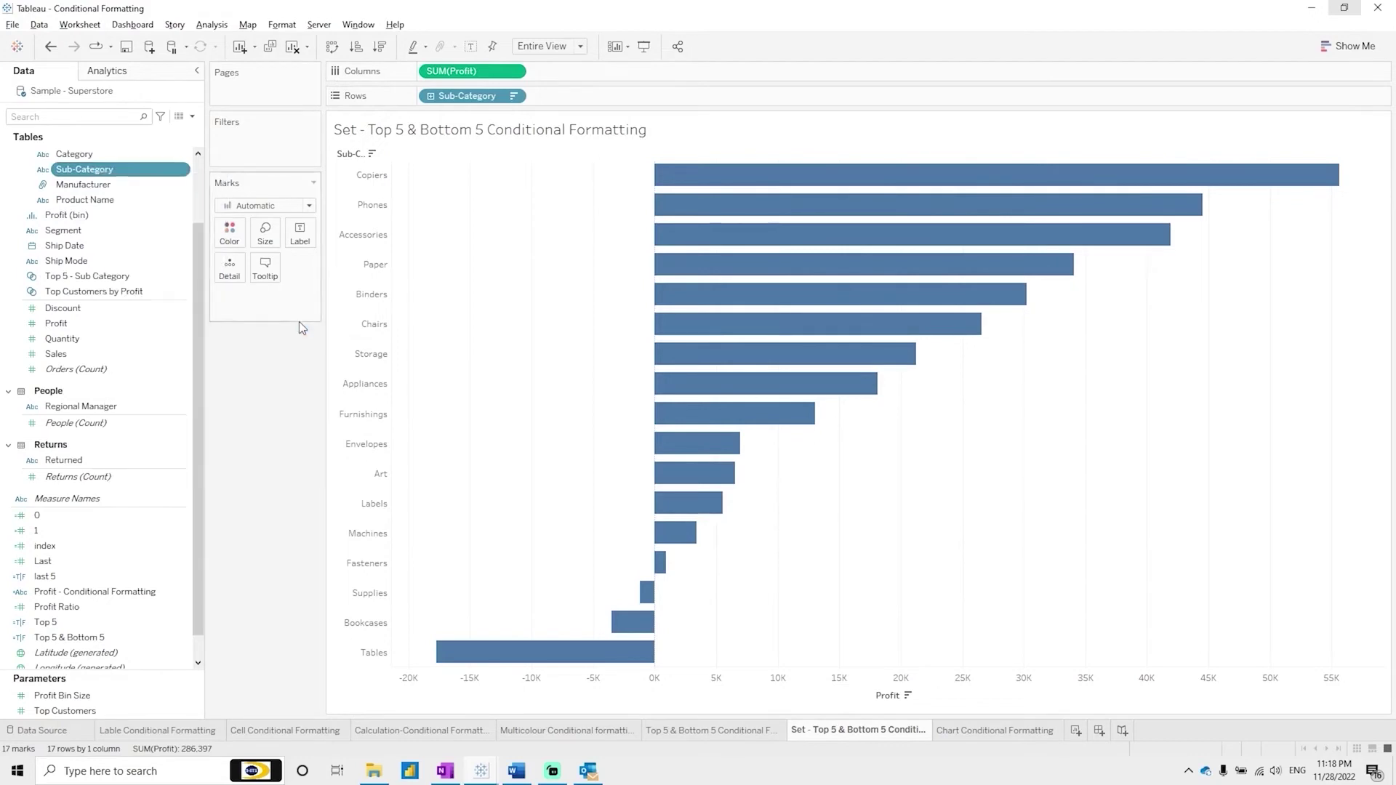
pyautogui.click(653, 219)
pyautogui.click(583, 256)
pyautogui.click(605, 274)
pyautogui.click(594, 296)
pyautogui.click(654, 275)
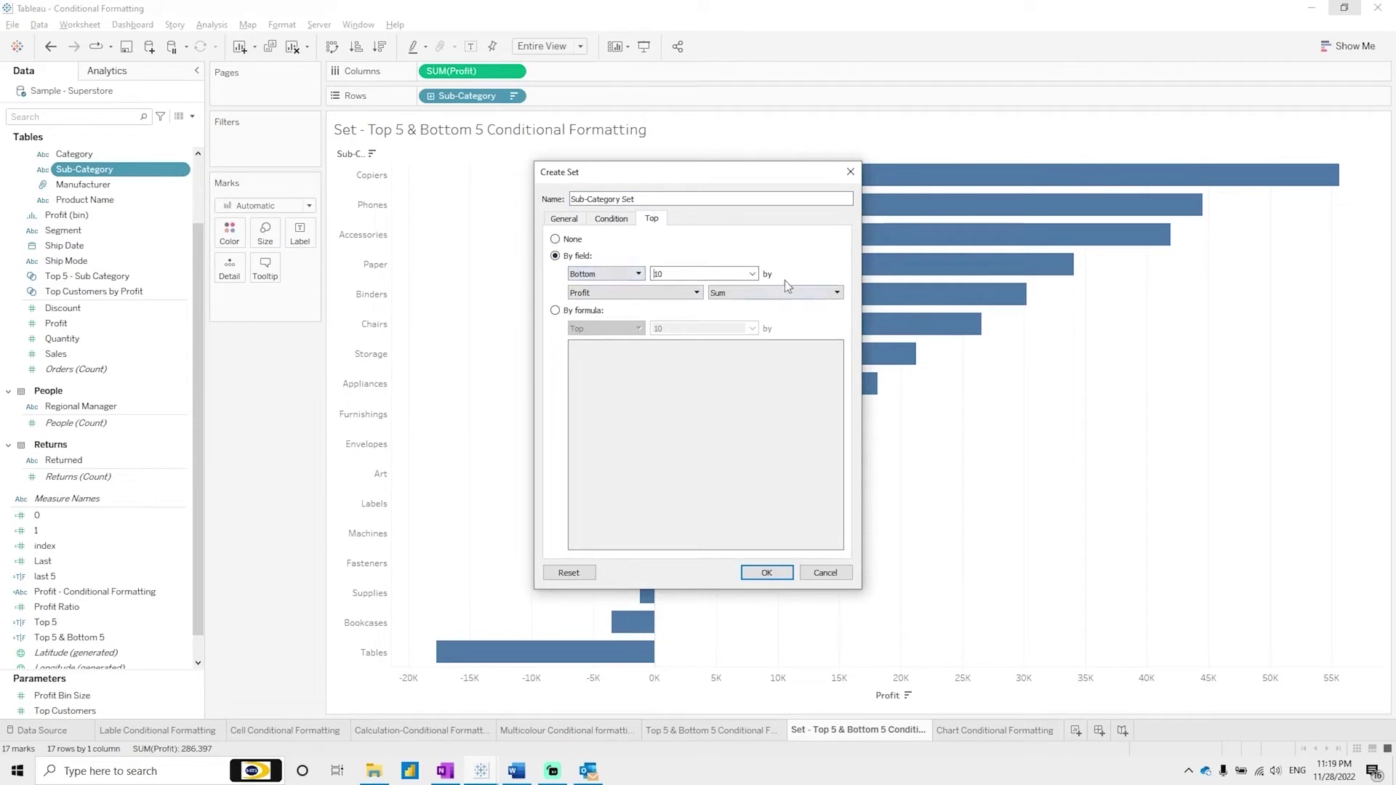
pyautogui.doubleClick(676, 274)
pyautogui.write('5')
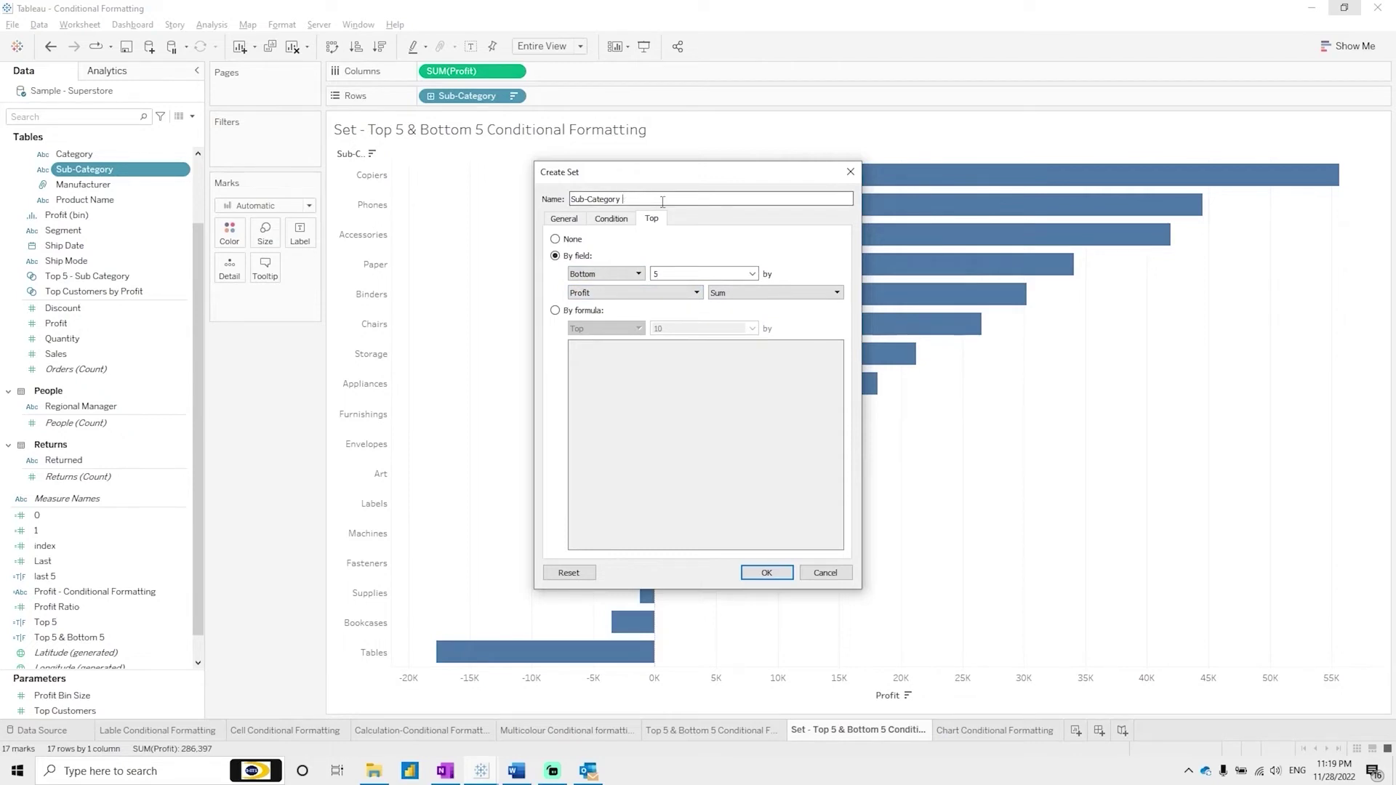
pyautogui.write('Bottom 5 -')
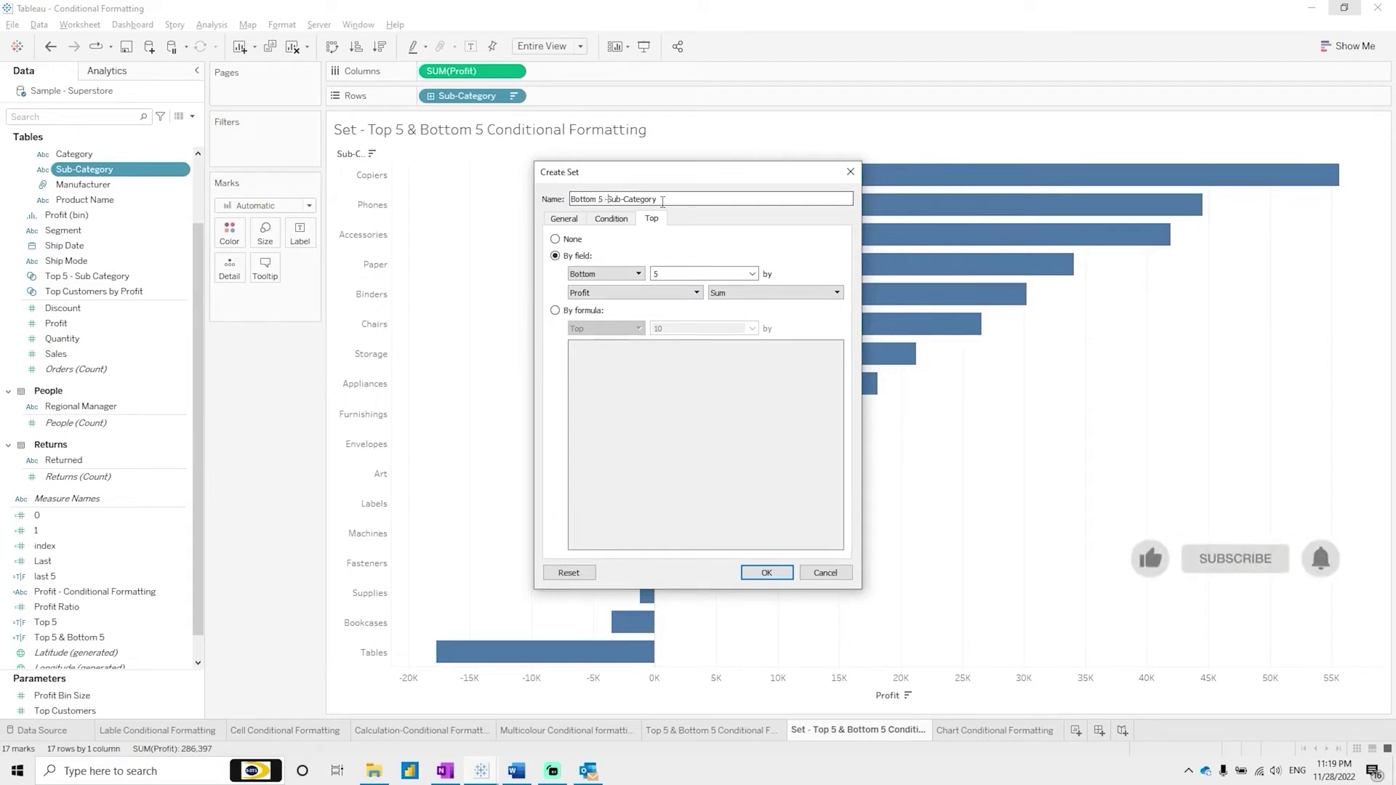
pyautogui.click(767, 573)
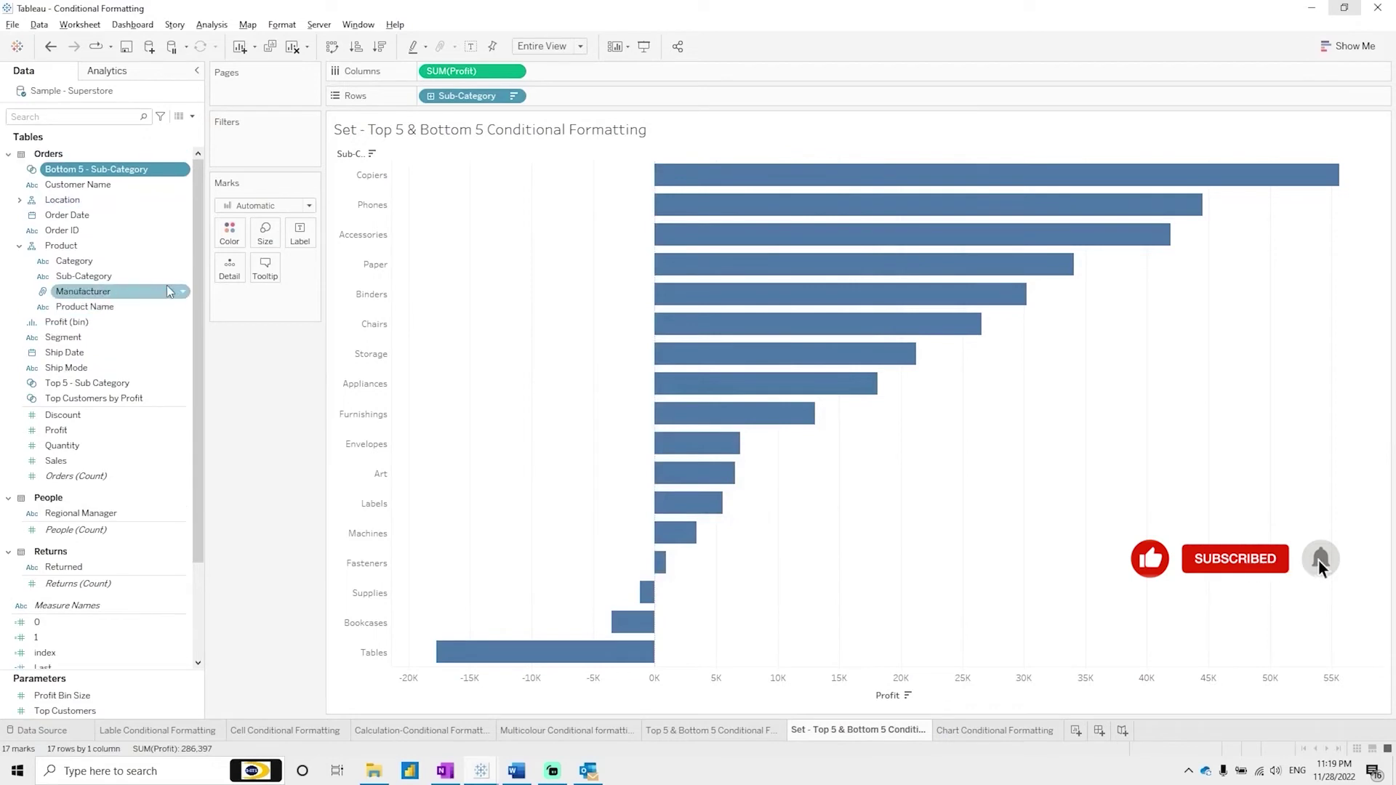
# Step: Color the profit bars by the Top 5 - Sub Category and Bottom 5 - Sub-Category sets together
pyautogui.click(117, 384)
pyautogui.keyDown('ctrl'); pyautogui.click(127, 170); pyautogui.keyUp('ctrl')
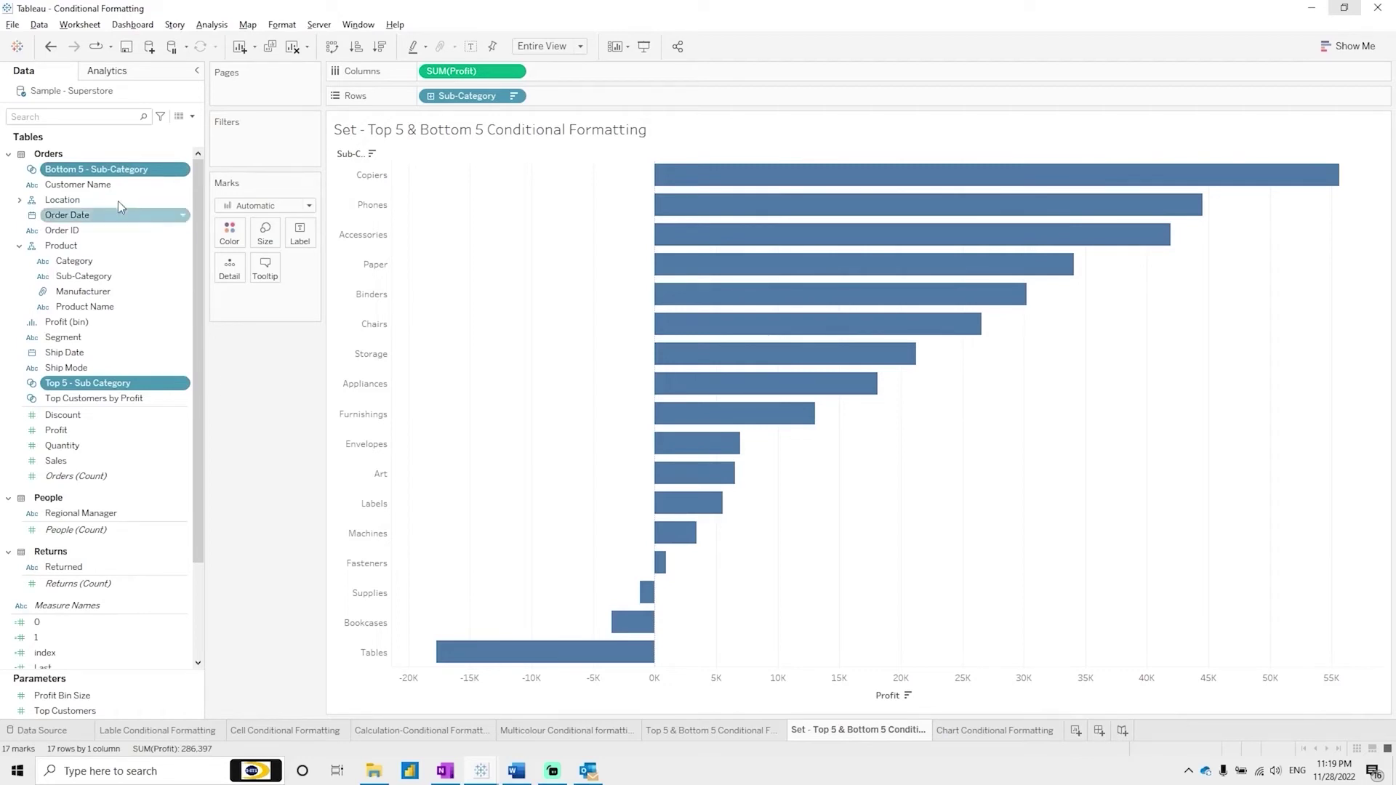
pyautogui.moveTo(95, 175); pyautogui.dragTo(230, 231)
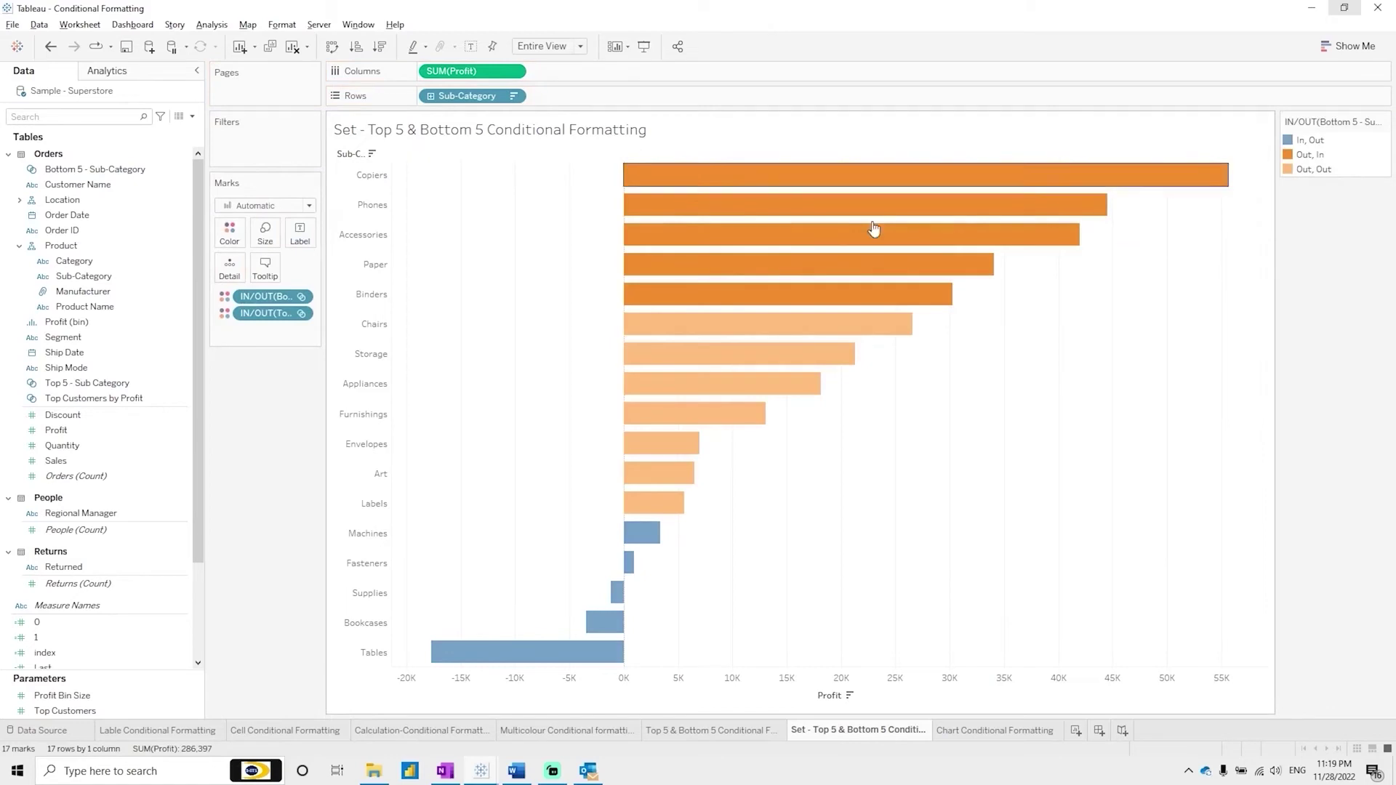
pyautogui.moveTo(1307, 172)
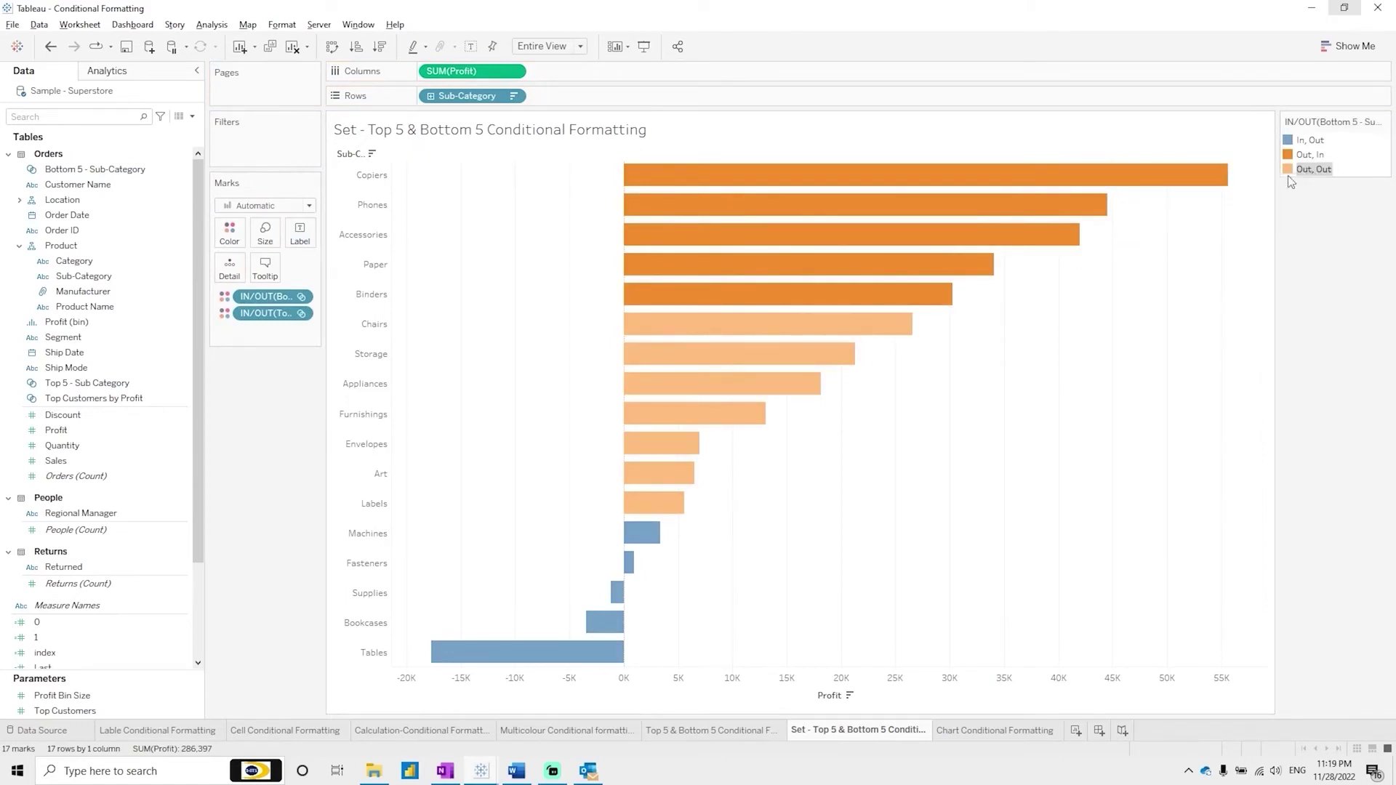
pyautogui.moveTo(642, 547)
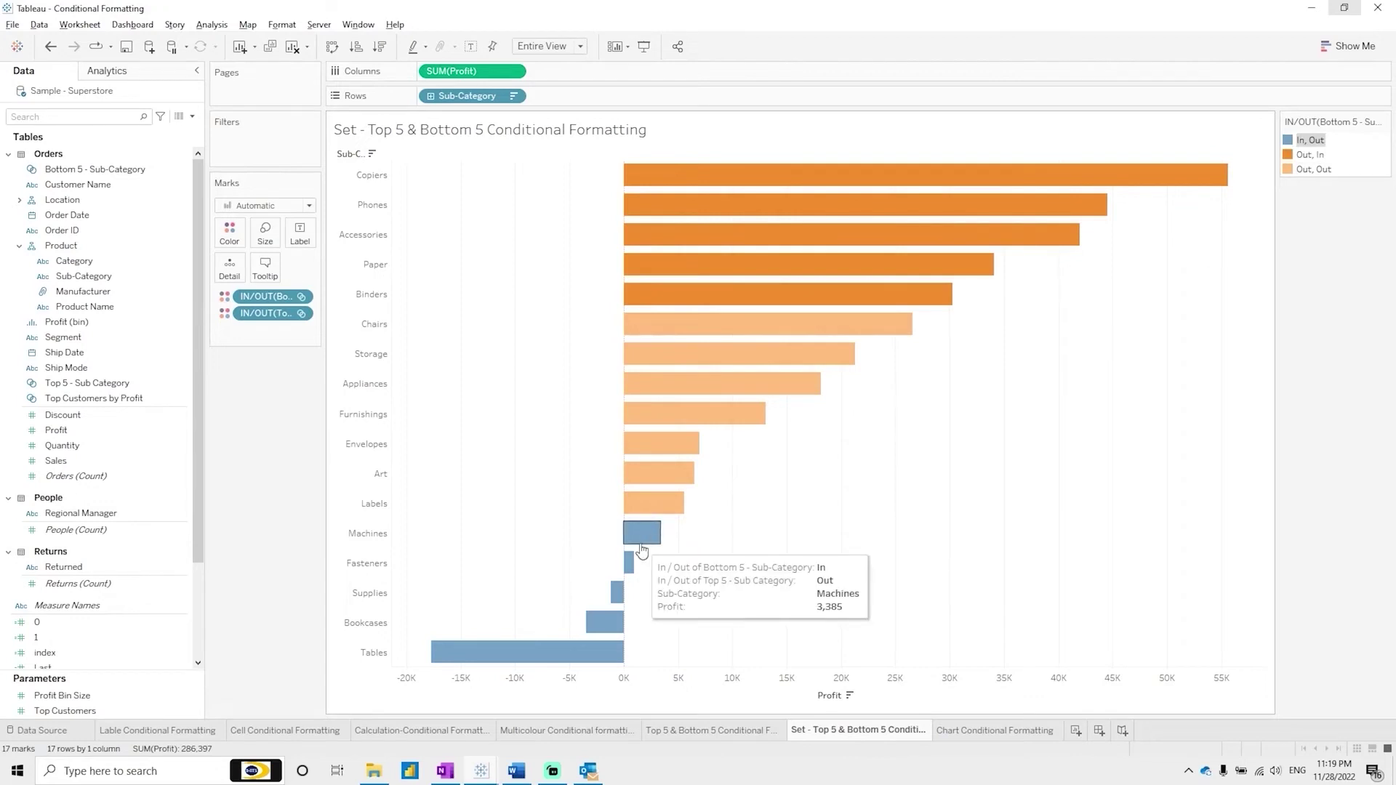
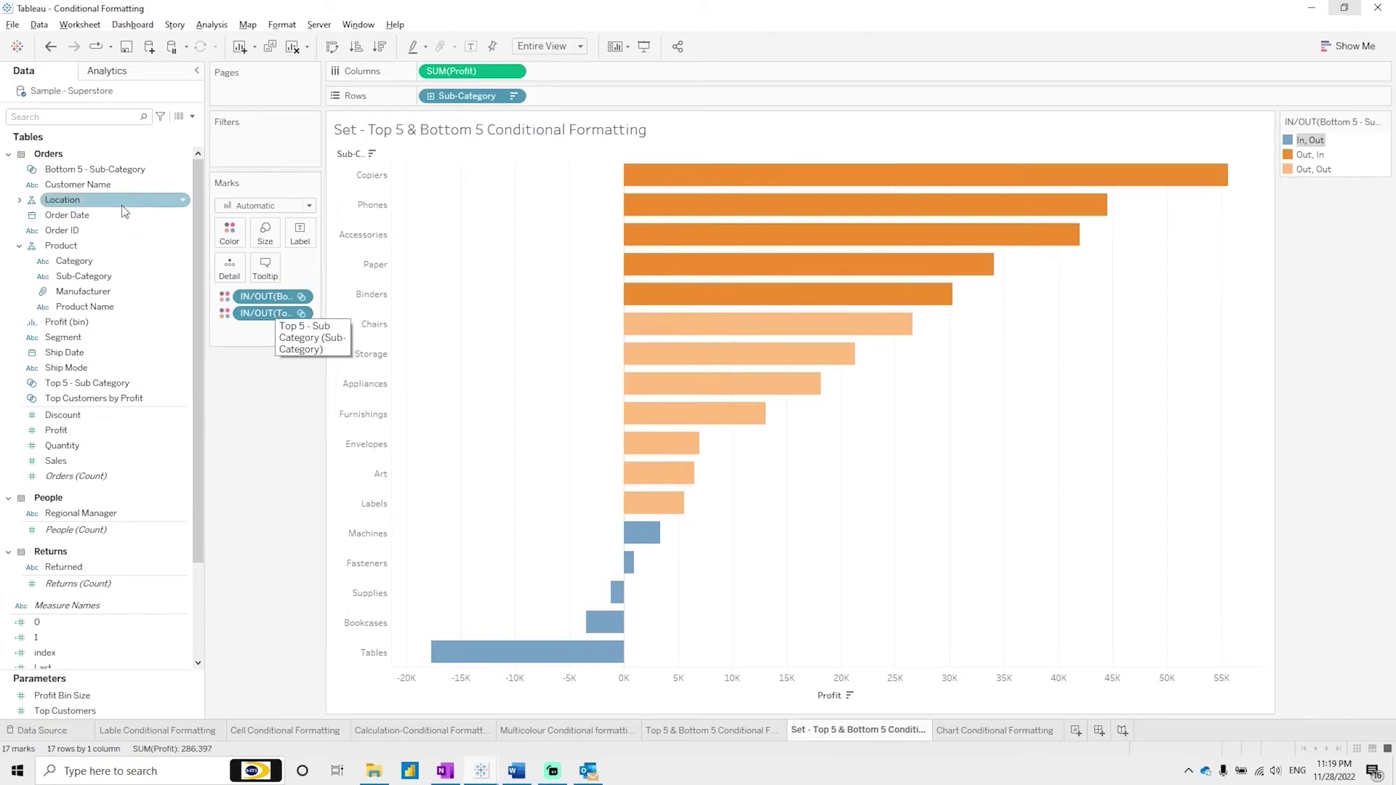
# Step: Remove both Sub-Category set fields from the color marks
pyautogui.click(110, 170)
pyautogui.moveTo(247, 313); pyautogui.dragTo(263, 346)
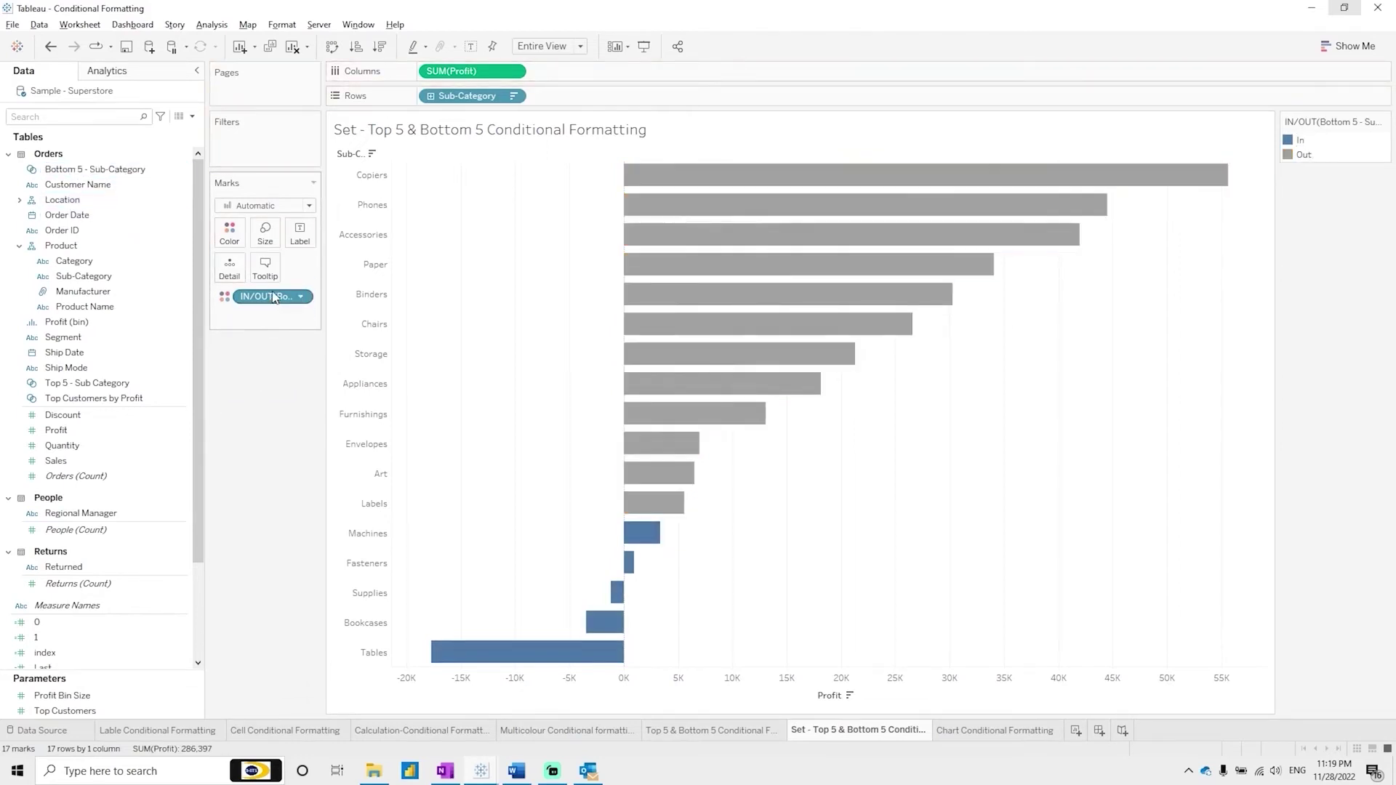
pyautogui.moveTo(274, 298); pyautogui.dragTo(260, 345)
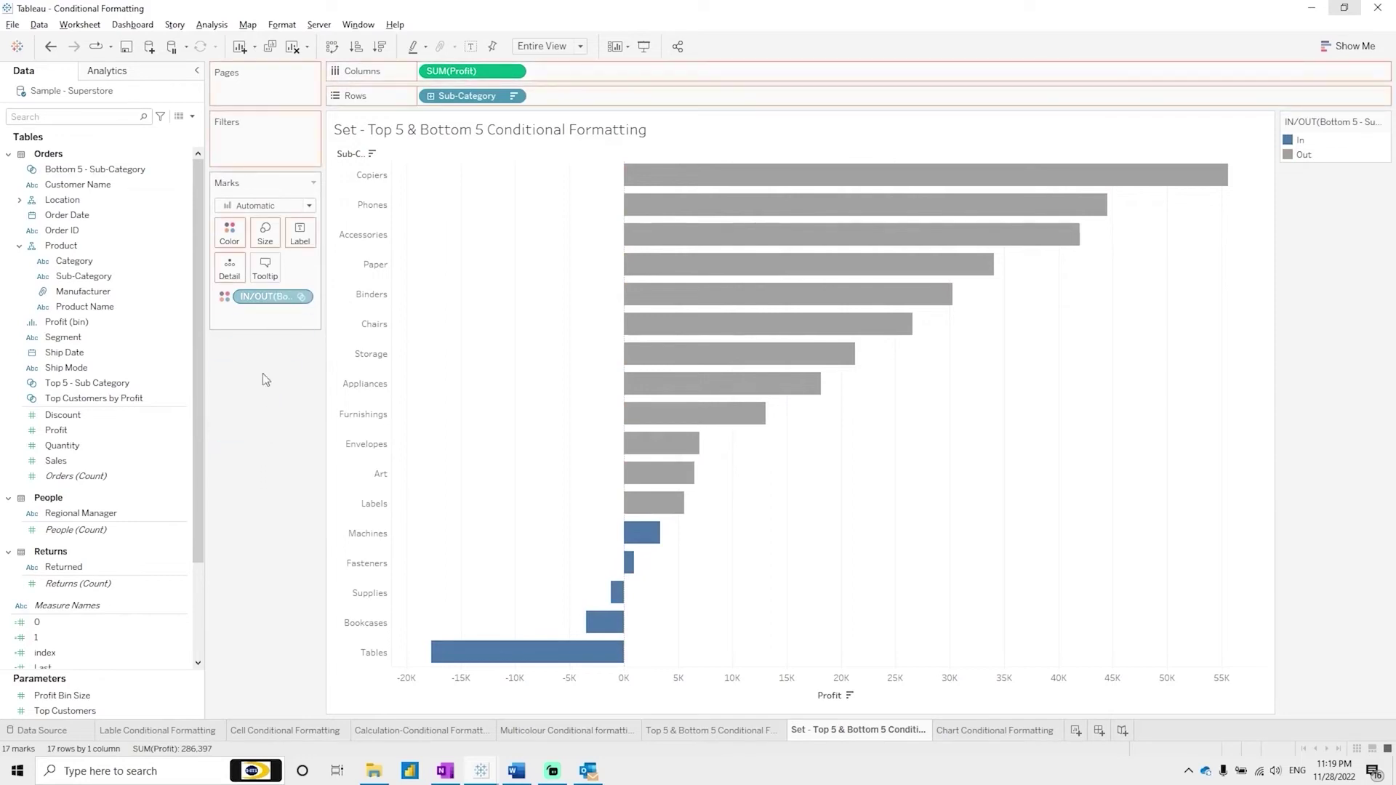
# Step: Remove the remaining Bottom 5 - Sub-Category set from the color marks
pyautogui.moveTo(269, 414); pyautogui.dragTo(251, 374)
pyautogui.click(146, 215)
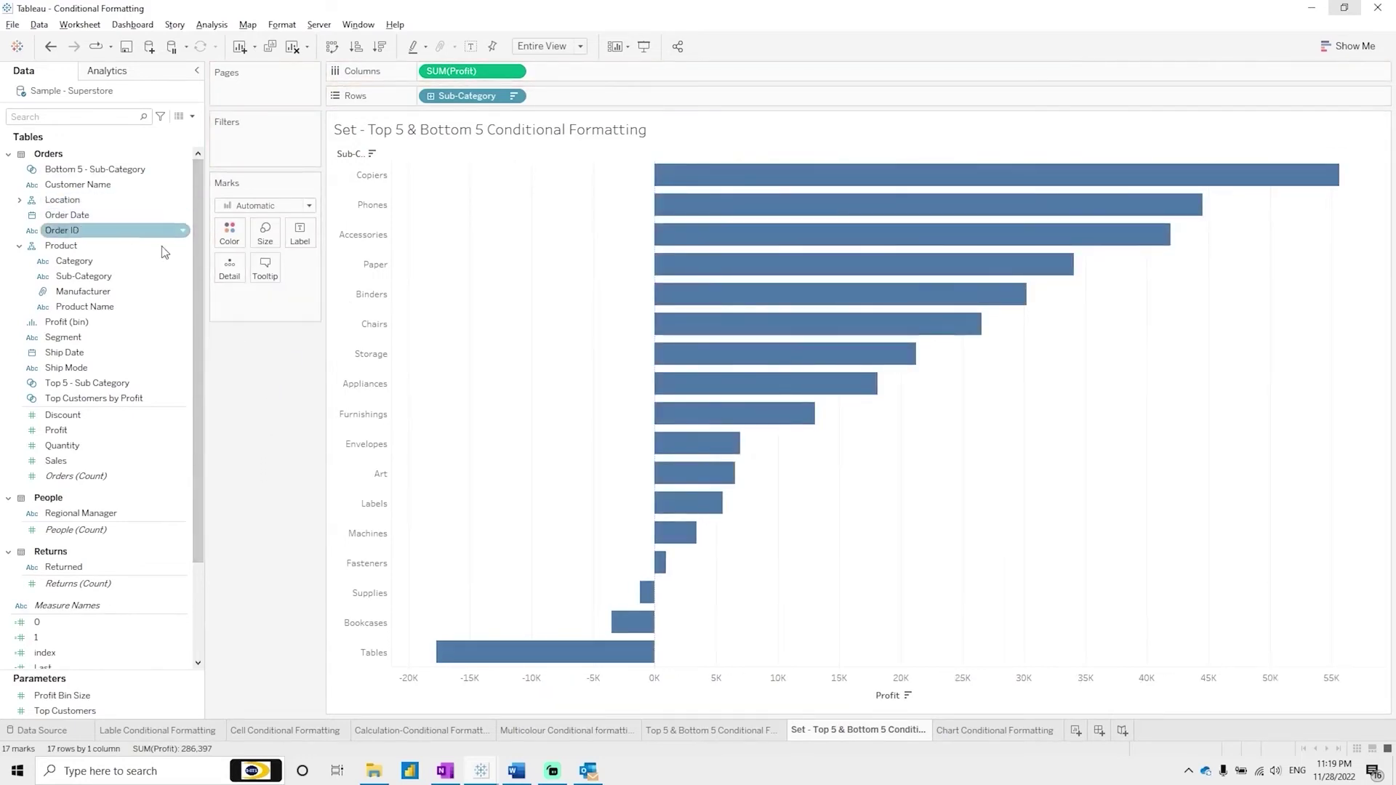
pyautogui.click(193, 117)
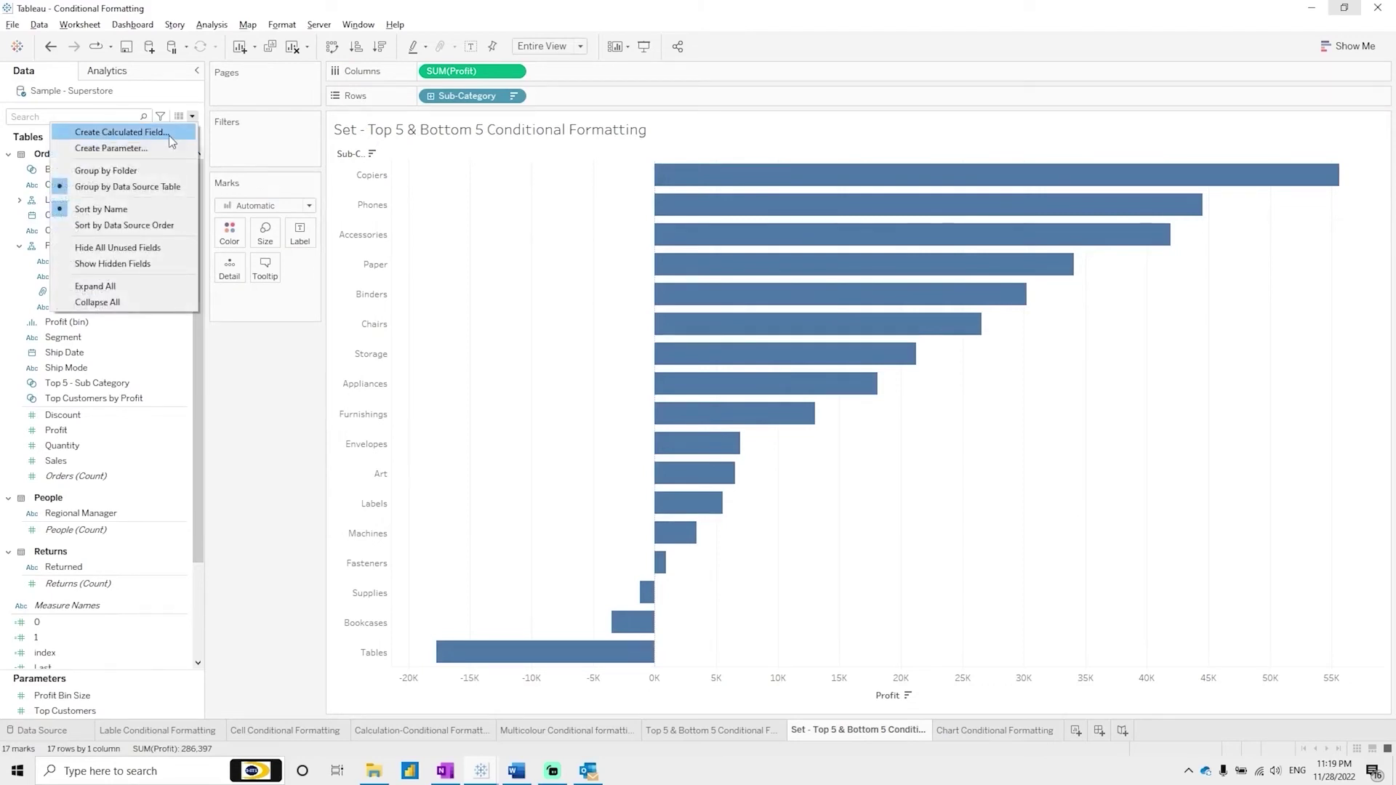
pyautogui.press('Escape')
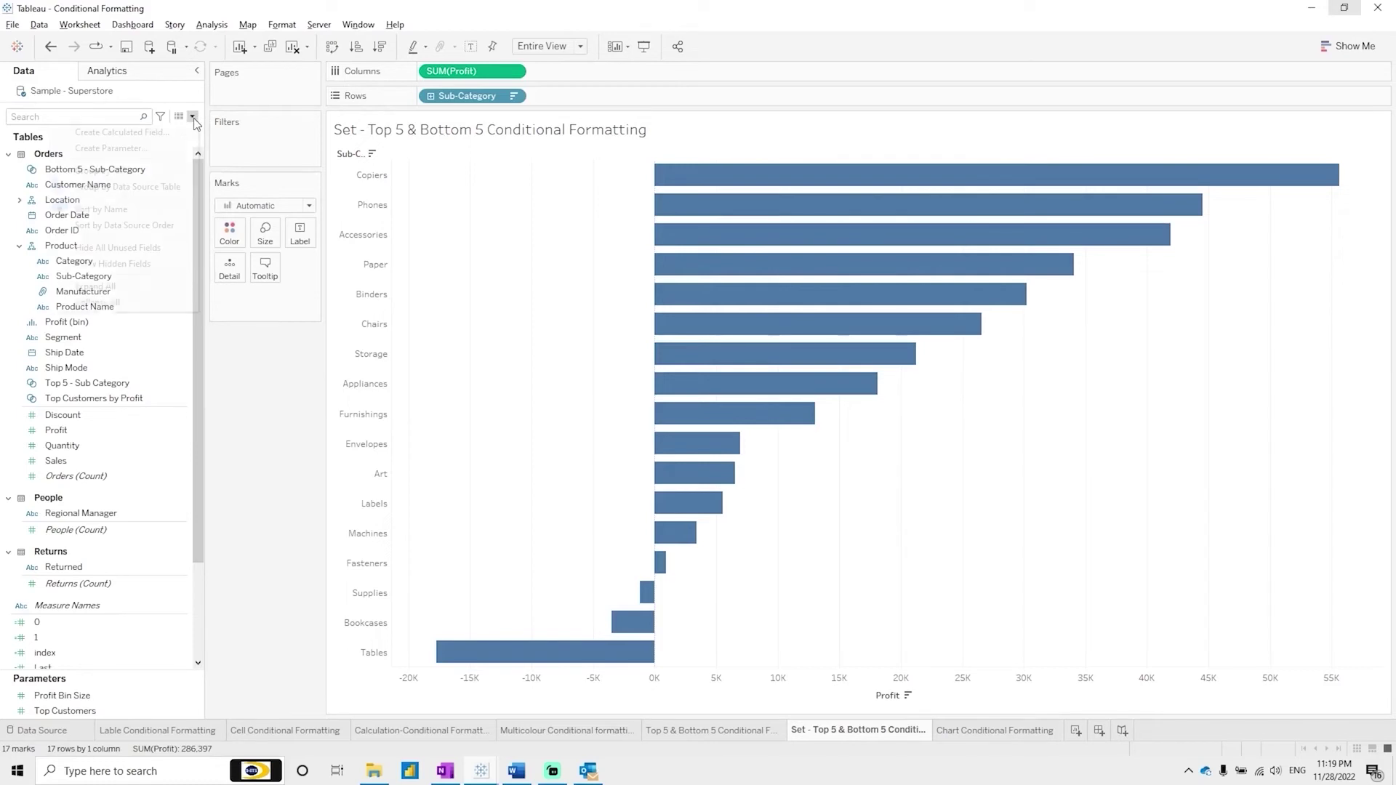
pyautogui.click(194, 118)
pyautogui.click(229, 368)
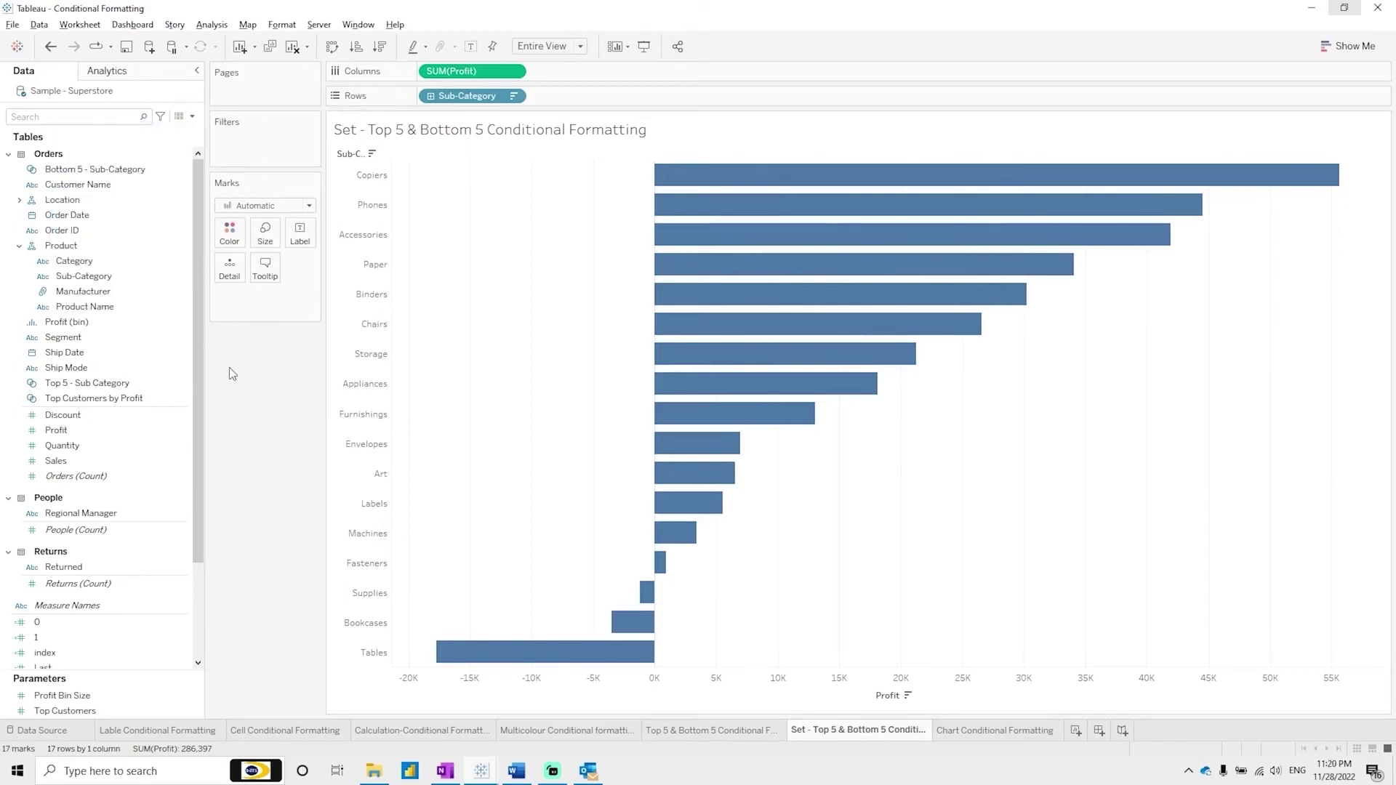
# Step: Create a combined set named Top 5 - Bottom 5 holding all members of the Bottom 5 - Sub-Category and Top 5 - Sub Category sets
pyautogui.click(98, 170)
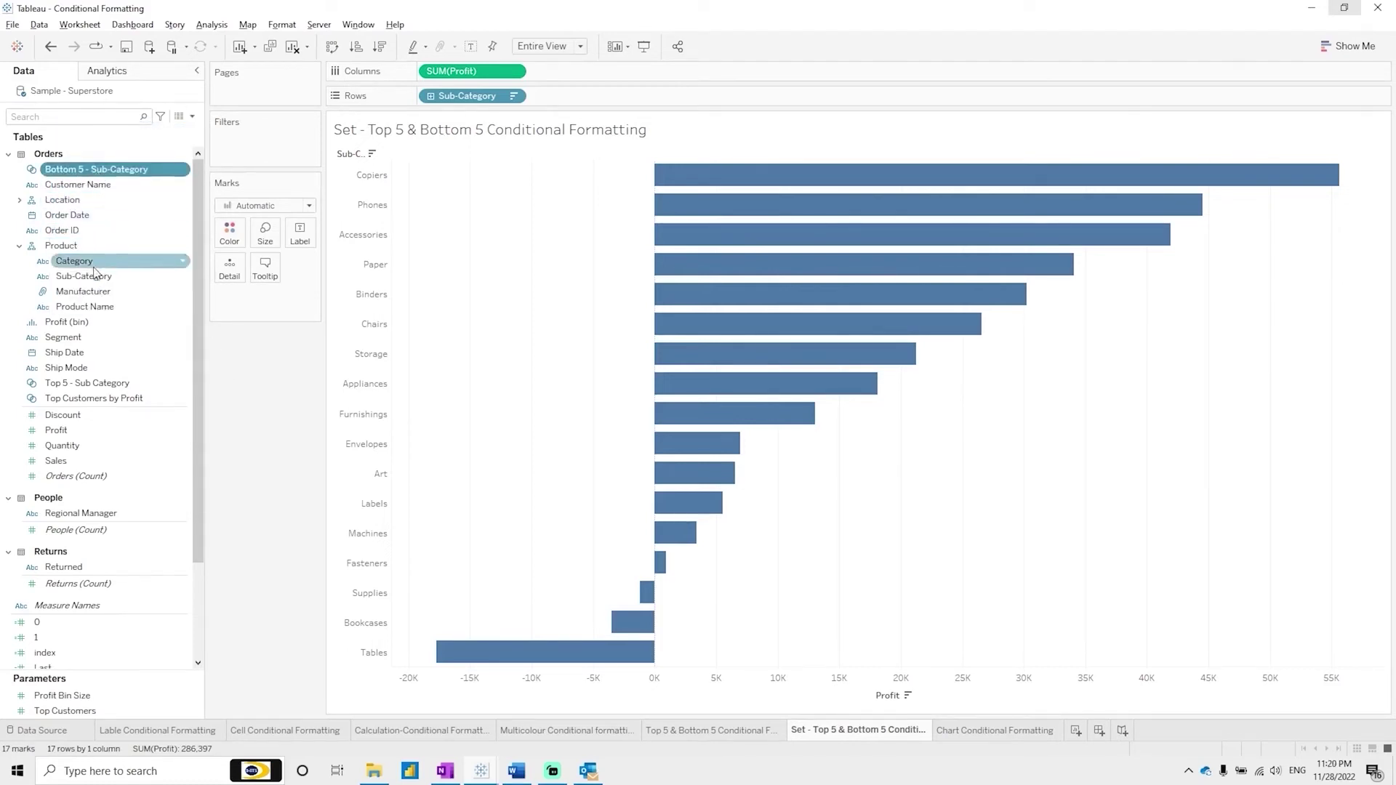
pyautogui.rightClick(143, 173)
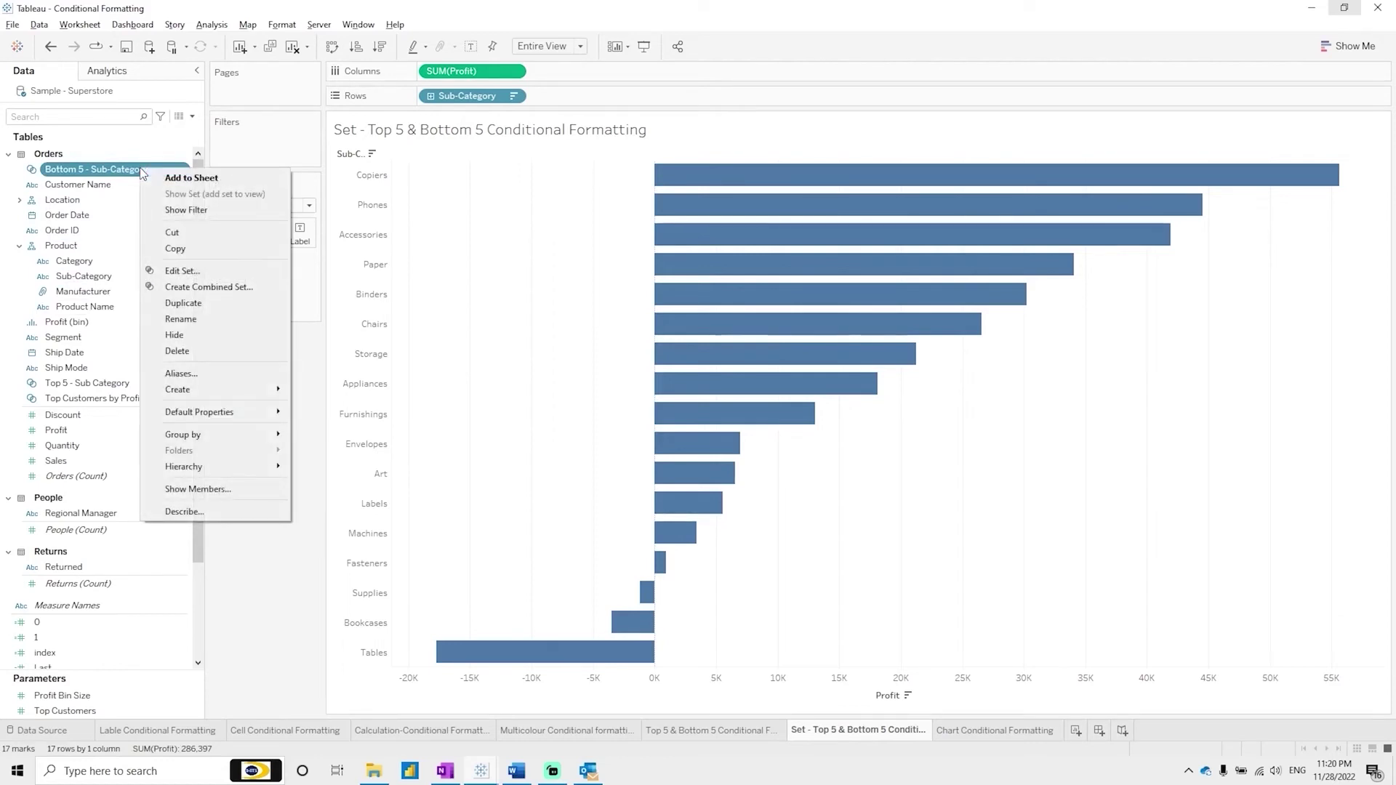
pyautogui.click(236, 289)
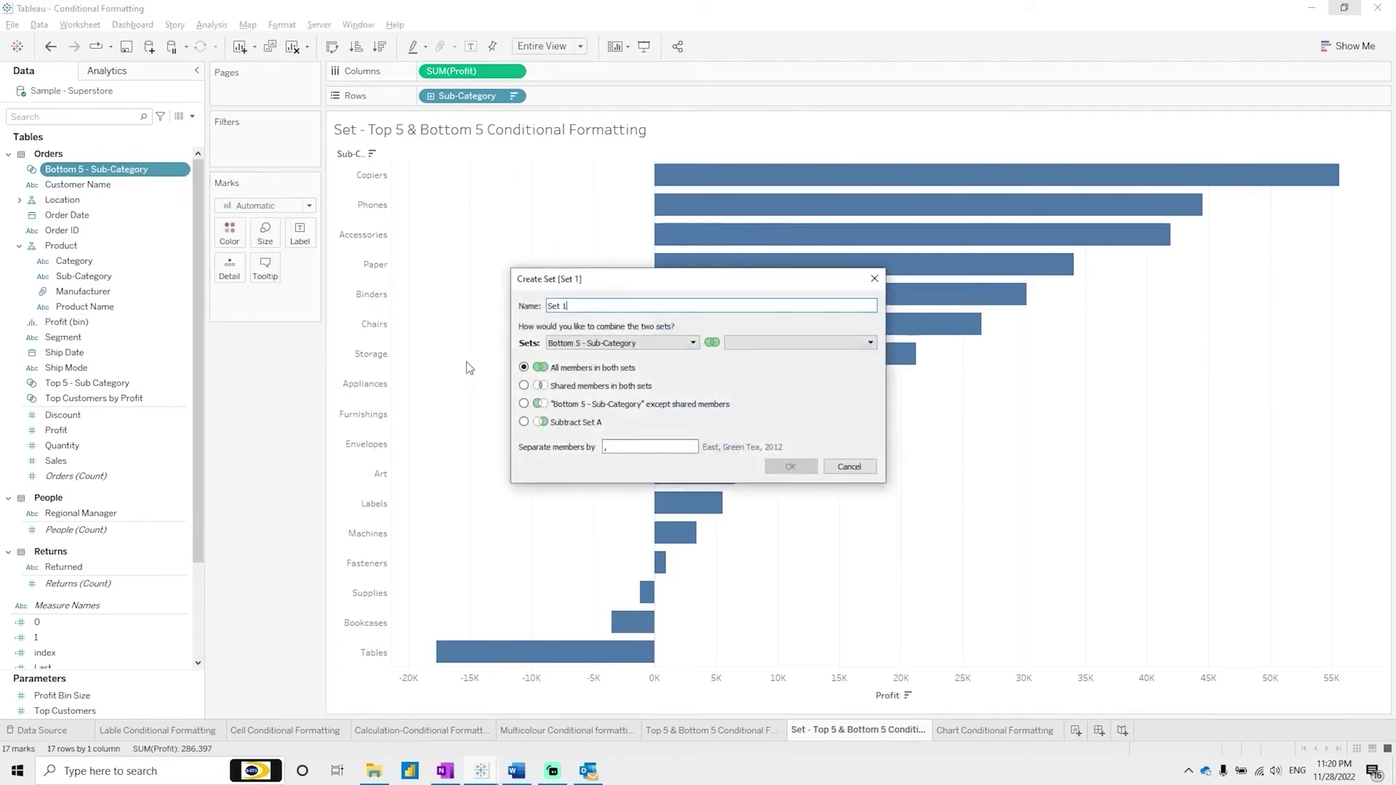
pyautogui.click(648, 343)
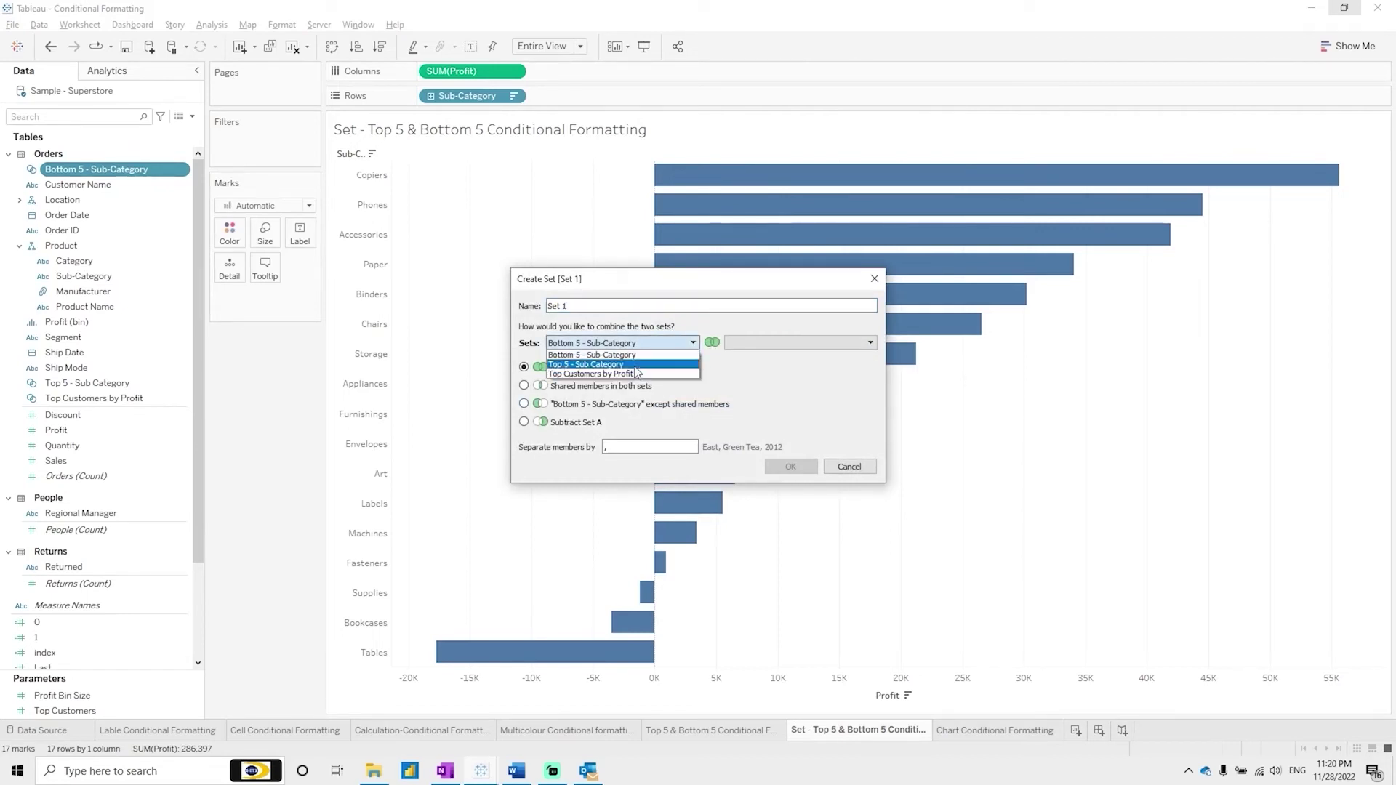
pyautogui.click(628, 365)
pyautogui.click(782, 342)
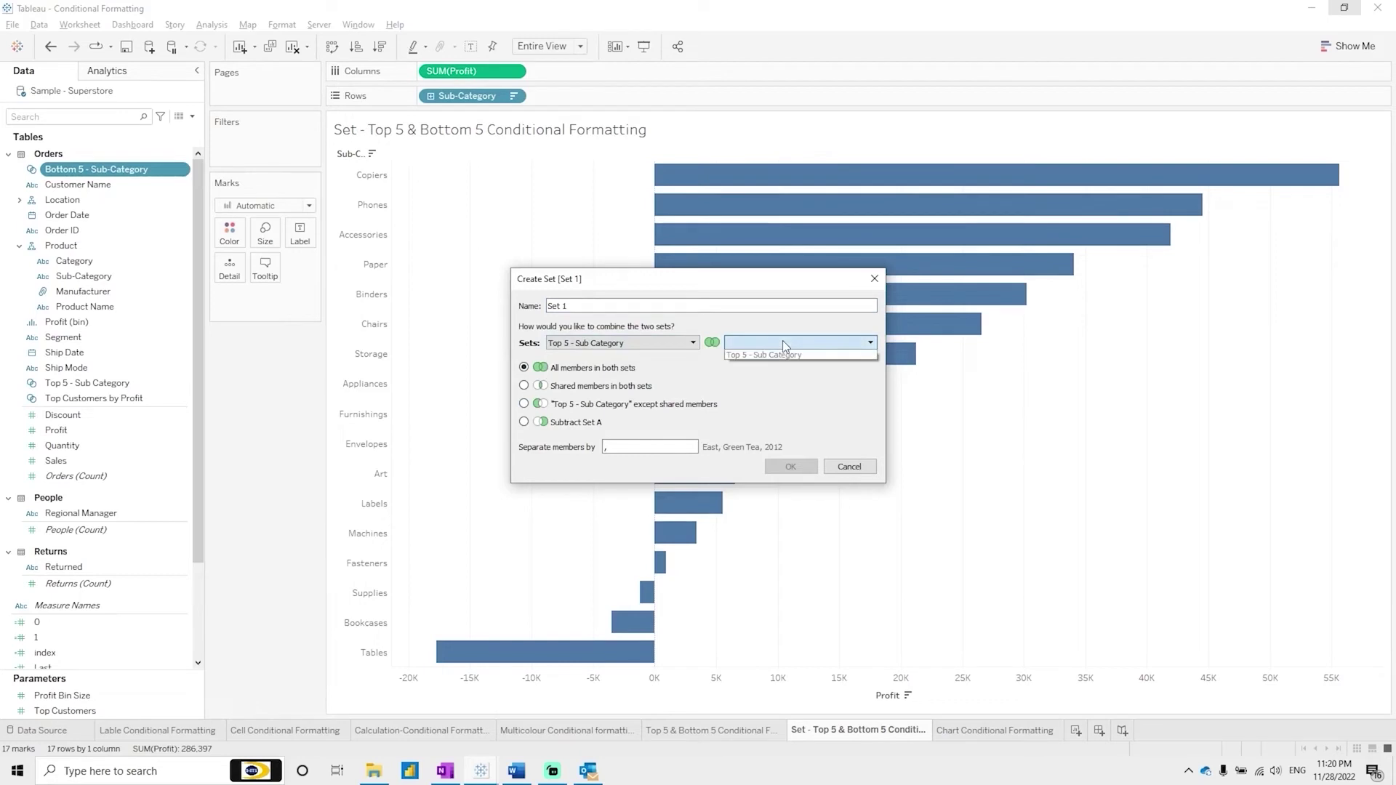
pyautogui.click(678, 343)
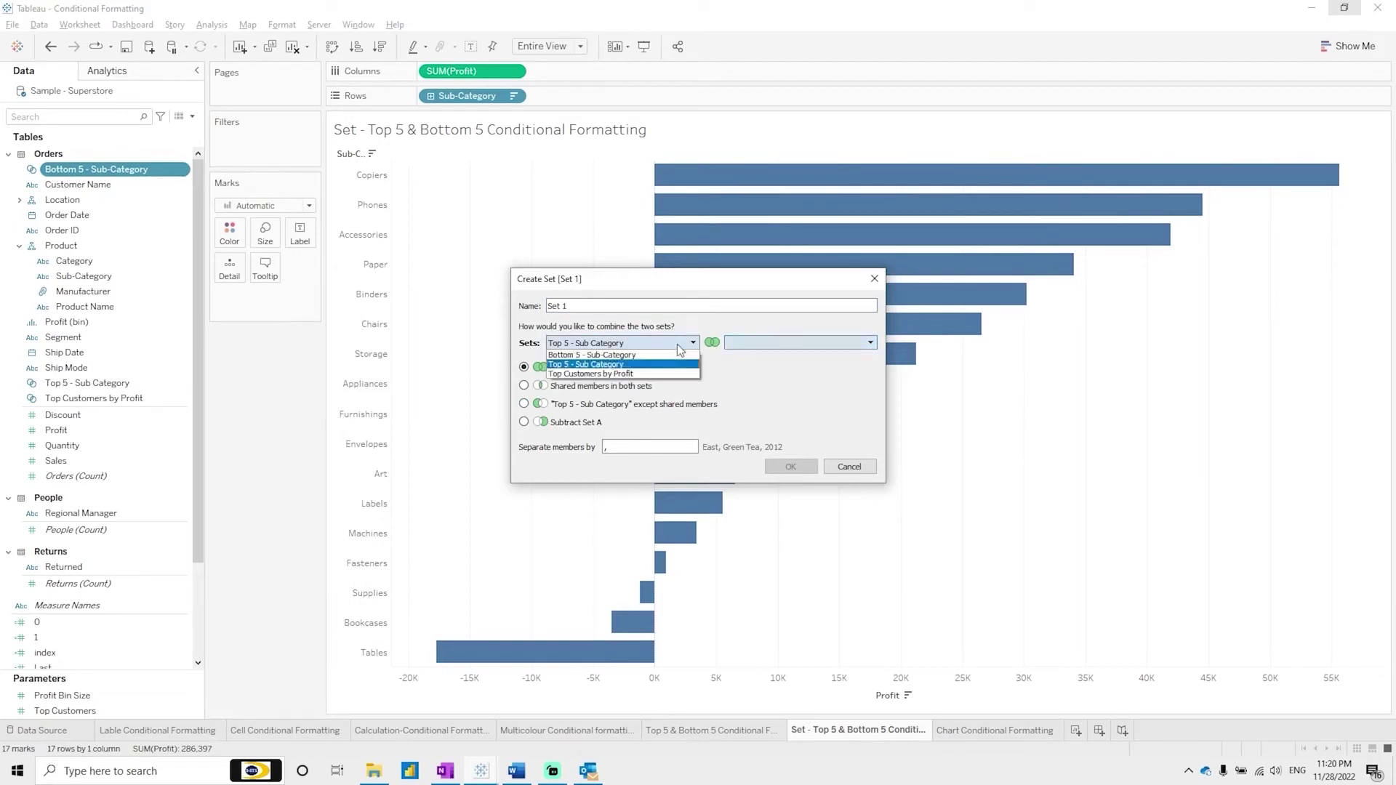
pyautogui.click(621, 357)
pyautogui.click(756, 340)
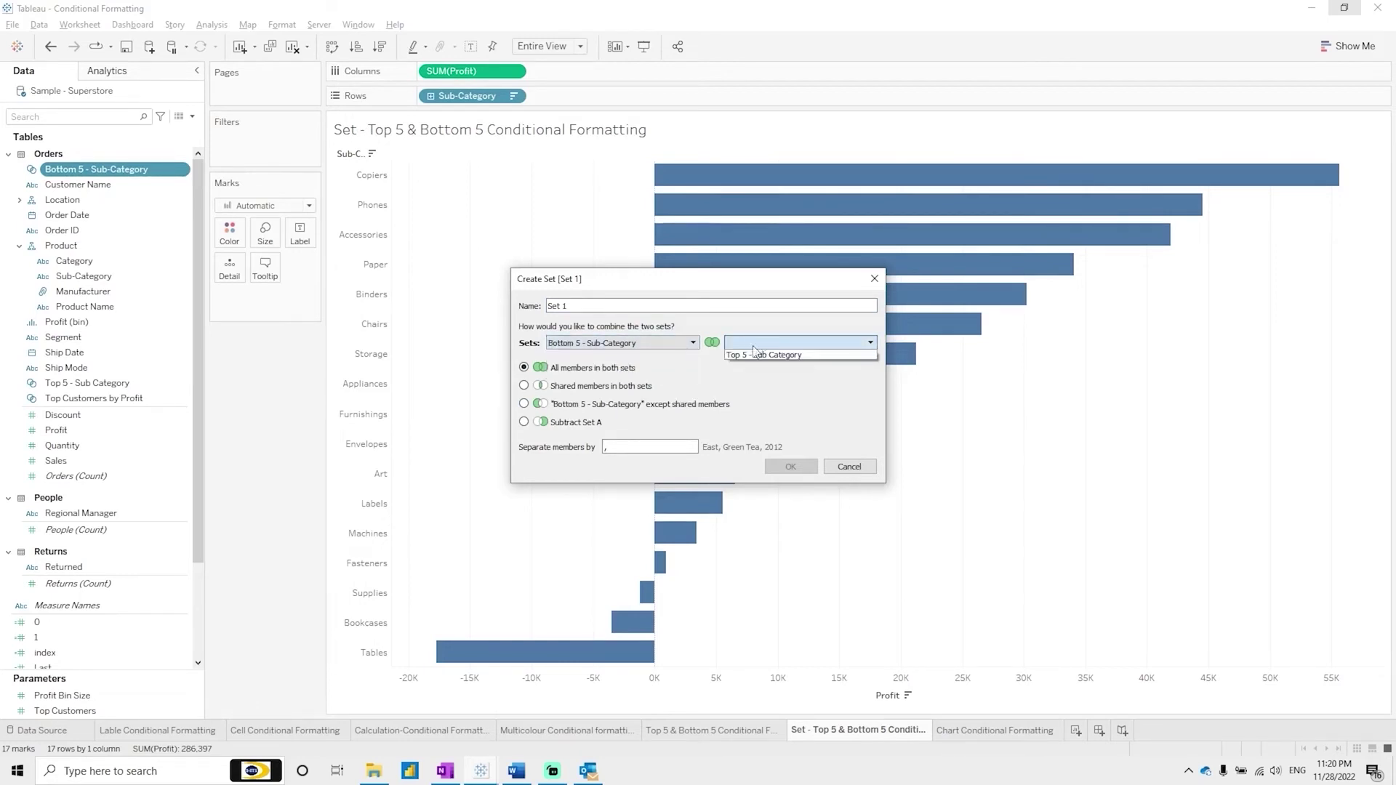
pyautogui.click(763, 353)
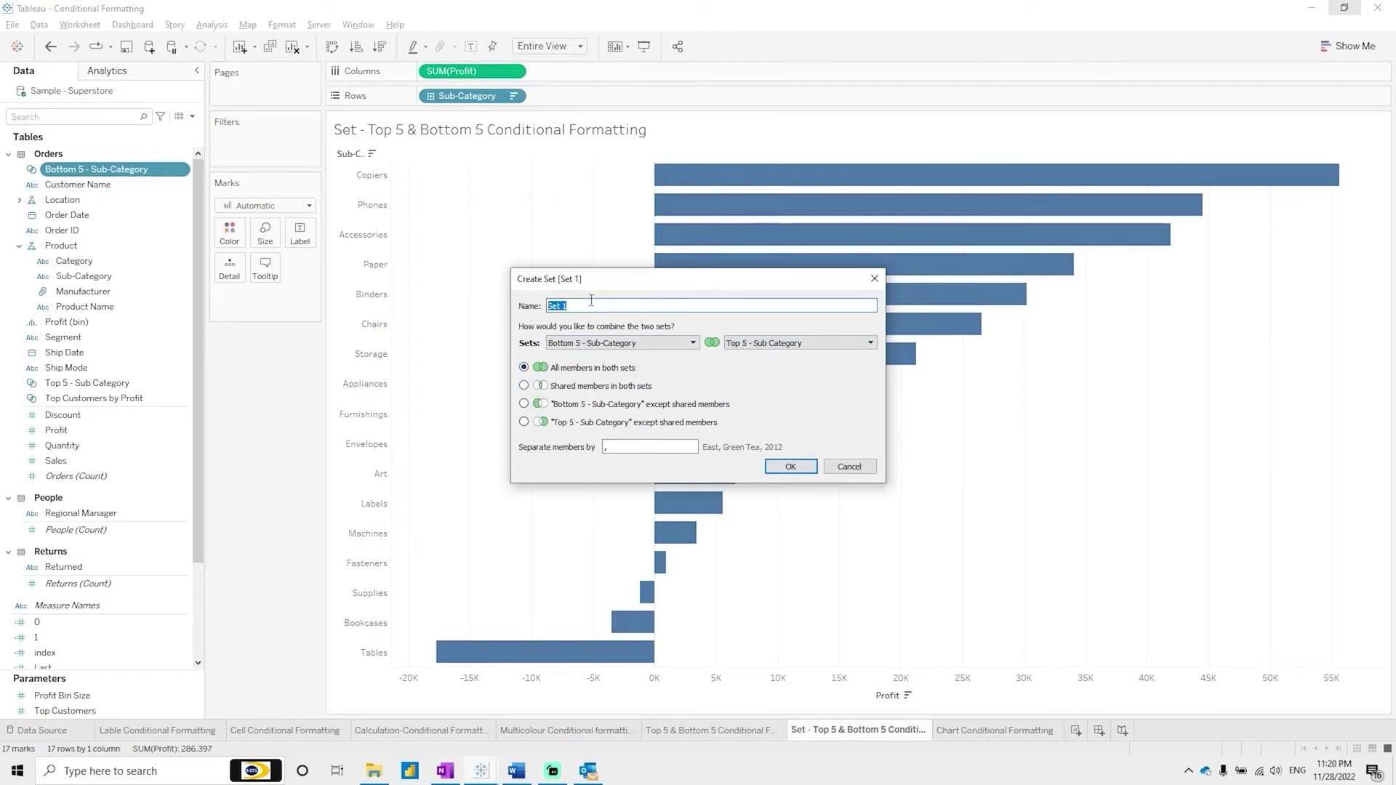
pyautogui.write('Top 5 - Bottom 5')
pyautogui.click(792, 468)
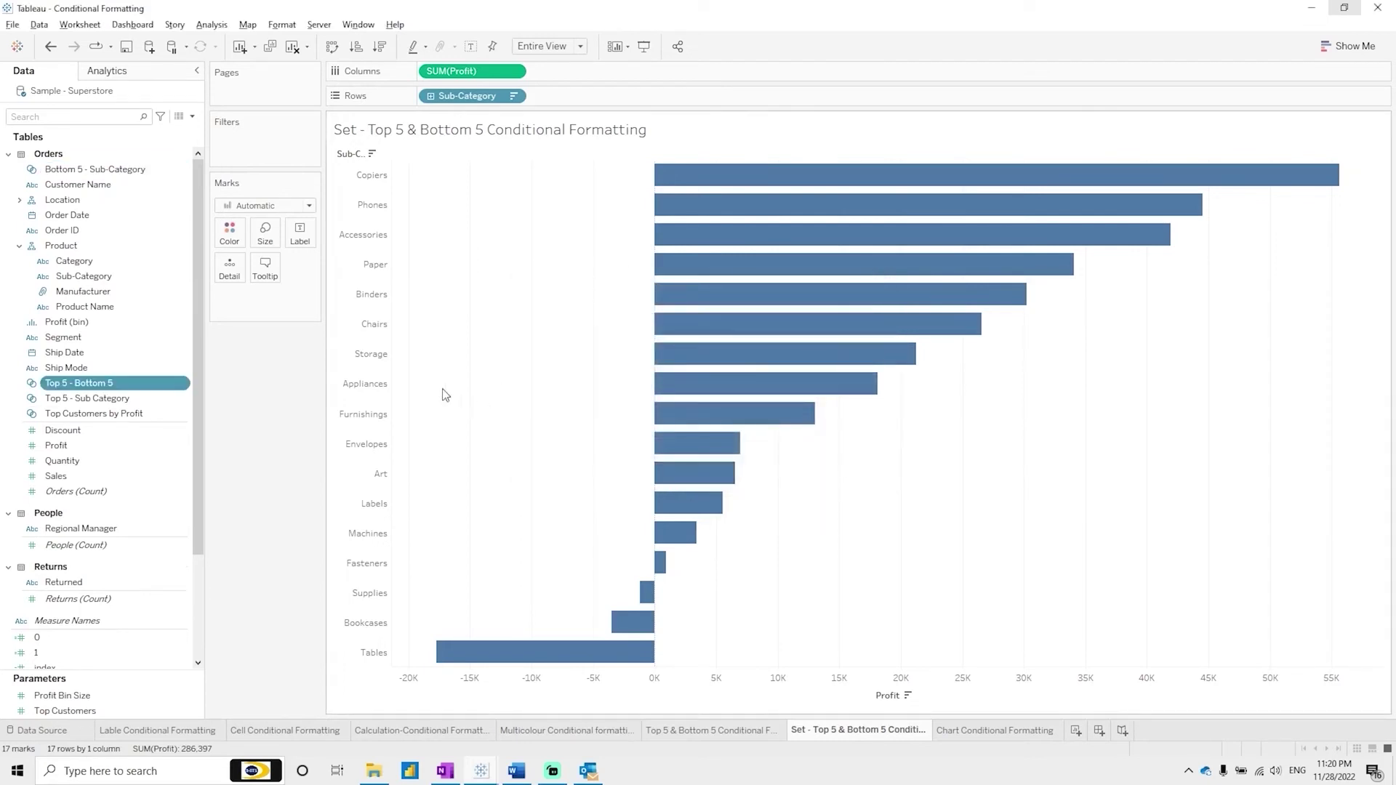
# Step: Try coloring the profit bars by the Top 5 - Bottom 5 combined set and take it off the color marks again
pyautogui.moveTo(80, 387); pyautogui.dragTo(230, 240)
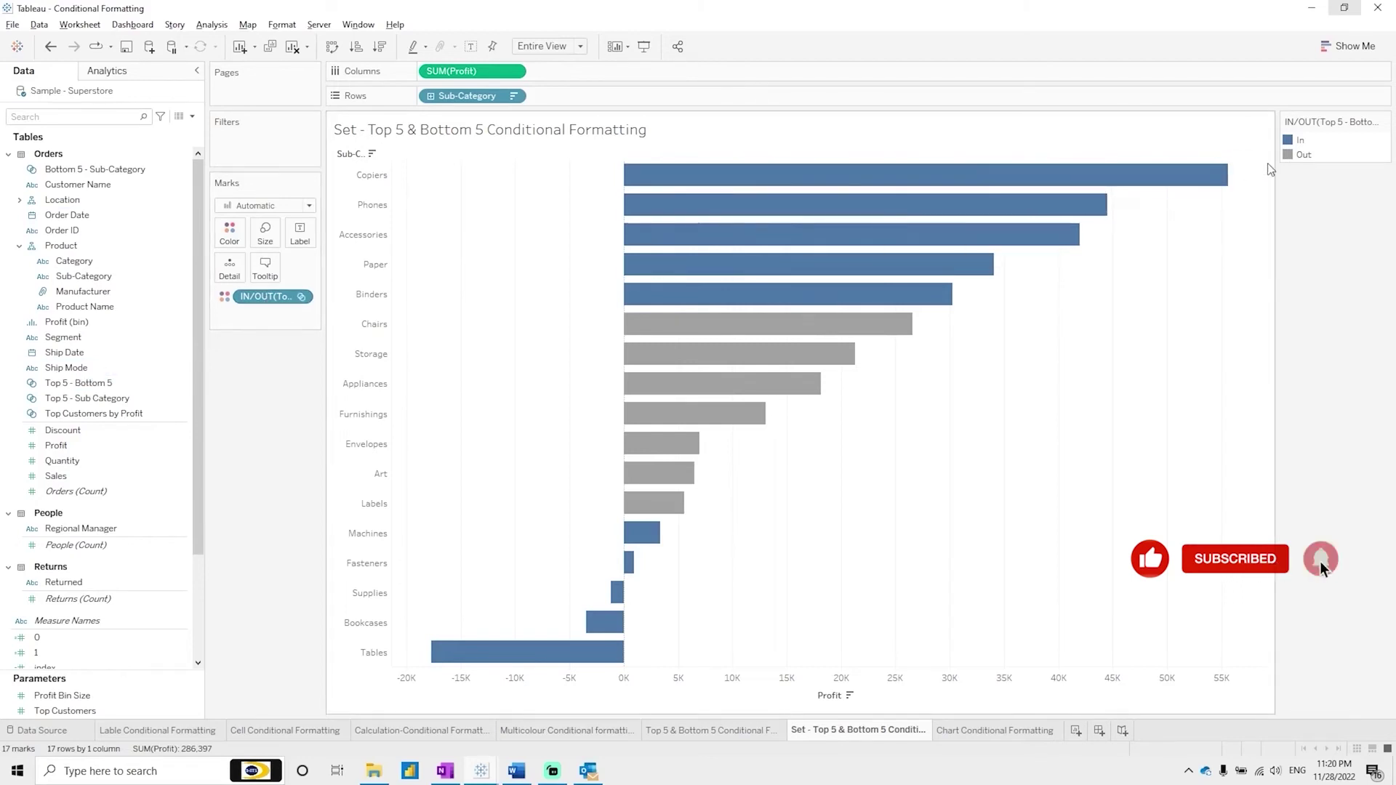
pyautogui.moveTo(267, 296); pyautogui.dragTo(305, 567)
# Step: Color the profit bars by both the Top 5 - Sub Category and Bottom 5 - Sub-Category sets
pyautogui.click(65, 398)
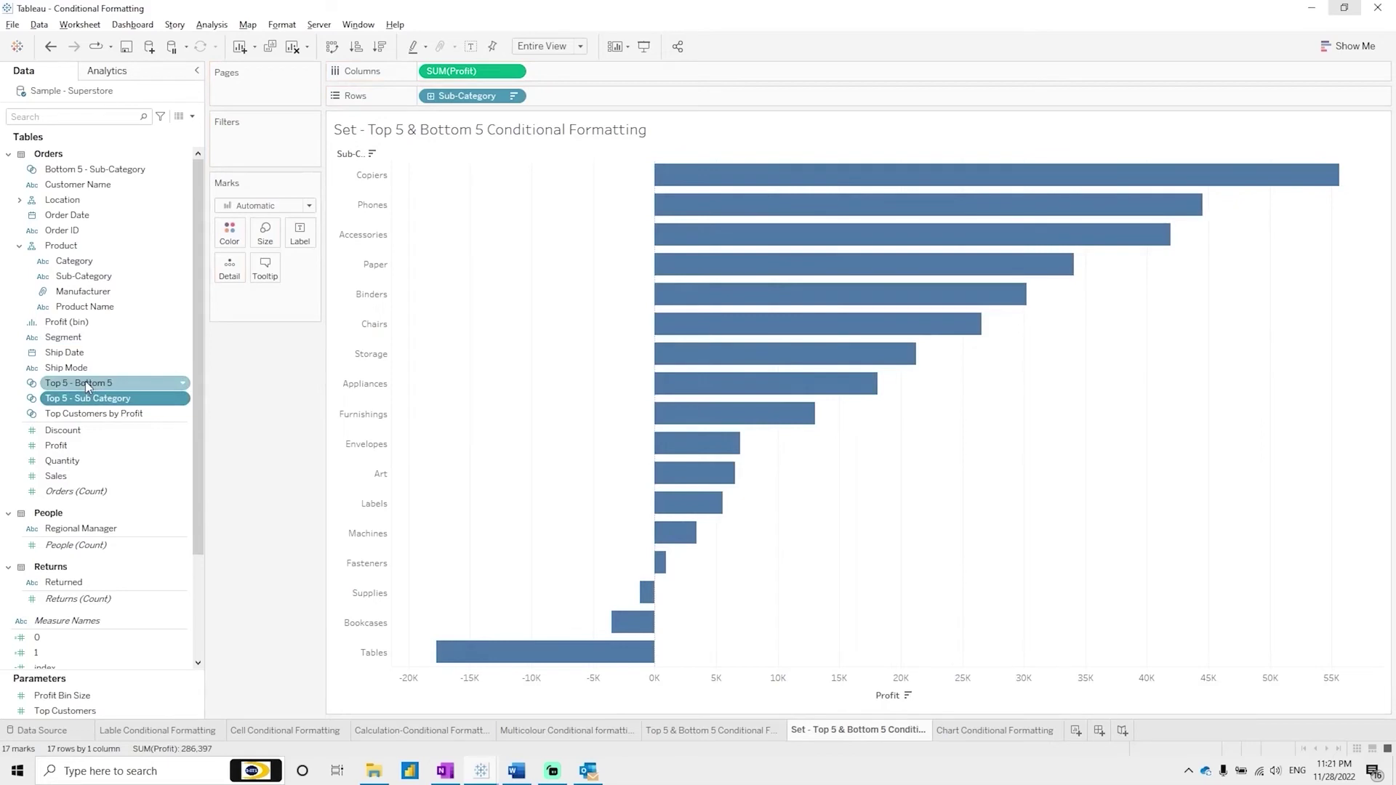
pyautogui.click(86, 384)
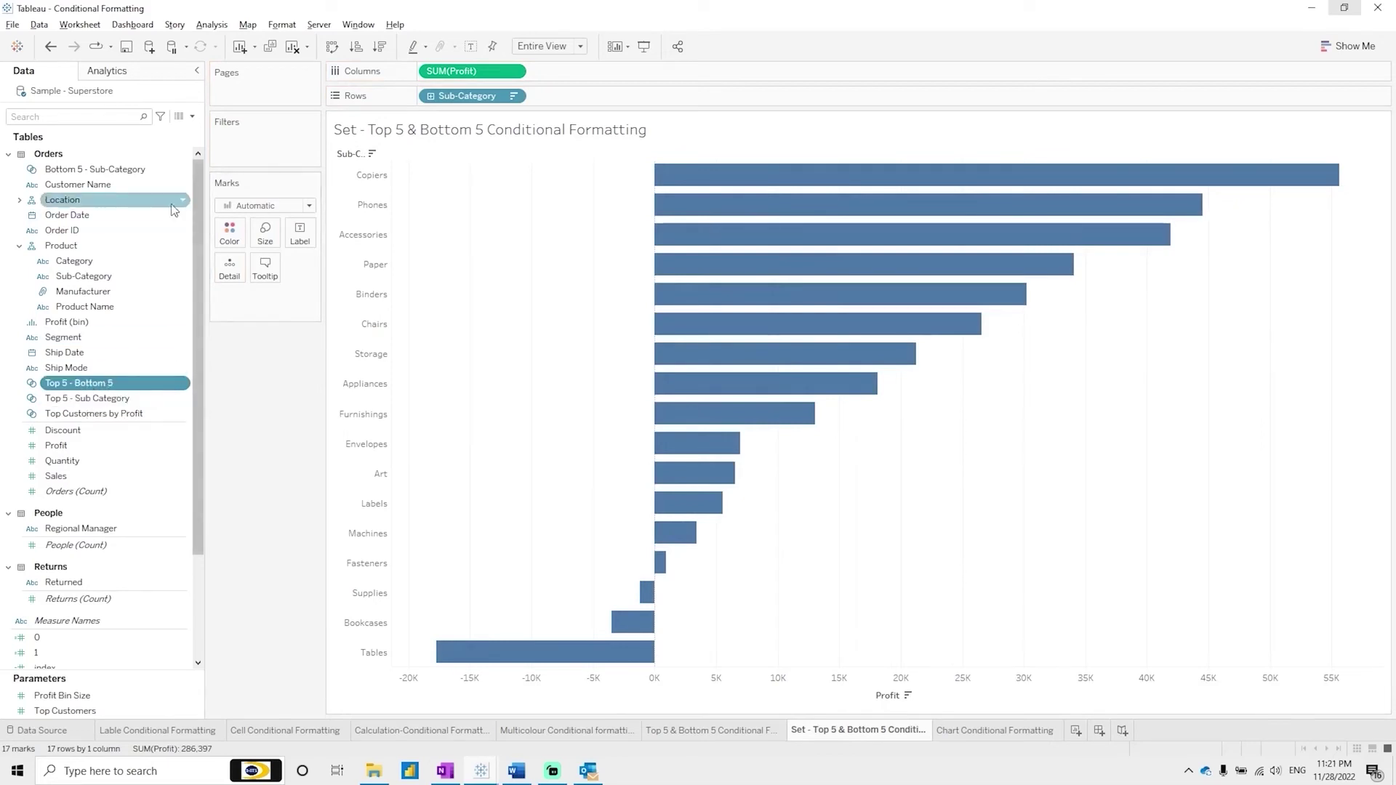
pyautogui.click(99, 399)
pyautogui.keyDown('ctrl'); pyautogui.click(108, 172); pyautogui.keyUp('ctrl')
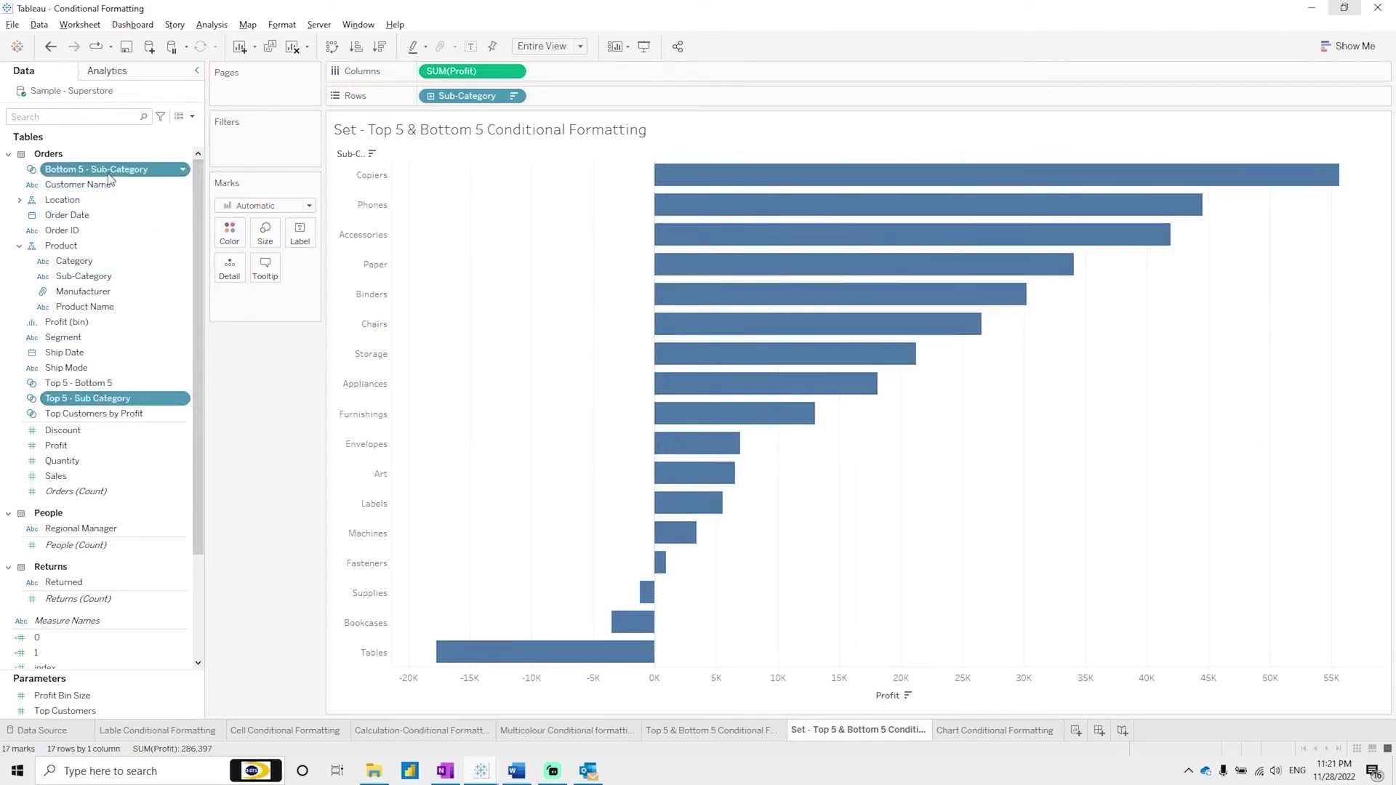
pyautogui.moveTo(112, 179); pyautogui.dragTo(229, 234)
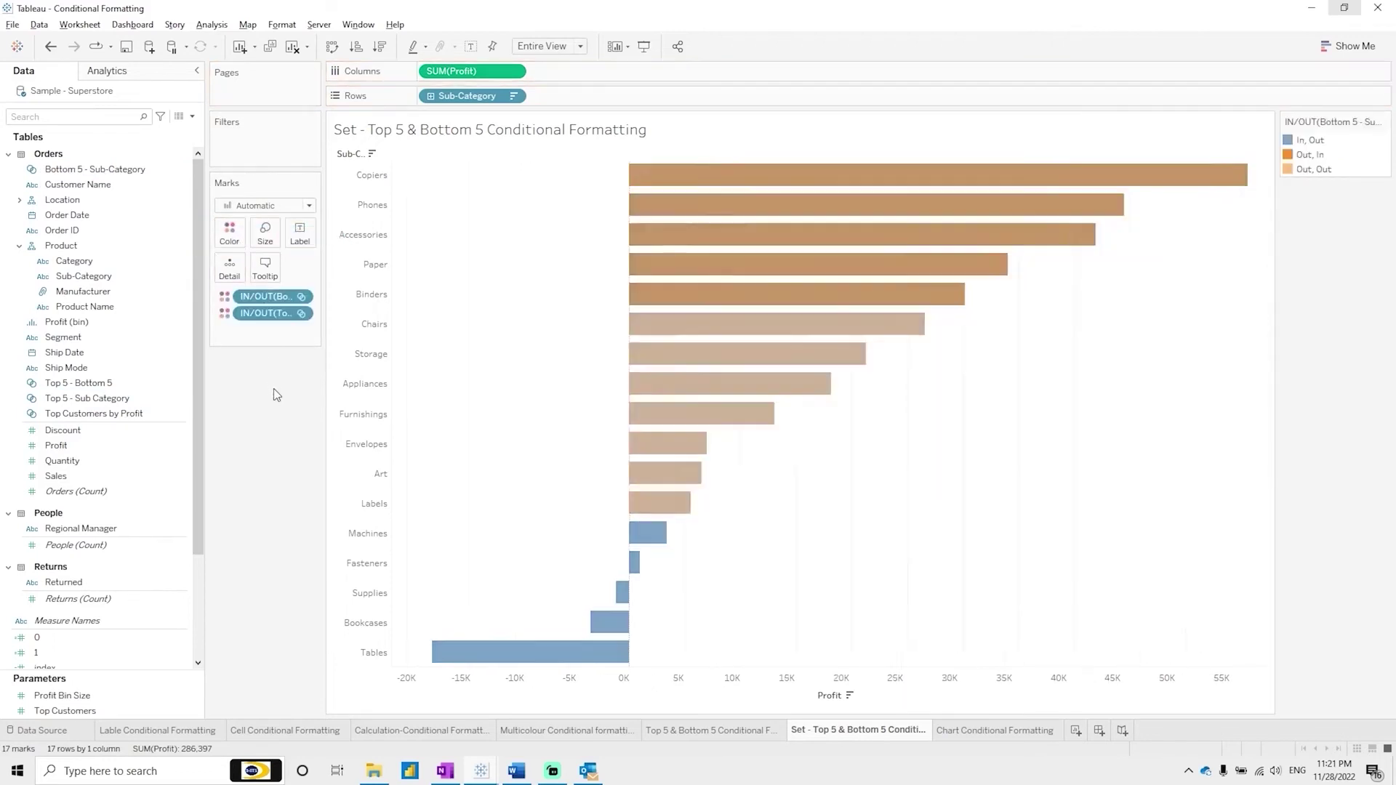
# Step: Highlight the Out, In, the In, Out and the Out, Out legend entries in turn to examine which bars each covers
pyautogui.click(1315, 156)
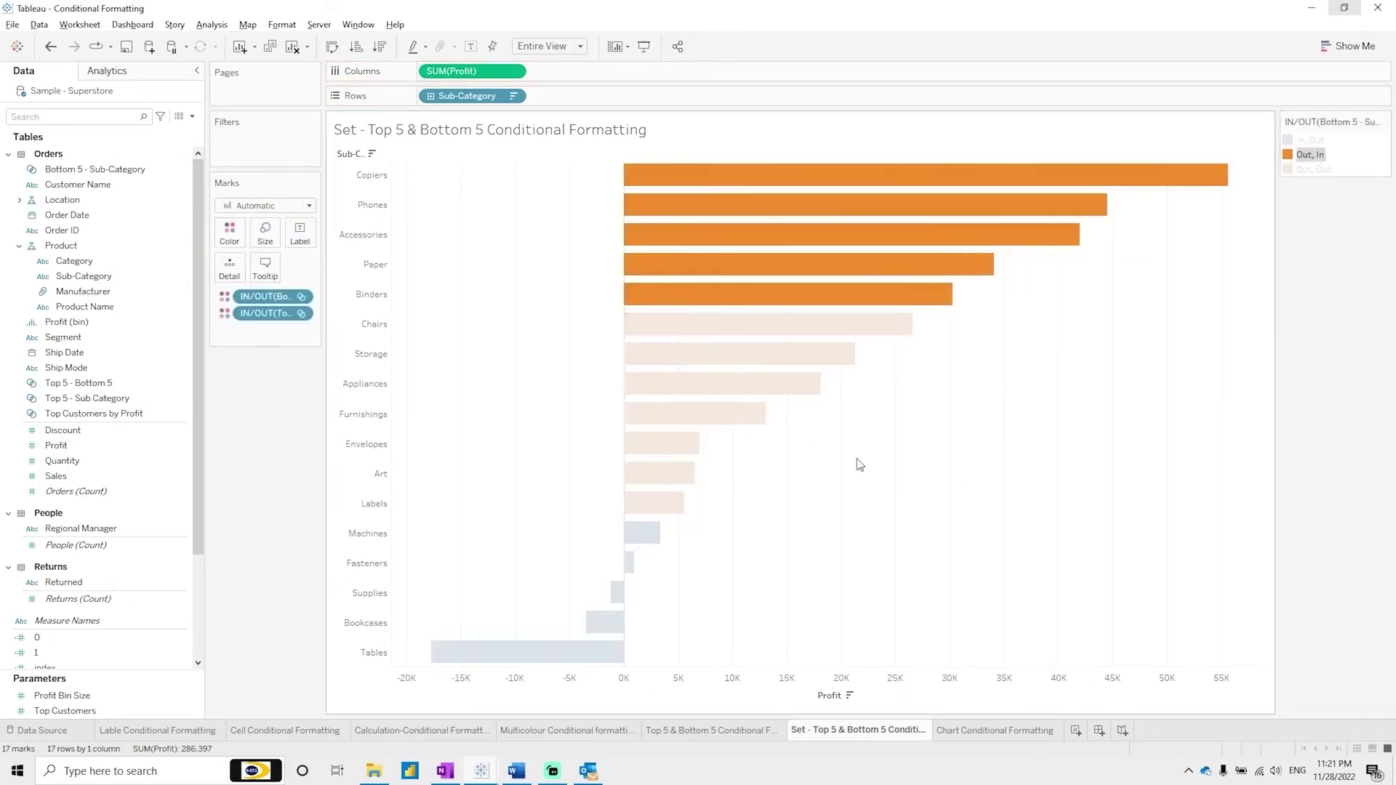
pyautogui.click(1309, 140)
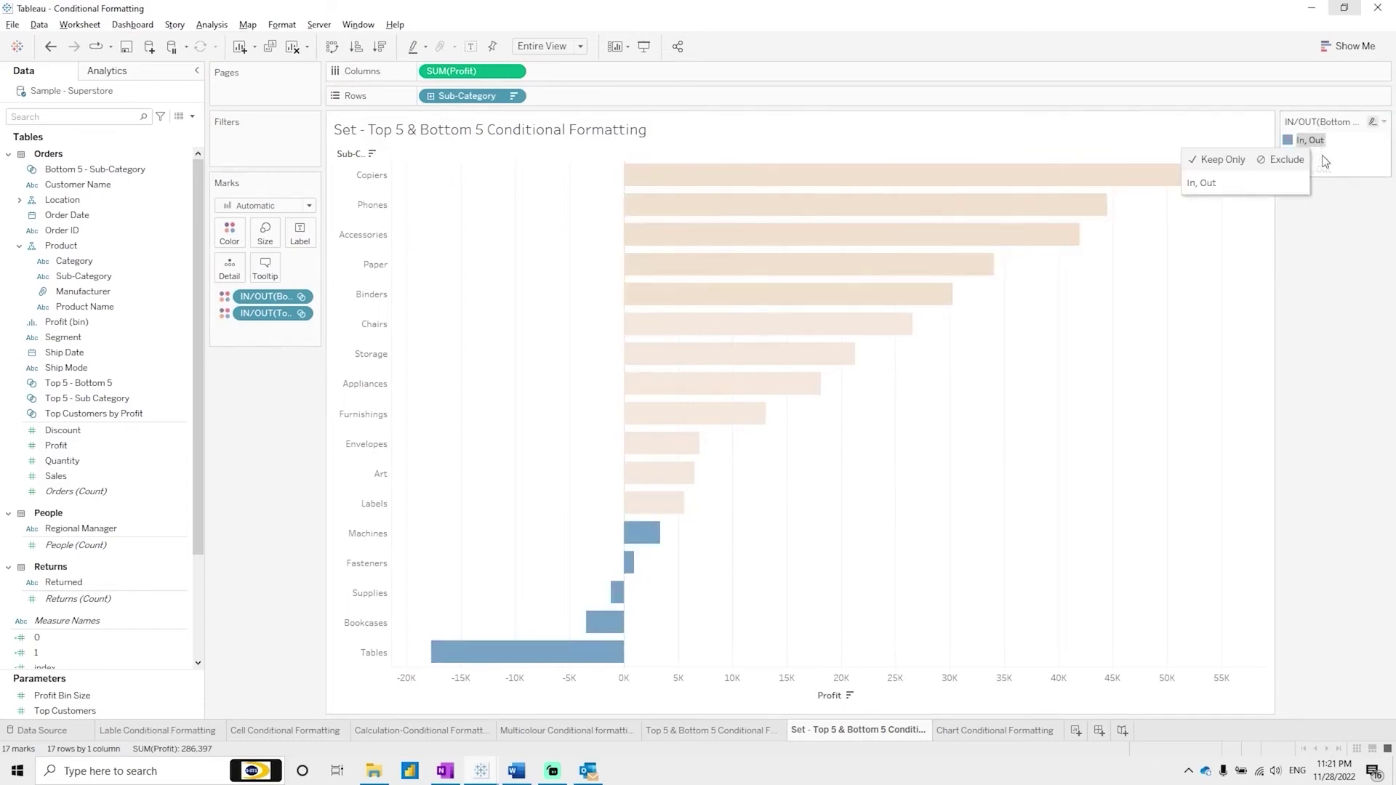
pyautogui.click(1315, 169)
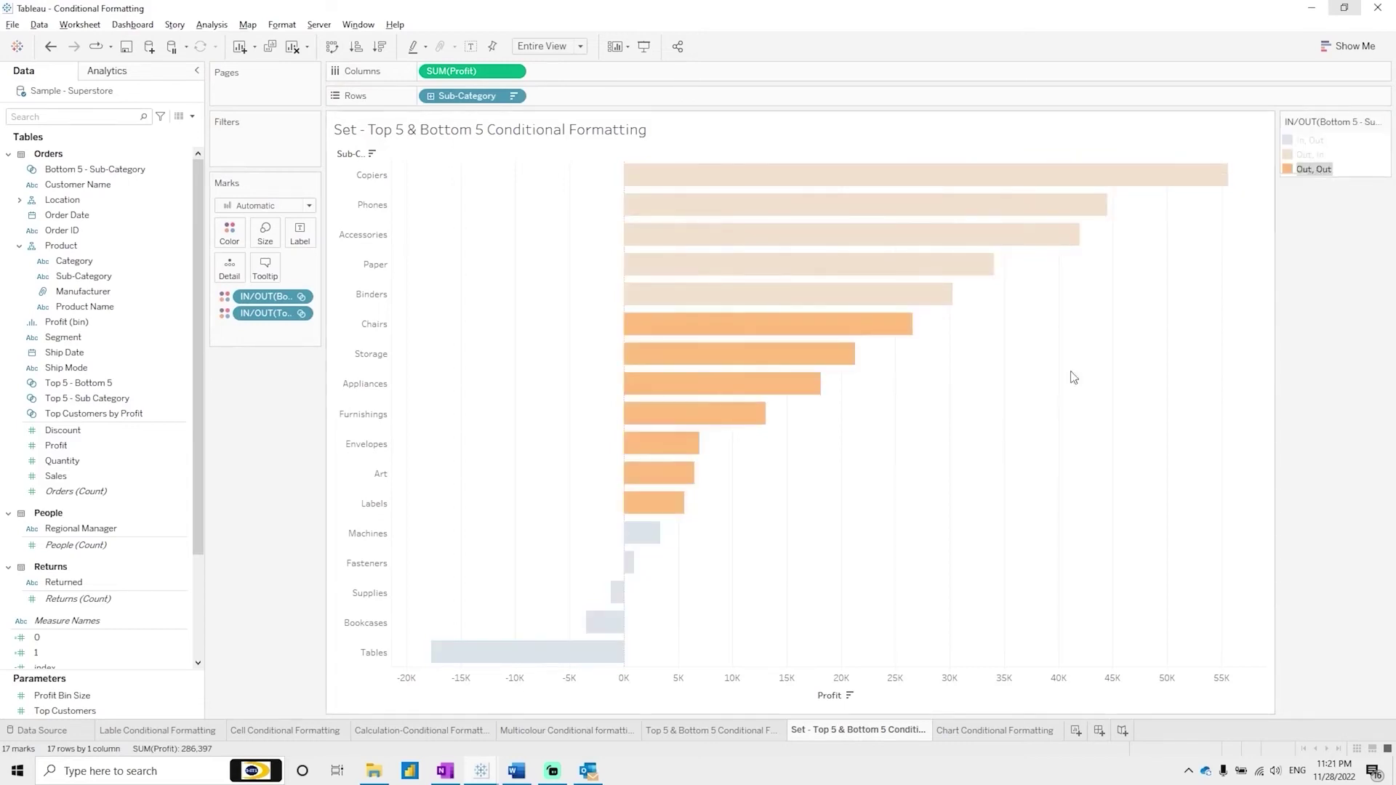
# Step: Filter the chart by the Top 5 - Bottom 5 combined set
pyautogui.click(45, 388)
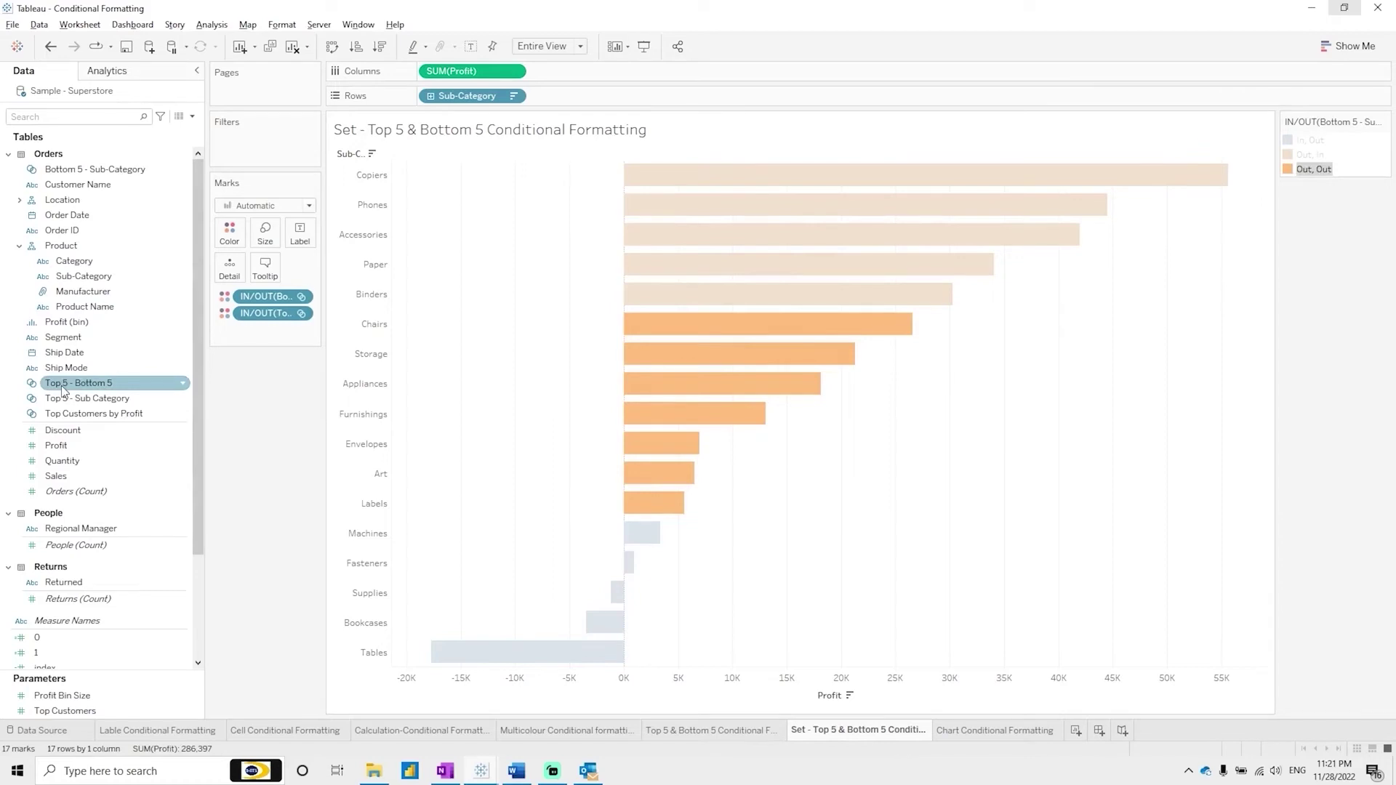
pyautogui.click(102, 170)
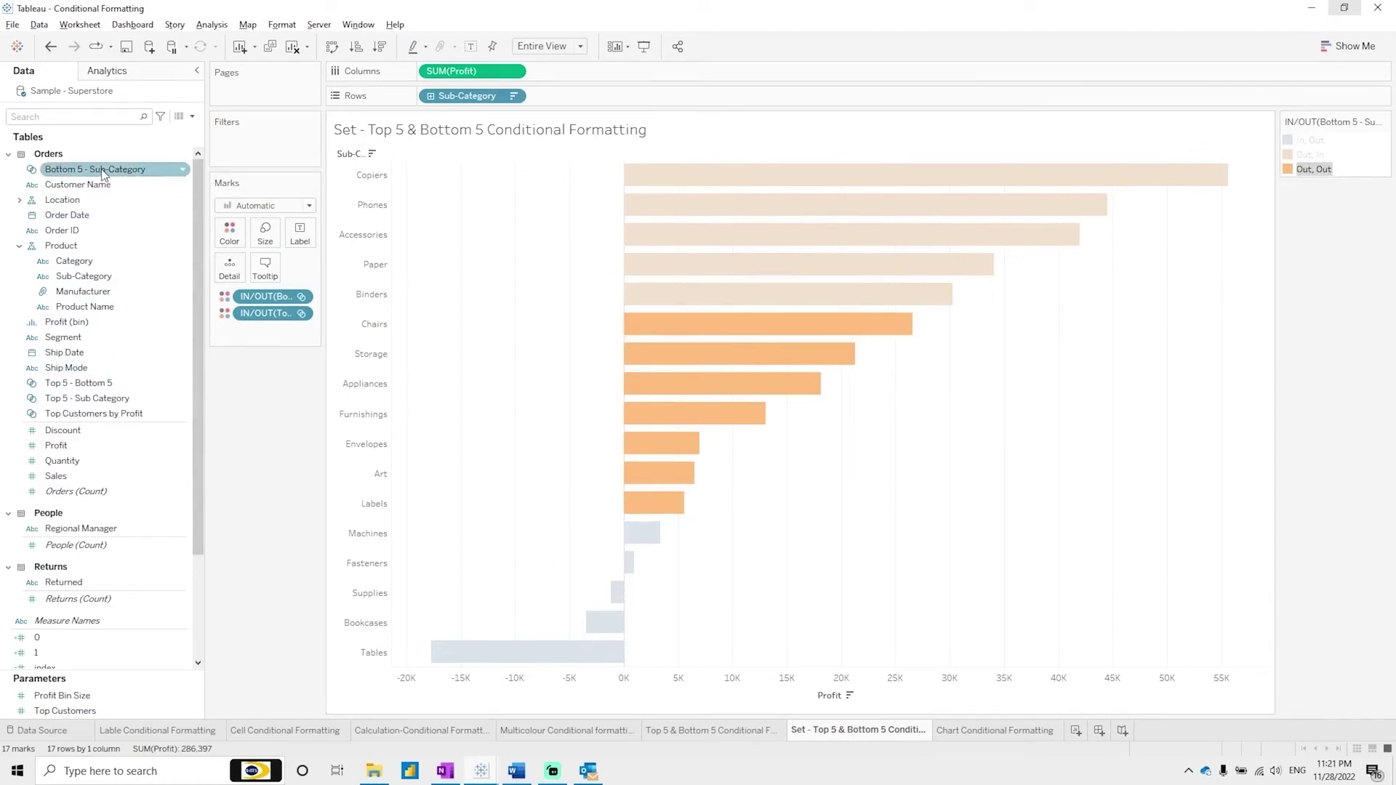
pyautogui.click(105, 399)
pyautogui.click(104, 389)
pyautogui.moveTo(105, 391); pyautogui.dragTo(297, 149)
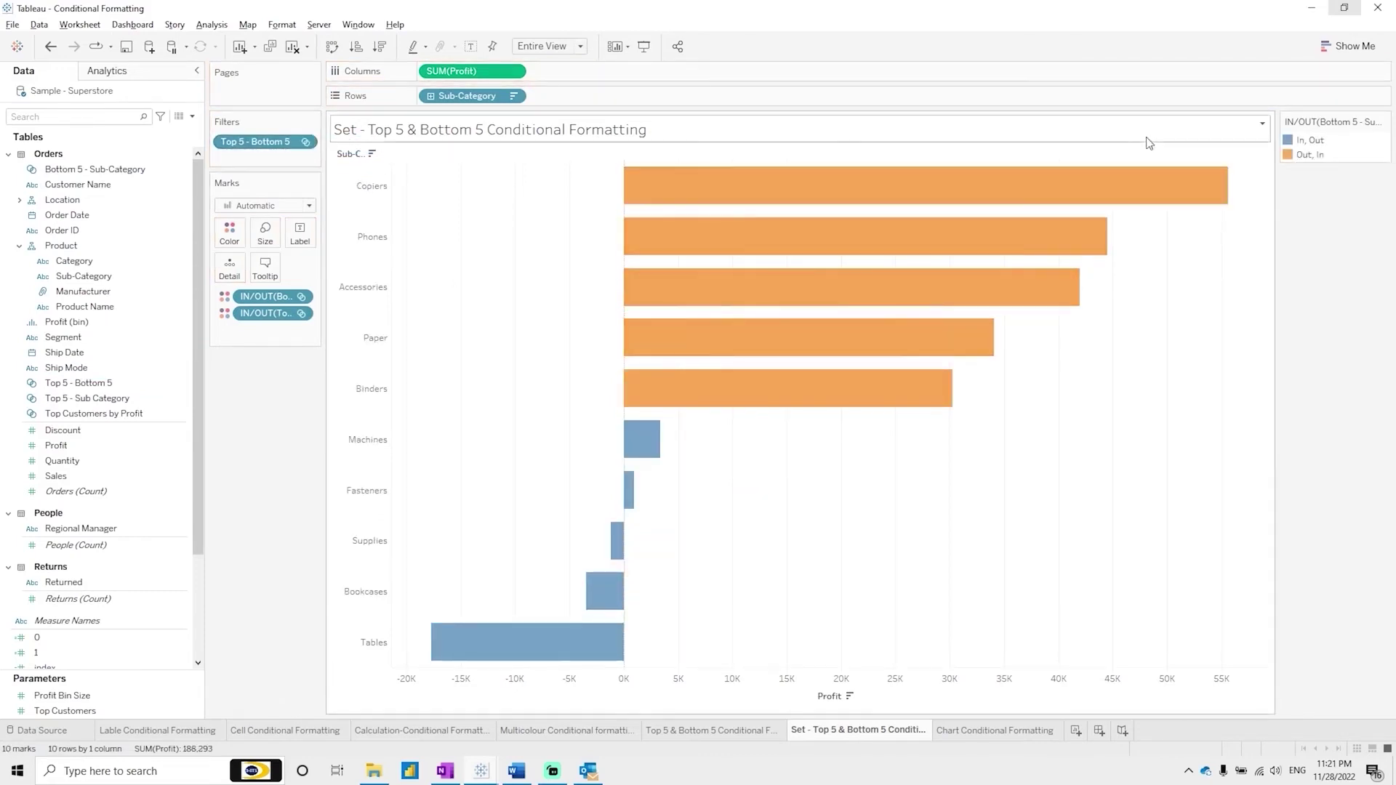
# Step: Highlight the In, Out legend entry to examine its bars and check the options offered for the color legend
pyautogui.click(1315, 141)
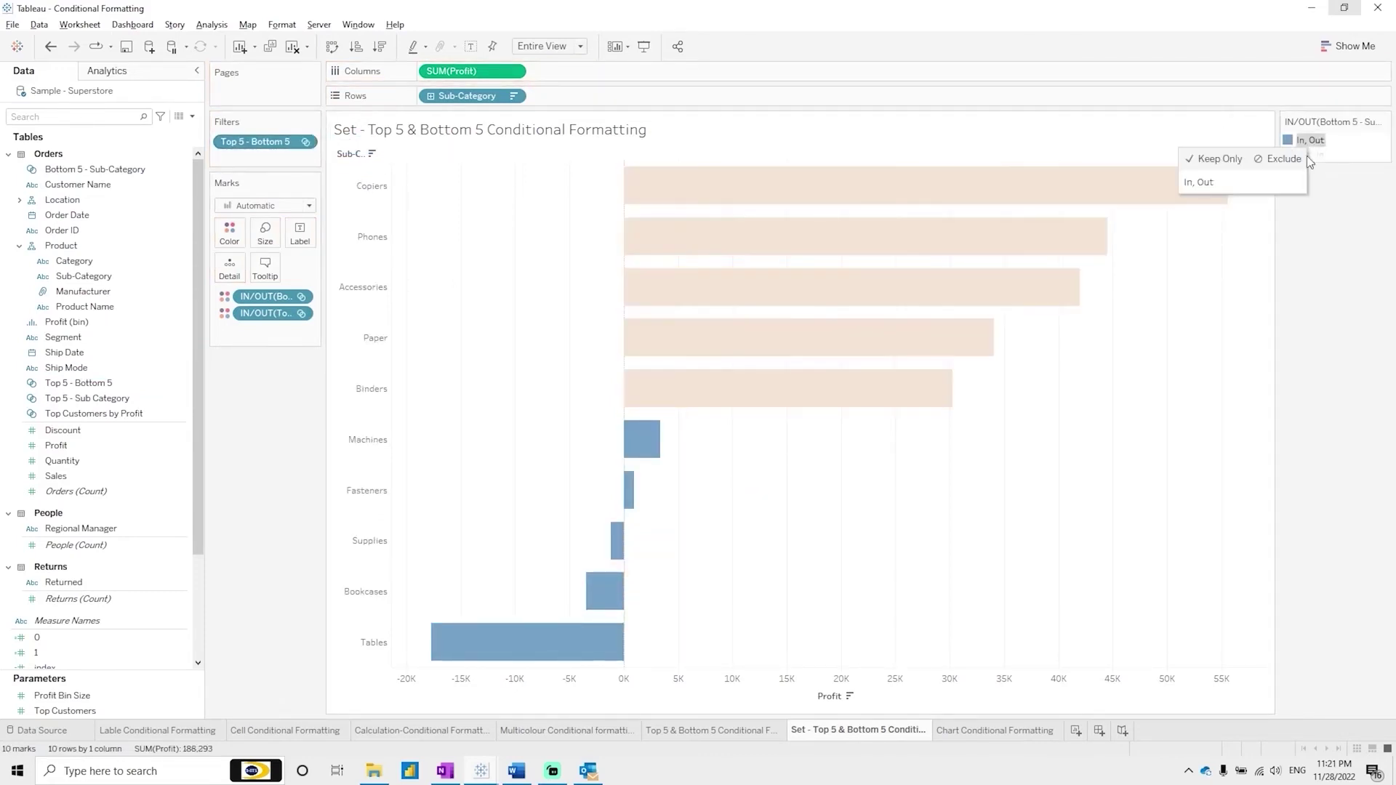
pyautogui.click(1325, 172)
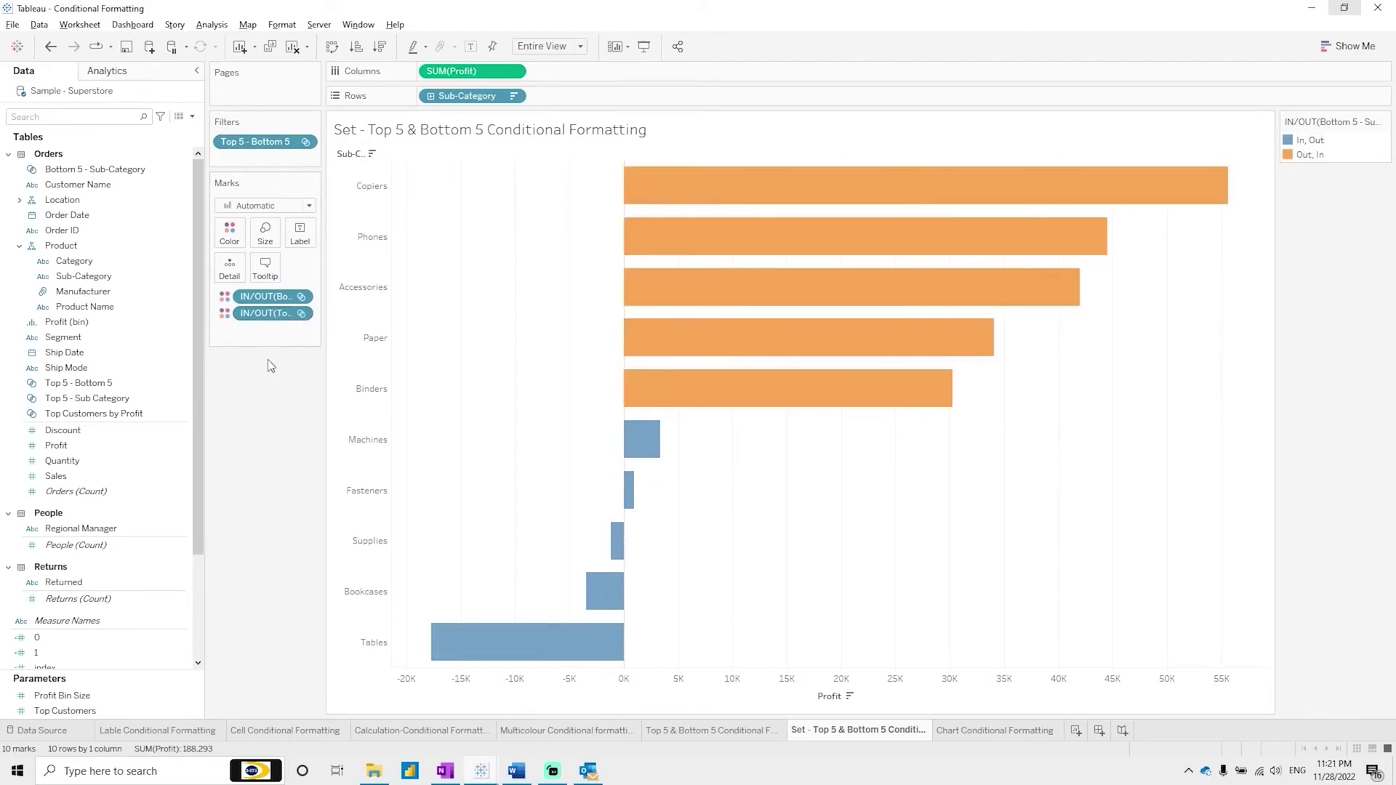
pyautogui.click(1315, 141)
pyautogui.rightClick(1315, 141)
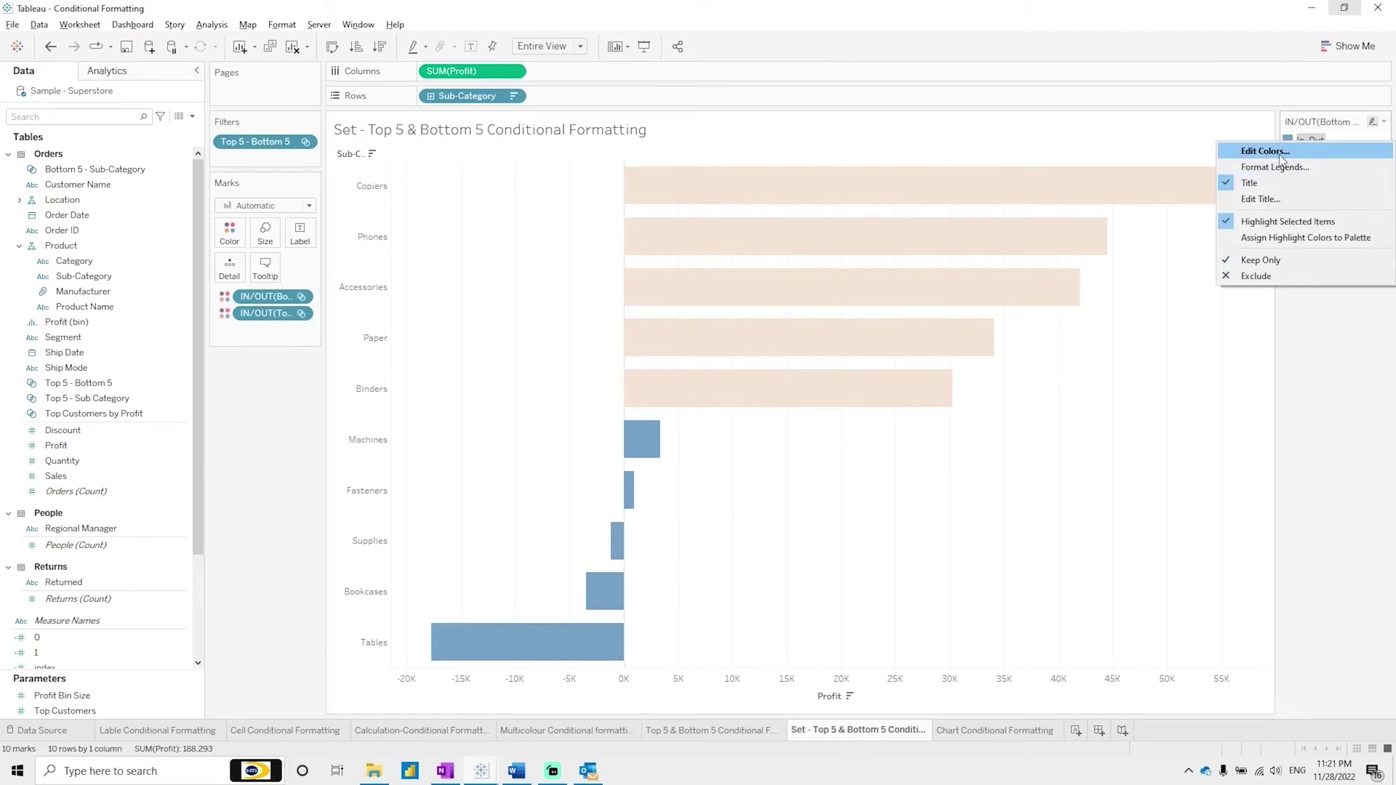
pyautogui.click(1376, 361)
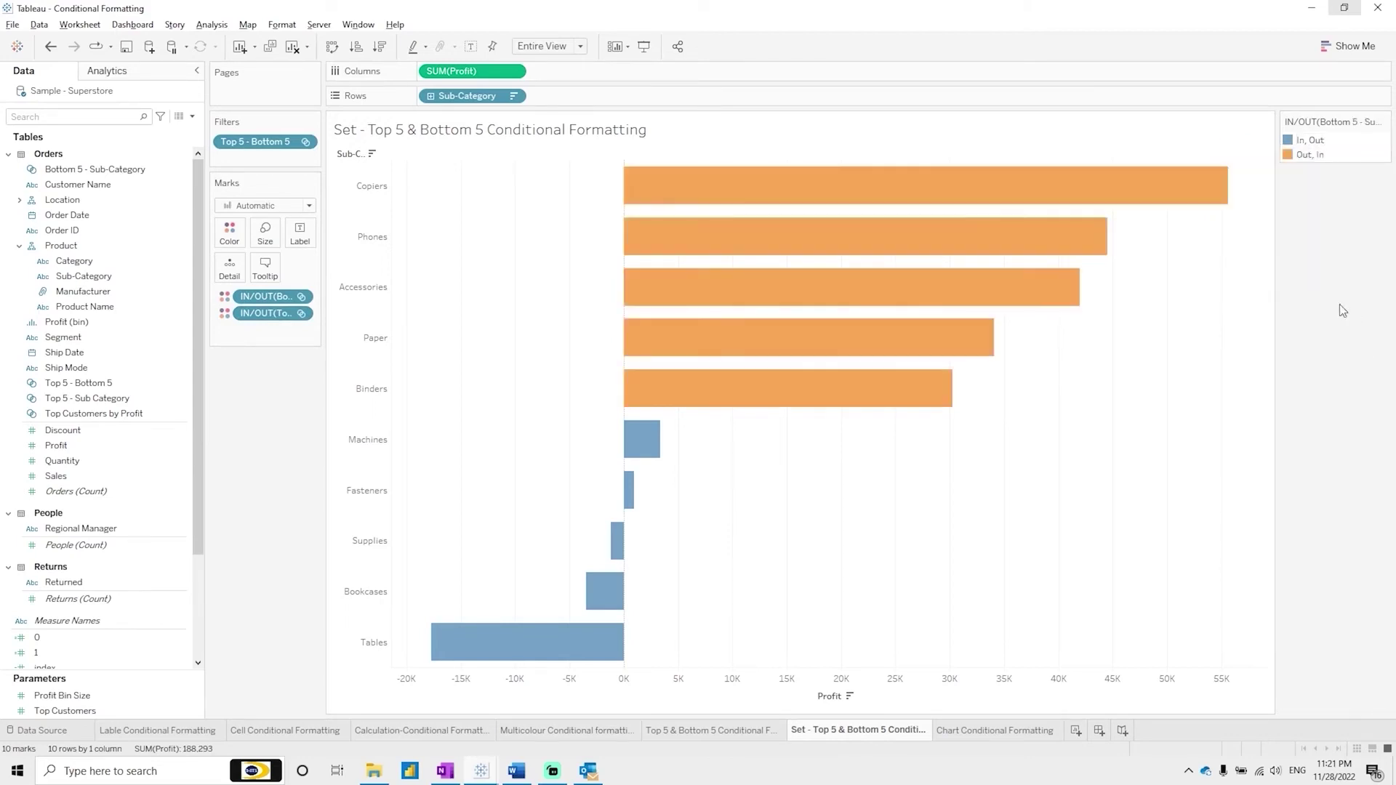
pyautogui.moveTo(865, 411)
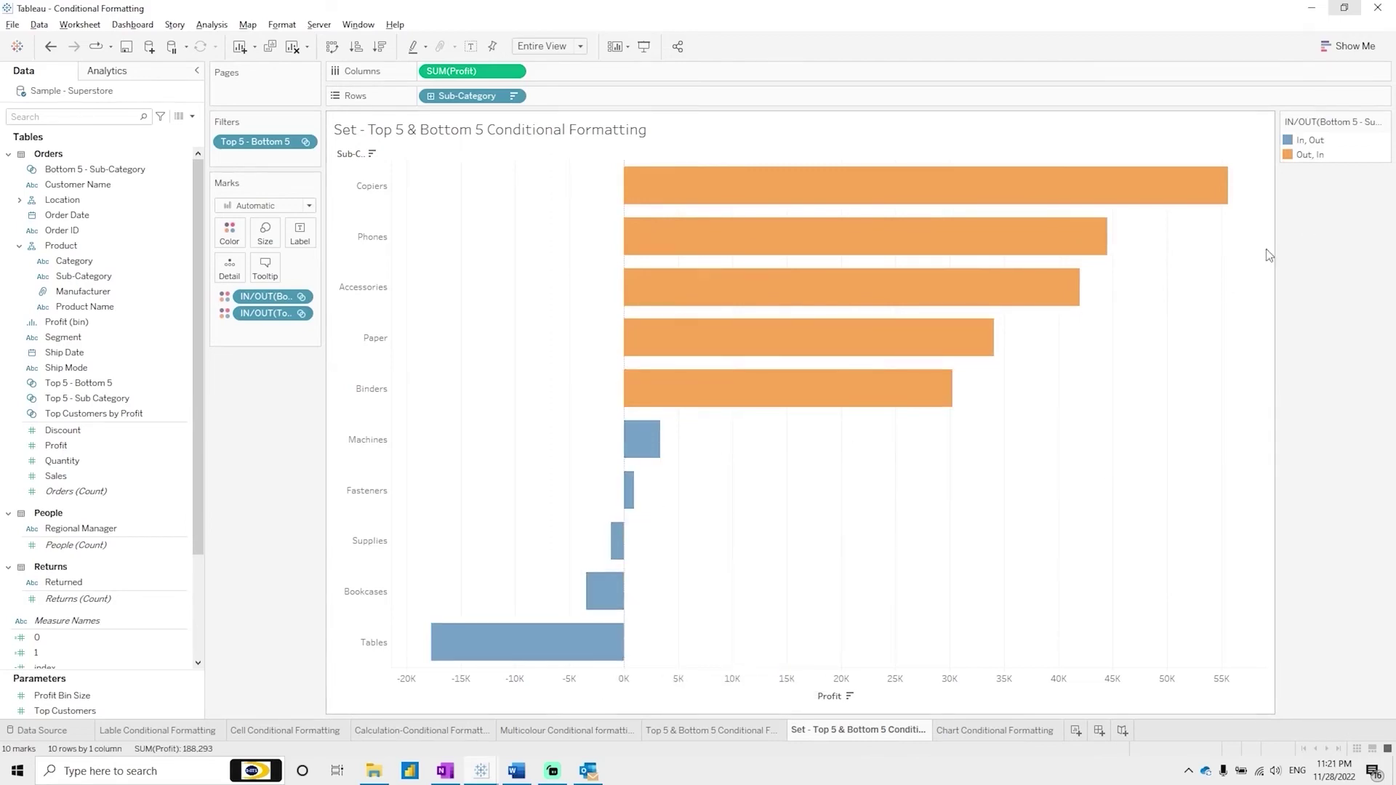
pyautogui.click(1320, 144)
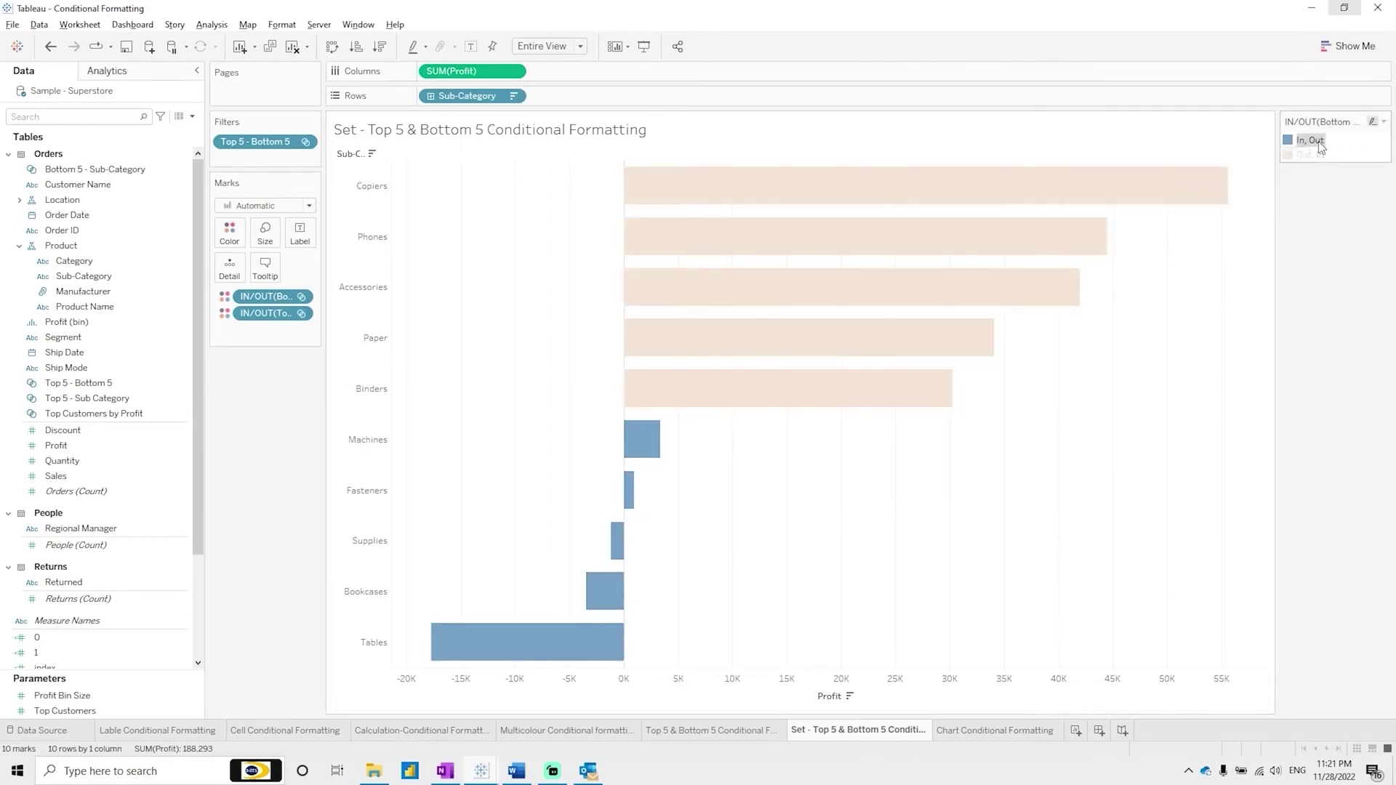
pyautogui.rightClick(1320, 144)
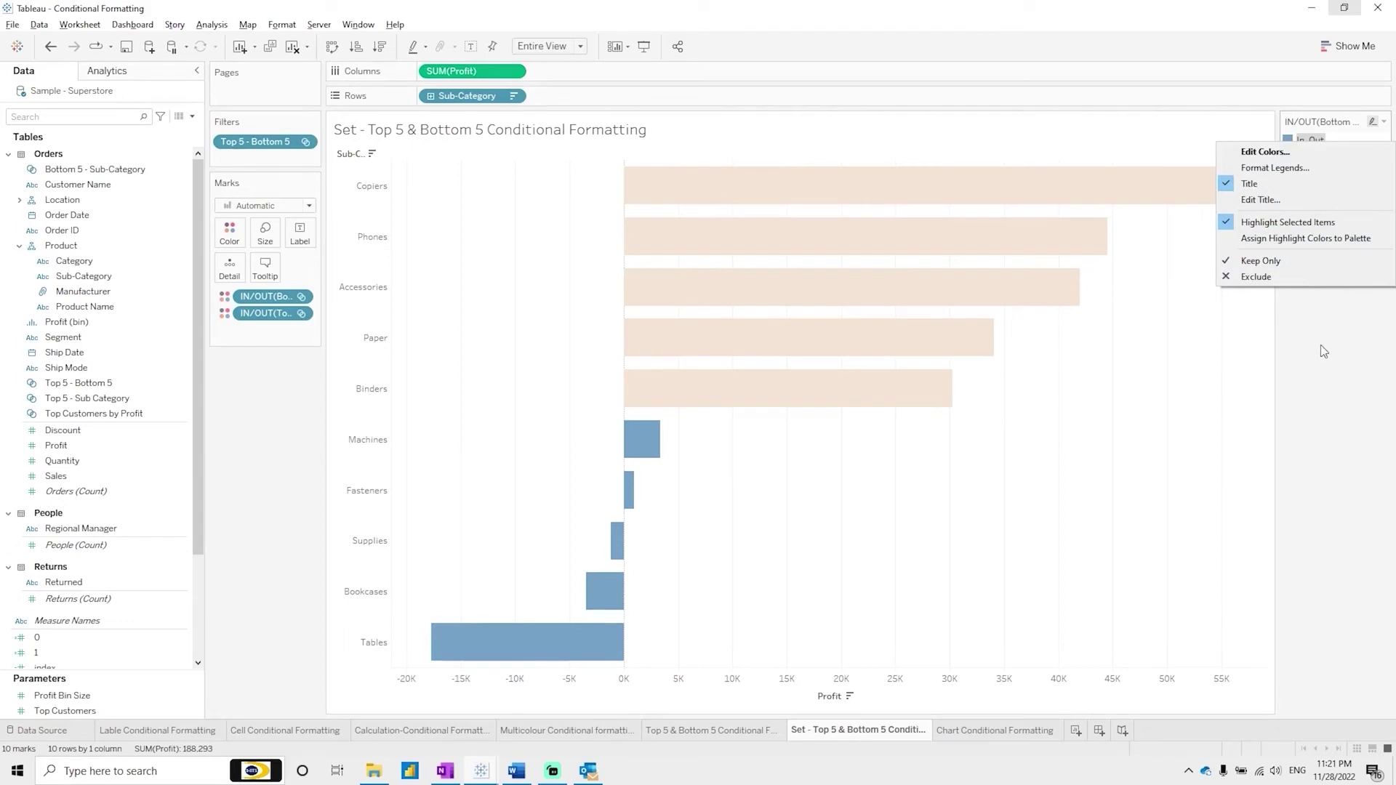
pyautogui.click(446, 306)
# Step: Set the alias of the In member to Top 5 for the Bottom 5 - Sub-Category set on the color marks
pyautogui.click(301, 297)
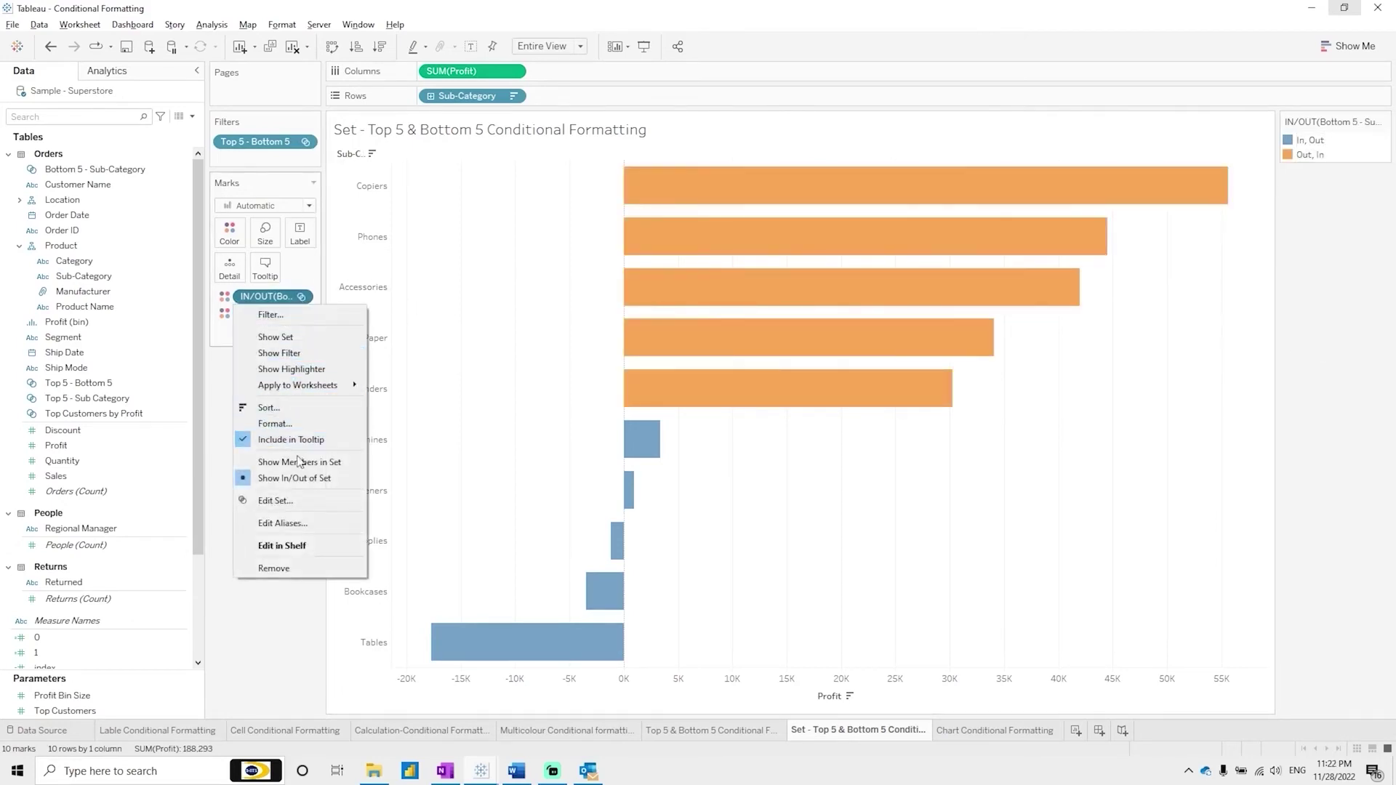
pyautogui.click(298, 521)
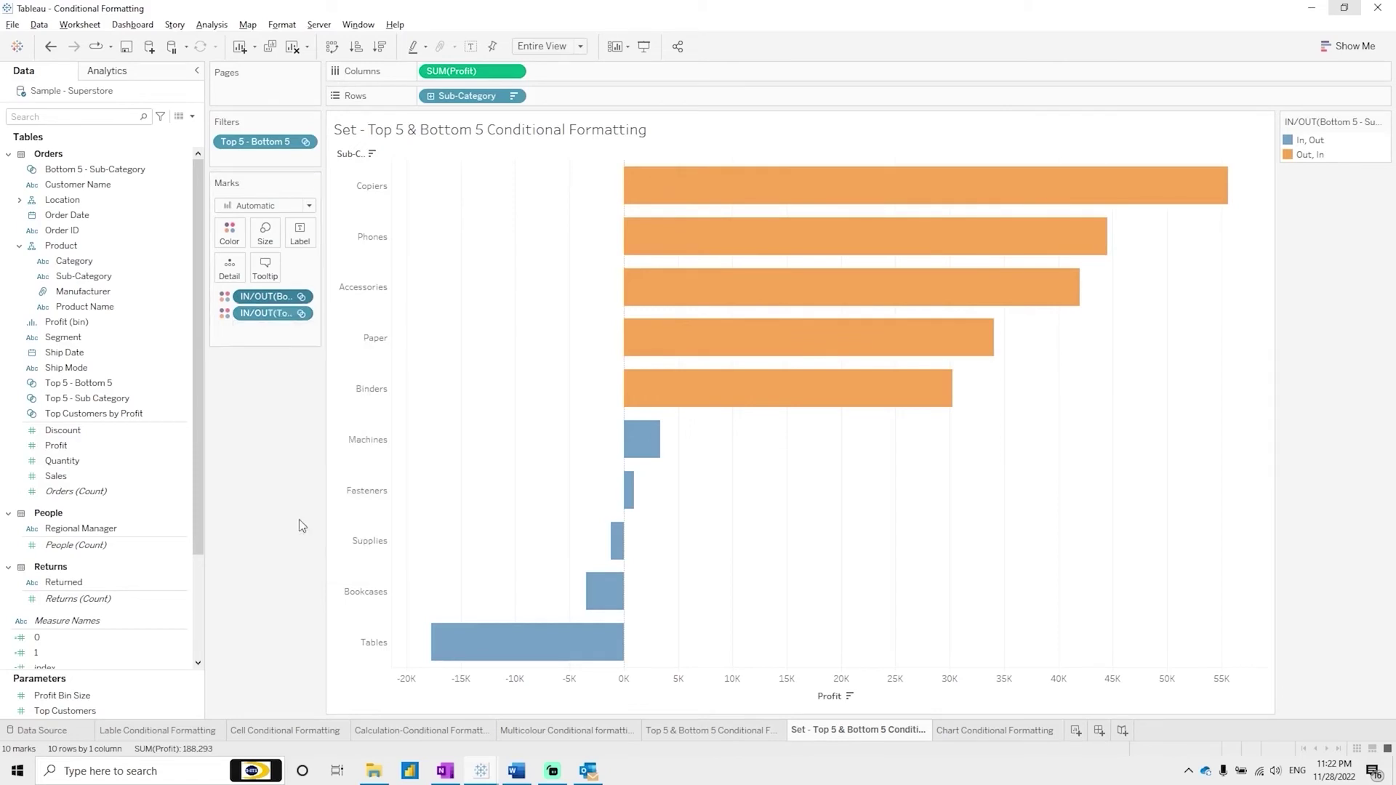
pyautogui.click(710, 310)
pyautogui.write('Top 5')
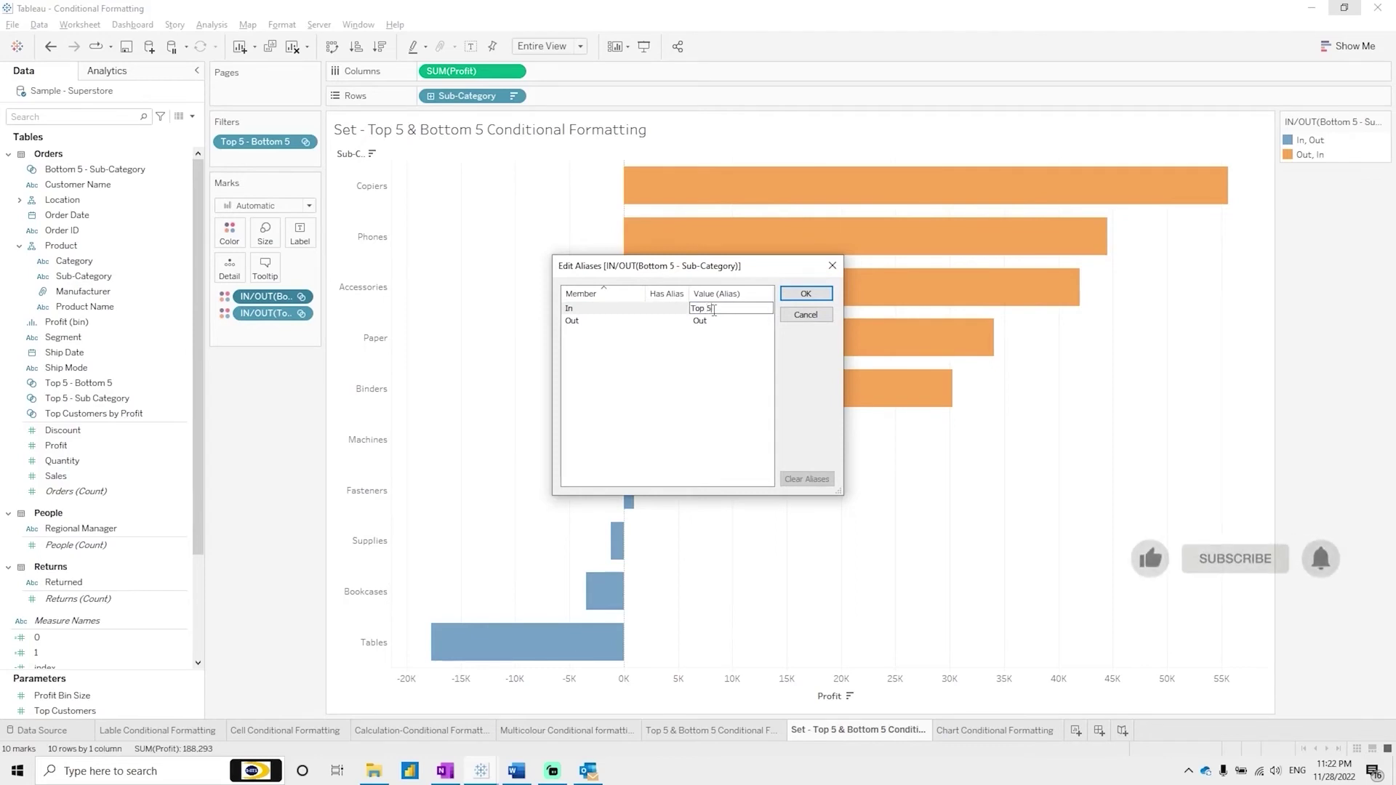
pyautogui.click(806, 293)
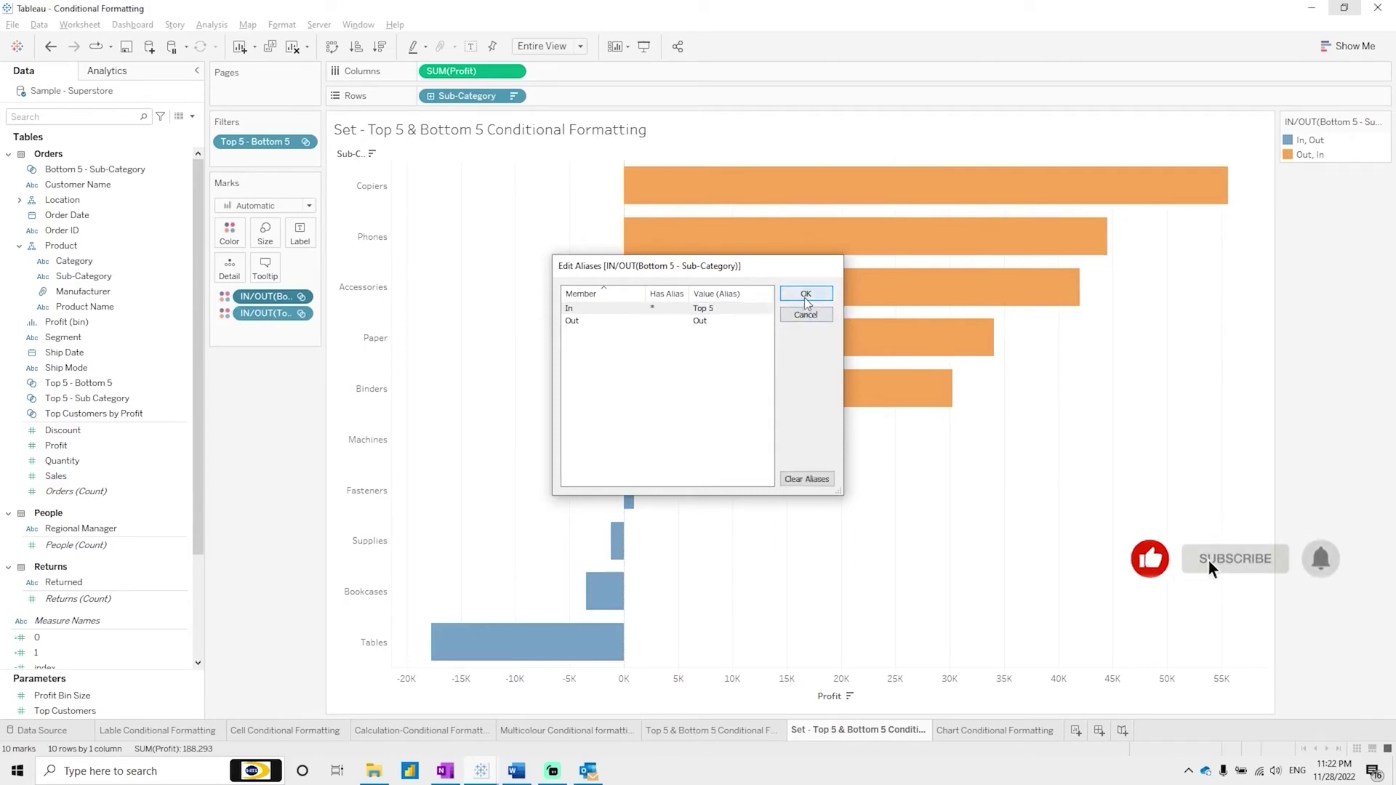
# Step: Set the alias of the In member to Bottom 5 for the Top 5 - Sub Category set on the color marks
pyautogui.rightClick(273, 322)
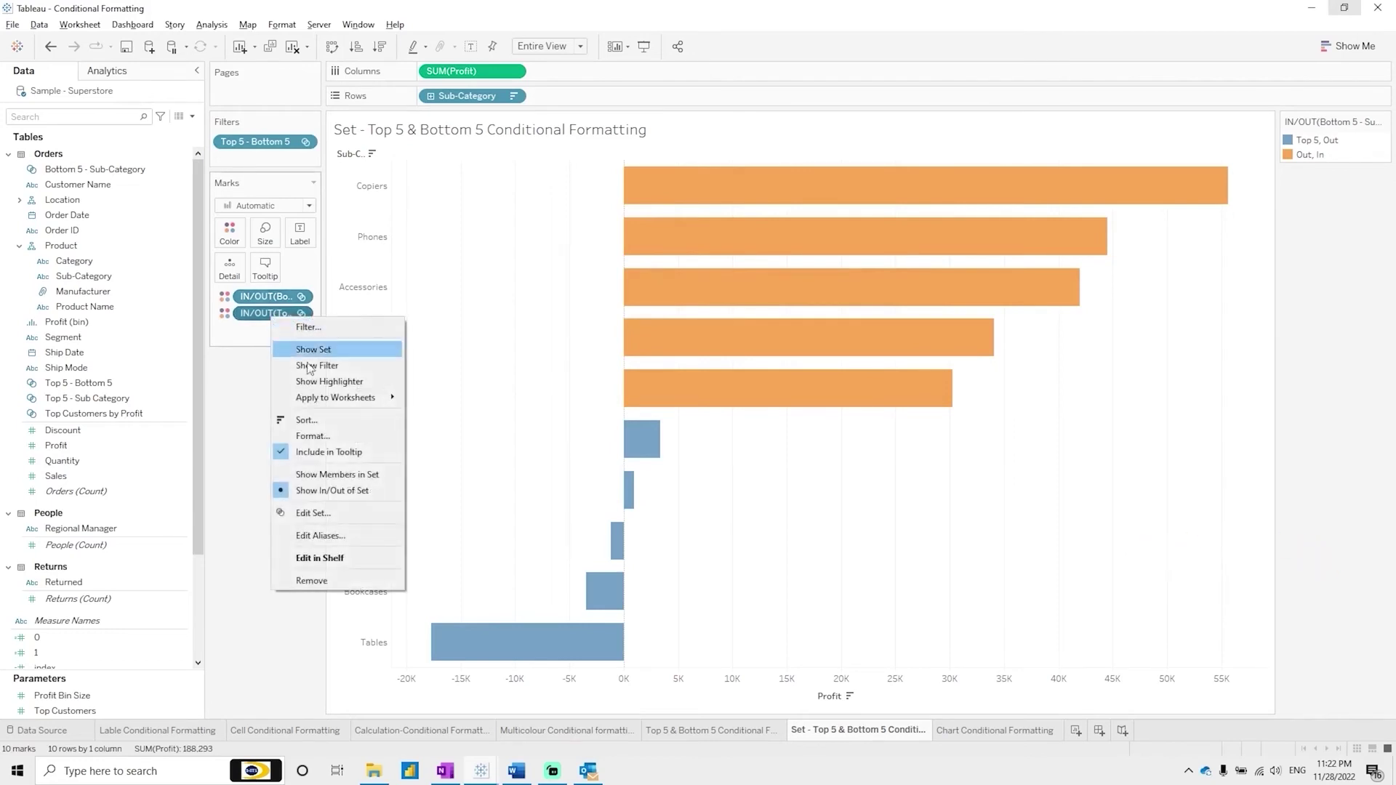
pyautogui.click(320, 536)
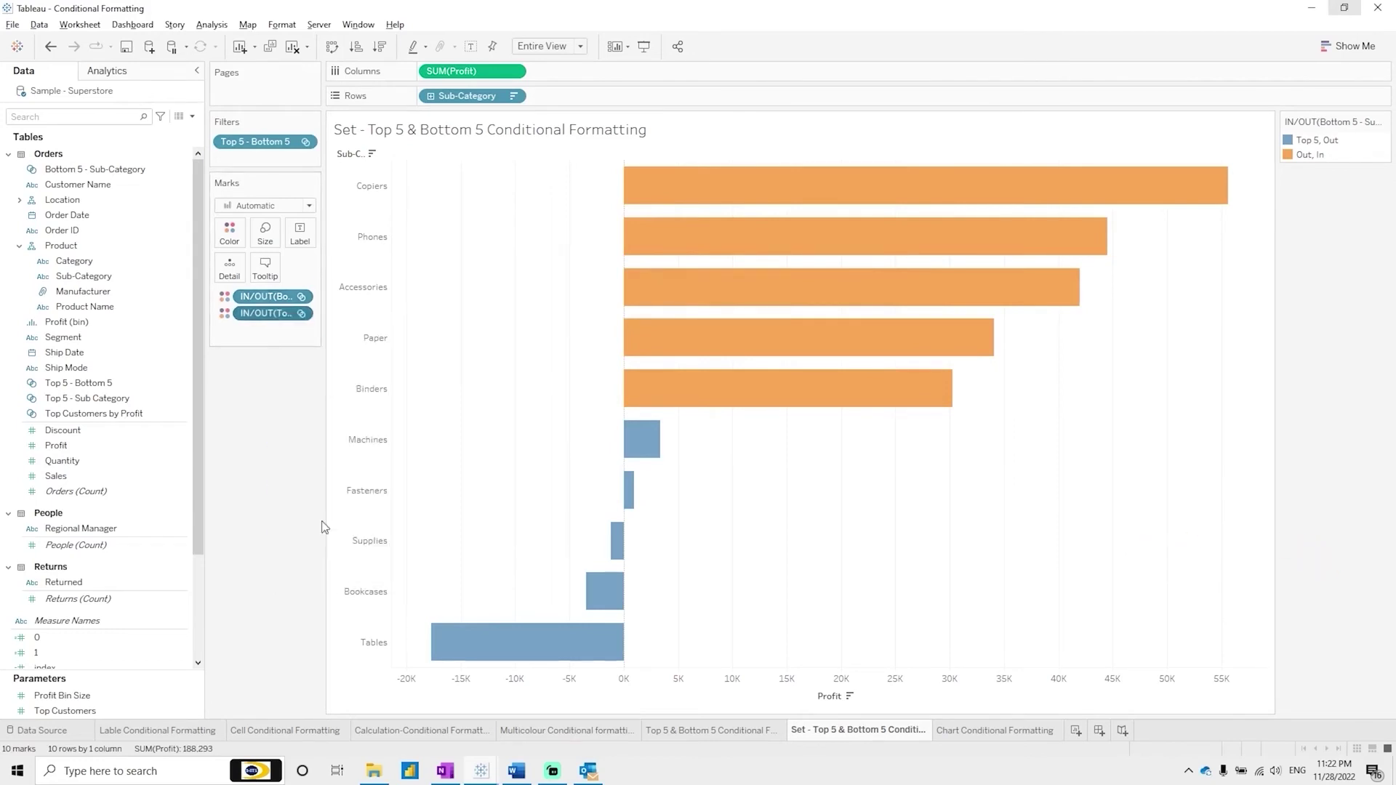
pyautogui.doubleClick(739, 310)
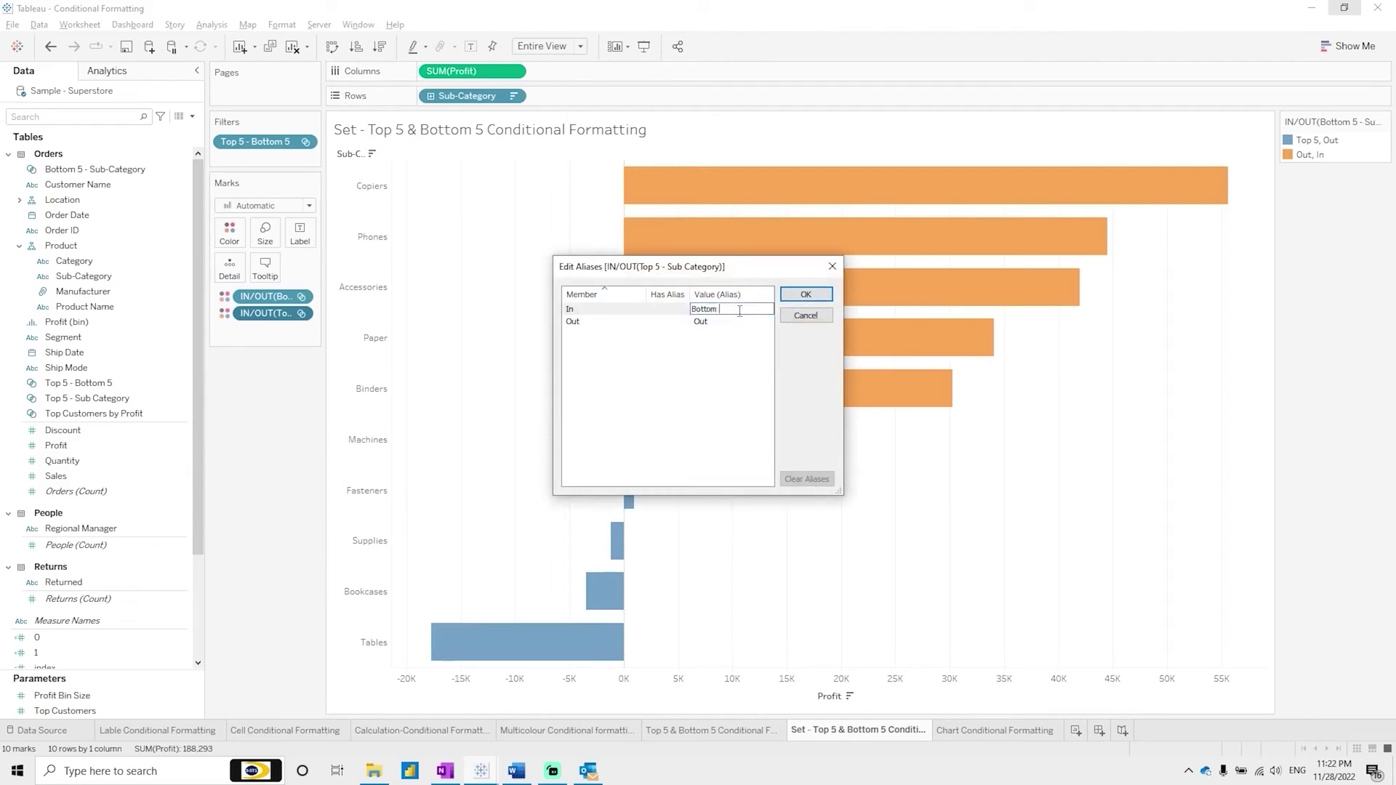
pyautogui.click(821, 296)
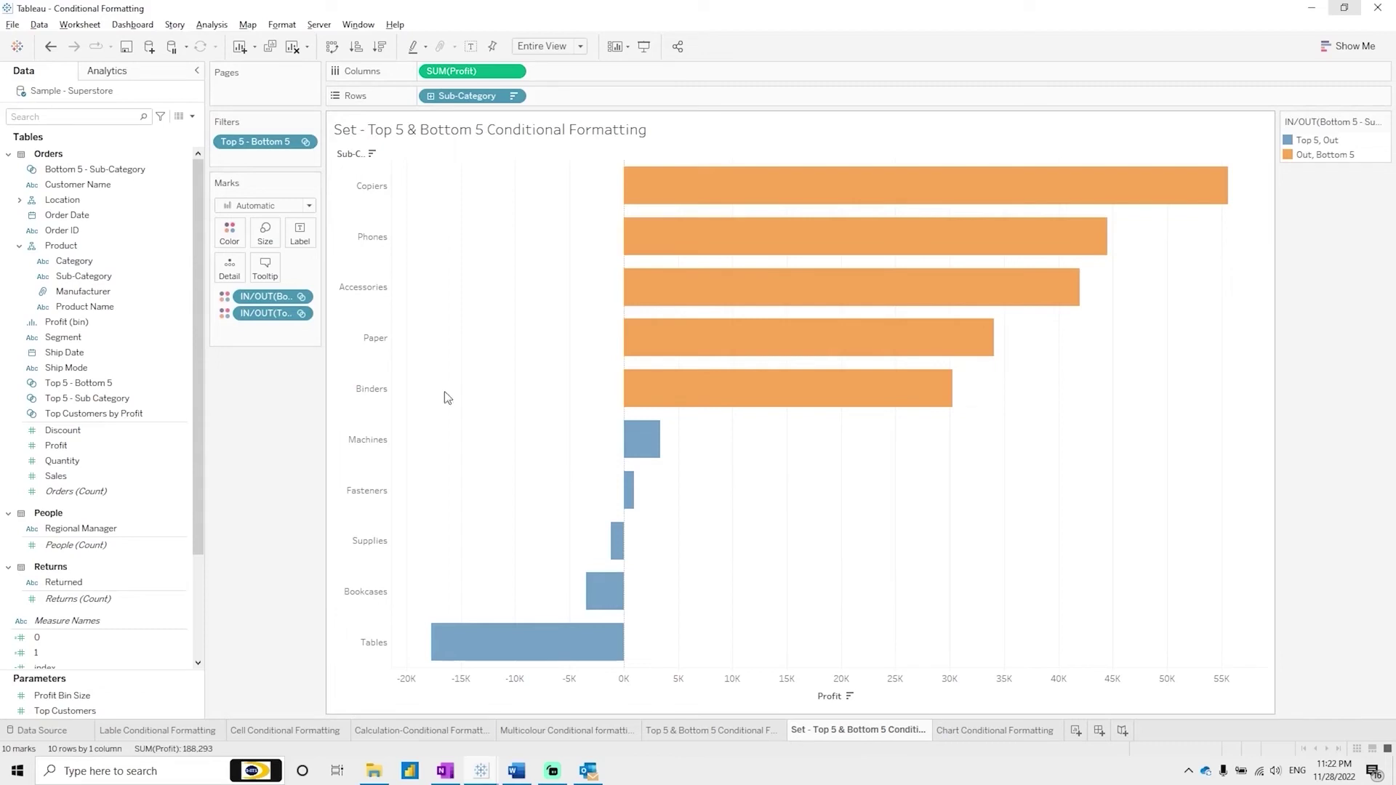
# Step: Open the Chart Conditional Formatting sheet and examine the calculated fields 0 and 1 in the data source
pyautogui.click(989, 731)
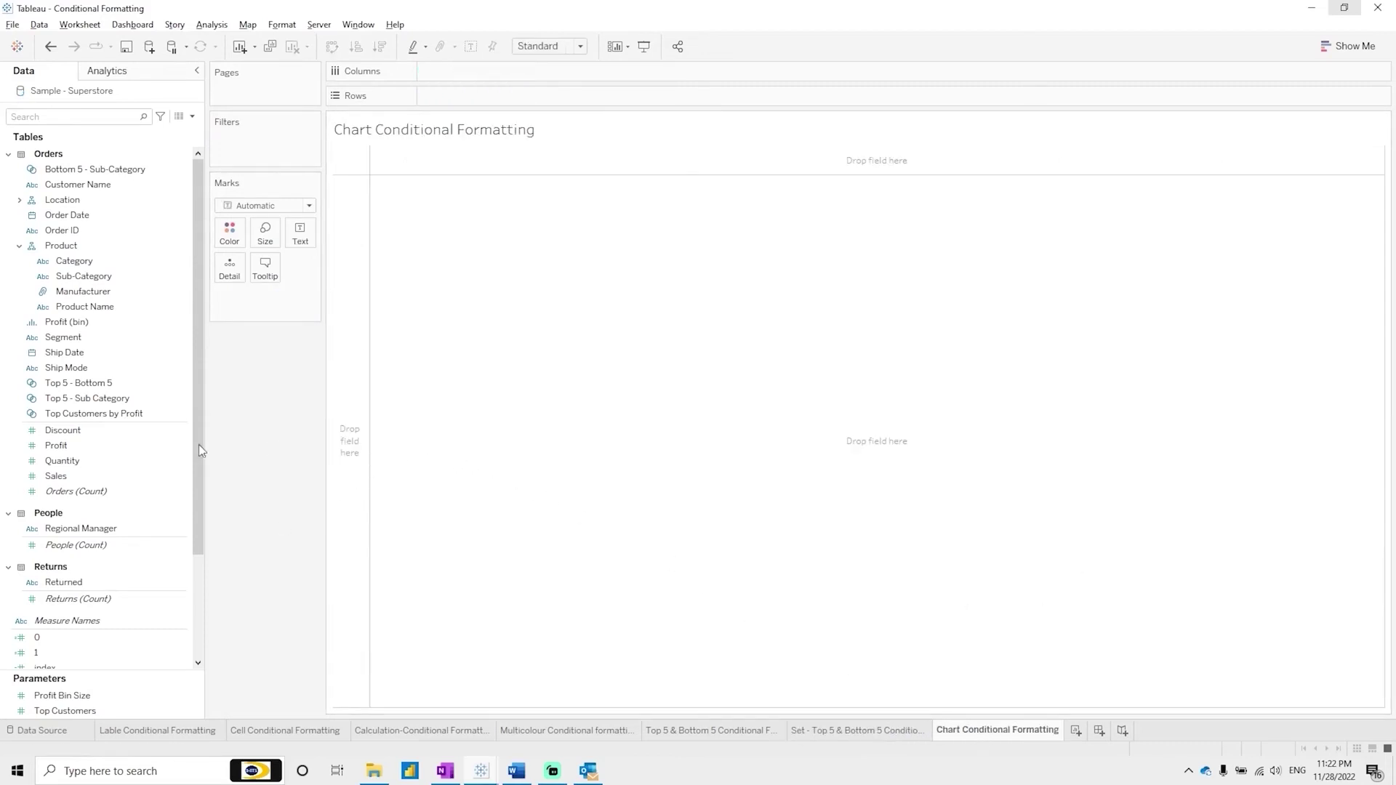
pyautogui.moveTo(200, 493); pyautogui.dragTo(192, 623)
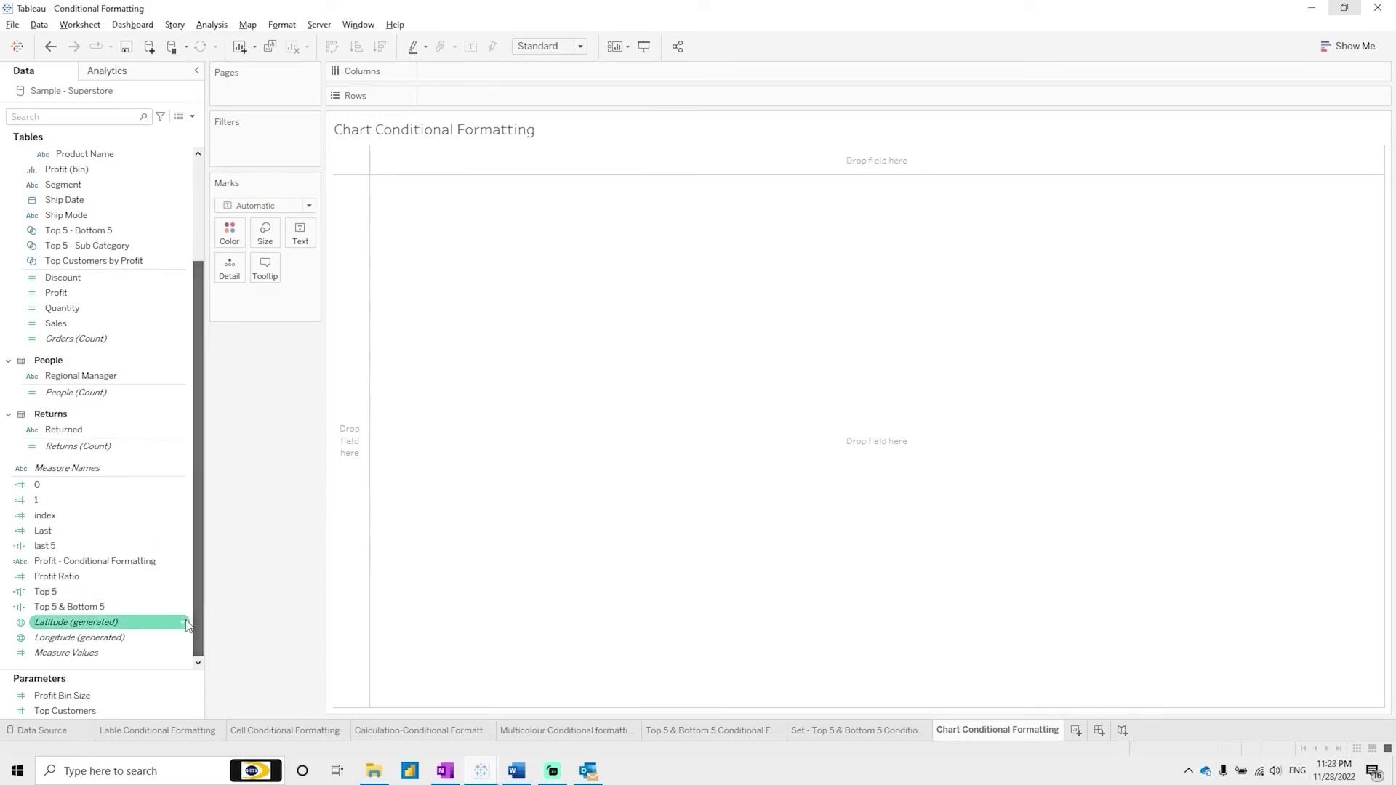
pyautogui.click(73, 486)
pyautogui.keyDown('ctrl'); pyautogui.click(61, 501); pyautogui.keyUp('ctrl')
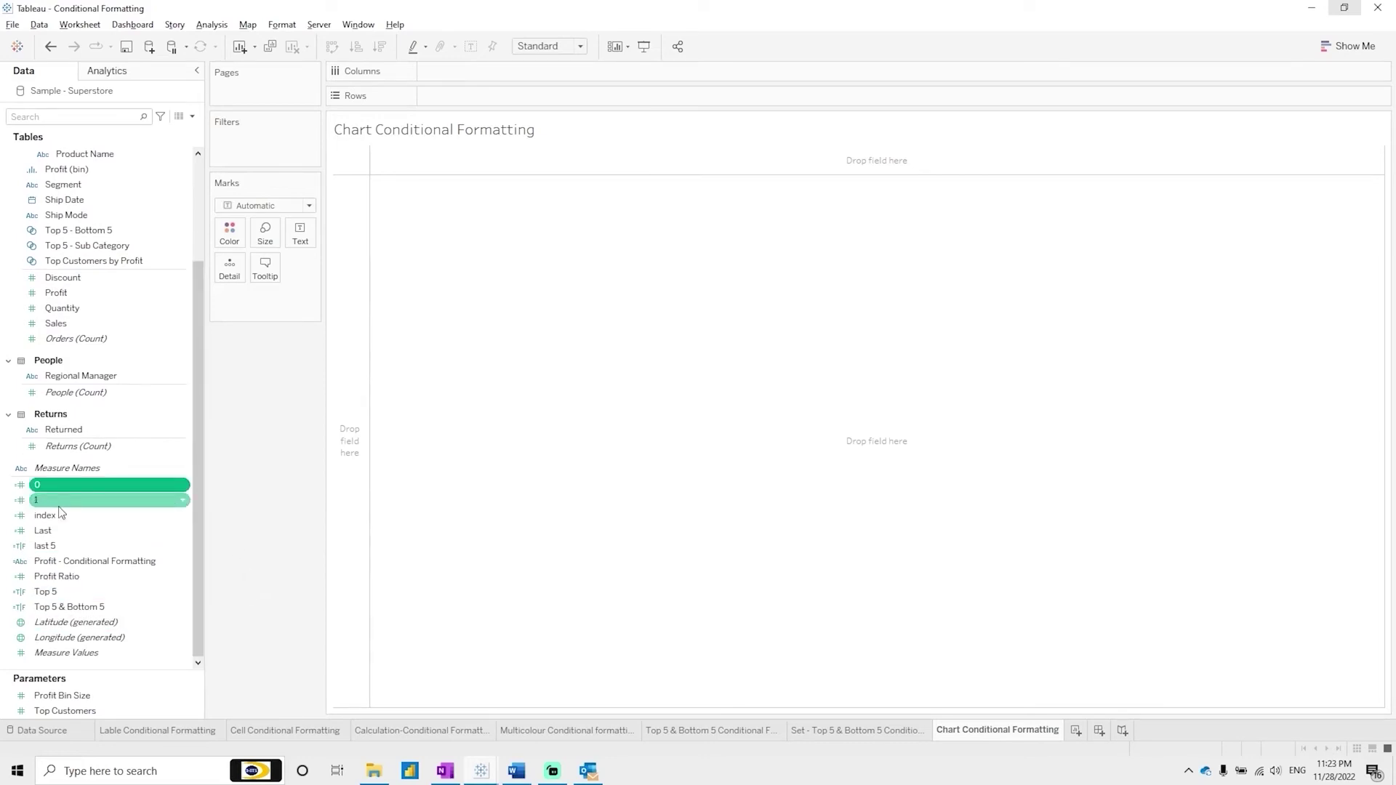
pyautogui.click(61, 502)
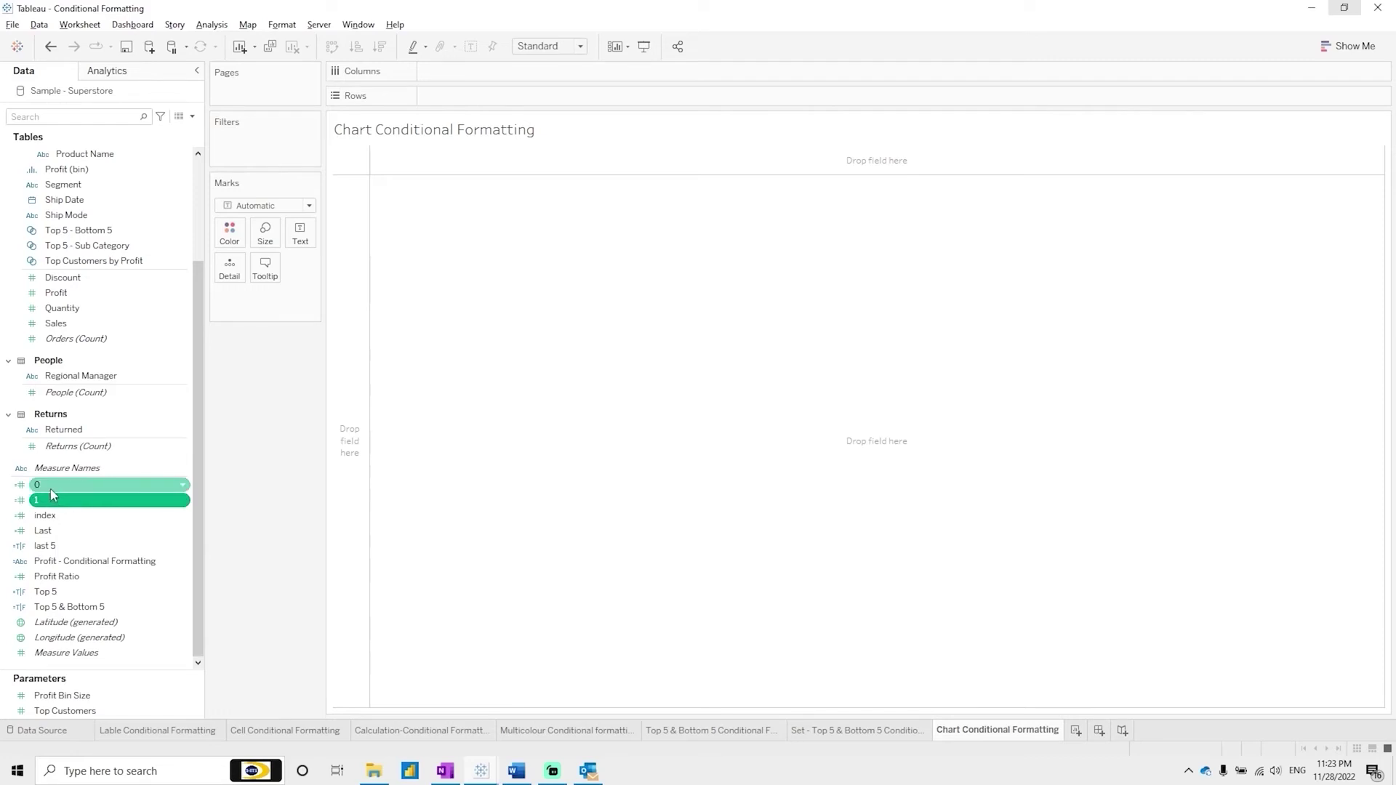
pyautogui.click(49, 488)
pyautogui.moveTo(49, 493)
pyautogui.mouseDown()
pyautogui.moveTo(321, 290)
pyautogui.moveTo(24, 491)
pyautogui.mouseUp()
# Step: Place Sub-Category on Rows and fit the sheet to Entire View
pyautogui.scroll(2, 76, 291)
pyautogui.moveTo(79, 216); pyautogui.dragTo(517, 103)
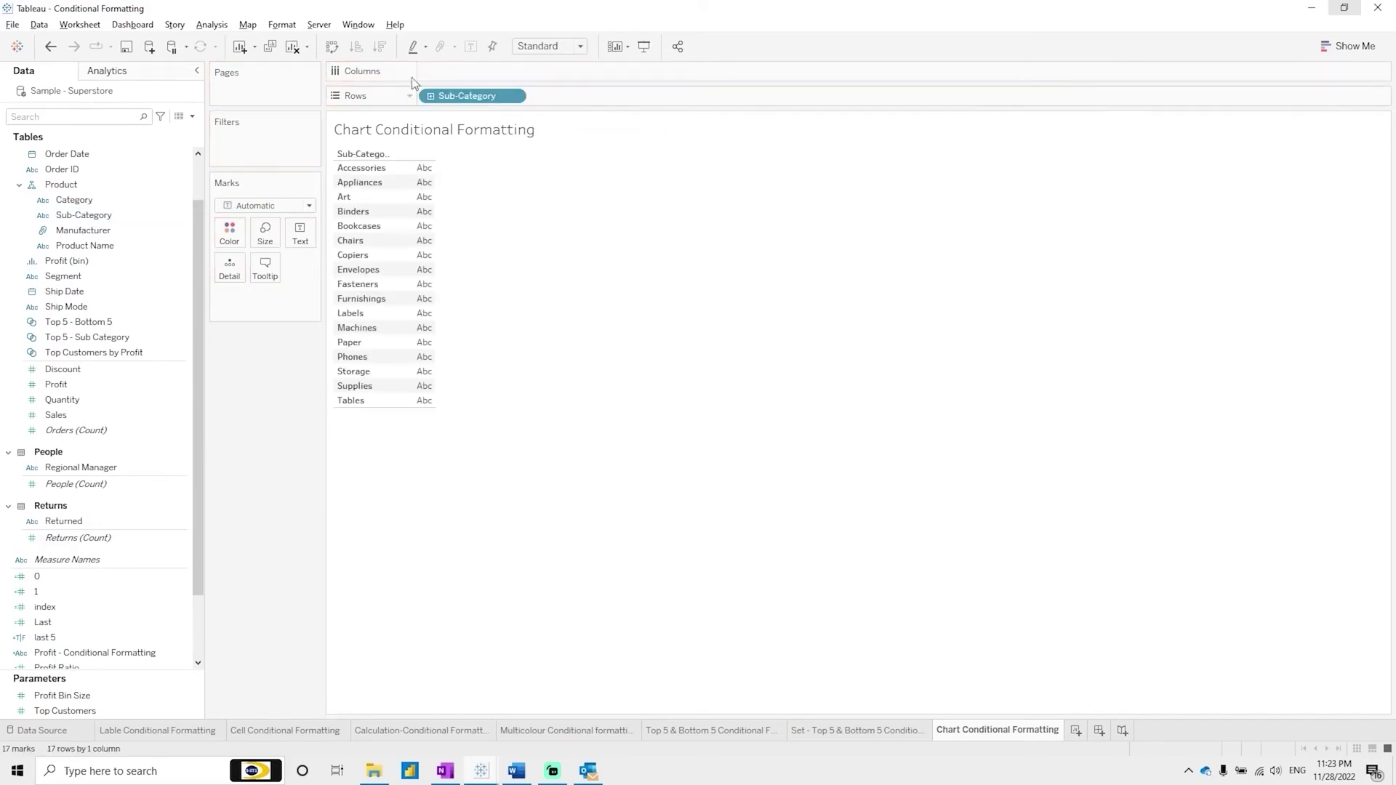
pyautogui.click(571, 45)
pyautogui.click(541, 98)
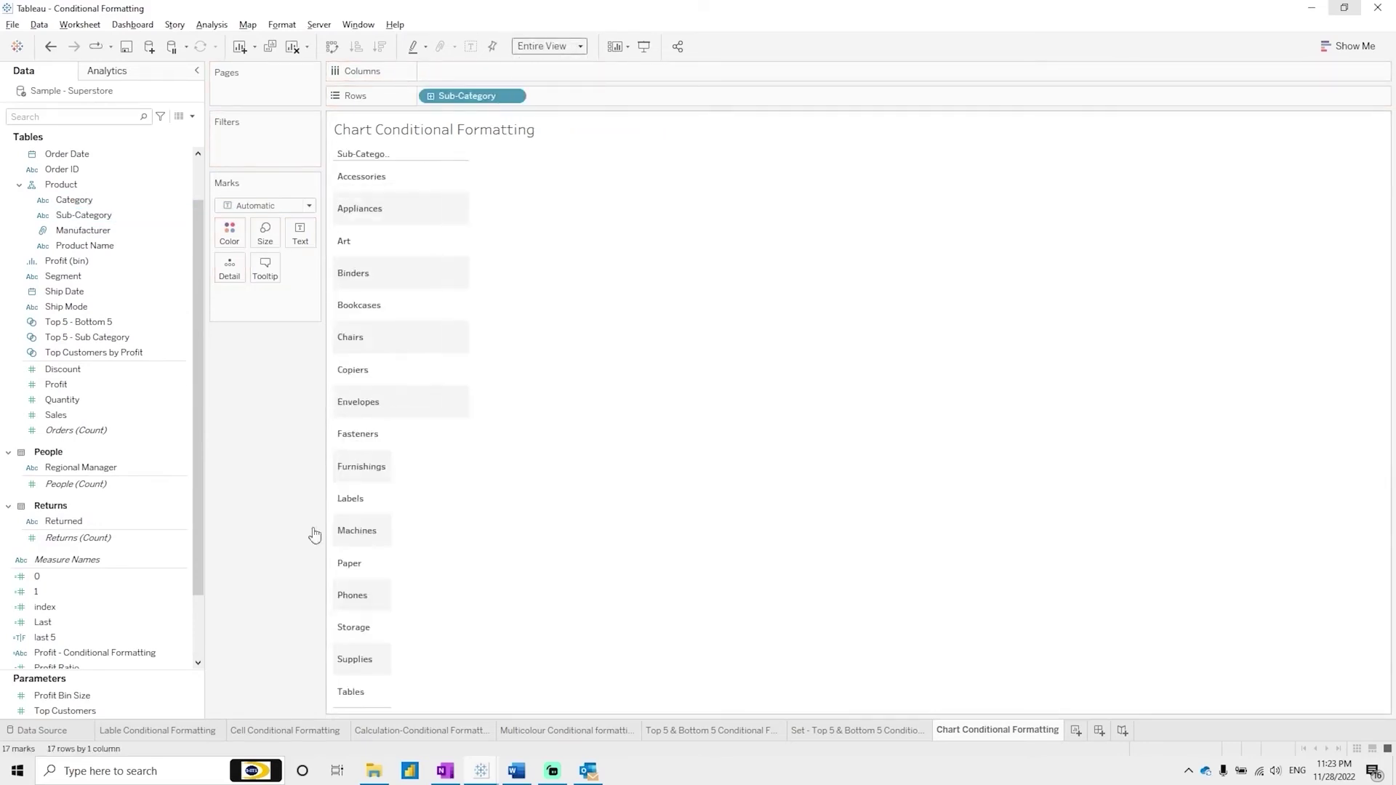
# Step: Plot Profit on Columns as bars colored by Profit and show the mark labels
pyautogui.moveTo(58, 386); pyautogui.dragTo(469, 71)
pyautogui.moveTo(67, 387); pyautogui.dragTo(230, 233)
pyautogui.click(300, 236)
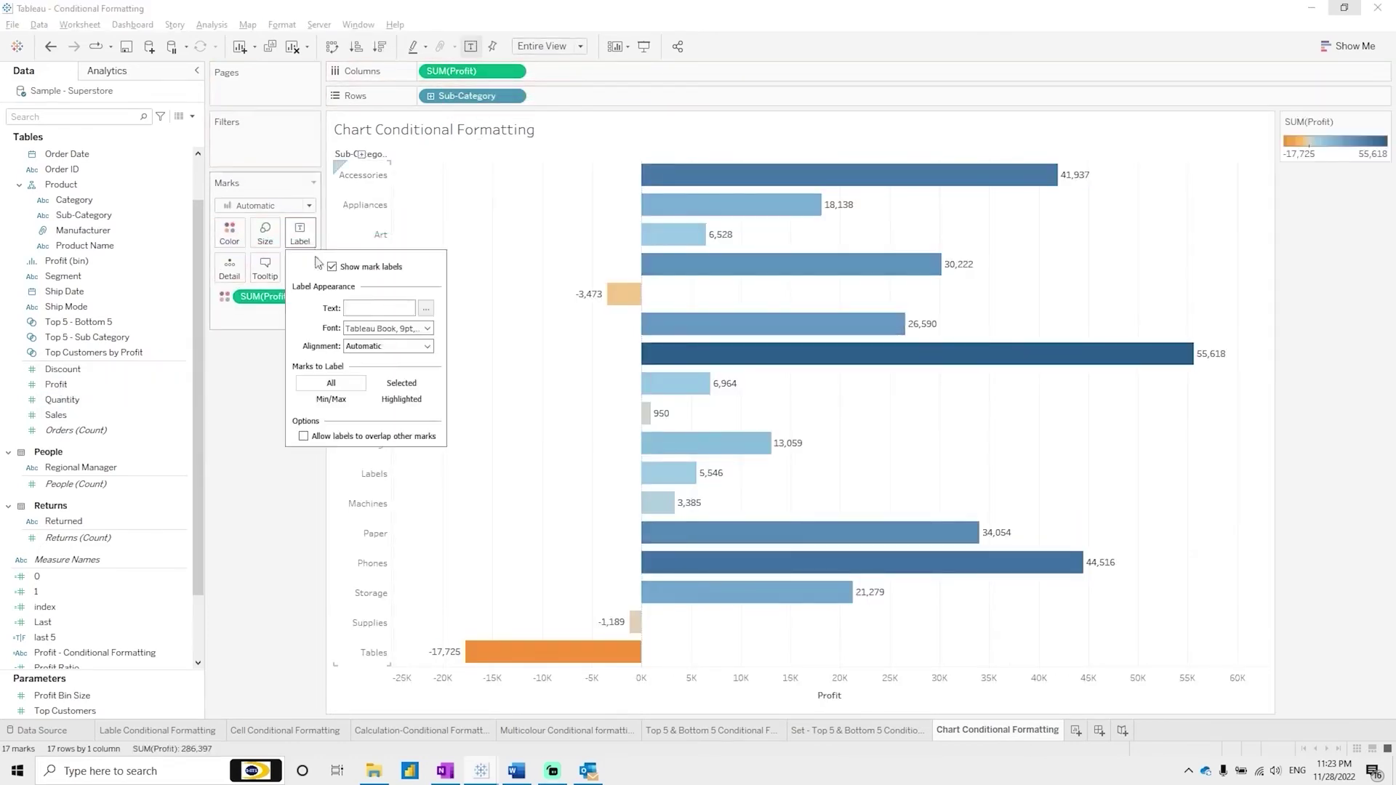
pyautogui.click(460, 348)
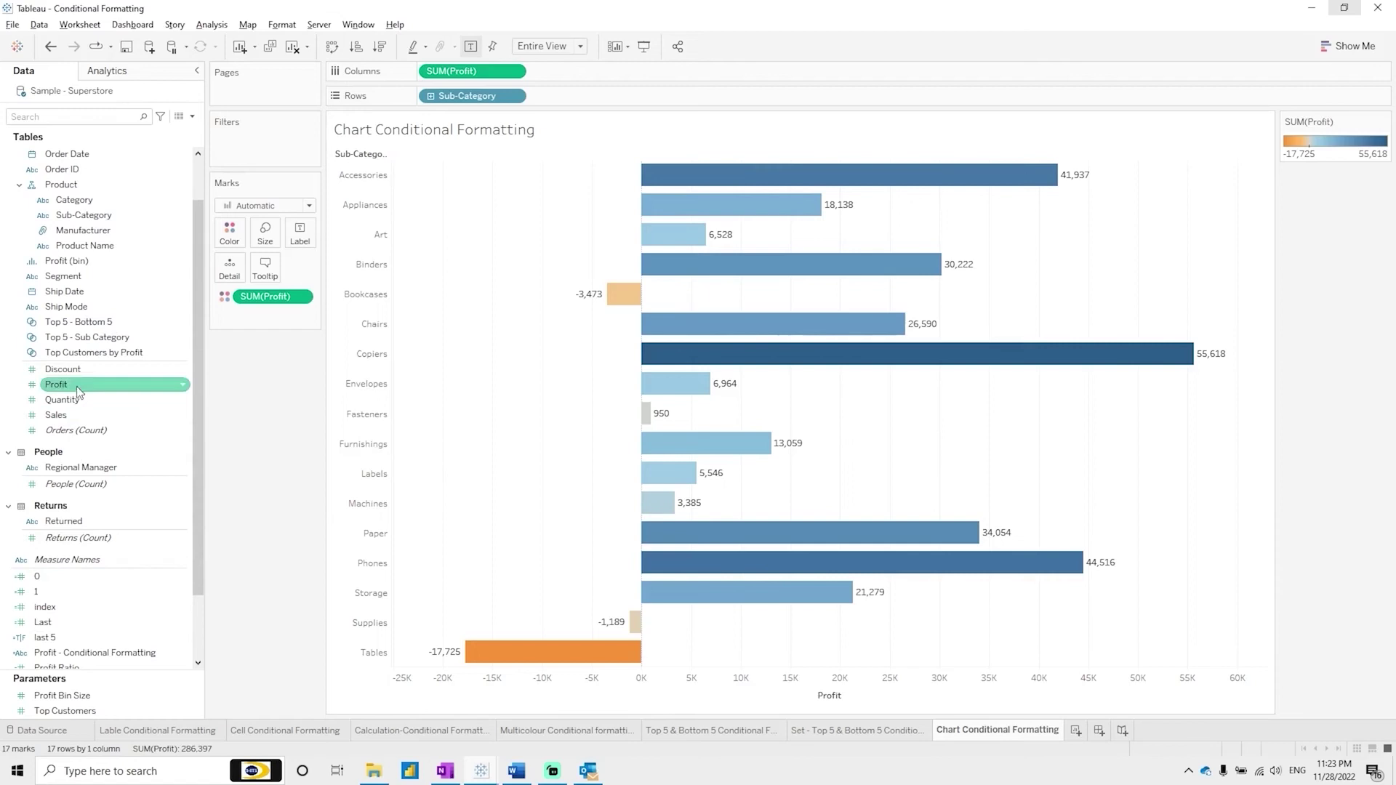
# Step: Add the fields 0 and 1 to Columns after Profit and combine them as a dual axis
pyautogui.click(73, 416)
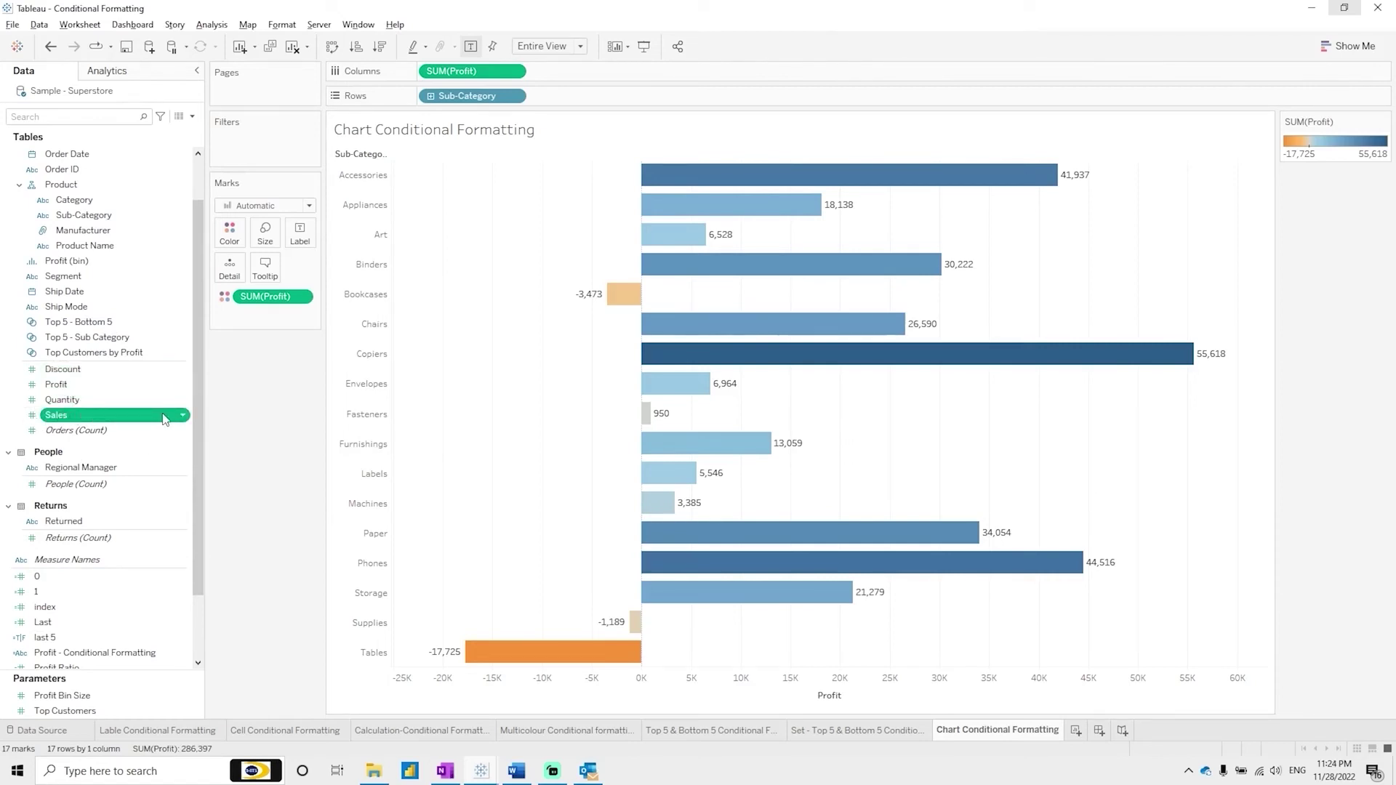
pyautogui.moveTo(69, 424); pyautogui.dragTo(691, 71)
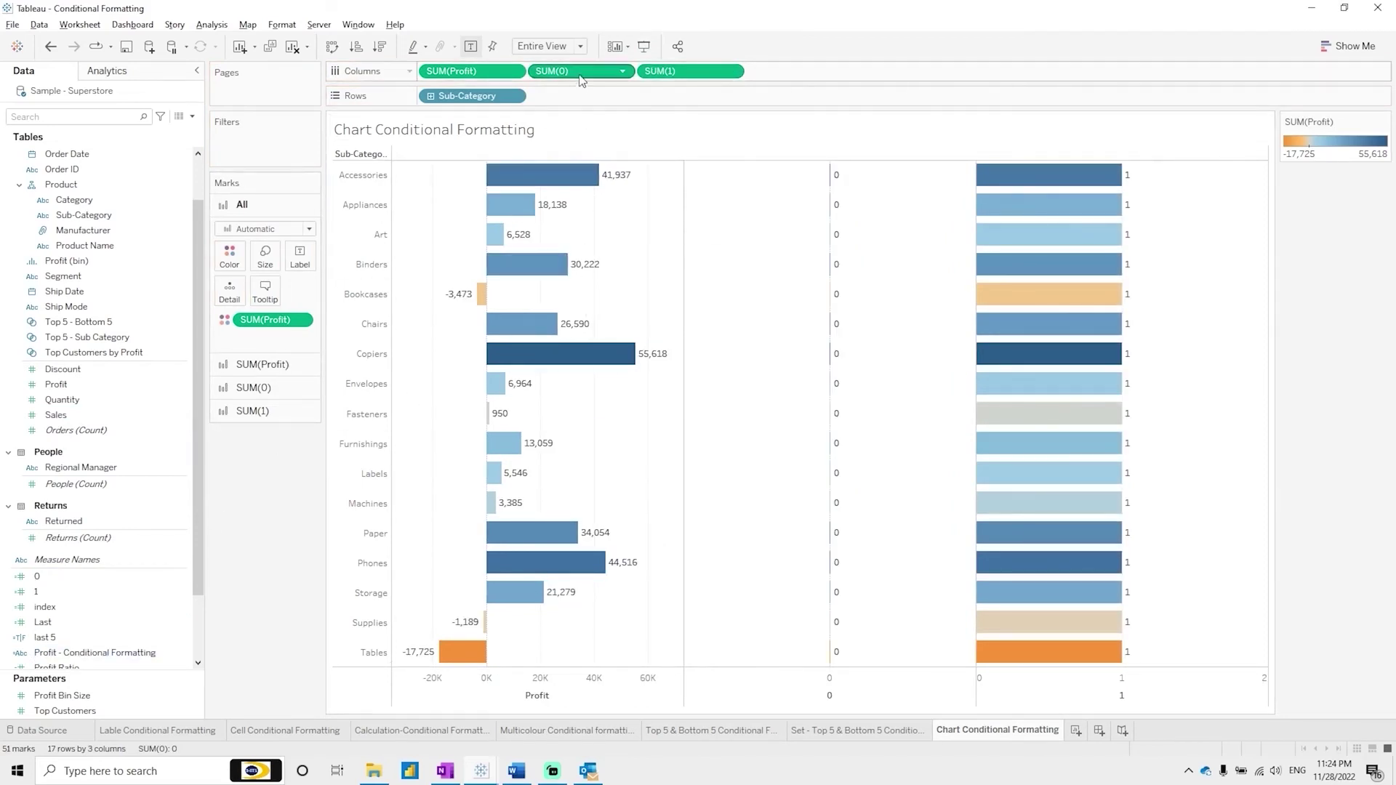
pyautogui.click(731, 71)
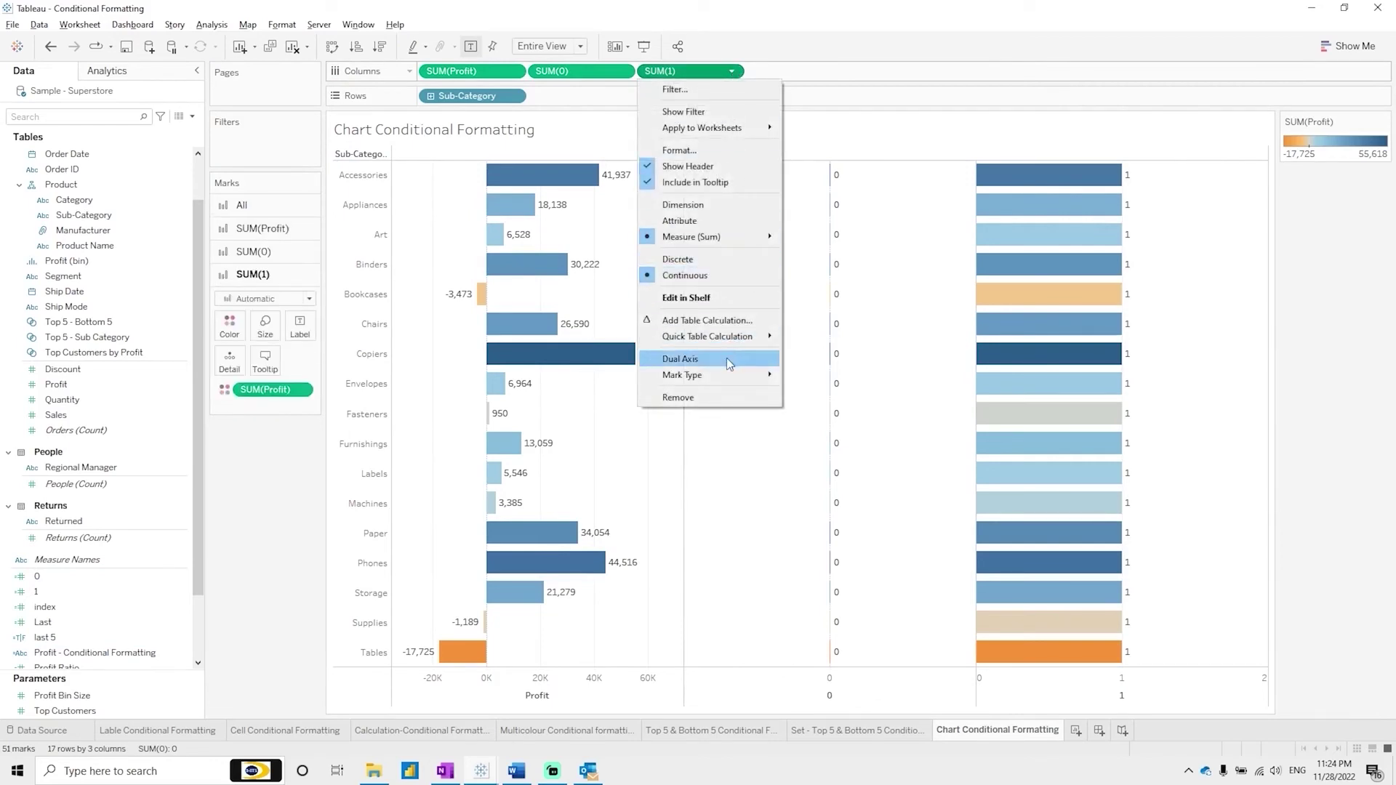
pyautogui.click(726, 358)
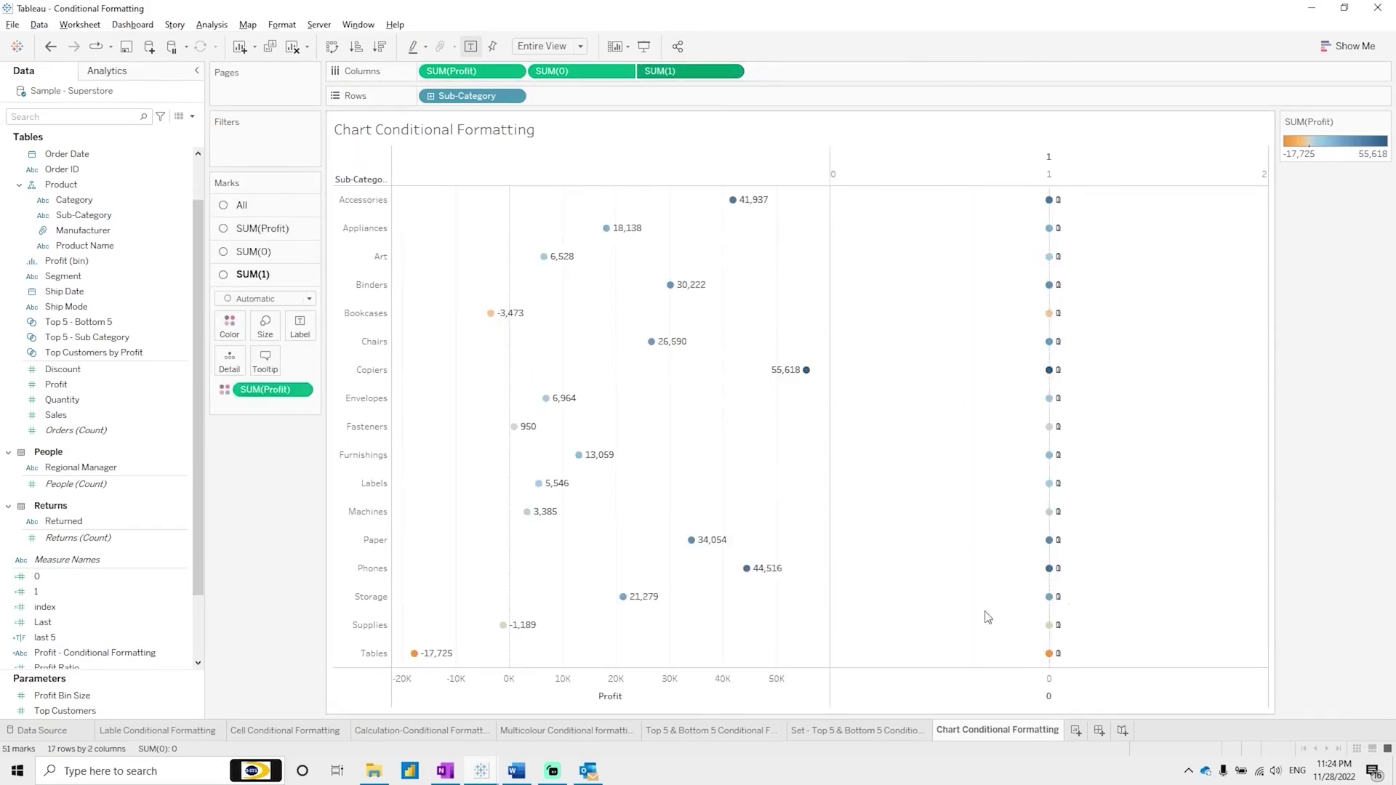
# Step: Change the mark type of the SUM(Profit) marks to Bar
pyautogui.click(262, 228)
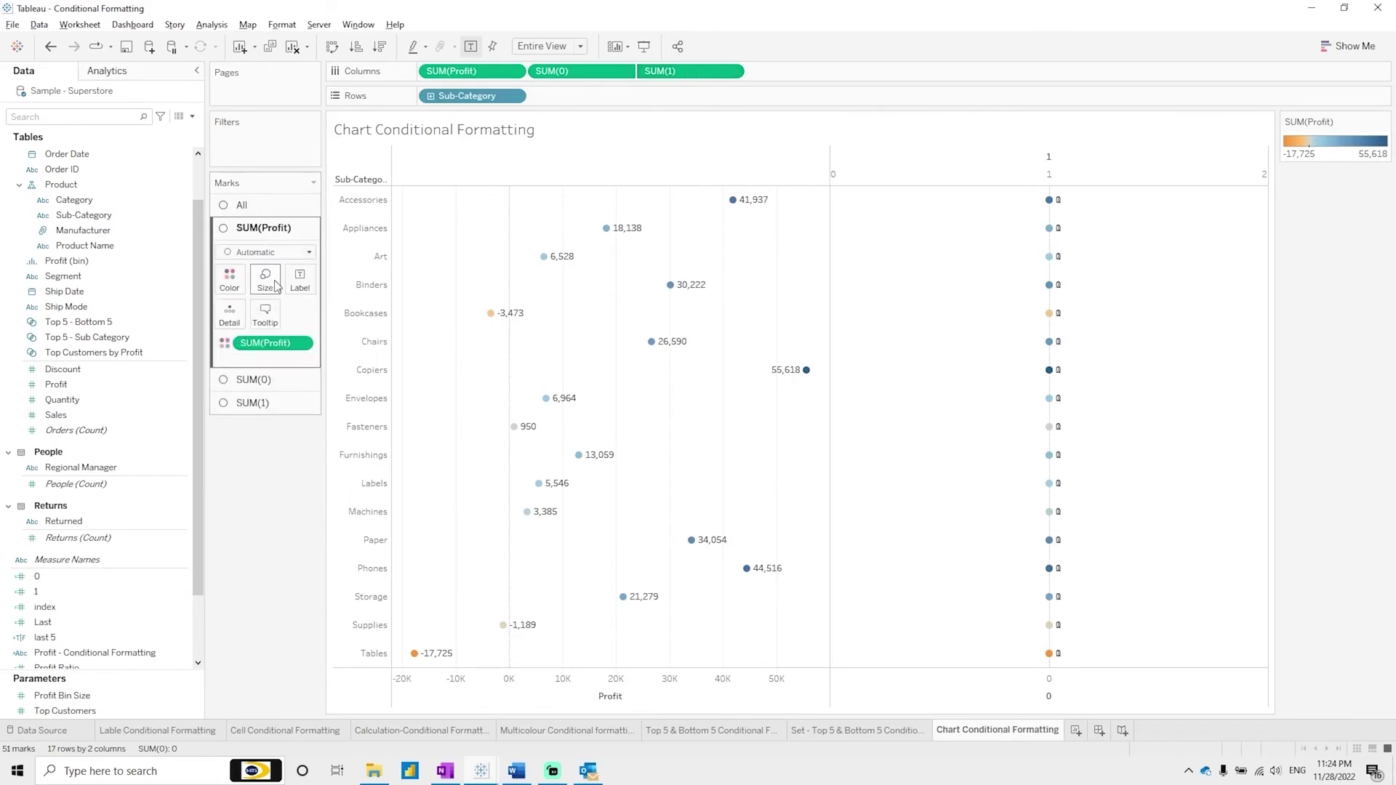
pyautogui.click(266, 251)
pyautogui.press('Escape')
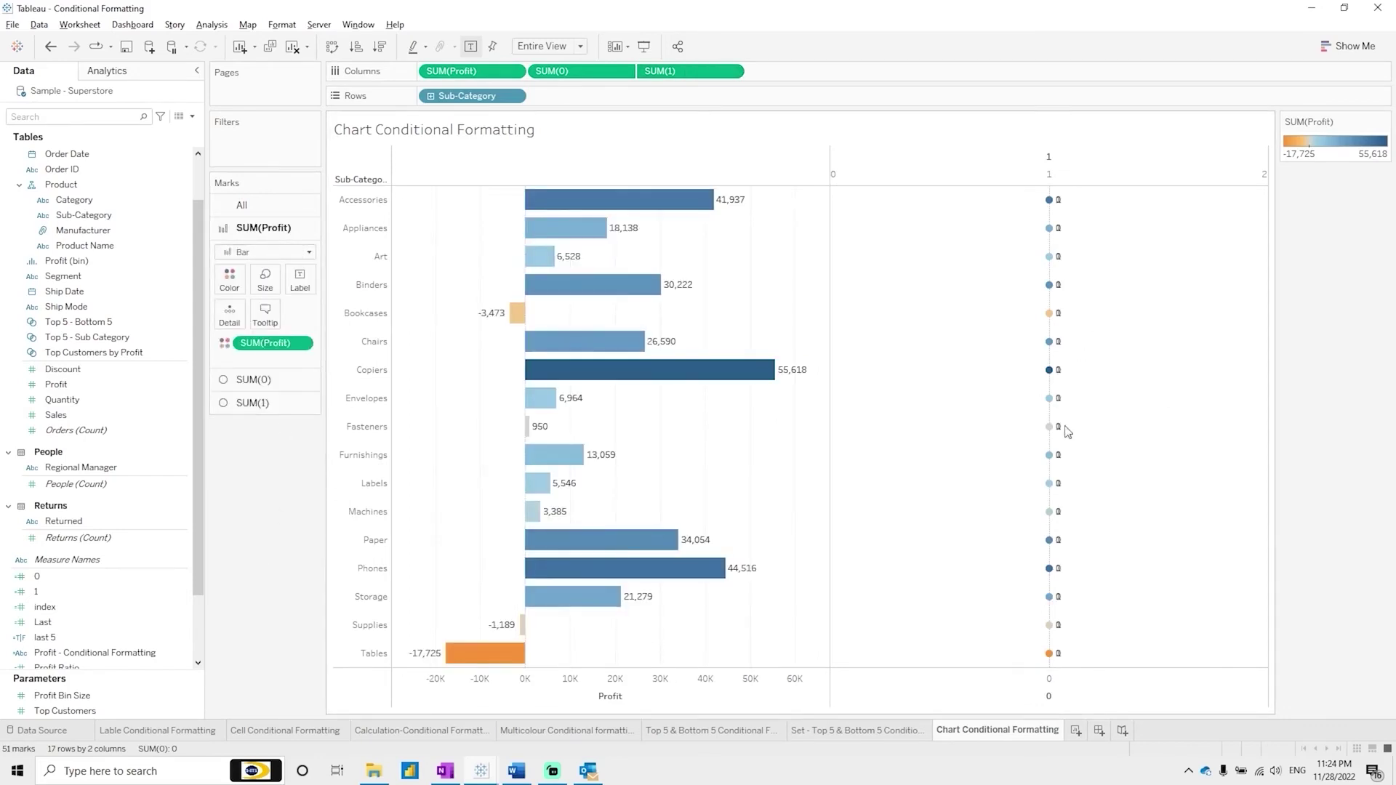
# Step: Color the SUM(1) marks by Sales in place of Profit
pyautogui.click(267, 383)
pyautogui.moveTo(267, 384); pyautogui.dragTo(258, 429)
pyautogui.click(266, 404)
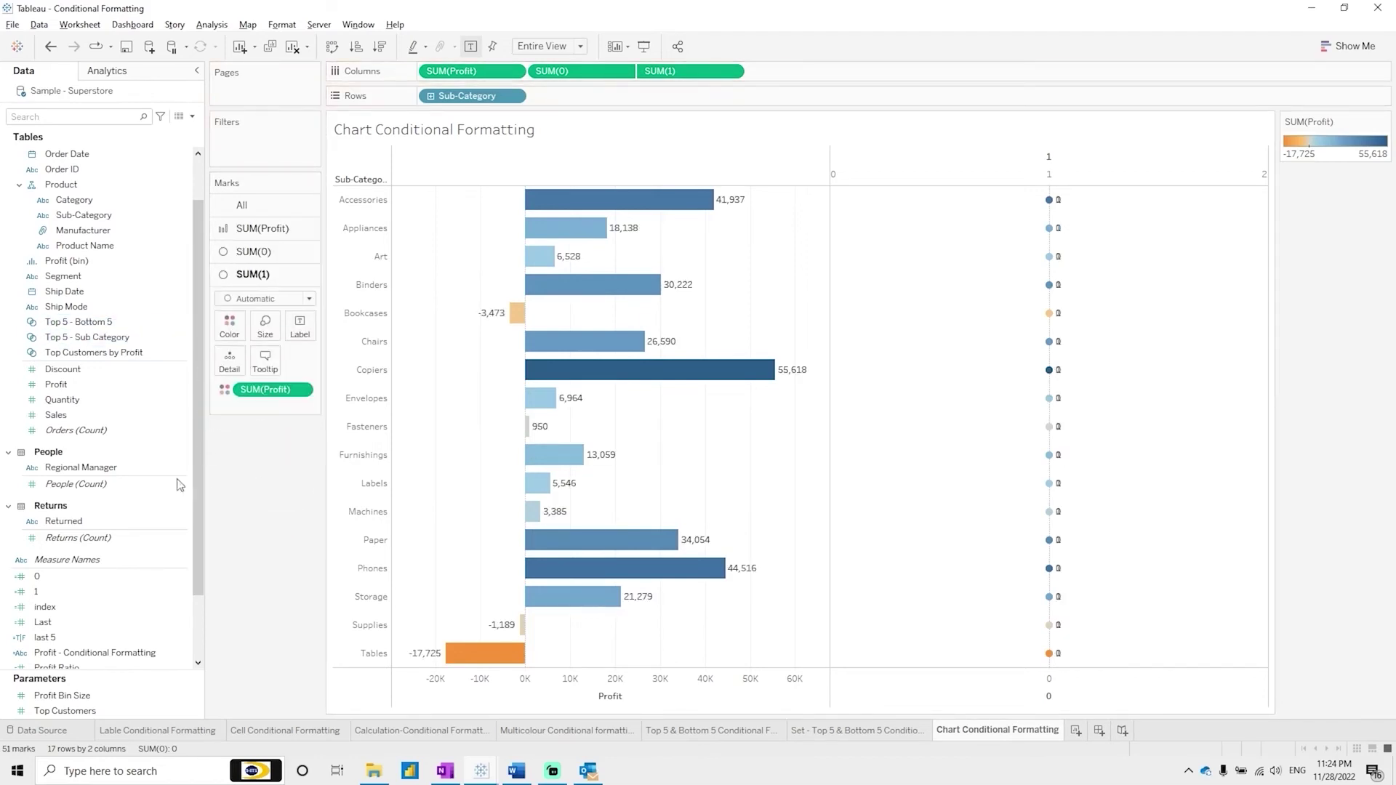
pyautogui.moveTo(82, 416); pyautogui.dragTo(229, 325)
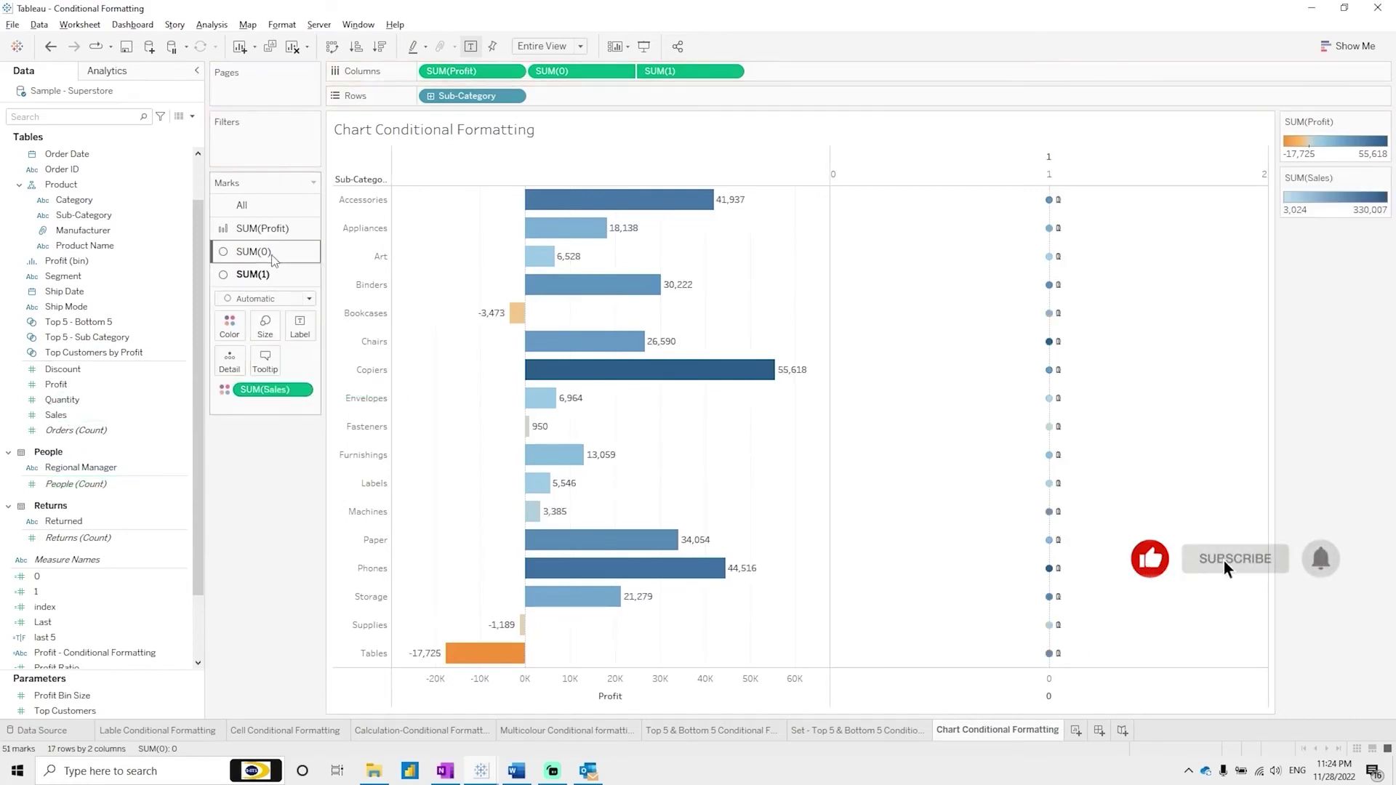
# Step: Change the mark type of the SUM(0) marks to Text
pyautogui.click(253, 251)
pyautogui.click(267, 275)
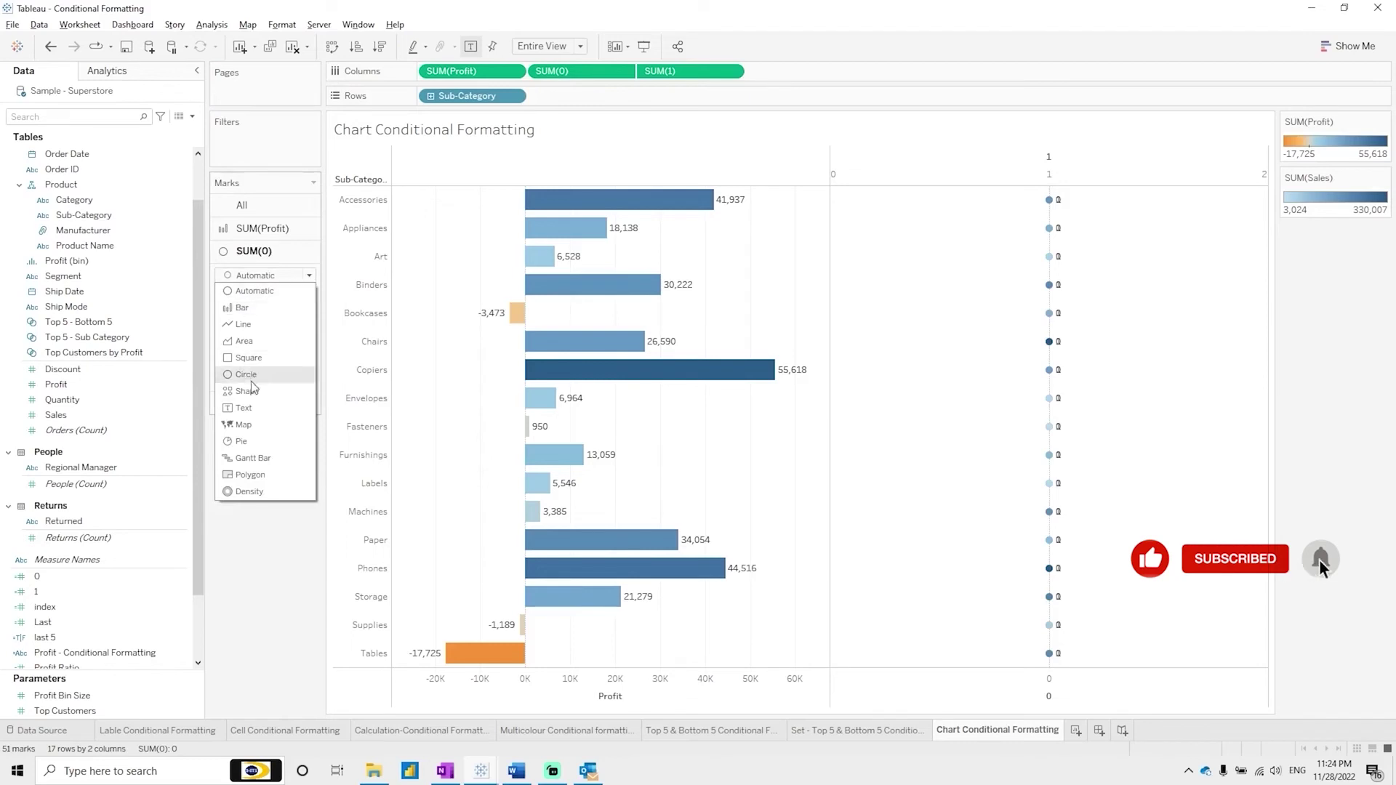
pyautogui.press('Escape')
# Step: Change the SUM(1) marks to Gantt Bar and size them by the field 1
pyautogui.click(253, 405)
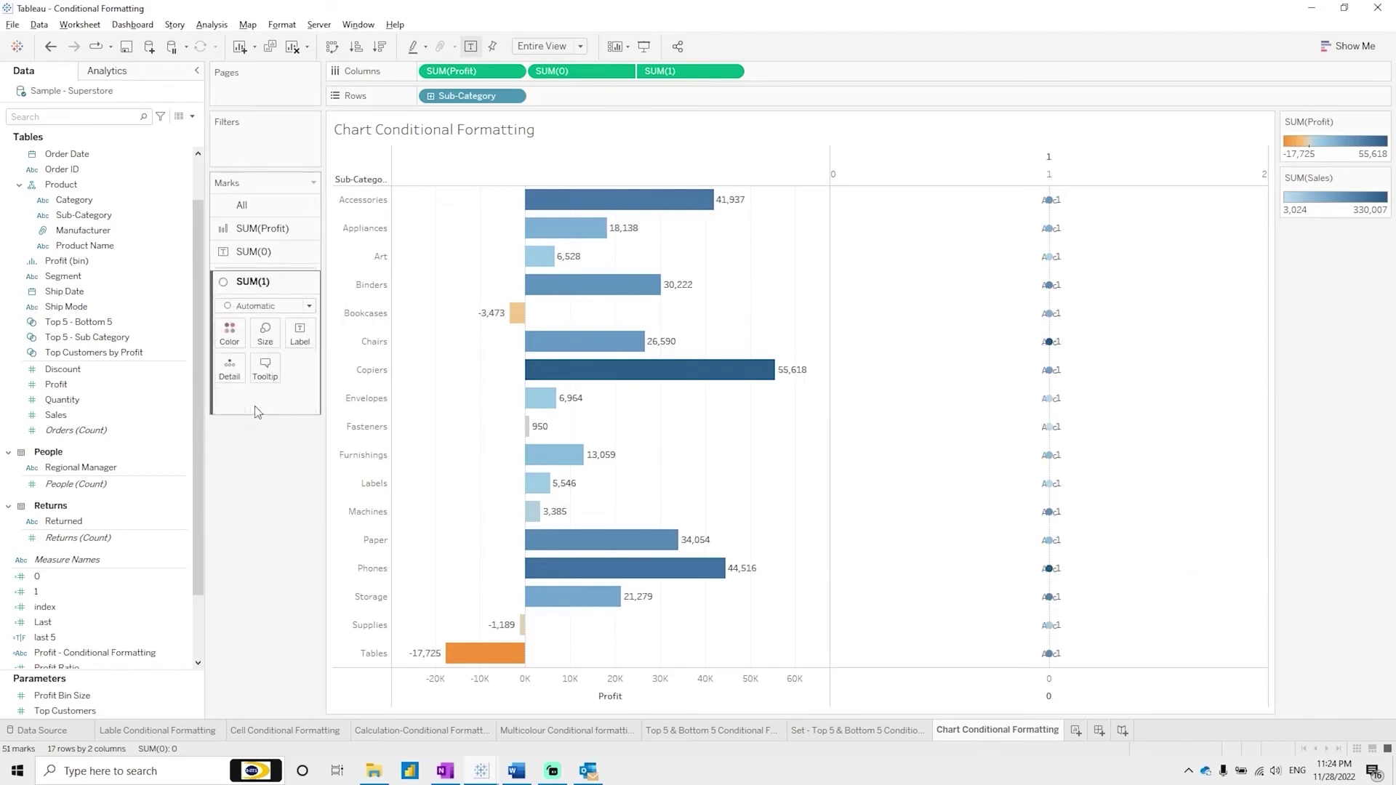
pyautogui.click(262, 300)
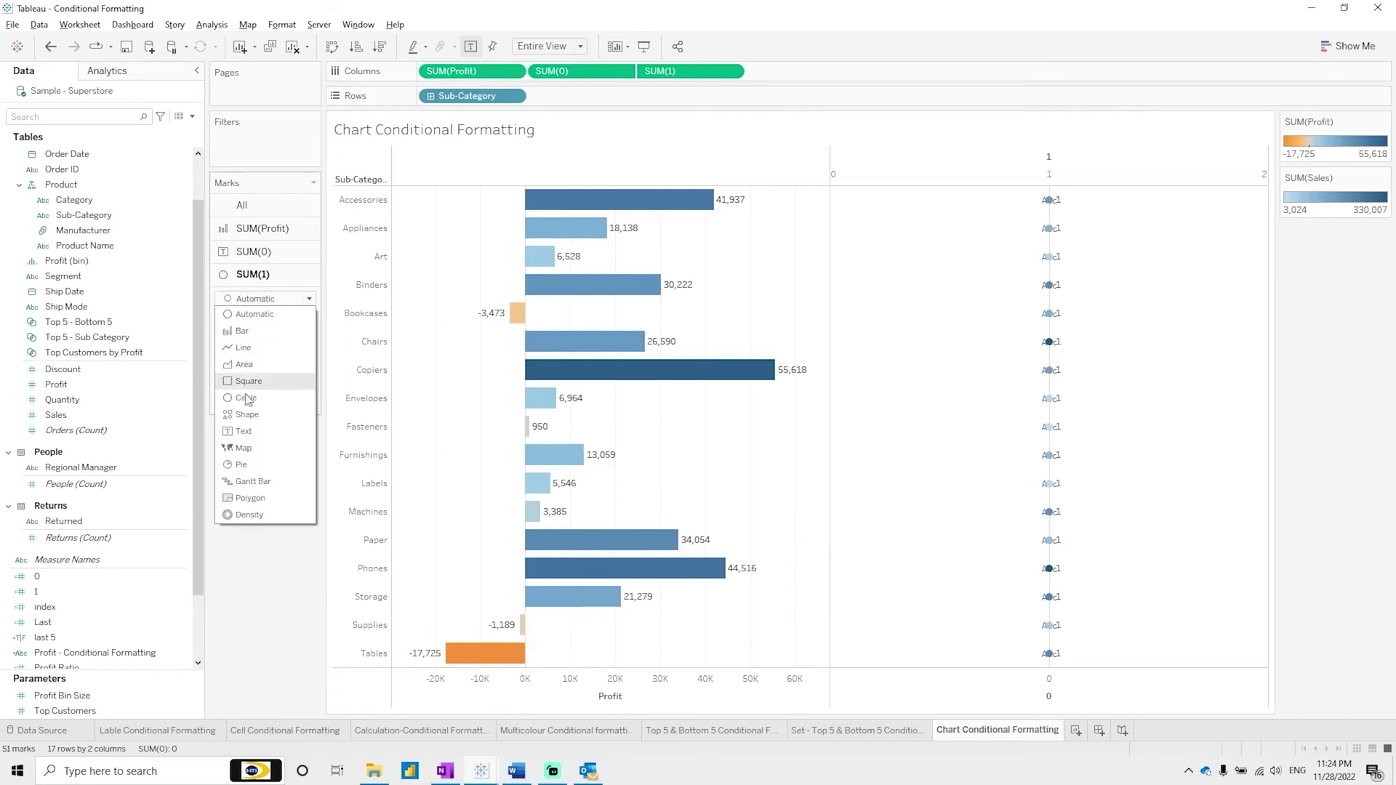
pyautogui.click(246, 483)
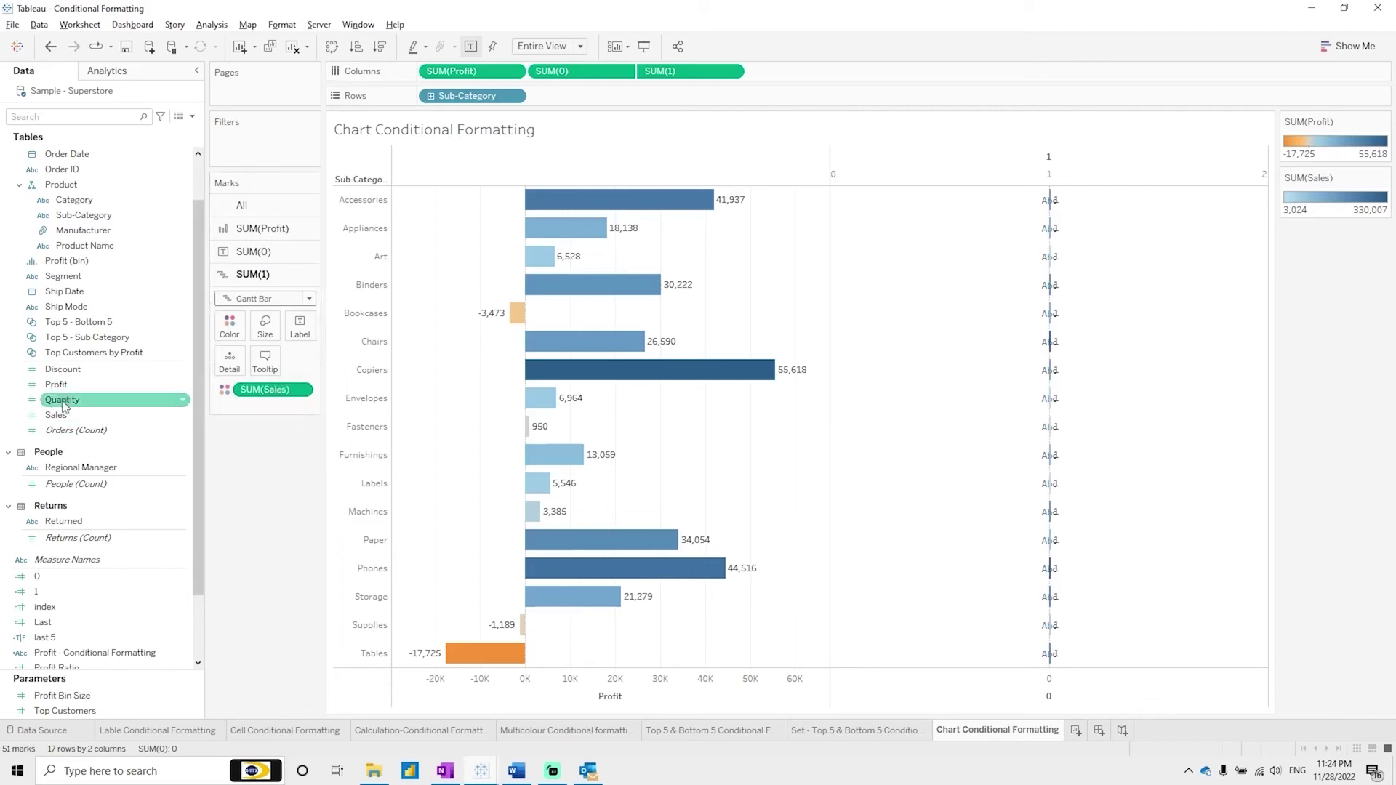
pyautogui.moveTo(49, 598); pyautogui.dragTo(269, 338)
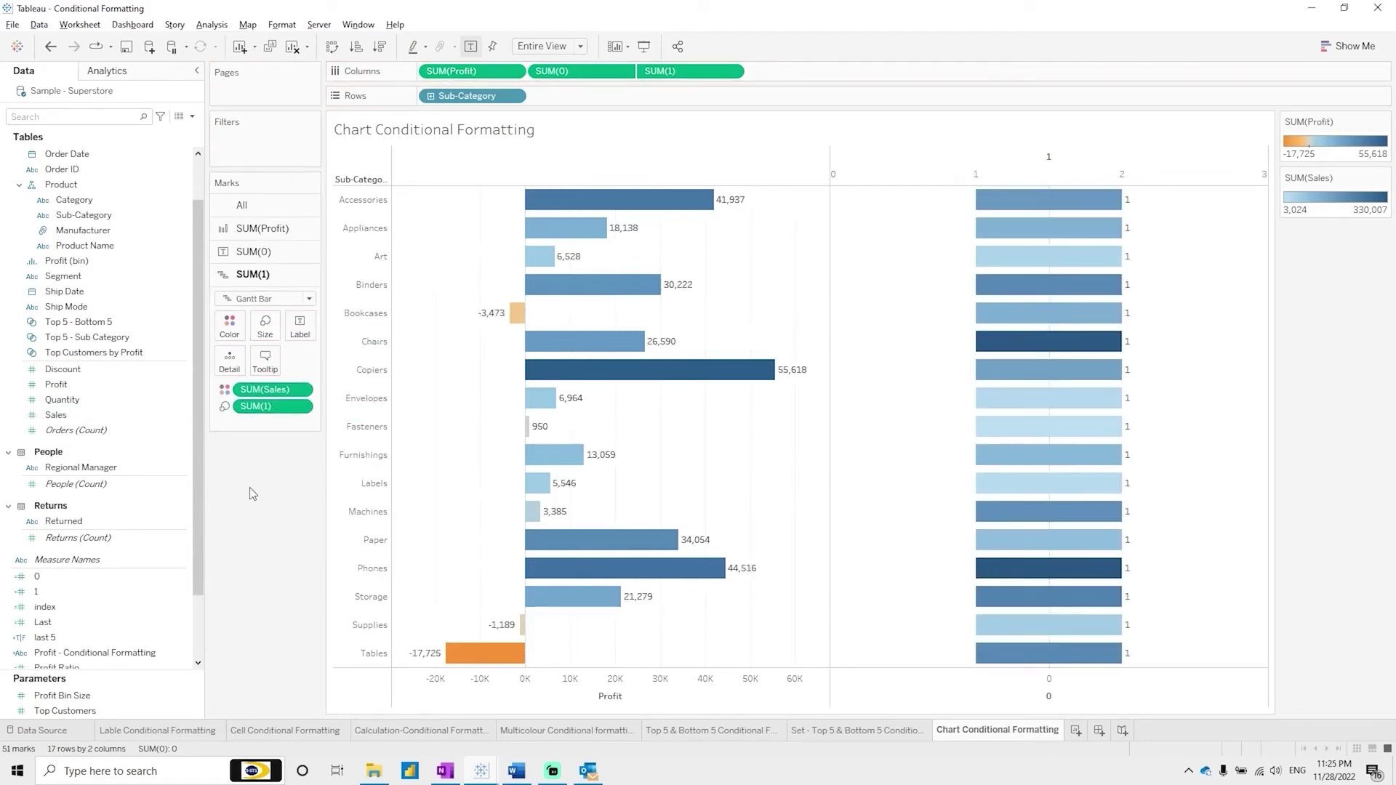
# Step: Label the SUM(1) Gantt bars with Sales and center the labels horizontally
pyautogui.moveTo(71, 420); pyautogui.dragTo(300, 329)
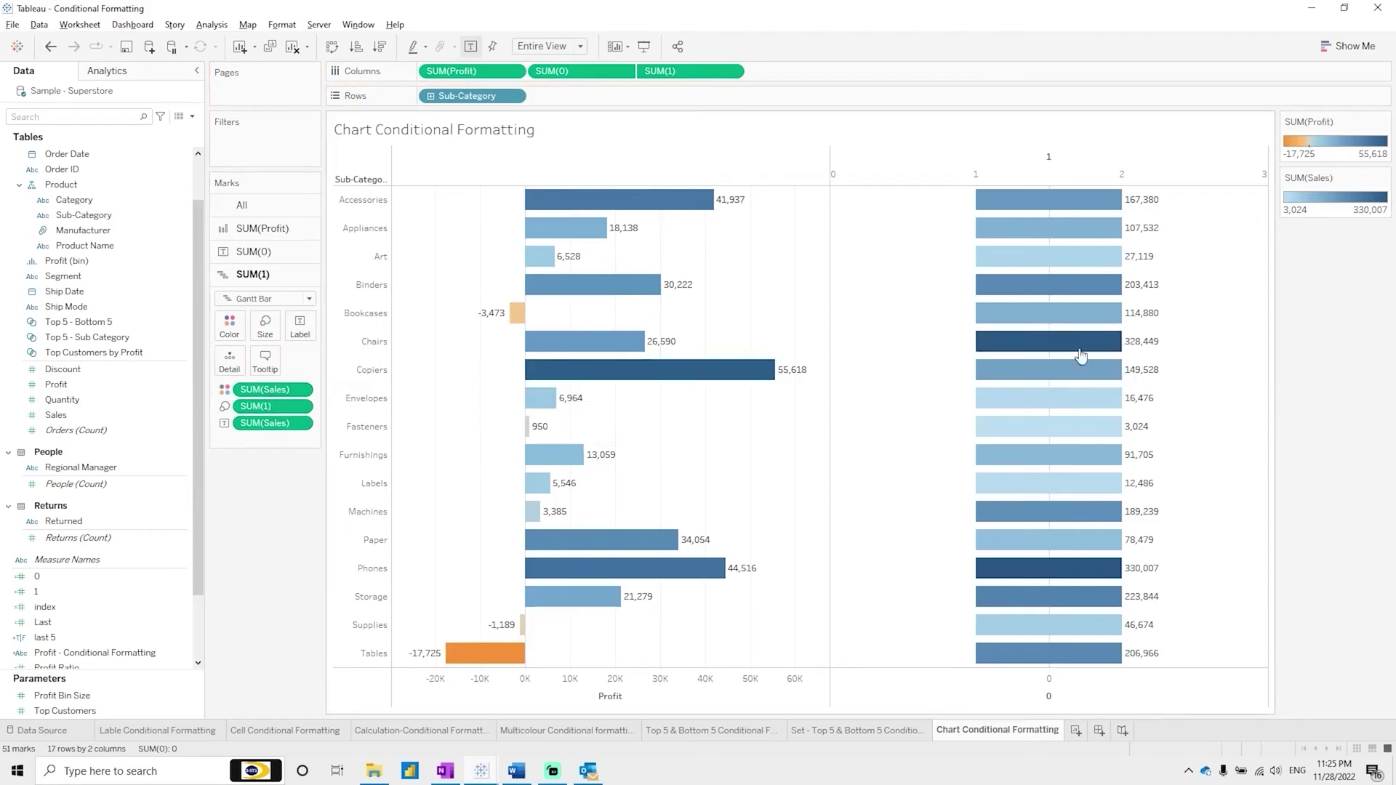
pyautogui.click(301, 327)
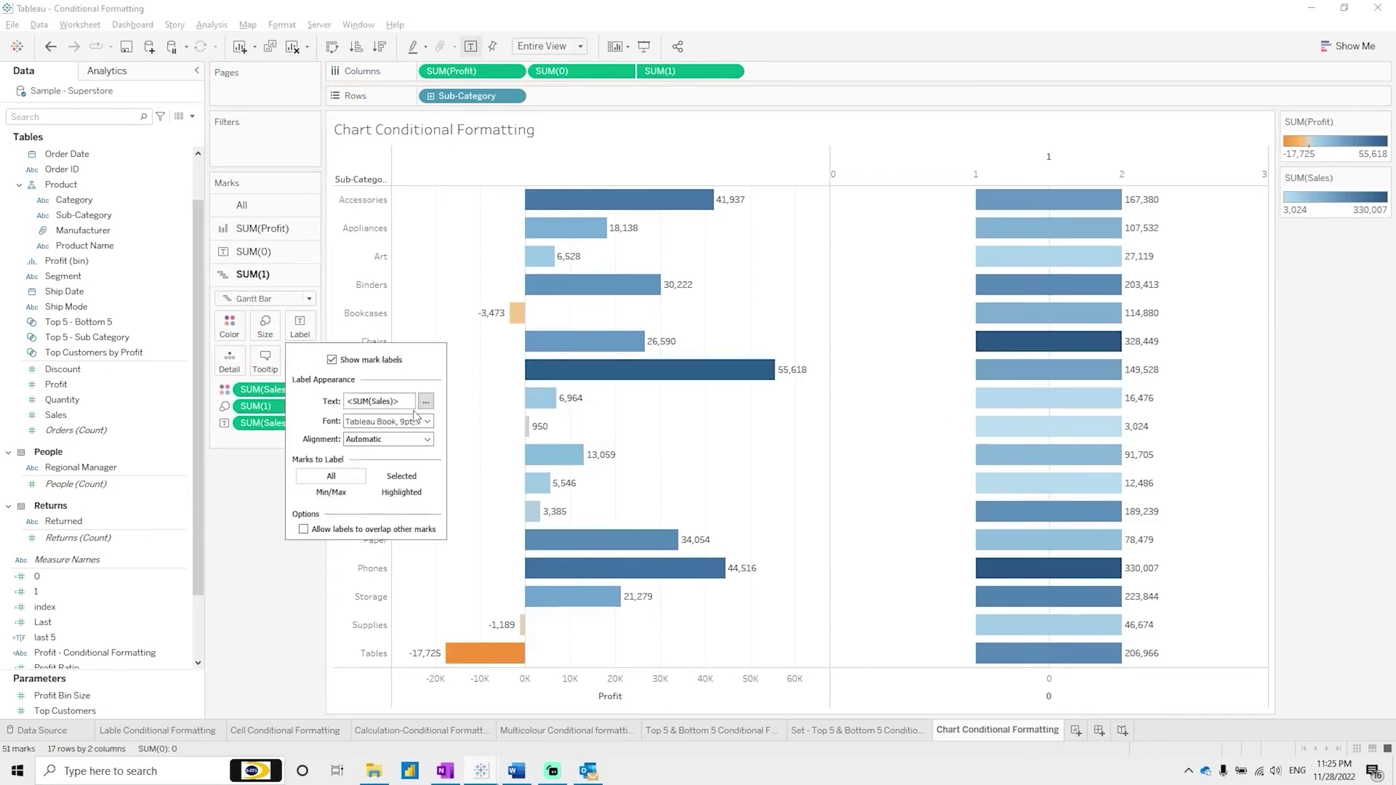
pyautogui.click(427, 439)
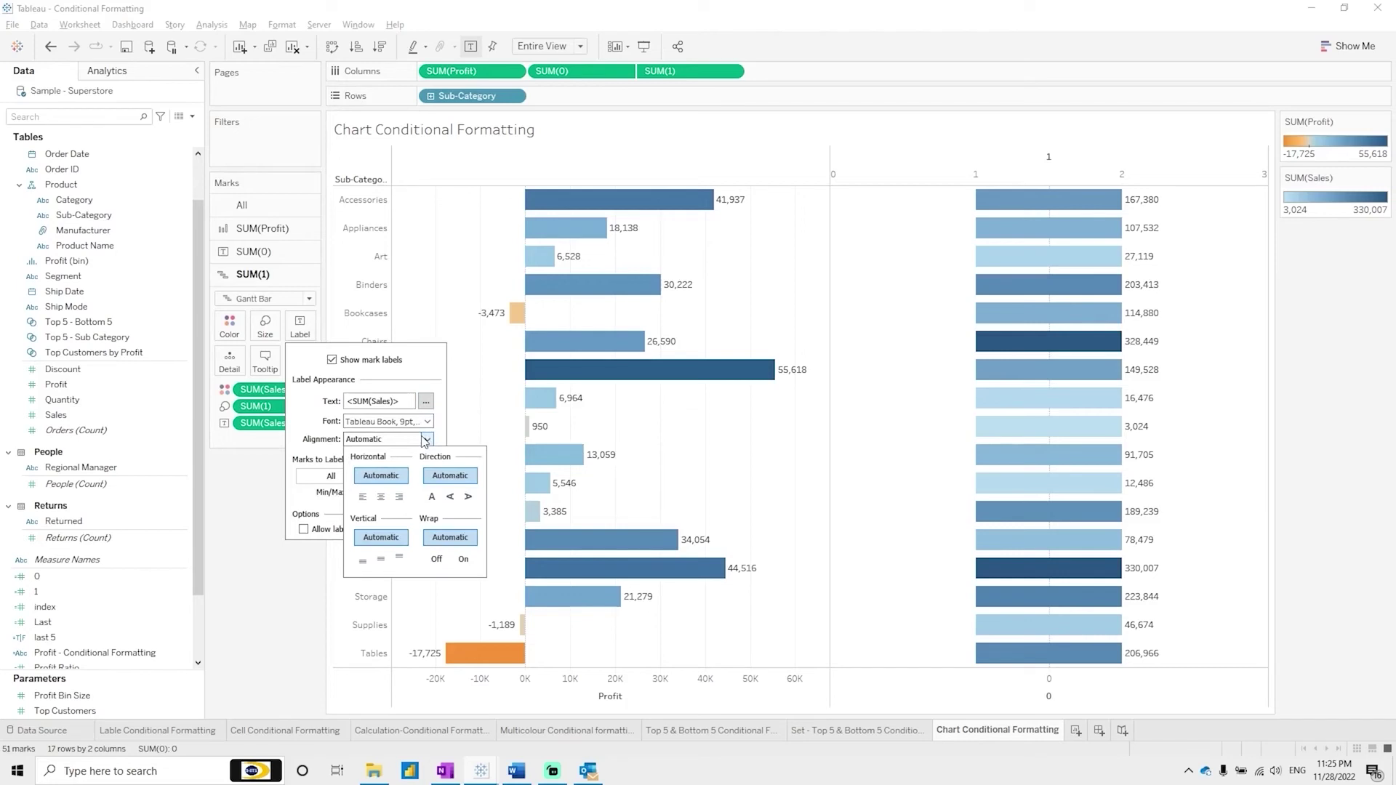
pyautogui.click(381, 498)
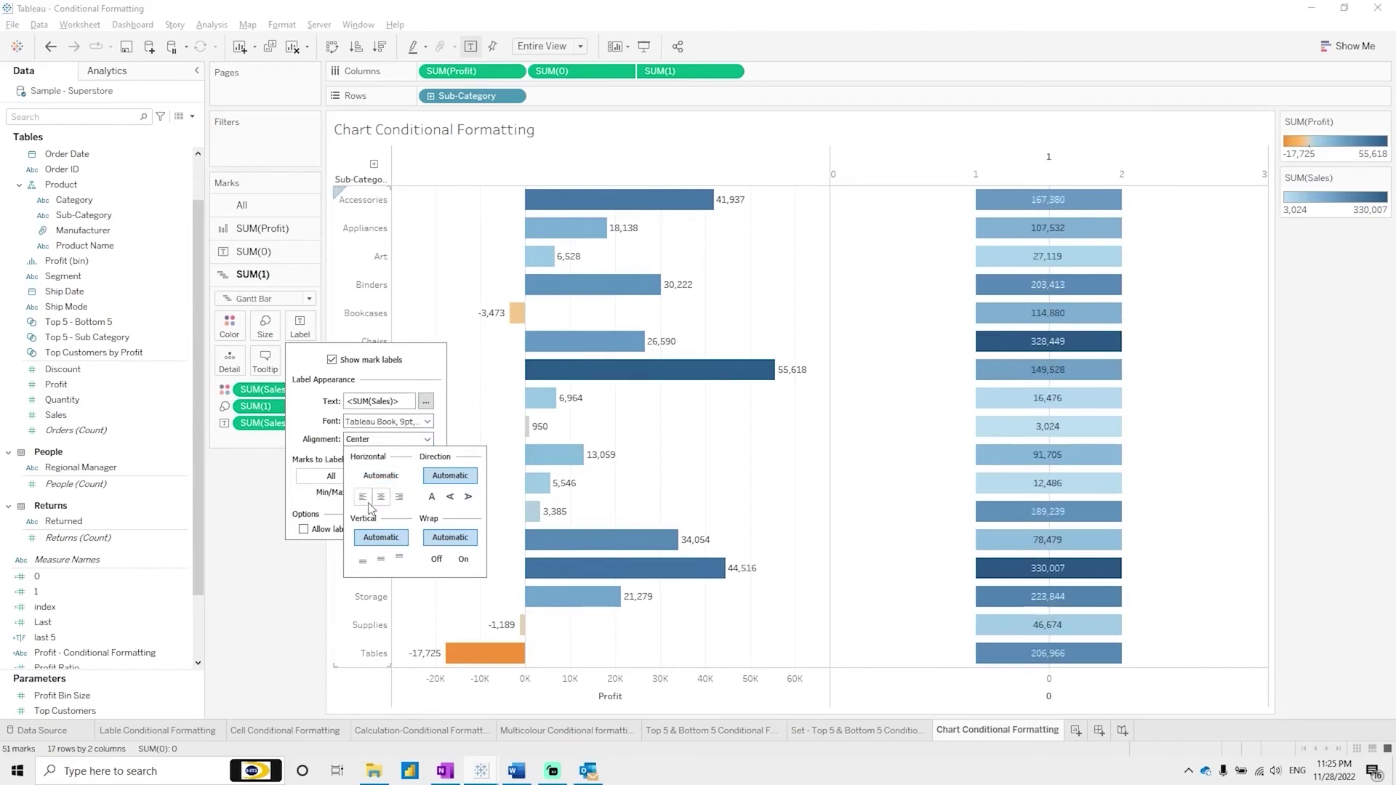
# Step: Format the Sales label text of the Gantt bars as bold at font size 11
pyautogui.click(426, 401)
pyautogui.moveTo(611, 401); pyautogui.dragTo(481, 402)
pyautogui.click(523, 376)
pyautogui.click(503, 376)
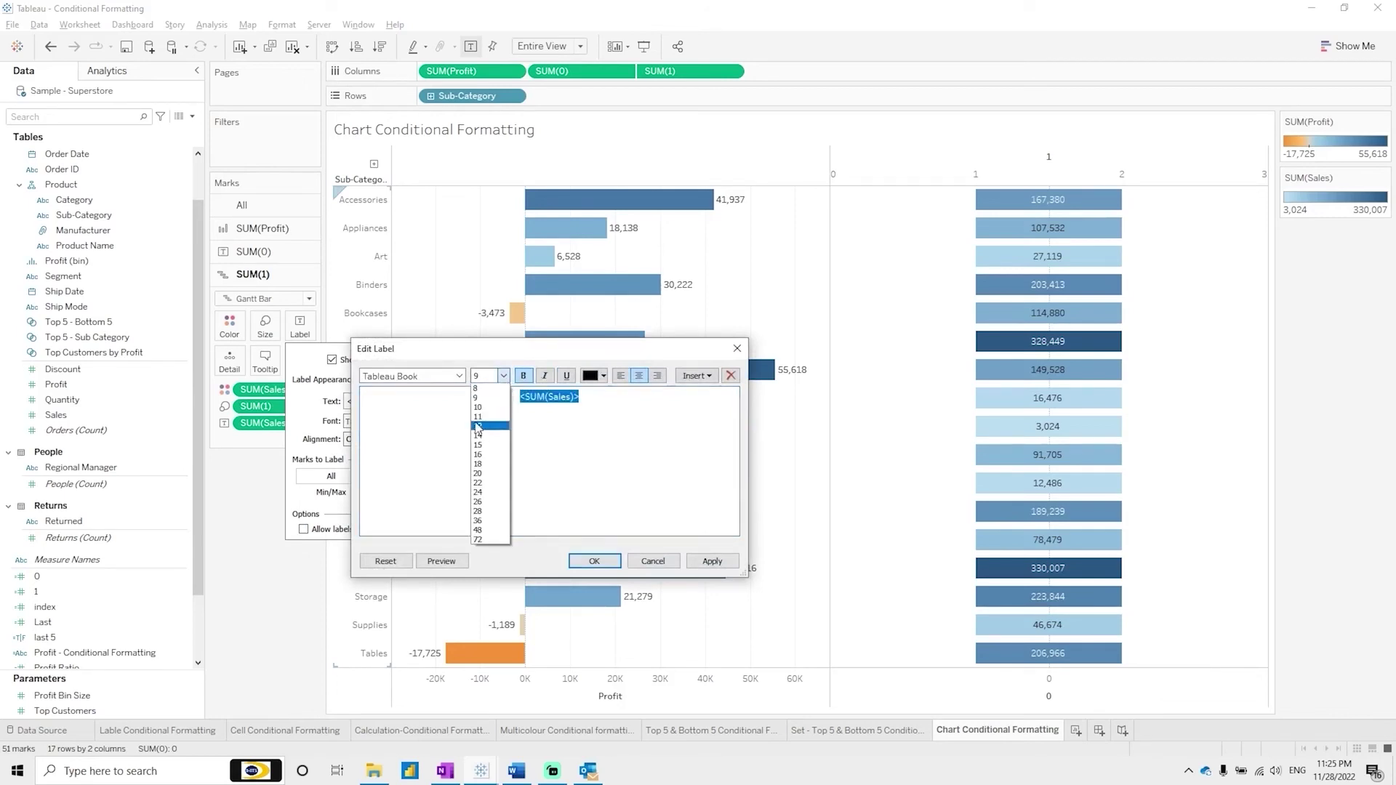
pyautogui.click(478, 417)
pyautogui.click(712, 561)
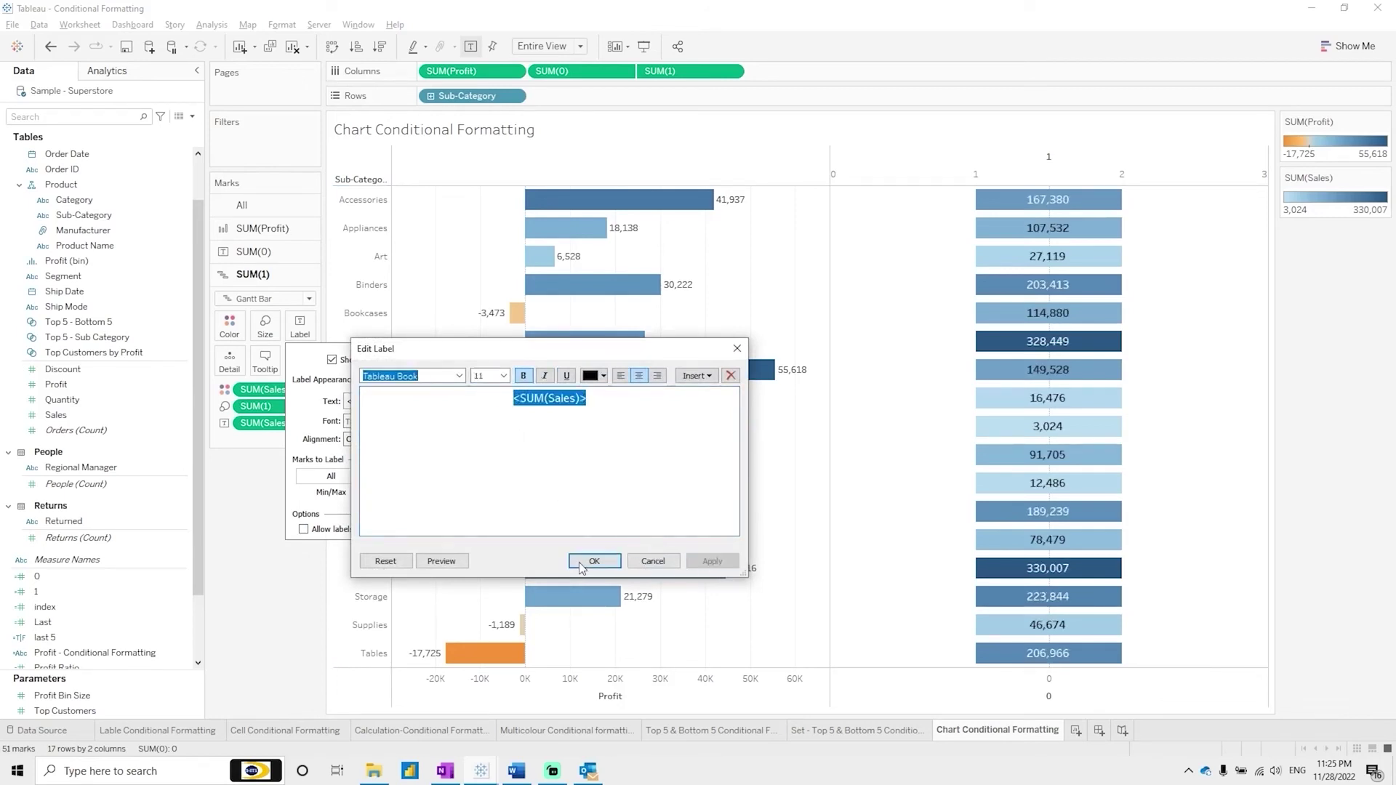
pyautogui.click(594, 561)
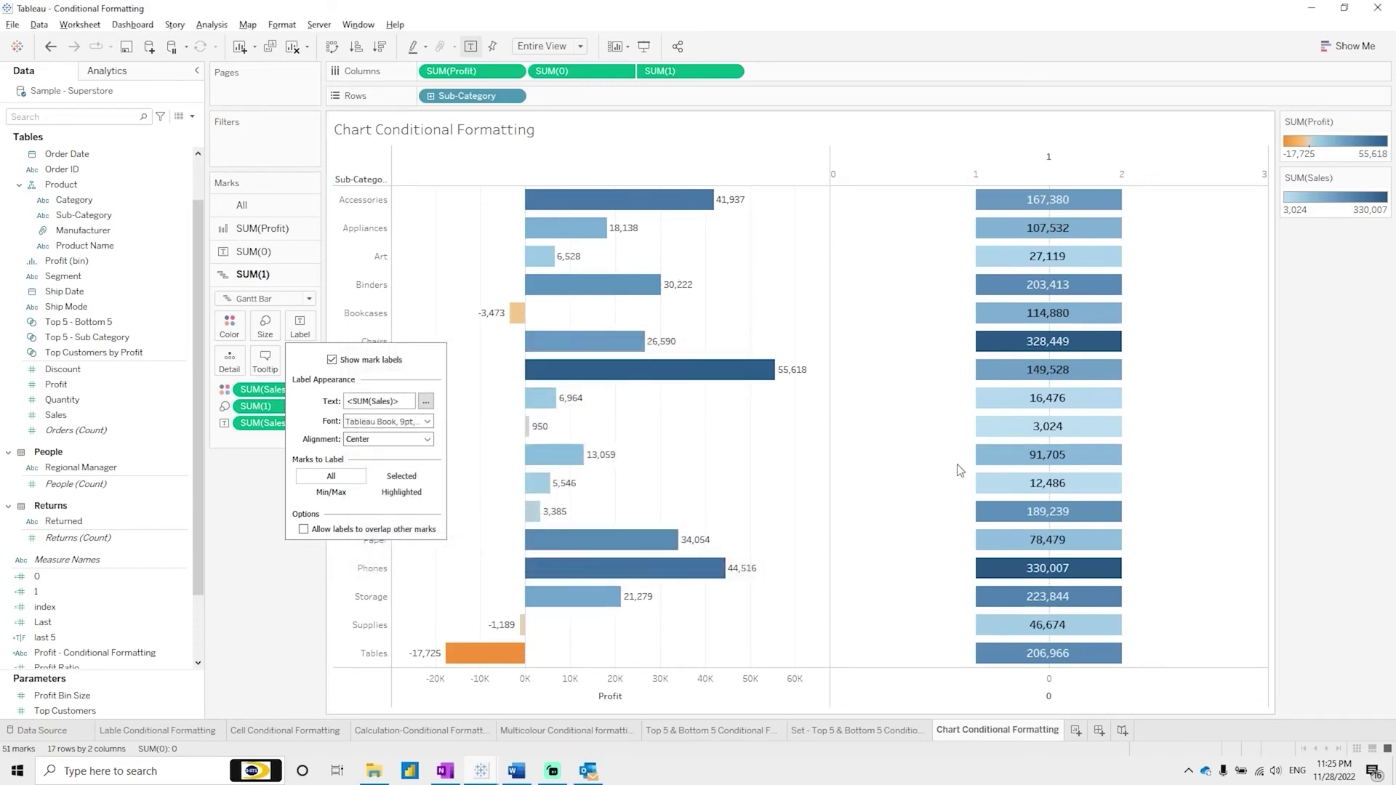
# Step: Change the Sales color palette to Green-Gold
pyautogui.doubleClick(1335, 198)
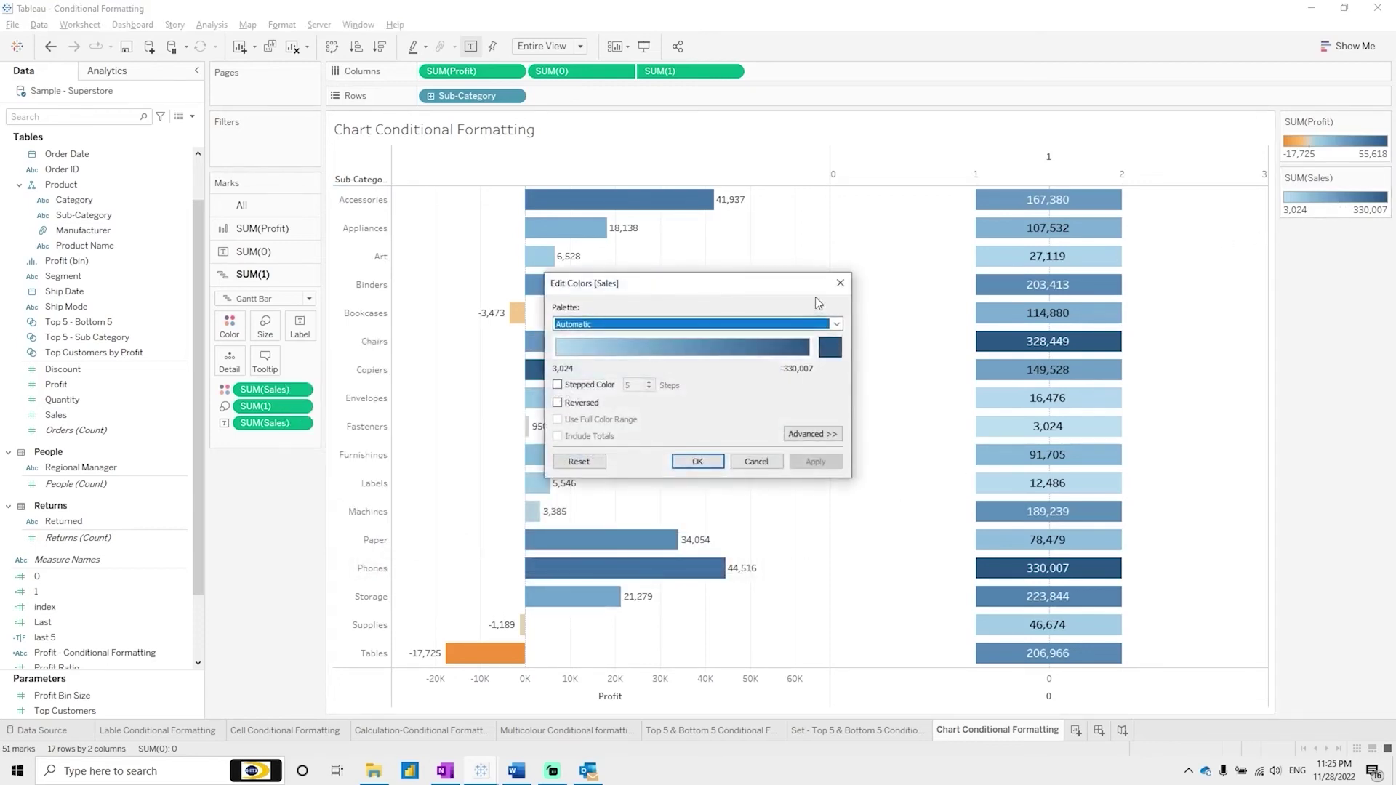
pyautogui.click(771, 323)
pyautogui.click(627, 464)
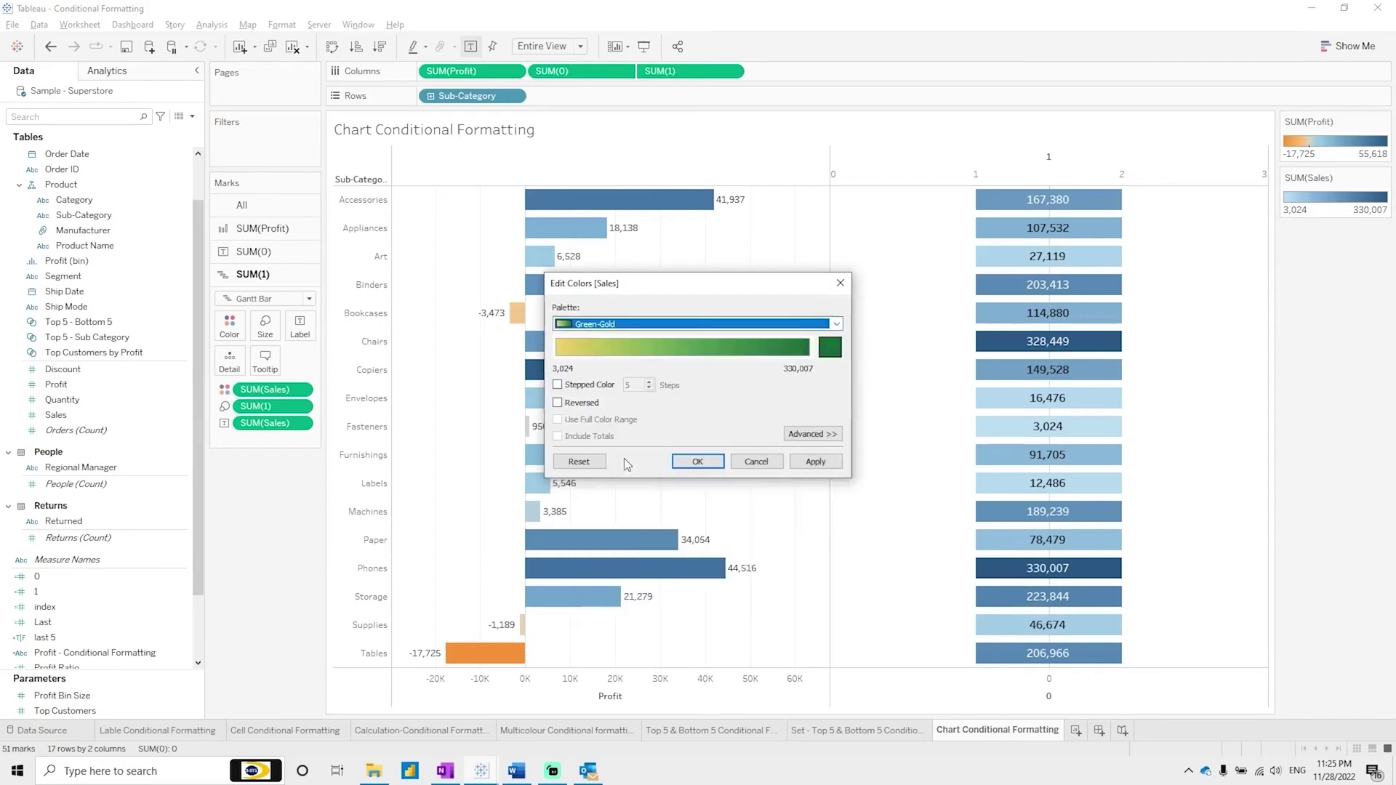
pyautogui.click(698, 461)
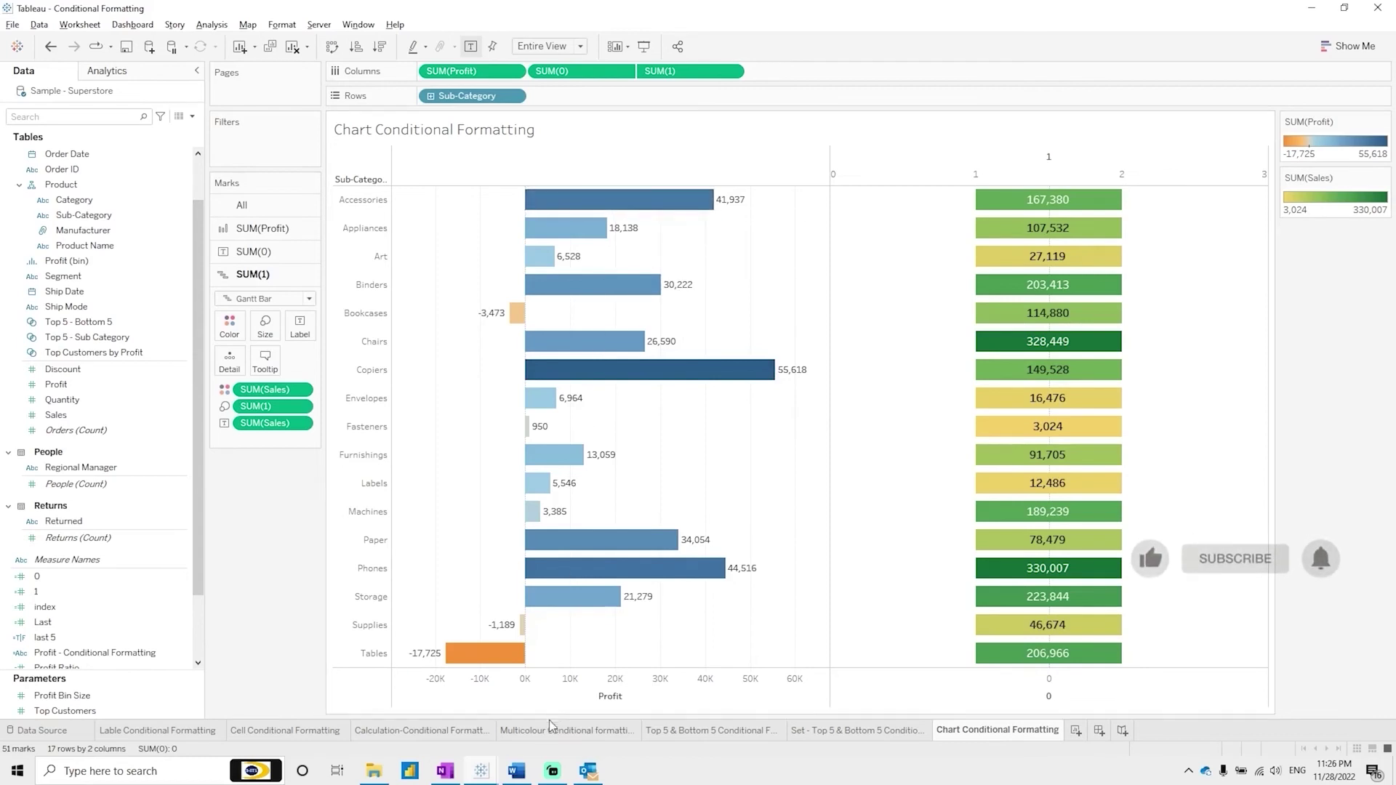
# Step: Add the field 1 twice more to Columns and combine the two new SUM(1) axes as a dual axis
pyautogui.moveTo(553, 606)
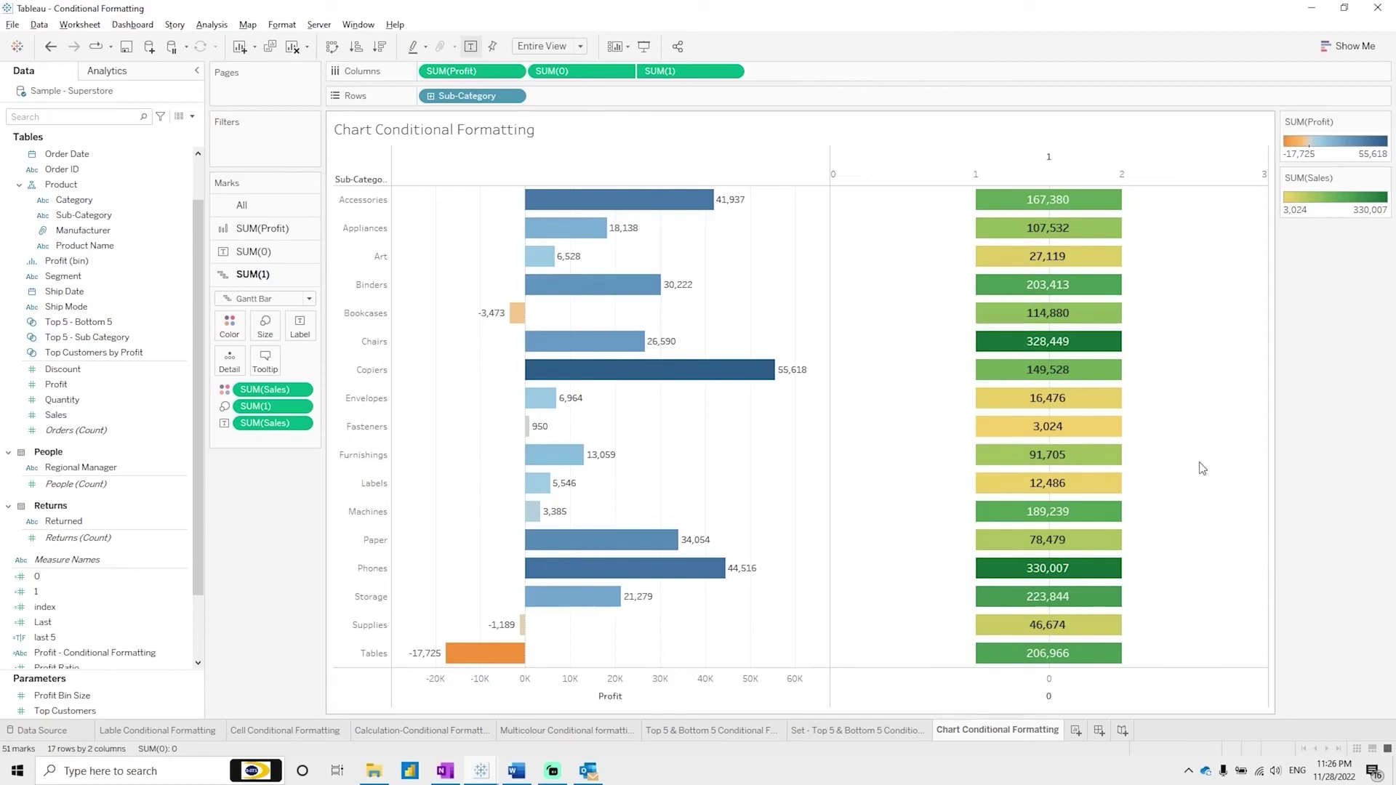
pyautogui.moveTo(1124, 232)
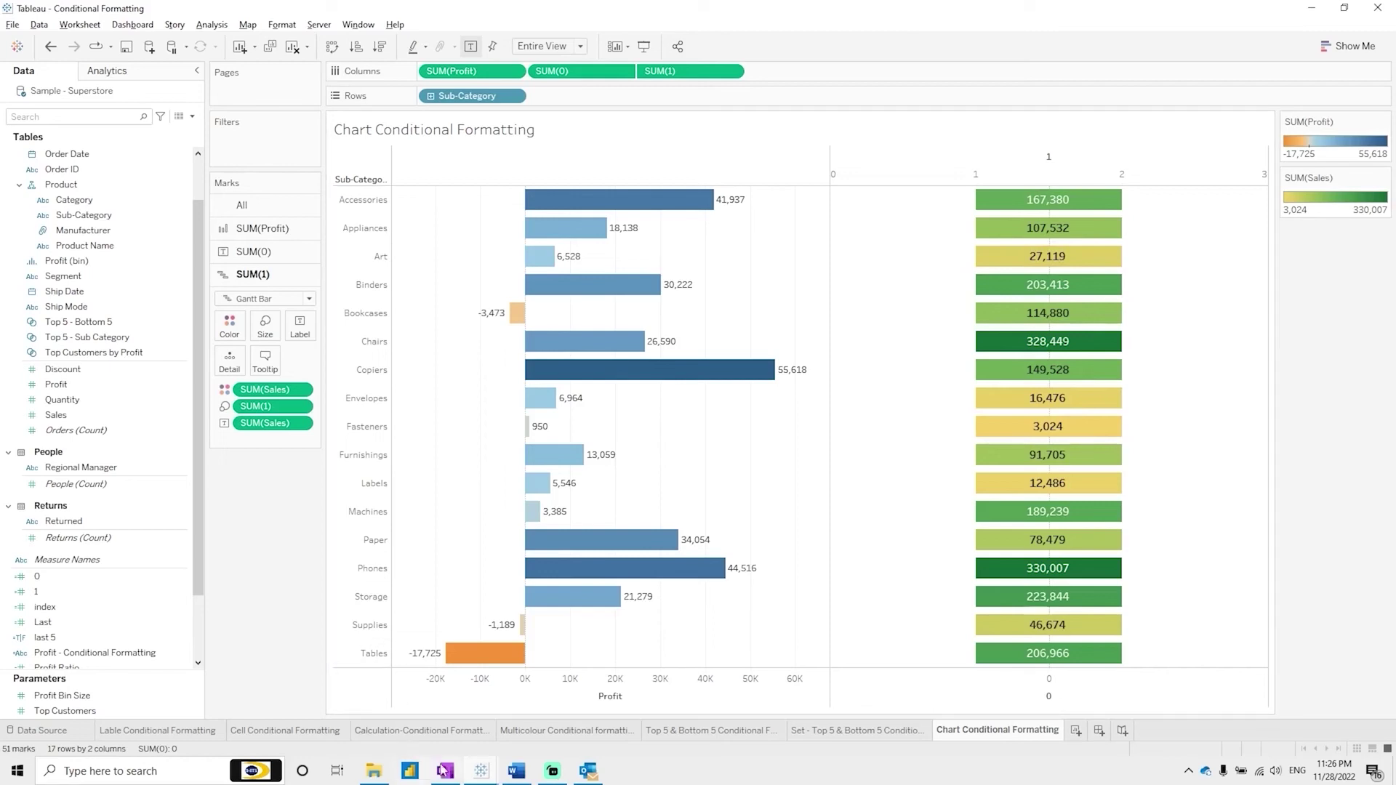
pyautogui.click(48, 592)
pyautogui.moveTo(53, 601); pyautogui.dragTo(851, 71)
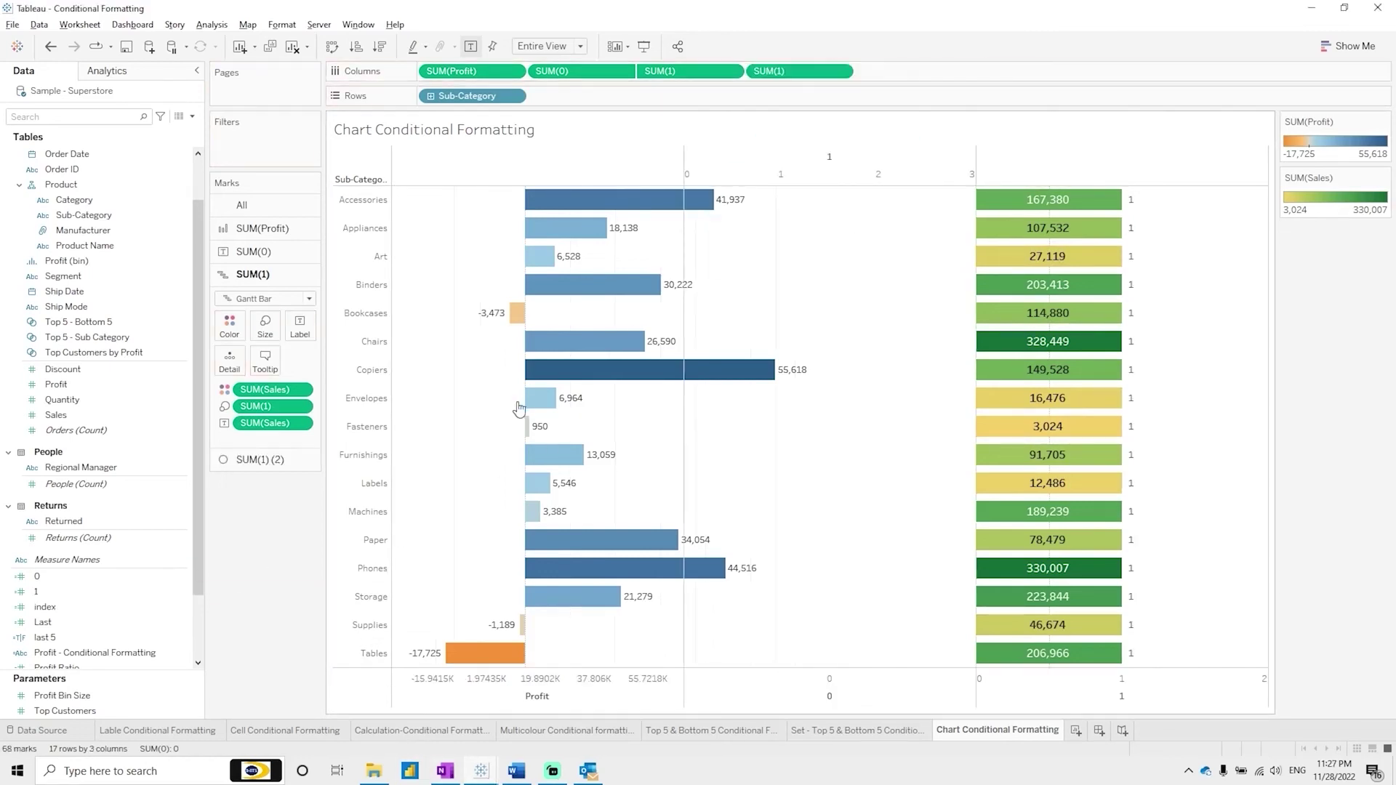
pyautogui.moveTo(48, 592); pyautogui.dragTo(1008, 78)
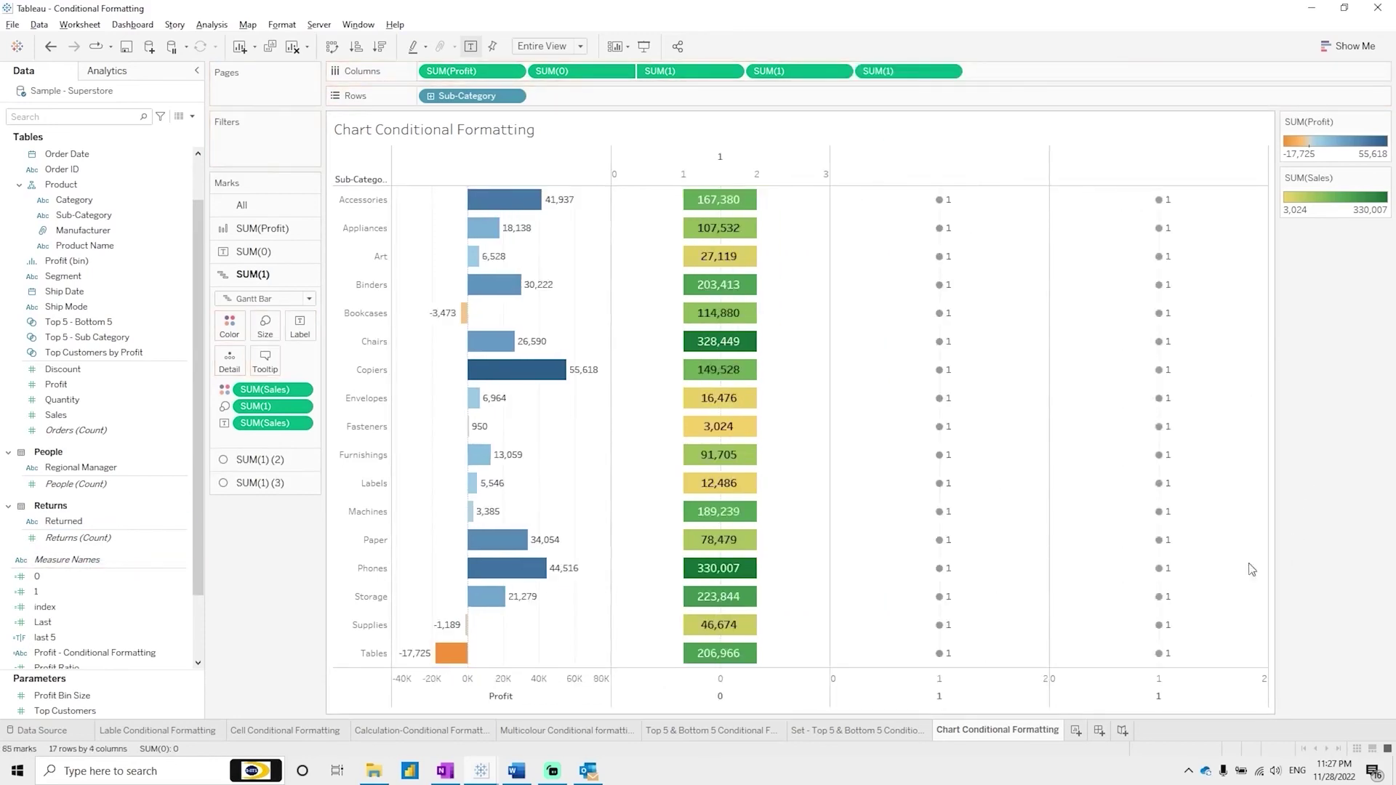
pyautogui.click(950, 70)
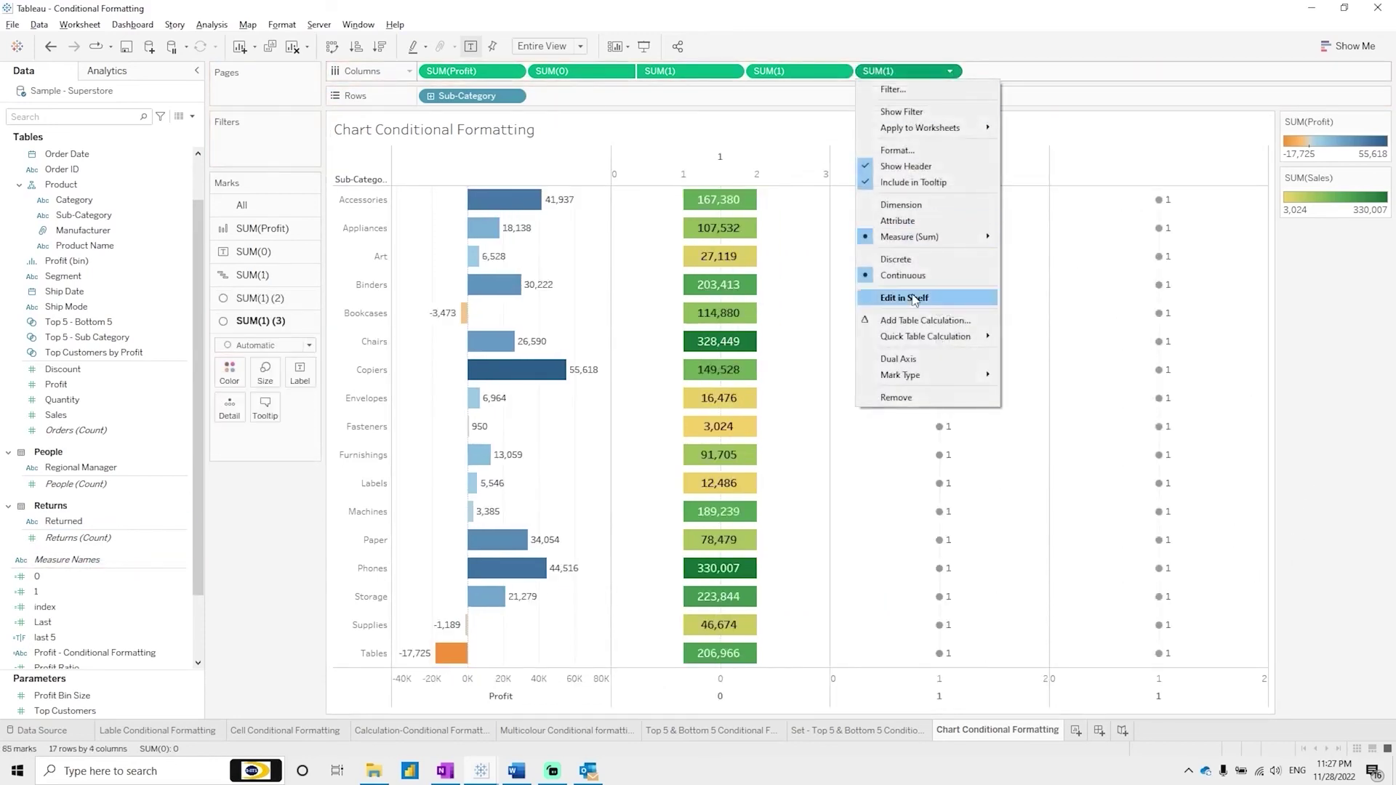
pyautogui.click(899, 359)
# Step: Change the SUM(1) (2) marks to Text
pyautogui.click(260, 298)
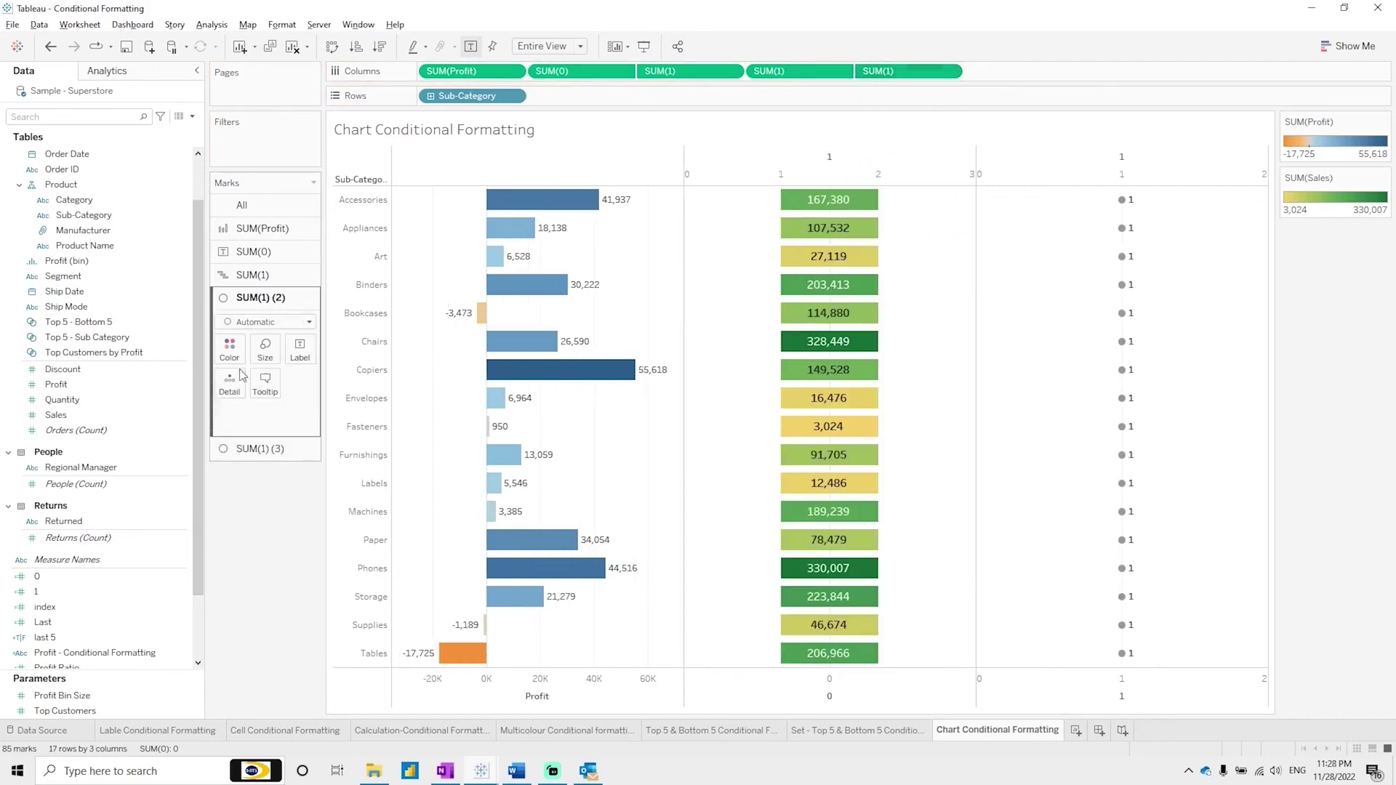
pyautogui.click(277, 323)
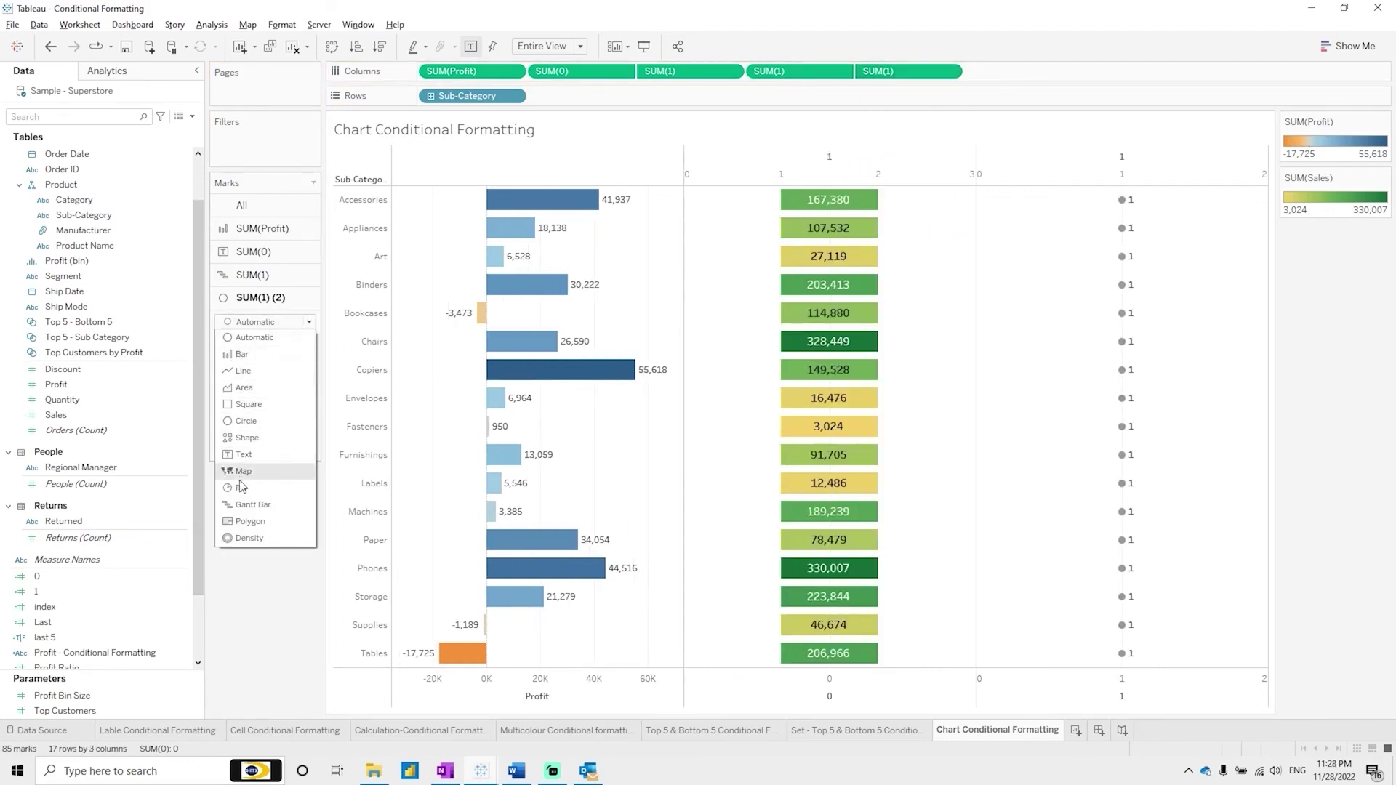
pyautogui.click(243, 503)
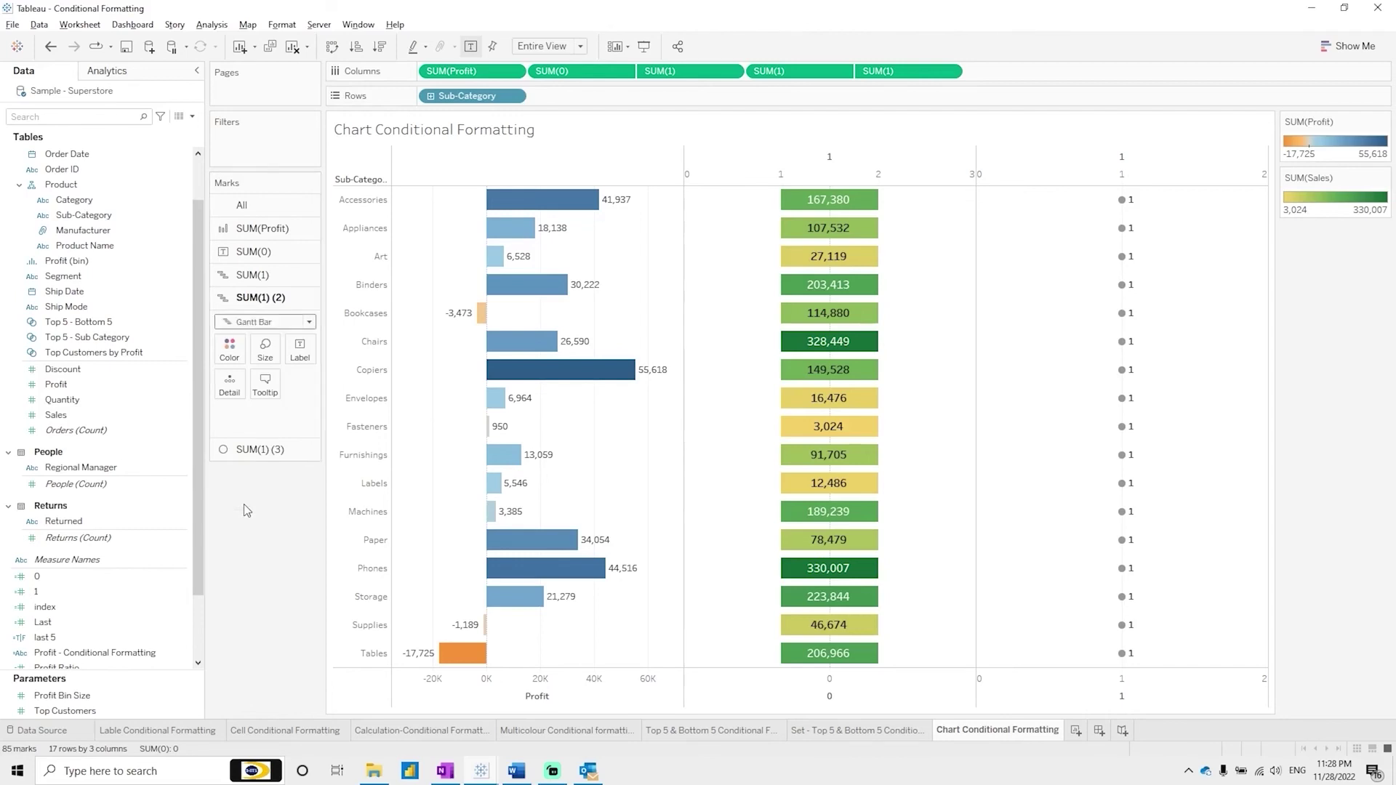
pyautogui.click(272, 323)
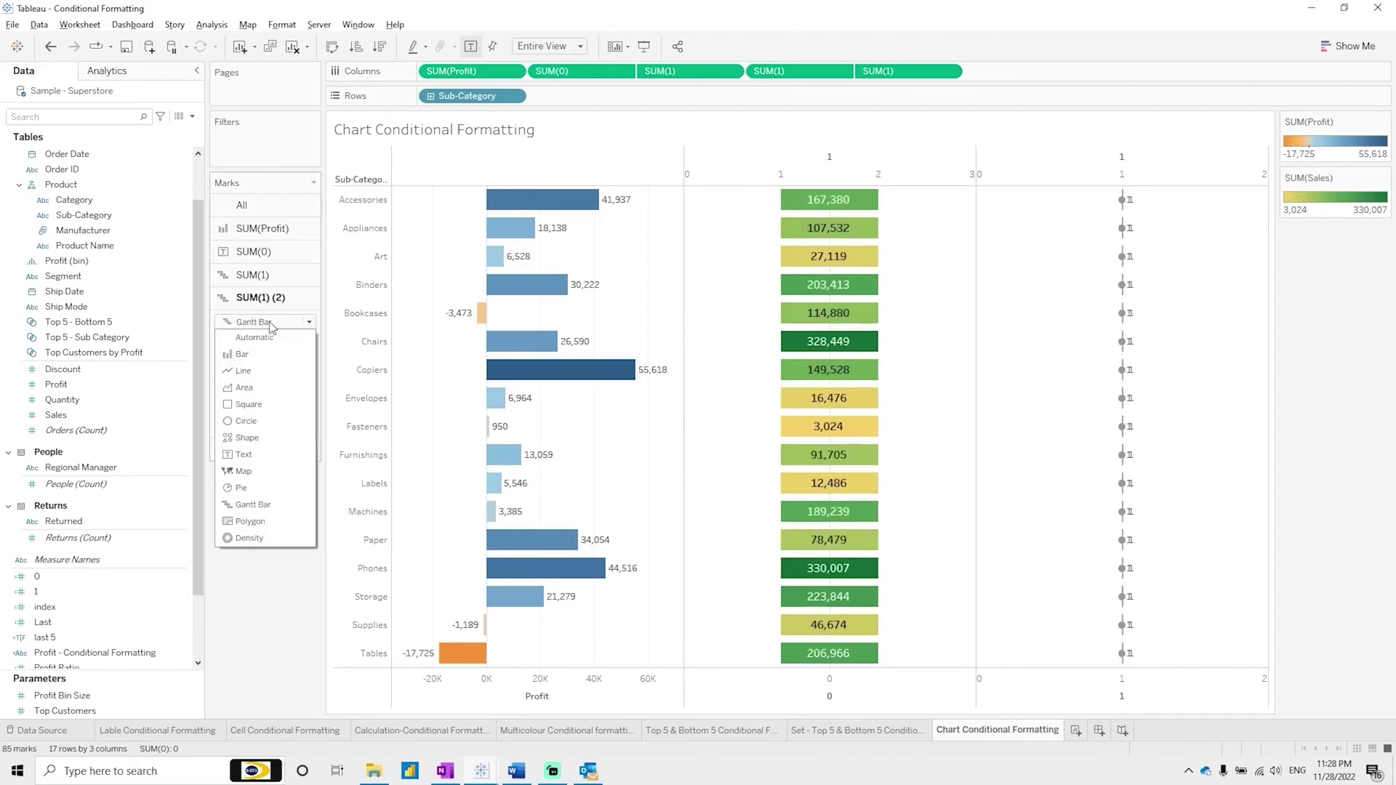
pyautogui.click(243, 455)
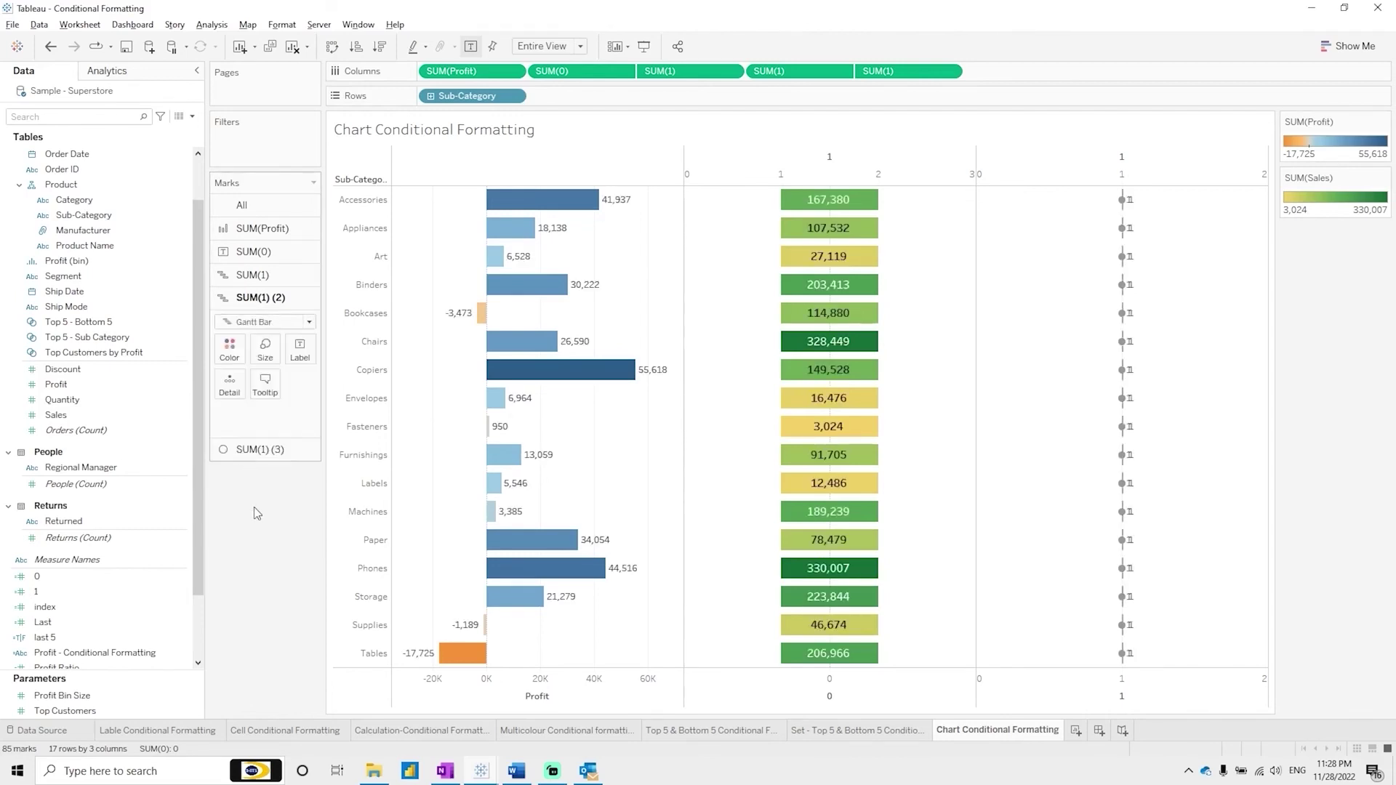
# Step: Change the SUM(1) (3) marks to Shape and assign shapes by the Profit - Conditional Formatting field
pyautogui.click(264, 452)
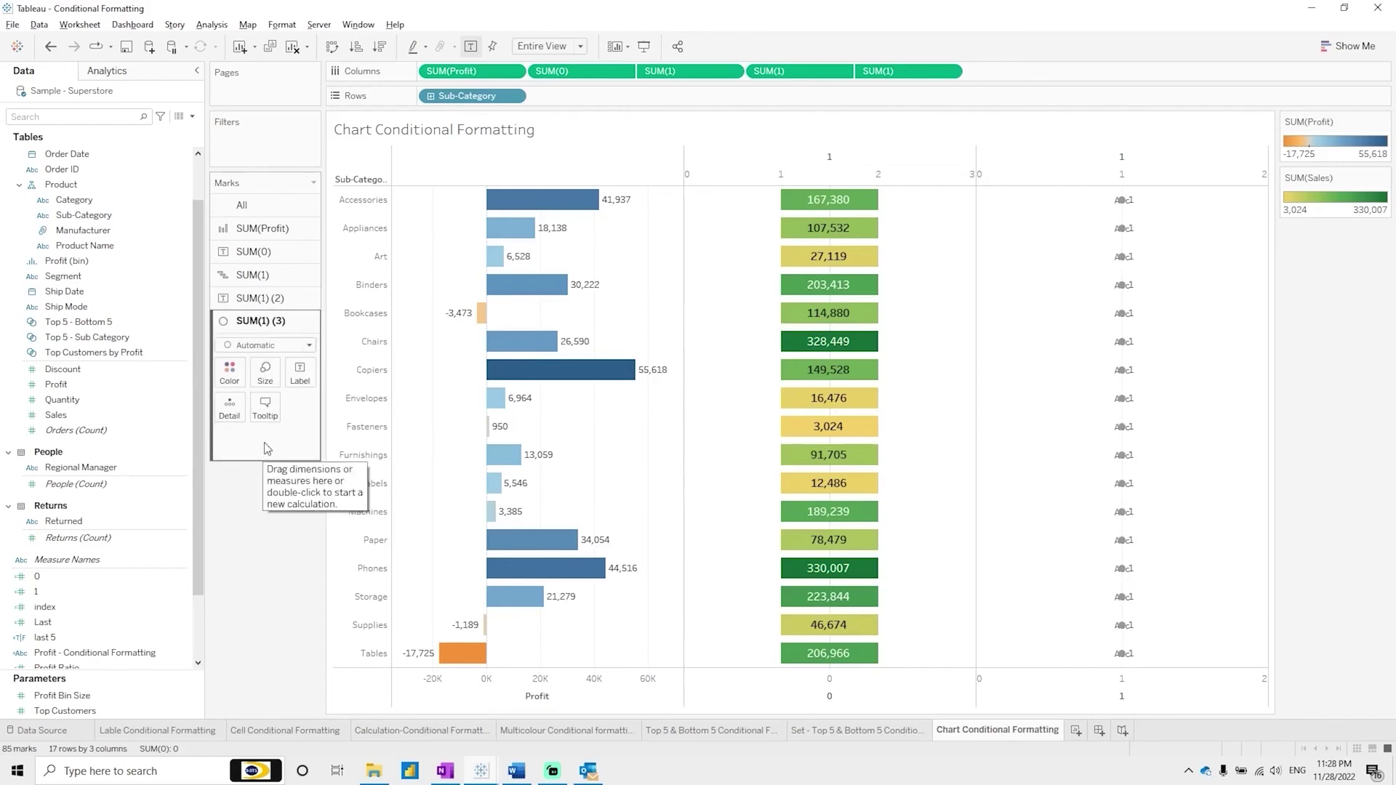
pyautogui.click(272, 345)
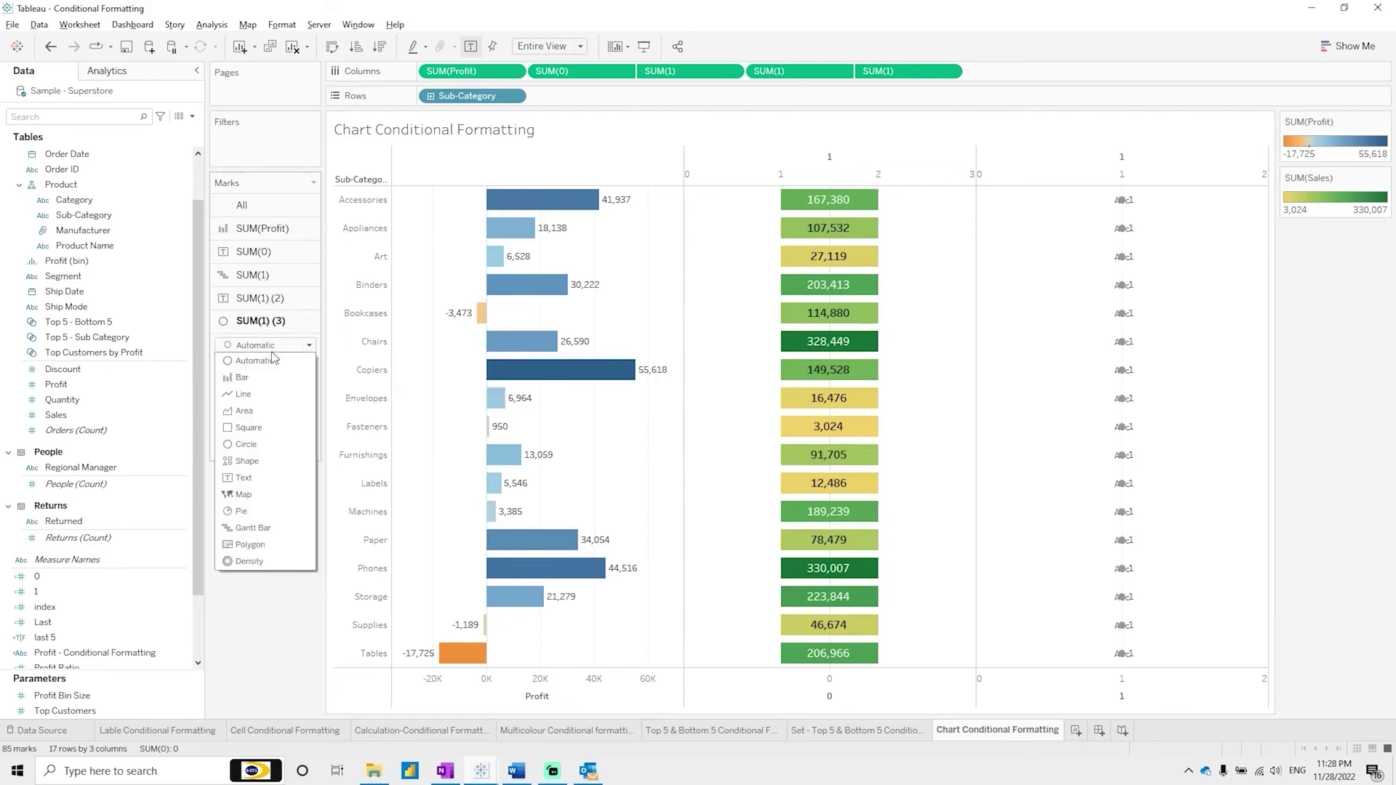
pyautogui.click(248, 461)
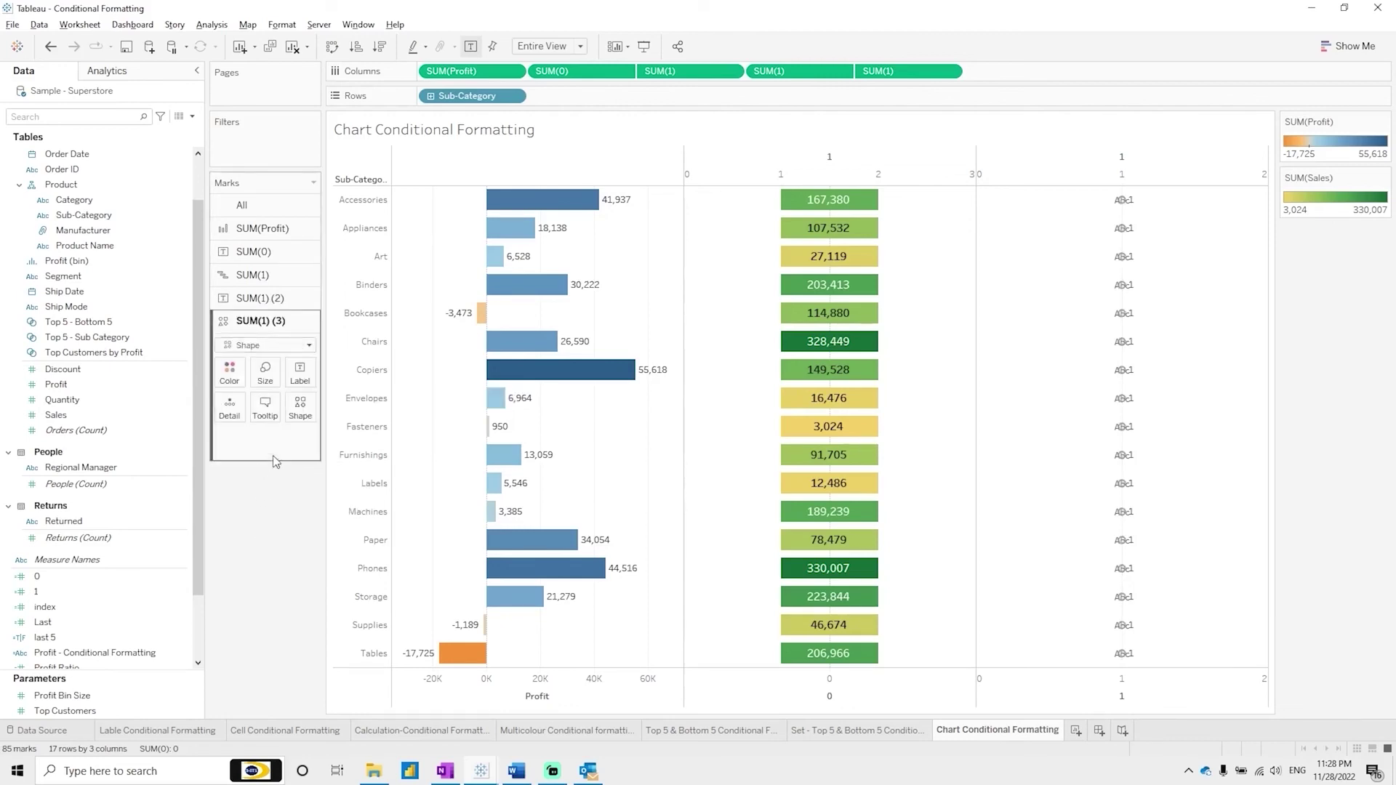
pyautogui.scroll(-5, 117, 437)
pyautogui.click(116, 429)
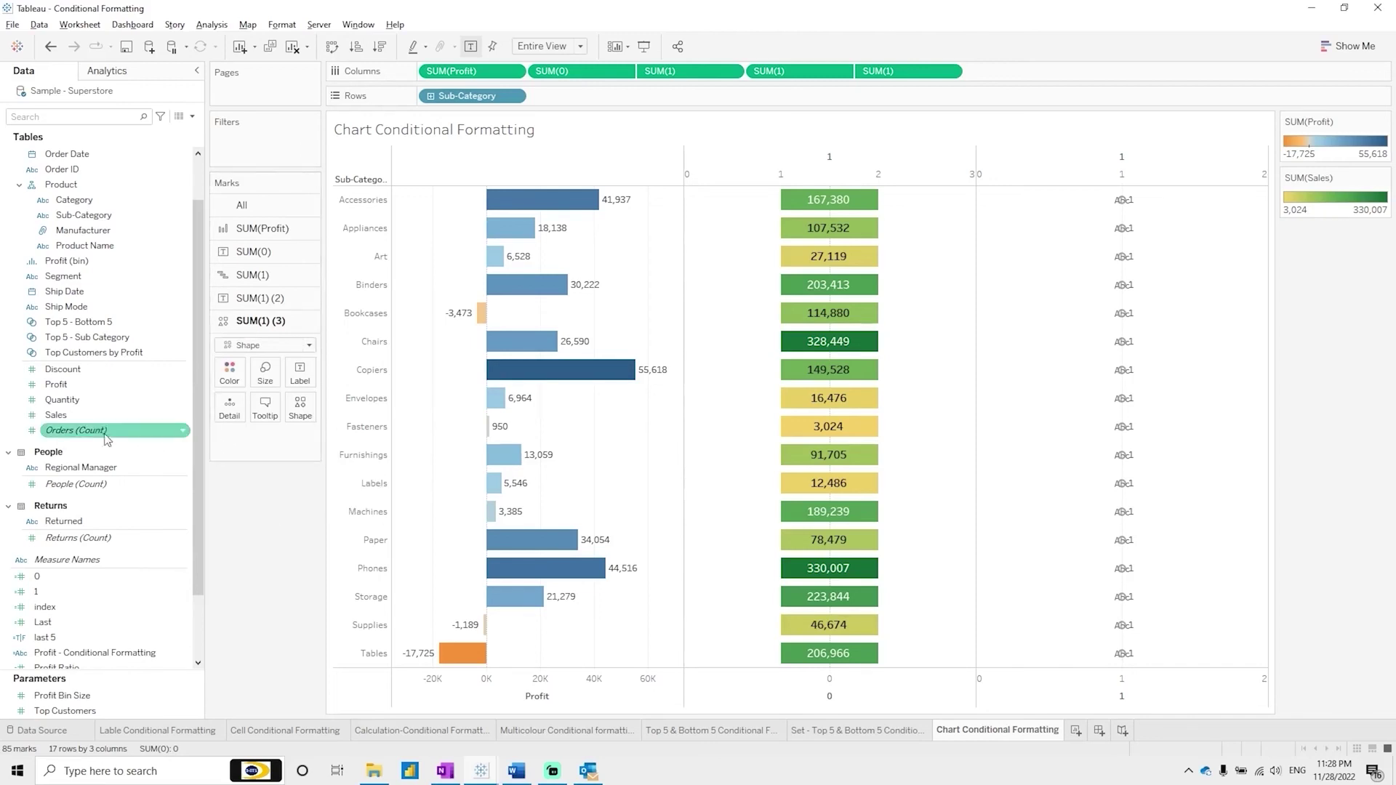
pyautogui.scroll(3, 119, 561)
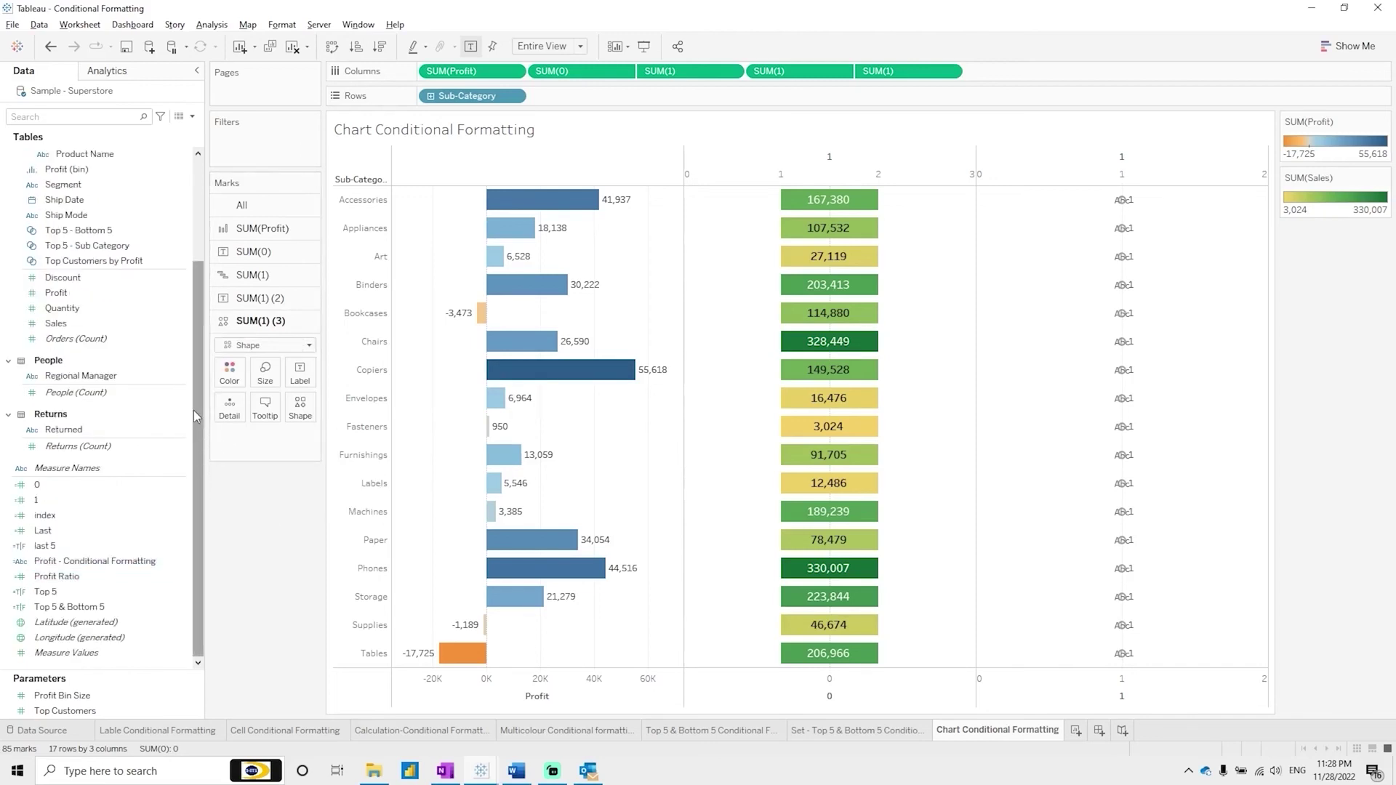
pyautogui.moveTo(95, 561); pyautogui.dragTo(305, 407)
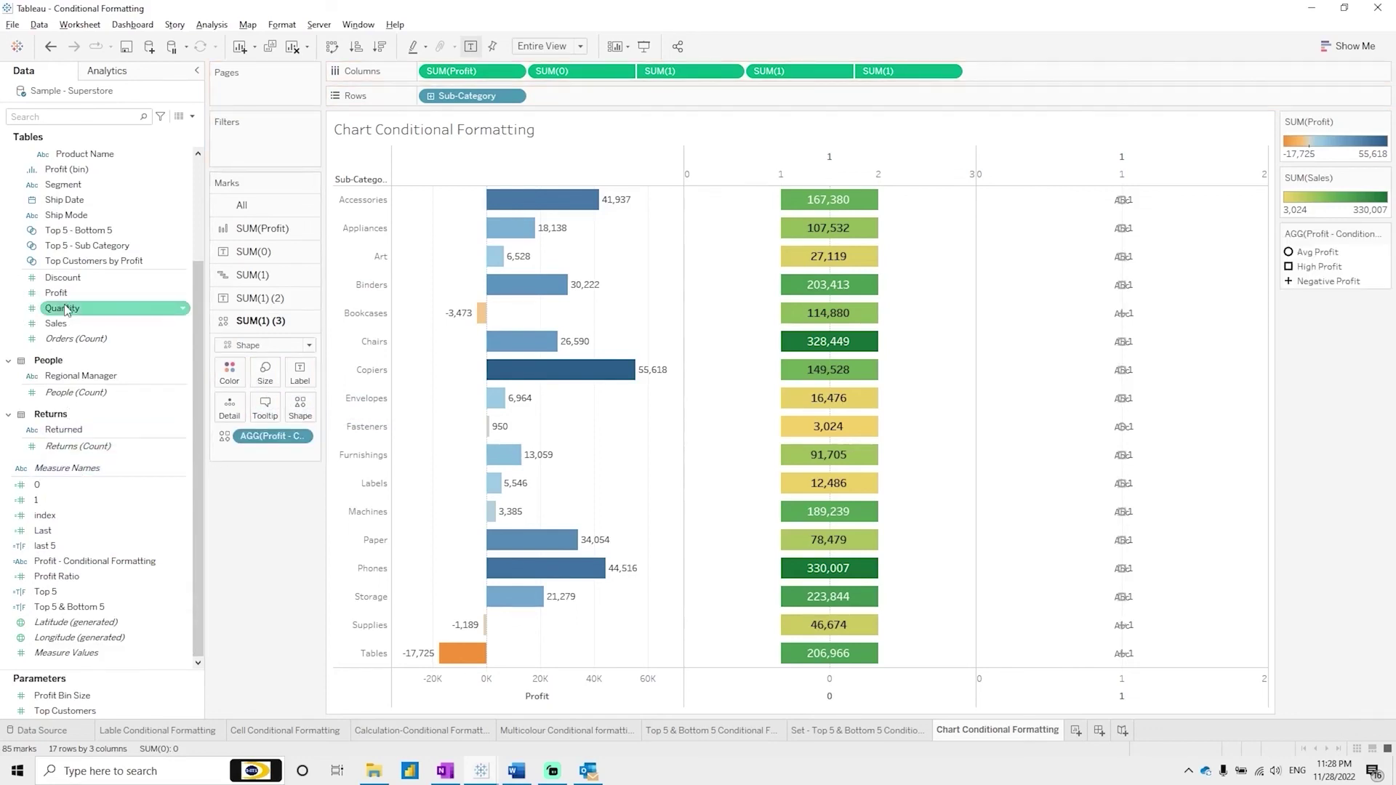
# Step: Color the SUM(1) (3) shapes by Profit - Conditional Formatting and label them with Profit
pyautogui.moveTo(57, 292); pyautogui.dragTo(230, 384)
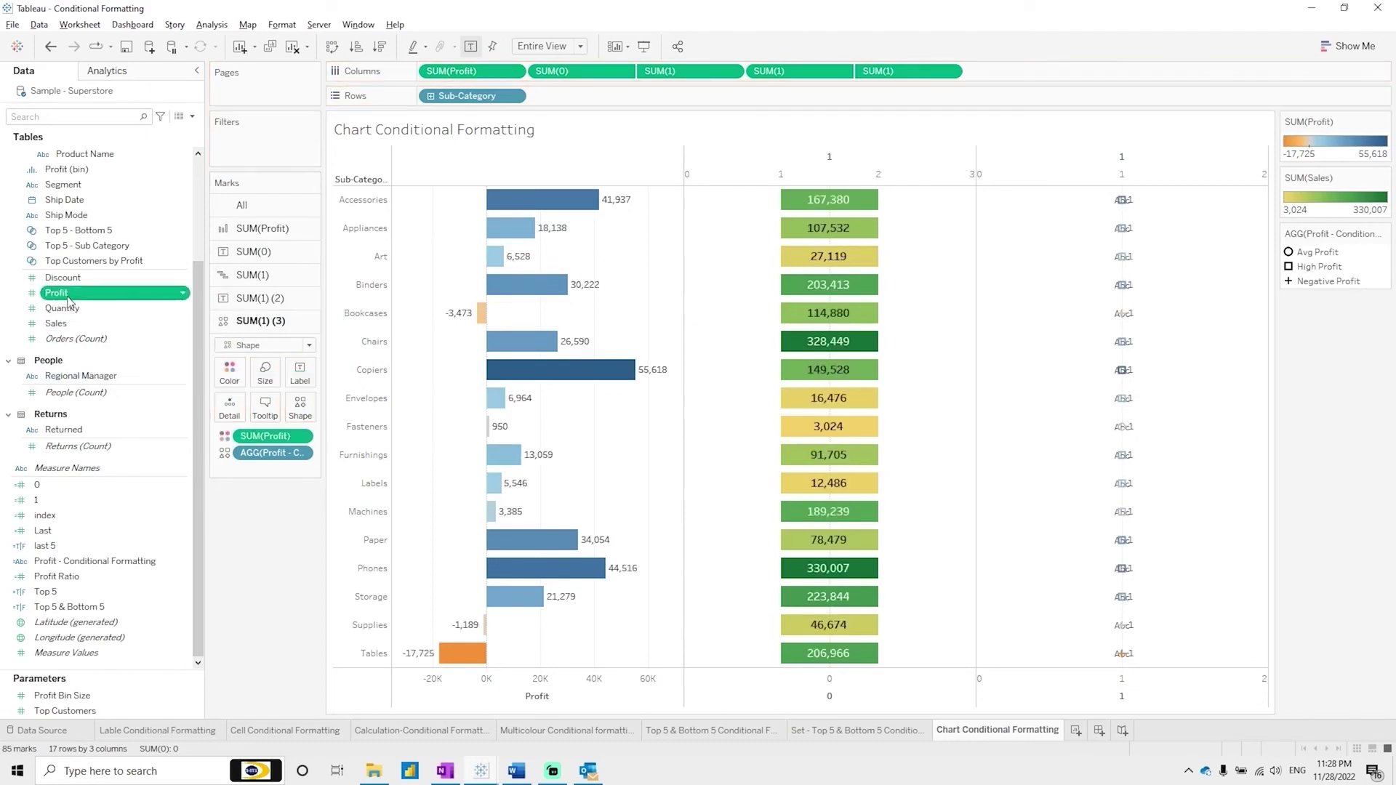
pyautogui.click(73, 568)
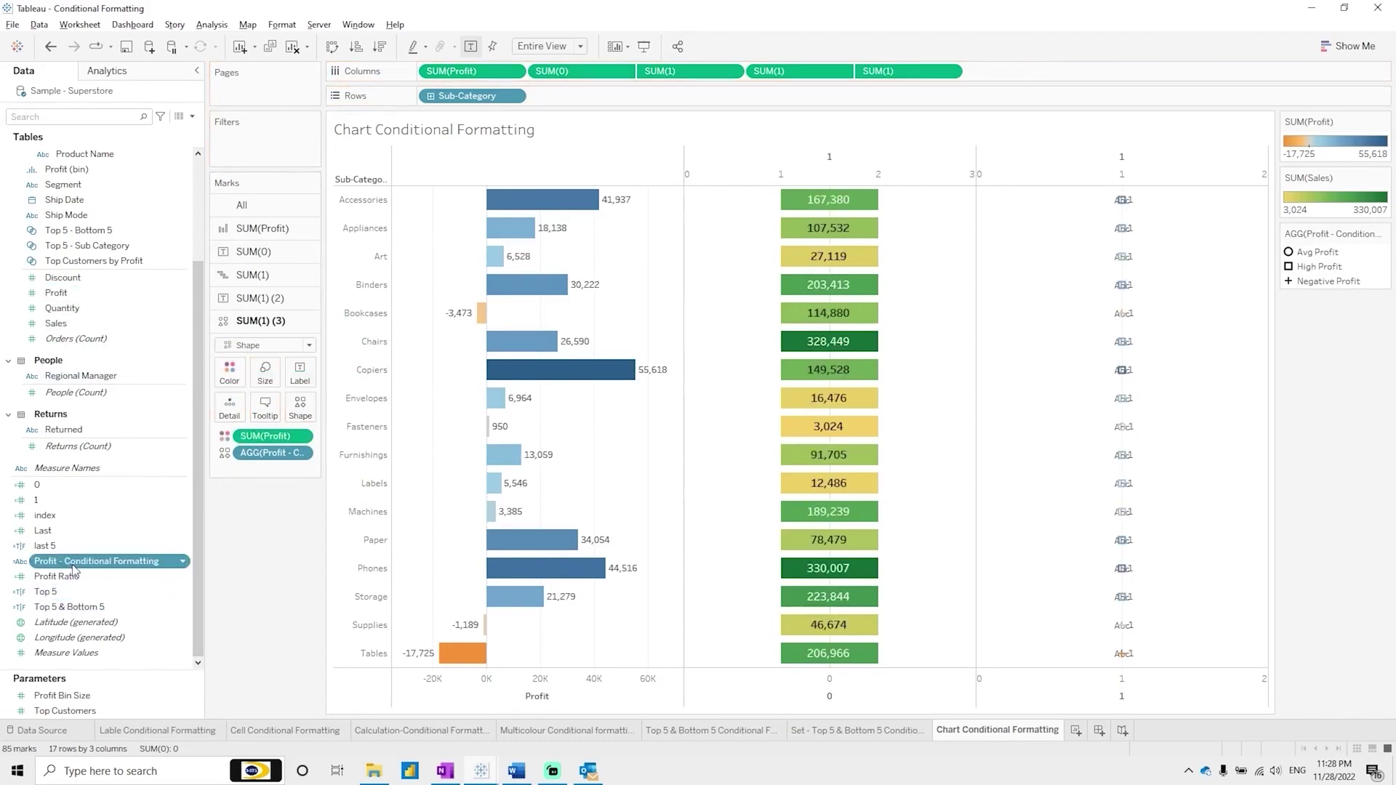
pyautogui.moveTo(80, 568); pyautogui.dragTo(229, 373)
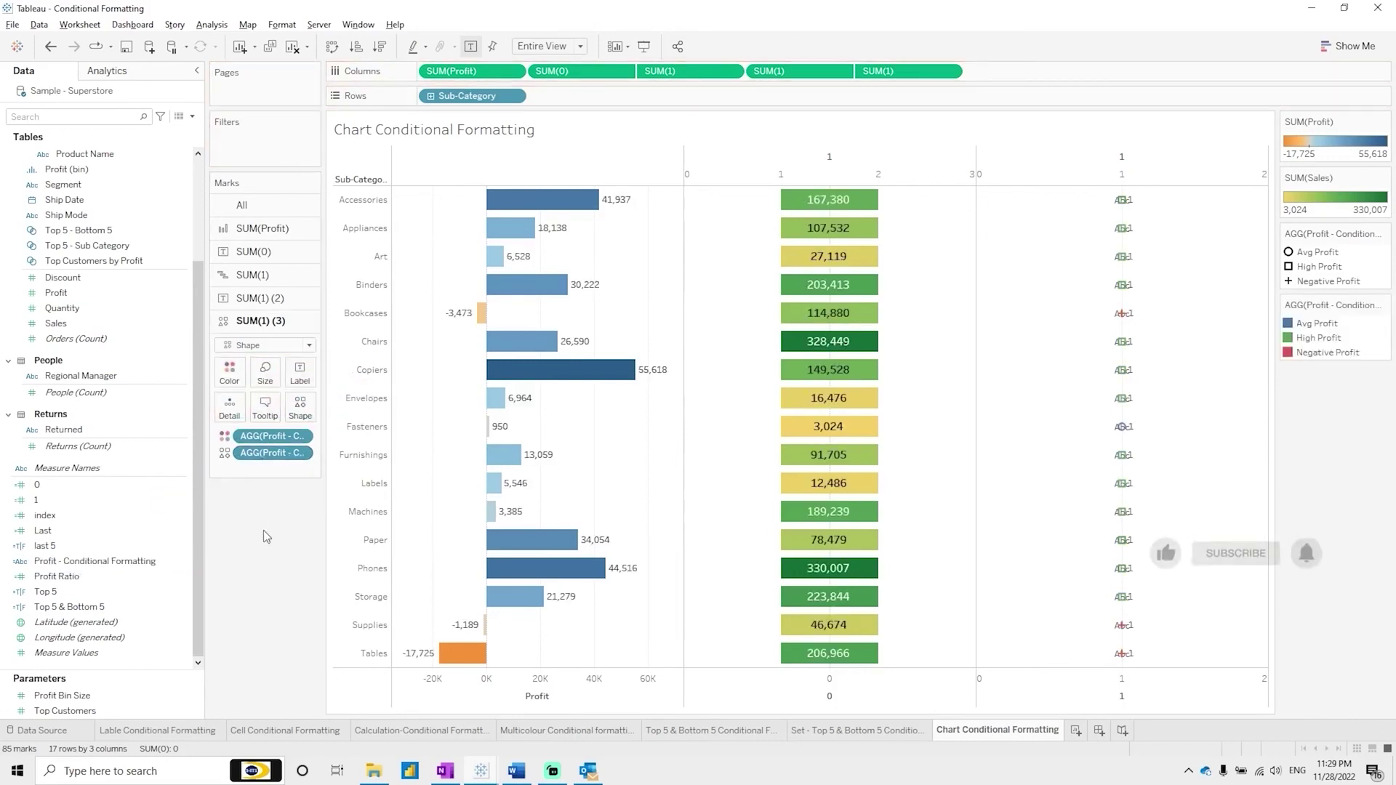
pyautogui.moveTo(73, 295); pyautogui.dragTo(300, 374)
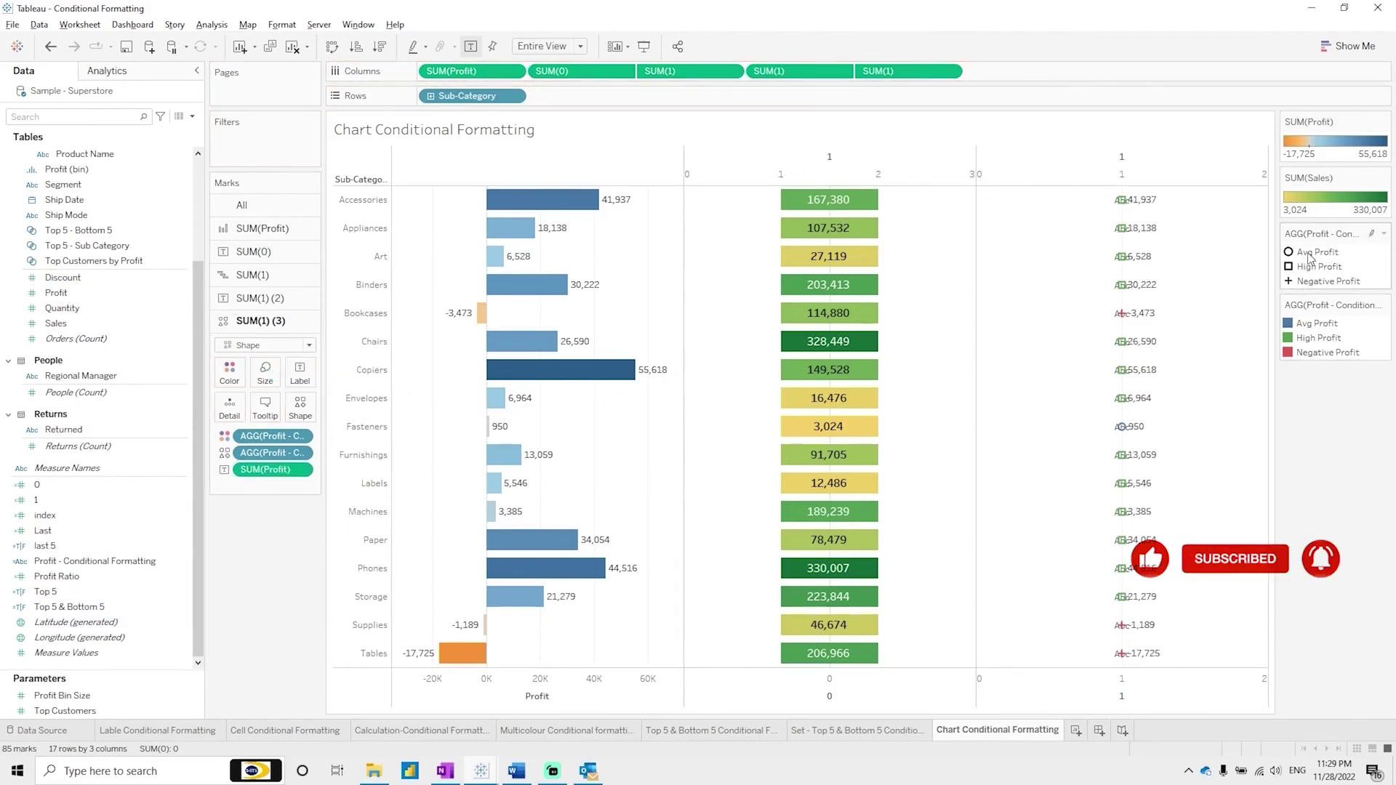
# Step: Hide the SUM(1) (2) text marks by setting their opacity to 0% and reducing their size to the minimum
pyautogui.click(262, 300)
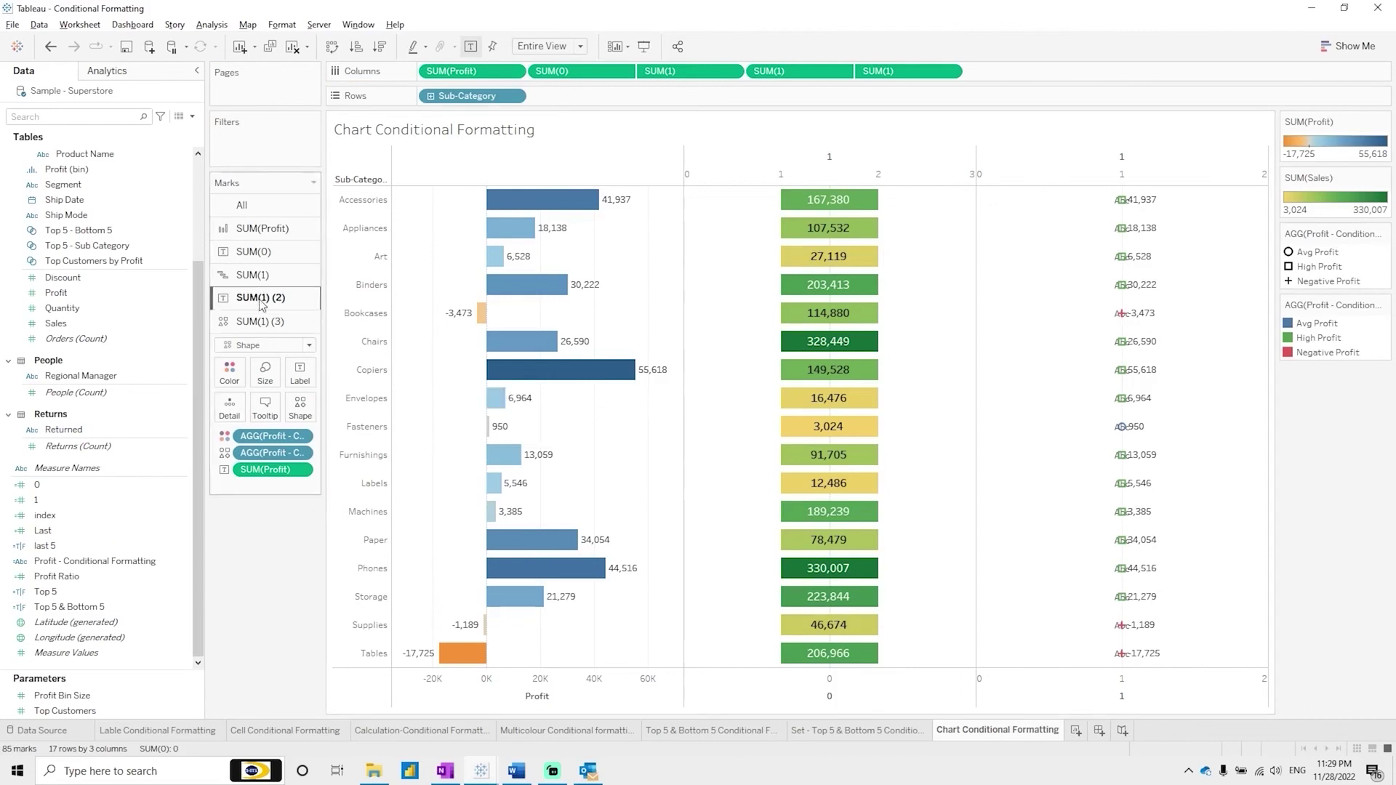
pyautogui.click(230, 348)
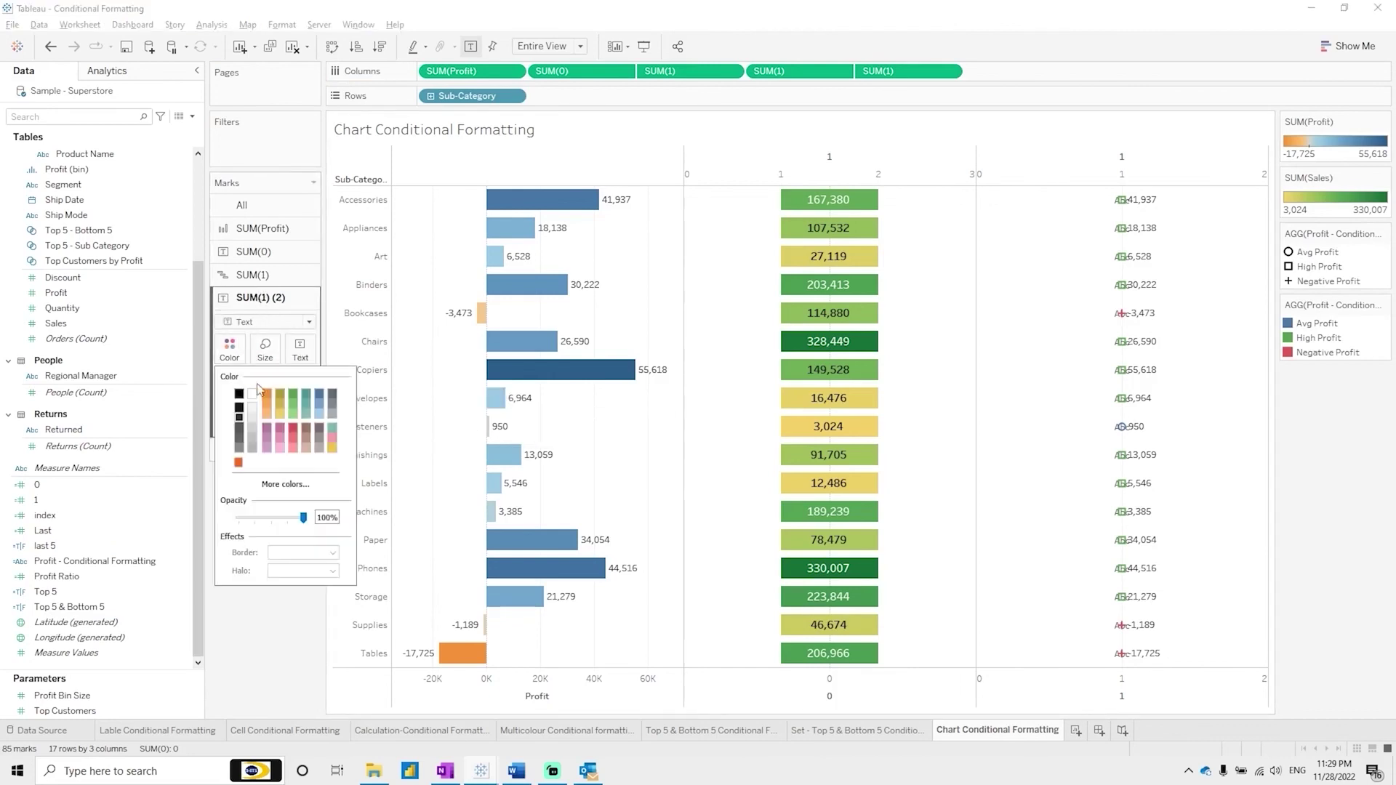
pyautogui.moveTo(263, 519); pyautogui.dragTo(220, 523)
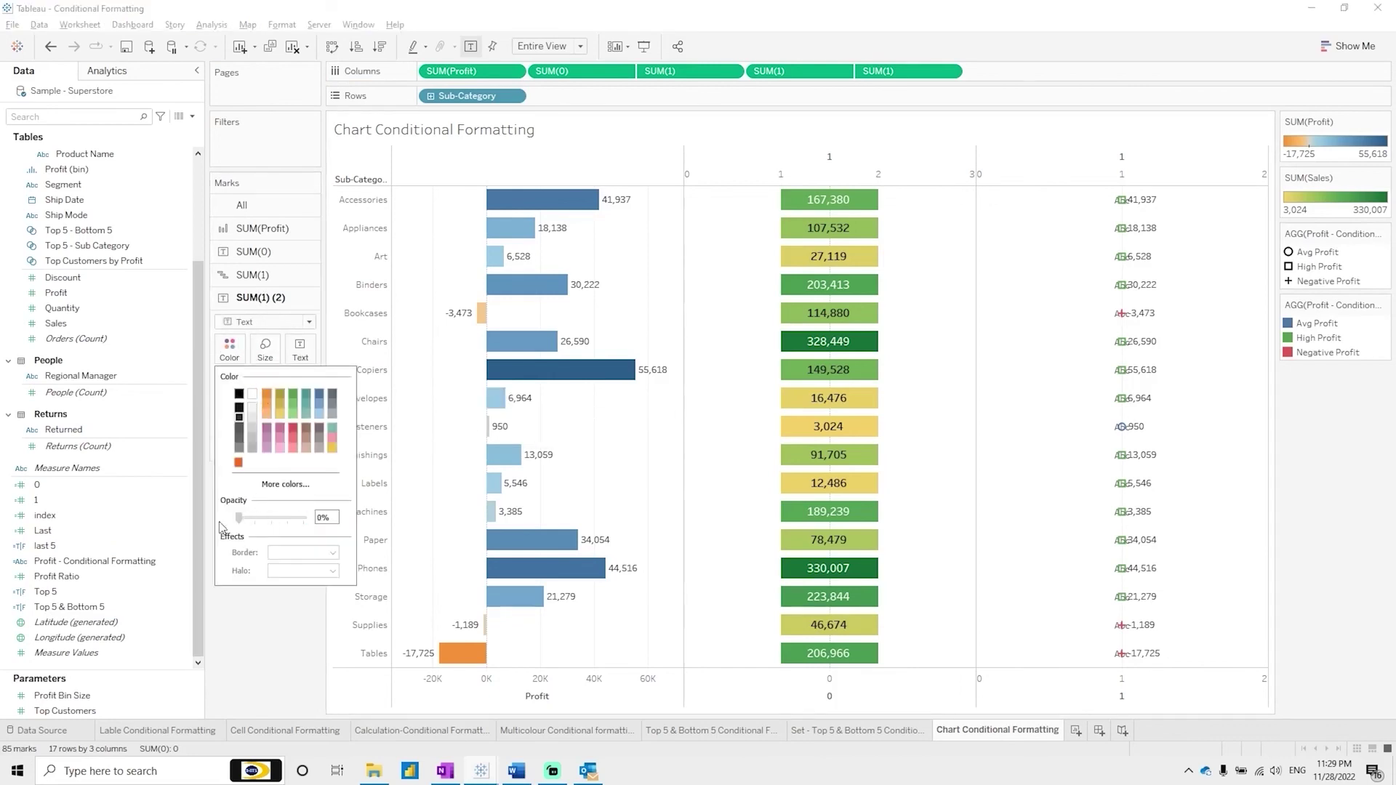
pyautogui.click(269, 640)
pyautogui.click(265, 347)
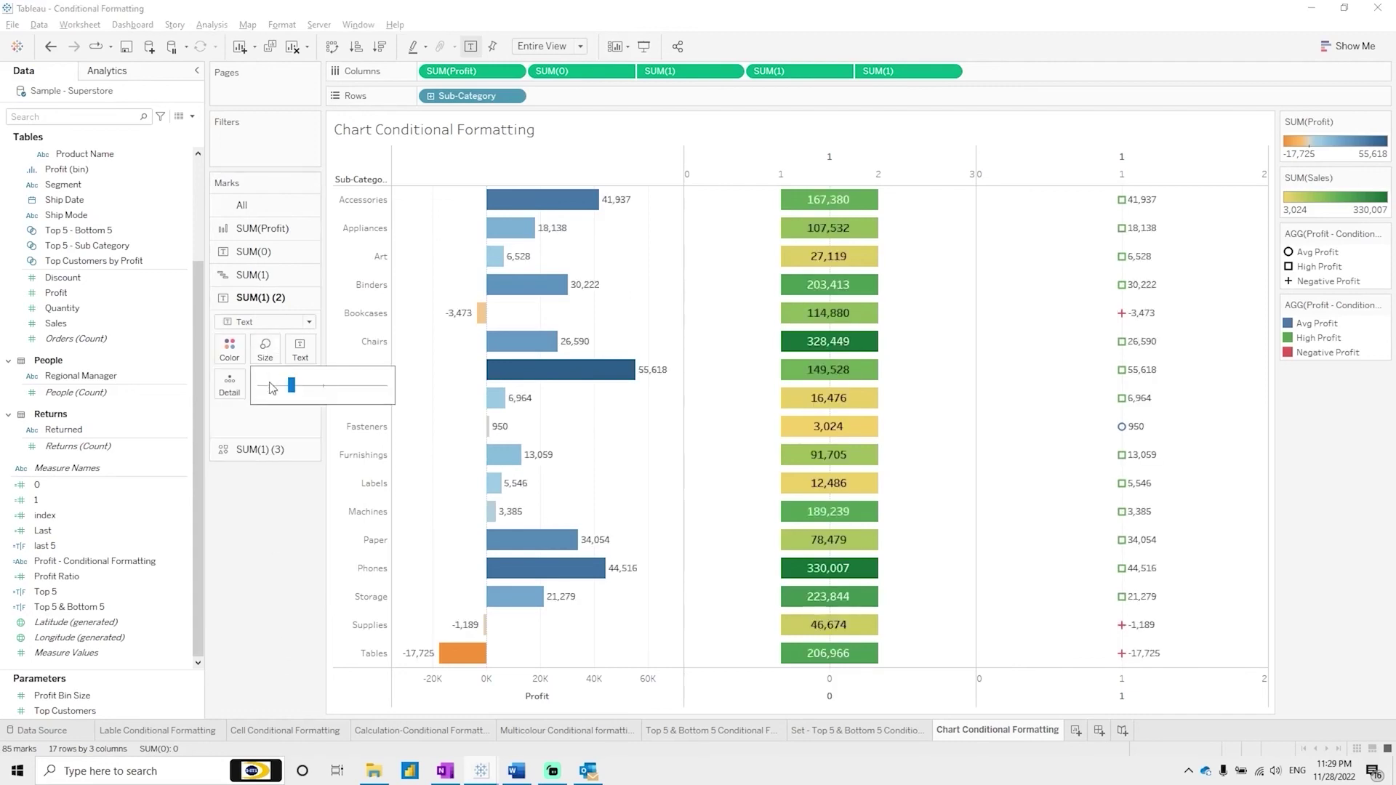
pyautogui.moveTo(290, 387); pyautogui.dragTo(243, 396)
pyautogui.click(251, 510)
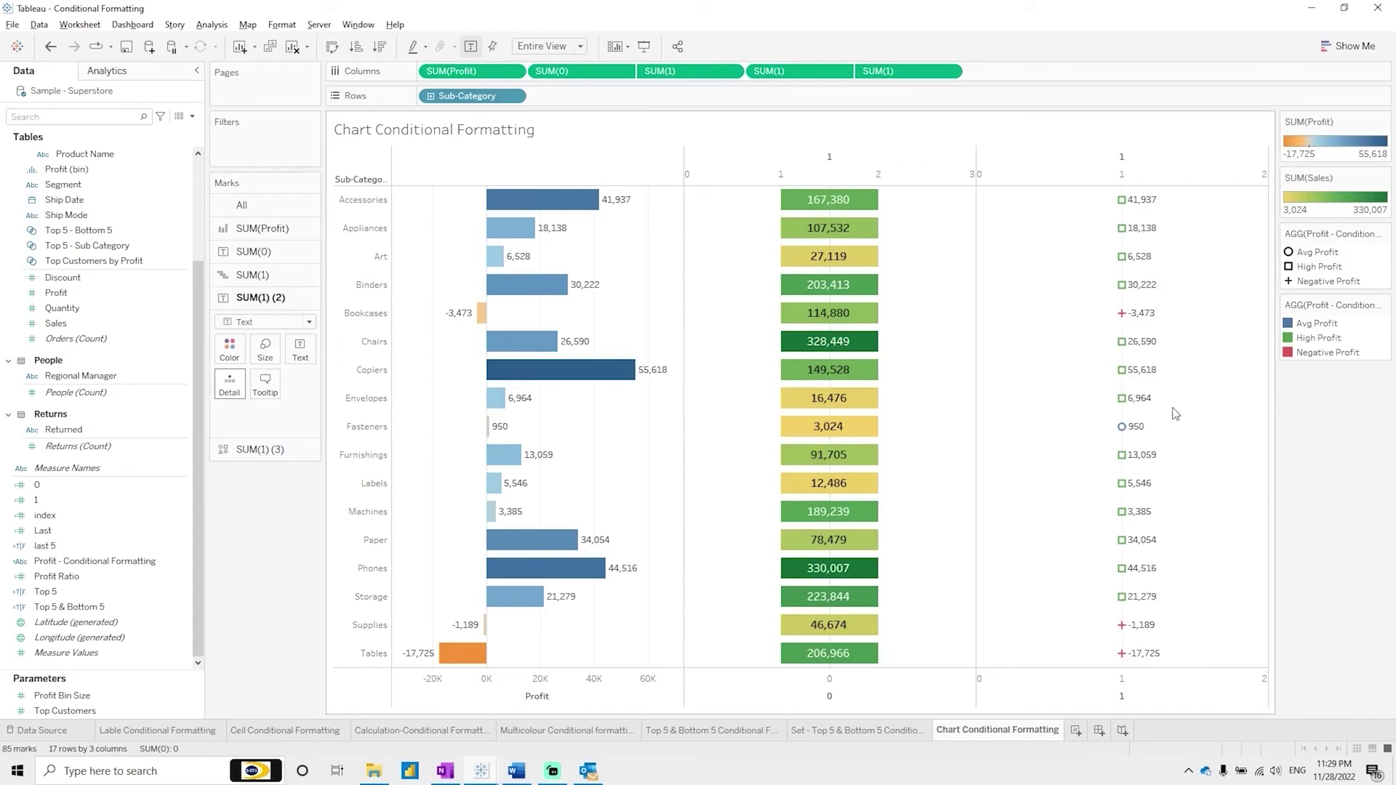
# Step: Align the Profit labels of the SUM(1) (3) shapes horizontally to the right
pyautogui.click(283, 451)
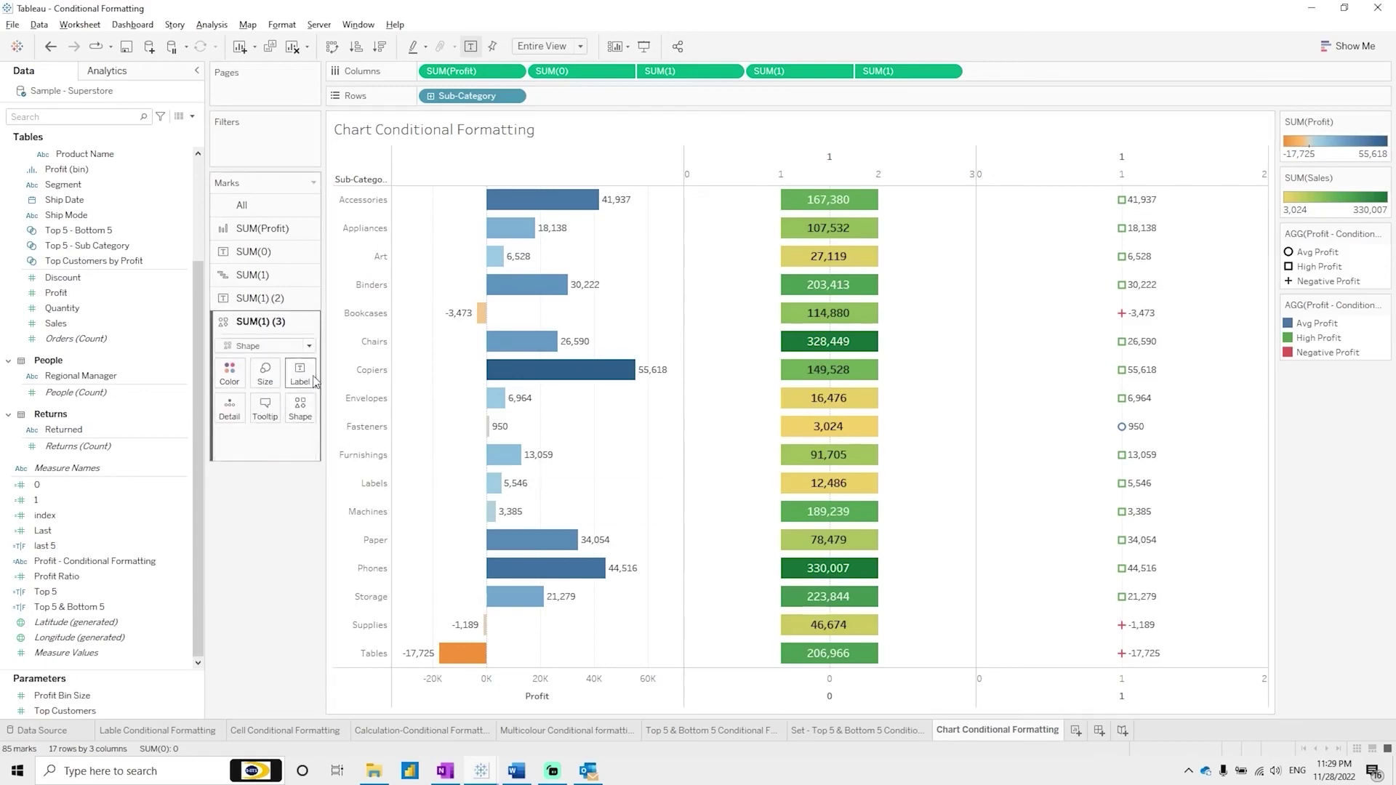
pyautogui.click(301, 374)
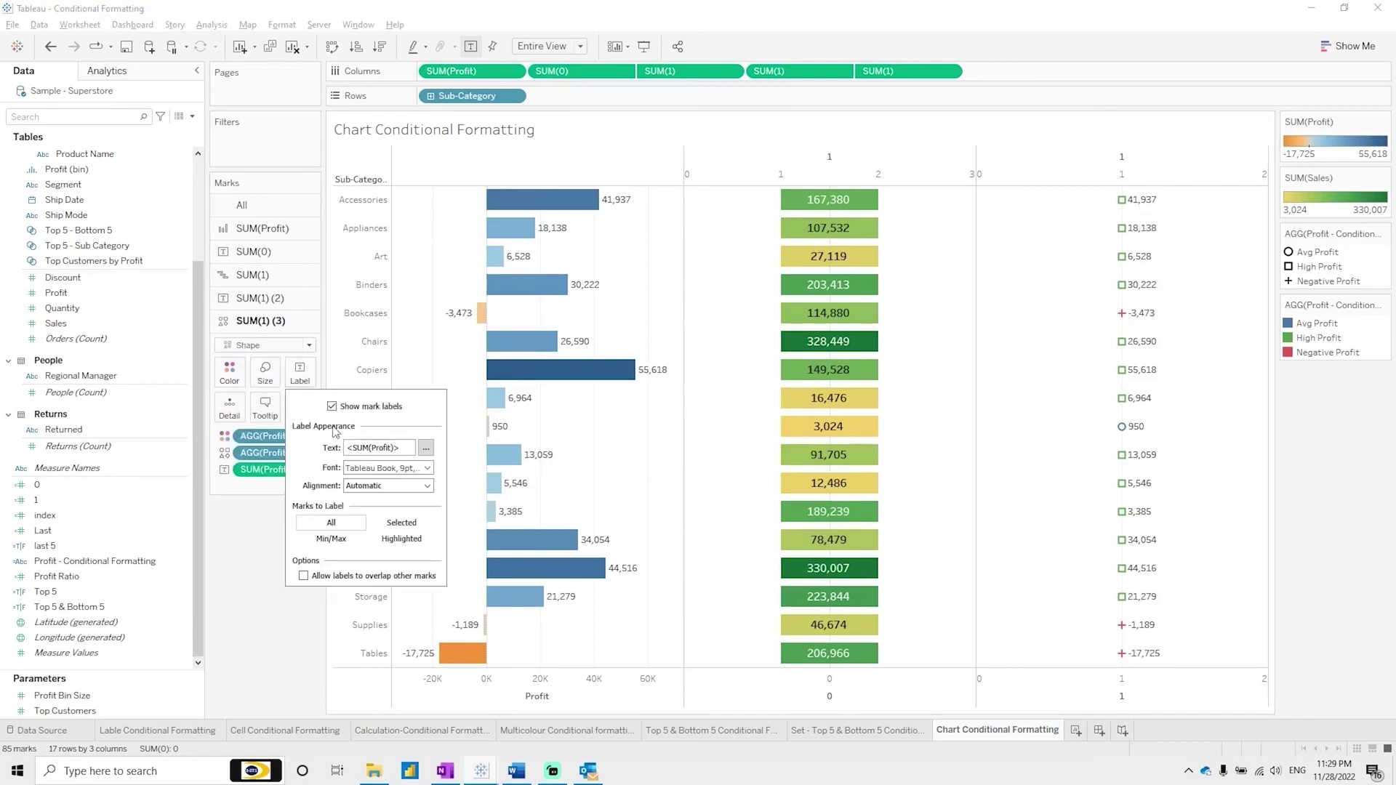
pyautogui.click(392, 486)
pyautogui.click(380, 544)
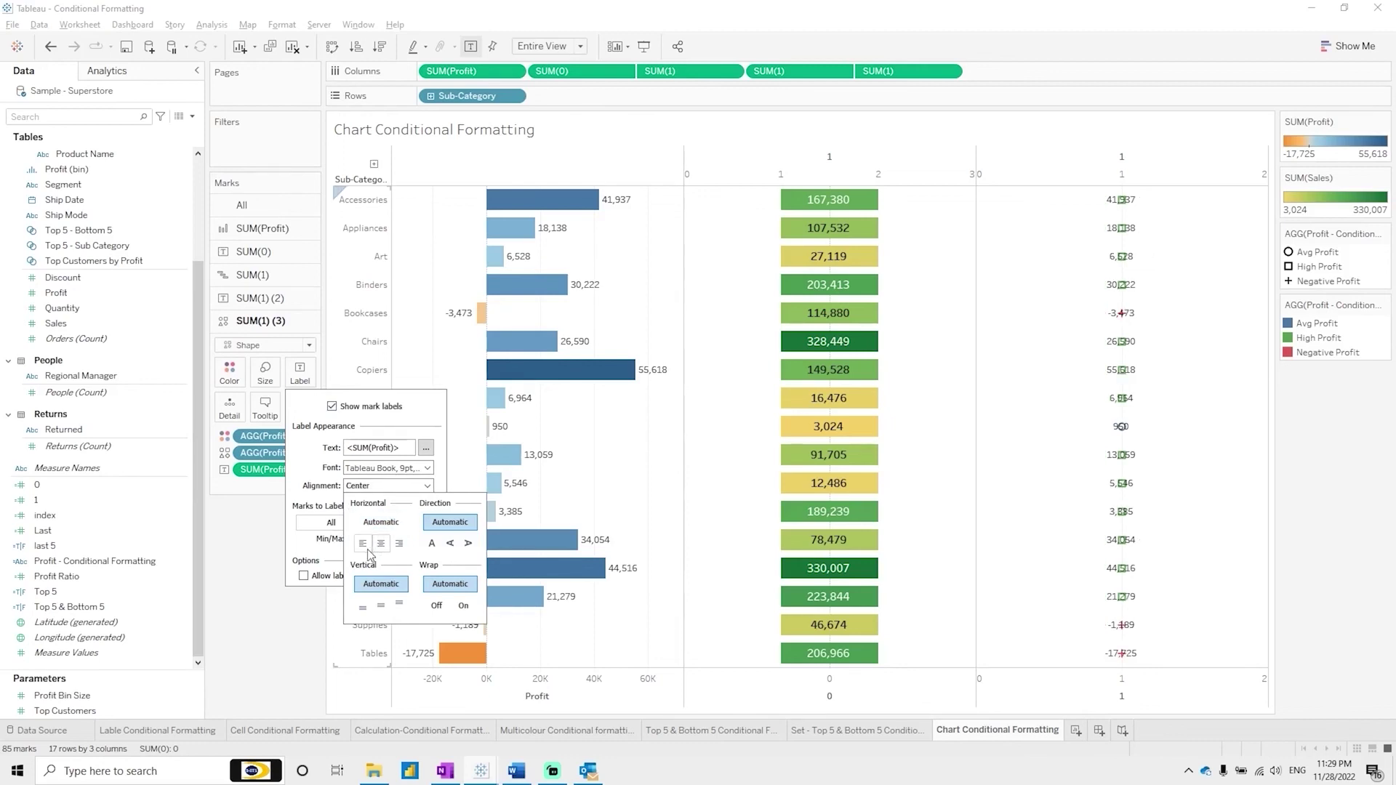
pyautogui.click(399, 544)
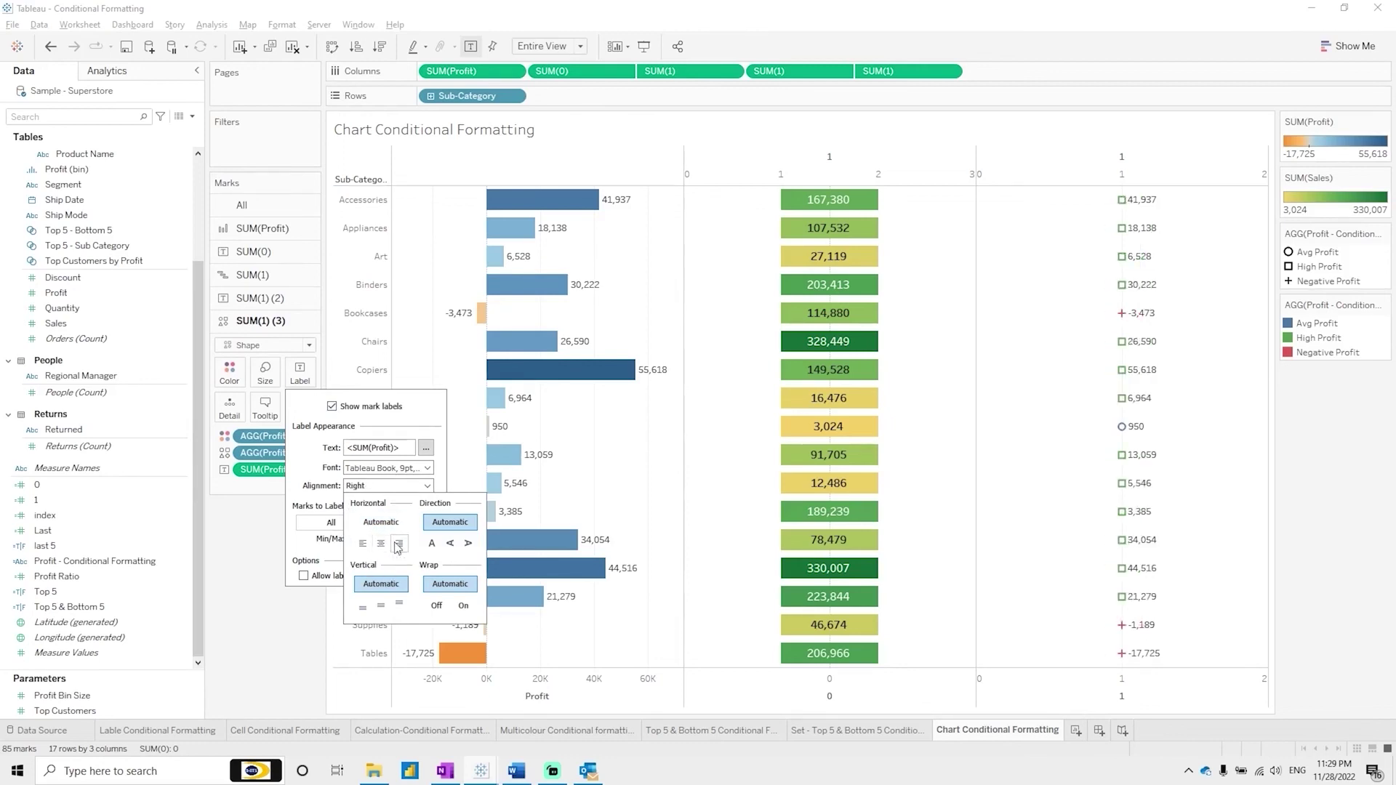
pyautogui.click(1190, 389)
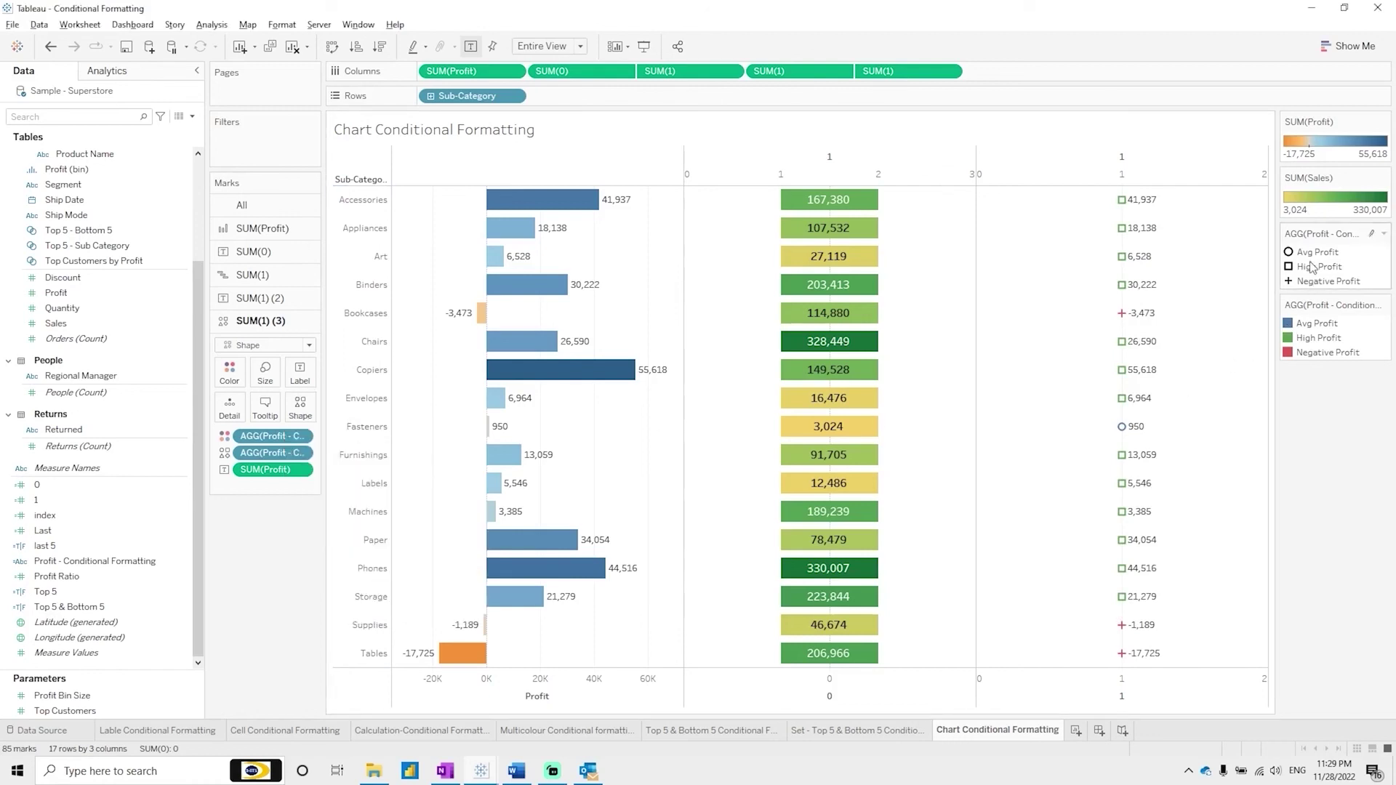
# Step: Edit the Profit - Conditional Formatting shapes using the Arrows palette and assign the blue up-right arrow to Avg Profit
pyautogui.moveTo(259, 442)
pyautogui.mouseDown()
pyautogui.moveTo(240, 378)
pyautogui.moveTo(262, 436)
pyautogui.mouseUp()
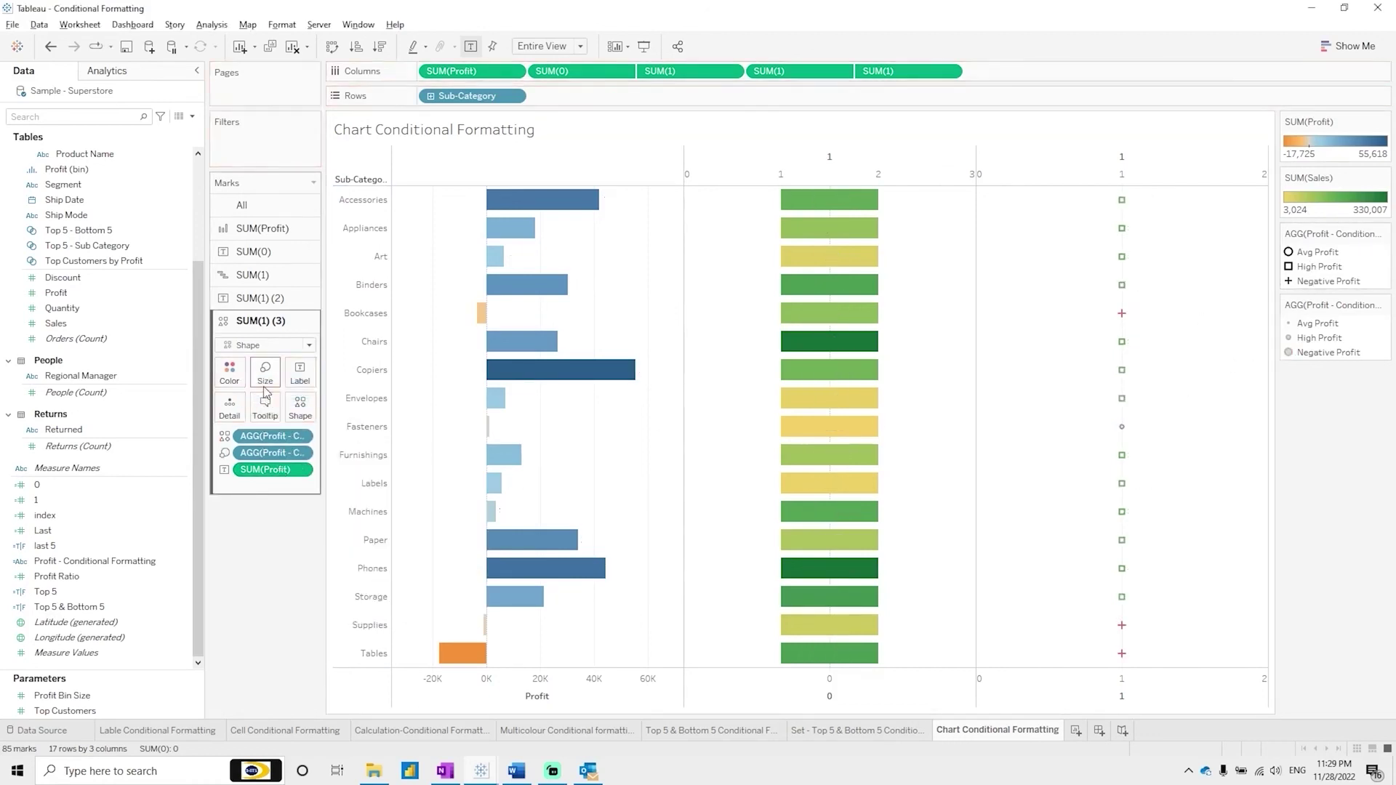
pyautogui.rightClick(1302, 270)
pyautogui.click(1209, 290)
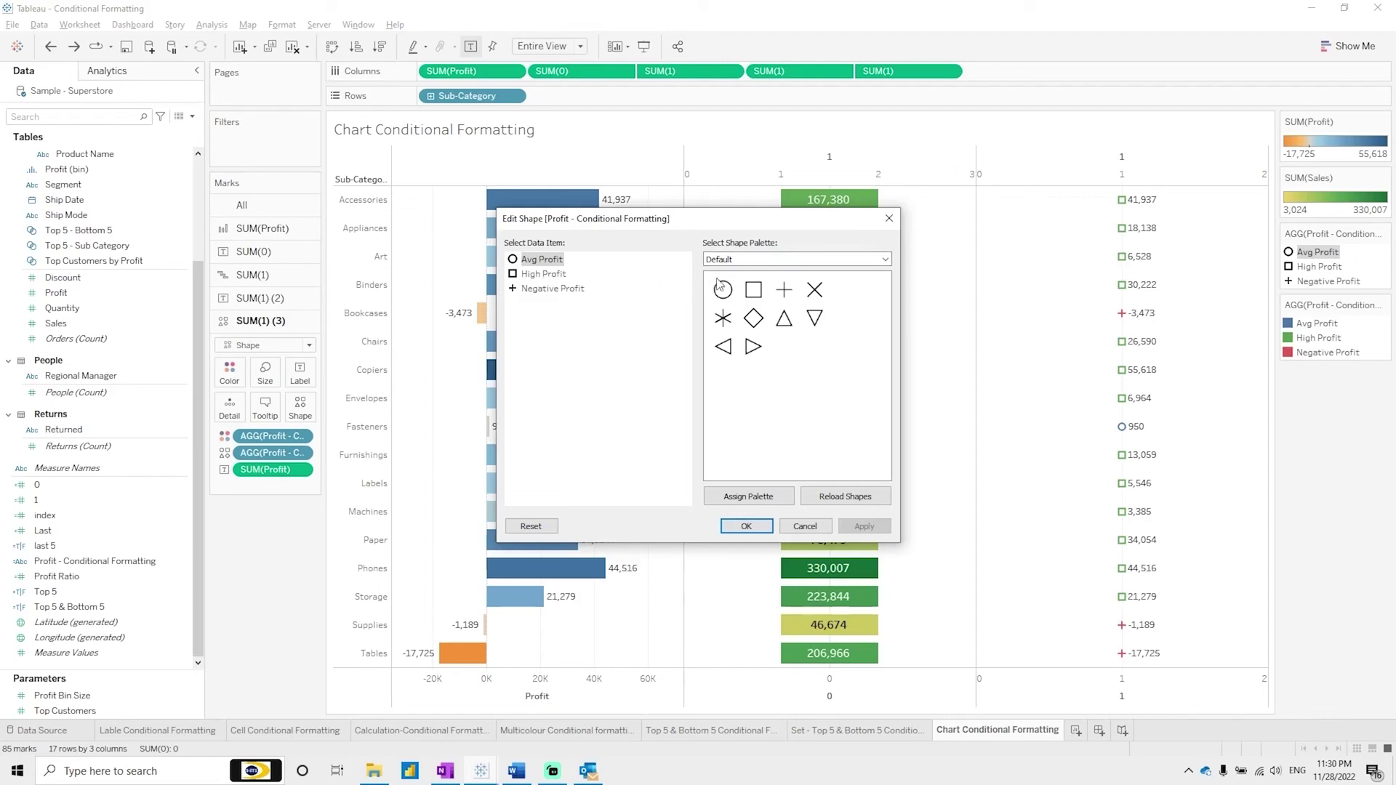
pyautogui.click(760, 261)
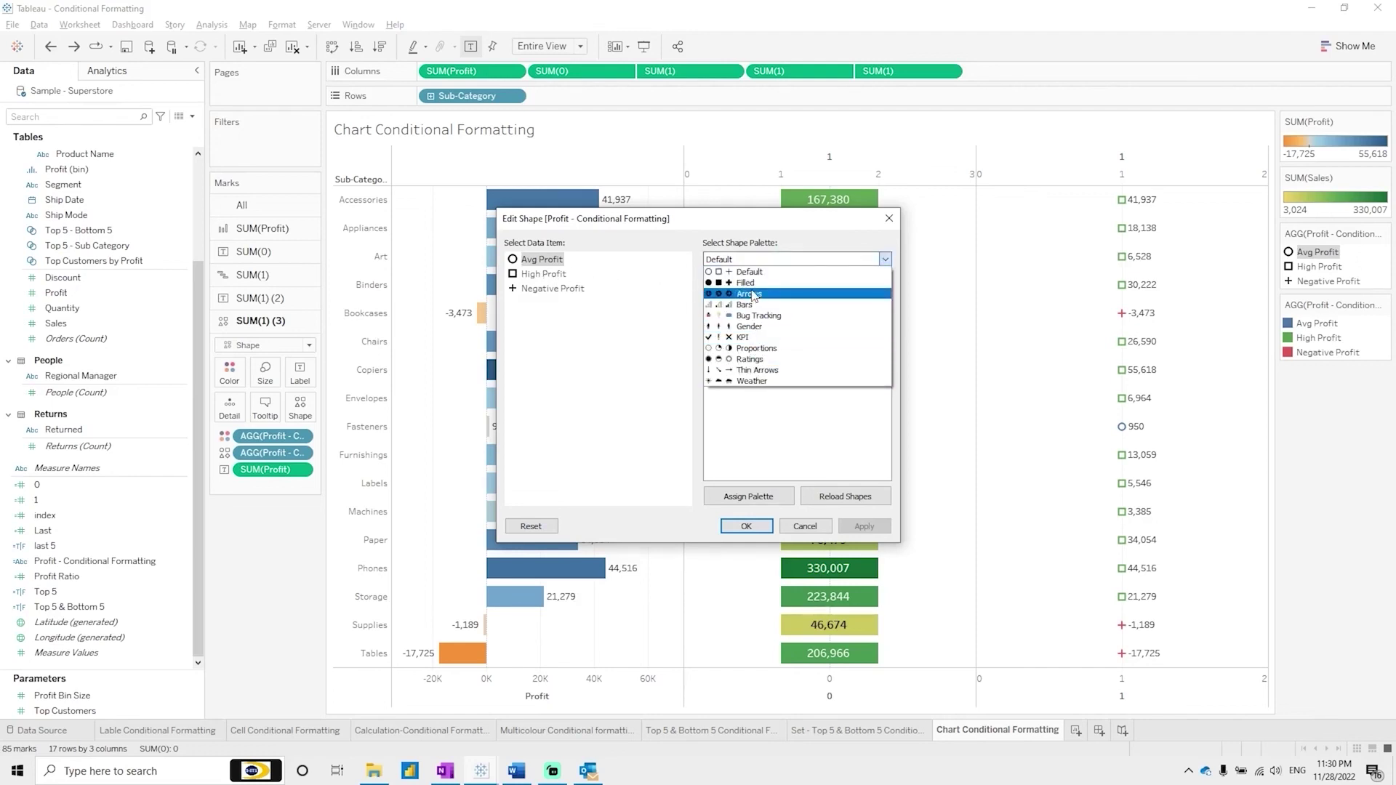
pyautogui.click(753, 295)
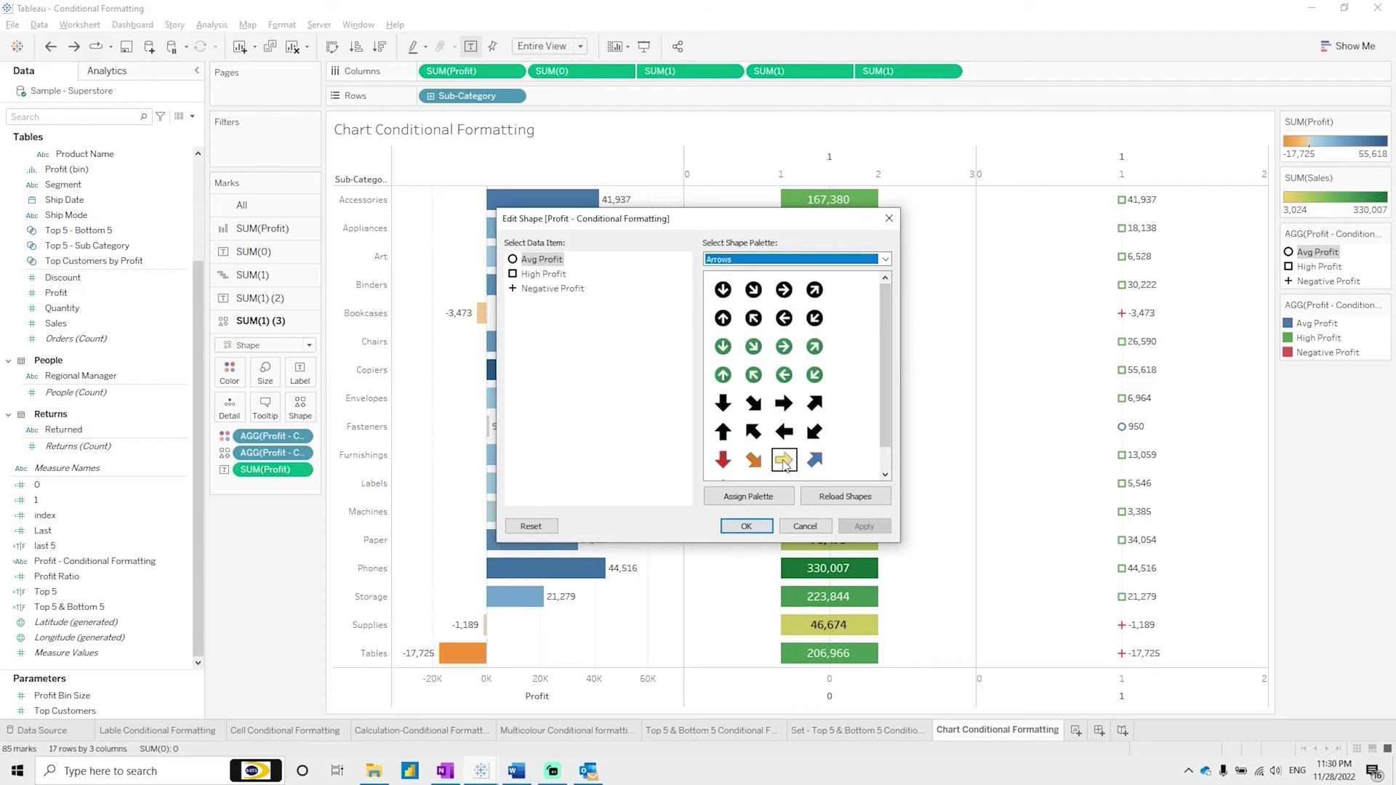
pyautogui.click(815, 460)
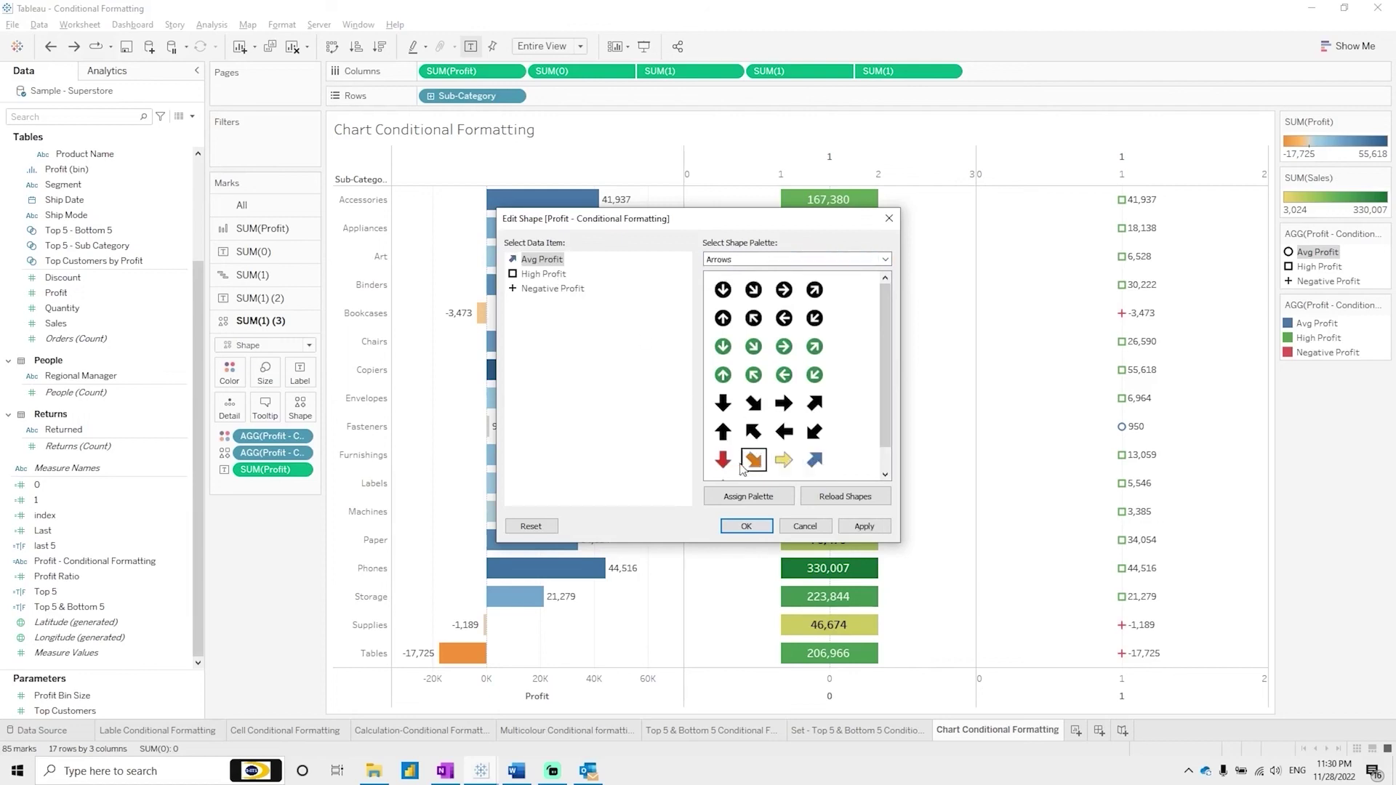
# Step: Assign the green up arrow to High Profit and the red down arrow to Negative Profit
pyautogui.click(554, 278)
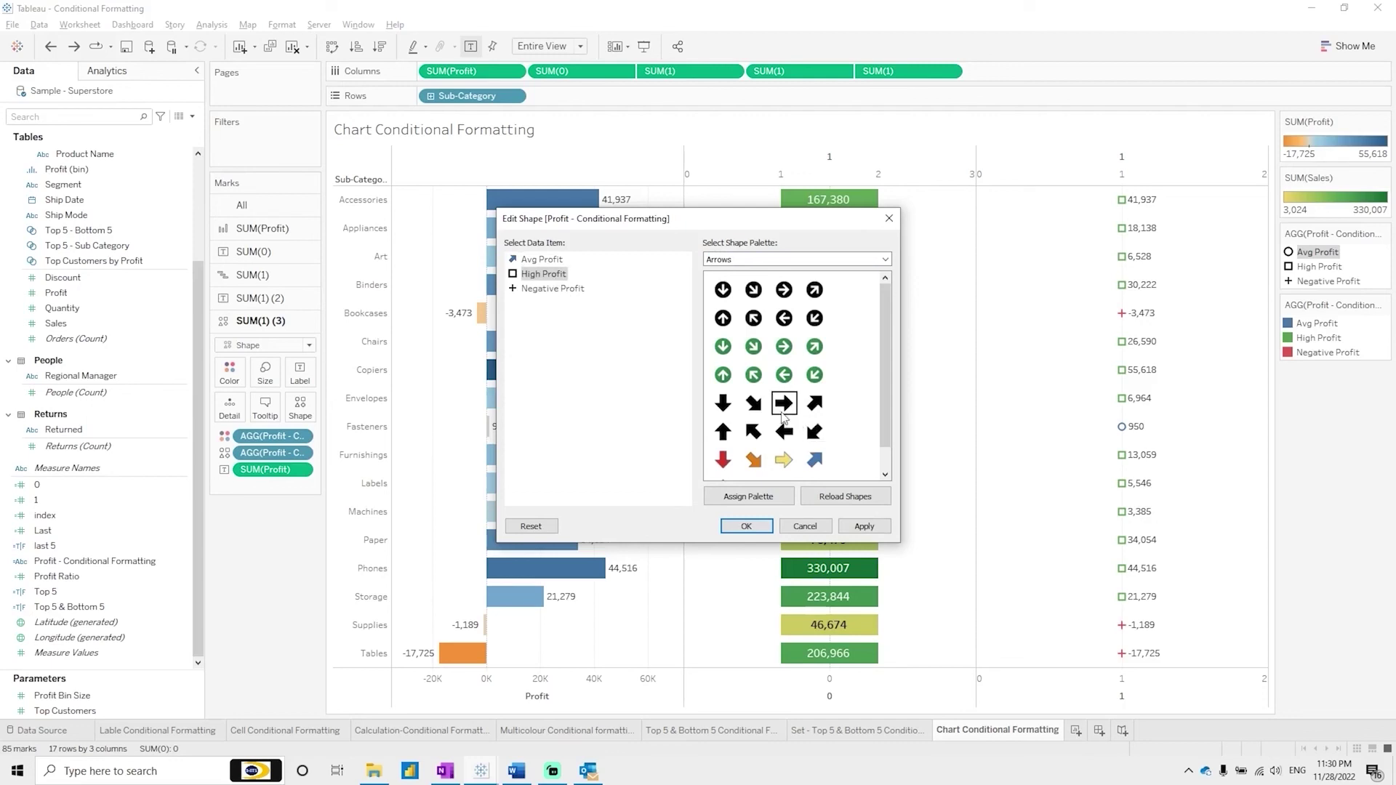
pyautogui.scroll(-1, 784, 404)
pyautogui.click(722, 462)
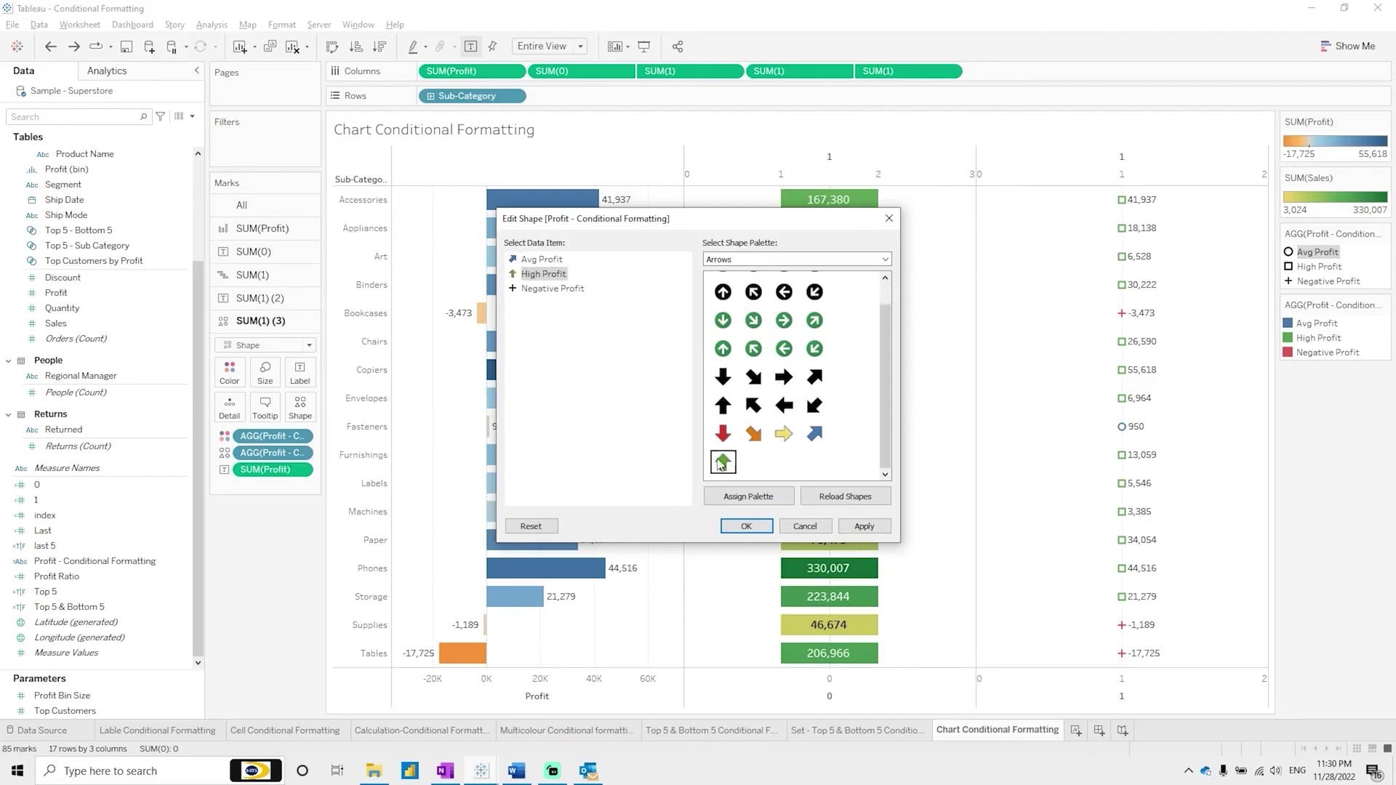
pyautogui.click(553, 288)
pyautogui.click(722, 434)
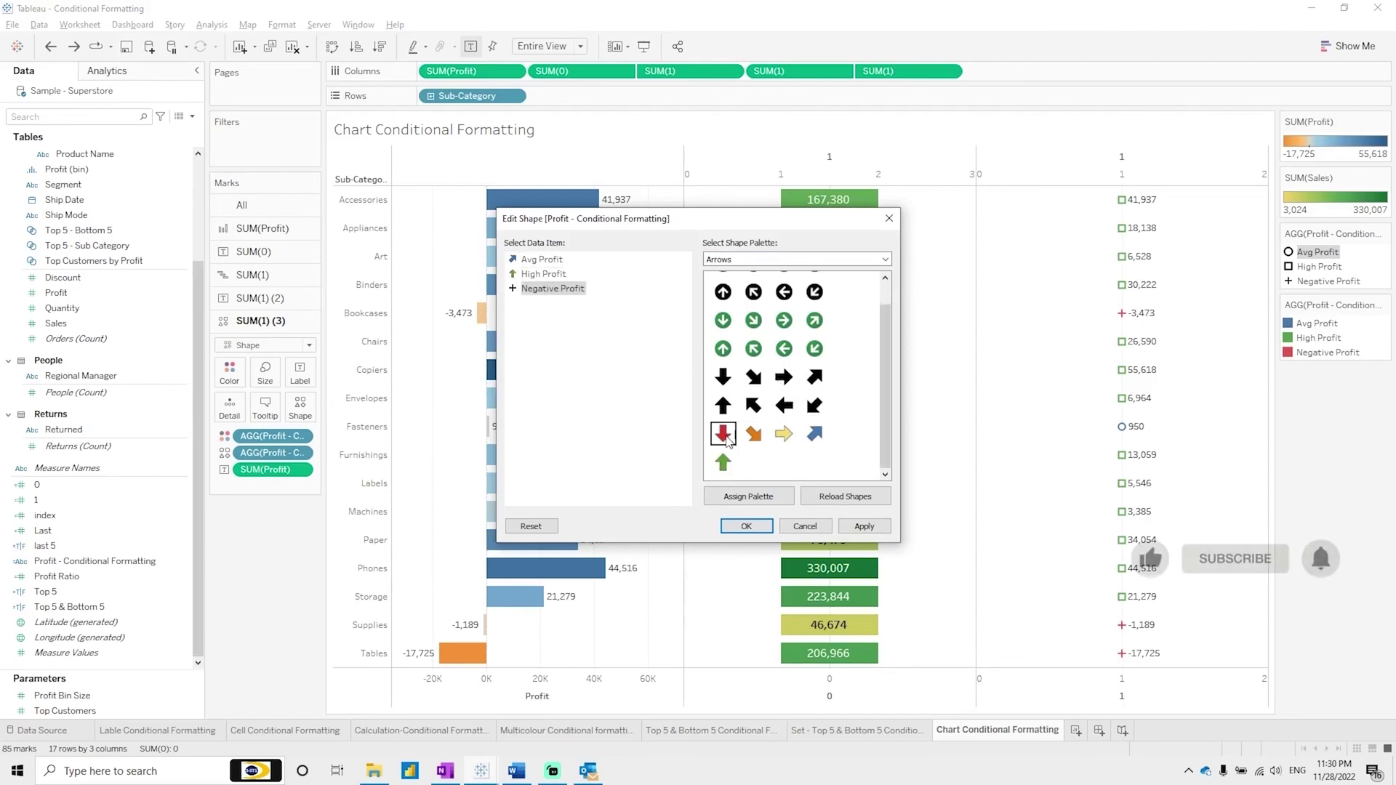
# Step: Reassign Avg Profit to the yellow right-pointing arrow and apply the shape assignments
pyautogui.click(542, 260)
pyautogui.click(783, 434)
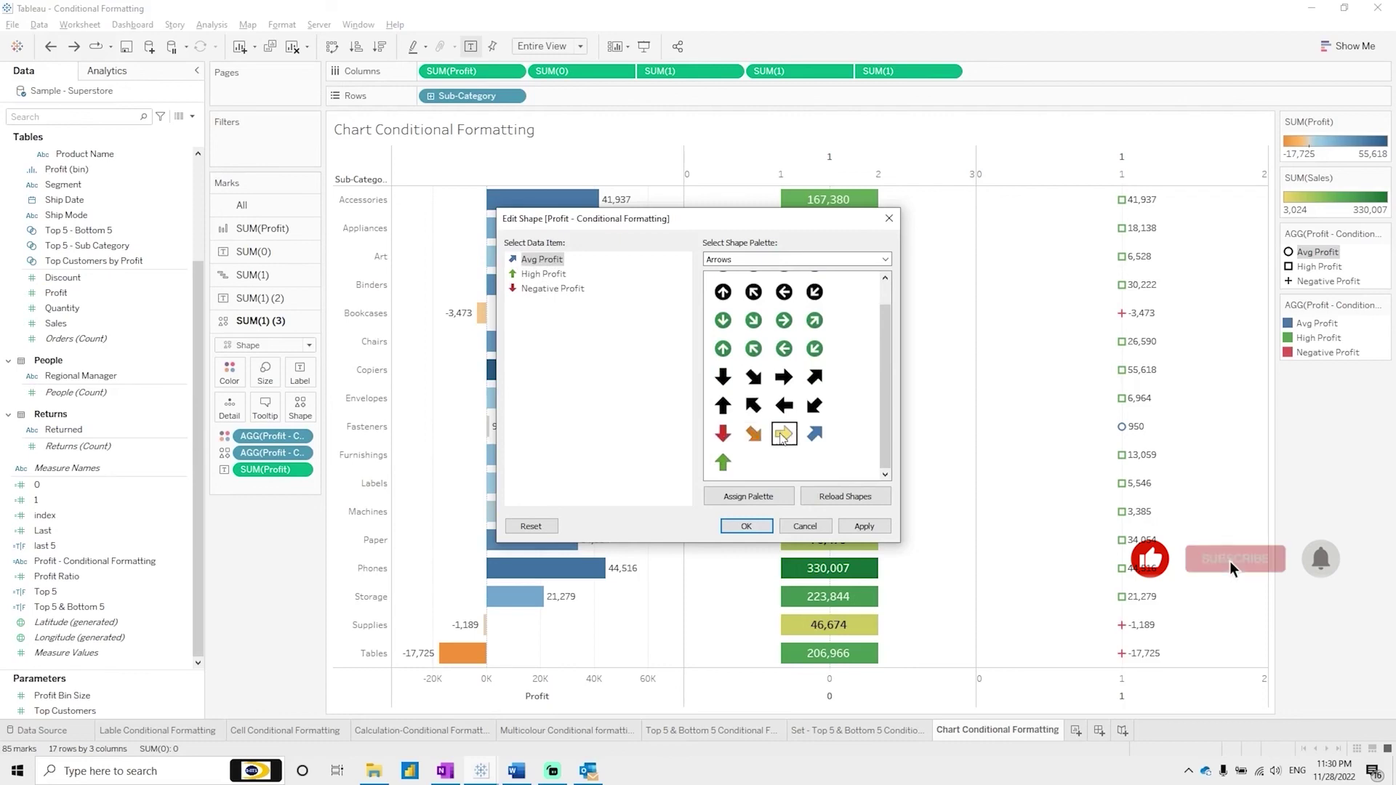
pyautogui.click(864, 525)
pyautogui.click(747, 526)
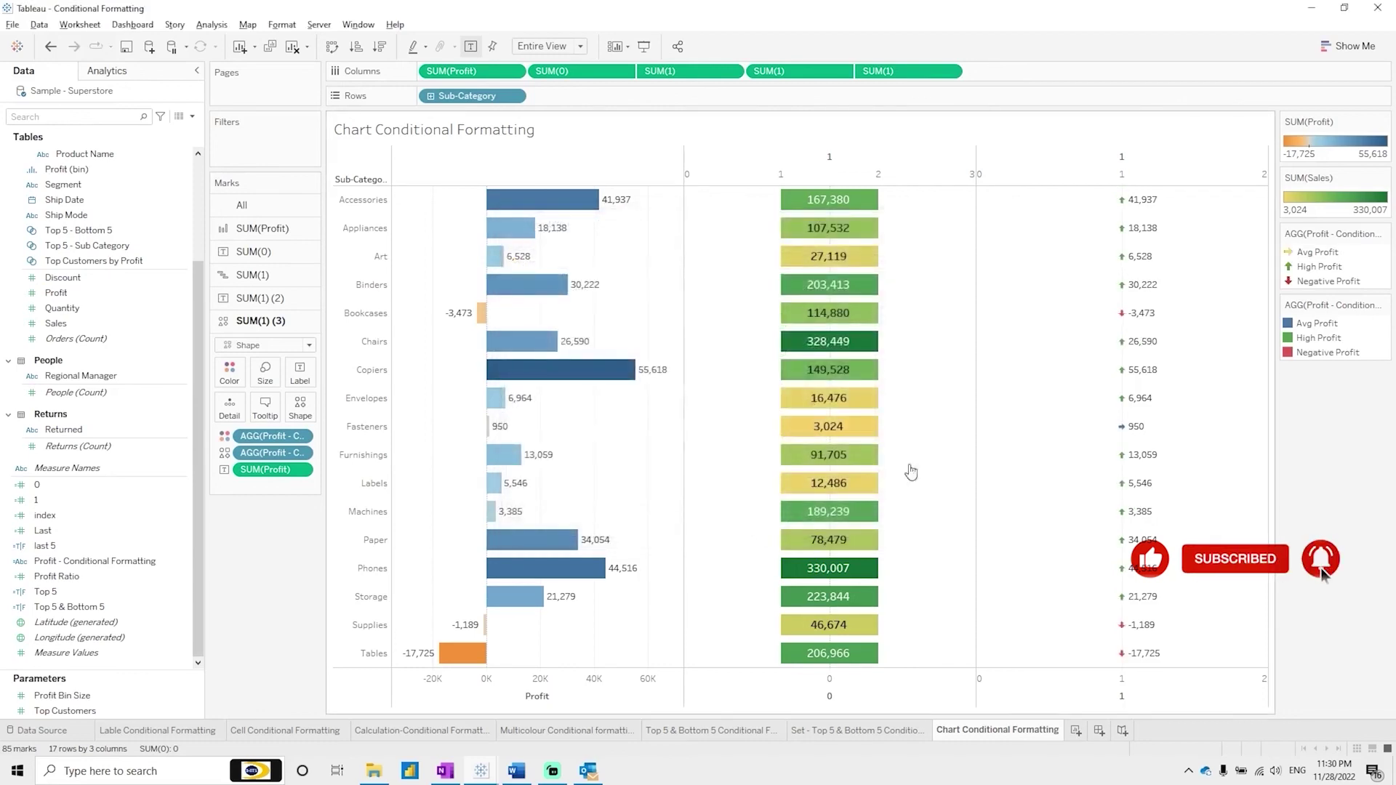
# Step: Enlarge the SUM(1) (3) arrow shapes to slightly above the middle of the size range
pyautogui.click(265, 374)
pyautogui.moveTo(292, 408); pyautogui.dragTo(342, 414)
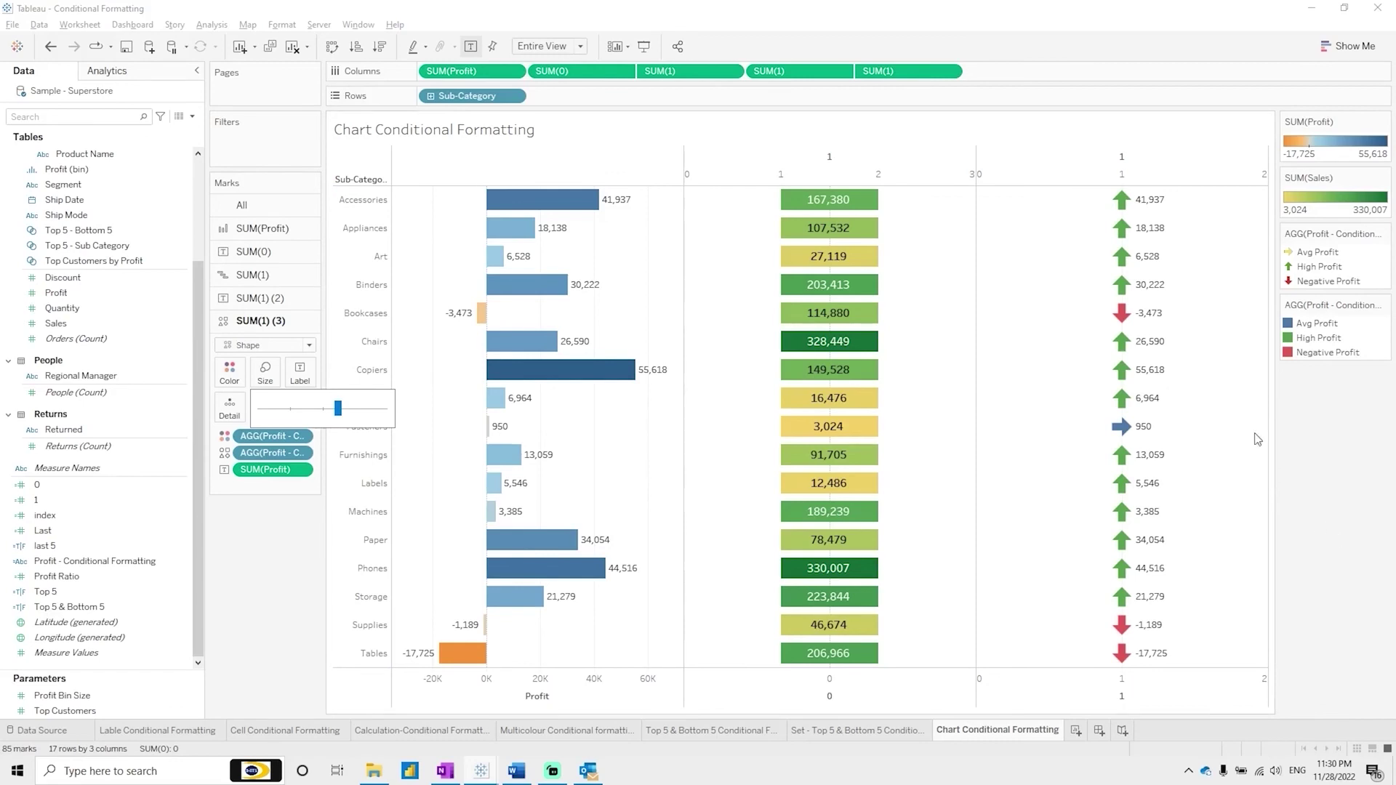
pyautogui.click(1195, 422)
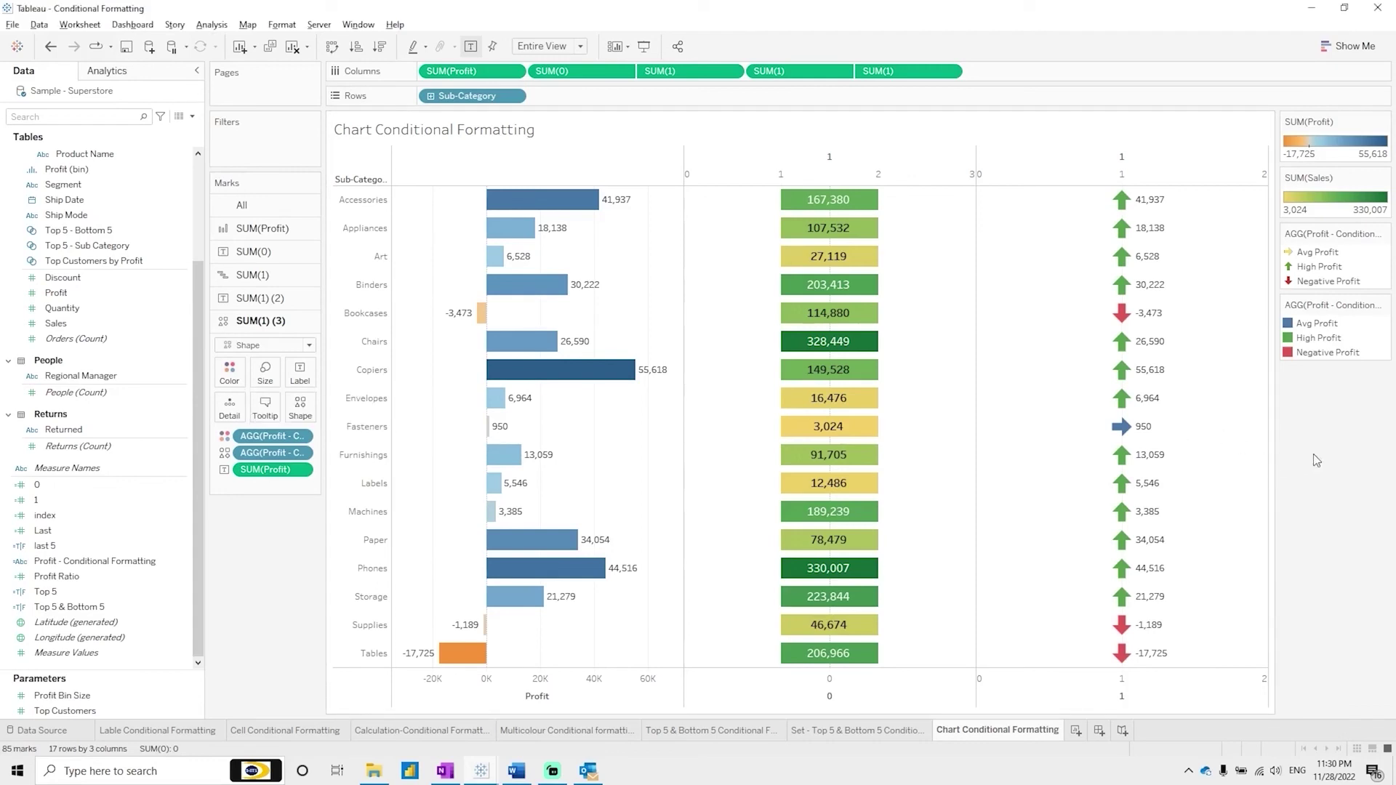